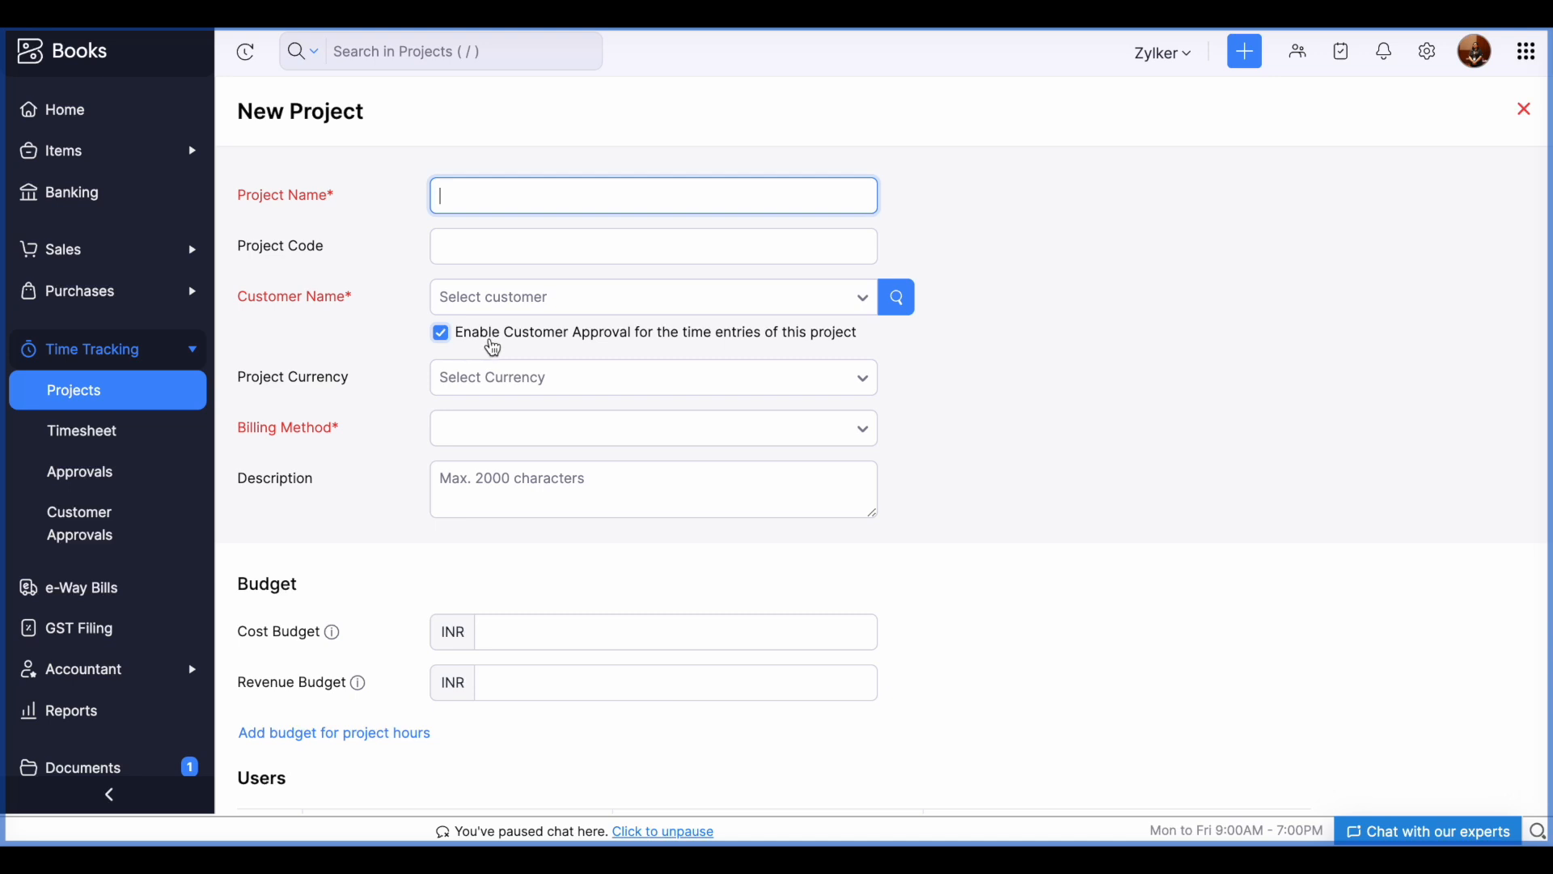
# - View the billing method options available for a new project and close the form without saving
pyautogui.click(491, 447)
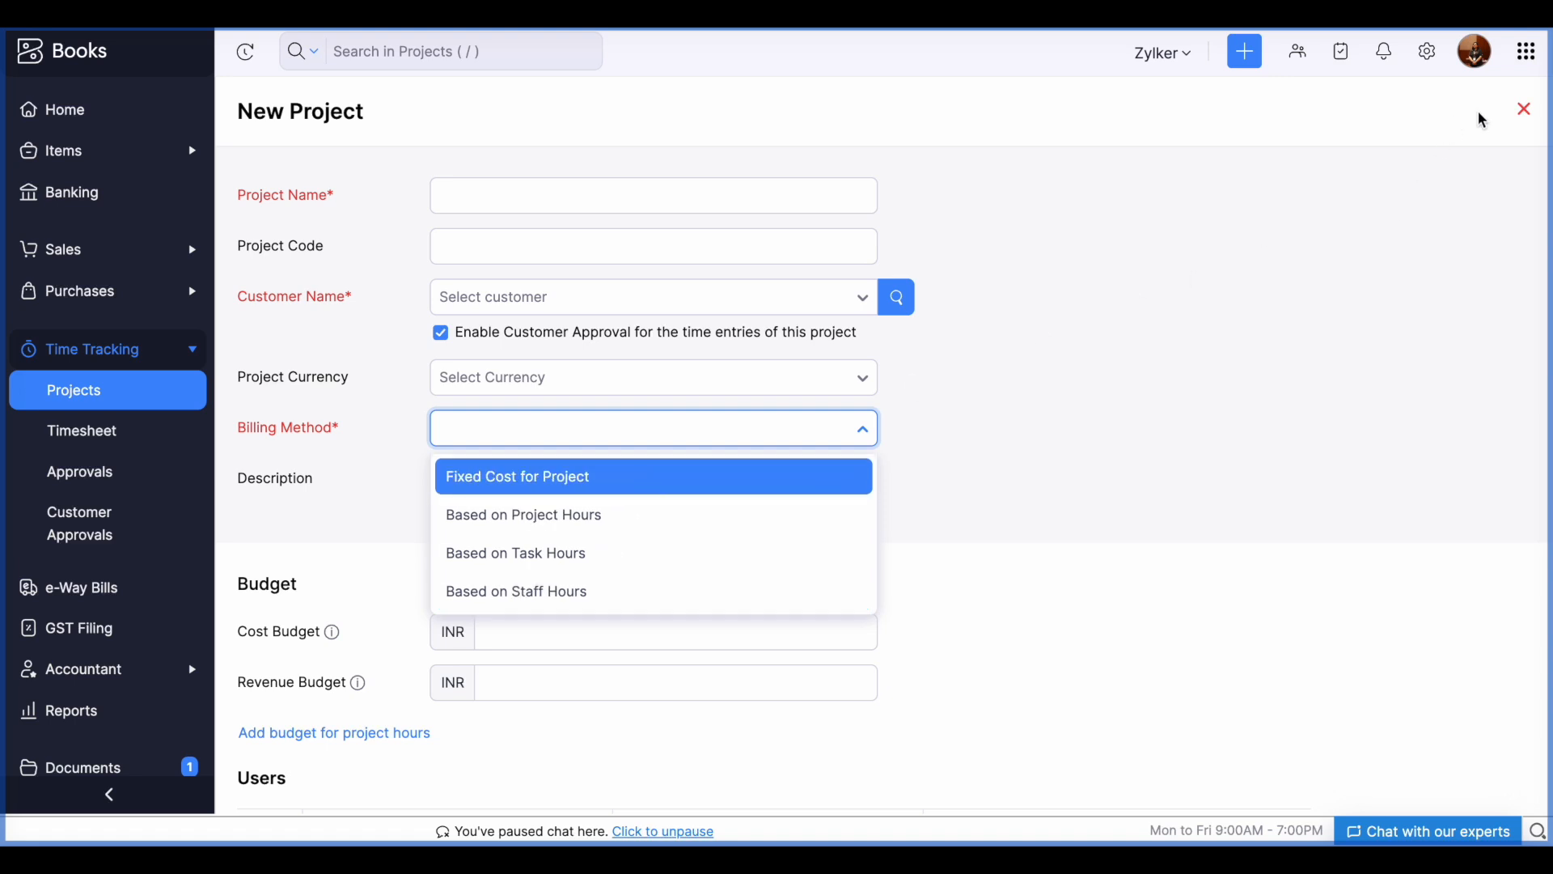
pyautogui.click(1529, 114)
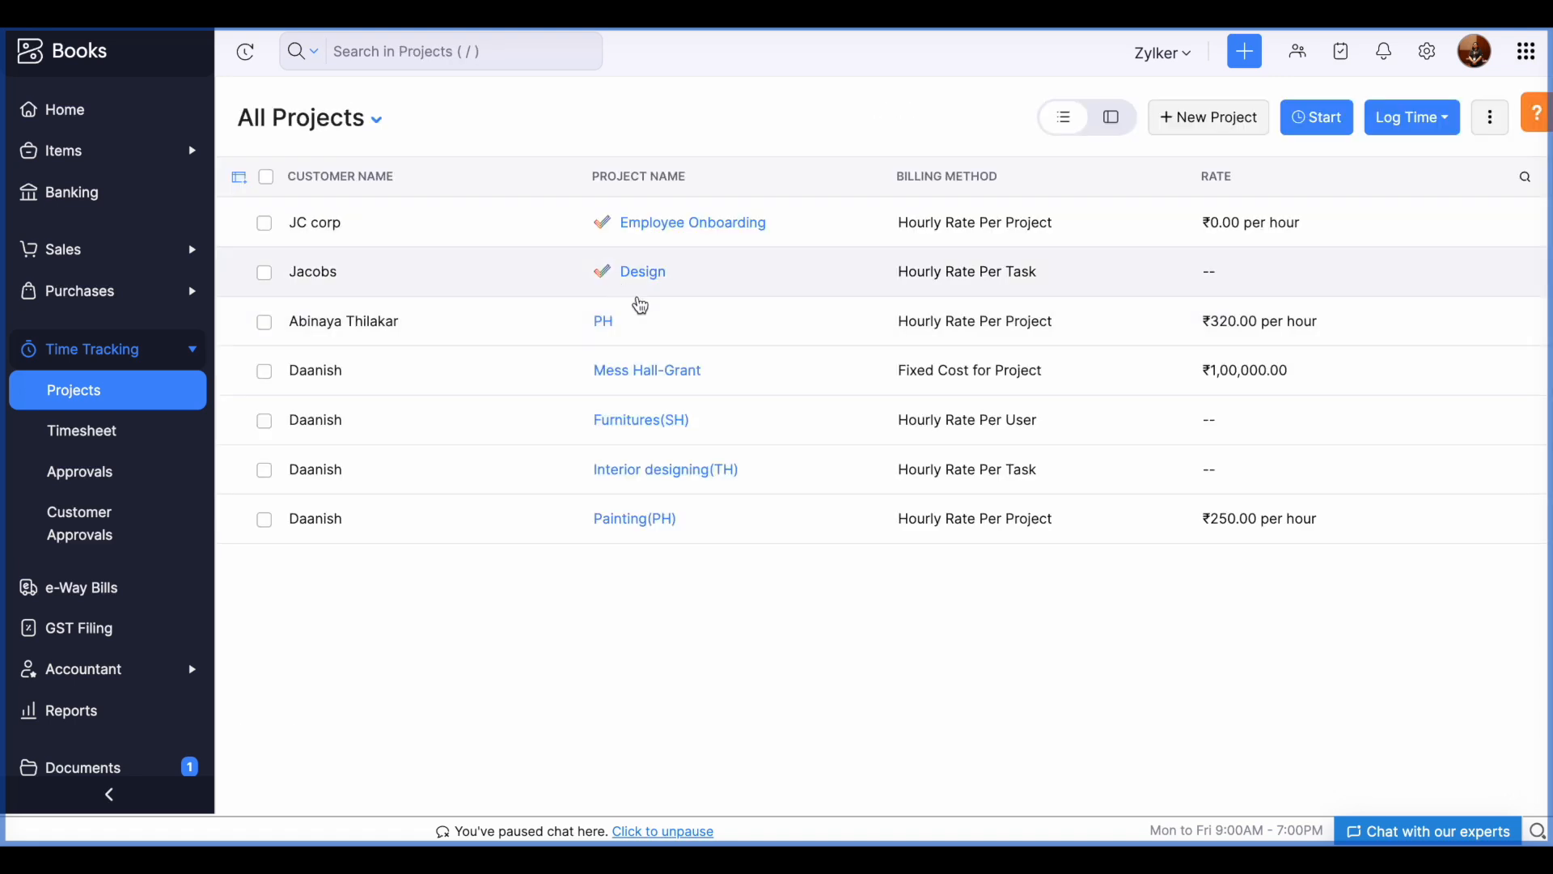
# - Open the Mess Hall-Grant project for editing and review its total project cost, budget and assigned users
pyautogui.click(800, 362)
pyautogui.click(1098, 113)
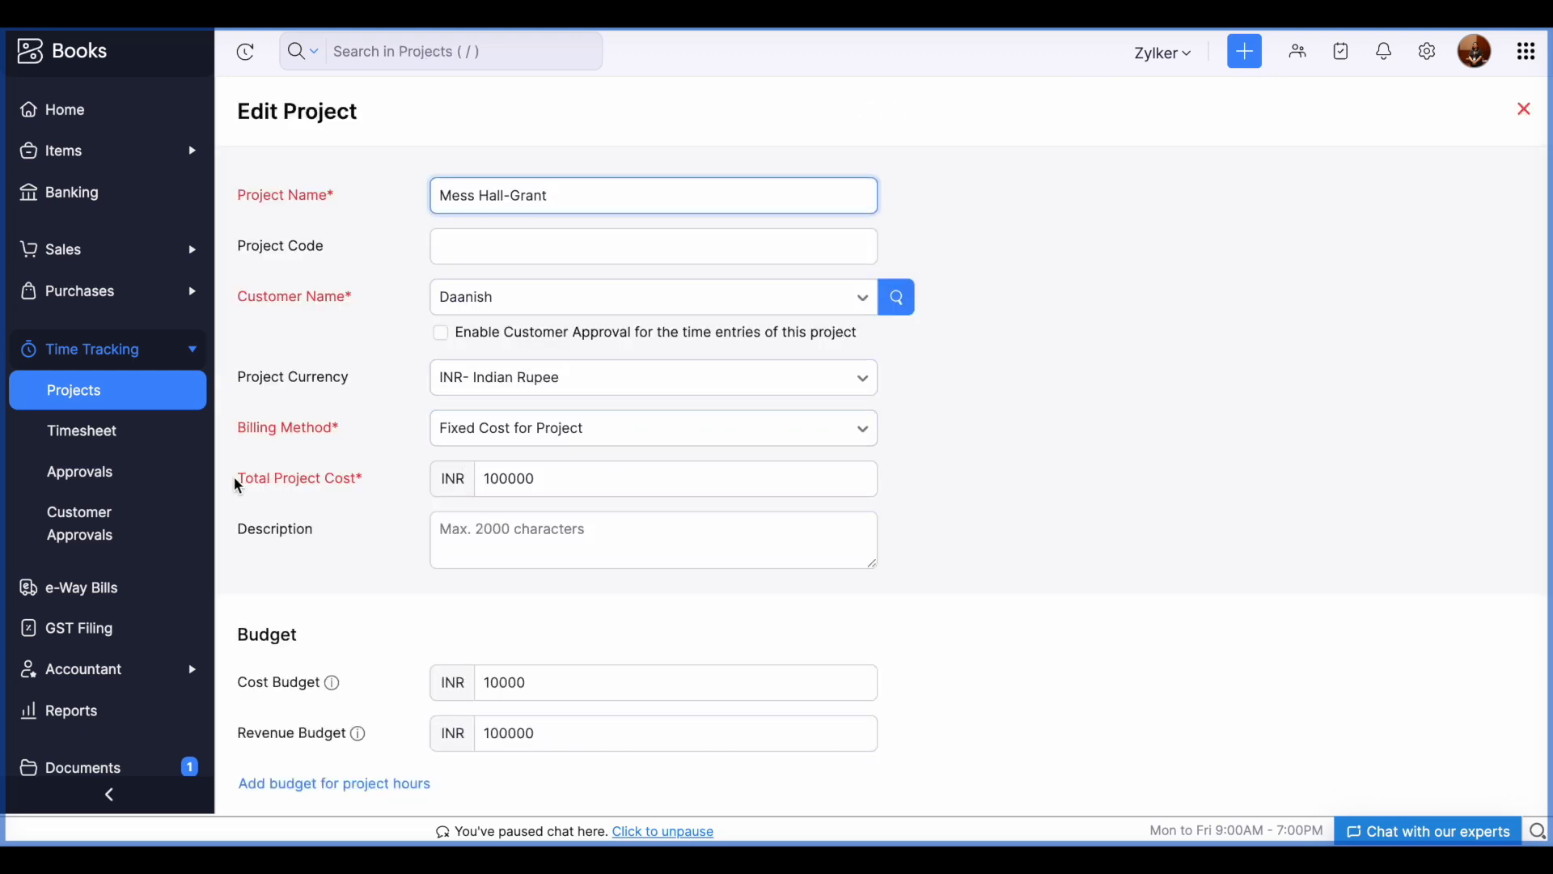
pyautogui.moveTo(237, 483); pyautogui.dragTo(364, 491)
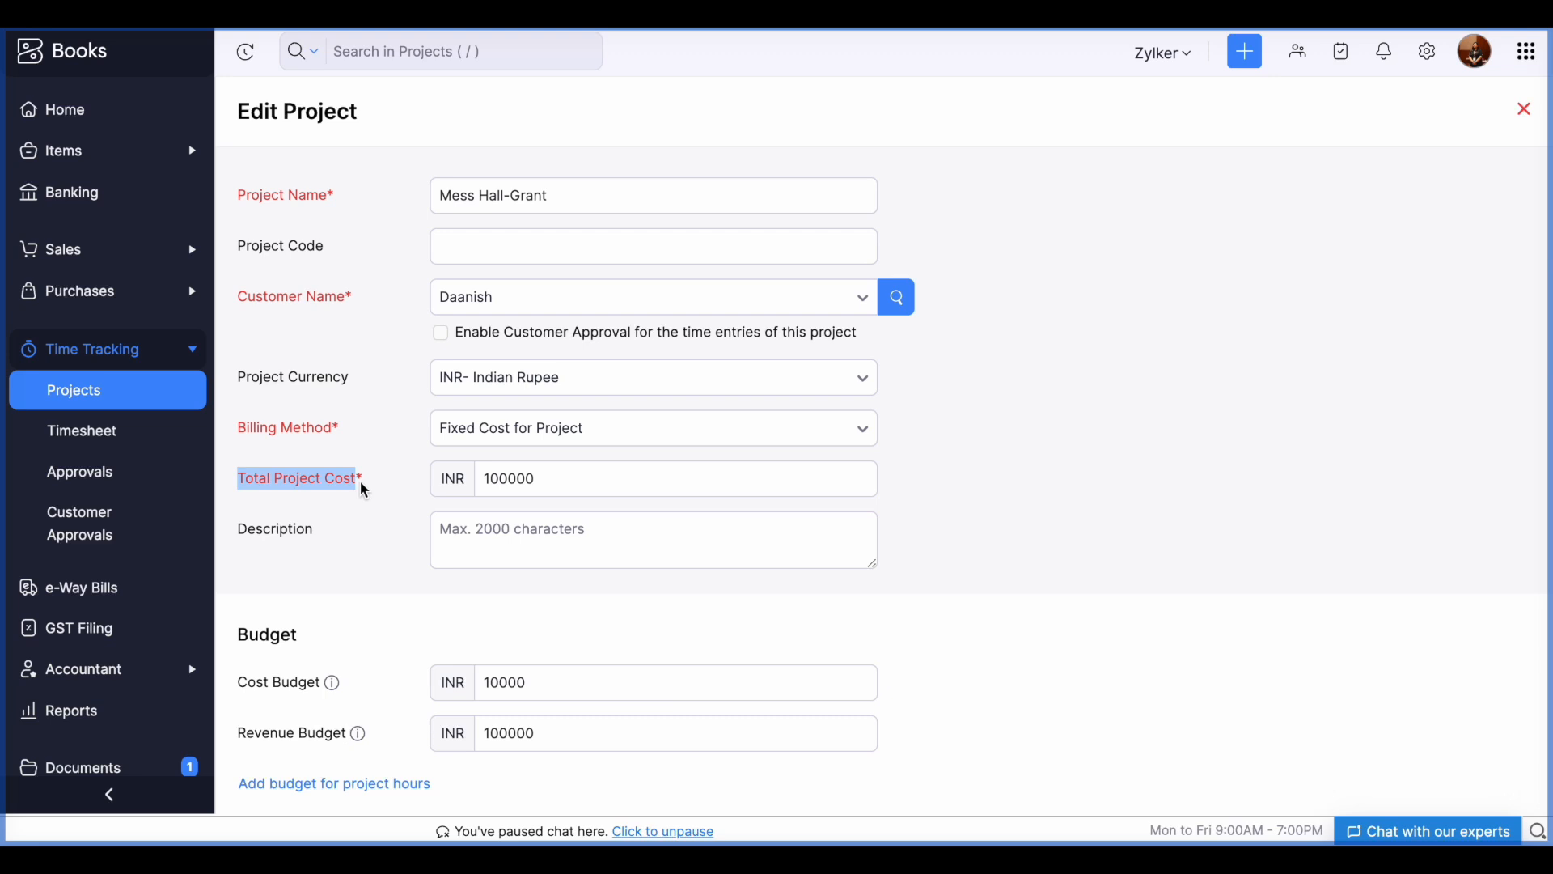
pyautogui.click(361, 483)
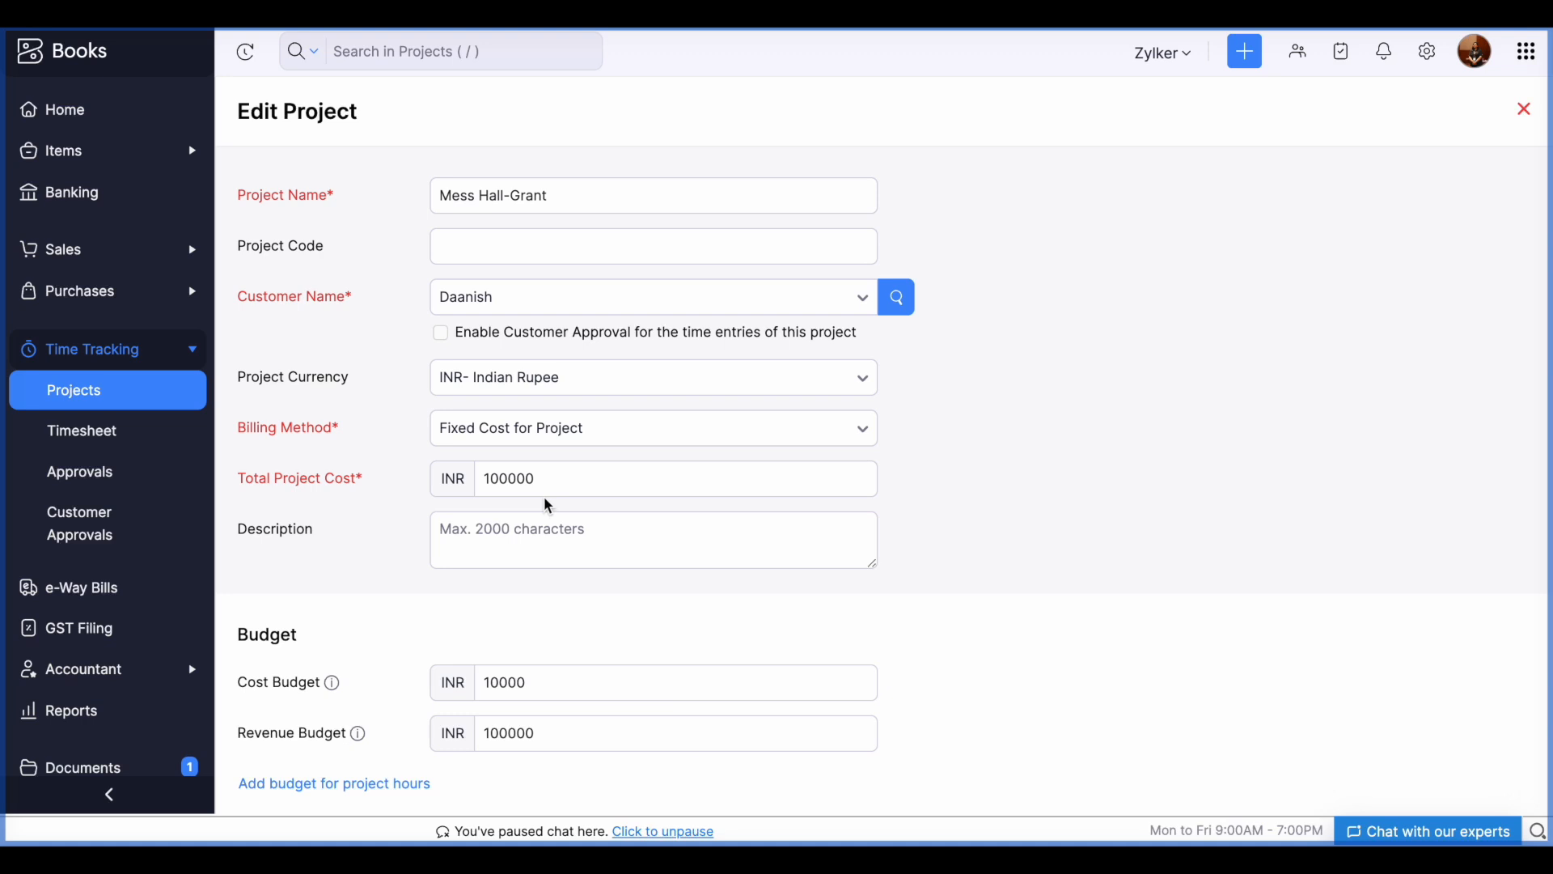
pyautogui.scroll(-3, 548, 505)
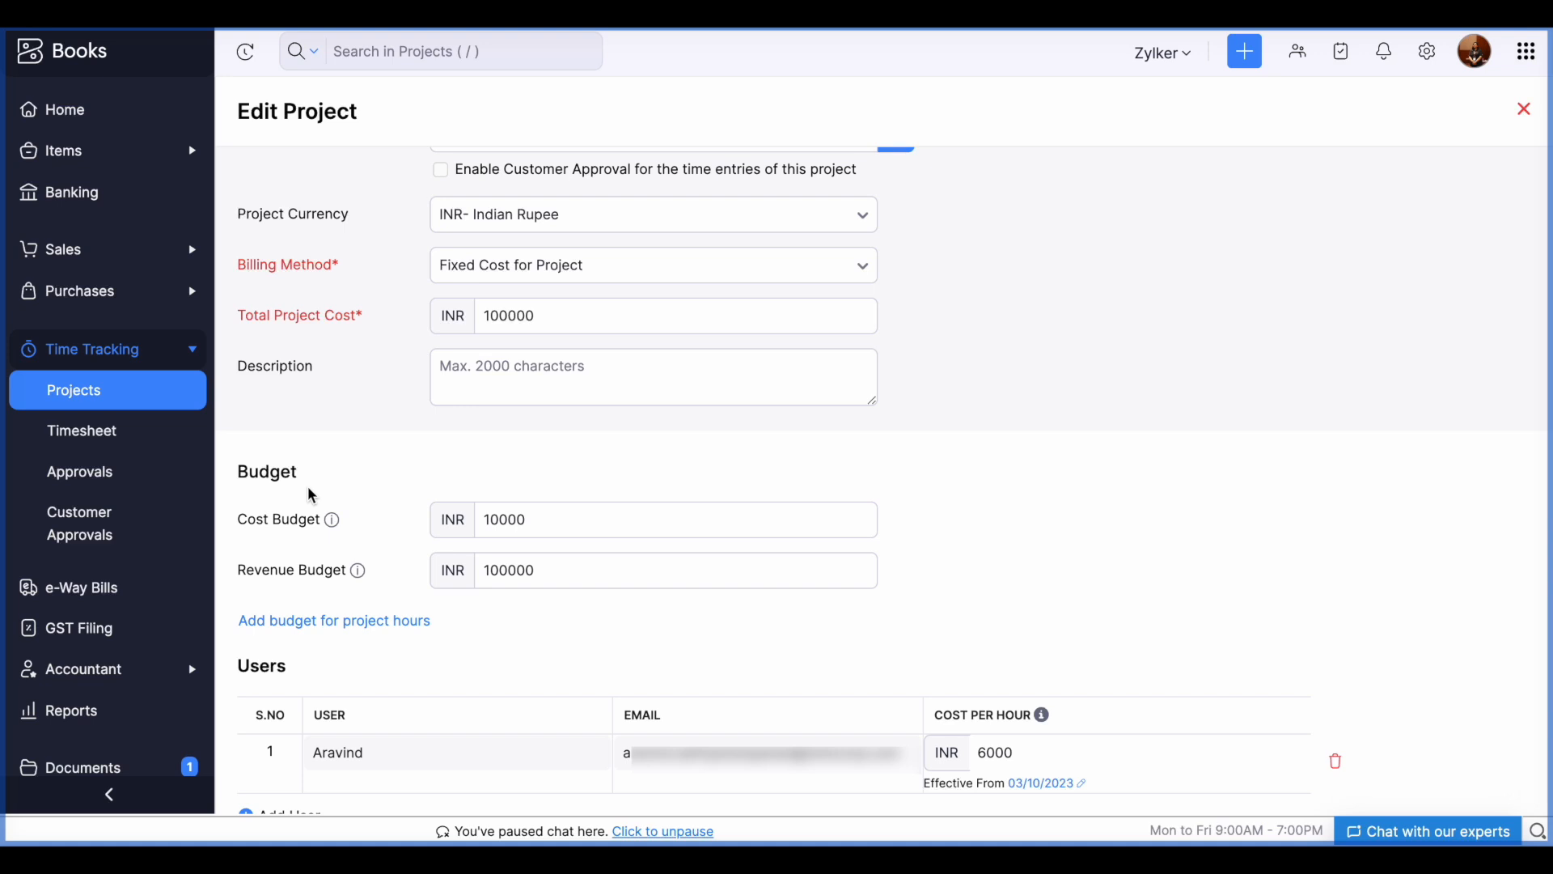
pyautogui.scroll(-3, 372, 587)
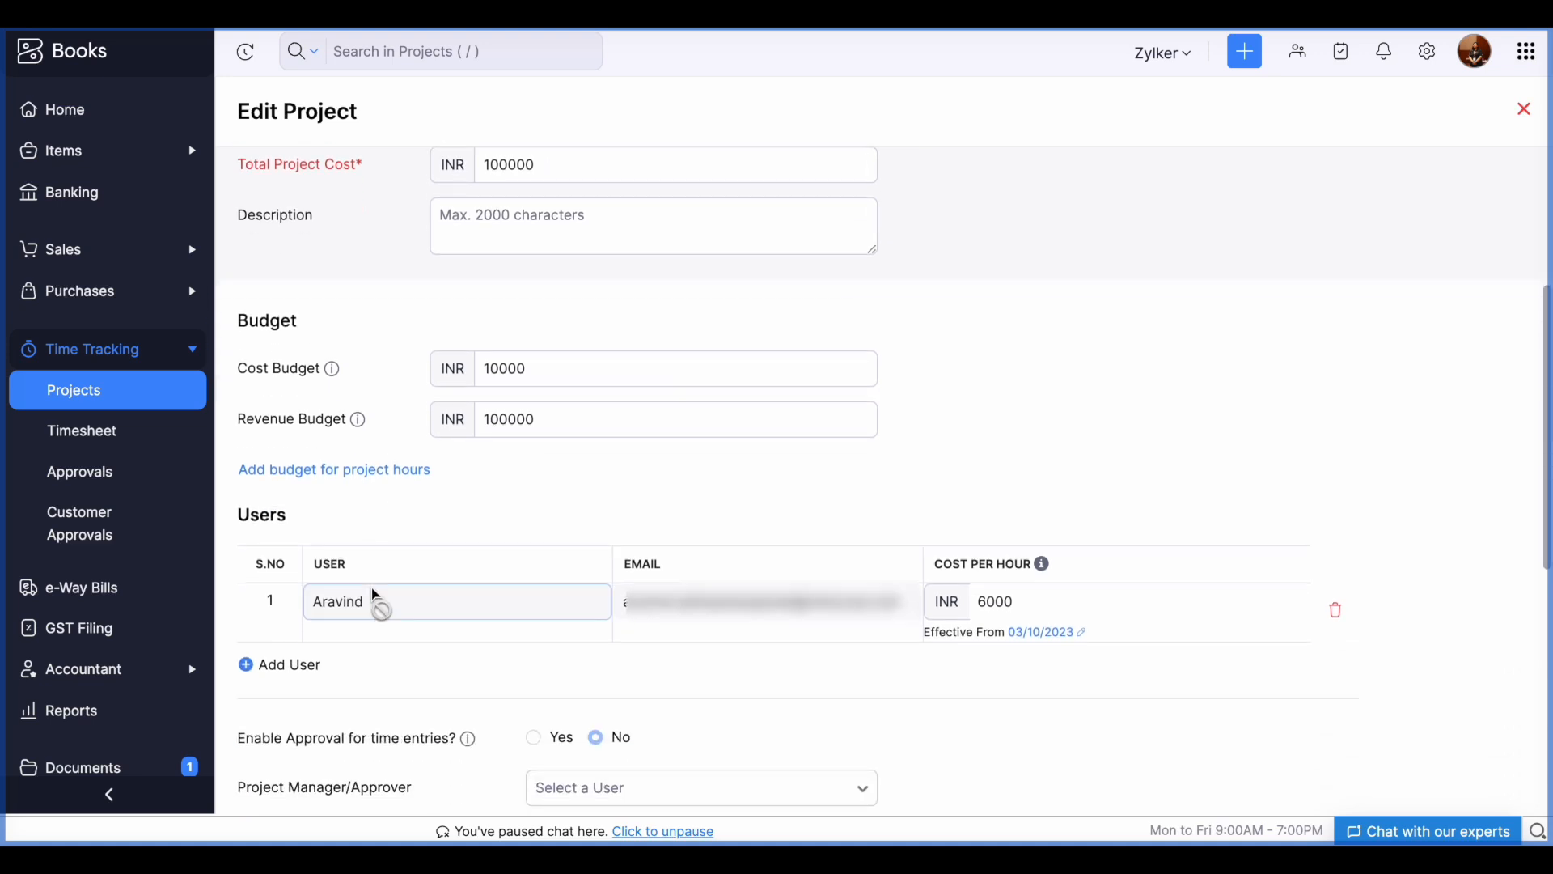
pyautogui.scroll(-1, 283, 586)
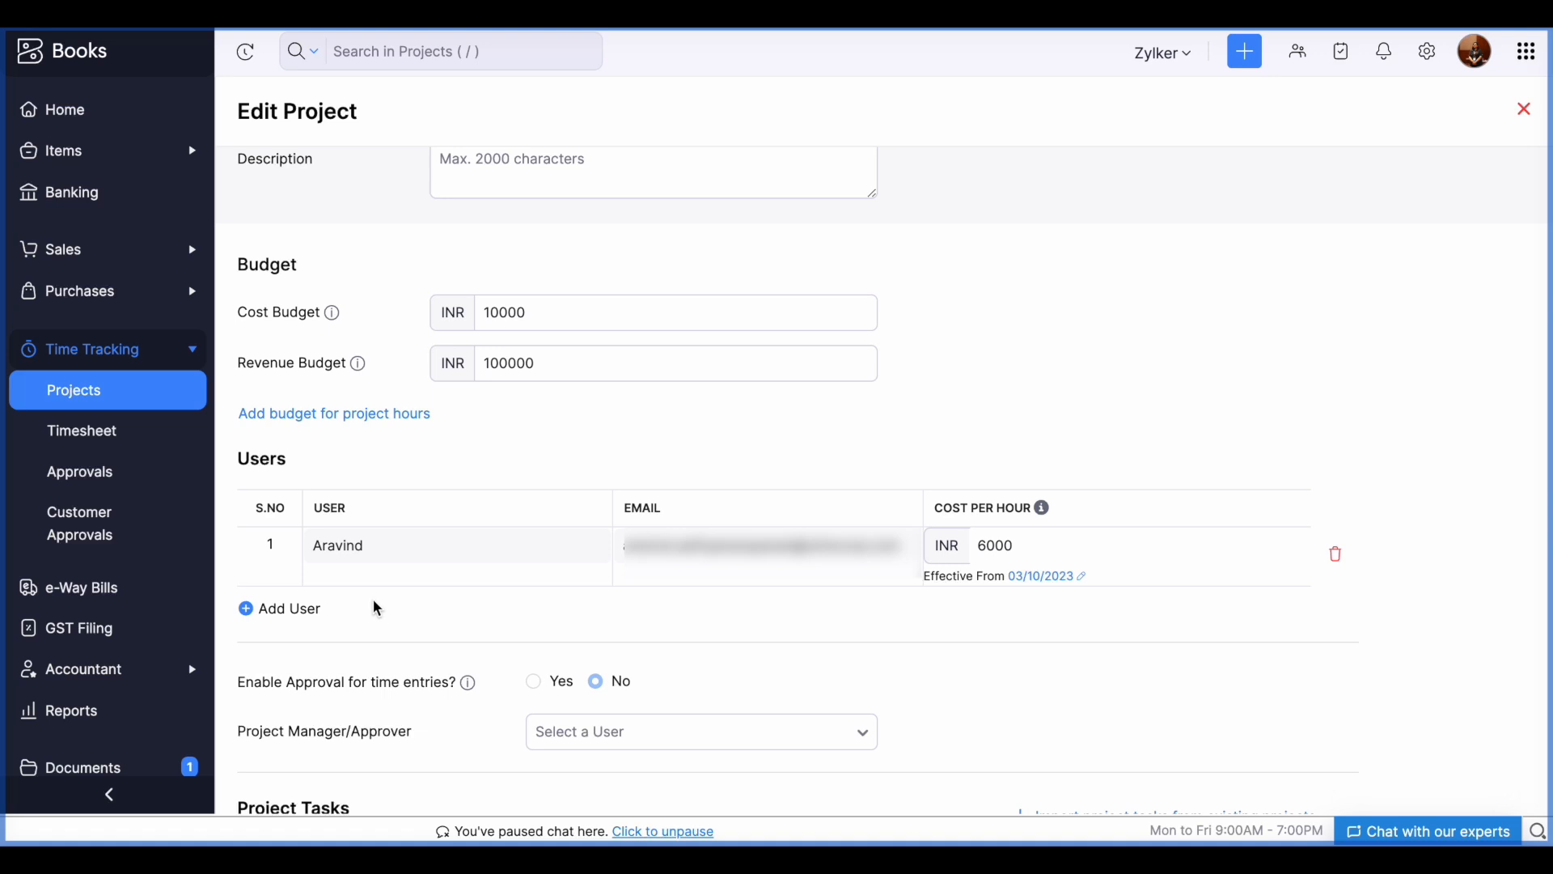
# - Add a second user row to the Mess Hall-Grant project and view the selectable users
pyautogui.click(312, 609)
pyautogui.click(395, 605)
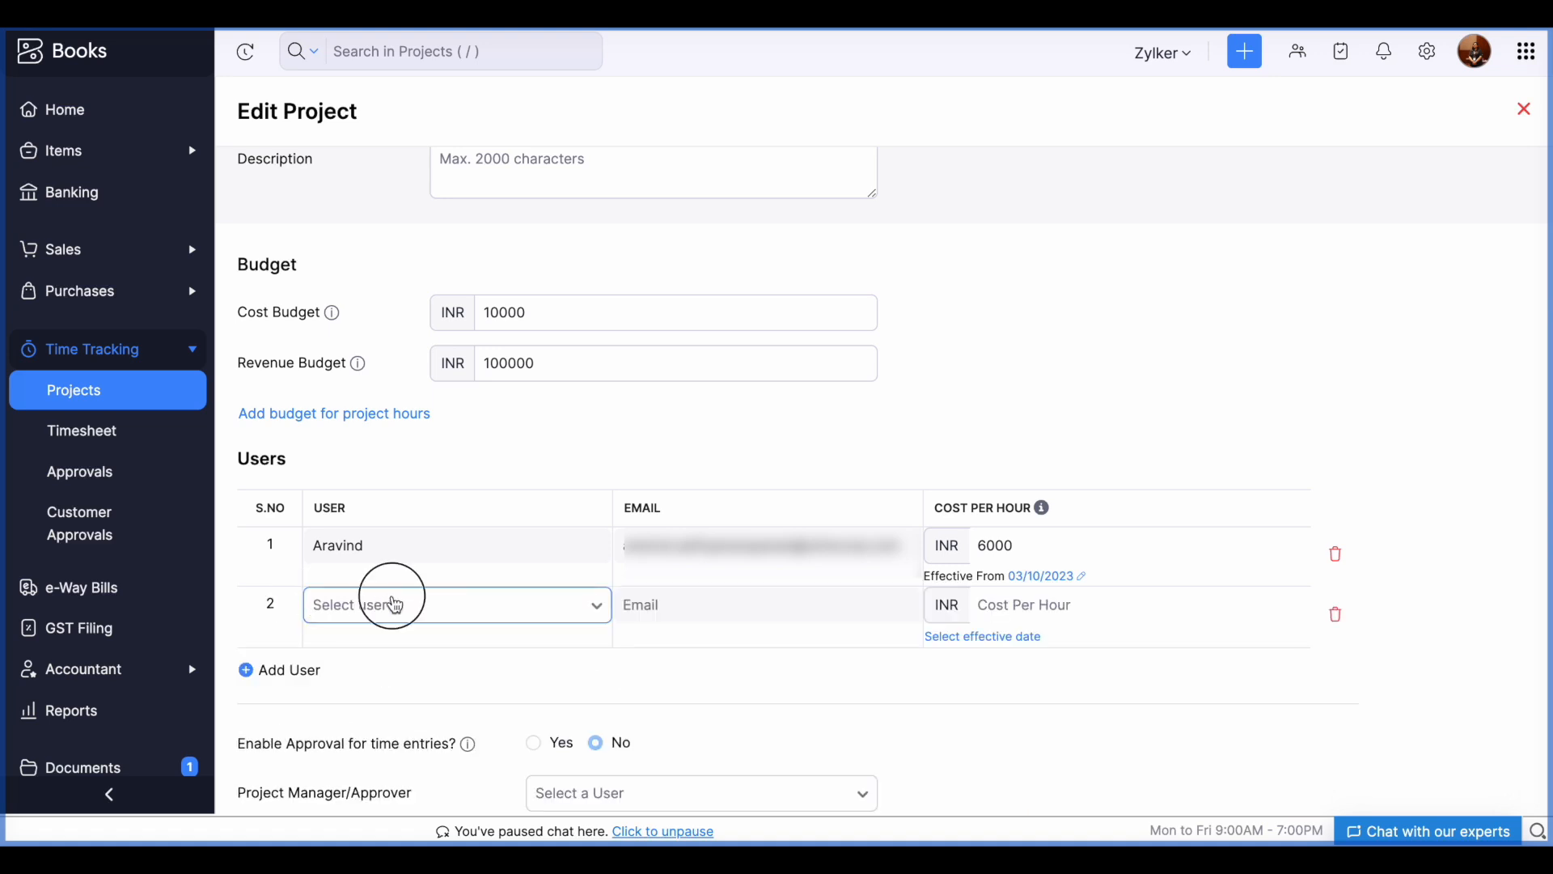
pyautogui.scroll(-1, 400, 717)
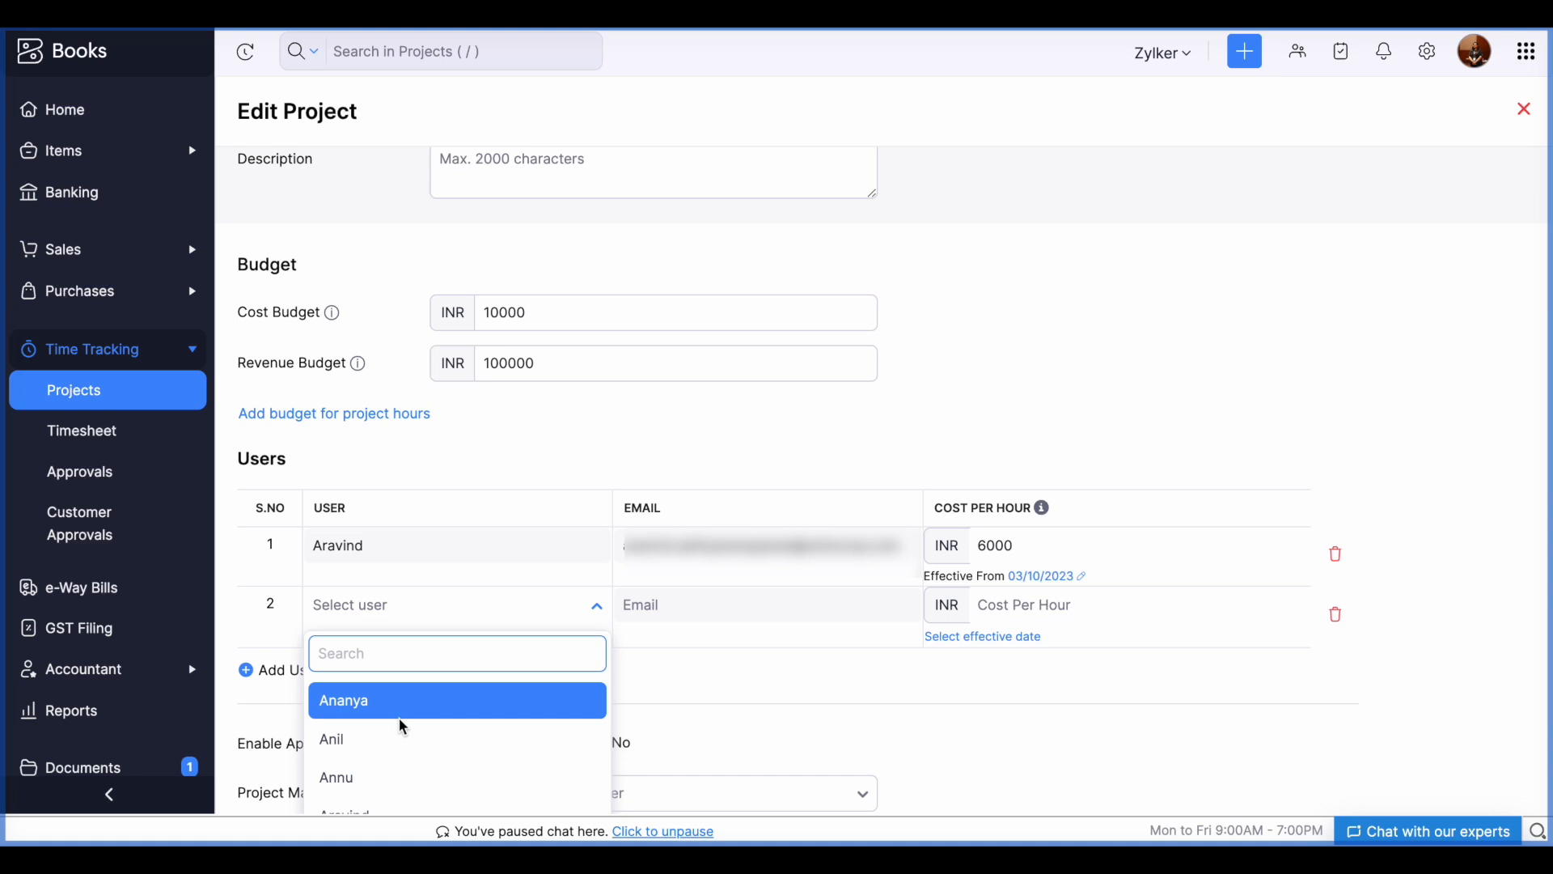
pyautogui.scroll(1, 400, 717)
# - View the organization's user list in the settings and close the settings
pyautogui.click(1439, 56)
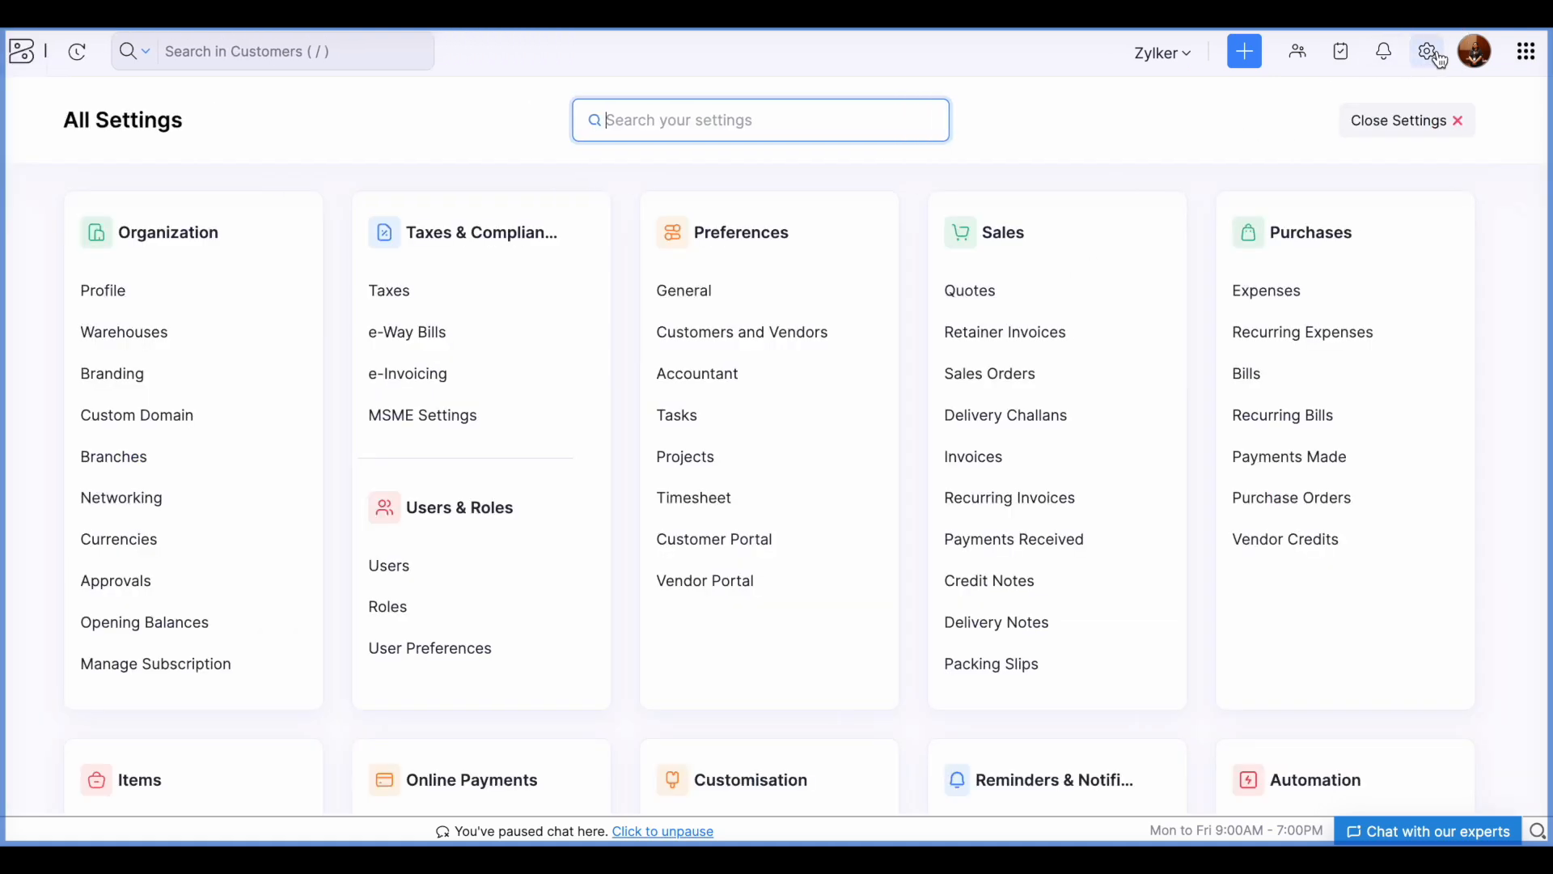
pyautogui.click(391, 556)
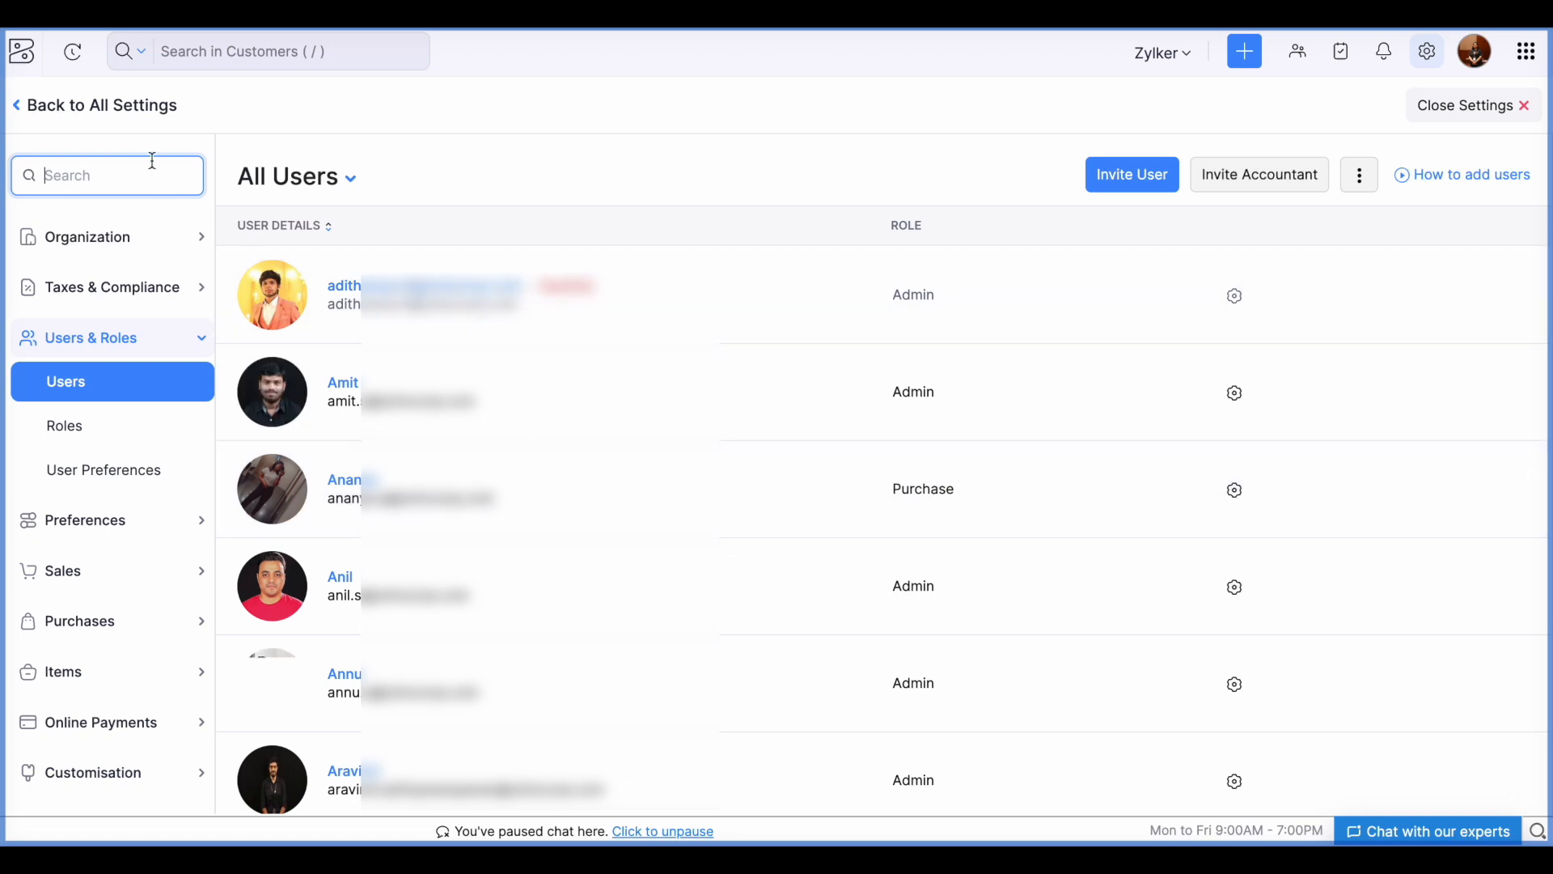
pyautogui.click(134, 110)
pyautogui.click(1408, 121)
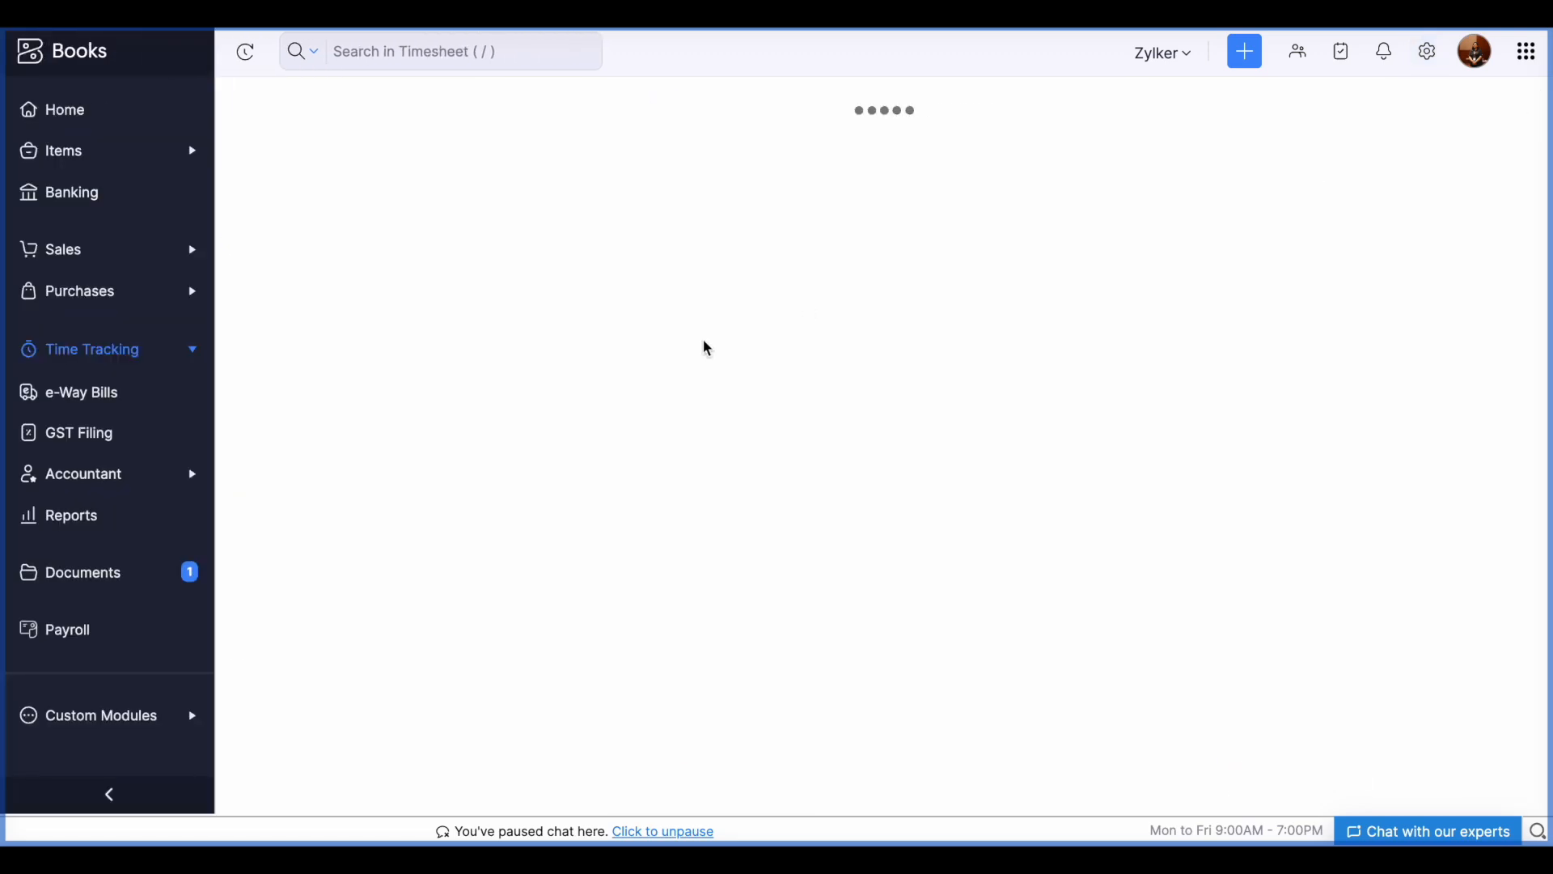
# - Review the user costs, time entry approval, project tasks and watchlist option in the Mess Hall-Grant edit form
pyautogui.scroll(-4, 522, 546)
pyautogui.scroll(-1, 522, 548)
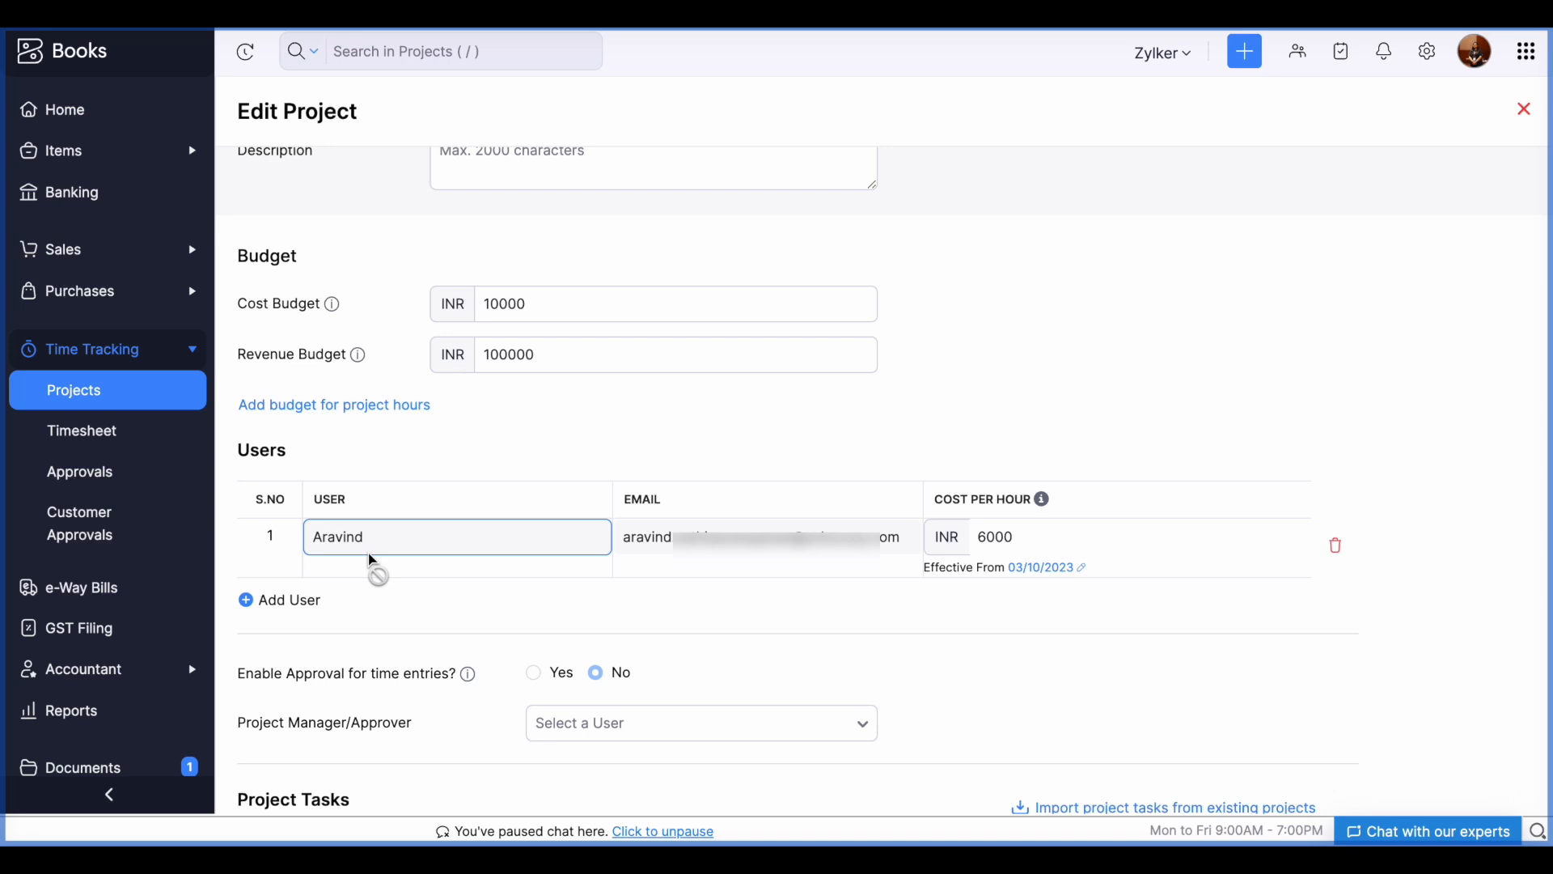
pyautogui.scroll(-1, 371, 557)
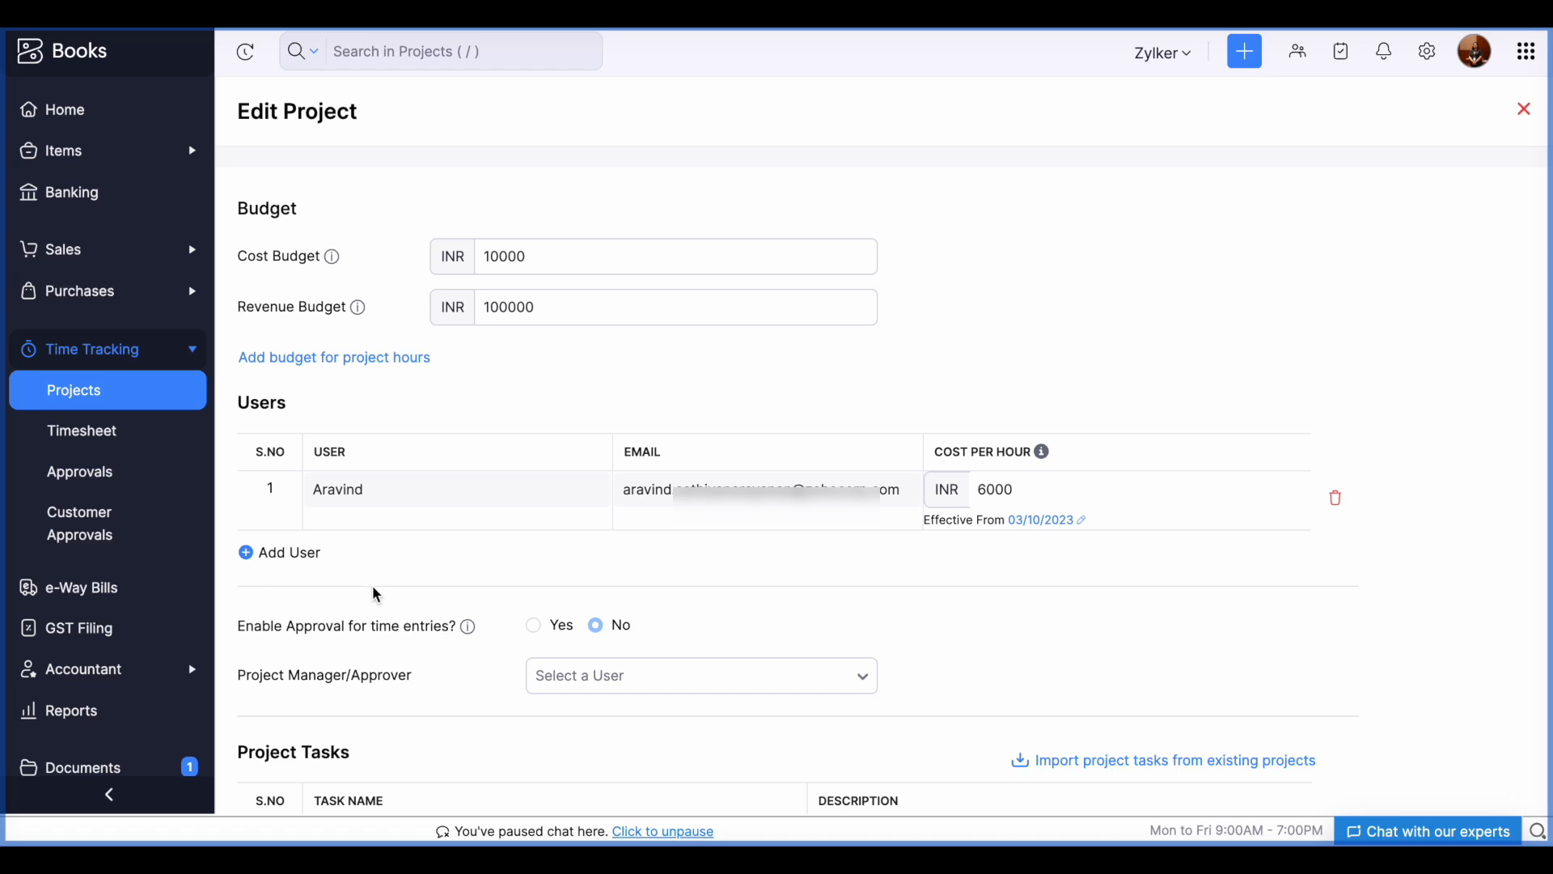
pyautogui.scroll(-5, 376, 593)
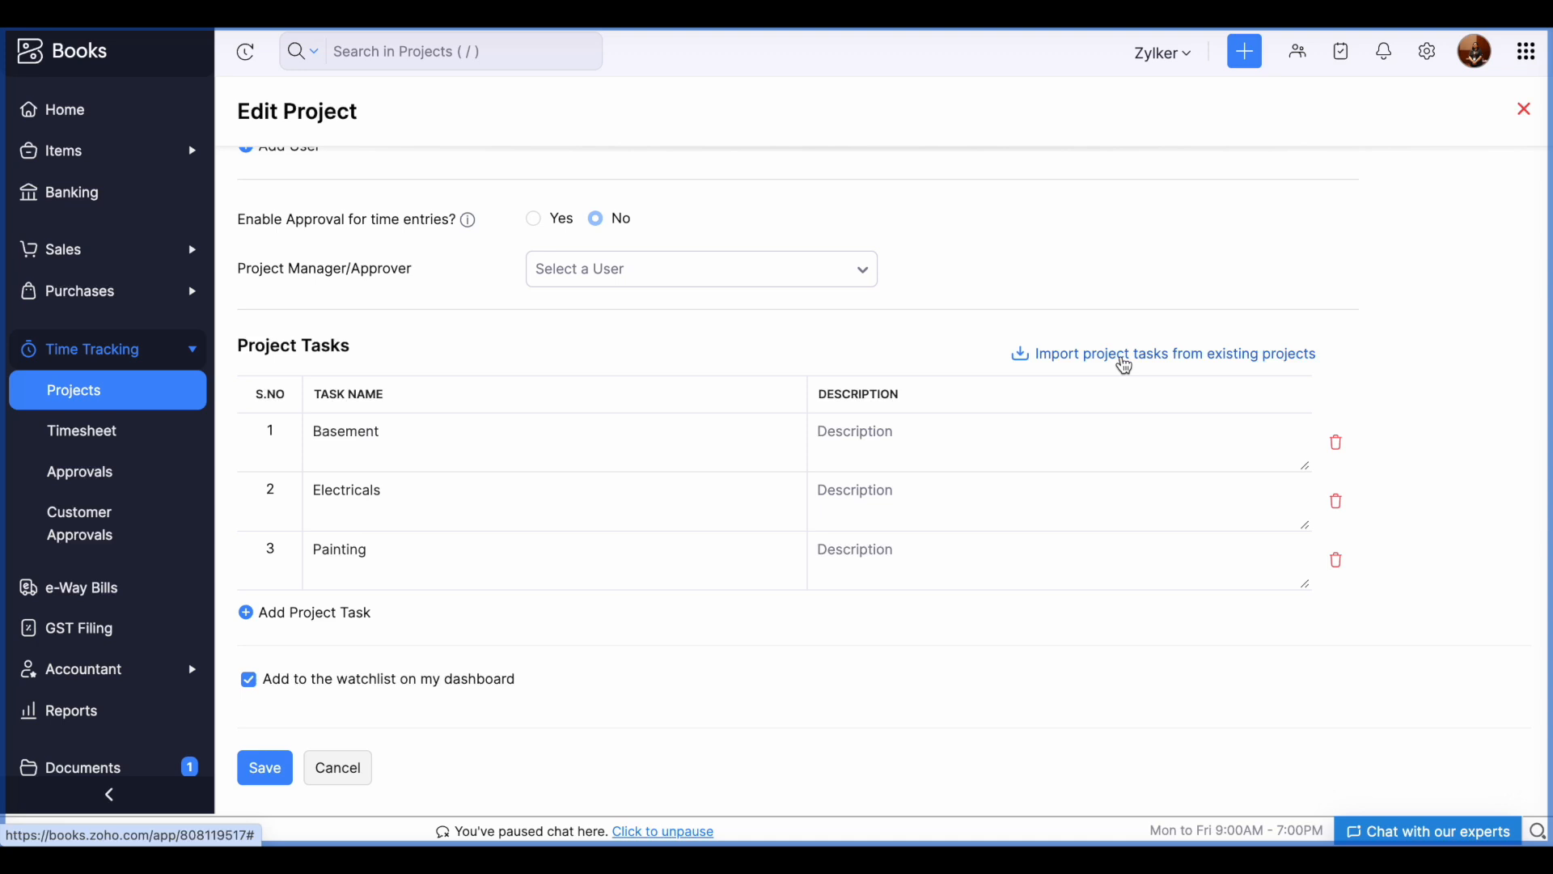
pyautogui.scroll(-1, 465, 548)
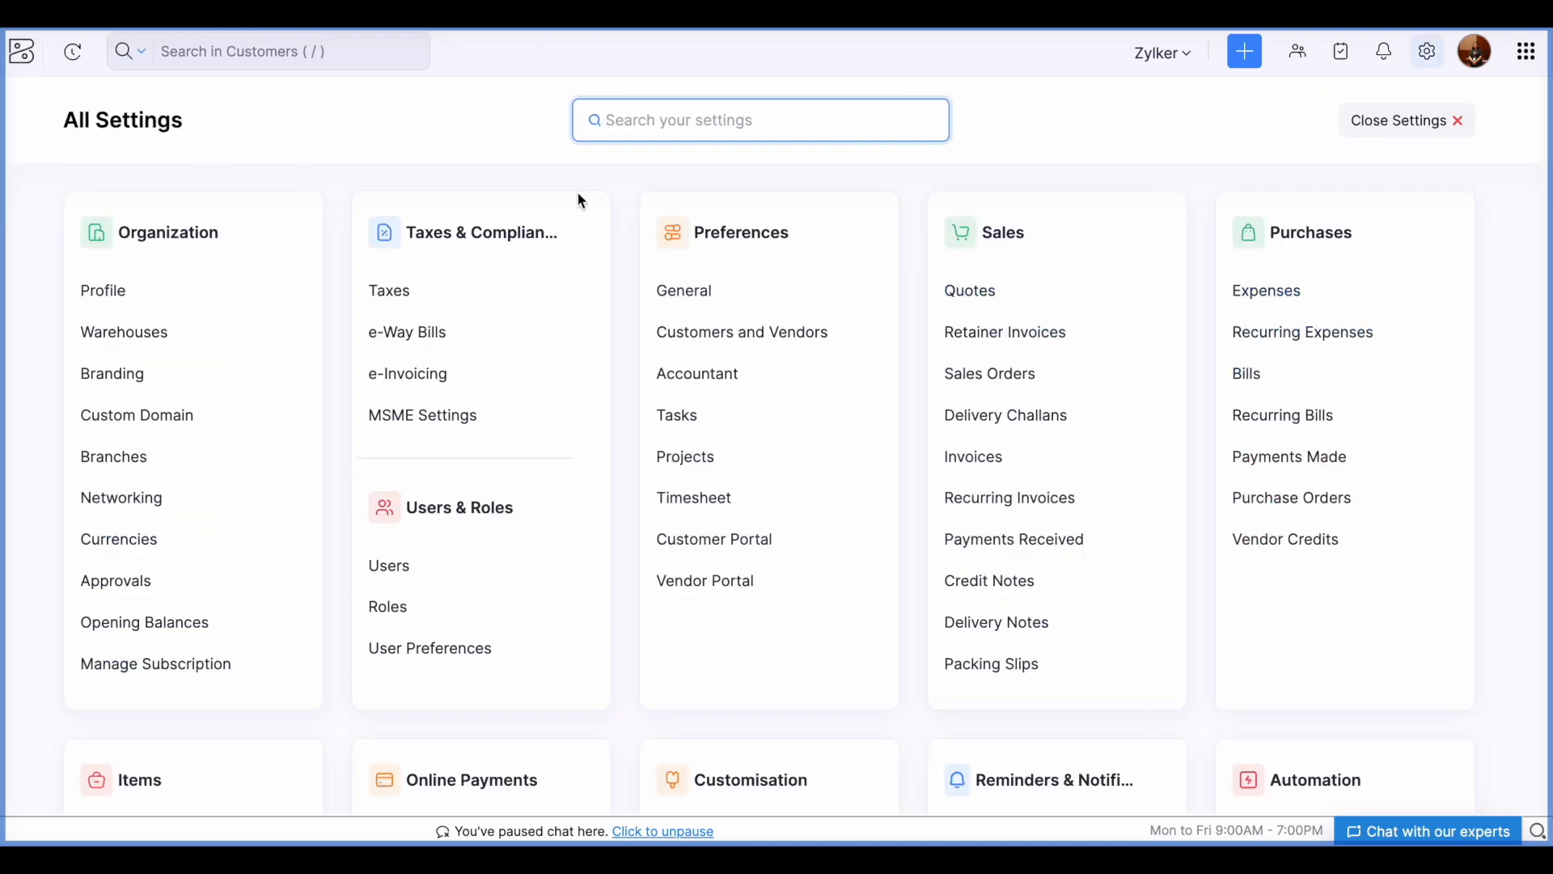
# - Leave the settings and examine the watchlisted projects on the home dashboard
pyautogui.click(1361, 131)
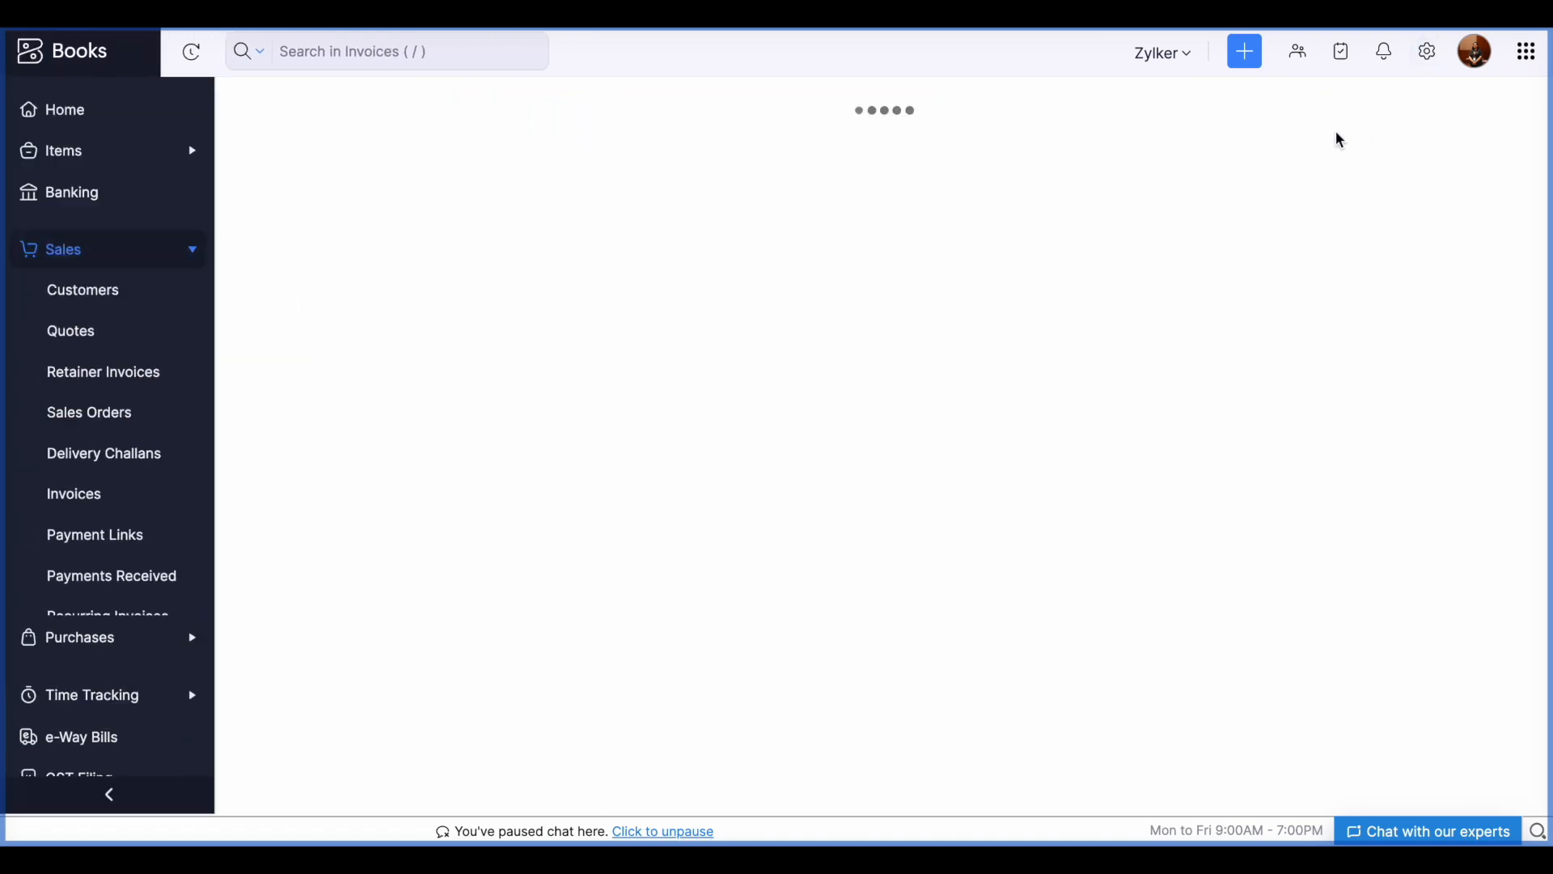
pyautogui.click(159, 122)
pyautogui.scroll(-10, 460, 593)
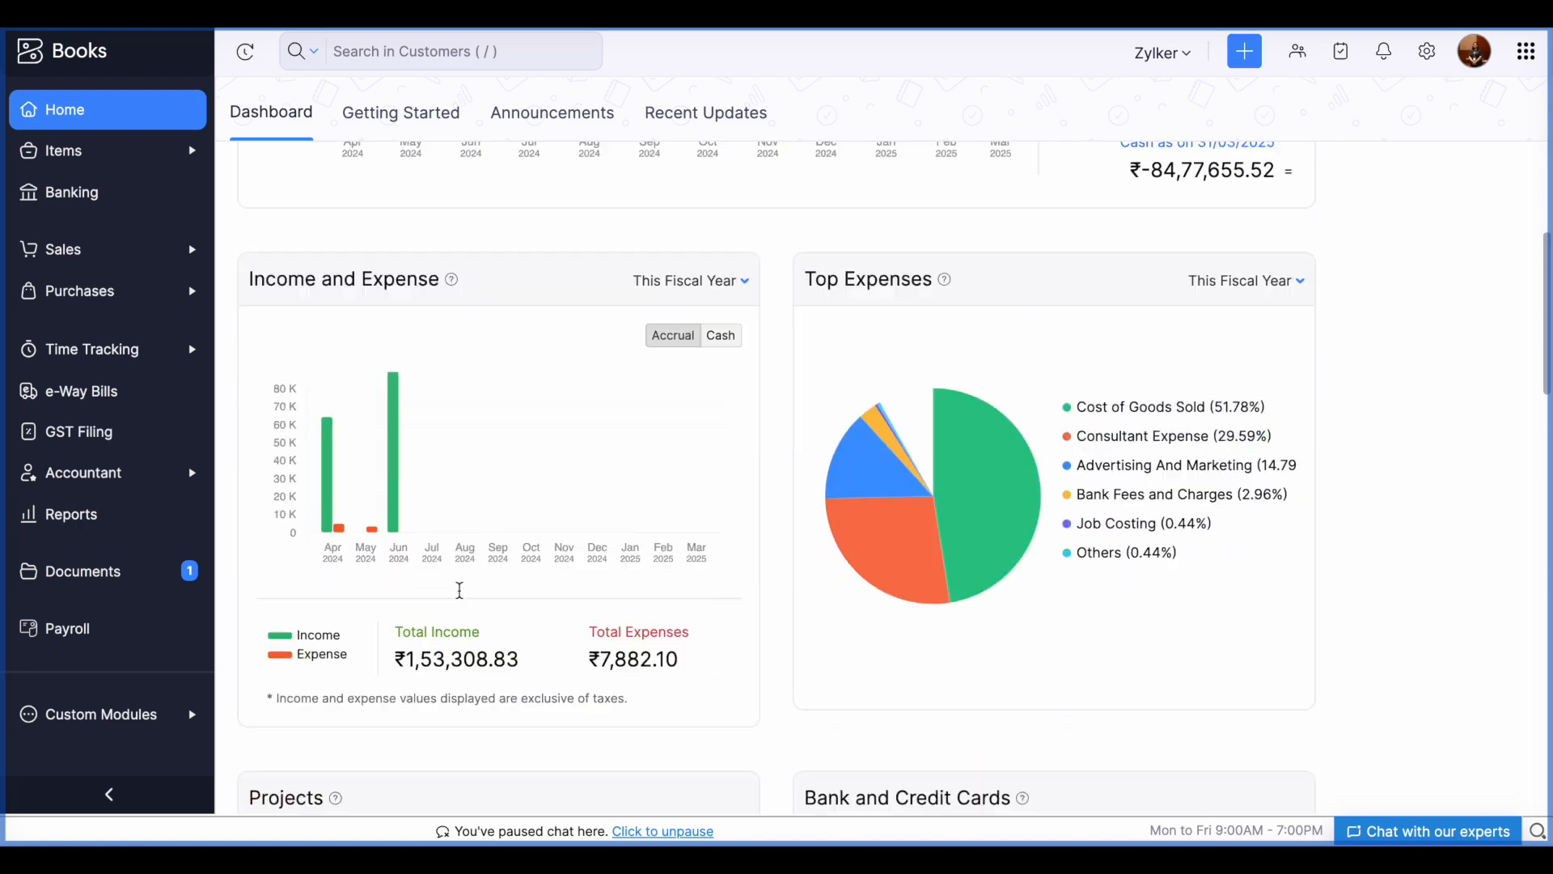
pyautogui.scroll(-2, 461, 599)
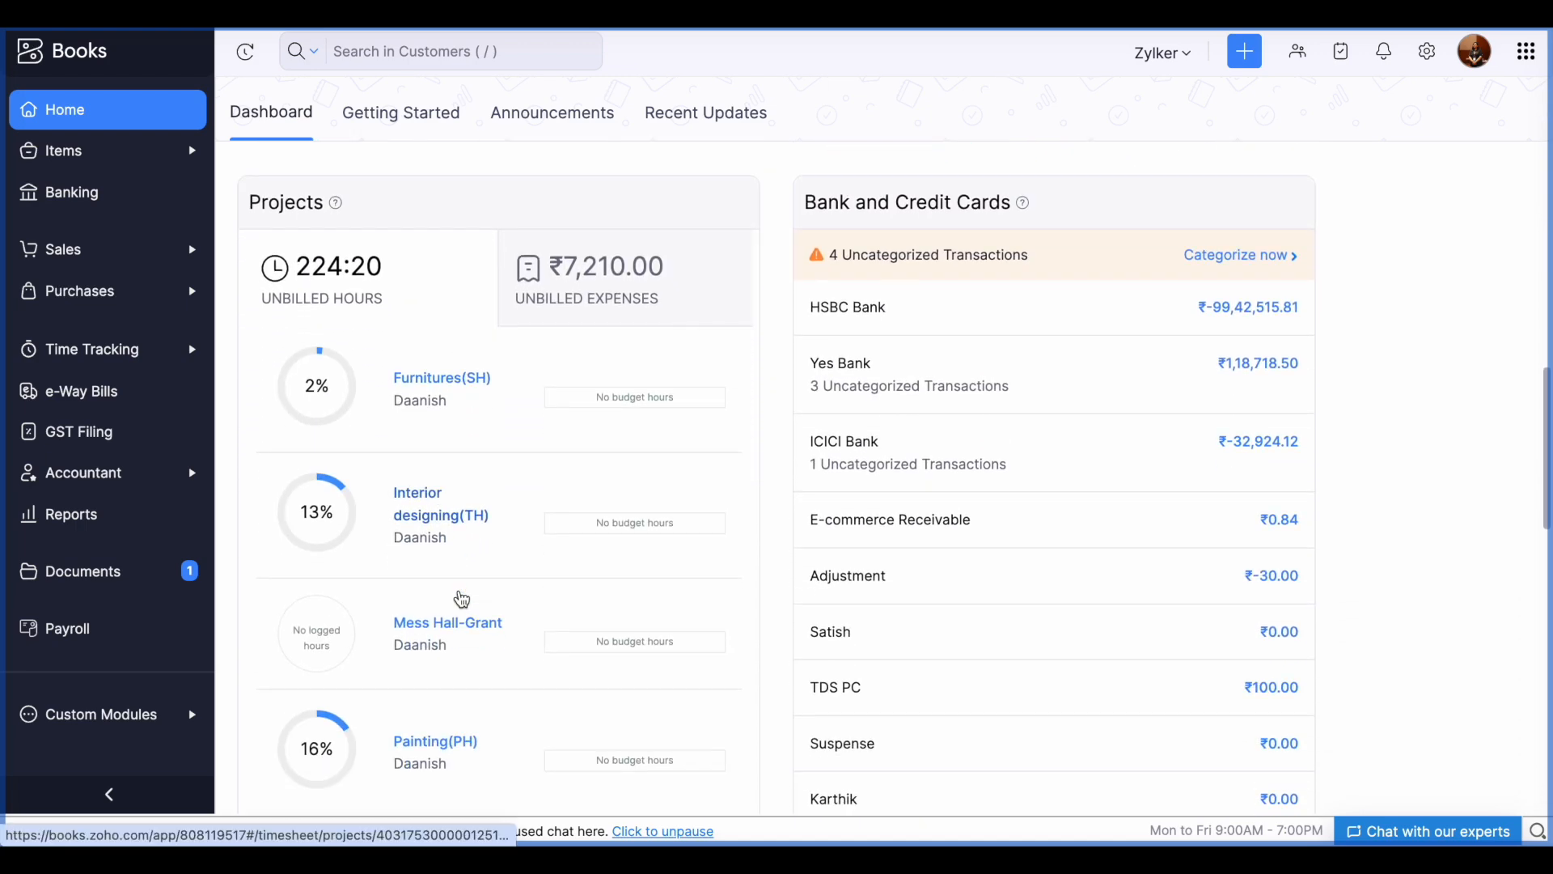
pyautogui.scroll(-1, 462, 599)
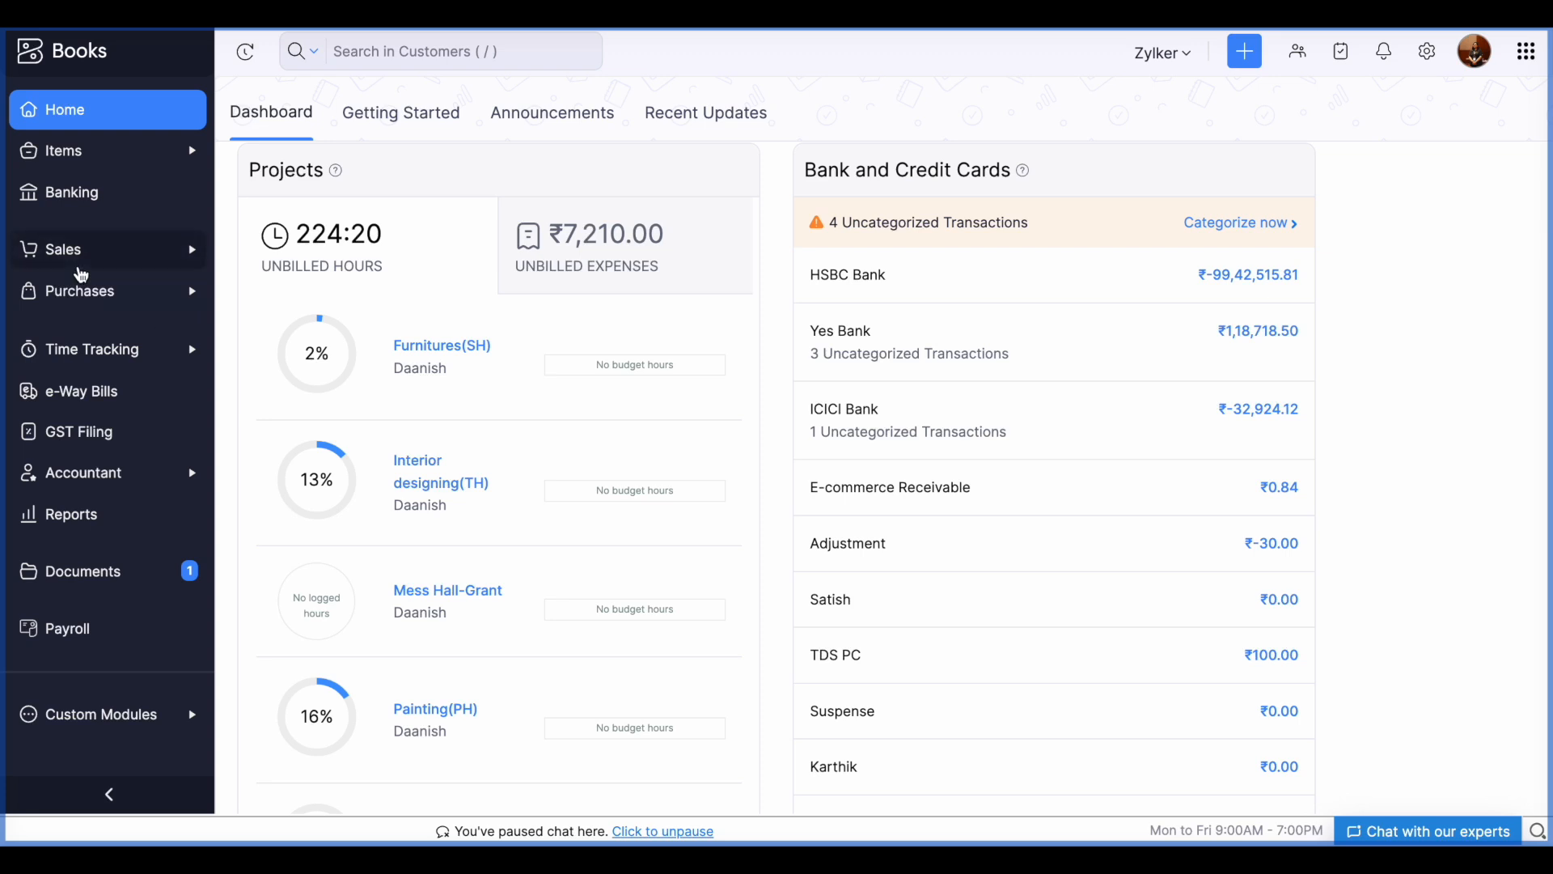
# - Open the Mess Hall-Grant project's overview from the projects list and highlight its total project cost
pyautogui.click(102, 363)
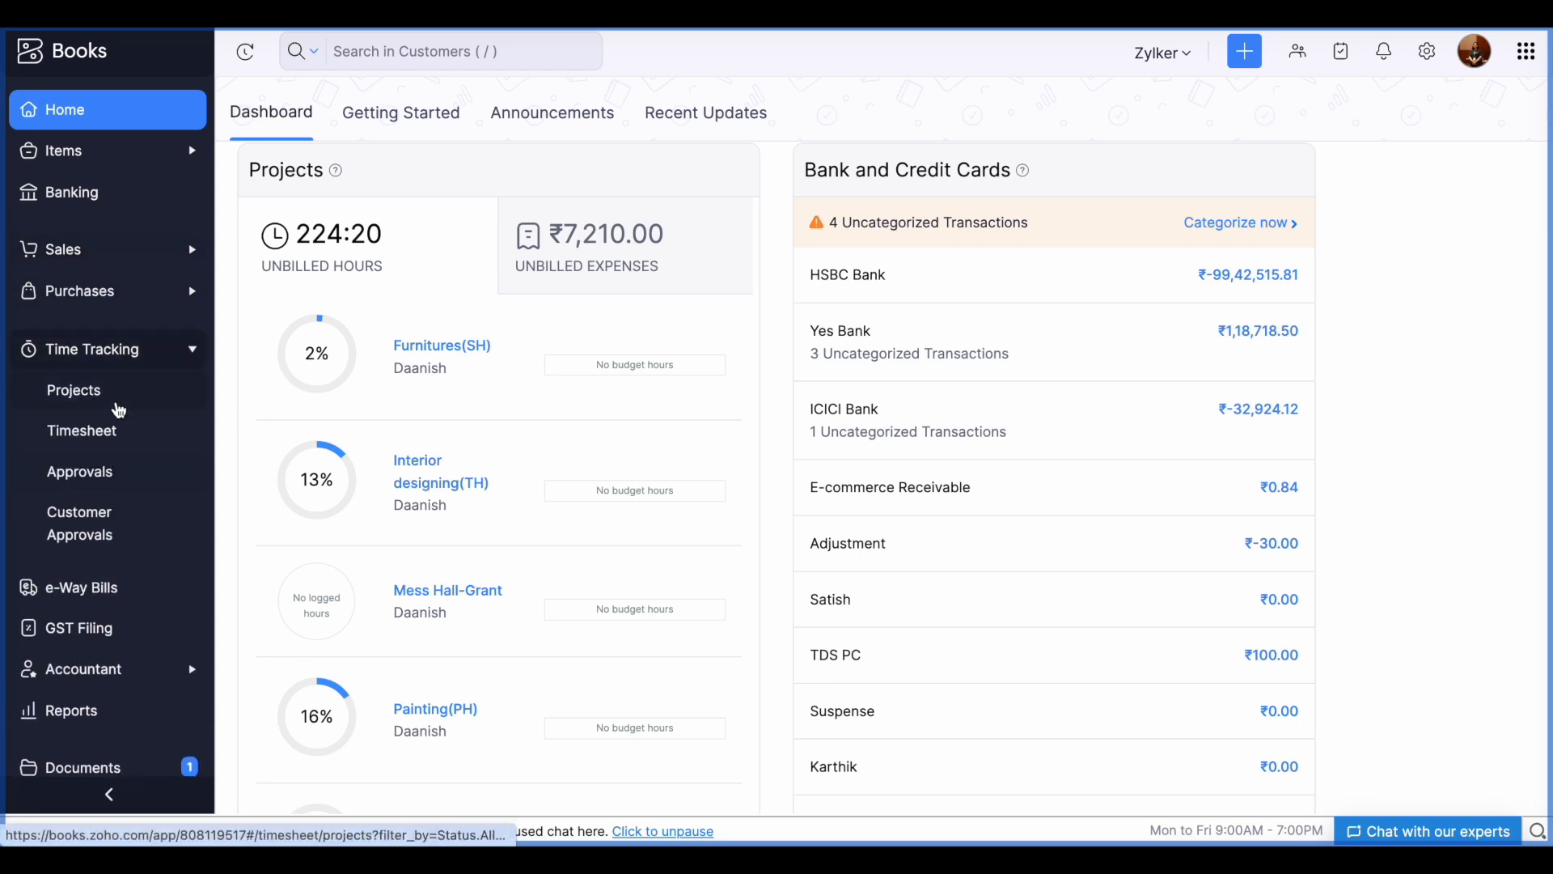
pyautogui.click(112, 396)
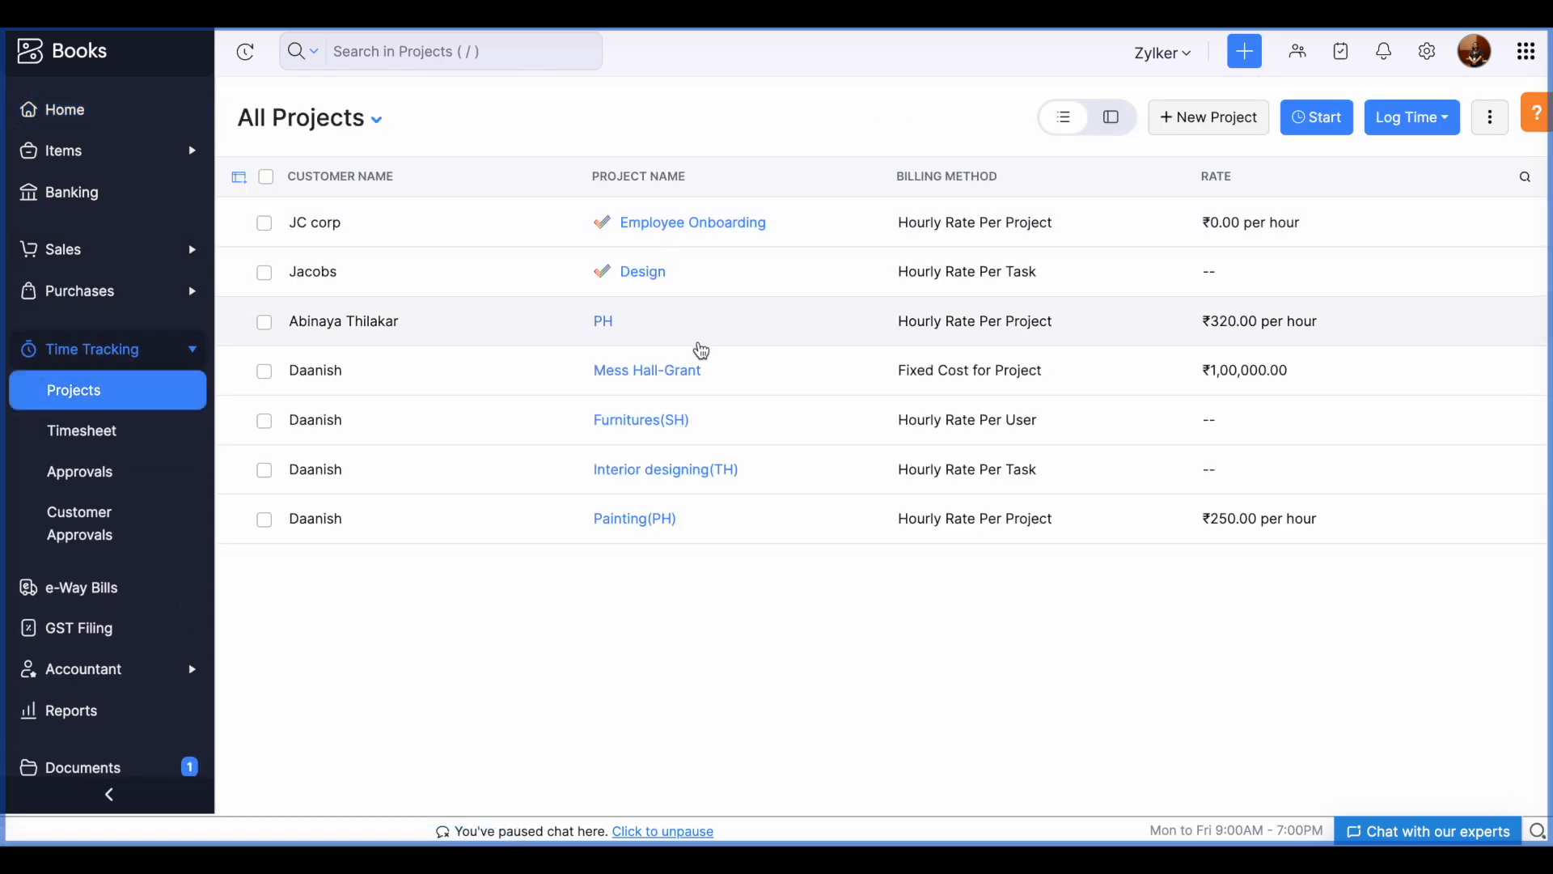
pyautogui.click(699, 343)
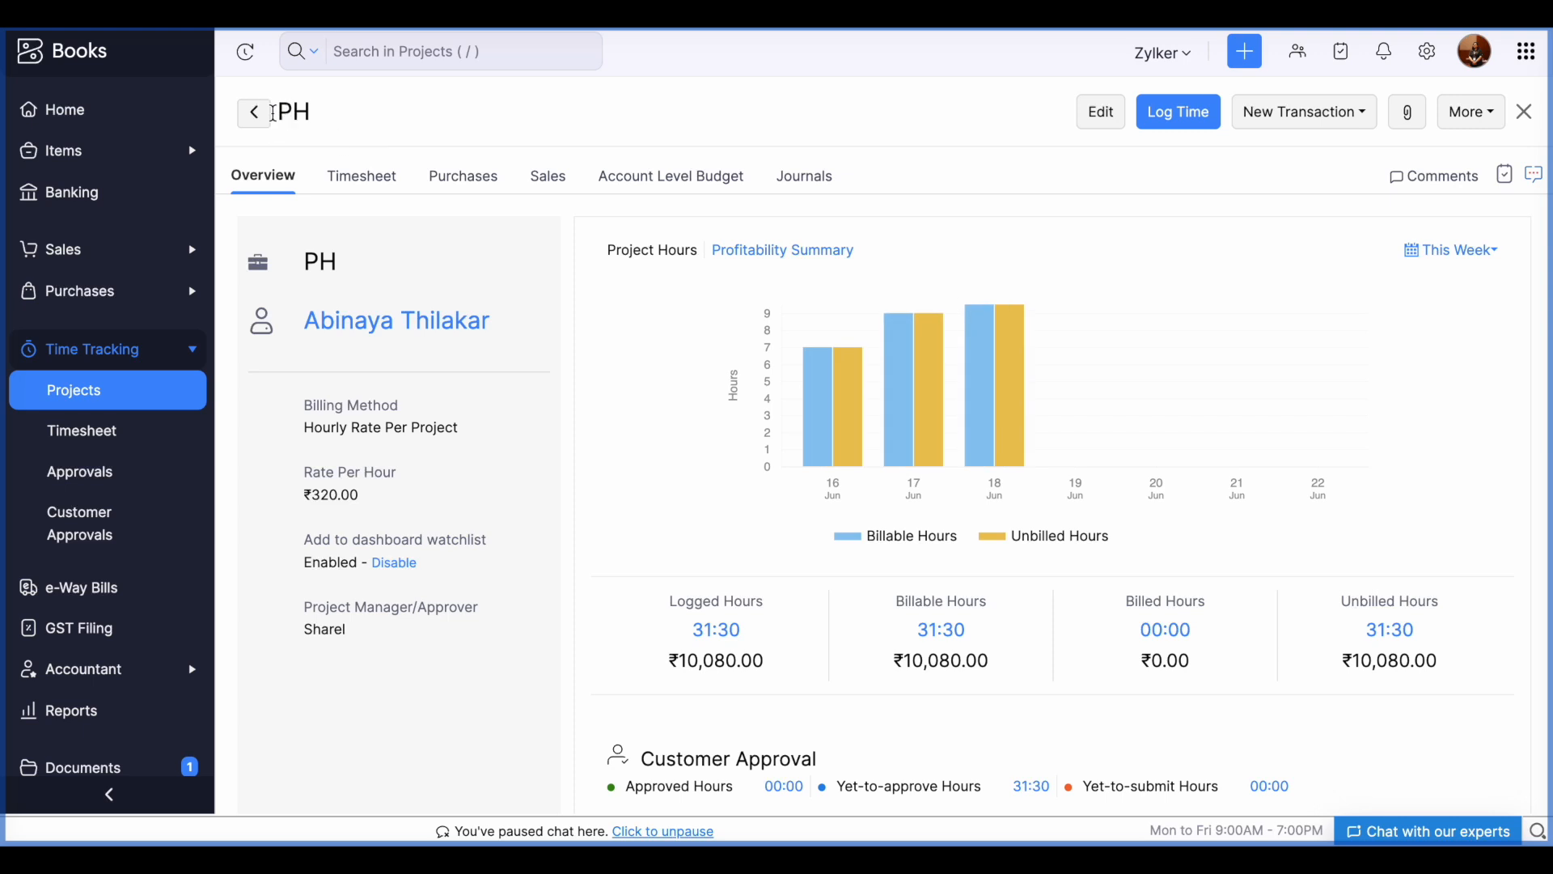
pyautogui.click(253, 112)
pyautogui.click(974, 372)
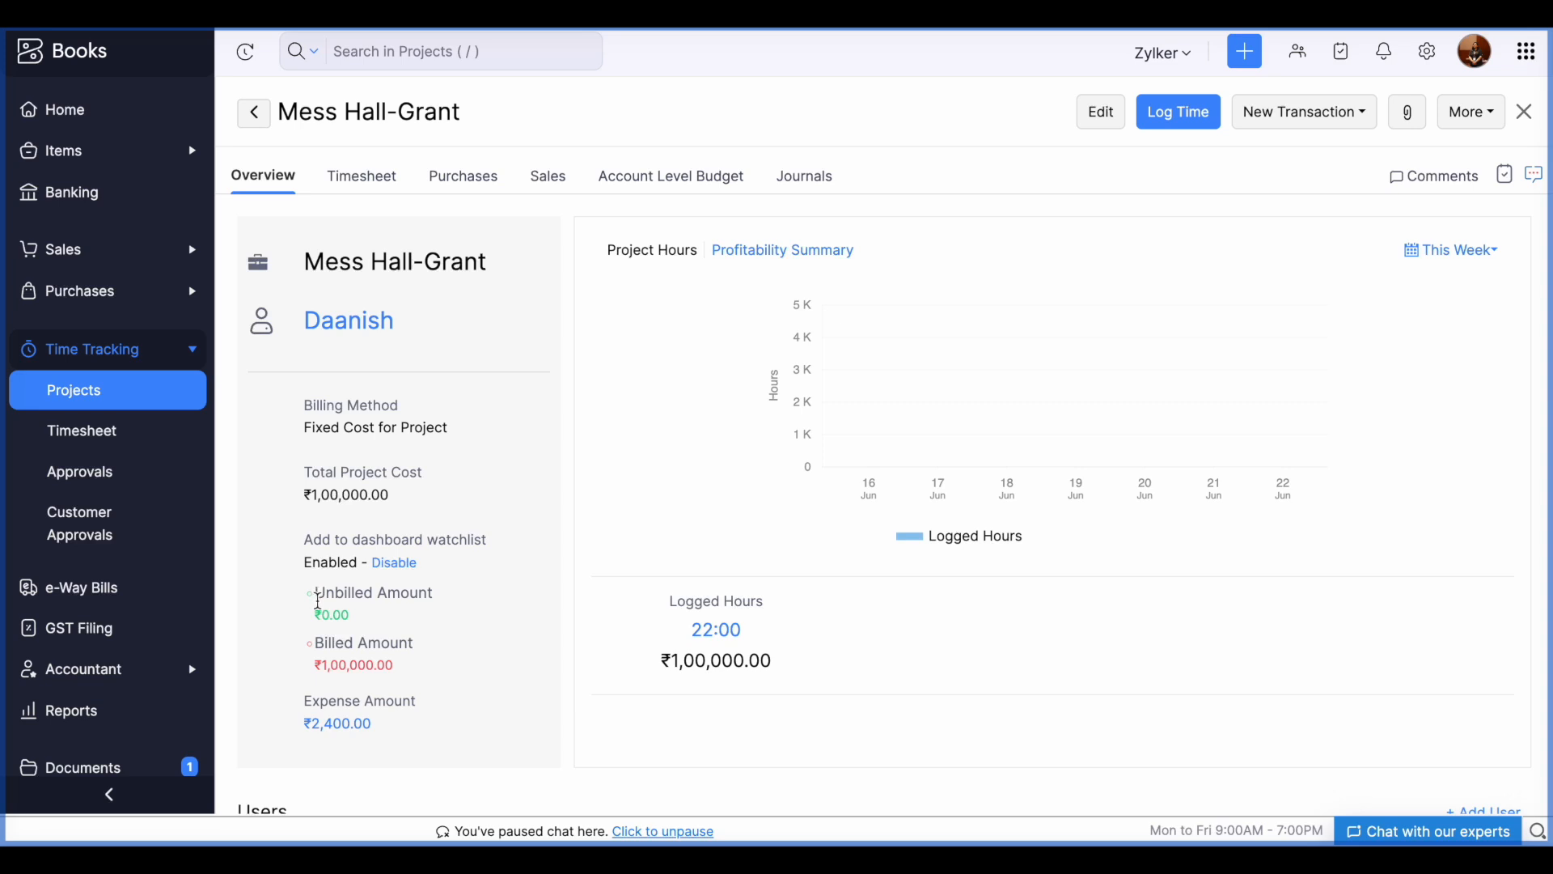
pyautogui.moveTo(308, 490); pyautogui.dragTo(409, 496)
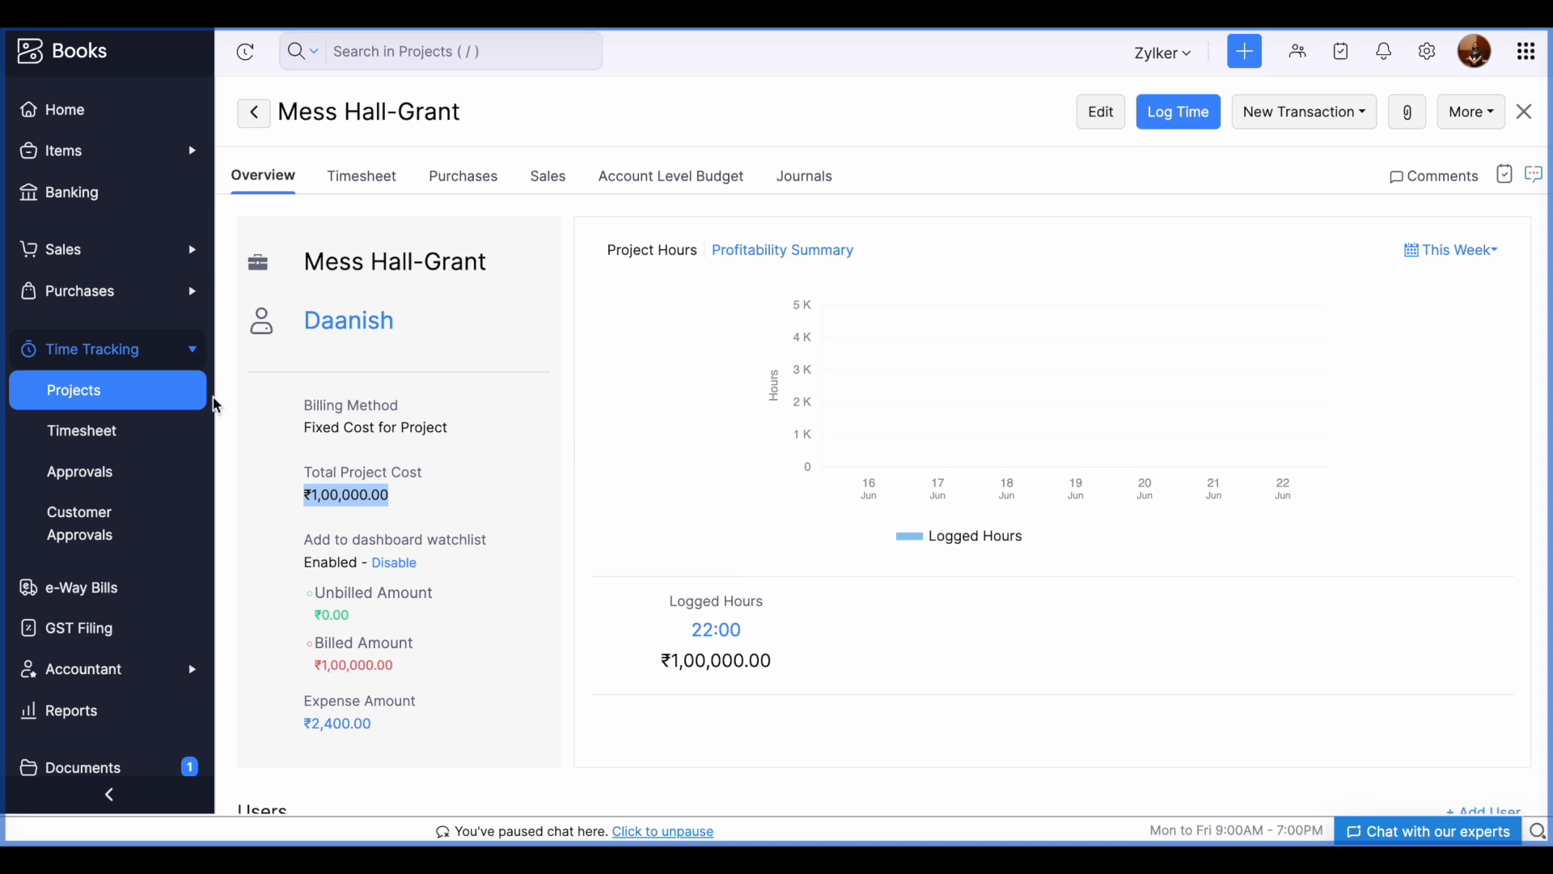
# - Open the Furnitures(SH) project for editing and review its billing method, budget and assigned users
pyautogui.click(121, 392)
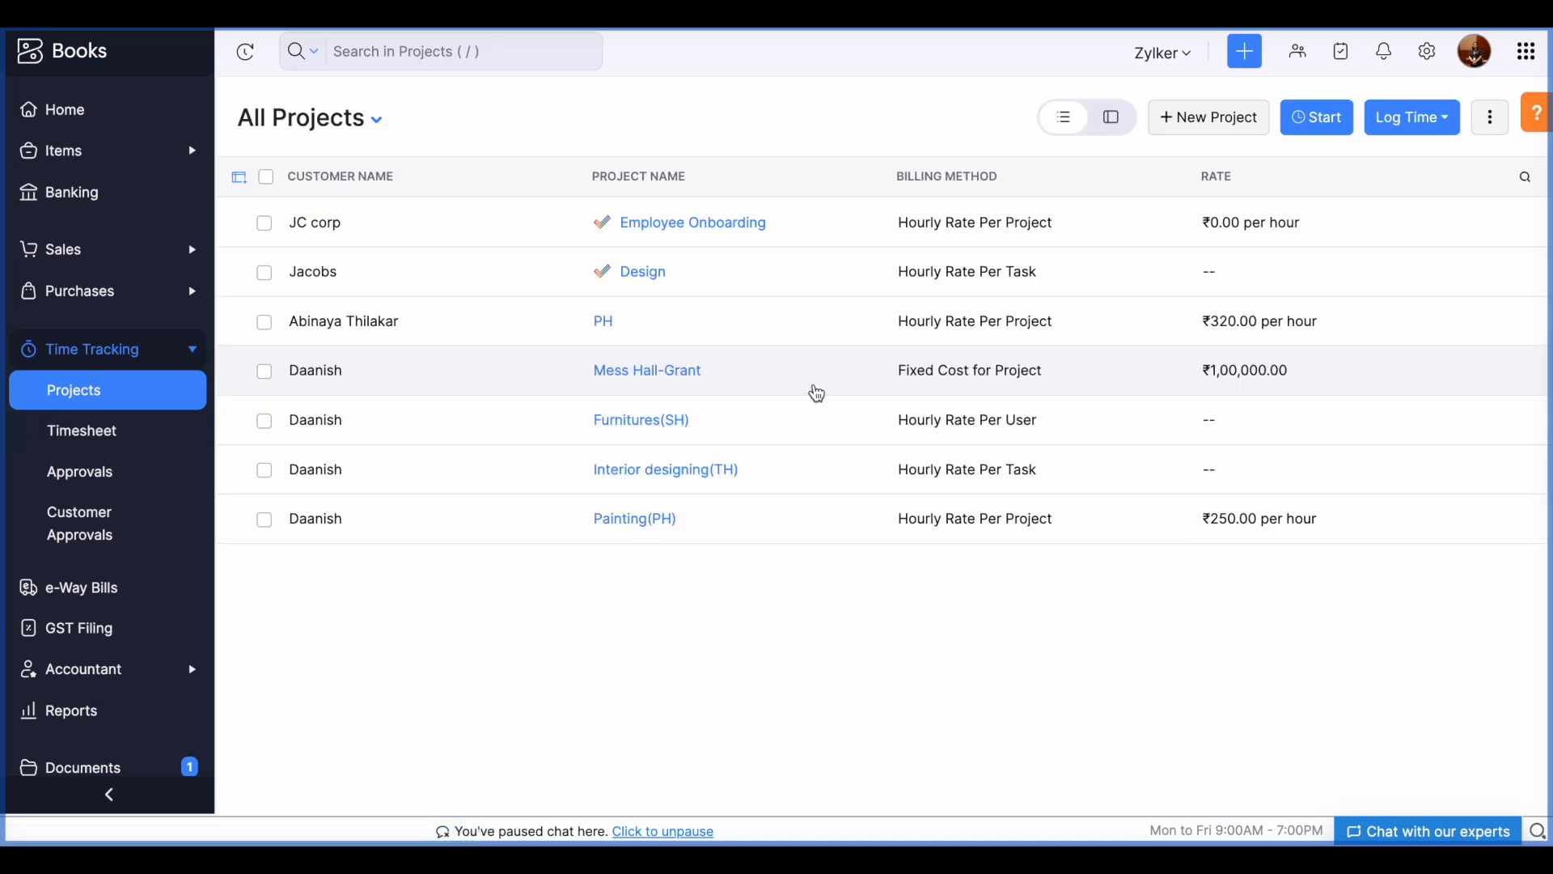
pyautogui.click(861, 420)
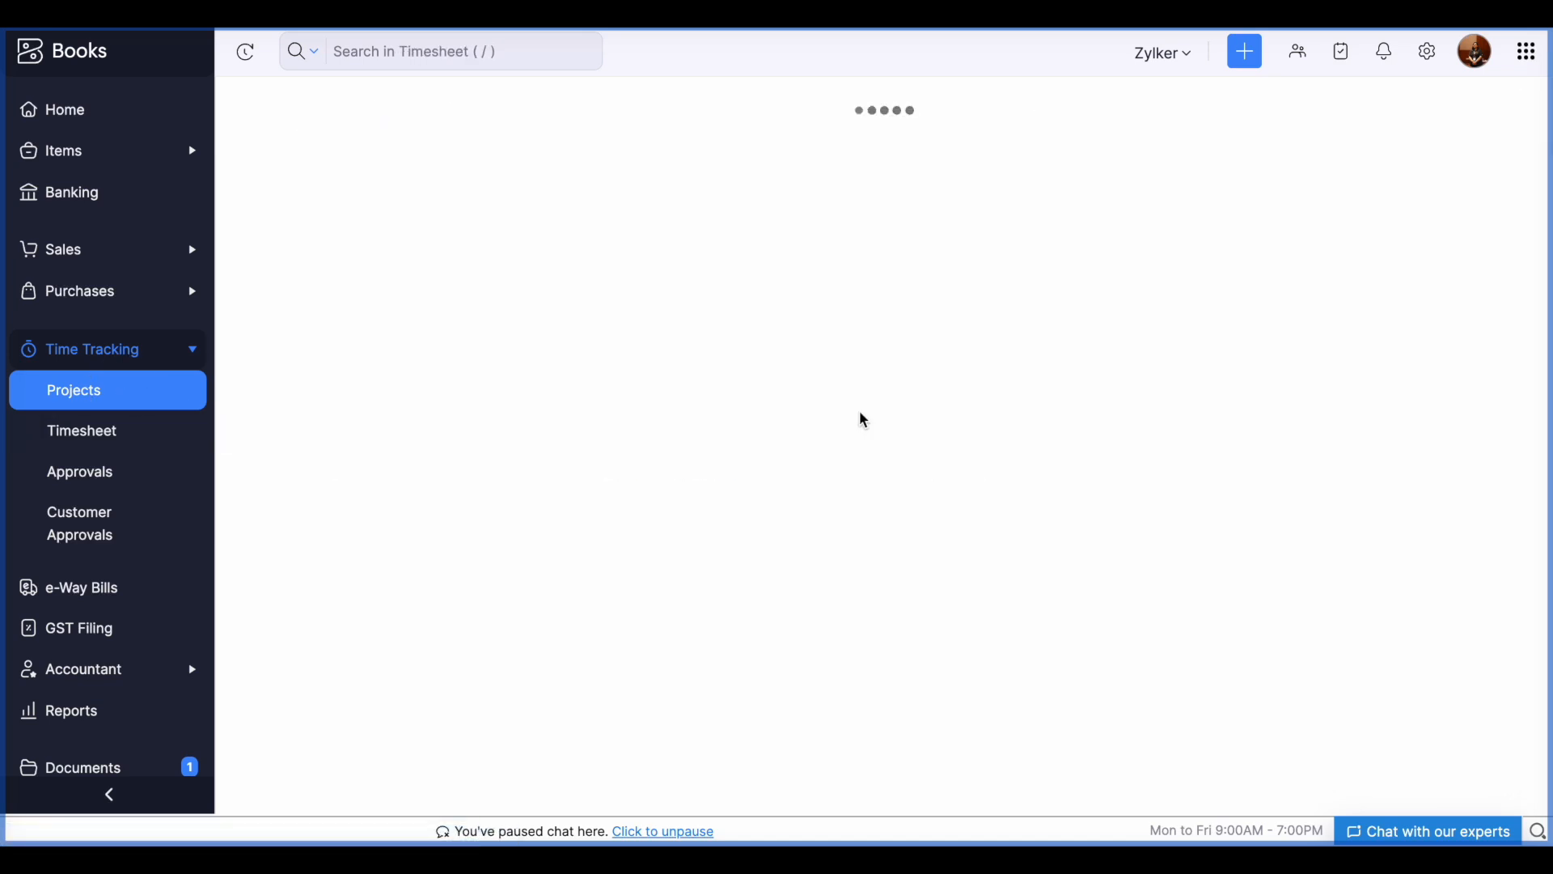
pyautogui.click(1102, 113)
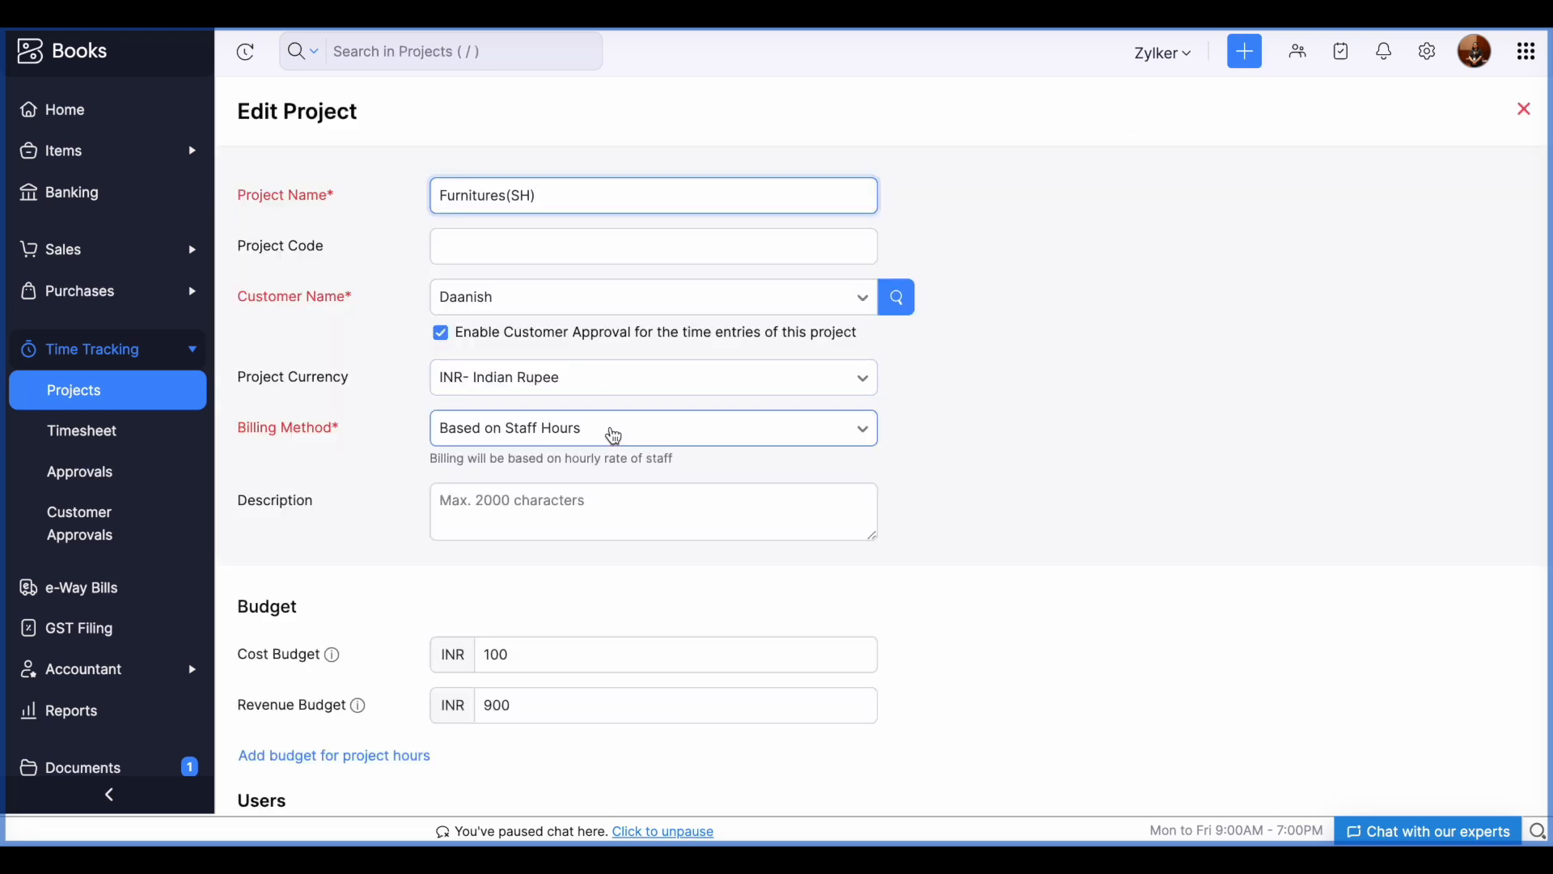
pyautogui.scroll(-4, 611, 431)
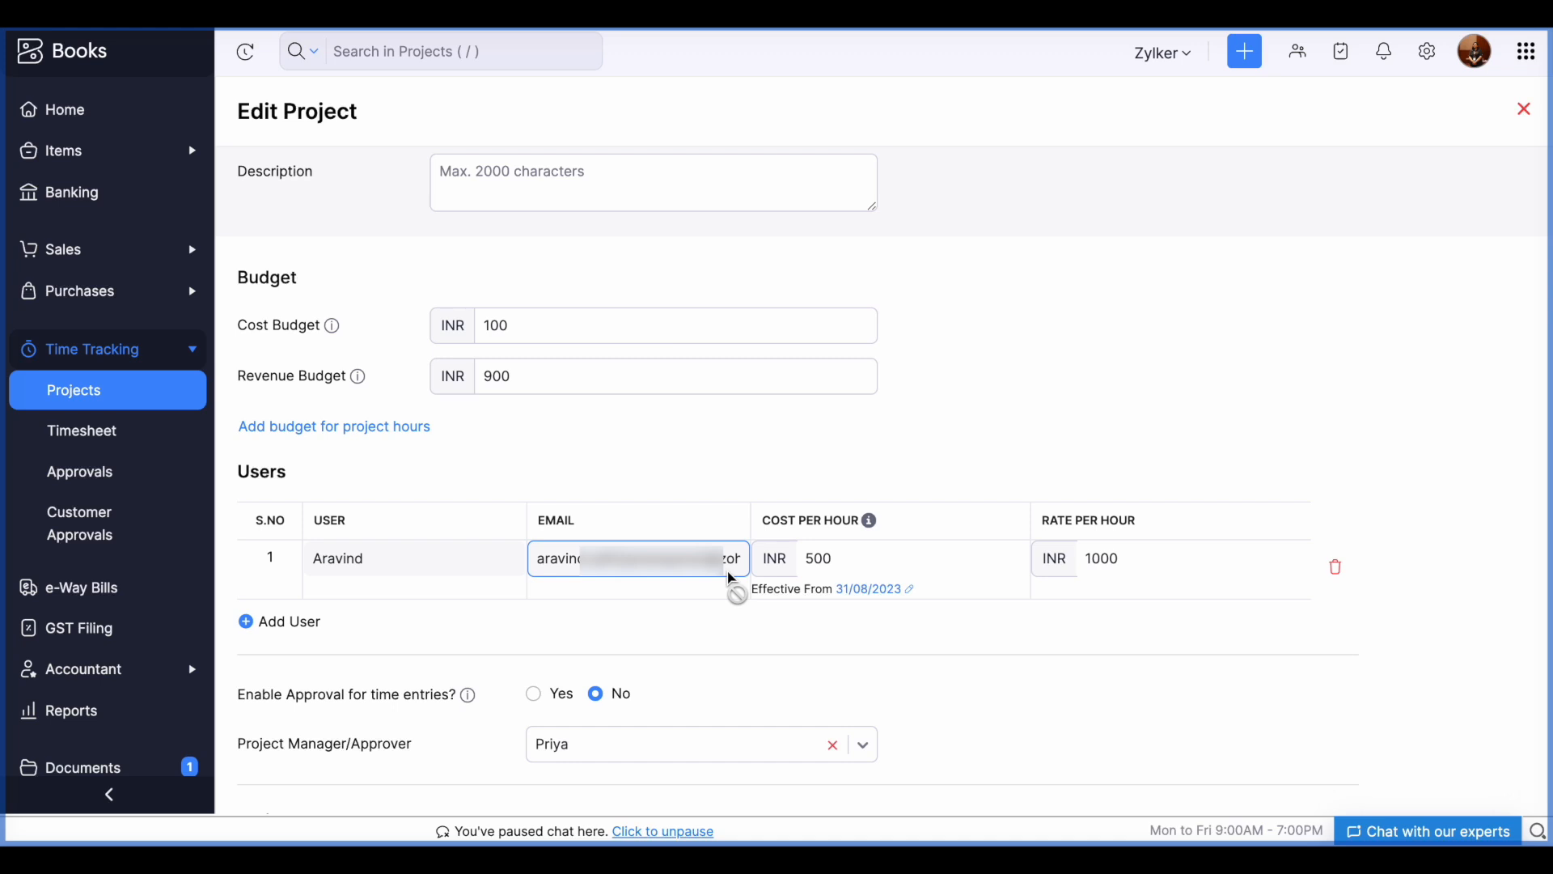
pyautogui.scroll(4, 704, 564)
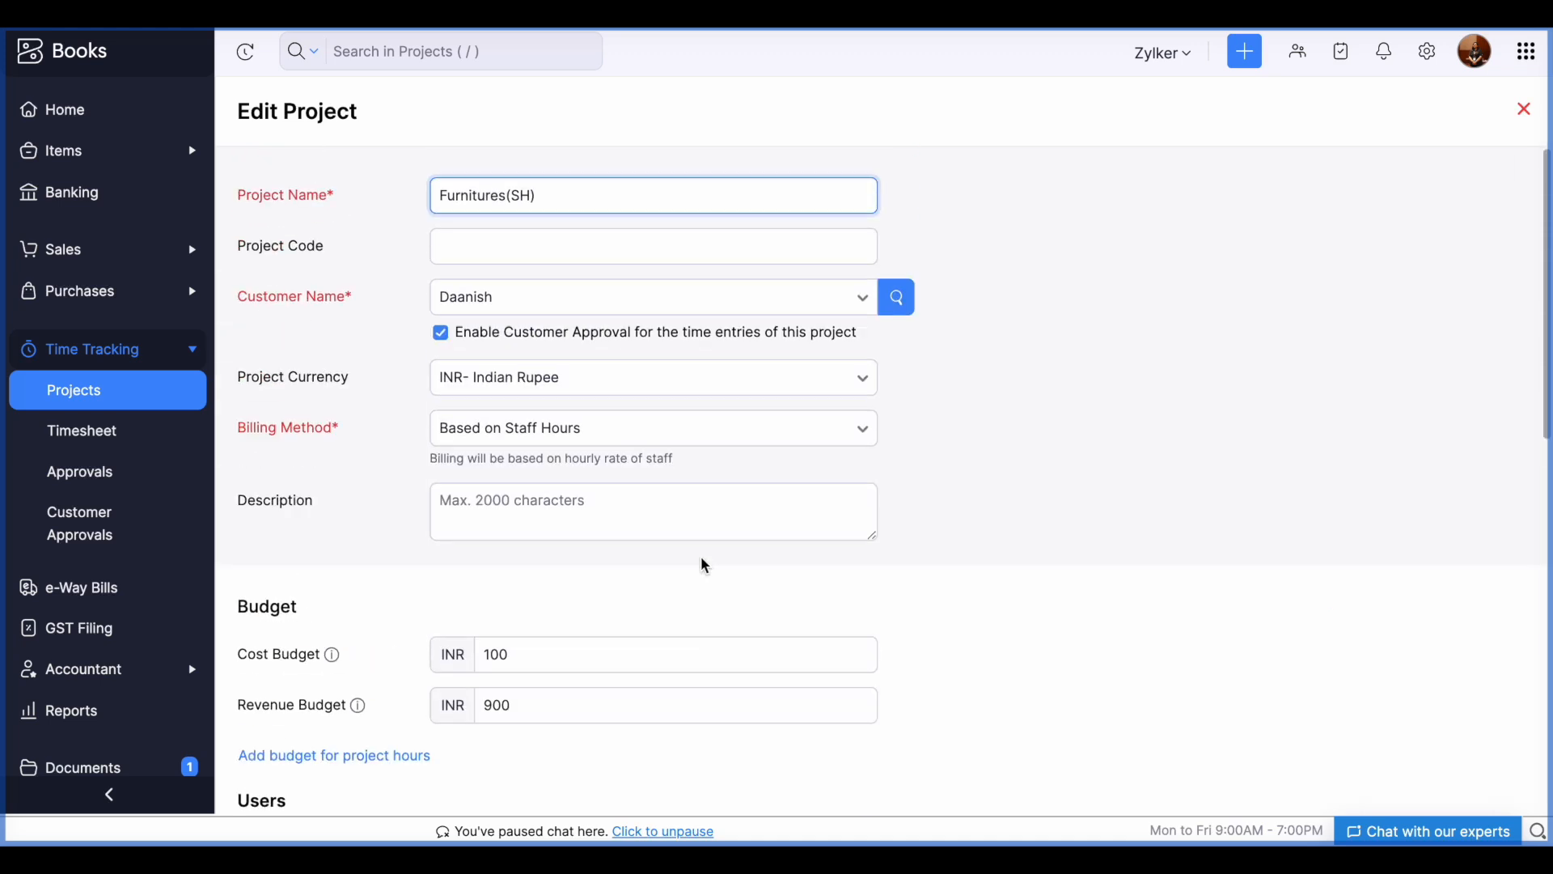
pyautogui.click(539, 500)
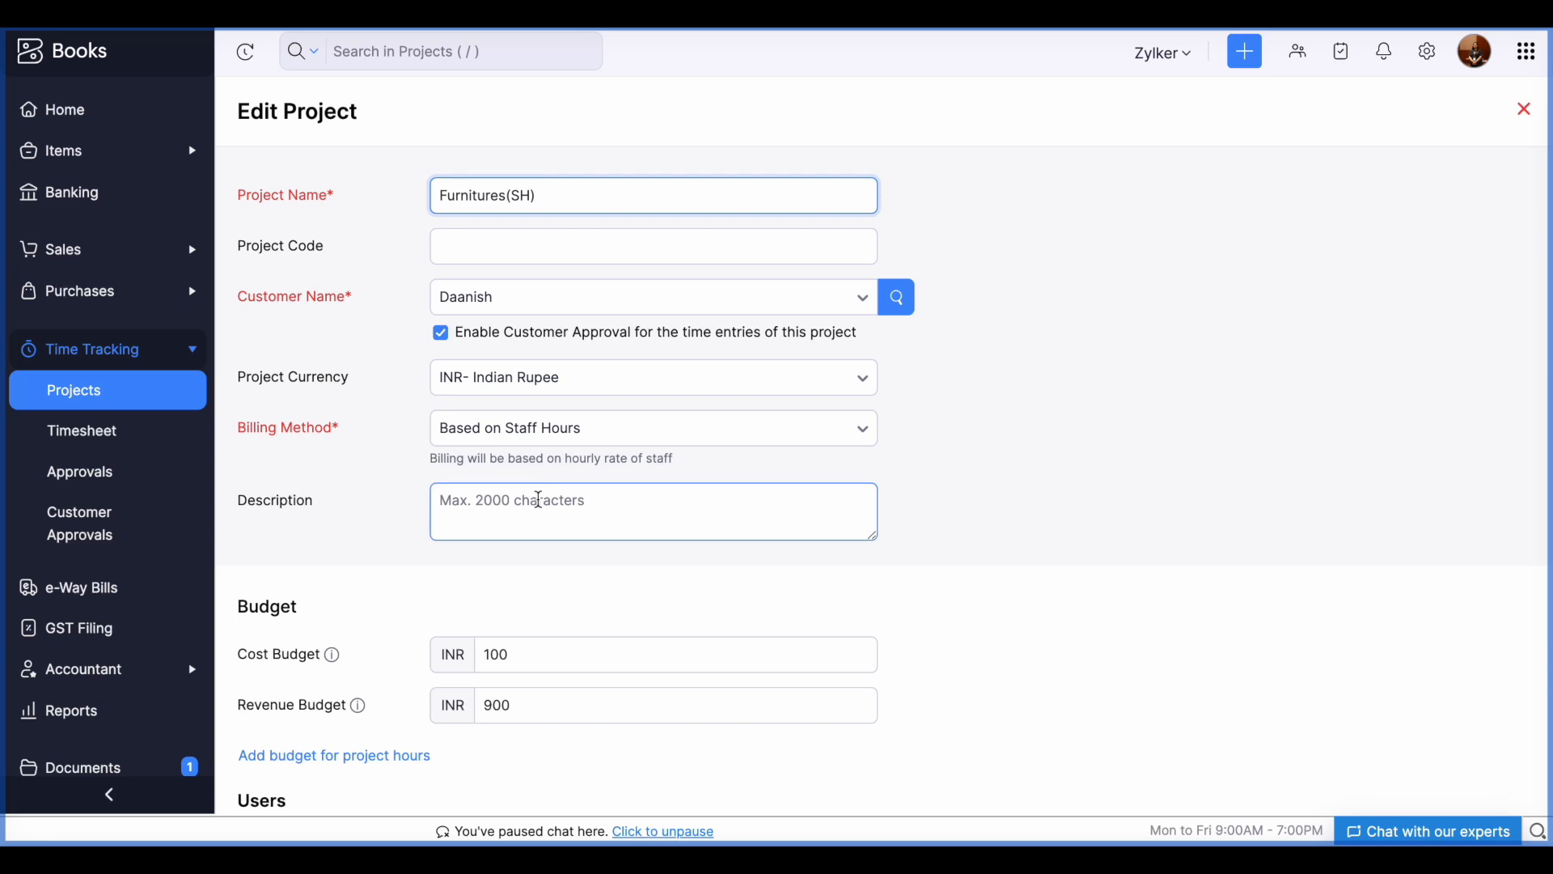
# - Examine the staff cost and rate per hour, approver and billable project tasks of Furnitures(SH)
pyautogui.scroll(-2, 538, 500)
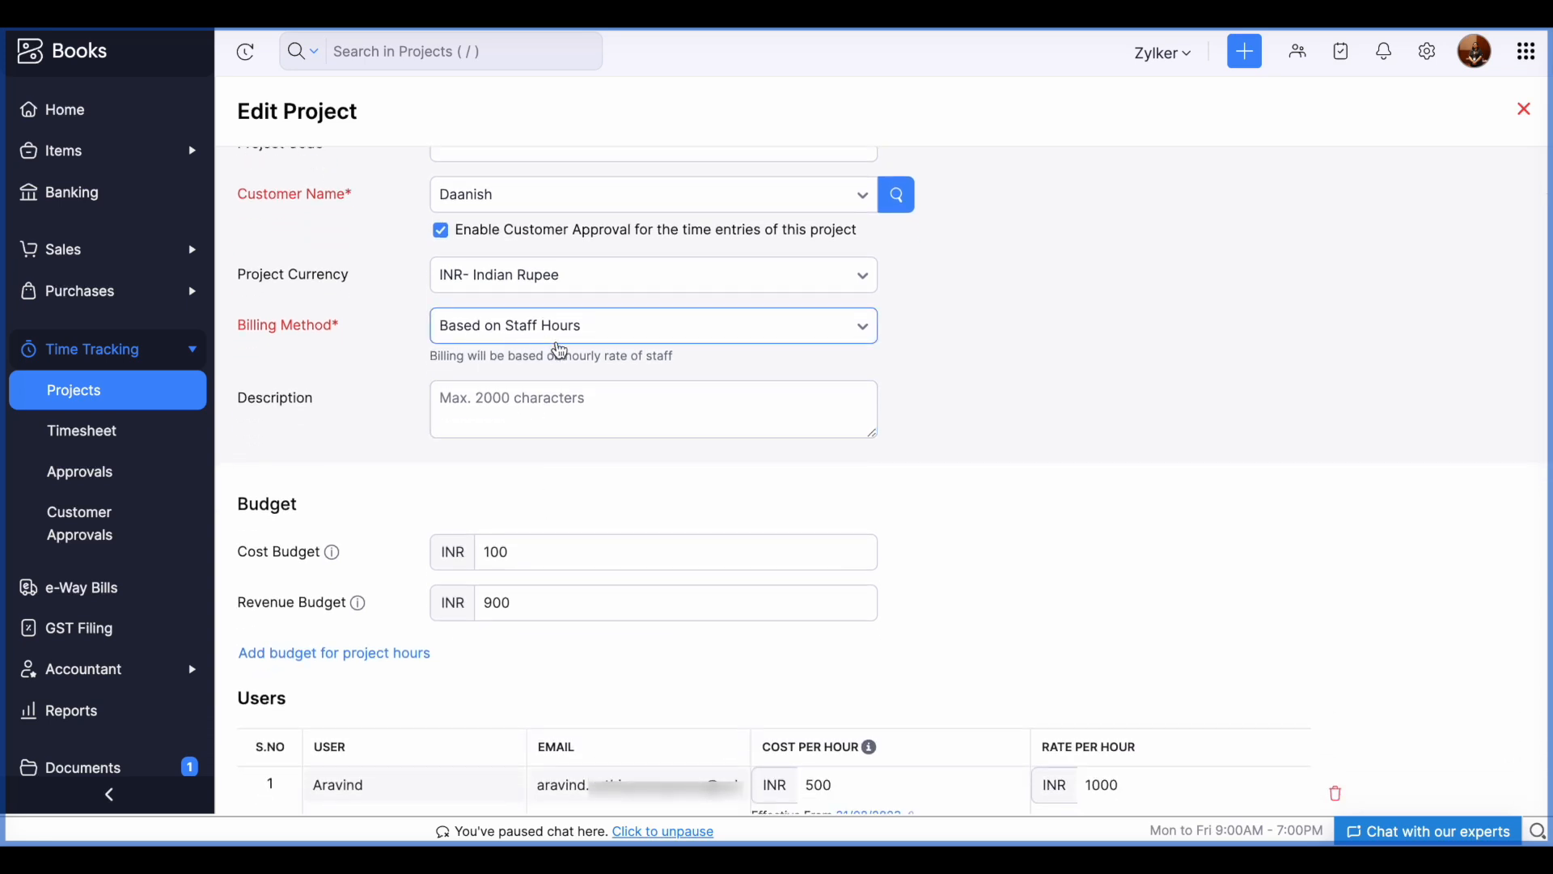
pyautogui.scroll(-3, 545, 485)
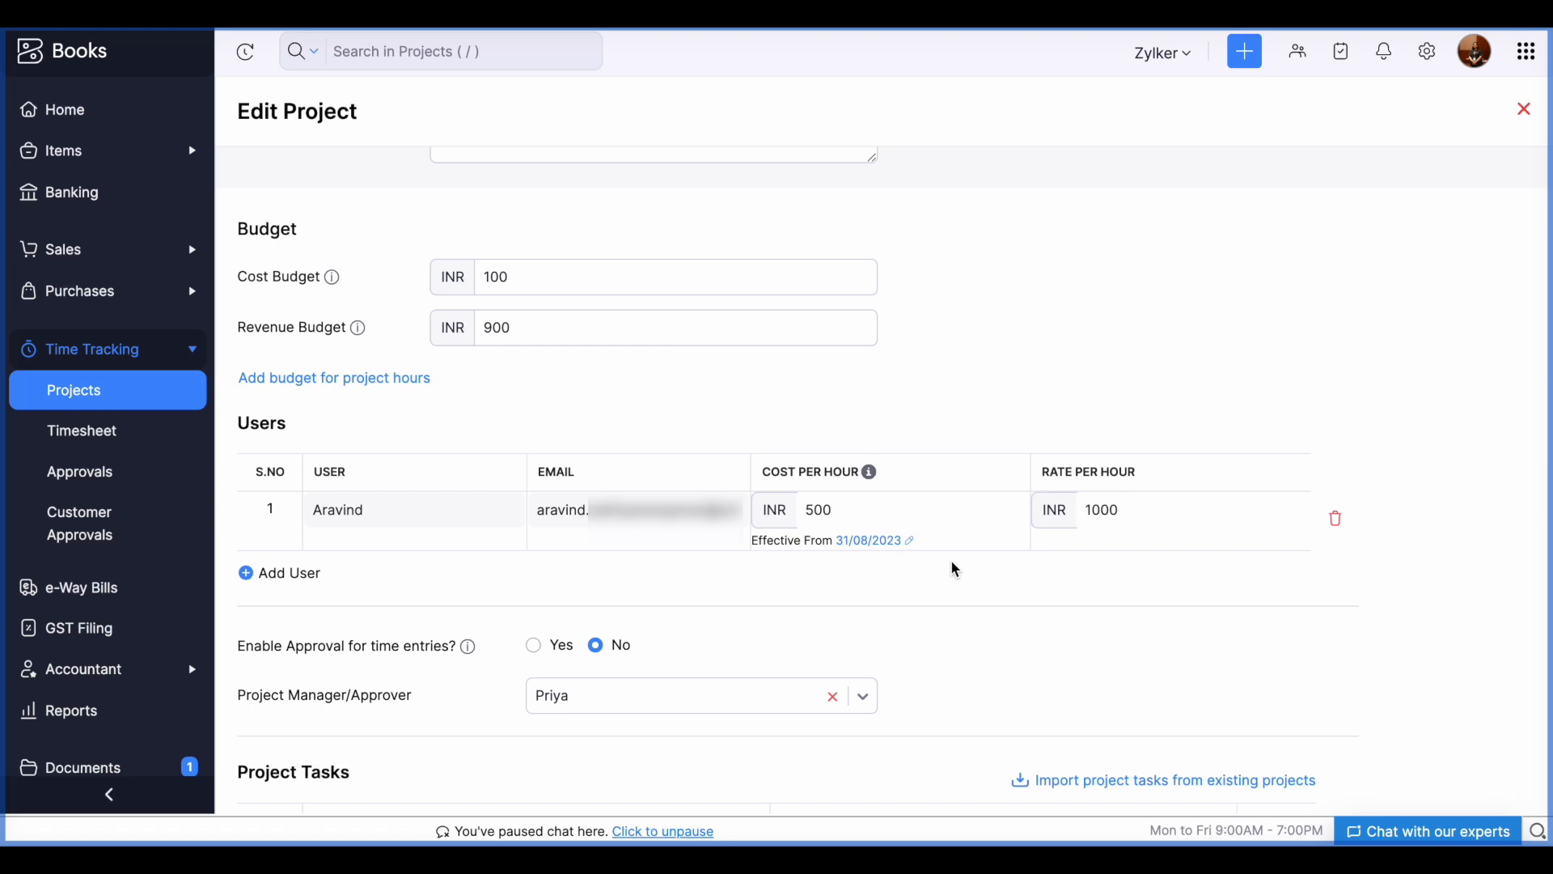
pyautogui.scroll(-5, 951, 562)
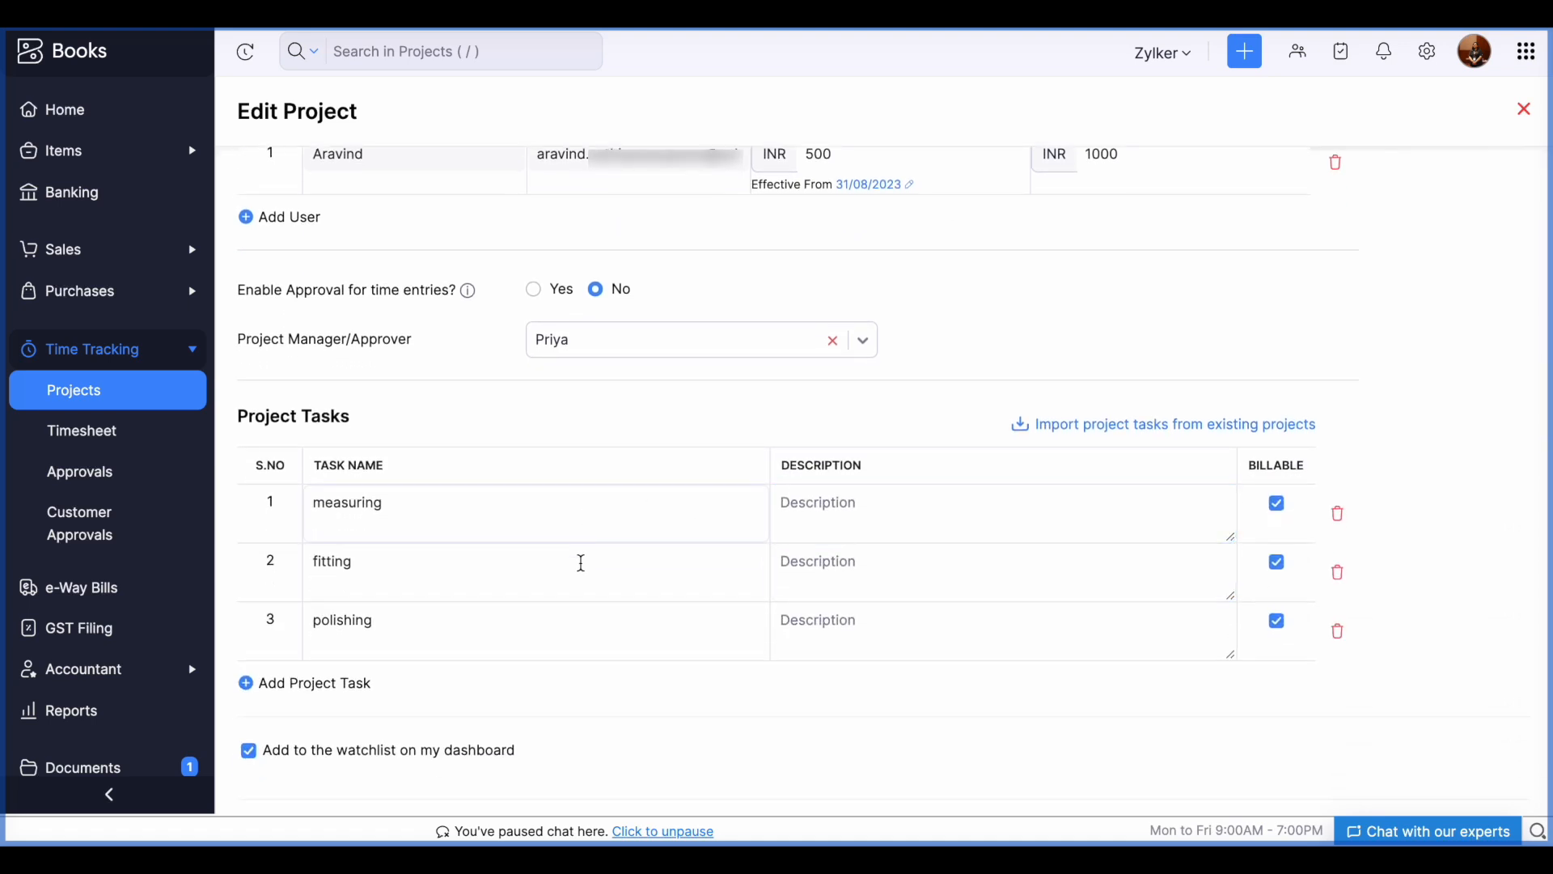
# - Leave the Furnitures(SH) edit form without saving and review the project's logged hours and customer approval figures
pyautogui.click(573, 615)
pyautogui.scroll(-2, 574, 615)
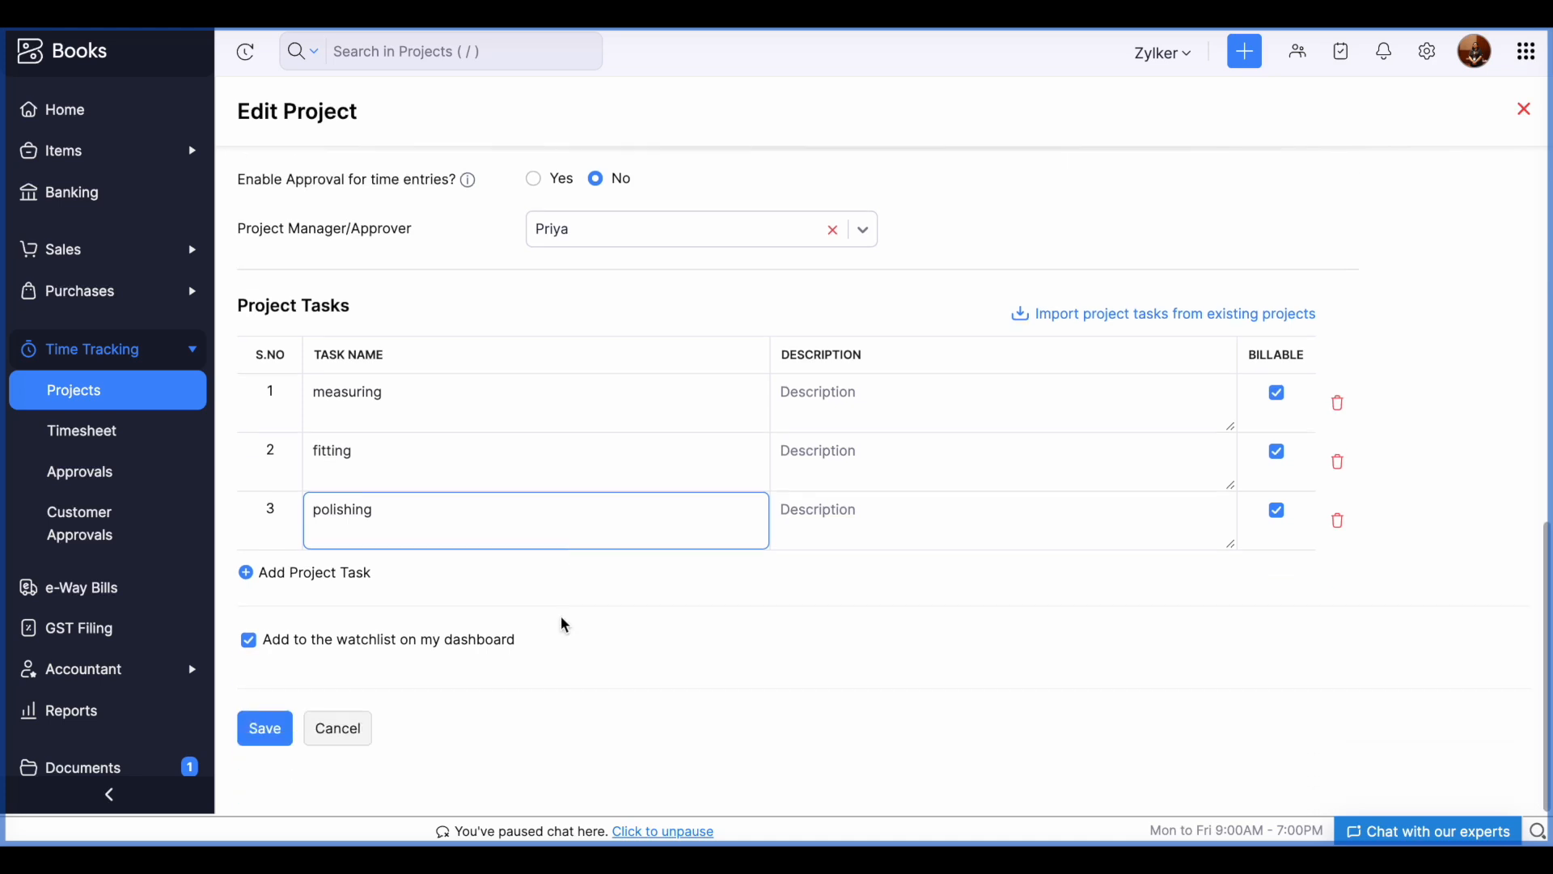
pyautogui.click(340, 736)
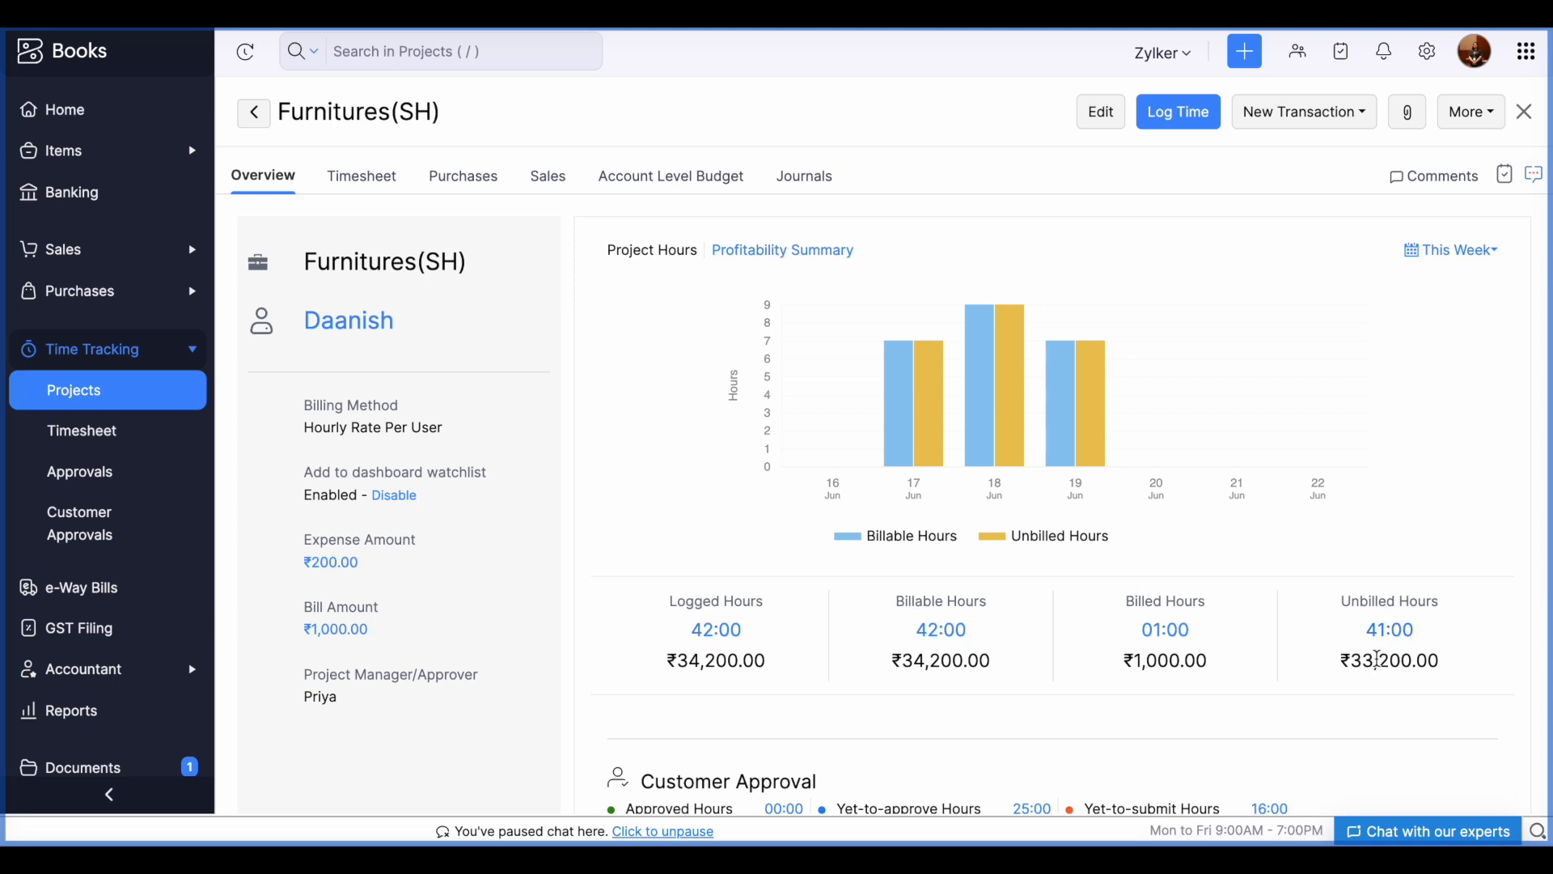
pyautogui.scroll(-2, 1378, 660)
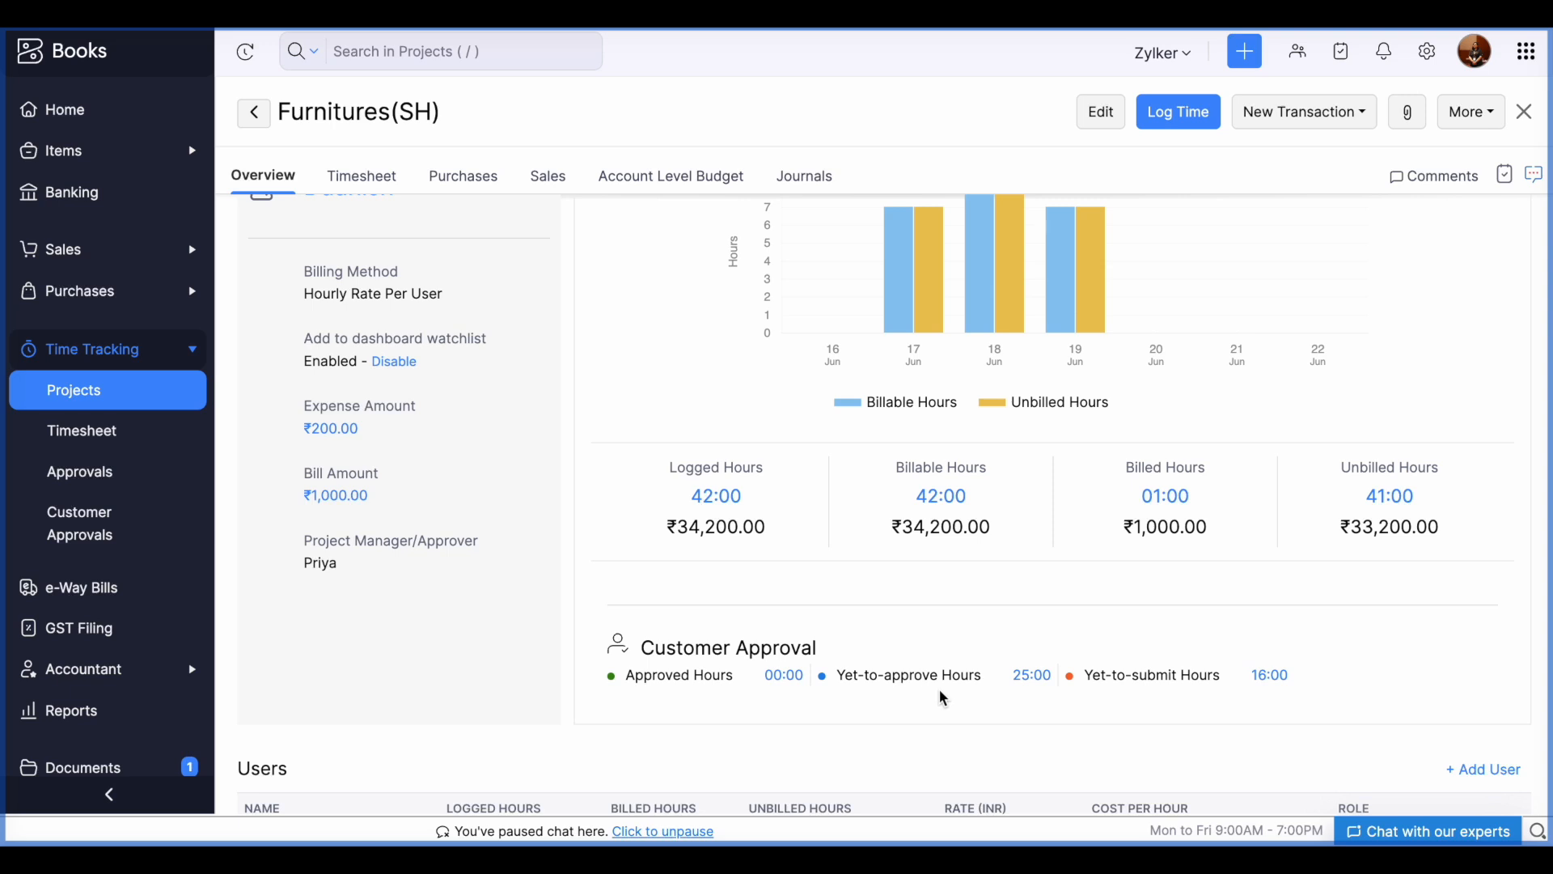
pyautogui.scroll(2, 944, 698)
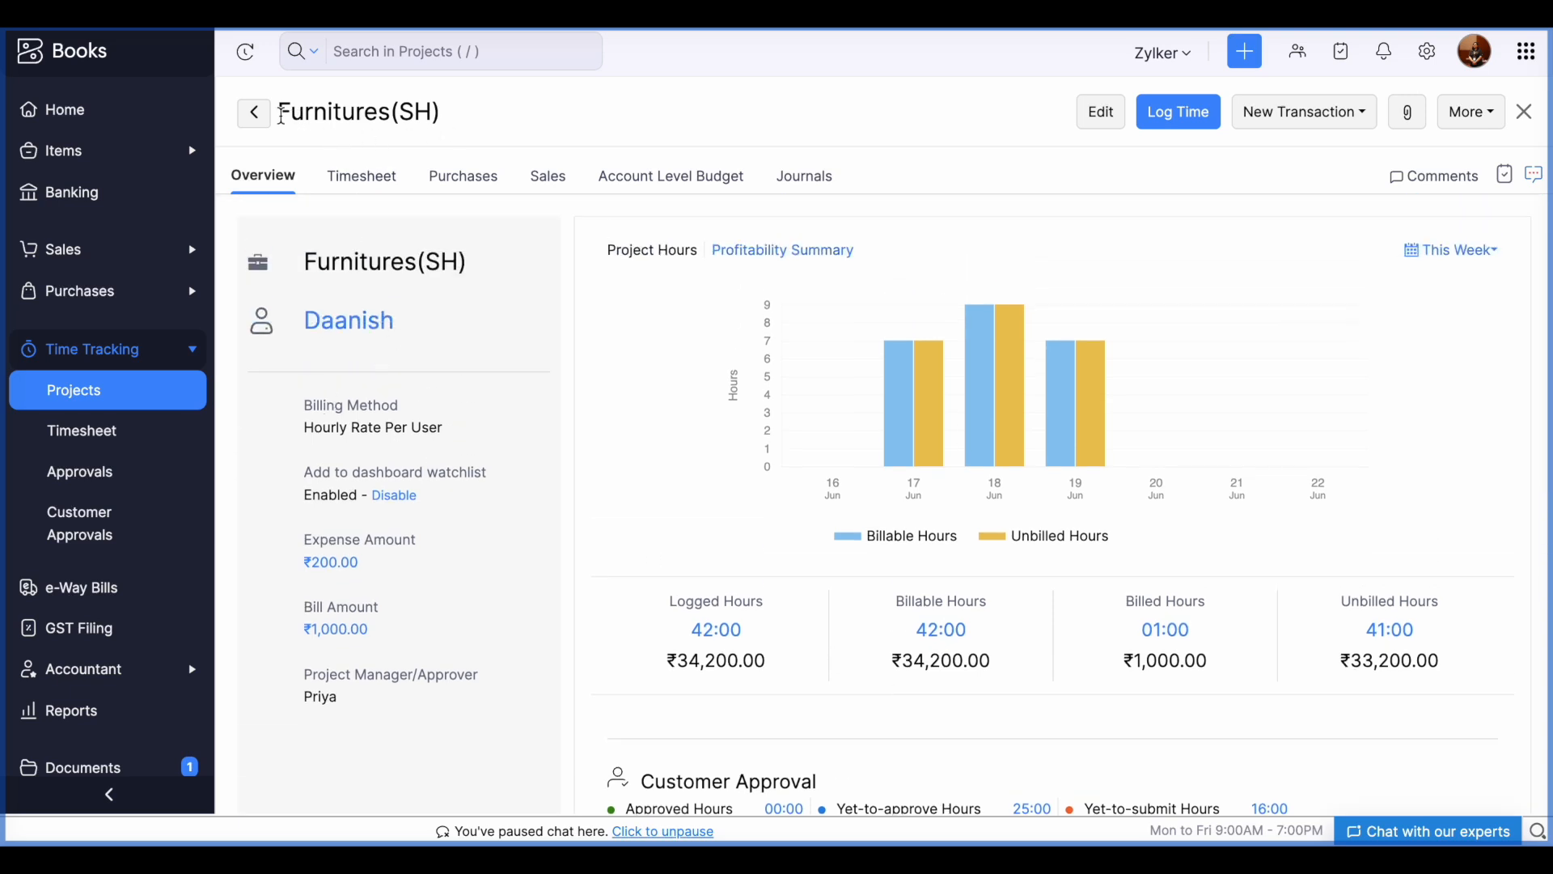
# - Open the Interior designing(TH) project from the projects list for editing and review its billing method, budget and users
pyautogui.click(257, 113)
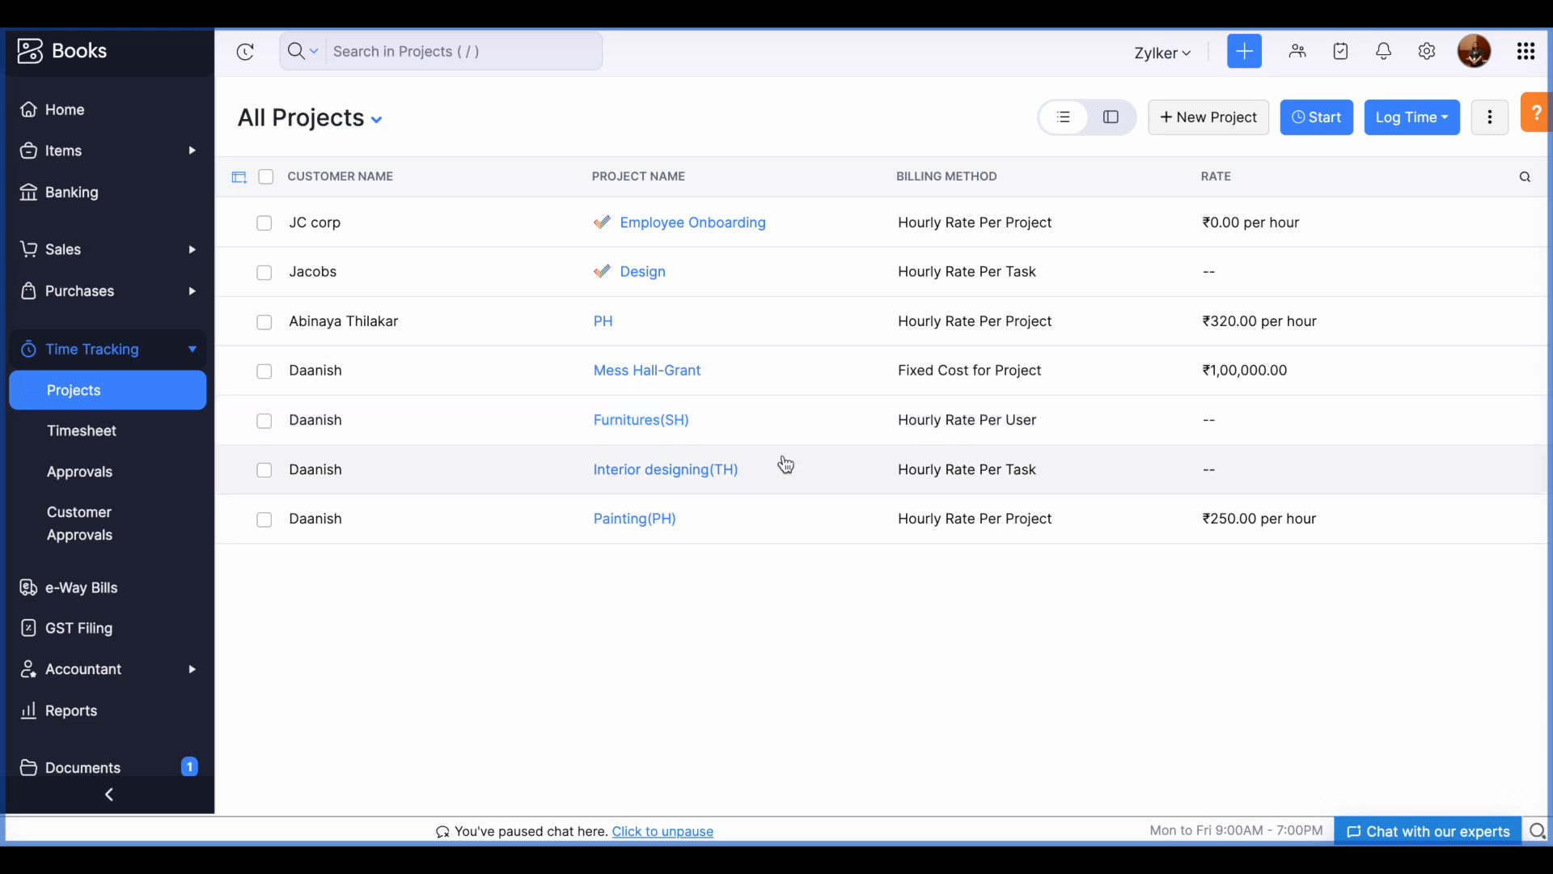
pyautogui.click(780, 468)
pyautogui.click(1099, 113)
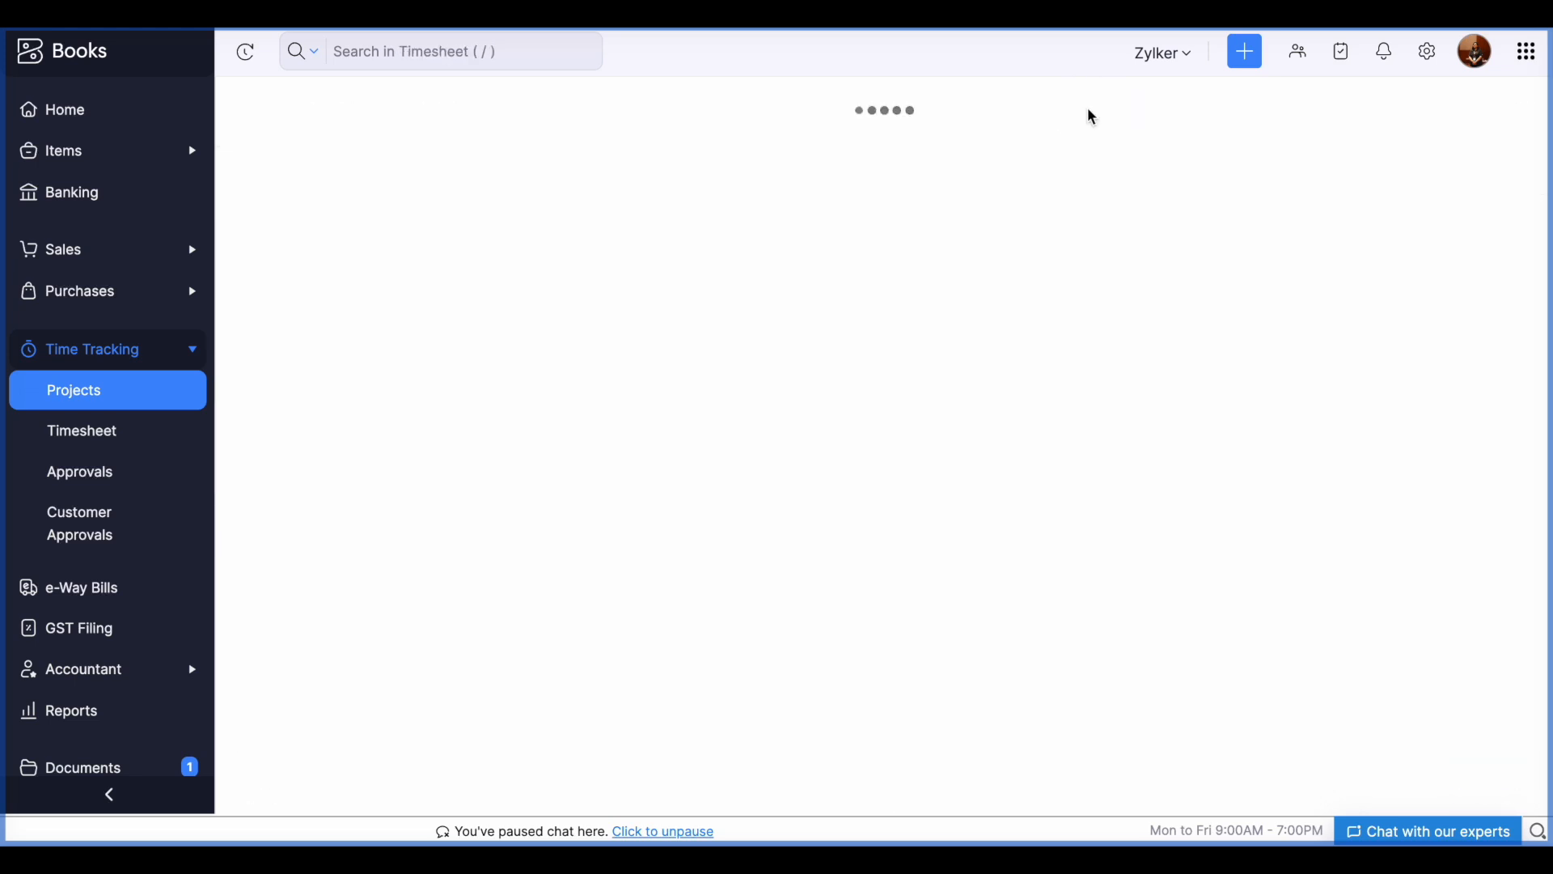
pyautogui.scroll(-9, 958, 384)
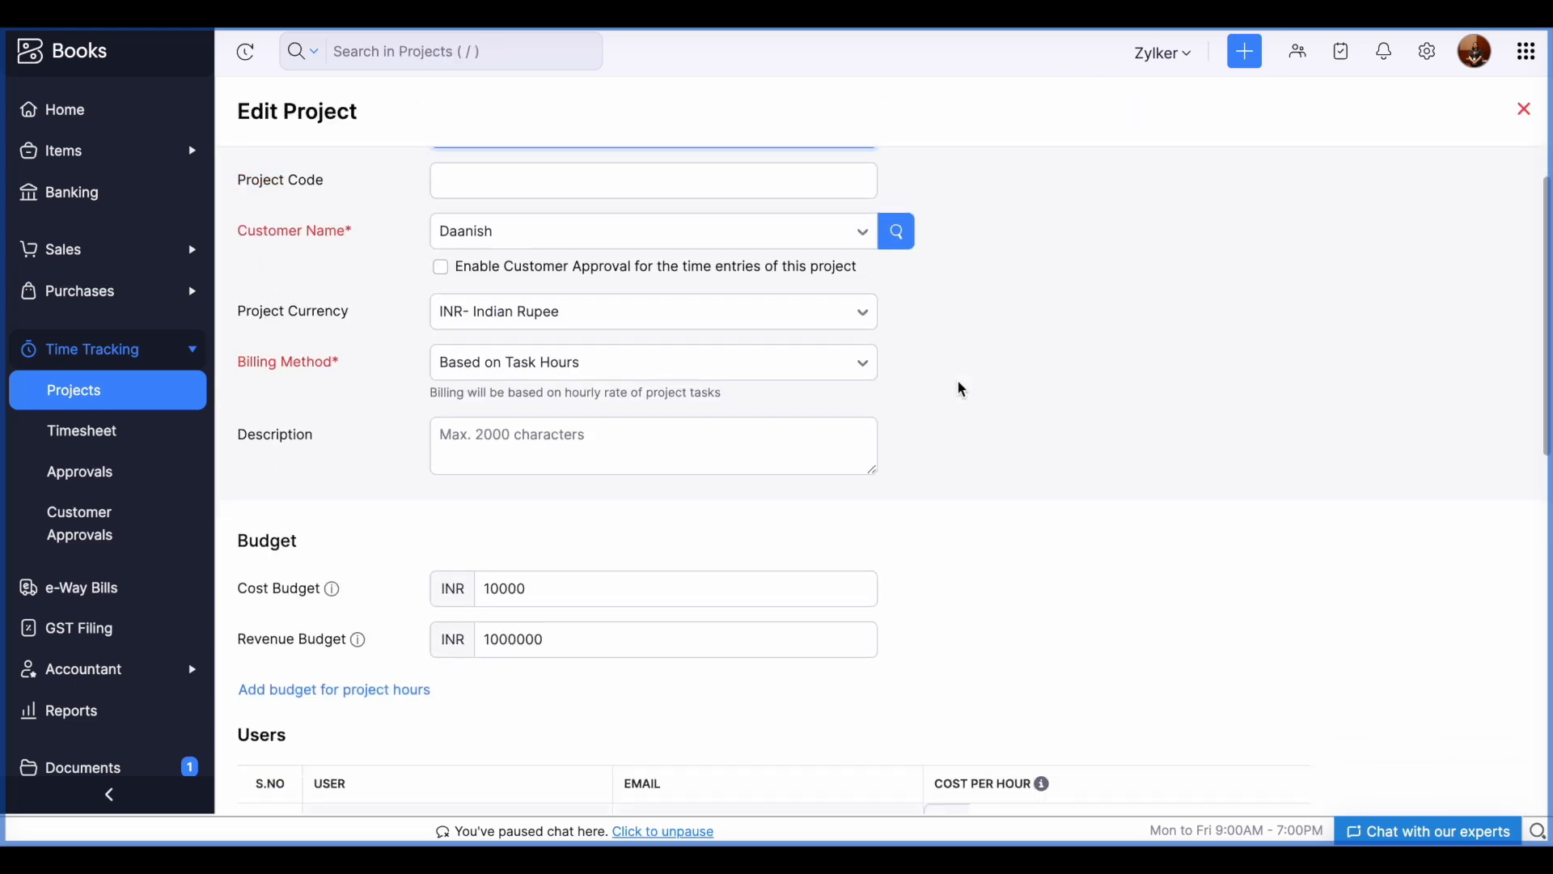
pyautogui.scroll(-1, 958, 381)
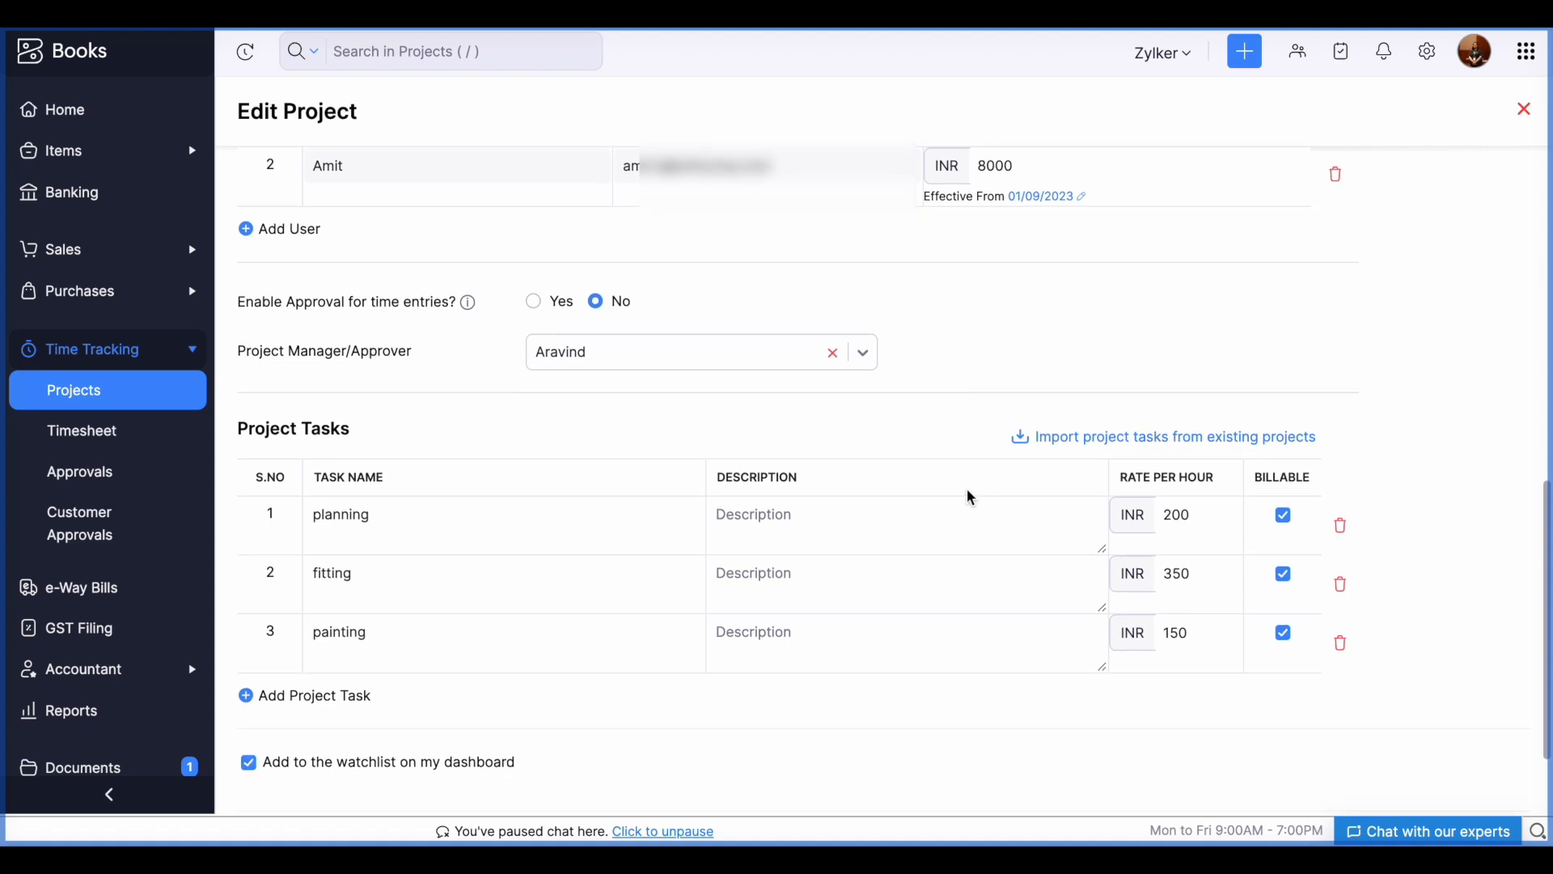
# - Examine the rate per hour and billable setting of each Interior designing(TH) task and leave the form without saving
pyautogui.click(717, 593)
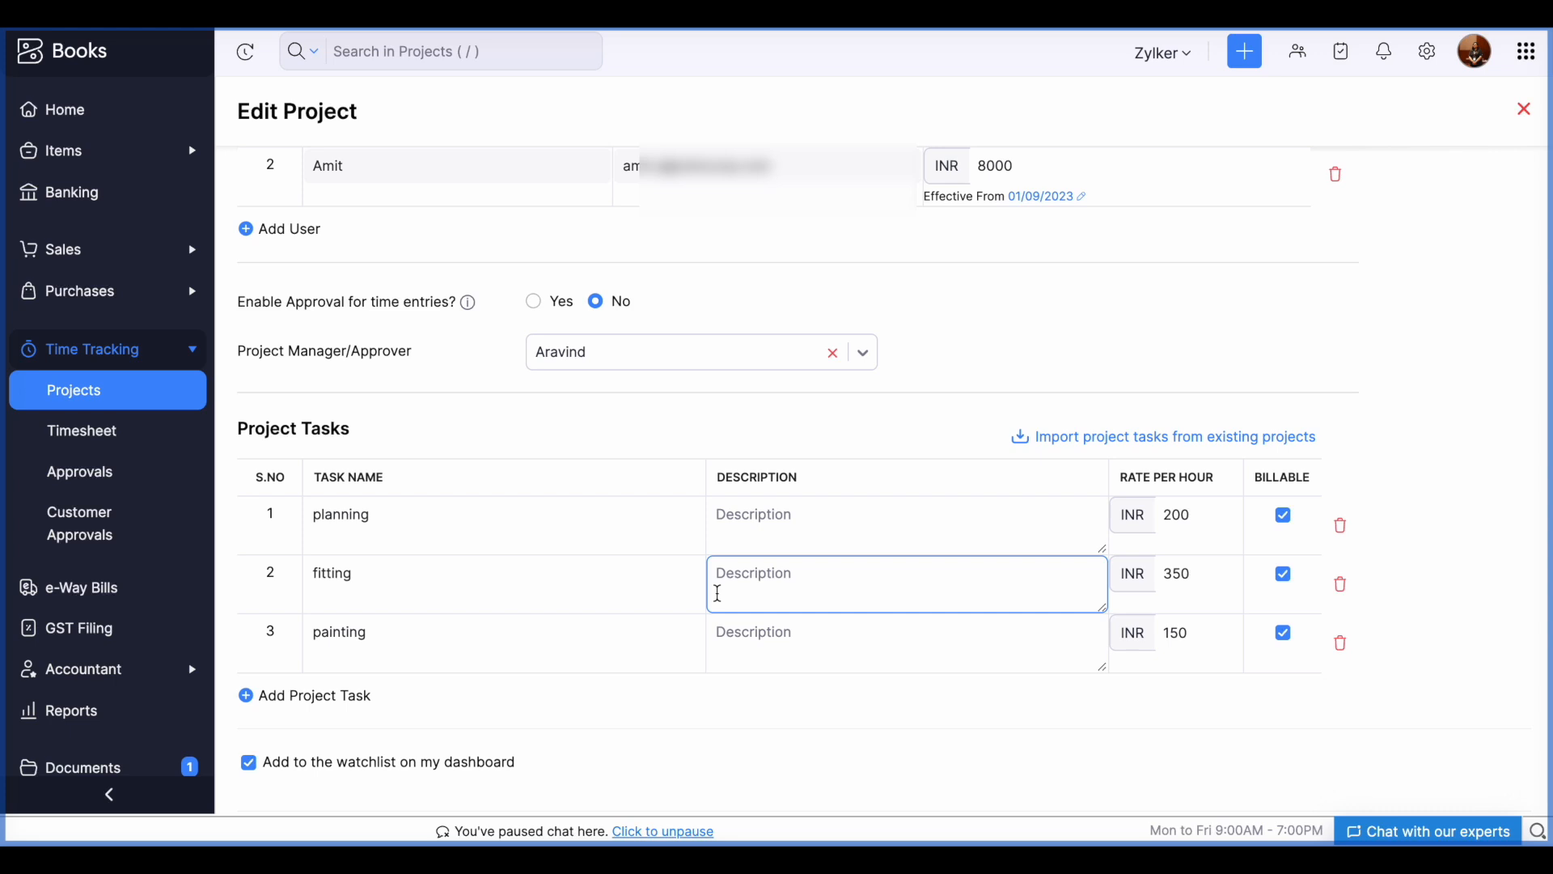
pyautogui.scroll(-1, 718, 593)
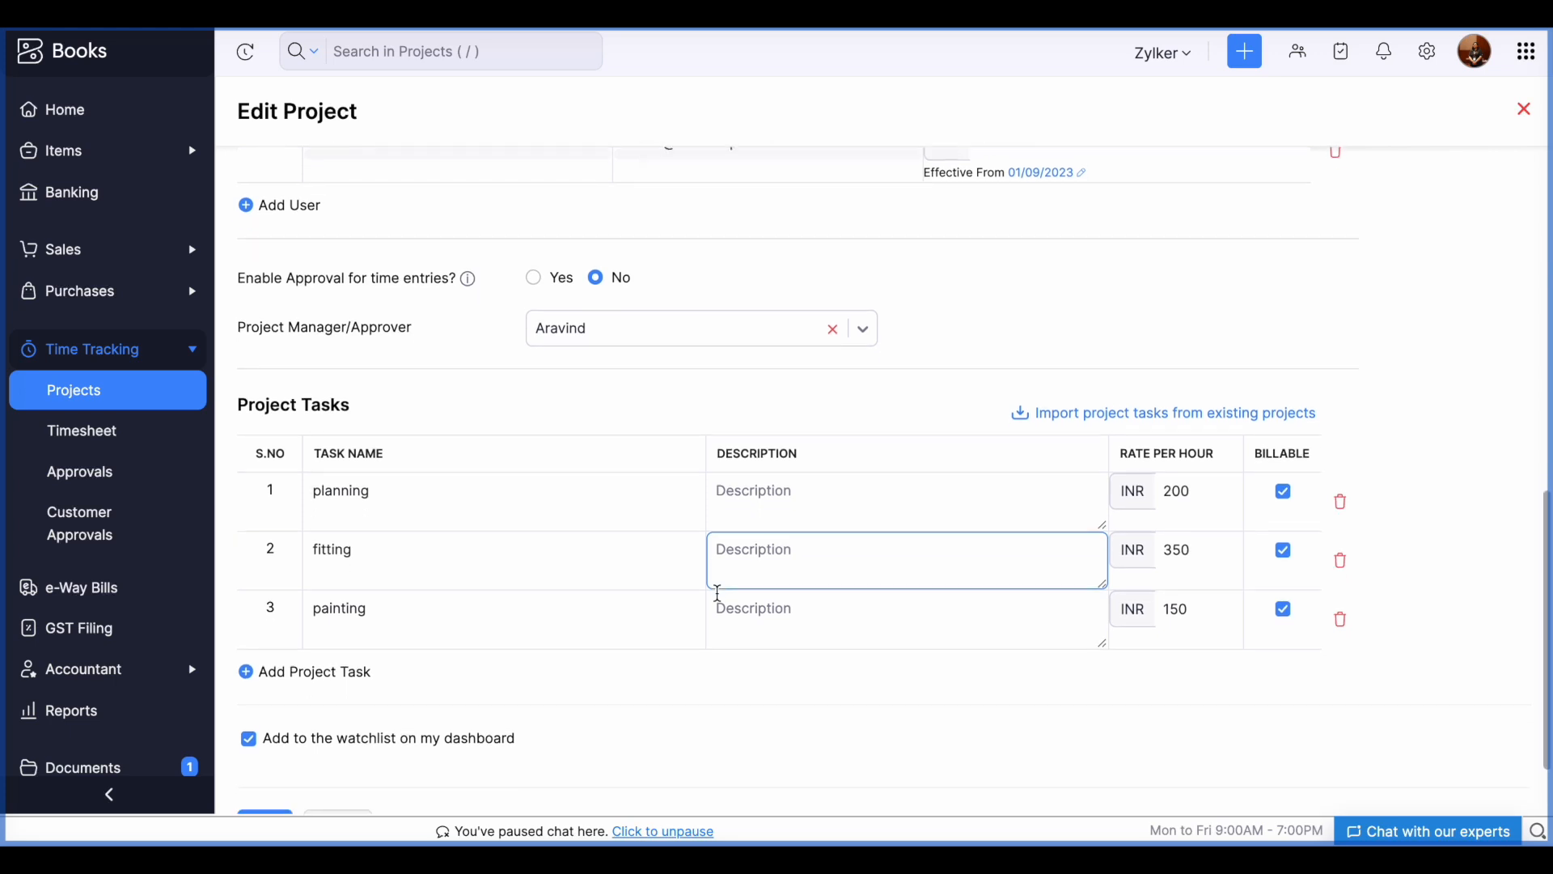
pyautogui.click(631, 493)
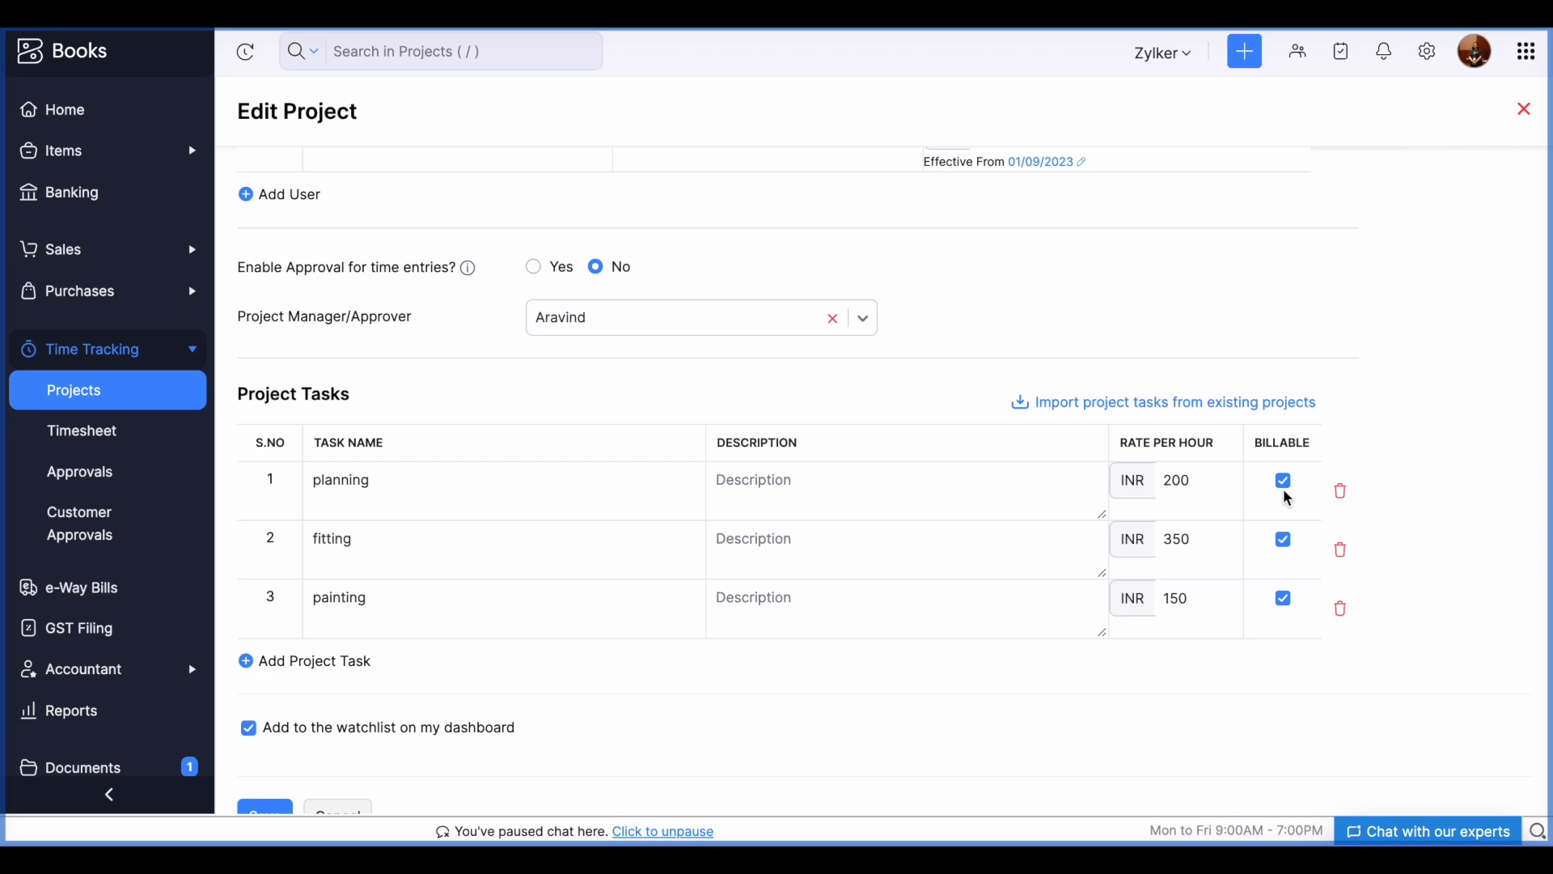
pyautogui.scroll(-1, 486, 591)
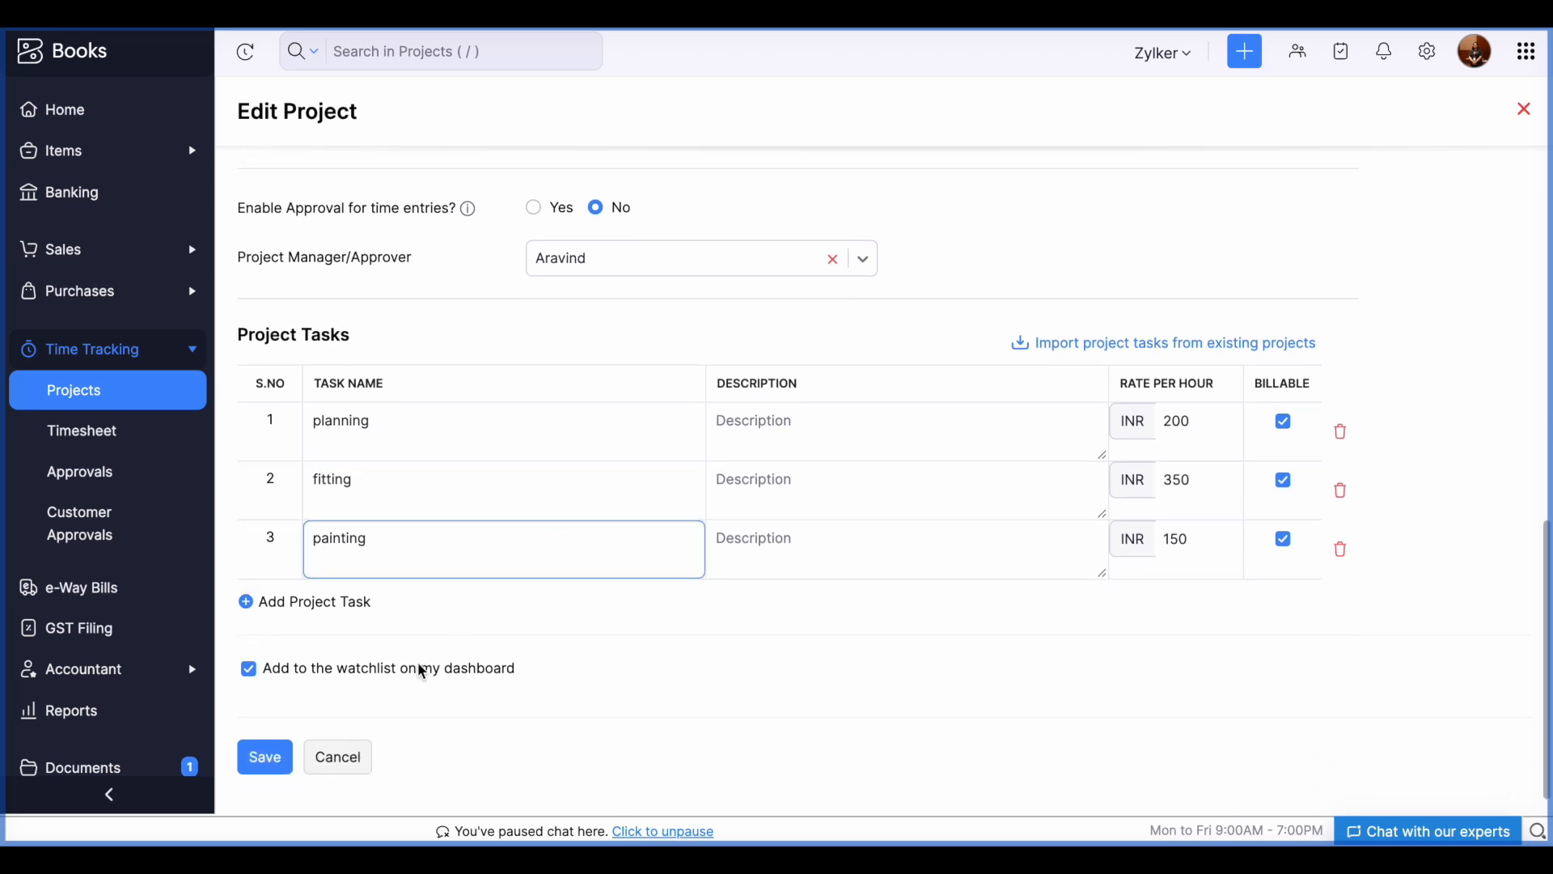
pyautogui.click(362, 754)
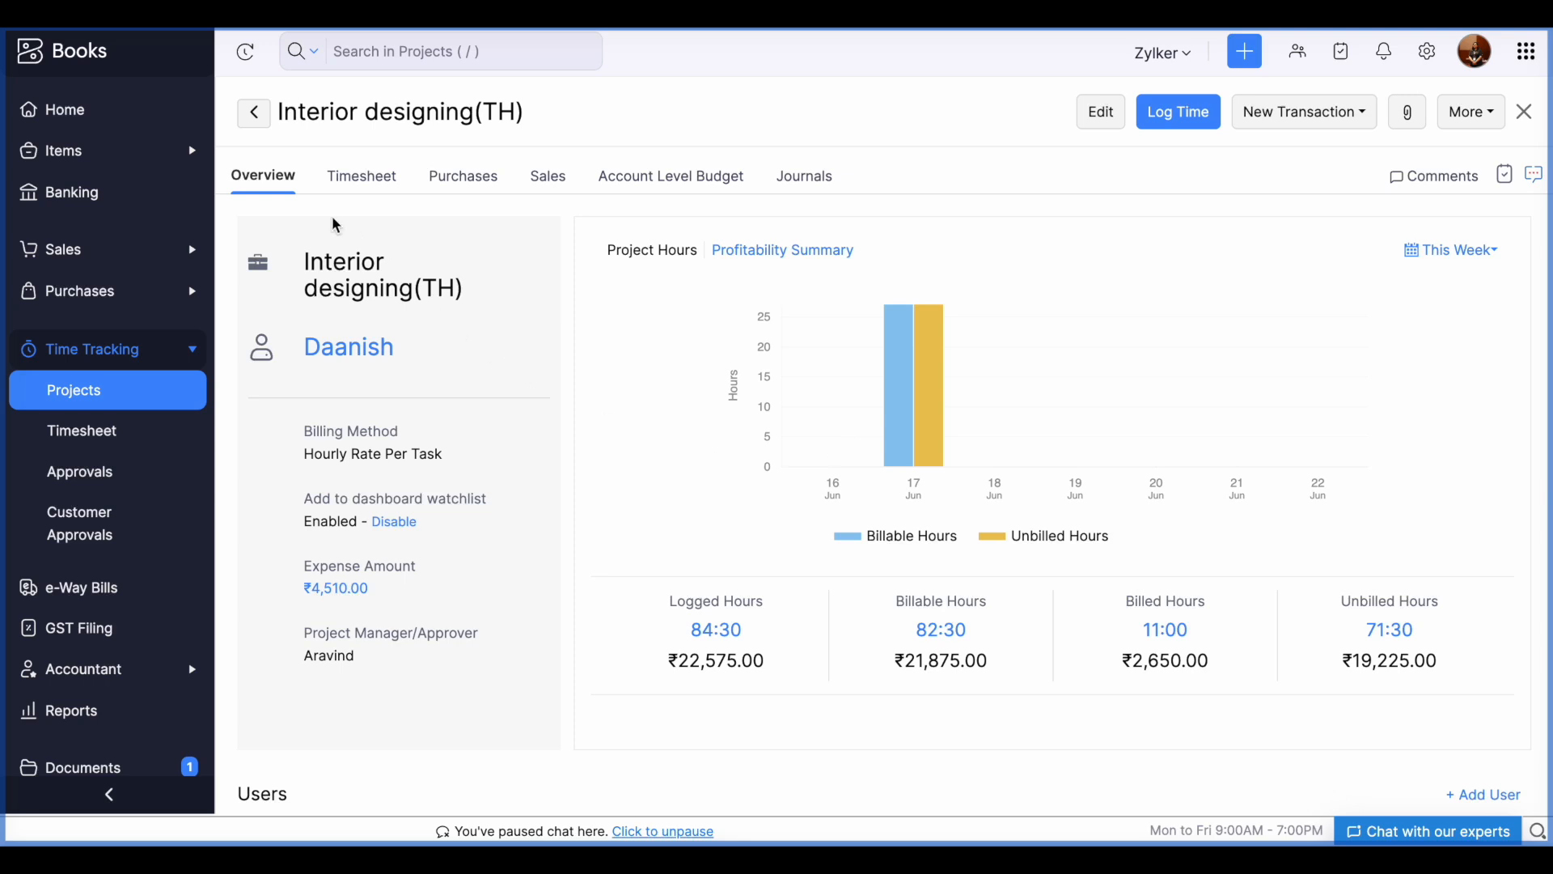
# - Open the Painting(PH) project from the projects list for editing and review its rate per hour, budgets, users and approver
pyautogui.click(139, 396)
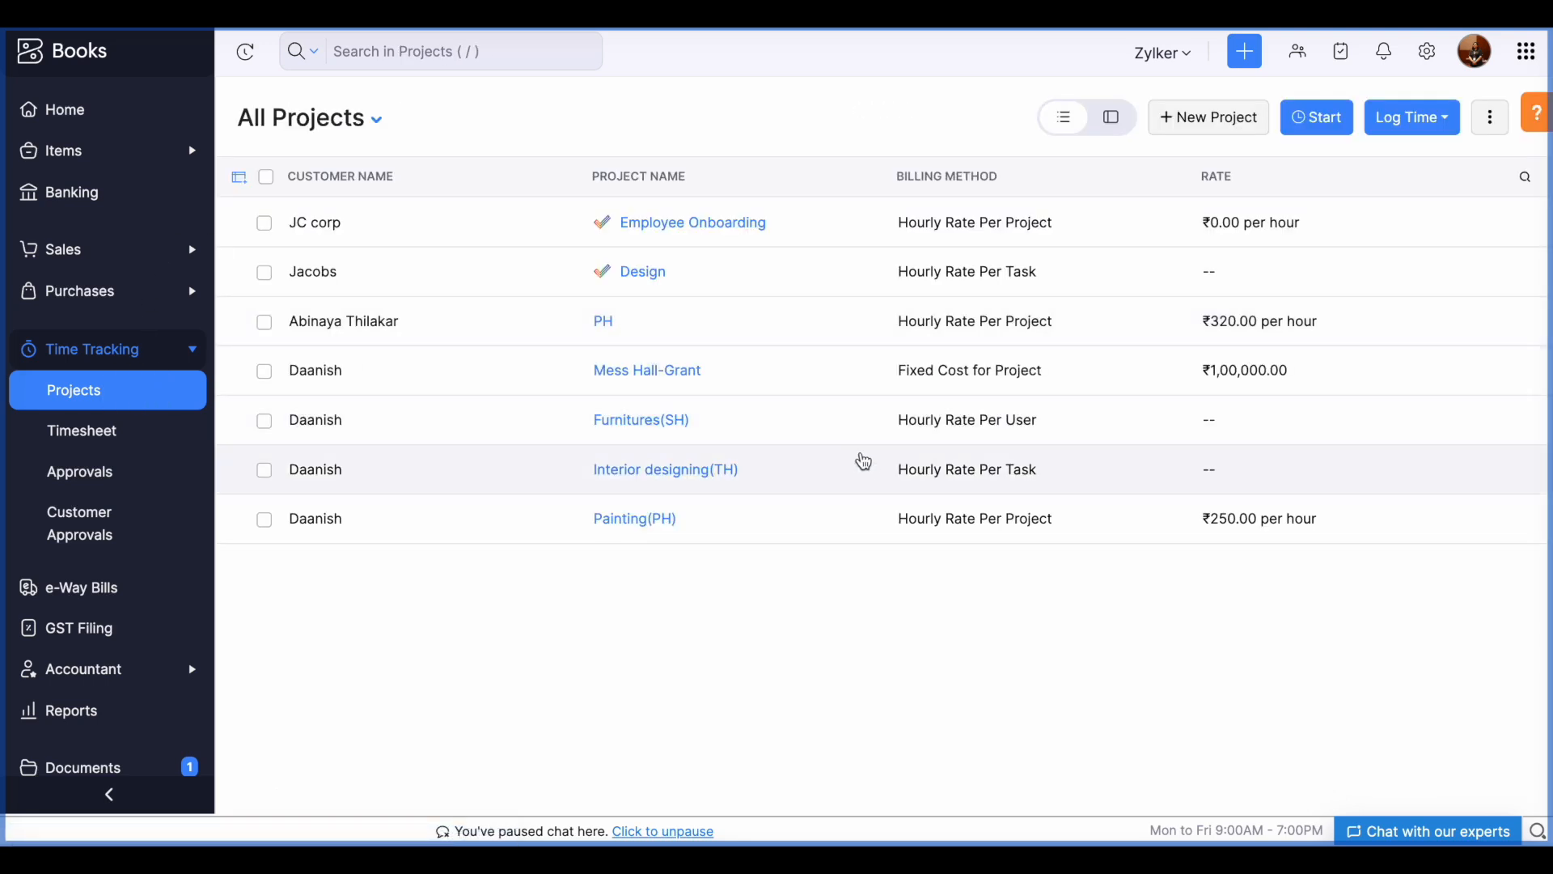
pyautogui.click(865, 478)
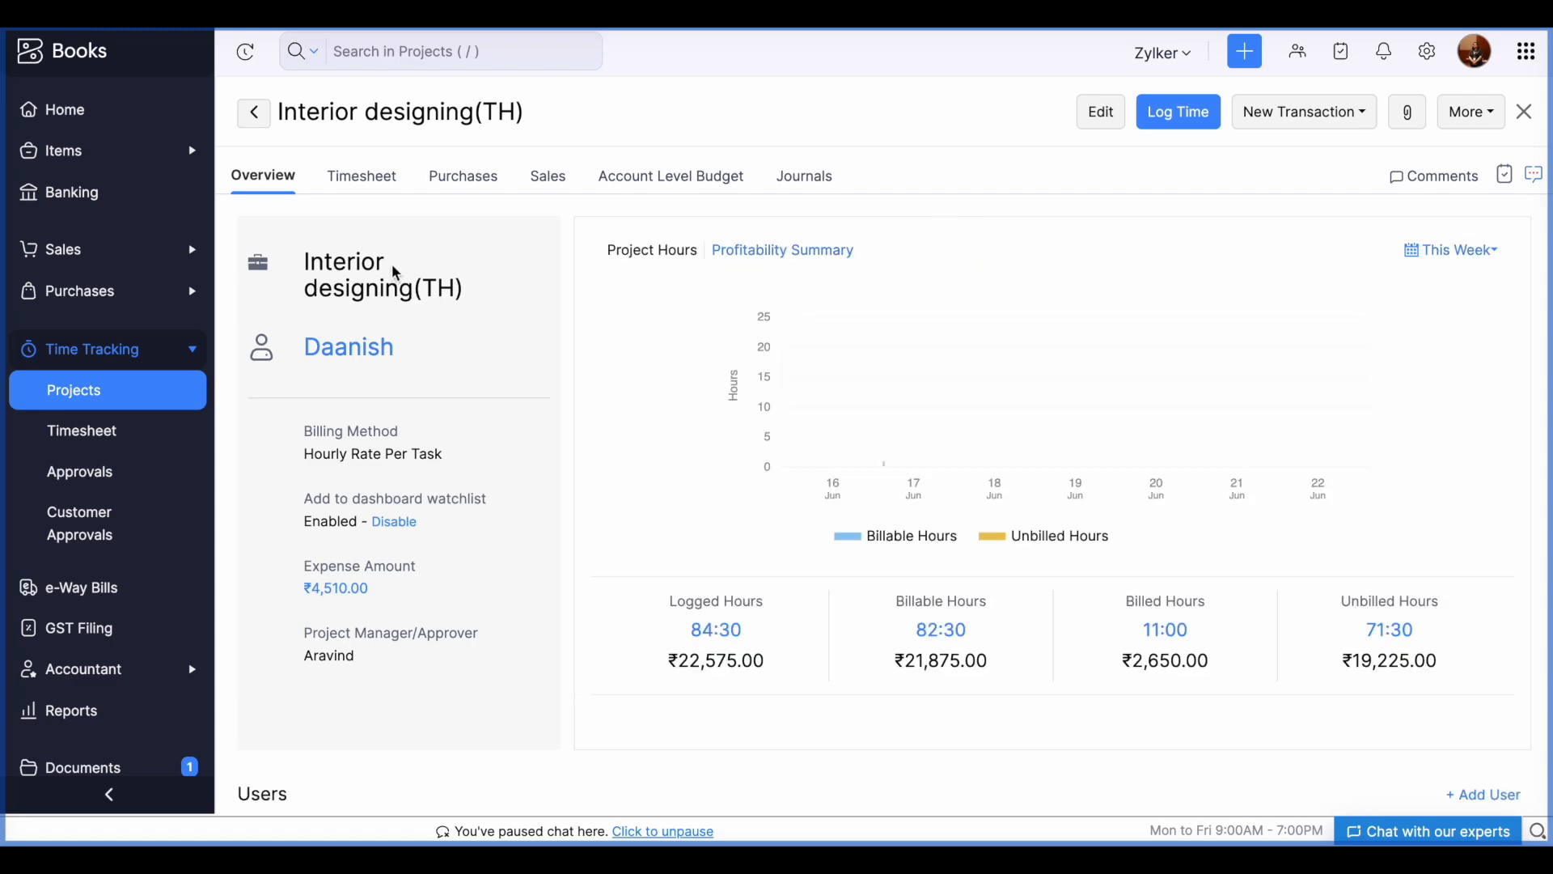
pyautogui.click(253, 108)
pyautogui.click(839, 471)
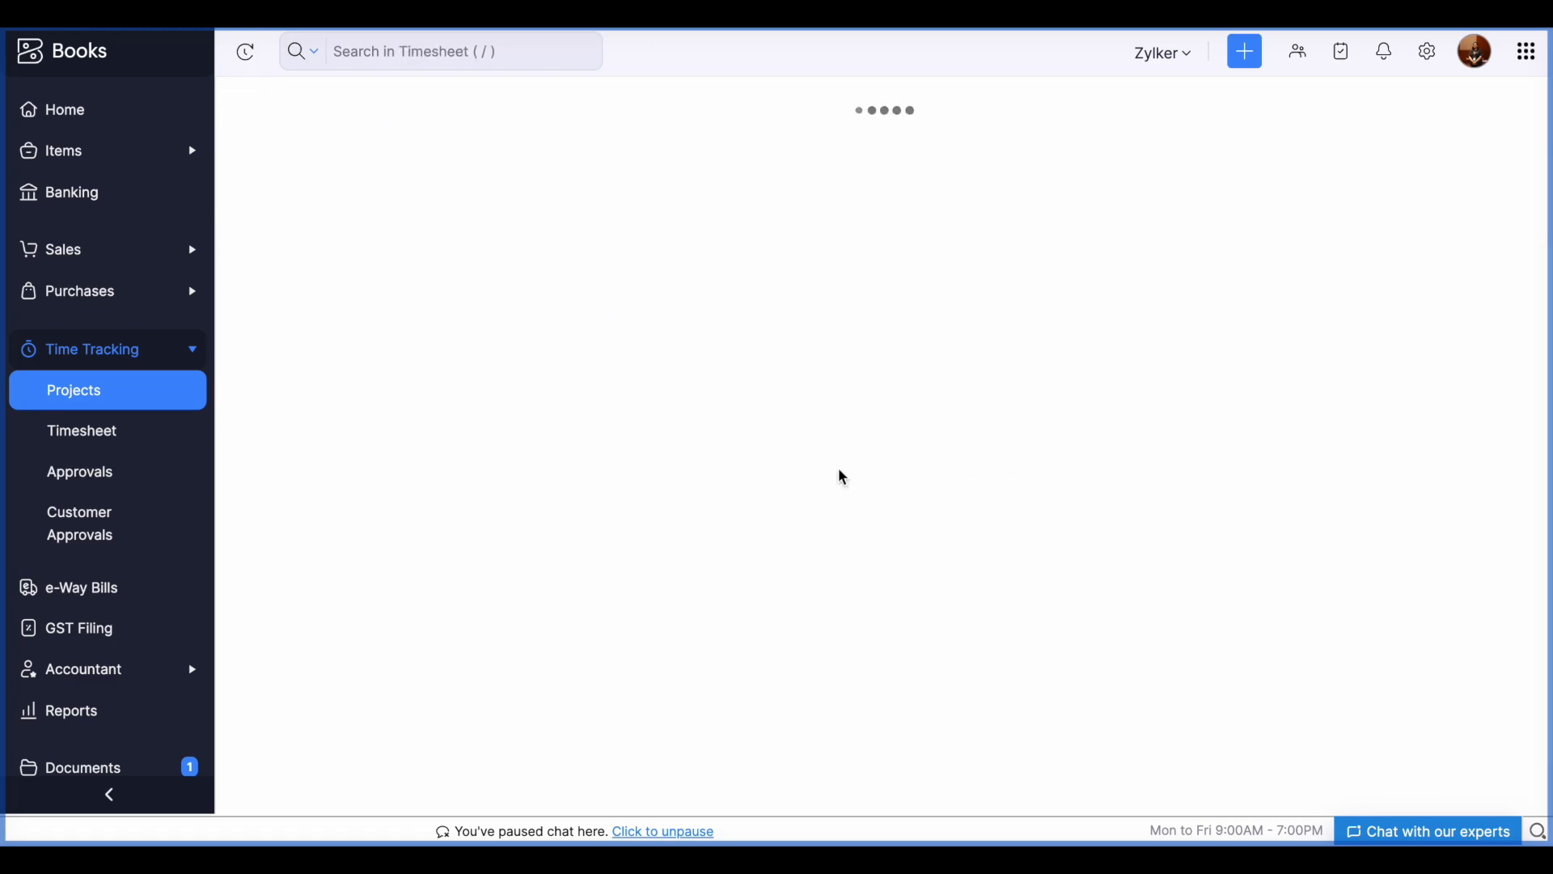
pyautogui.click(1099, 114)
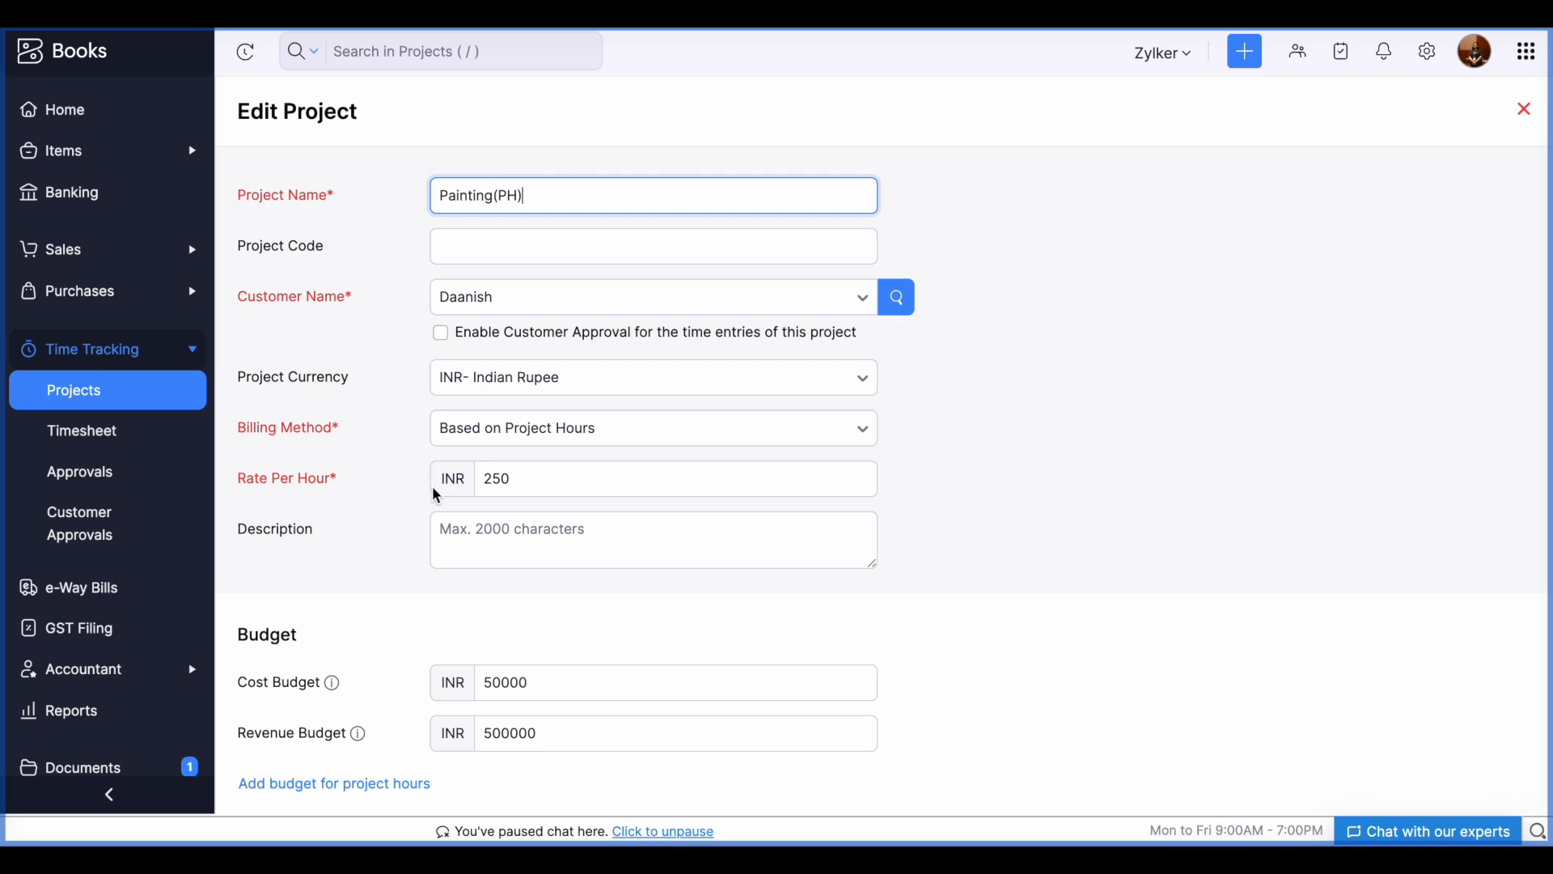
pyautogui.scroll(-7, 871, 587)
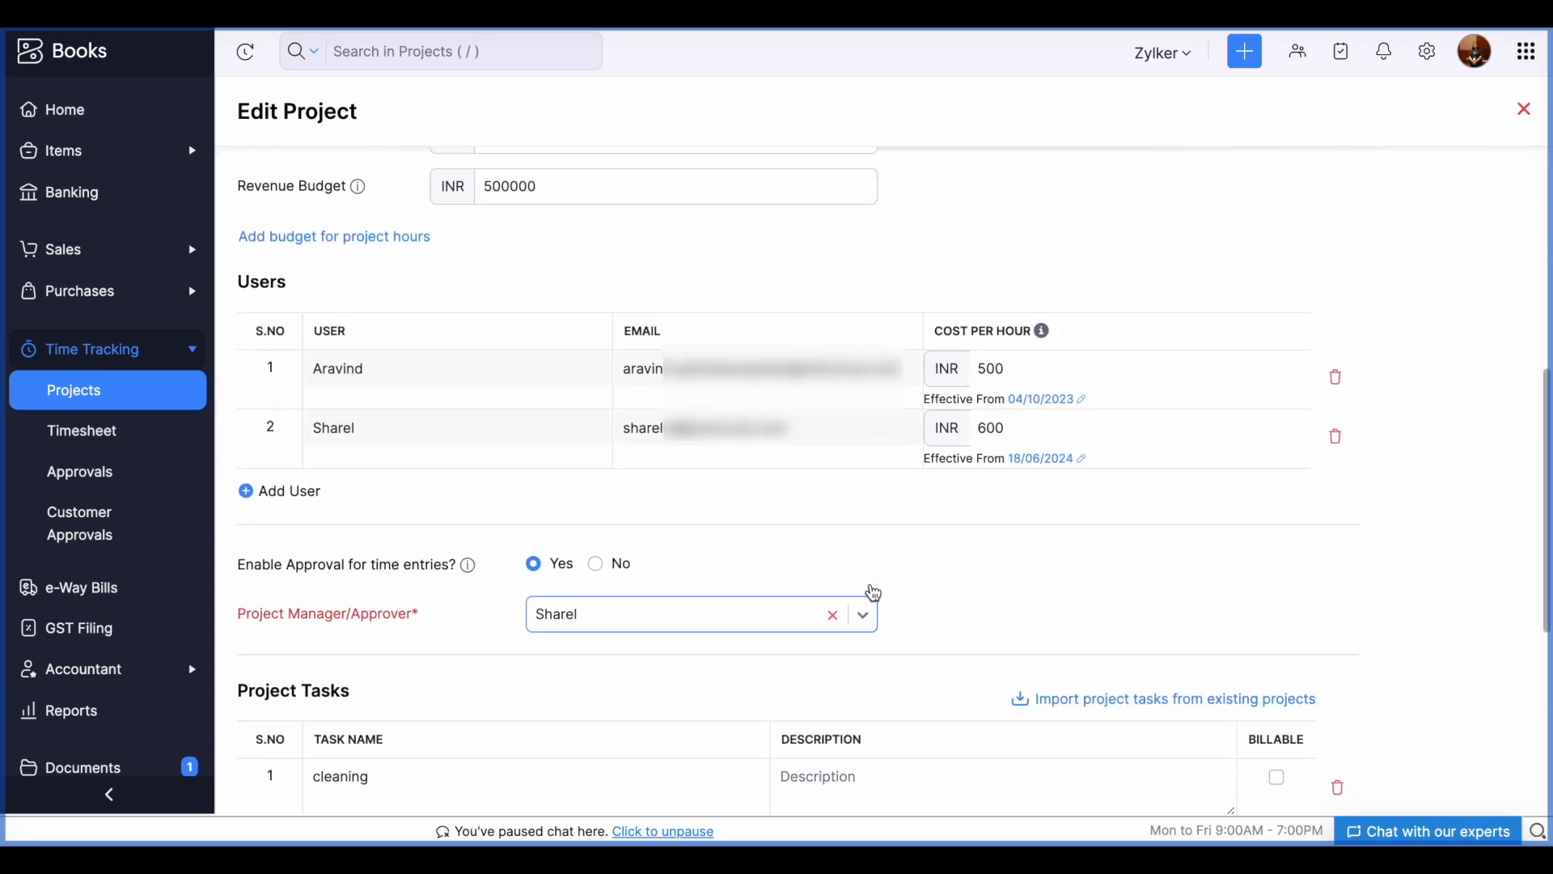
# - Try the Total Project Hours, Hours Per Task and Hours Per Staff budget types for Painting(PH) and clear the selection
pyautogui.scroll(3, 870, 584)
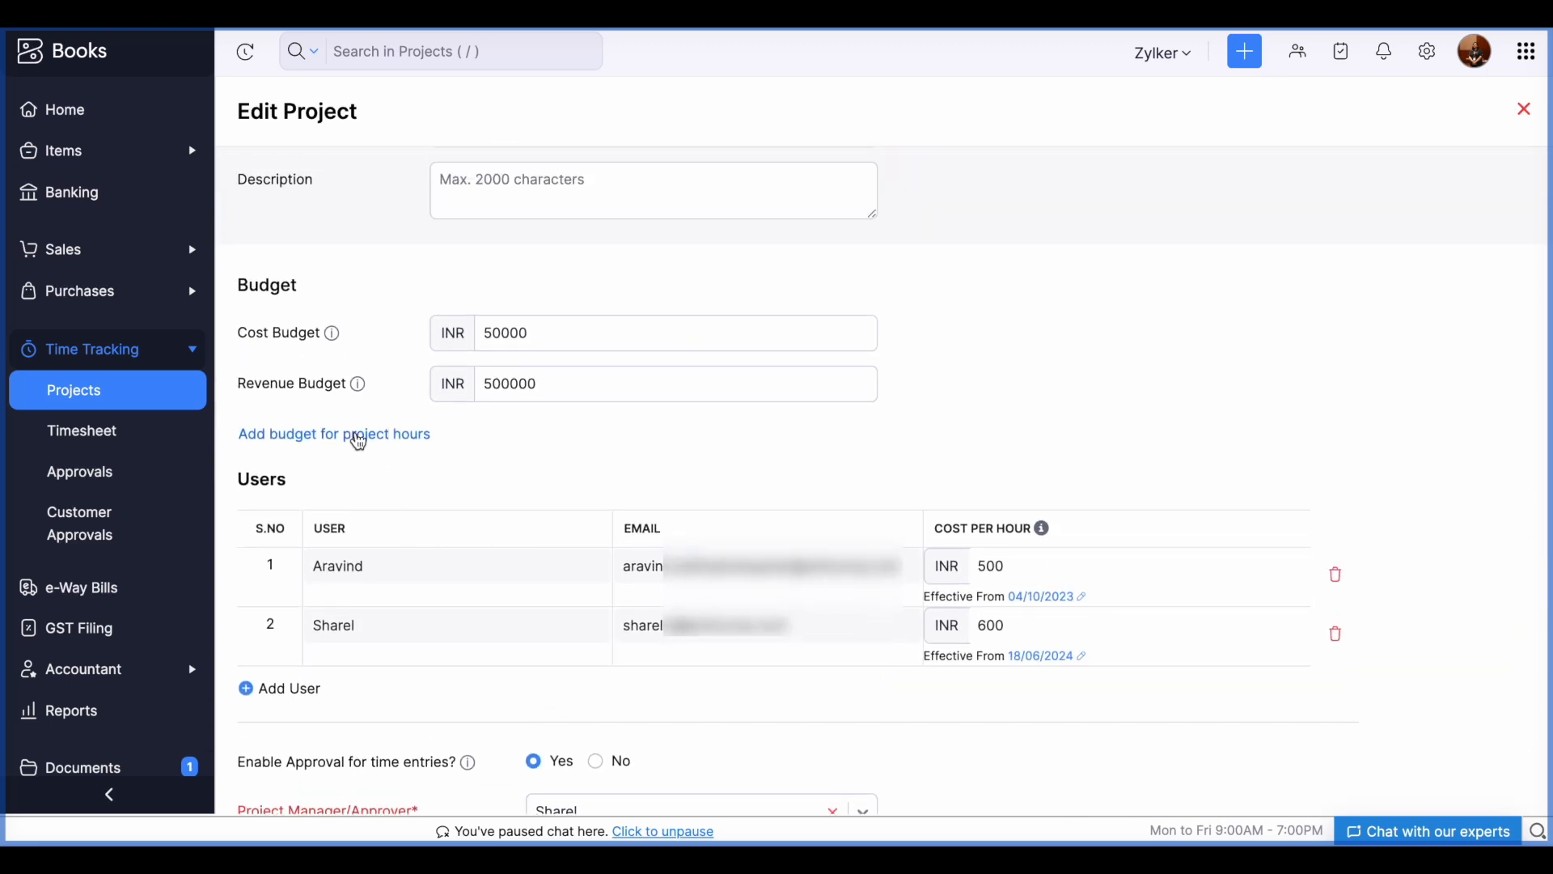
pyautogui.click(359, 437)
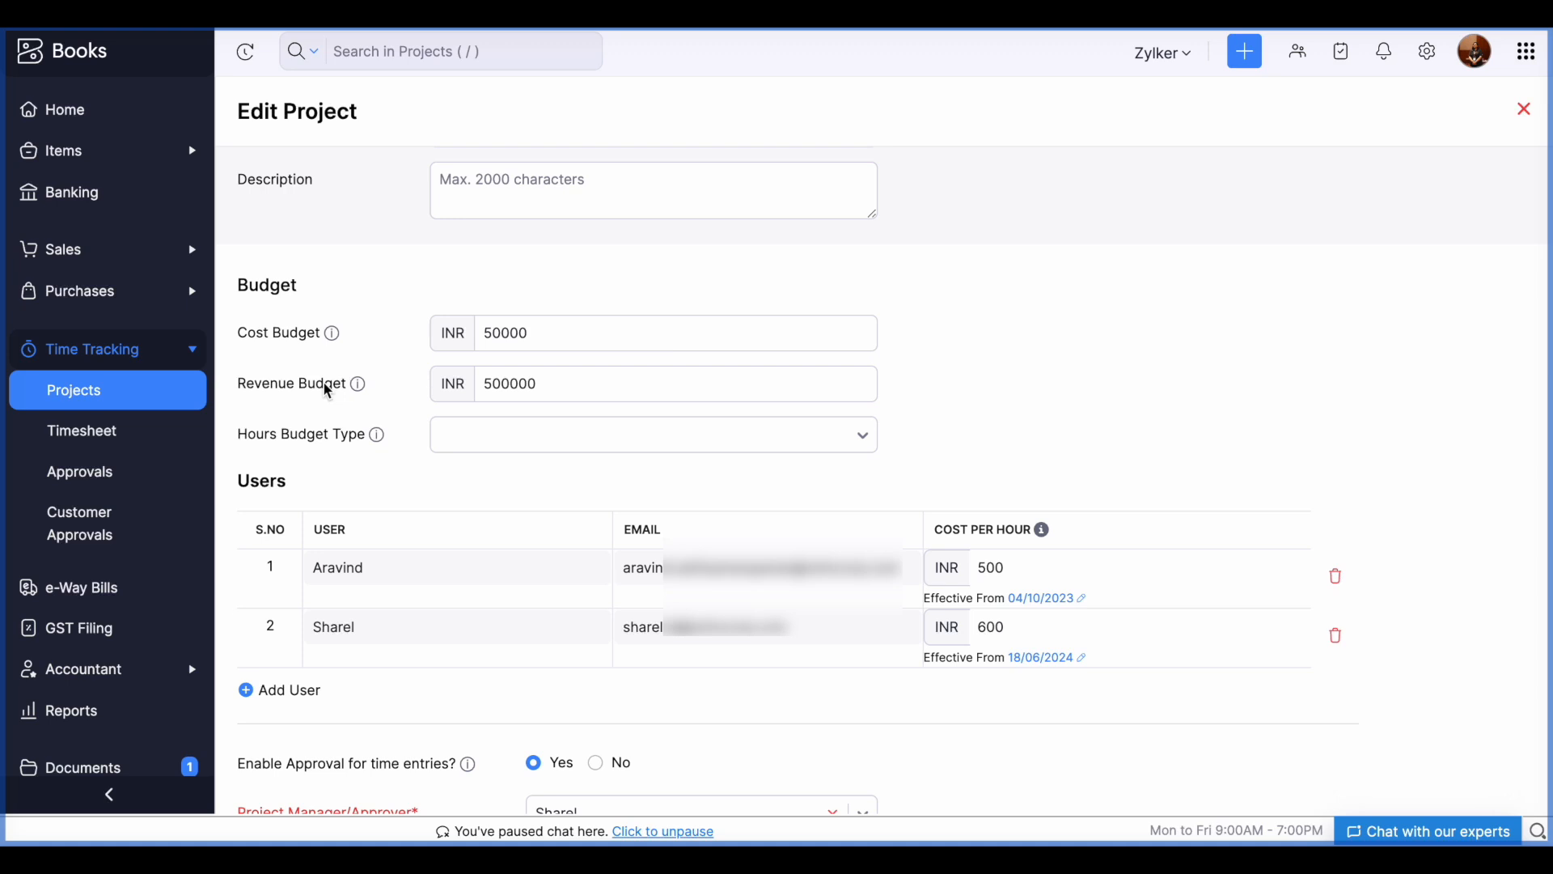
pyautogui.click(558, 437)
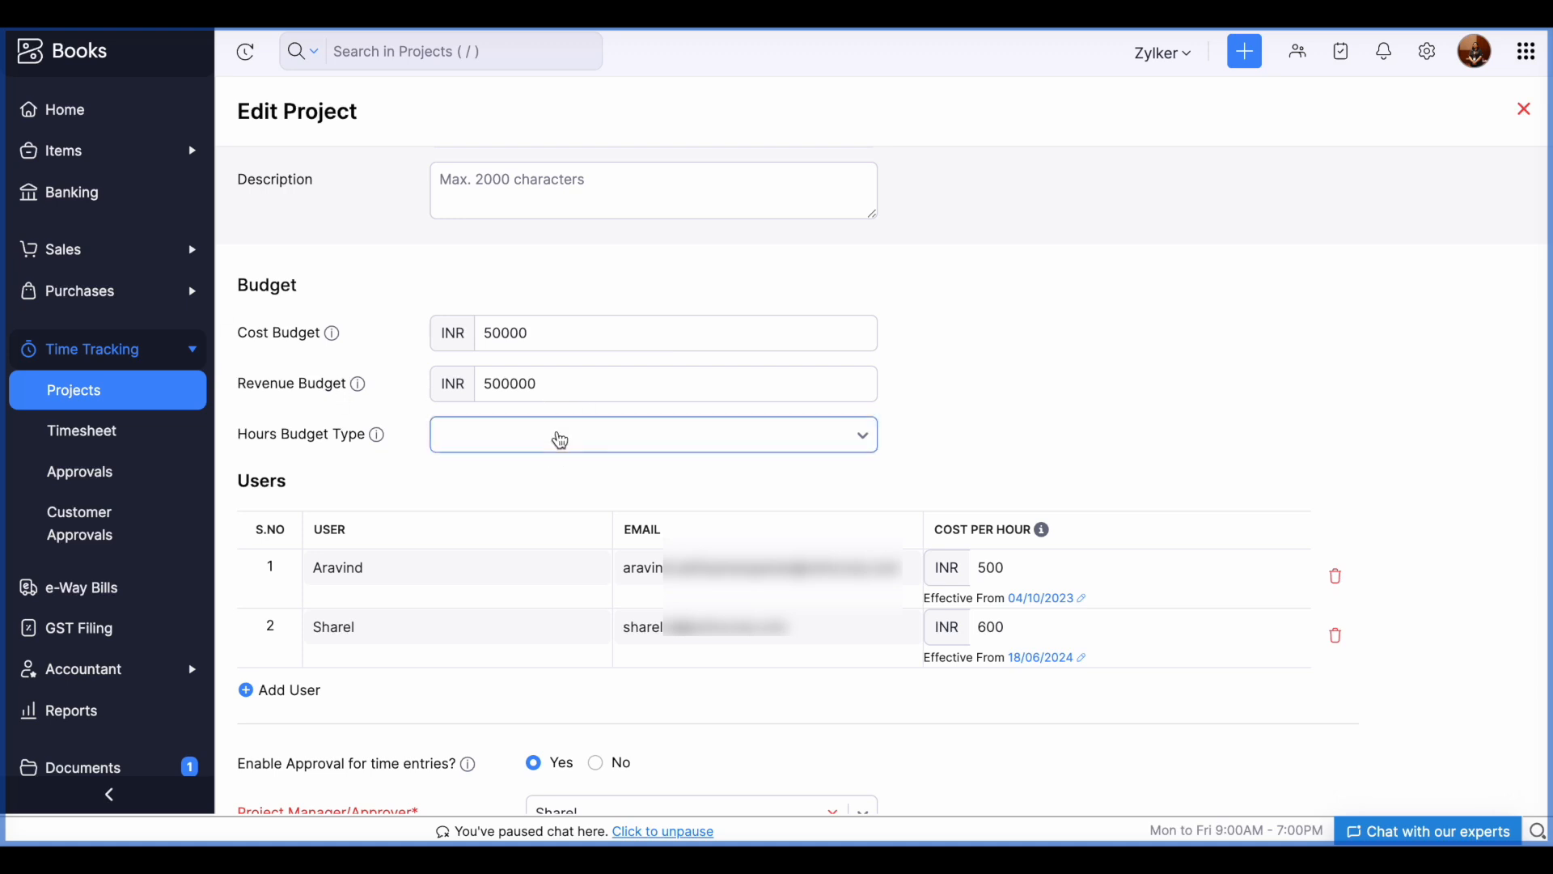
pyautogui.click(577, 524)
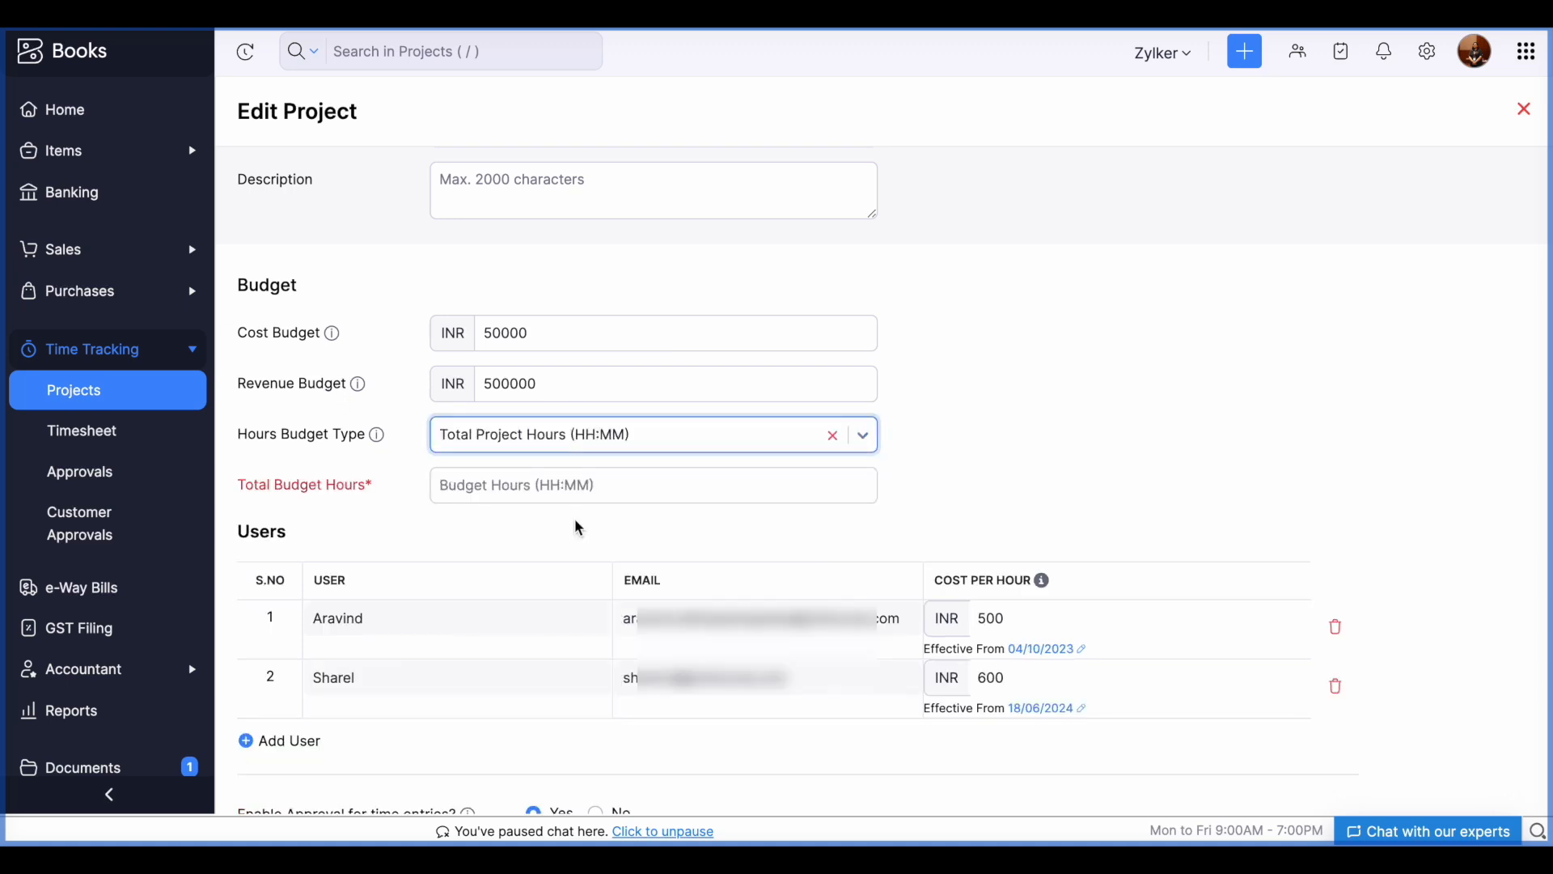
pyautogui.click(610, 437)
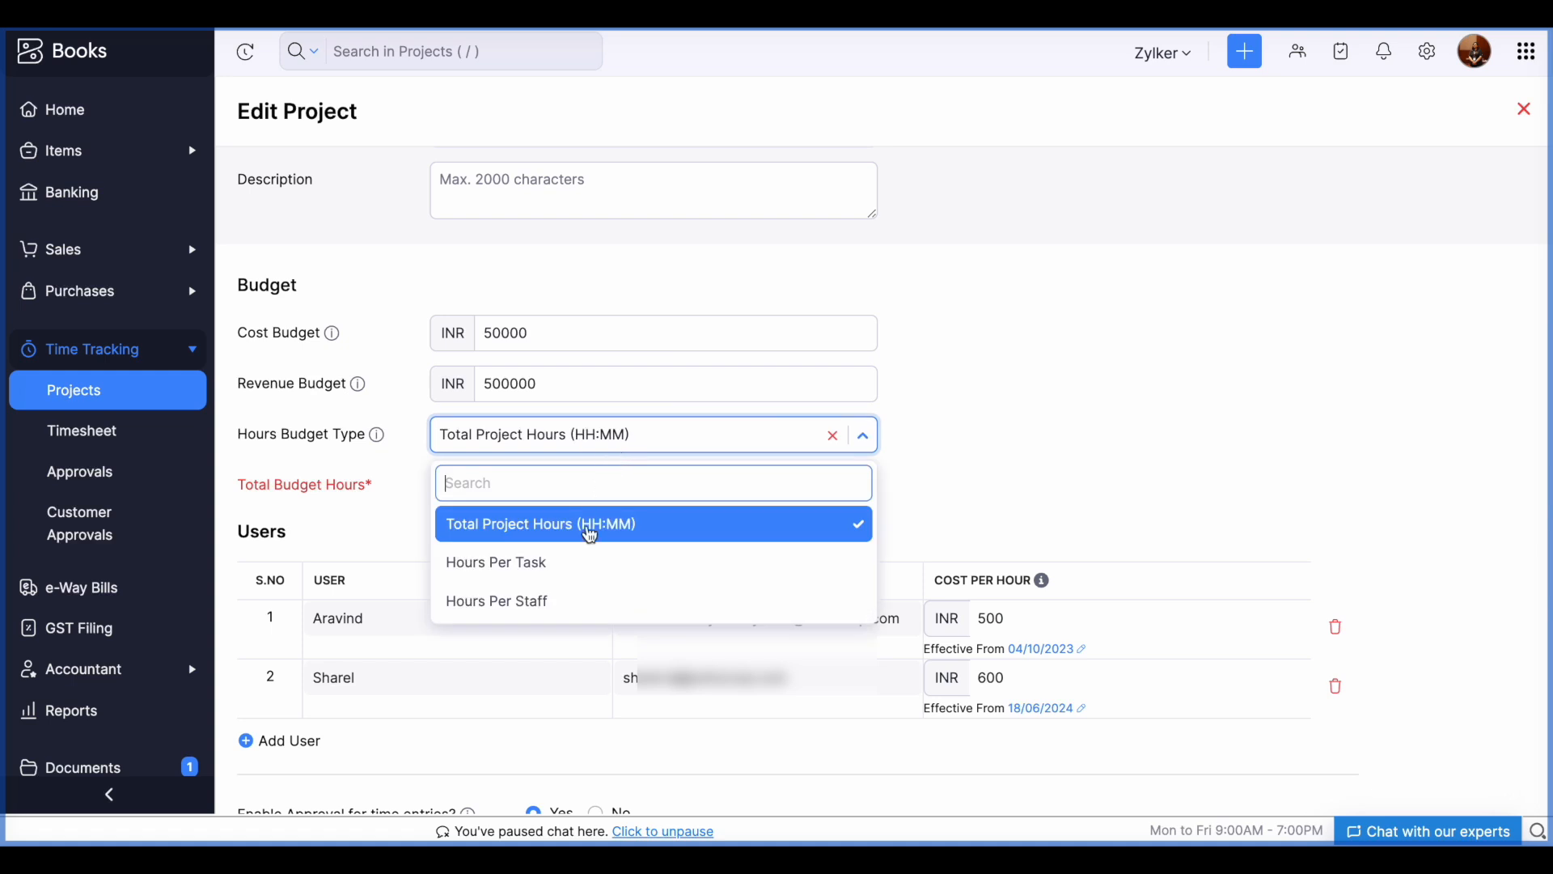
pyautogui.click(577, 576)
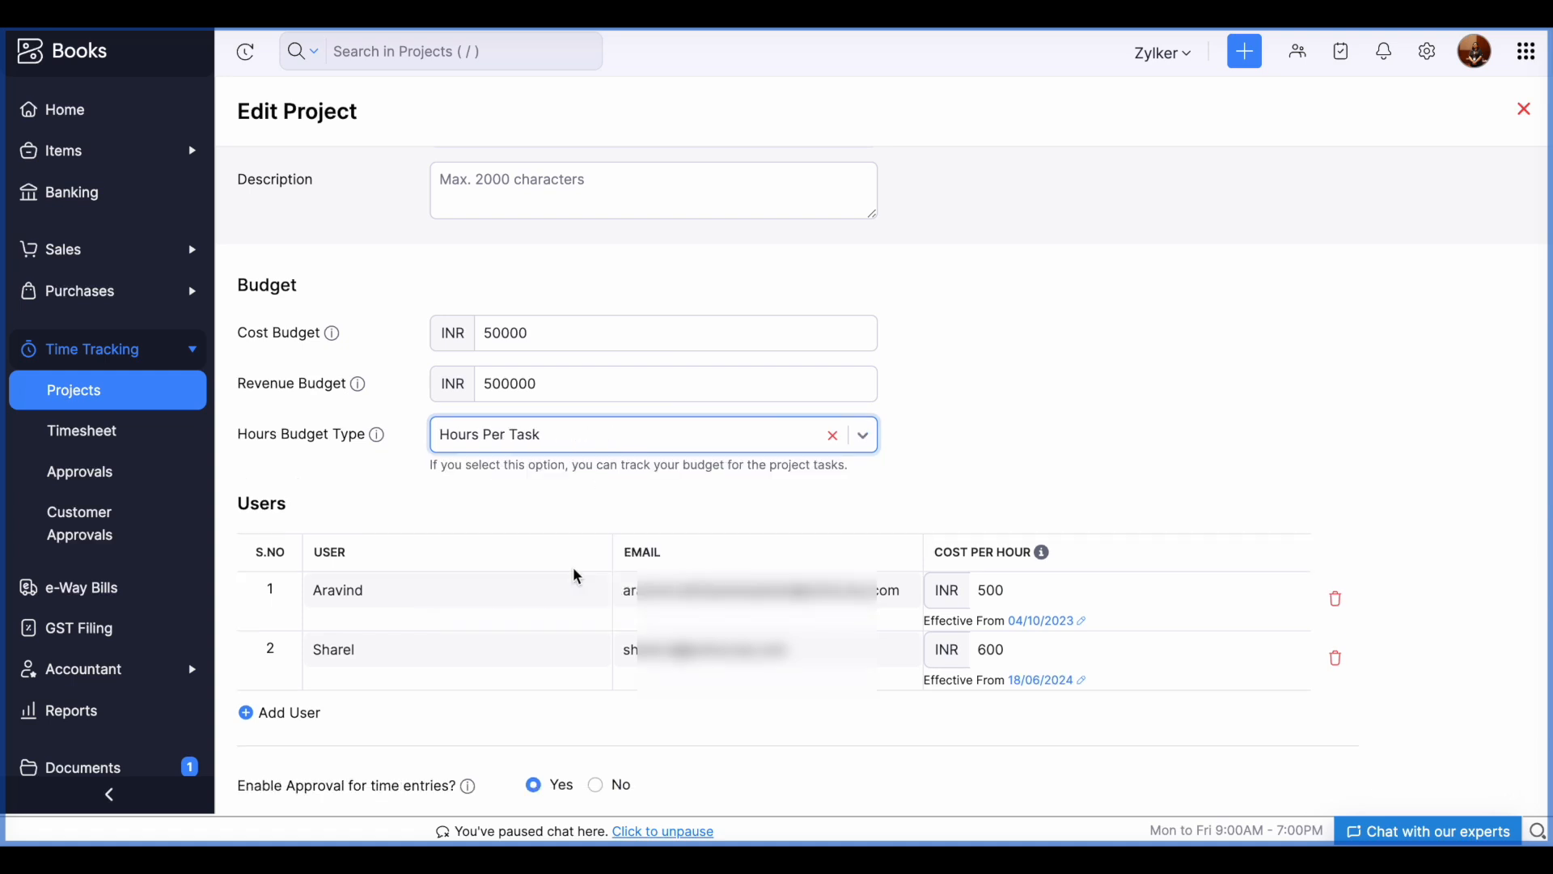
pyautogui.click(623, 441)
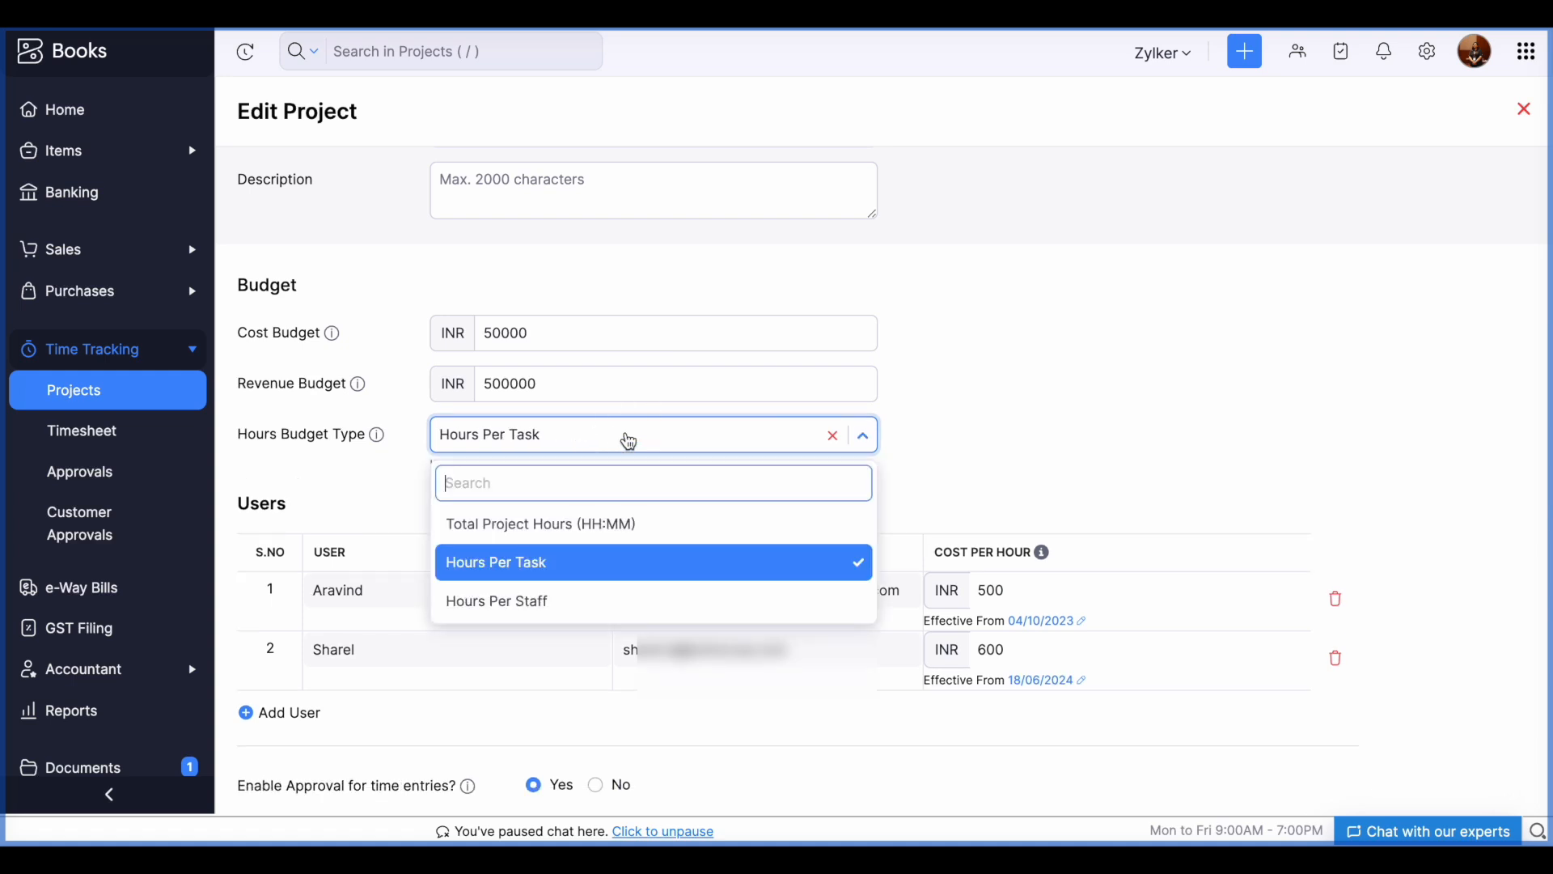
pyautogui.click(538, 600)
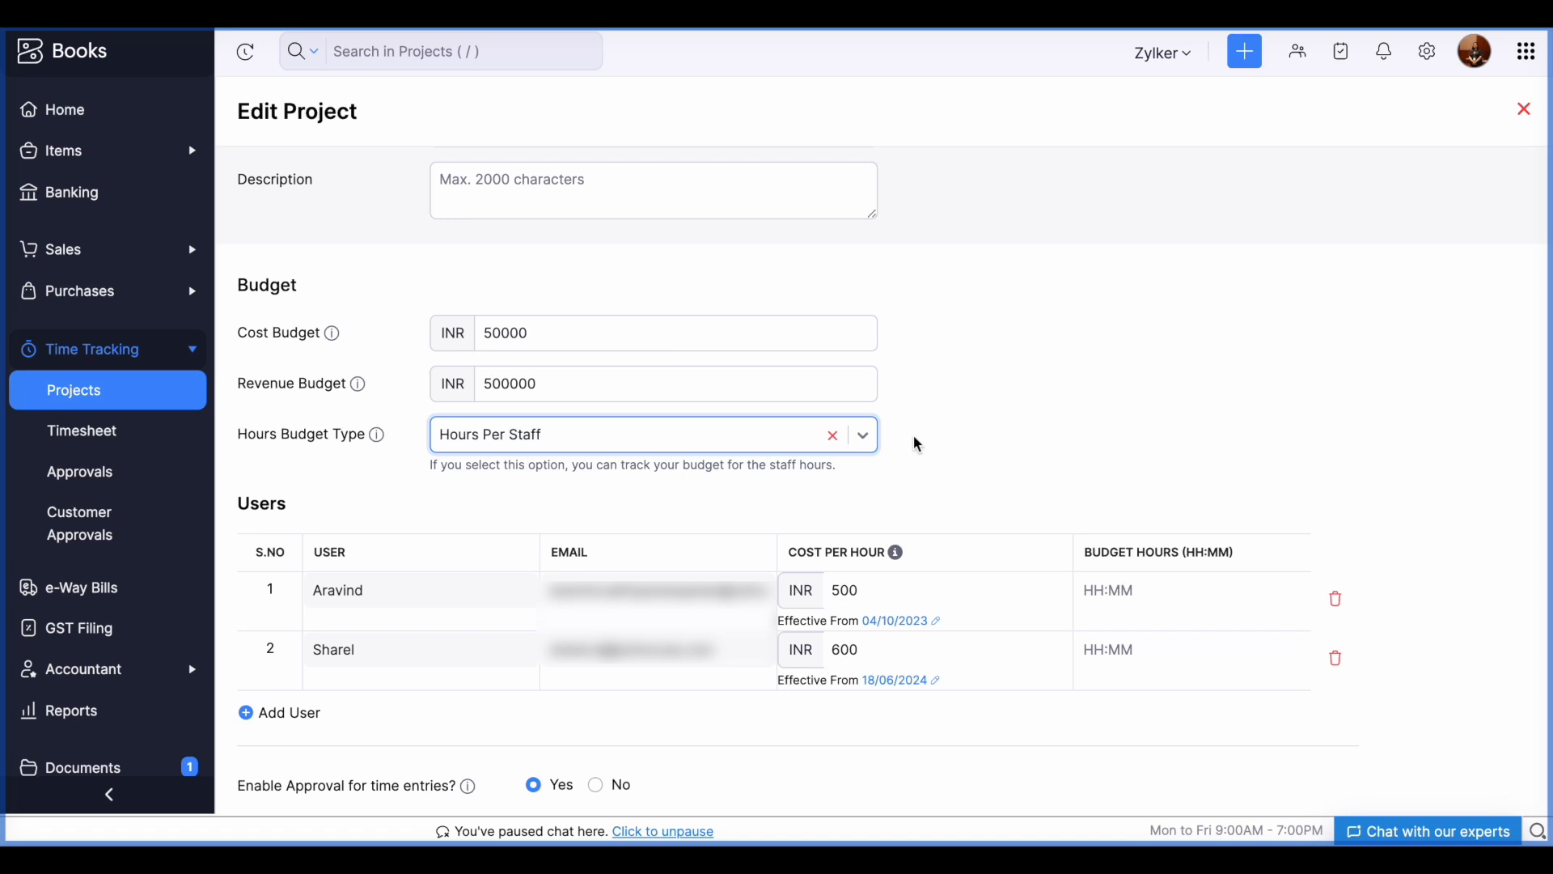
pyautogui.click(833, 435)
# - Review the approval setting and project tasks of Painting(PH) and leave the edit form without saving
pyautogui.scroll(-7, 840, 444)
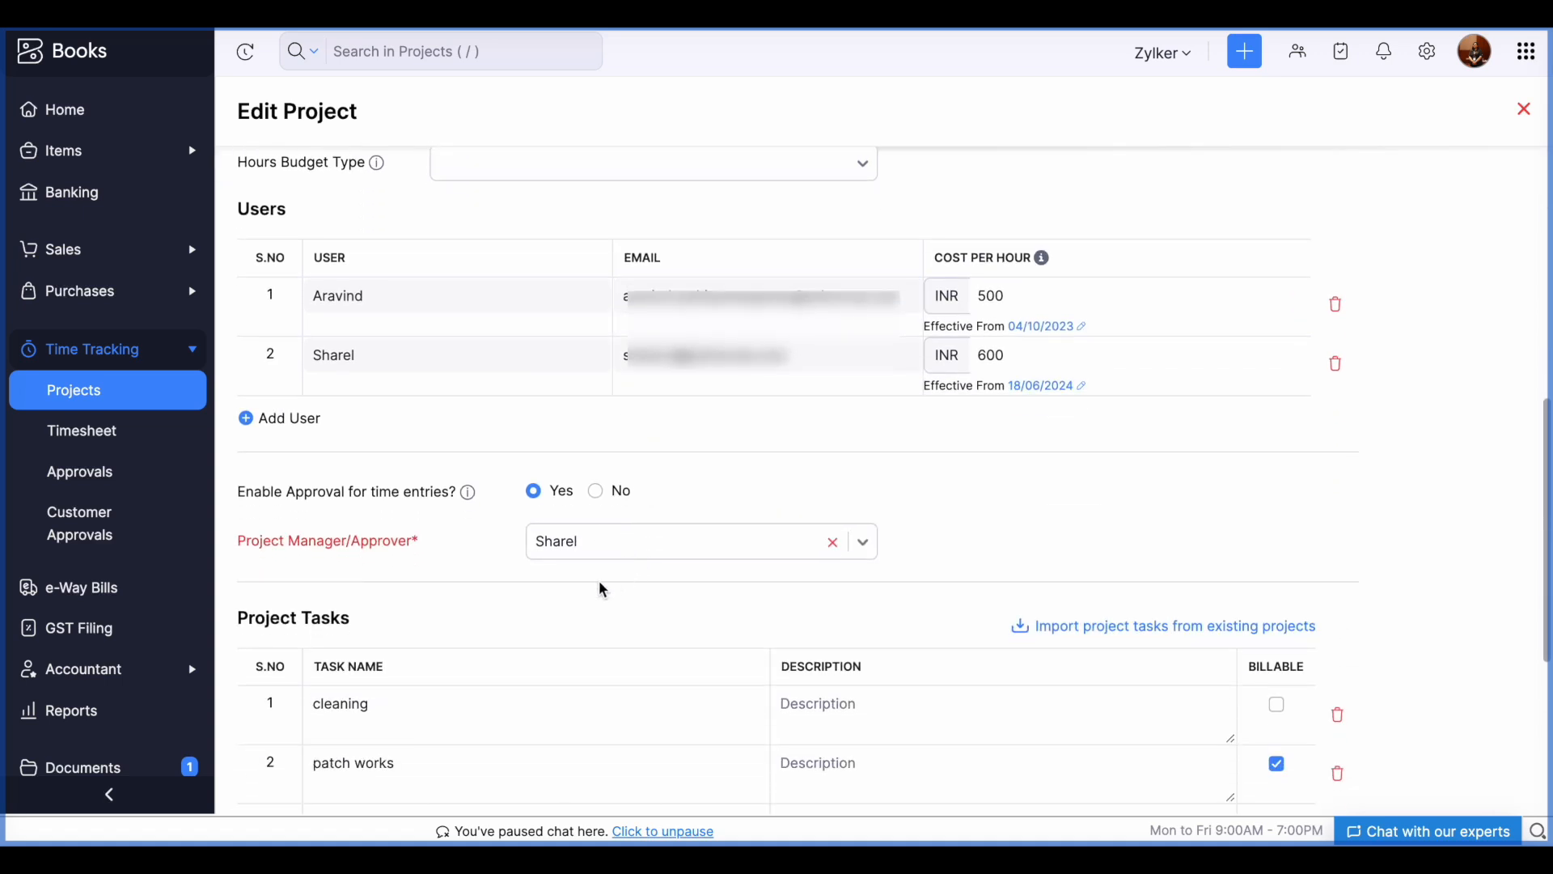
pyautogui.scroll(-2, 599, 582)
pyautogui.click(363, 728)
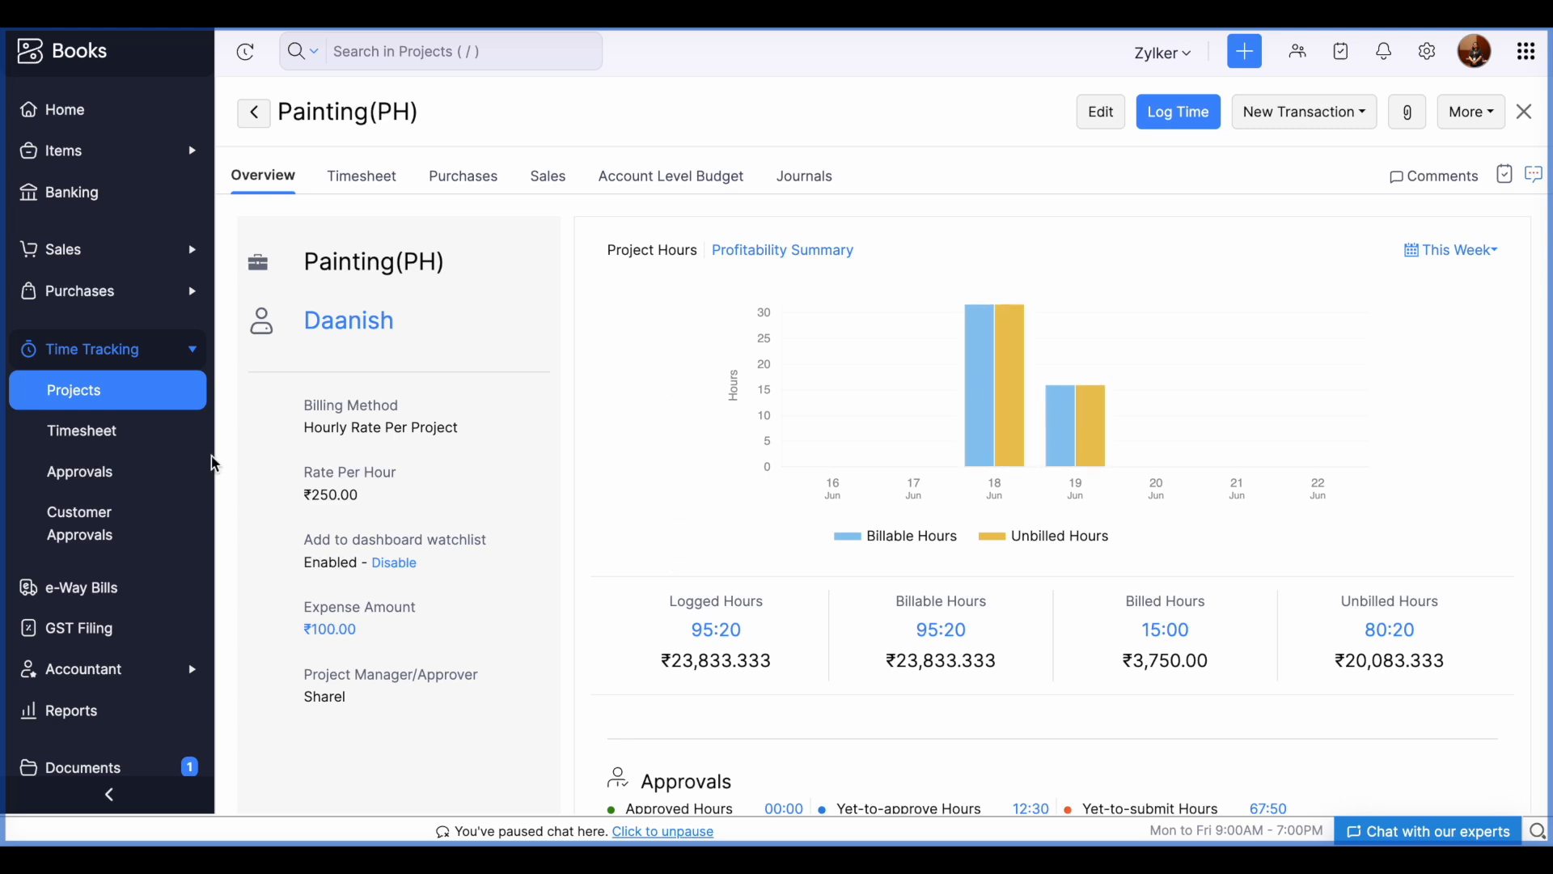
# - Open Painting(PH)'s account-level Painting project budget for editing and examine its monthly income and expense amounts
pyautogui.click(692, 175)
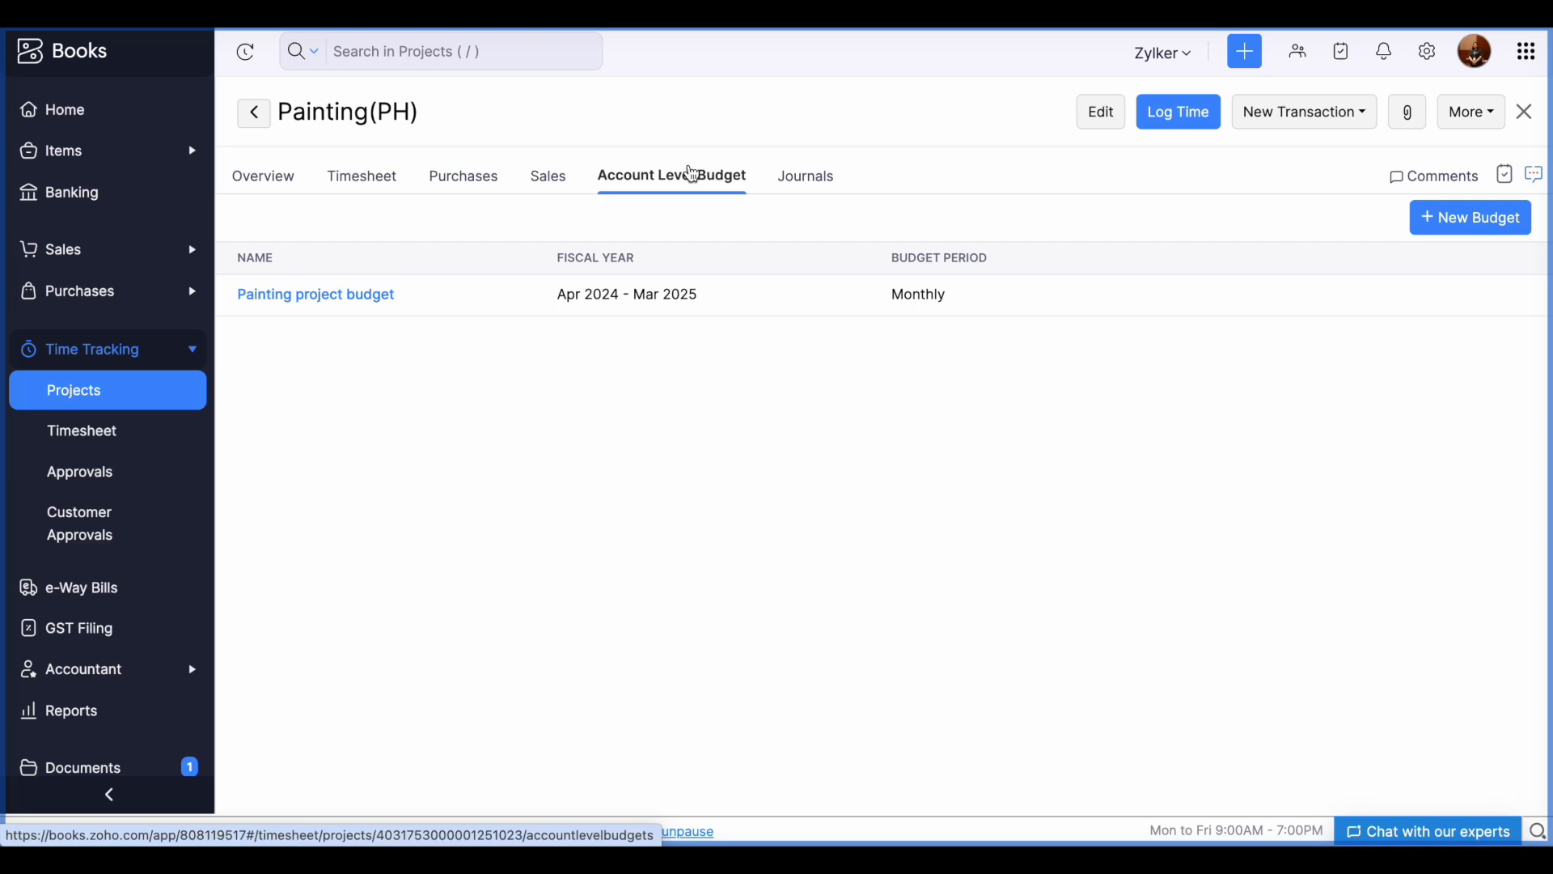
pyautogui.click(362, 301)
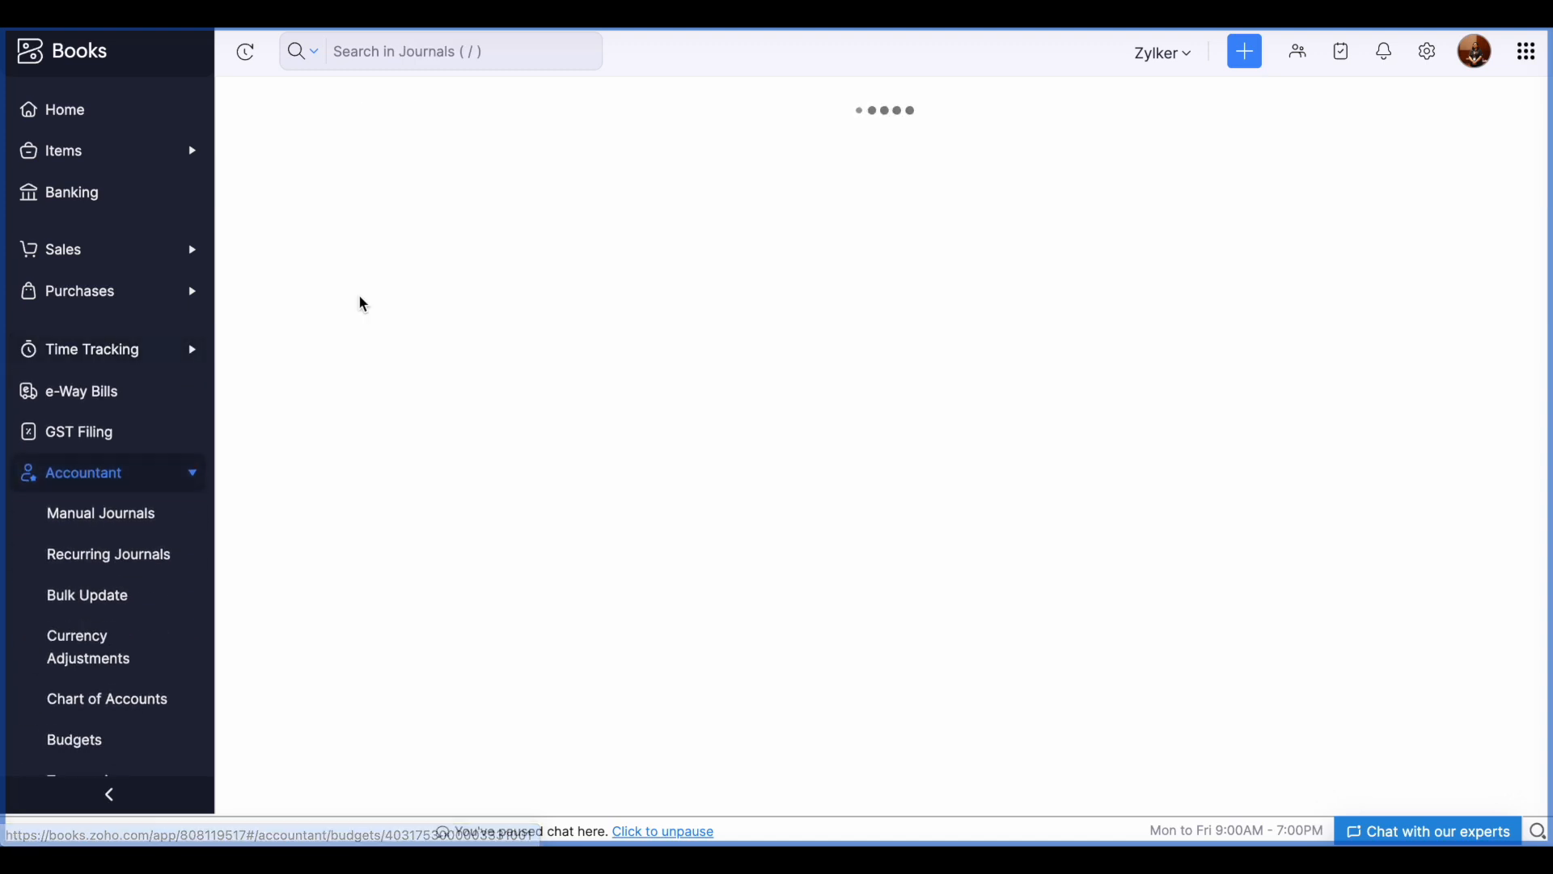
pyautogui.click(1200, 120)
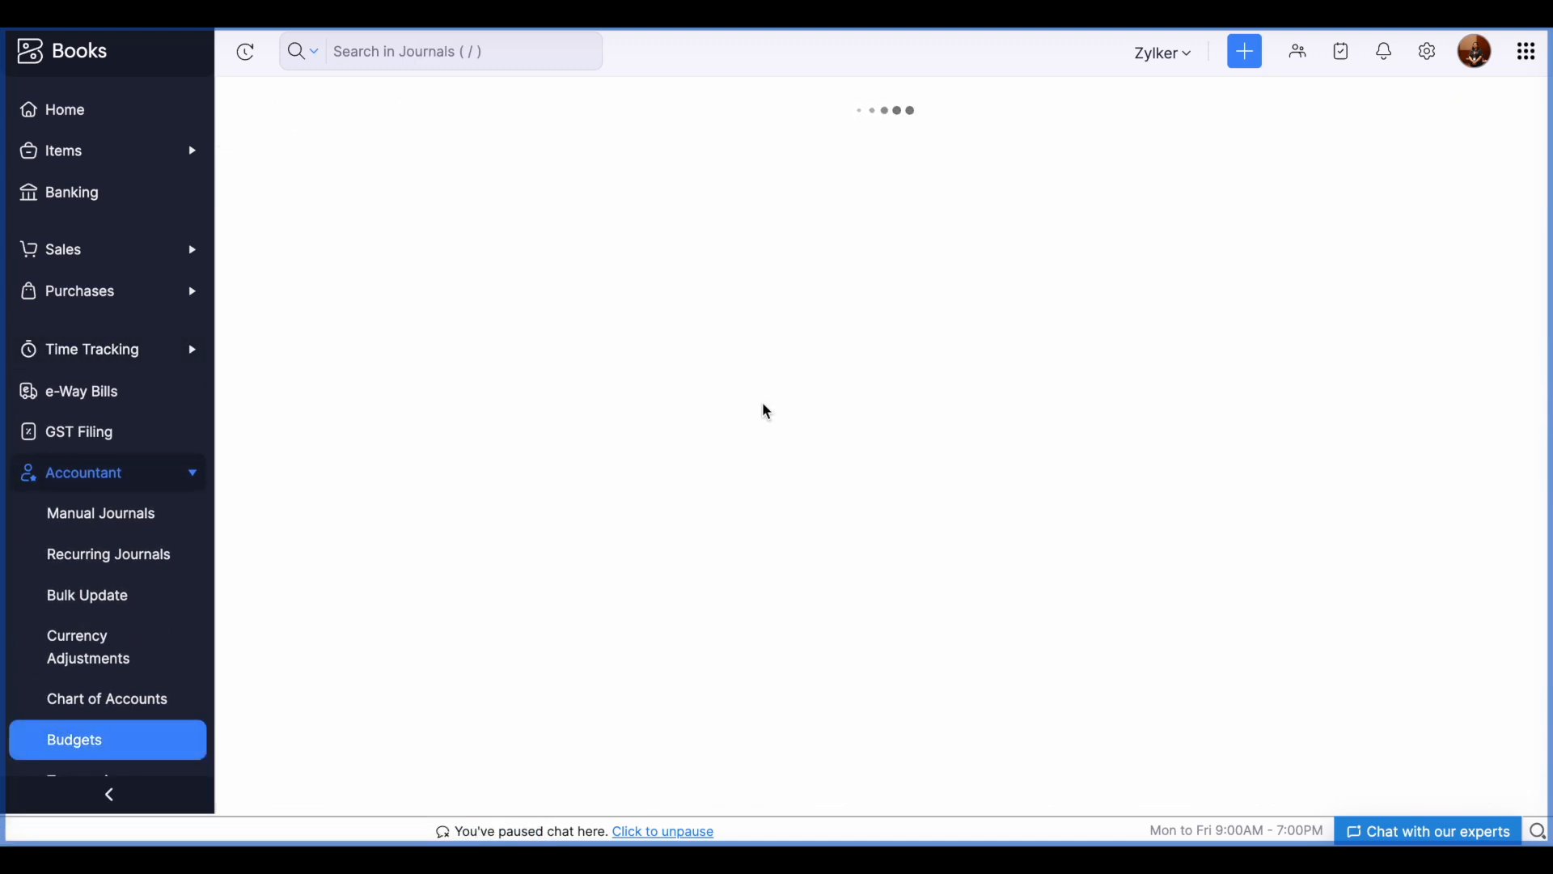
pyautogui.scroll(-1, 728, 720)
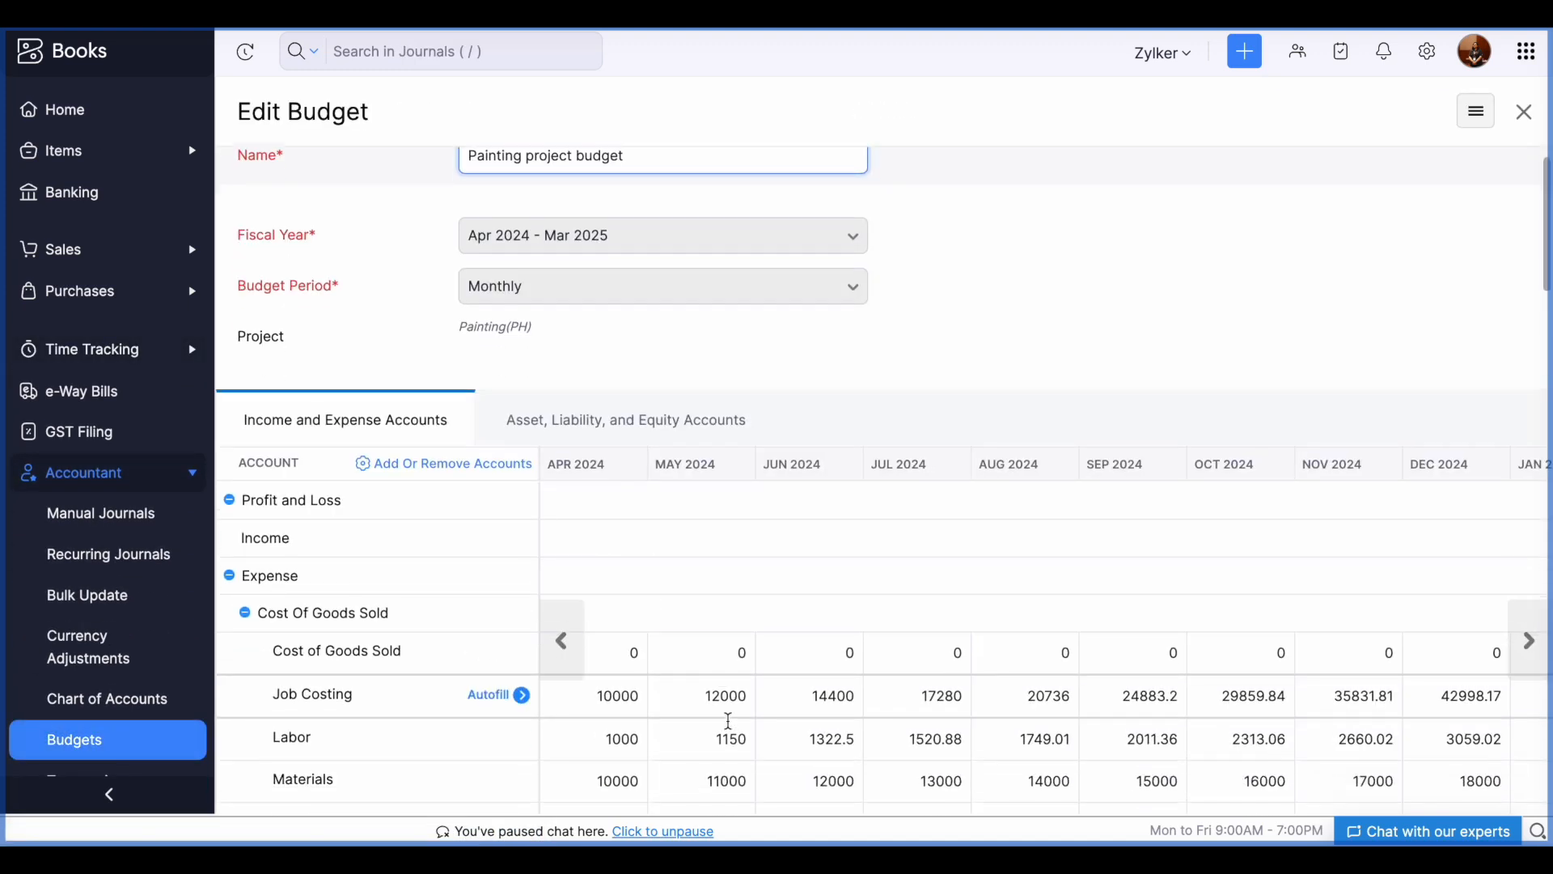
pyautogui.scroll(-2, 728, 720)
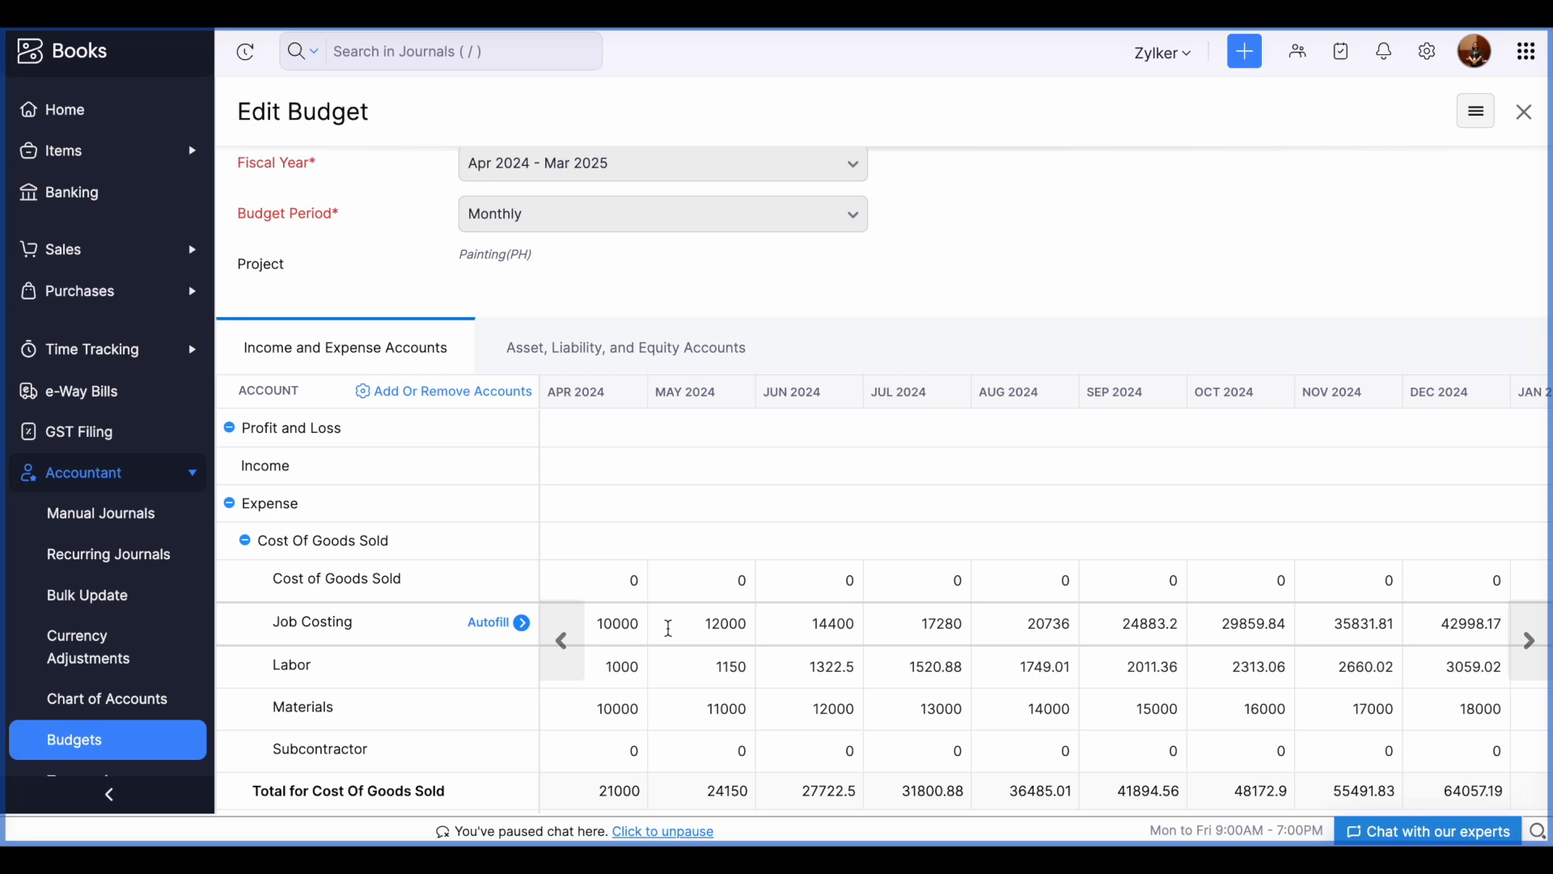
# - Try autofilling the Cost of Goods Sold budget with a fixed amount of 1000 for each period
pyautogui.scroll(-1, 669, 629)
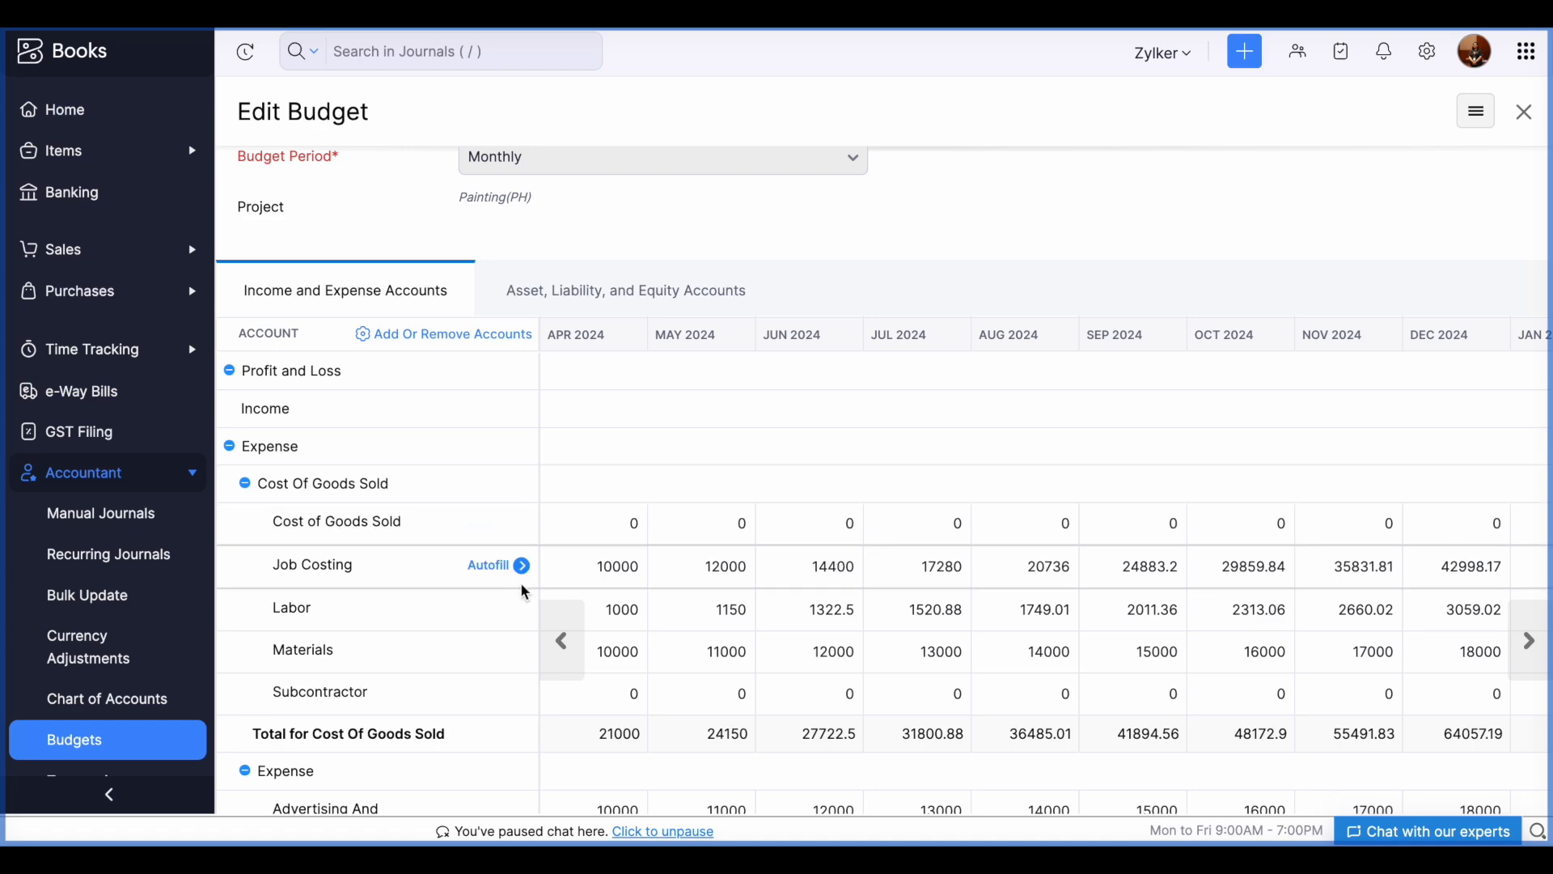
pyautogui.click(523, 525)
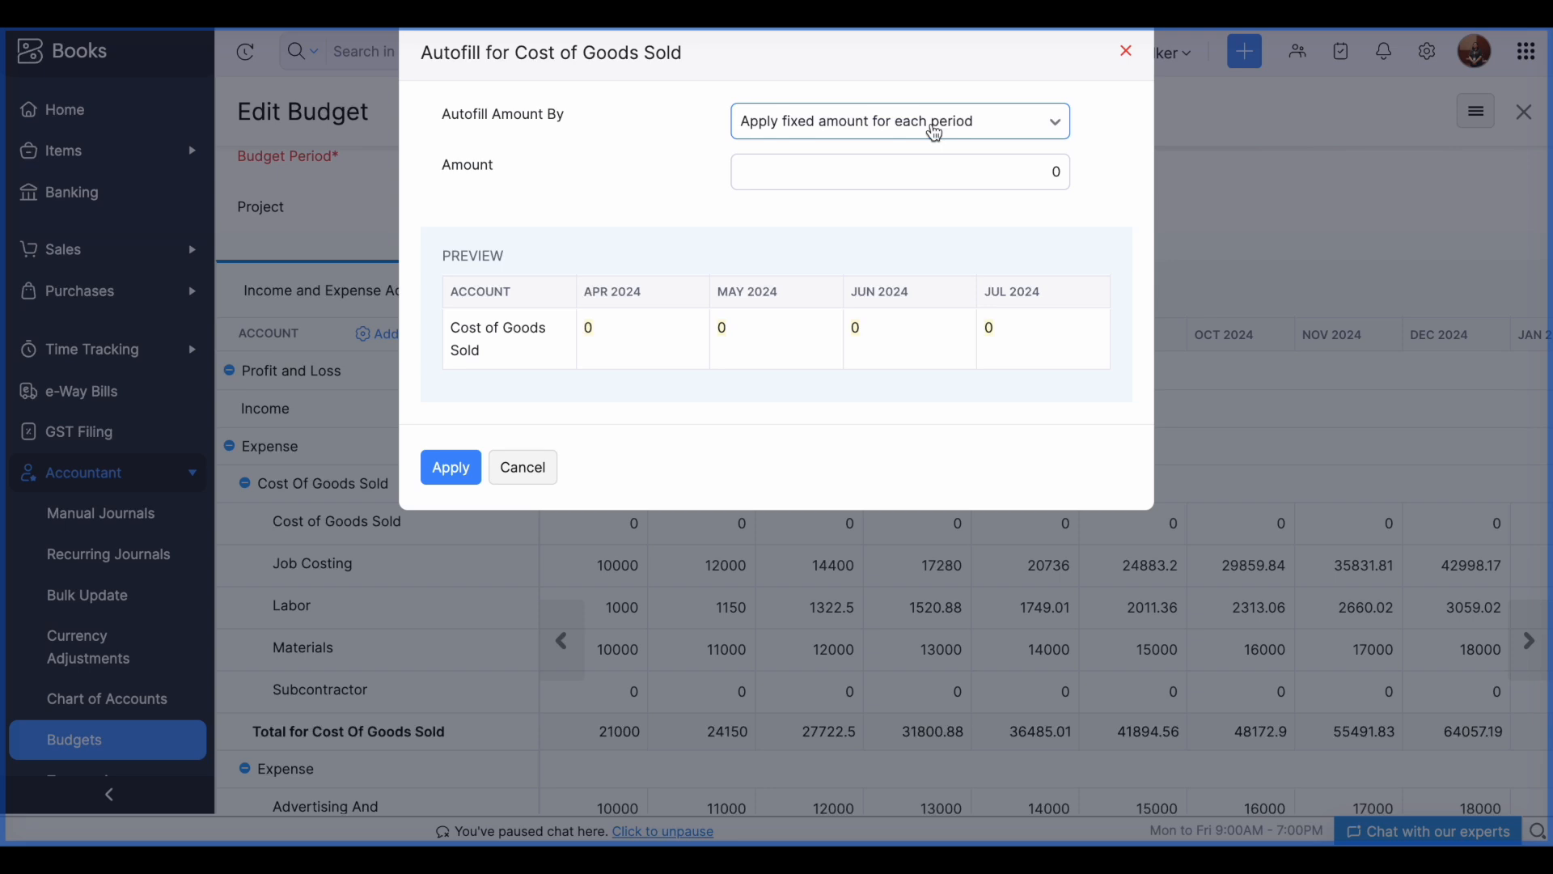
pyautogui.click(1057, 173)
pyautogui.write('1000')
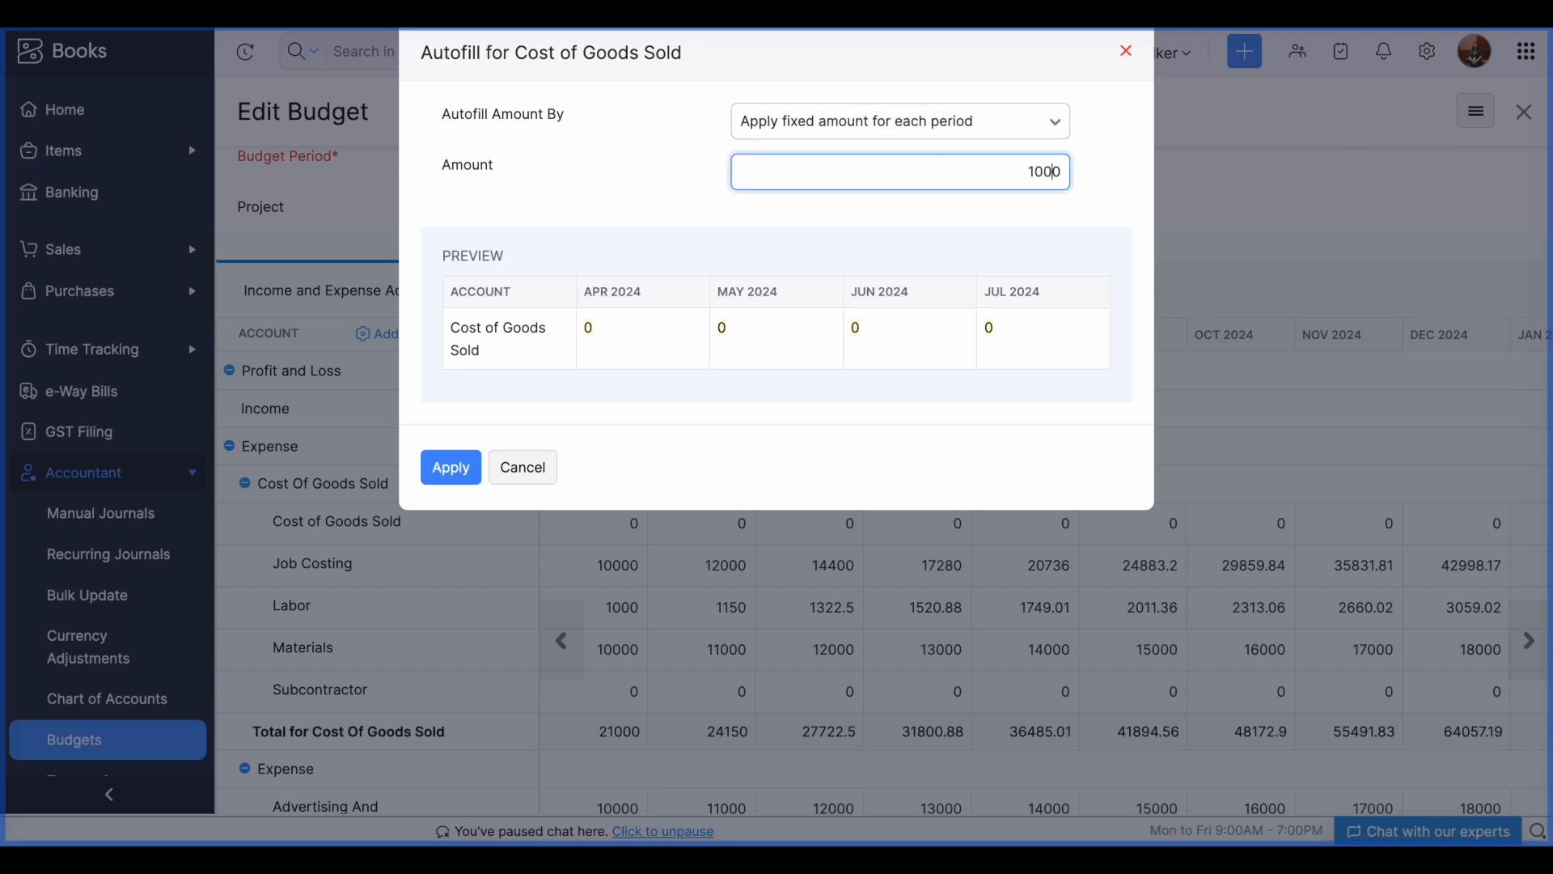
pyautogui.click(1002, 286)
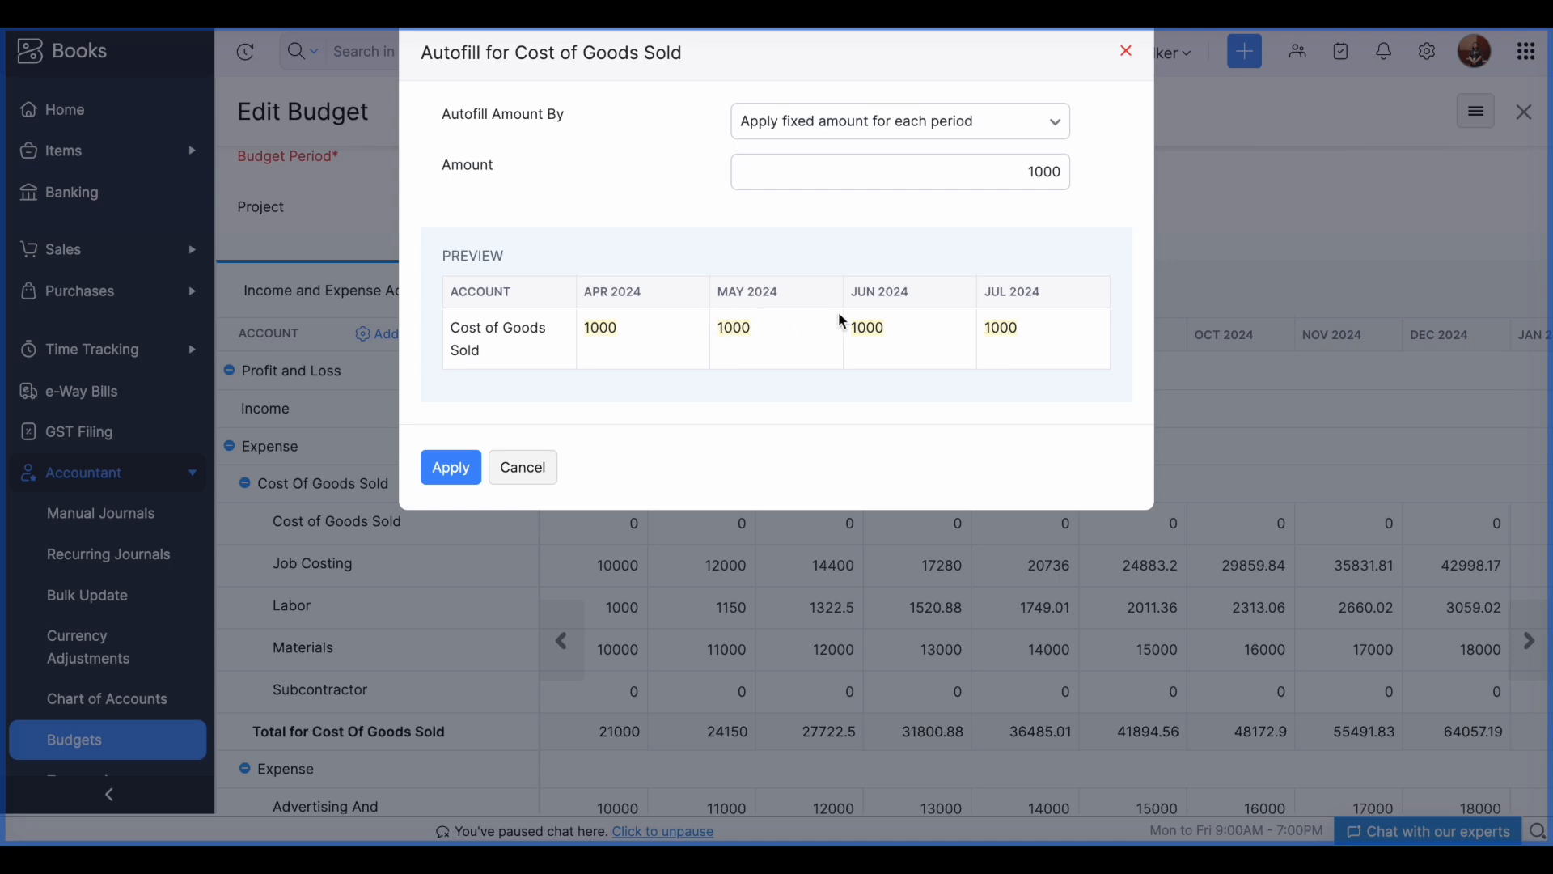
# - Try the Adjustment Amount autofill for Cost of Goods Sold with 1000 added to a first period's amount of 100
pyautogui.click(1004, 136)
pyautogui.click(927, 248)
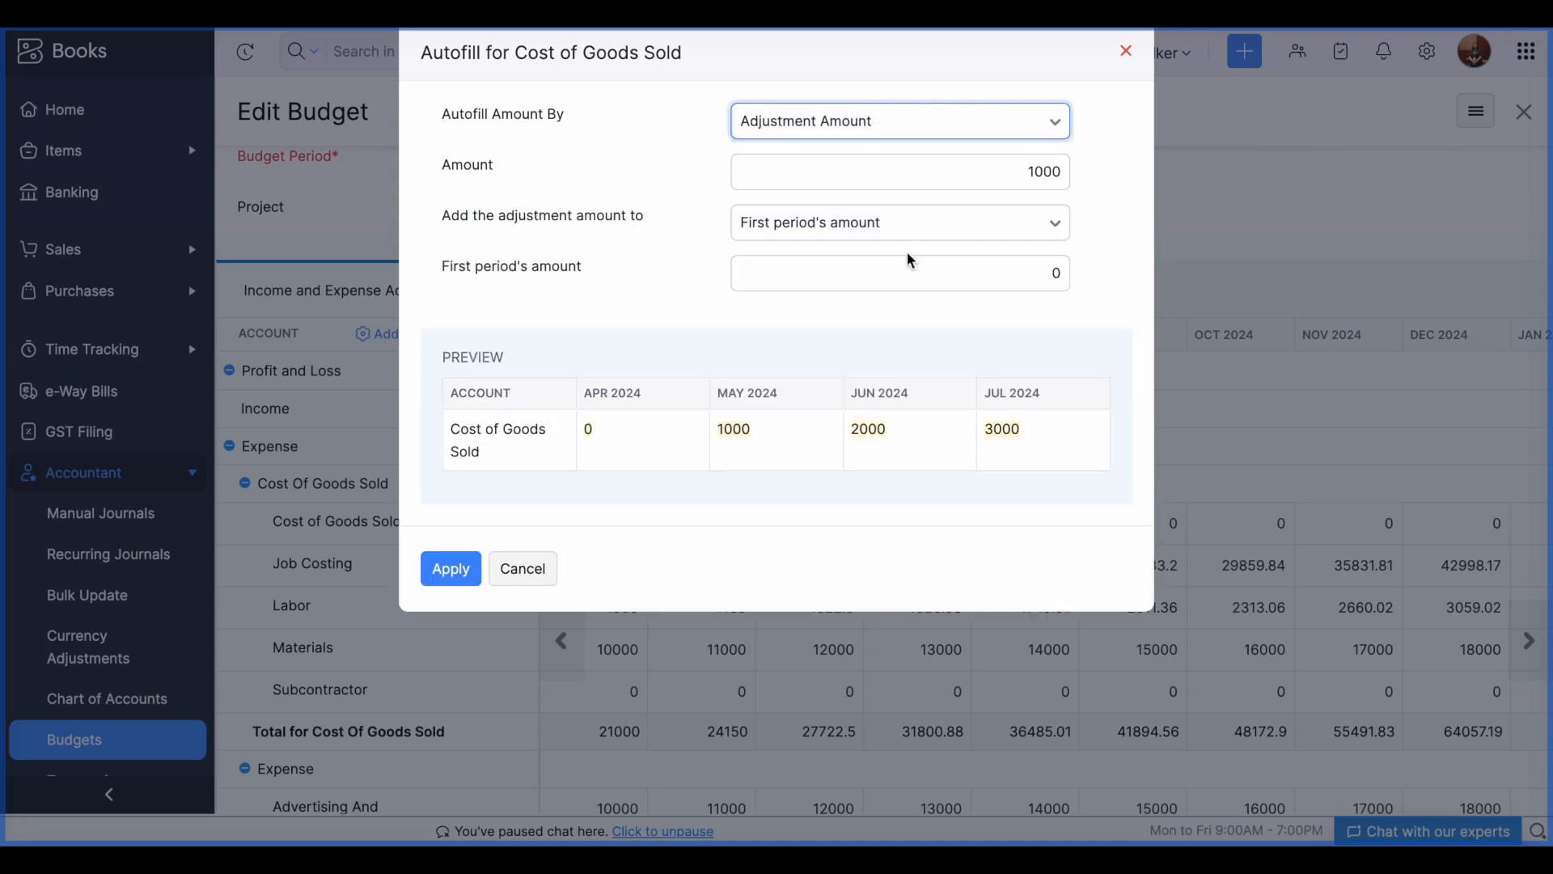
pyautogui.click(1043, 274)
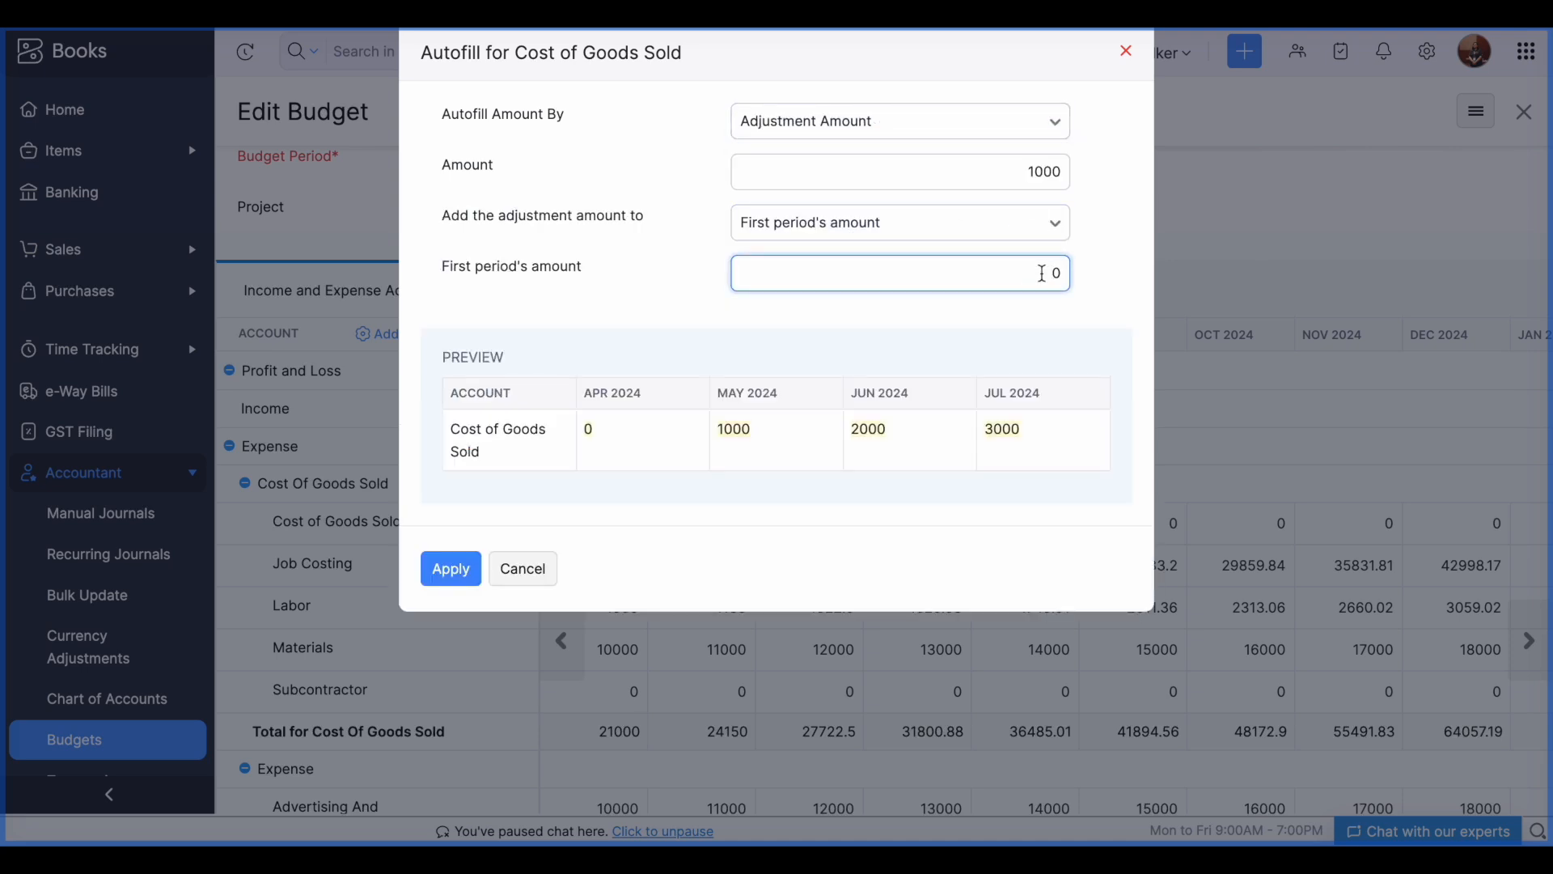
pyautogui.write('100')
pyautogui.click(1065, 325)
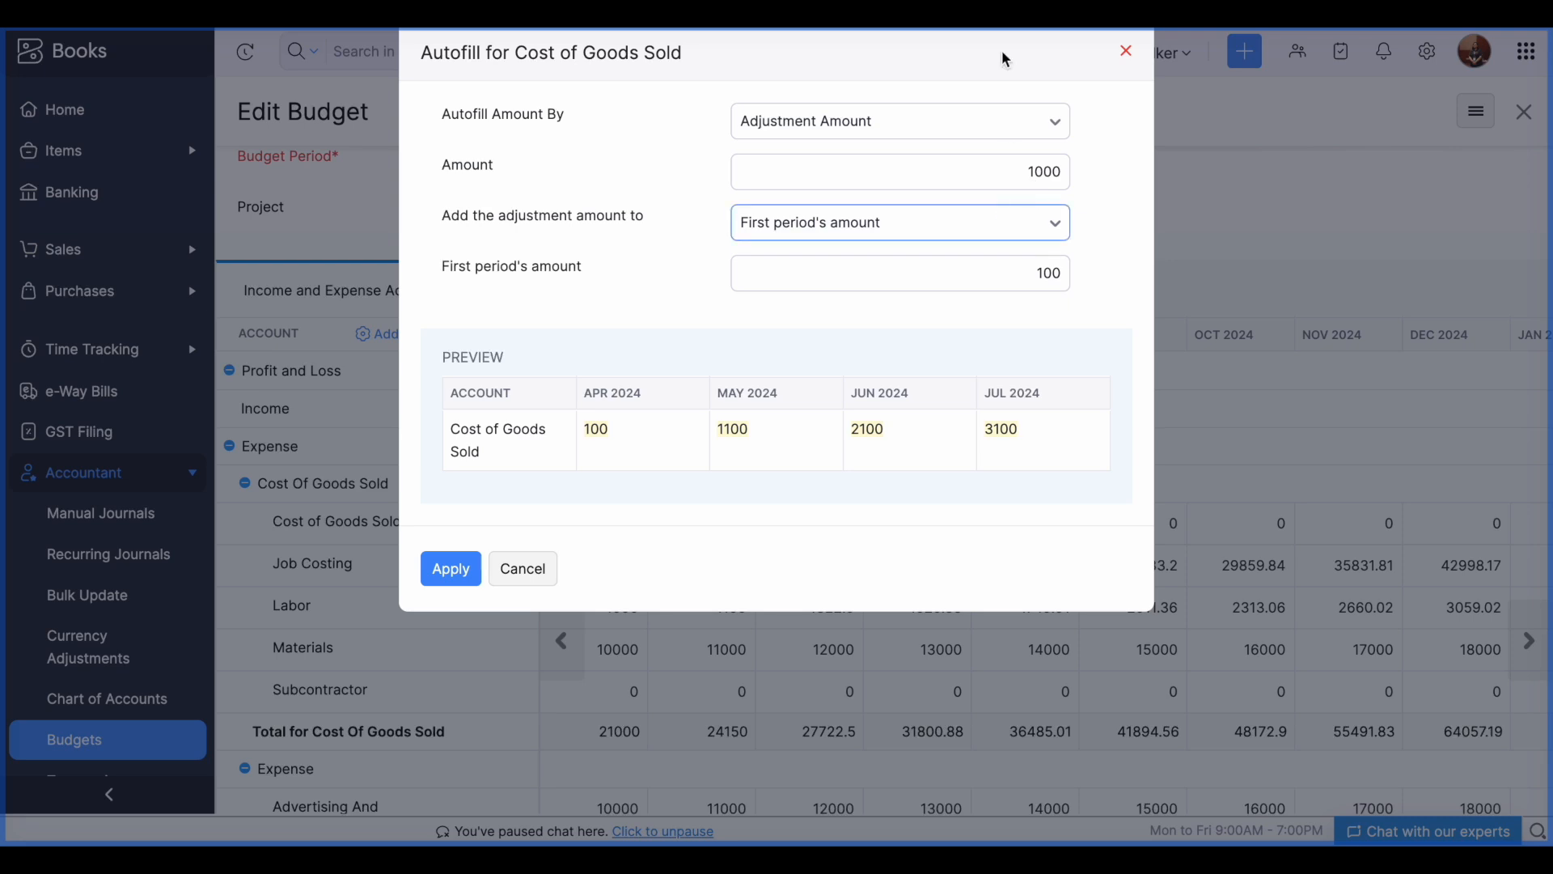
# - Try the Adjustment Percentage autofill for Cost of Goods Sold at 10% and discard the autofill without applying it
pyautogui.click(970, 134)
pyautogui.click(895, 285)
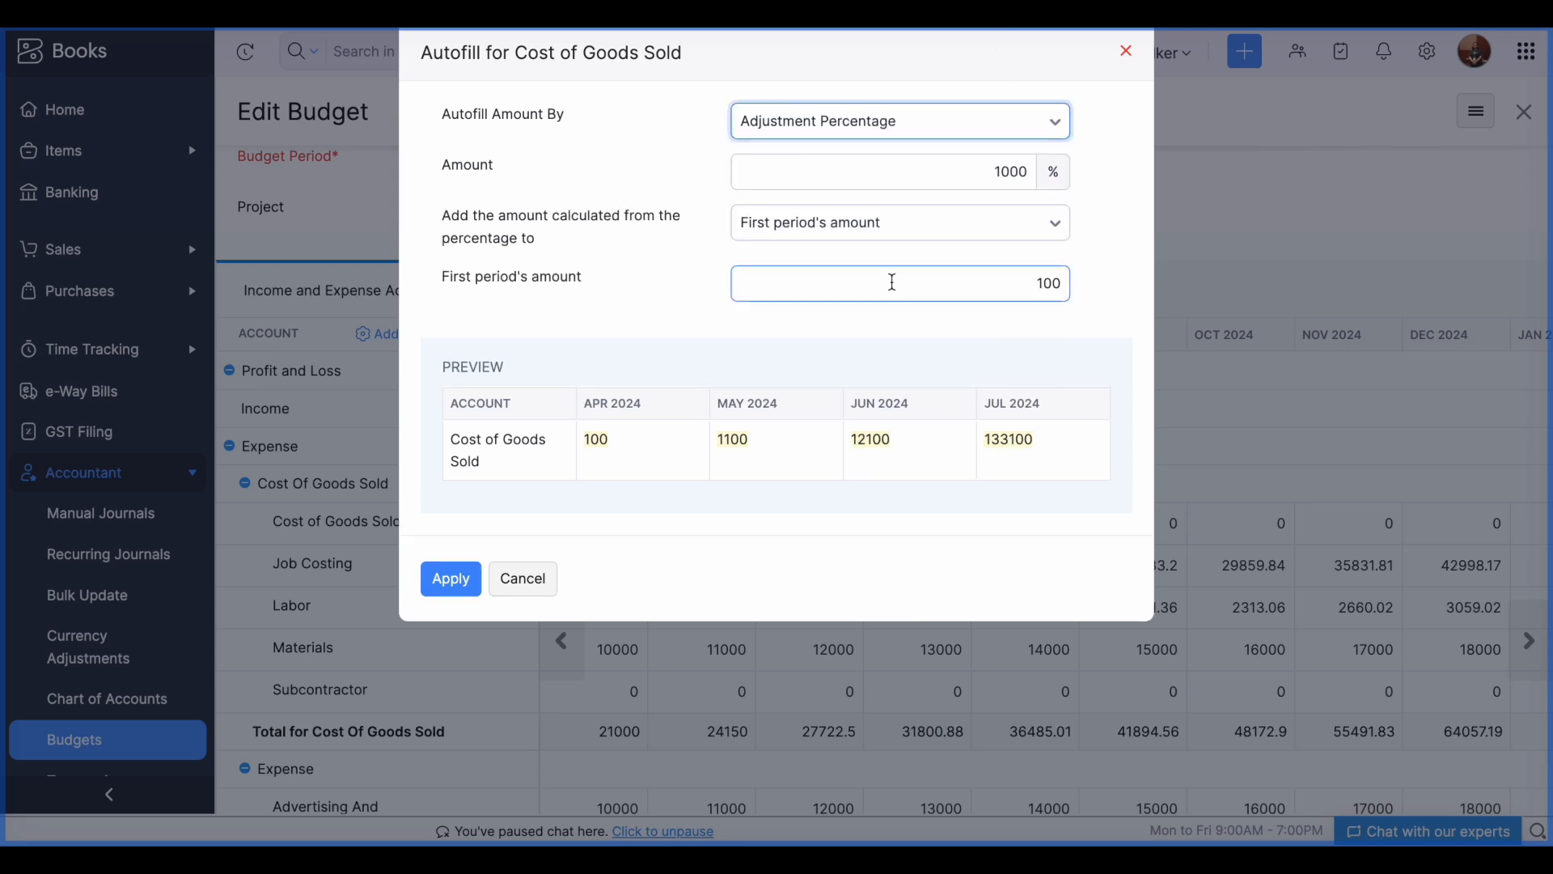
pyautogui.click(1061, 276)
pyautogui.click(1015, 170)
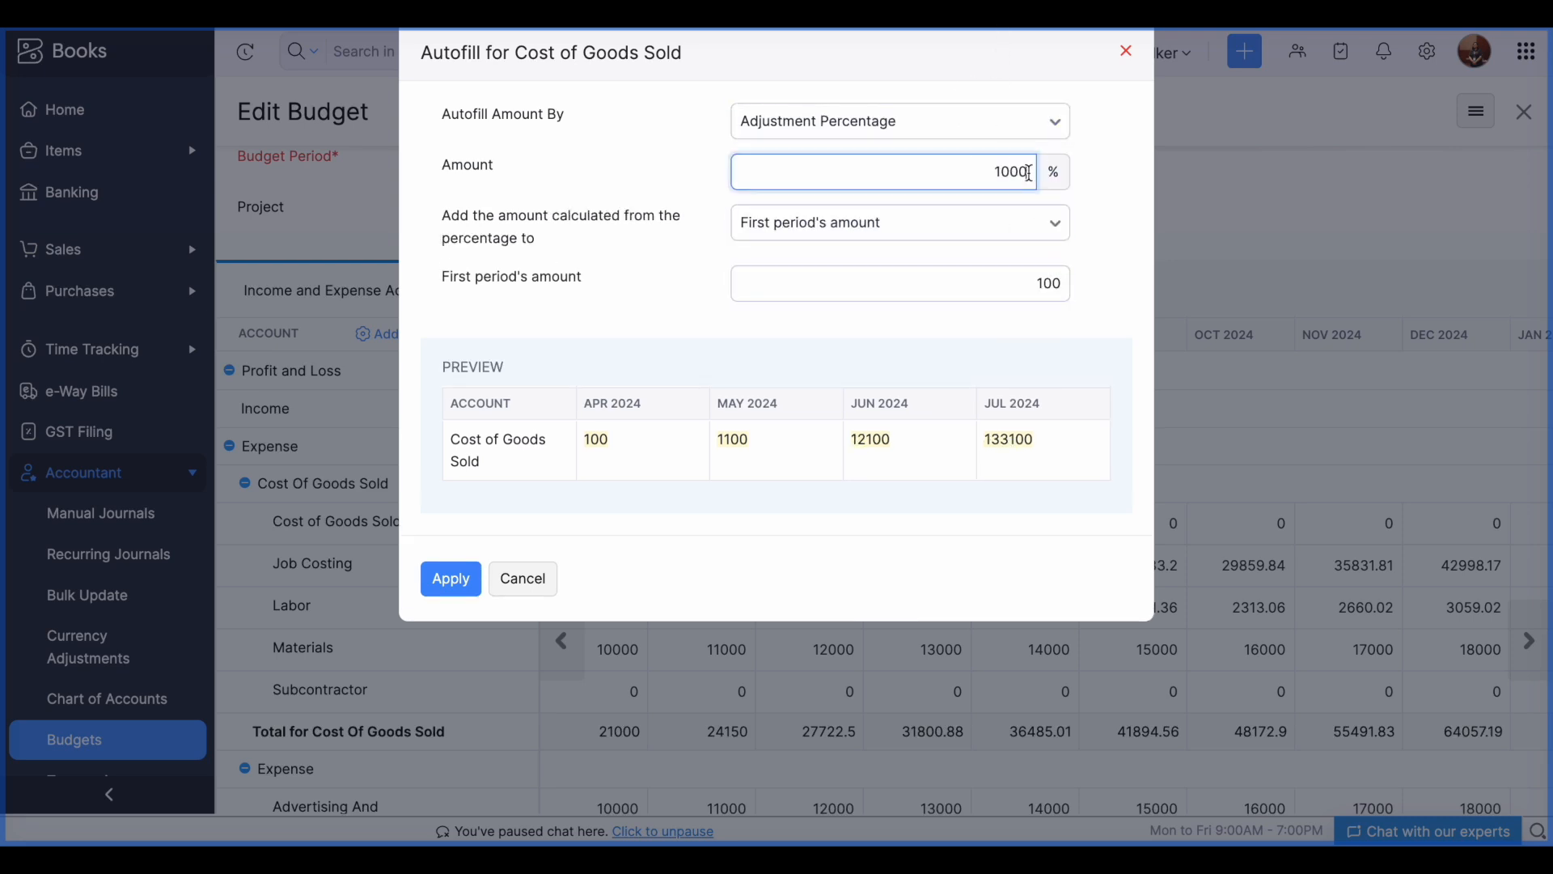
pyautogui.press('BackSpace')
pyautogui.press('BackSpace')
pyautogui.click(1091, 204)
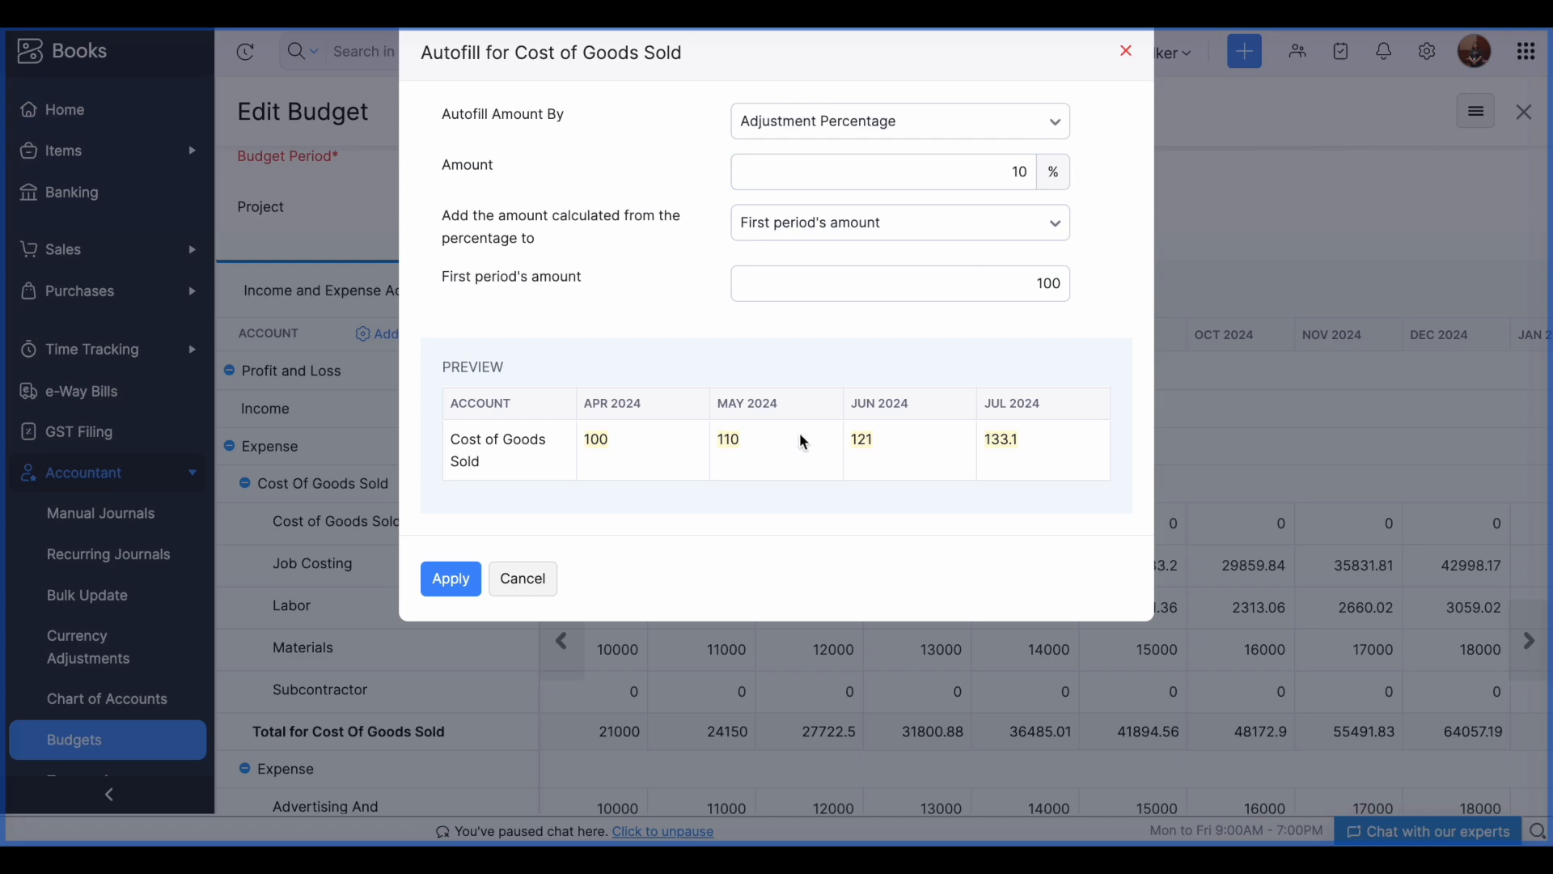
pyautogui.click(1127, 51)
# - Leave the Painting project budget's edit form without saving and close the budget
pyautogui.scroll(-1, 906, 418)
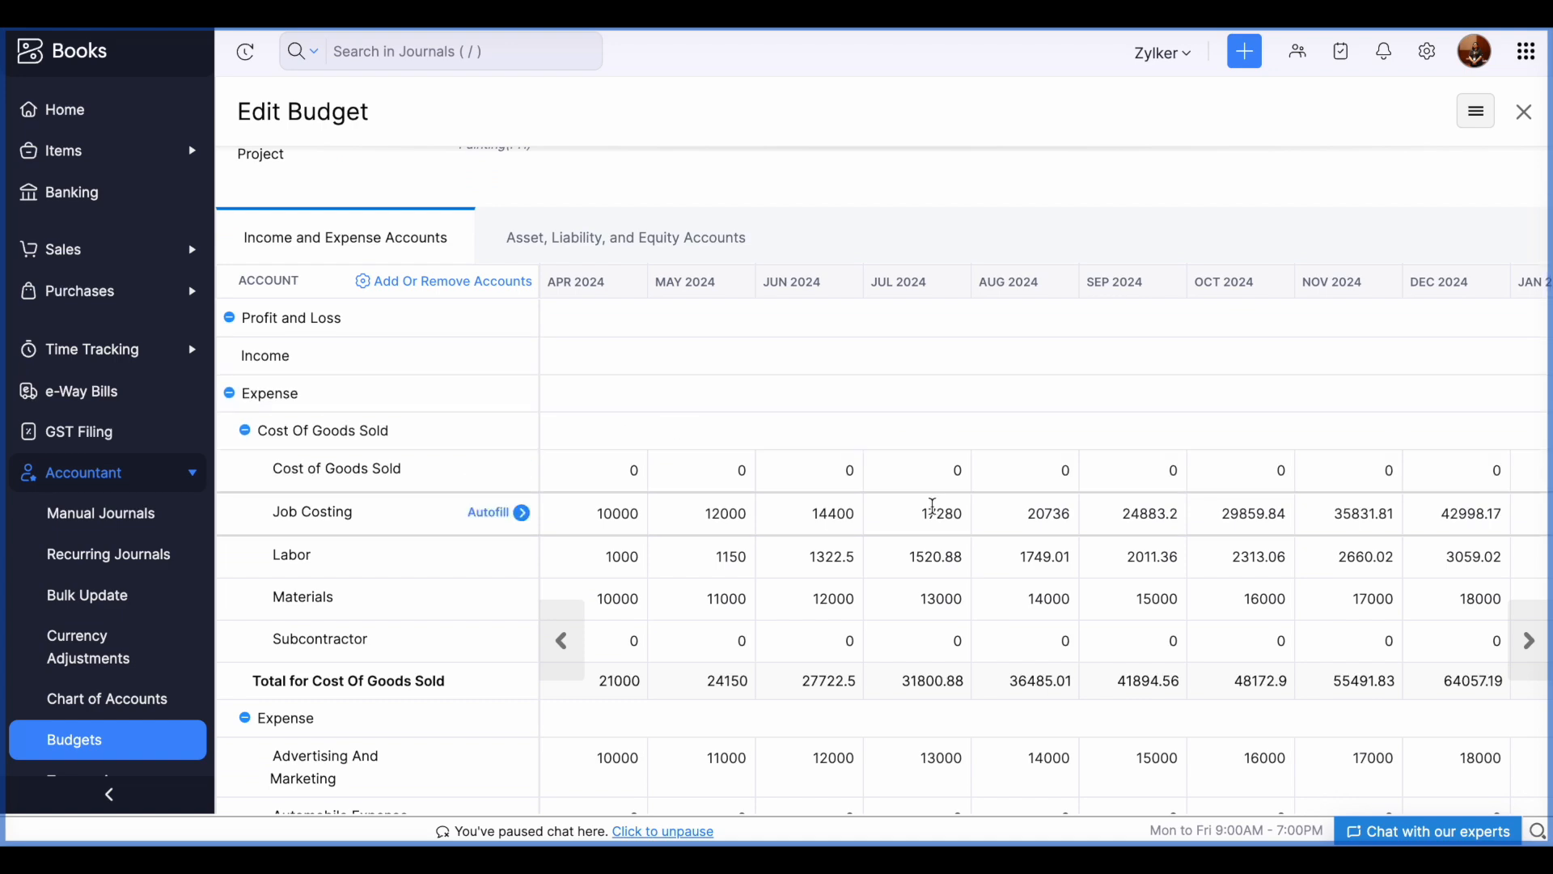
pyautogui.scroll(4, 933, 506)
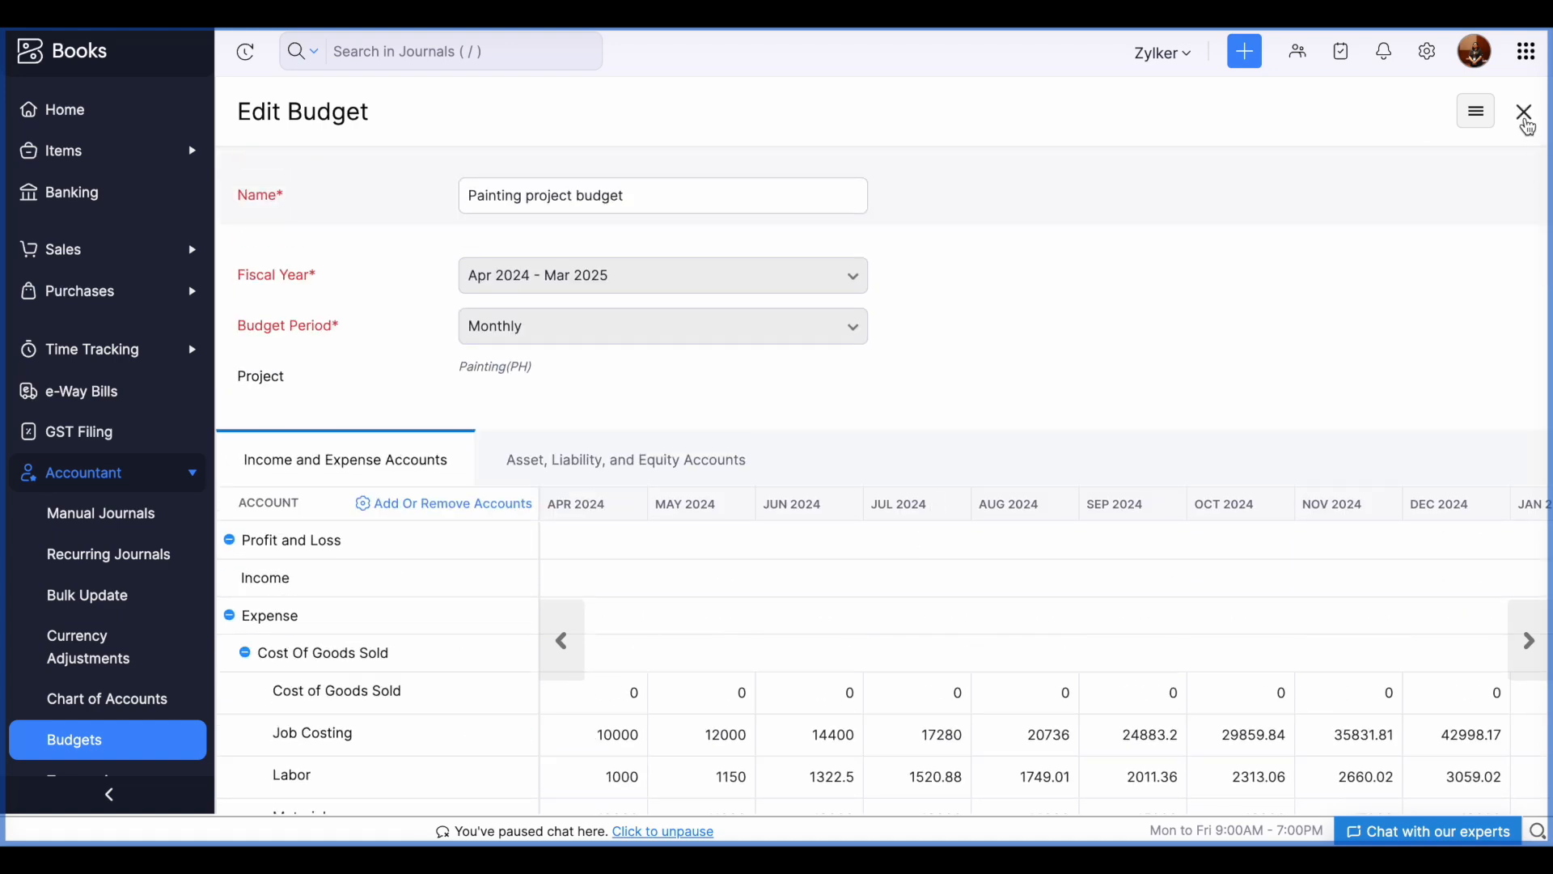
pyautogui.click(1527, 121)
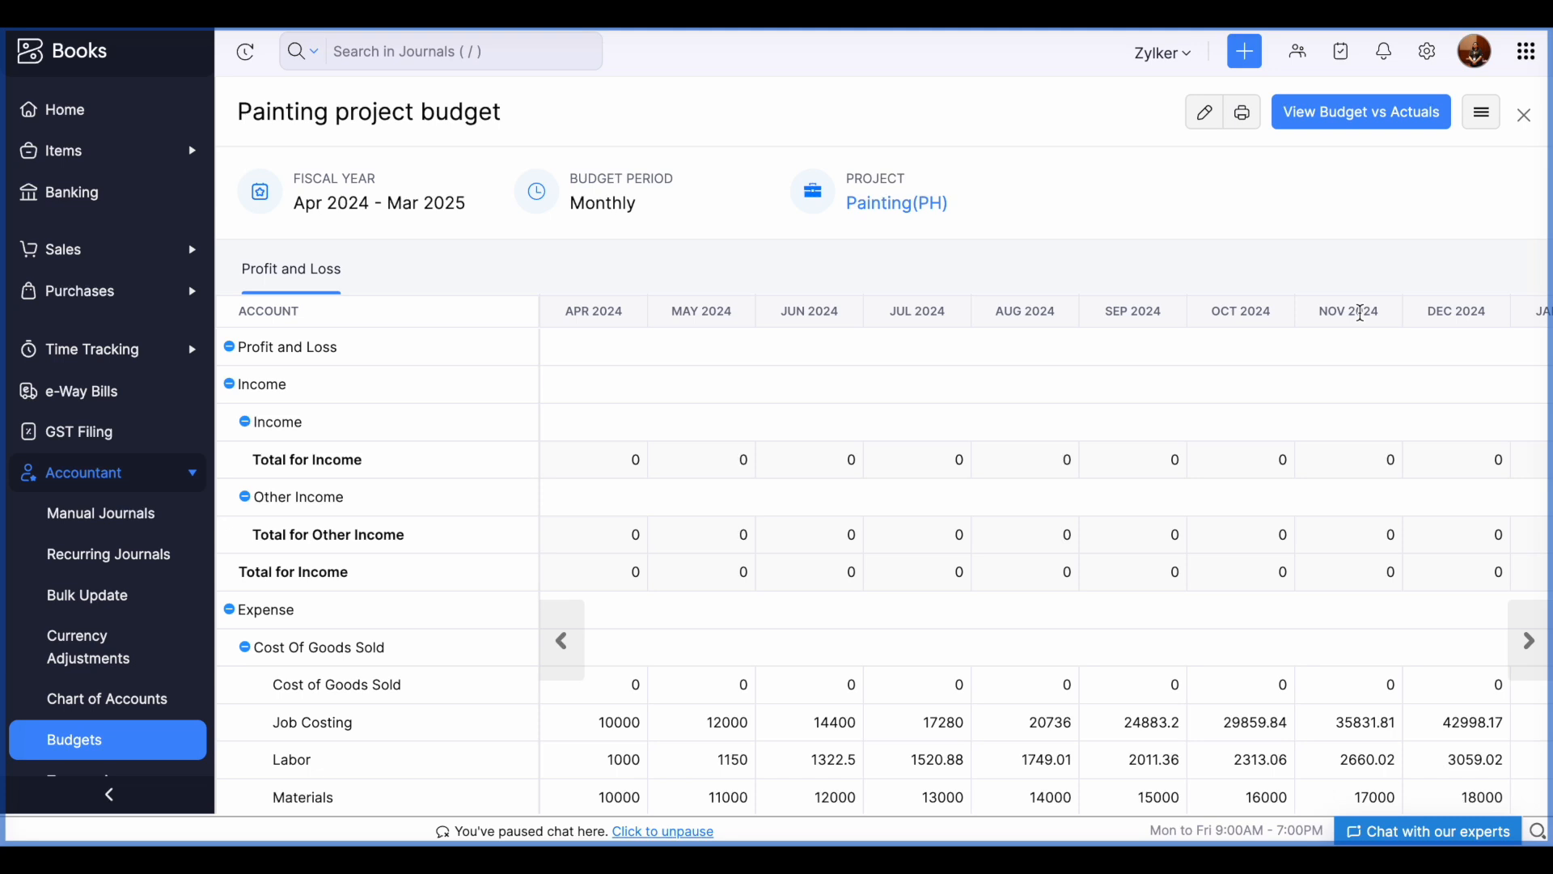
pyautogui.click(1526, 118)
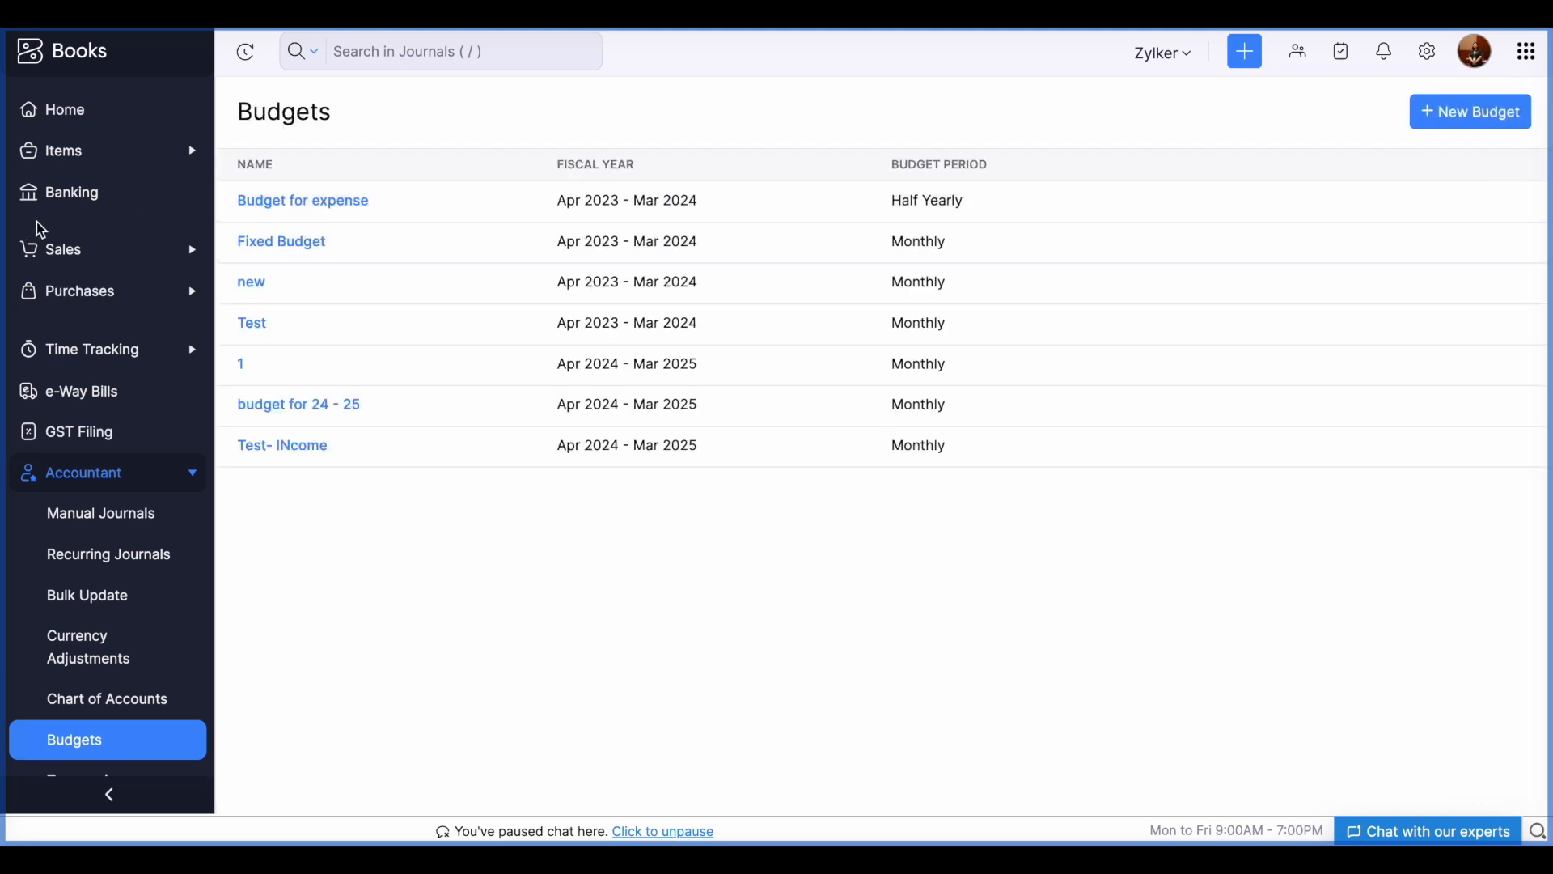
# - View the timesheets yet to be invoiced and open the PH project's overview from the projects list
pyautogui.click(105, 360)
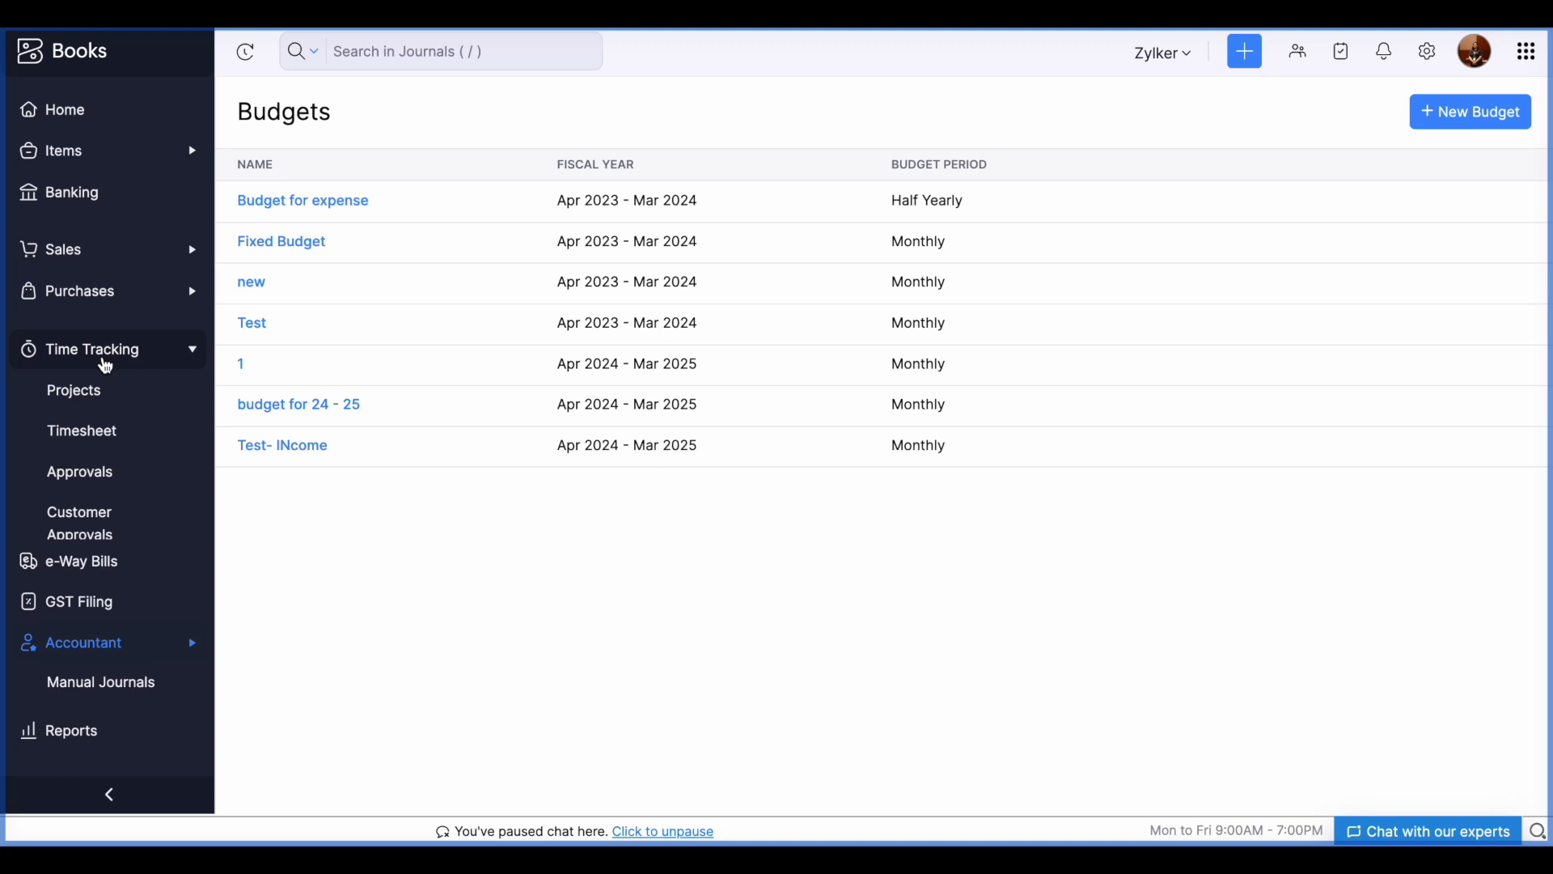
pyautogui.click(109, 431)
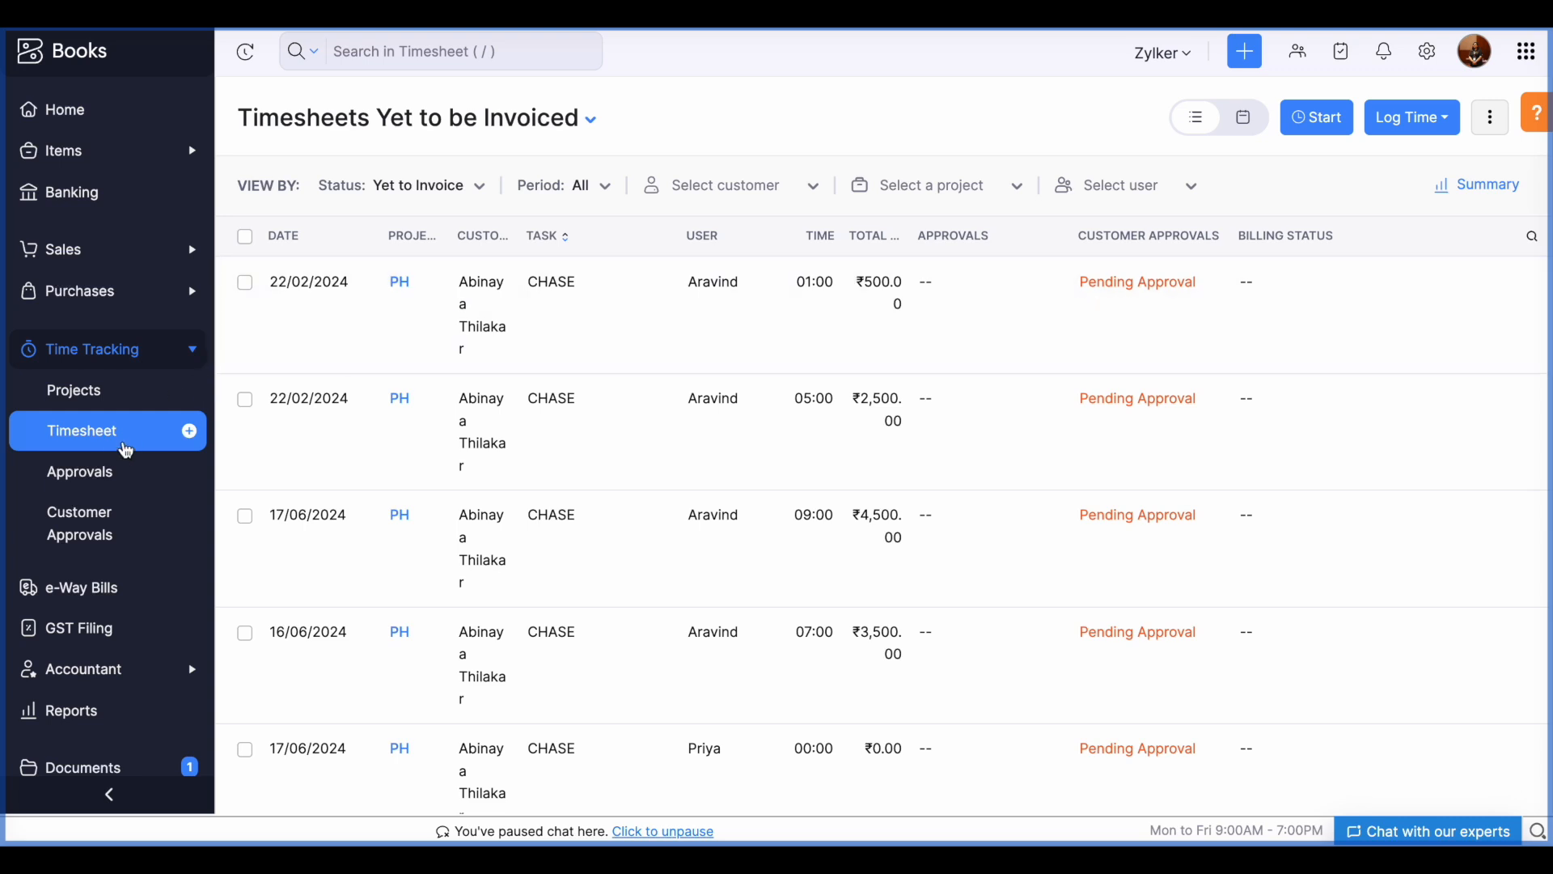
pyautogui.click(120, 396)
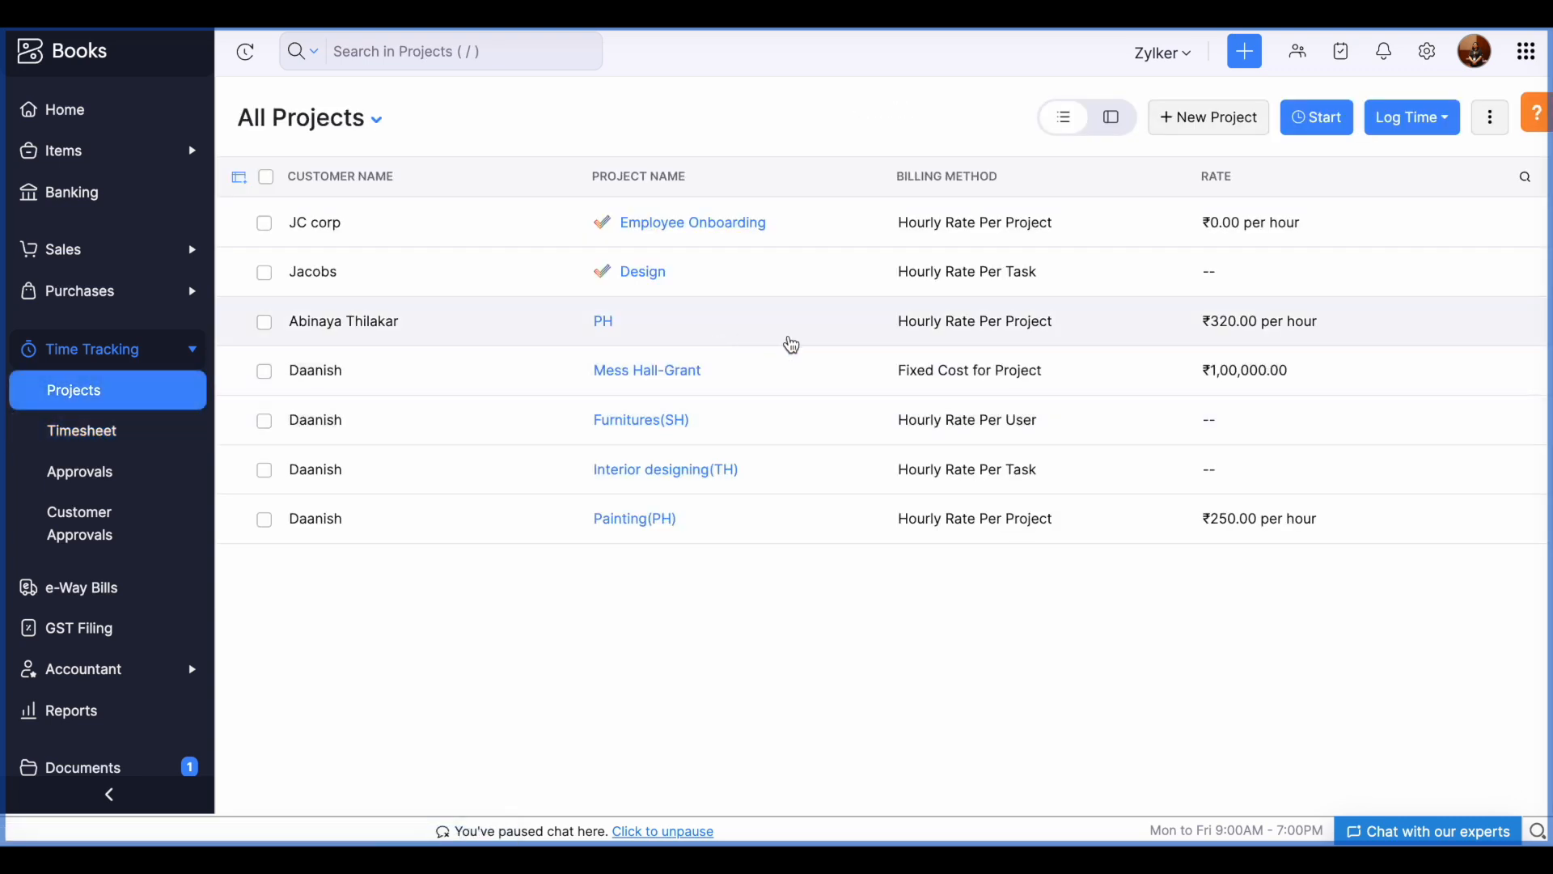
pyautogui.click(792, 343)
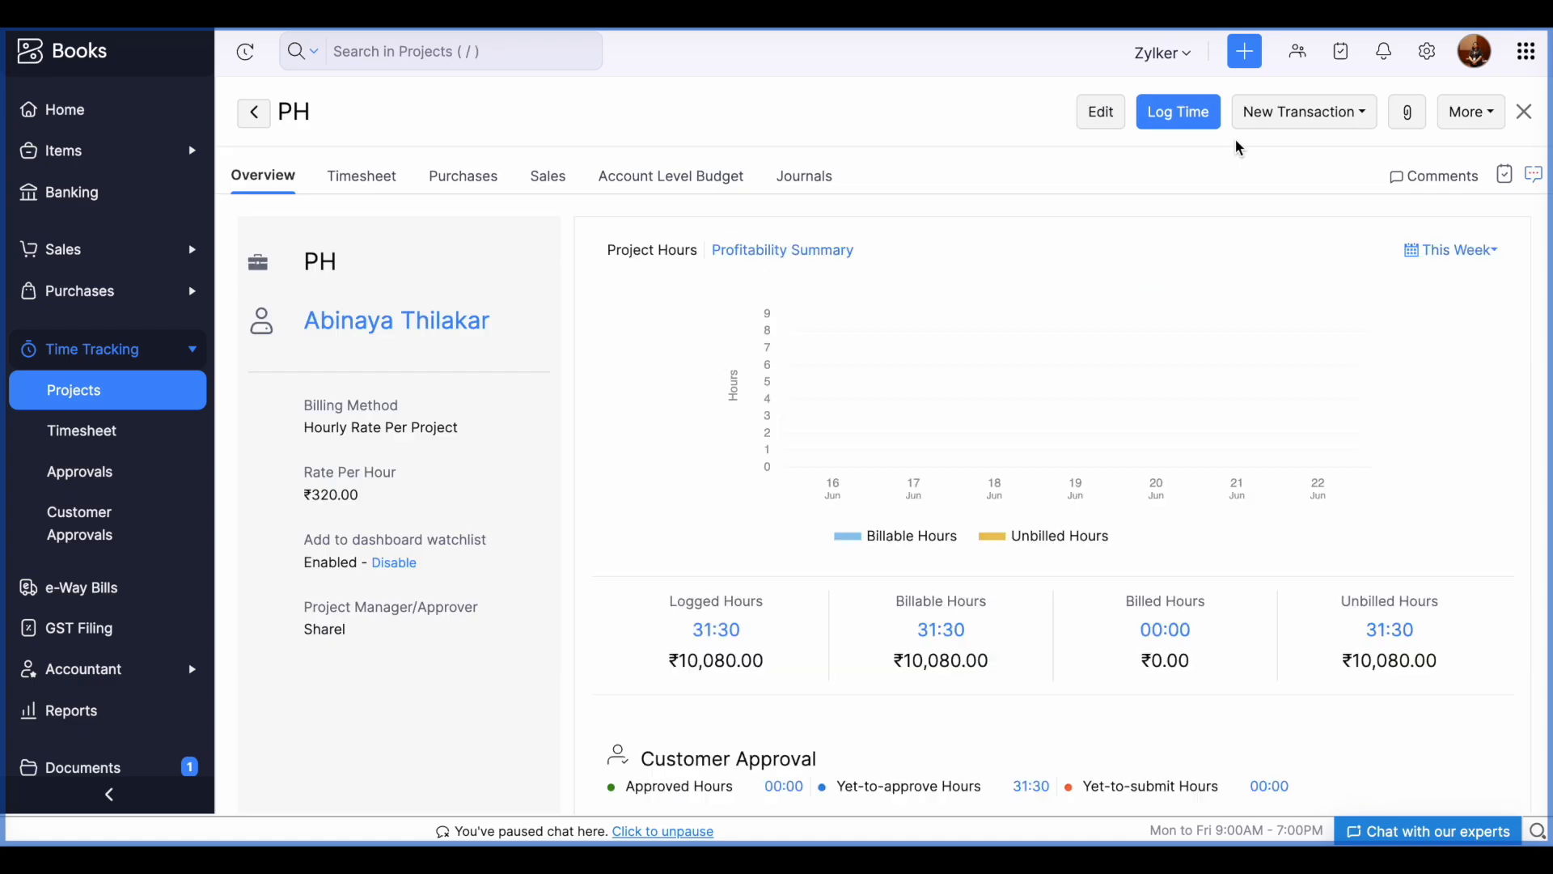
# - Review the new log entry form of the PH project and close it without saving
pyautogui.click(1182, 116)
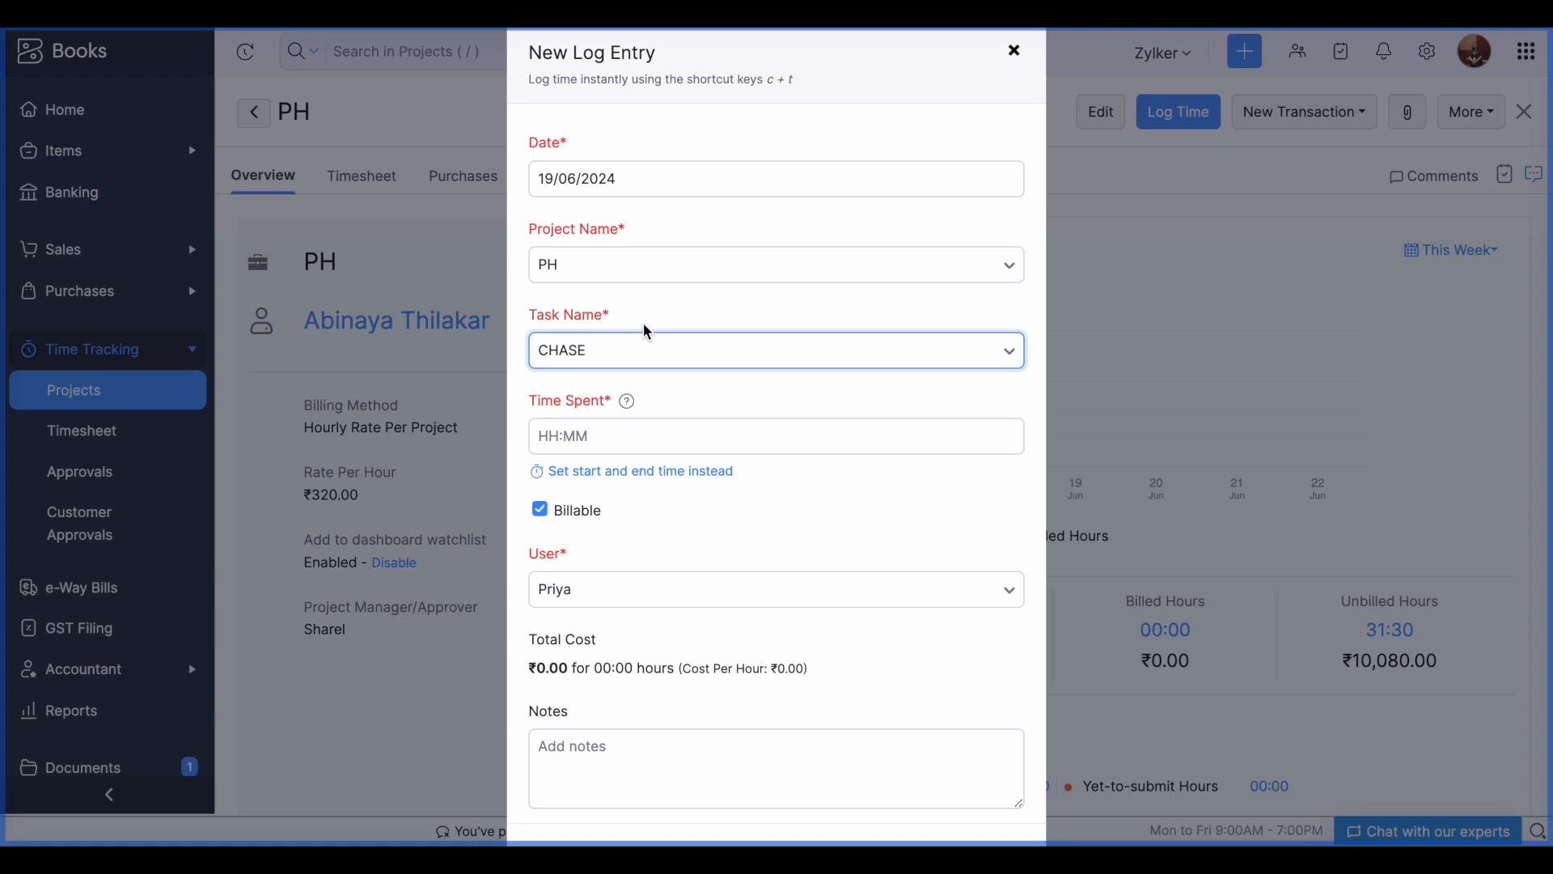
pyautogui.scroll(-2, 647, 332)
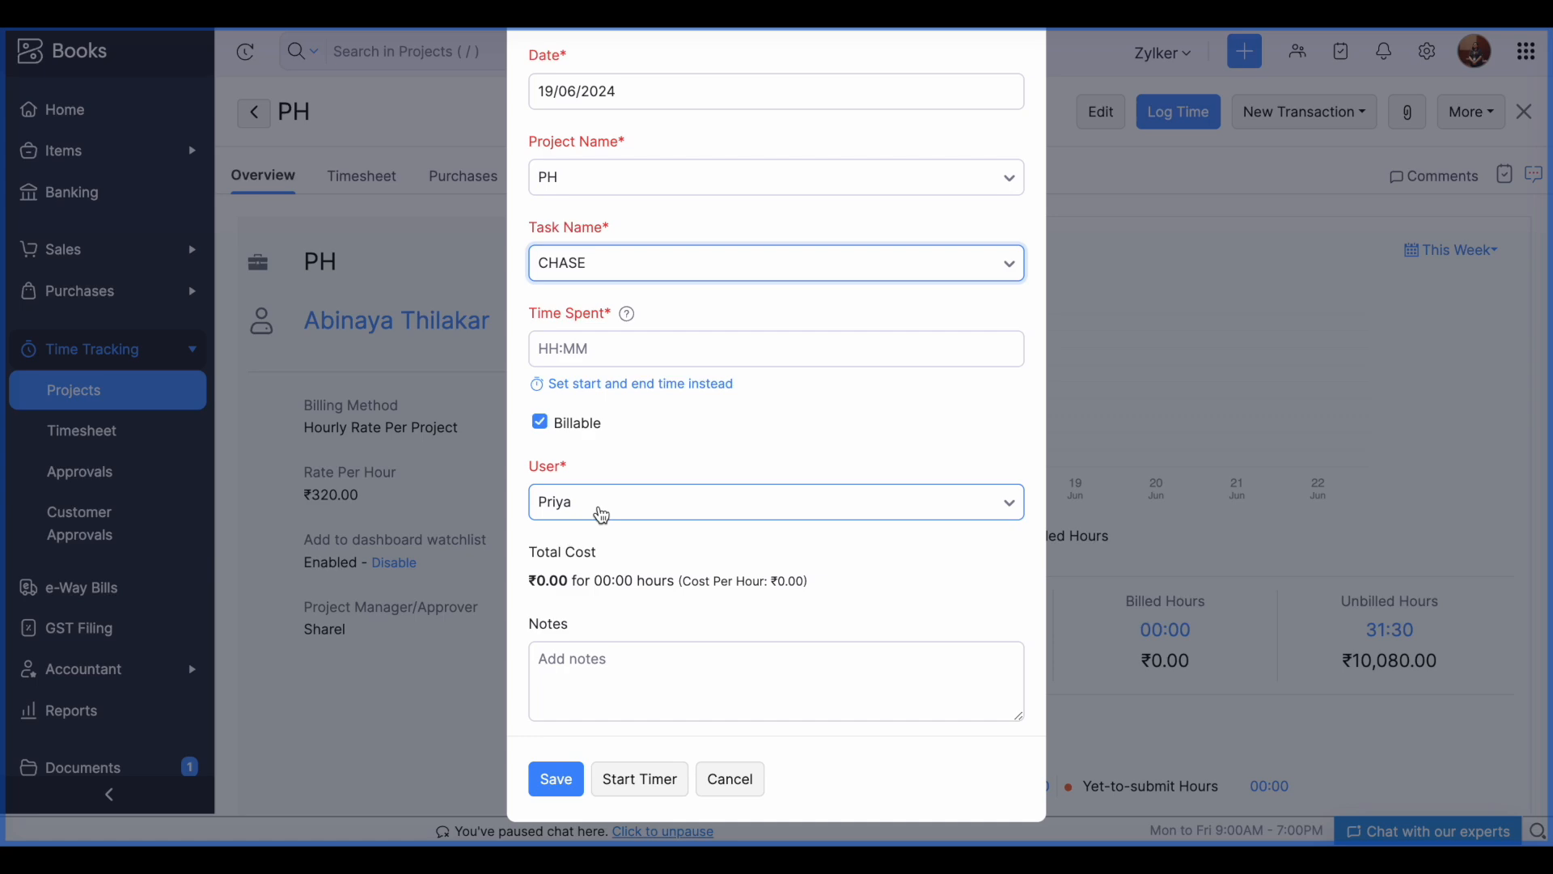
pyautogui.scroll(2, 807, 323)
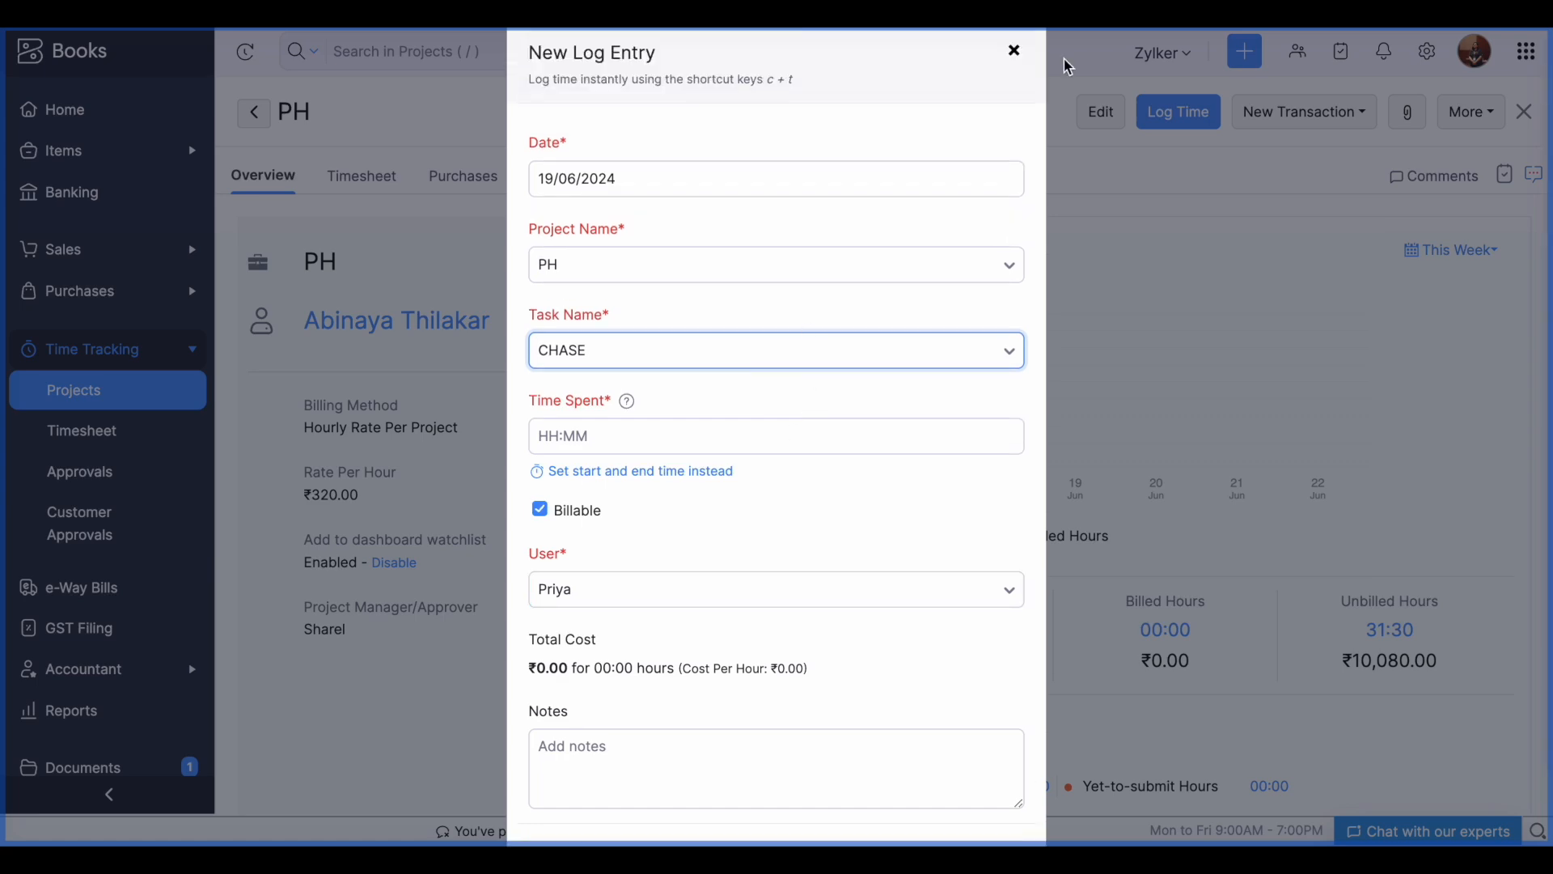
pyautogui.click(1021, 49)
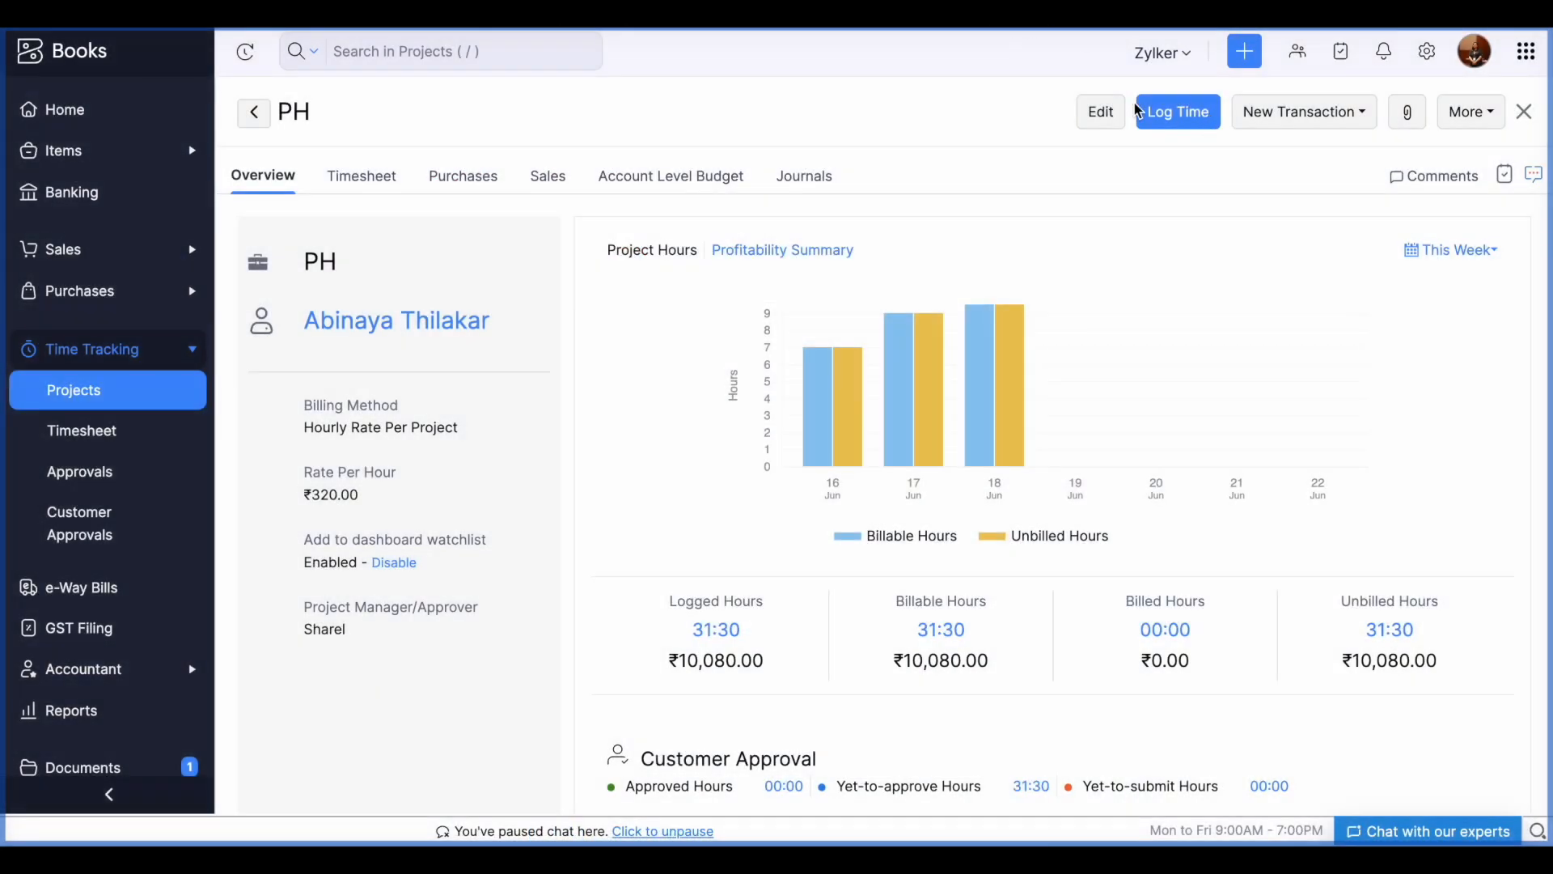
# - Open the weekly time log from the timesheet list, review the daily hours for PH and close it without saving
pyautogui.click(122, 432)
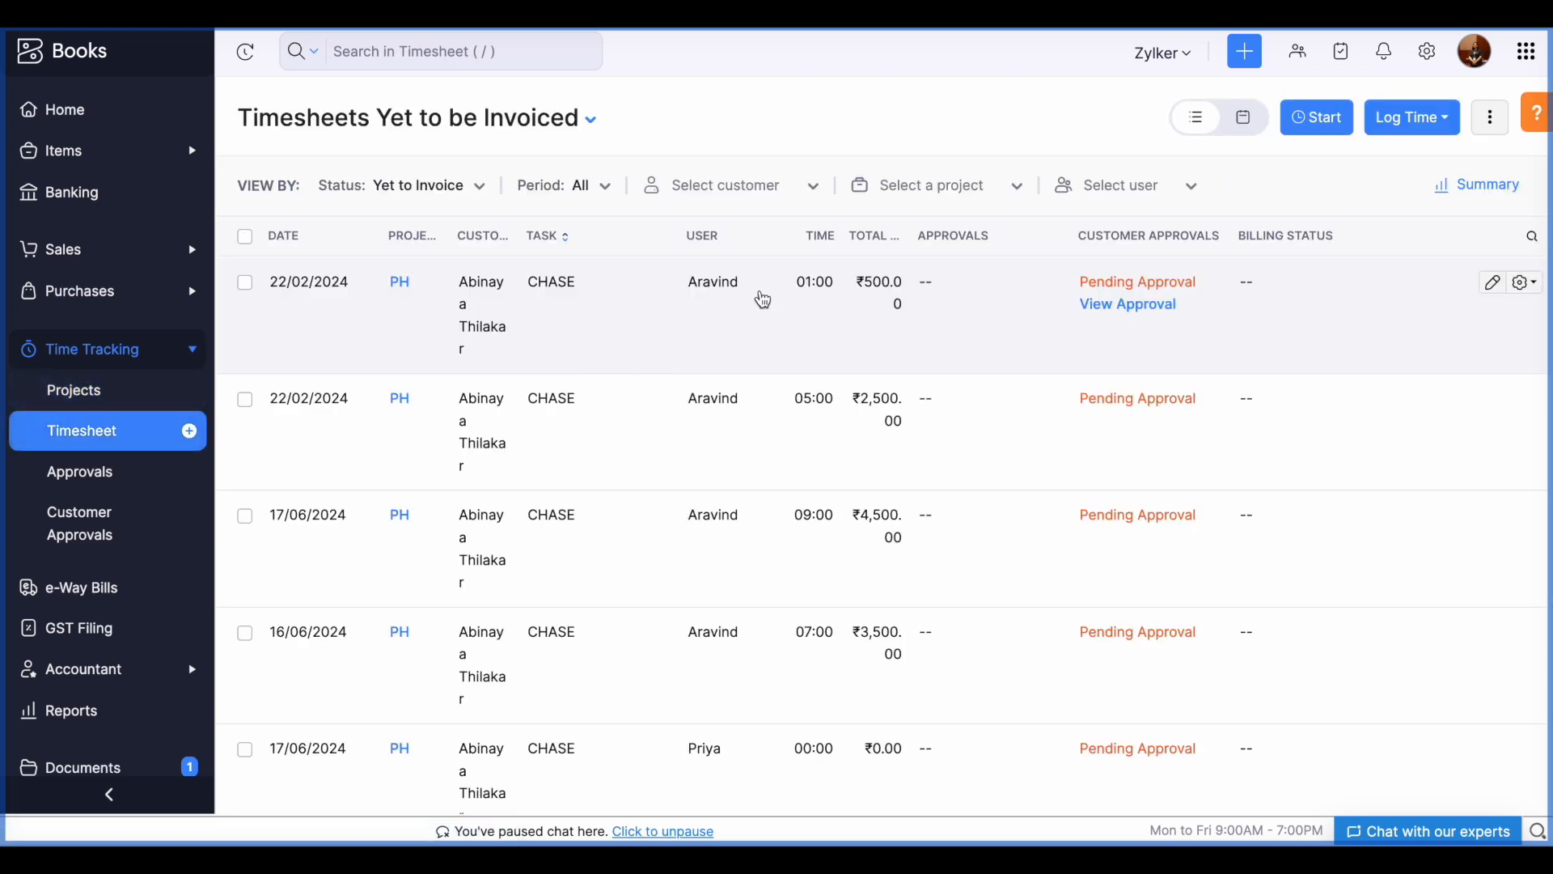
pyautogui.click(1428, 130)
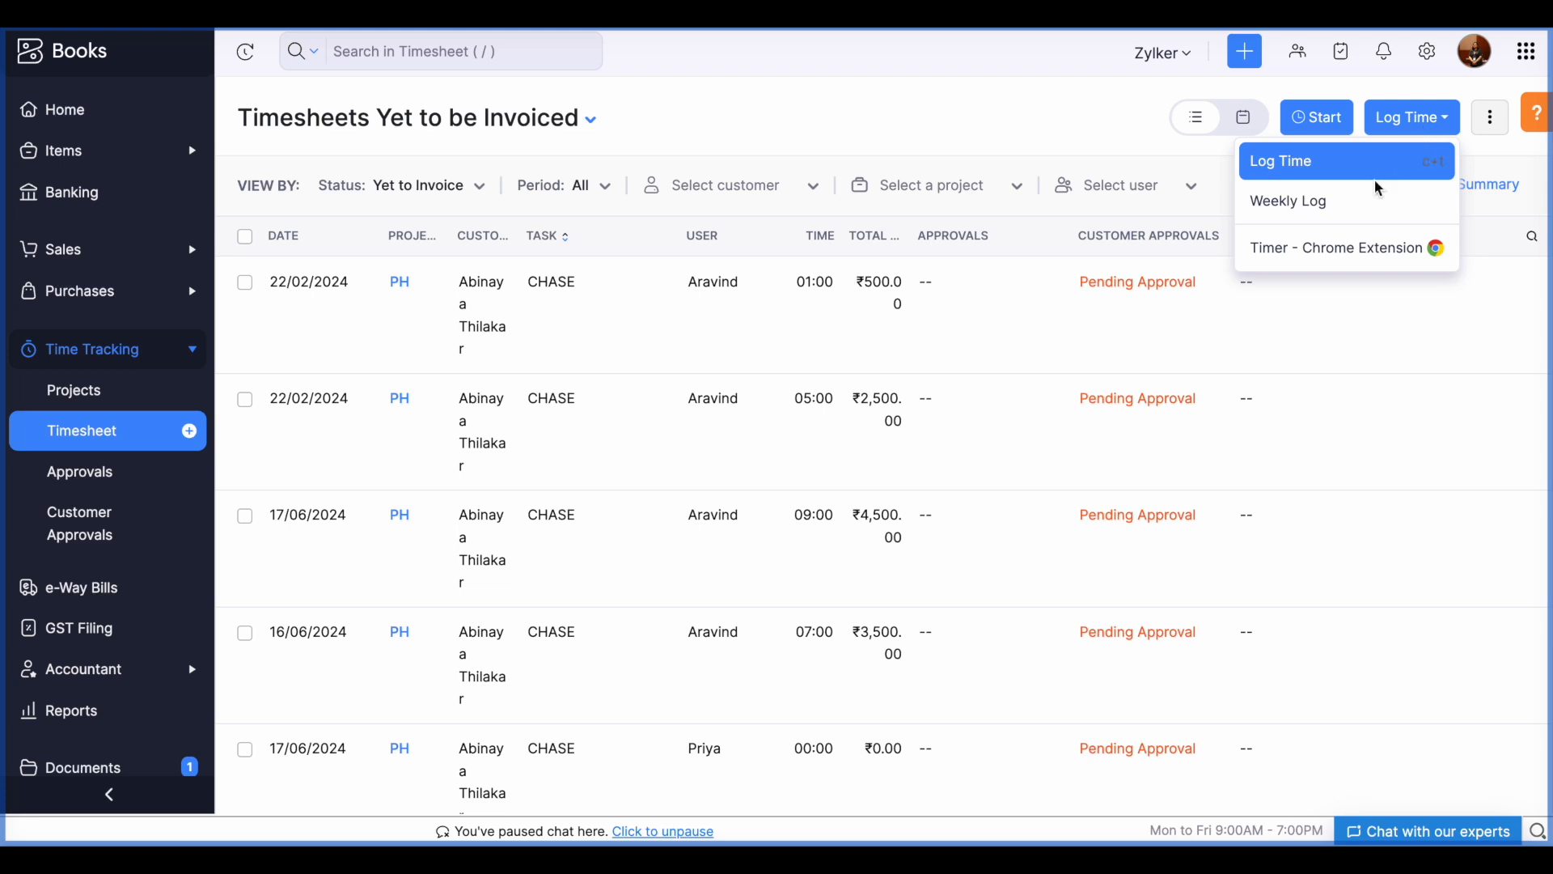
pyautogui.click(1361, 204)
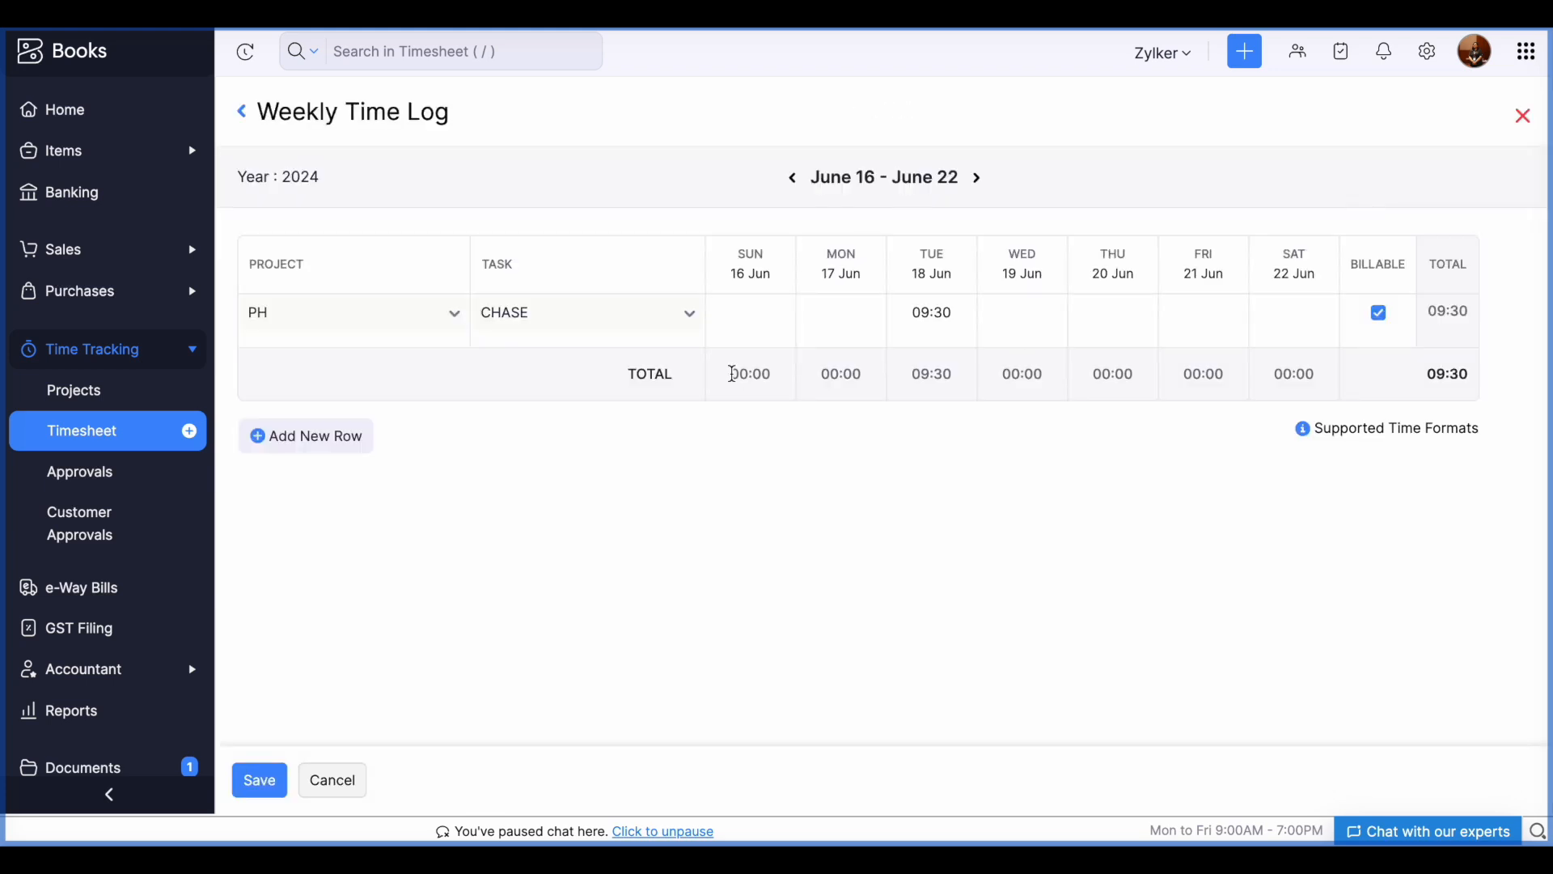
pyautogui.click(808, 312)
pyautogui.click(1521, 117)
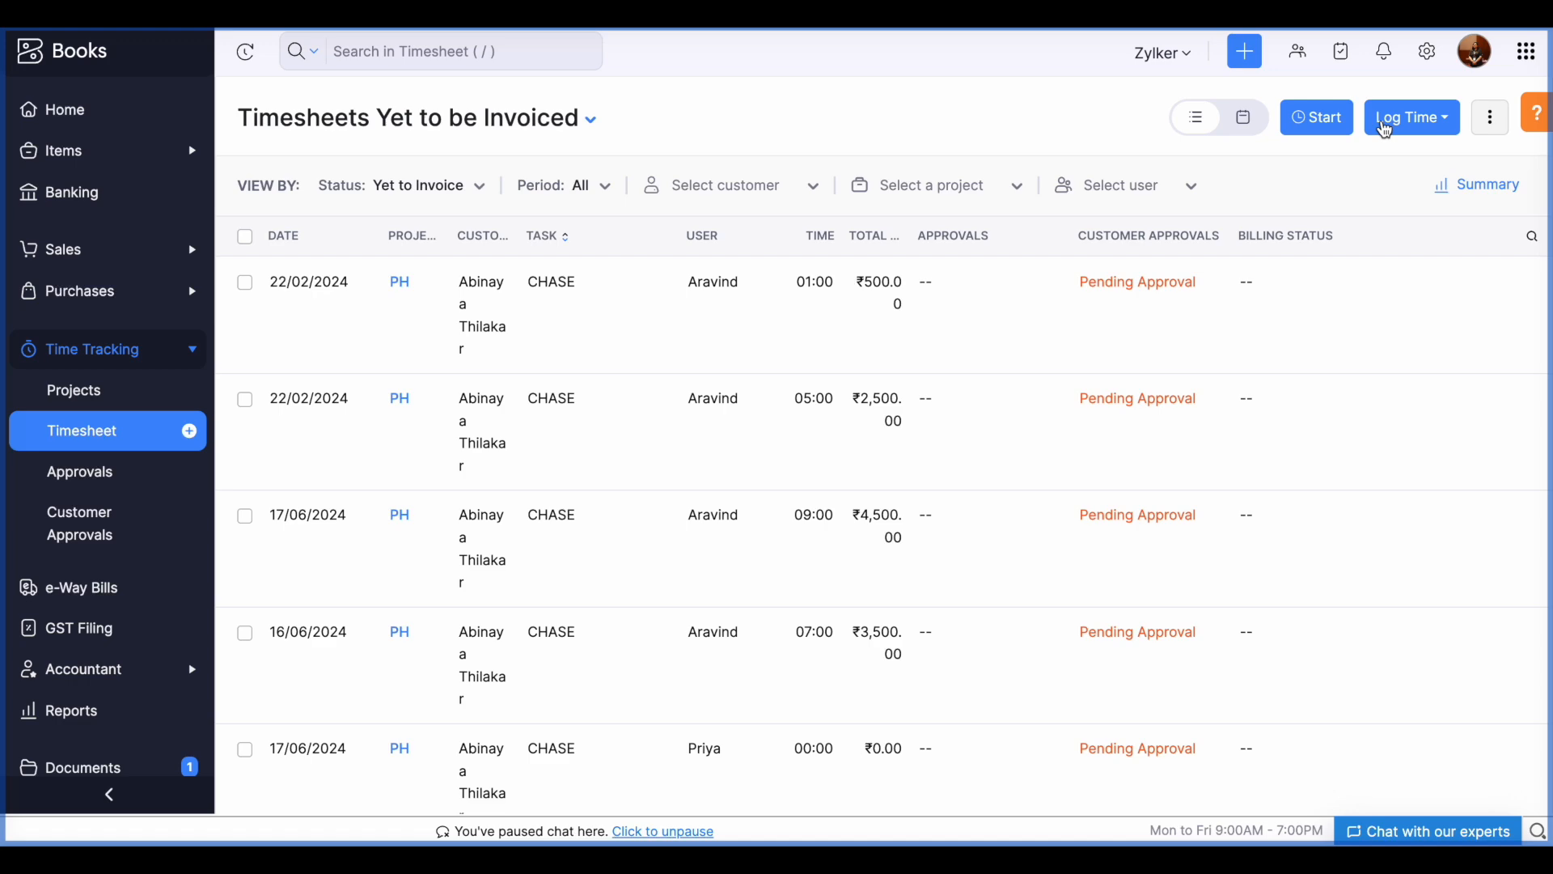
# - Review the blank single-entry time log form opened from the timesheet list and close it without saving
pyautogui.click(1389, 130)
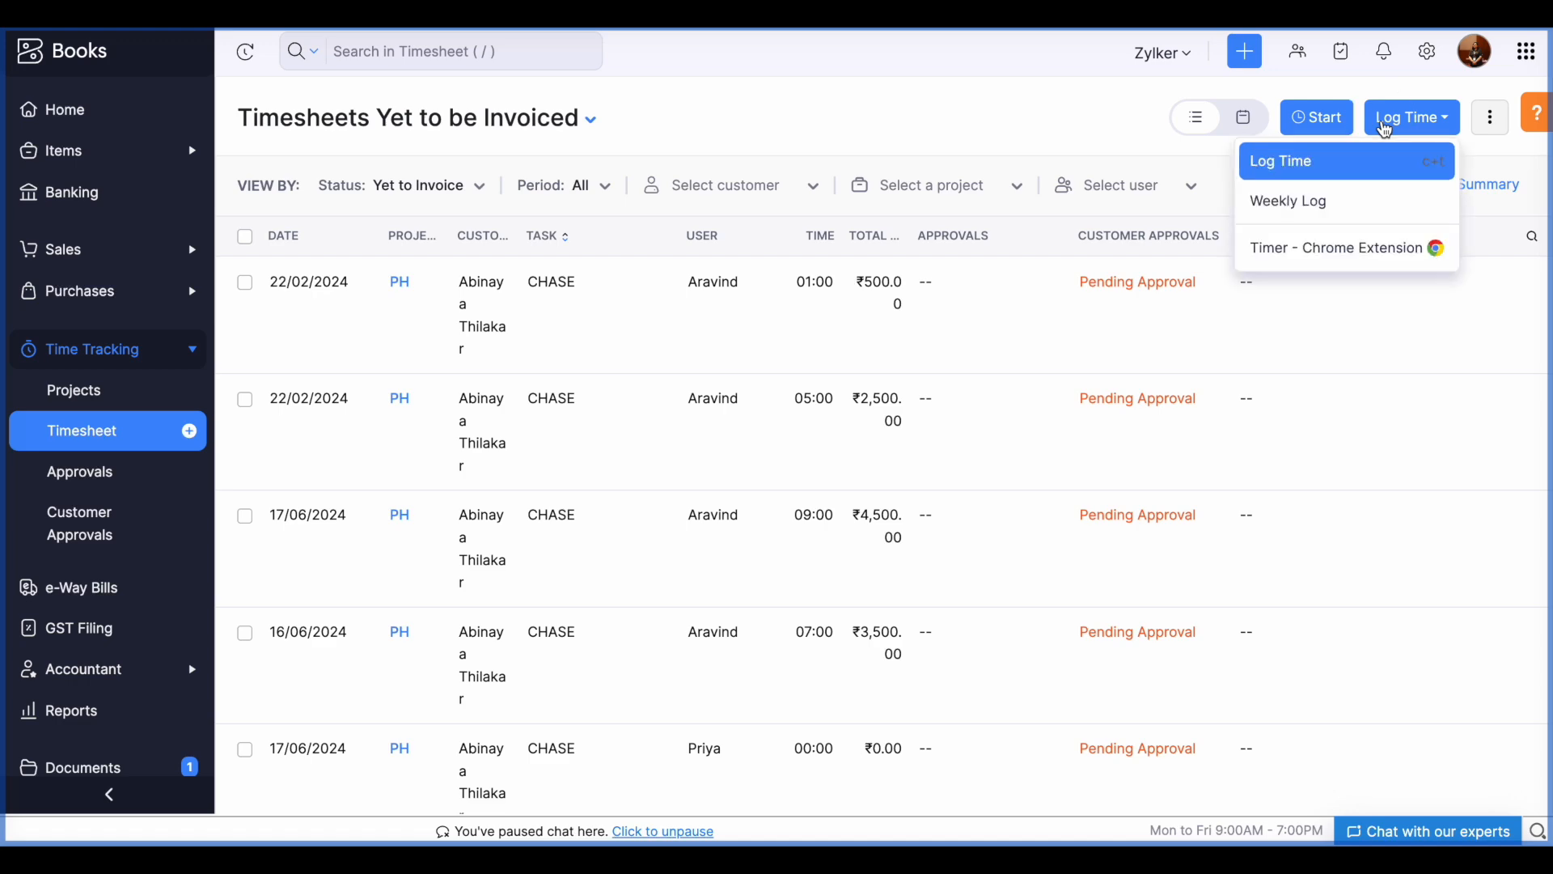
pyautogui.click(1353, 164)
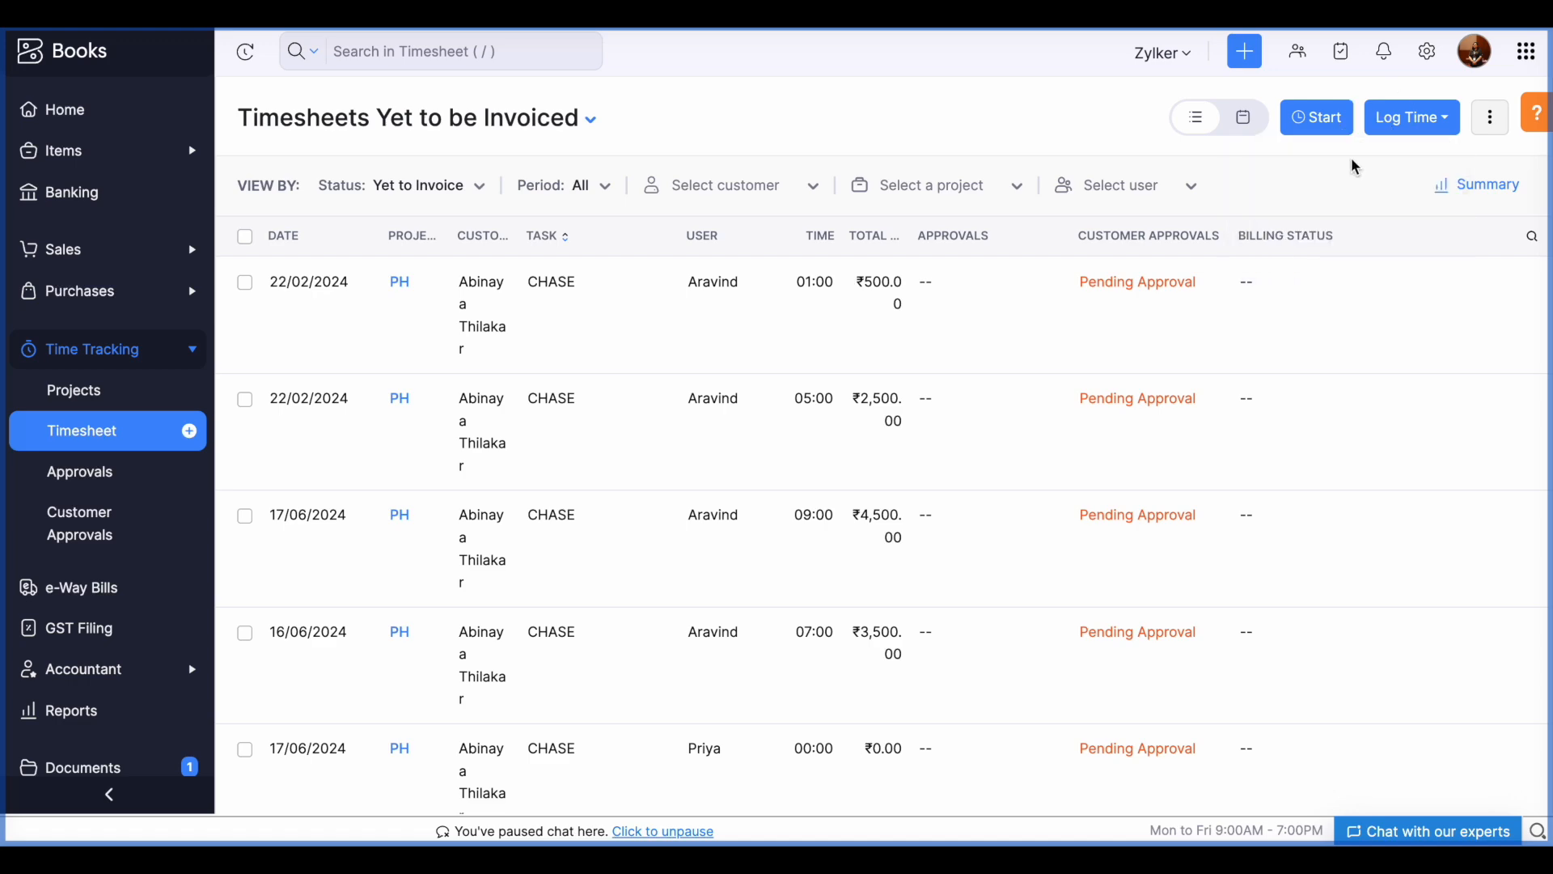
pyautogui.scroll(-1, 848, 431)
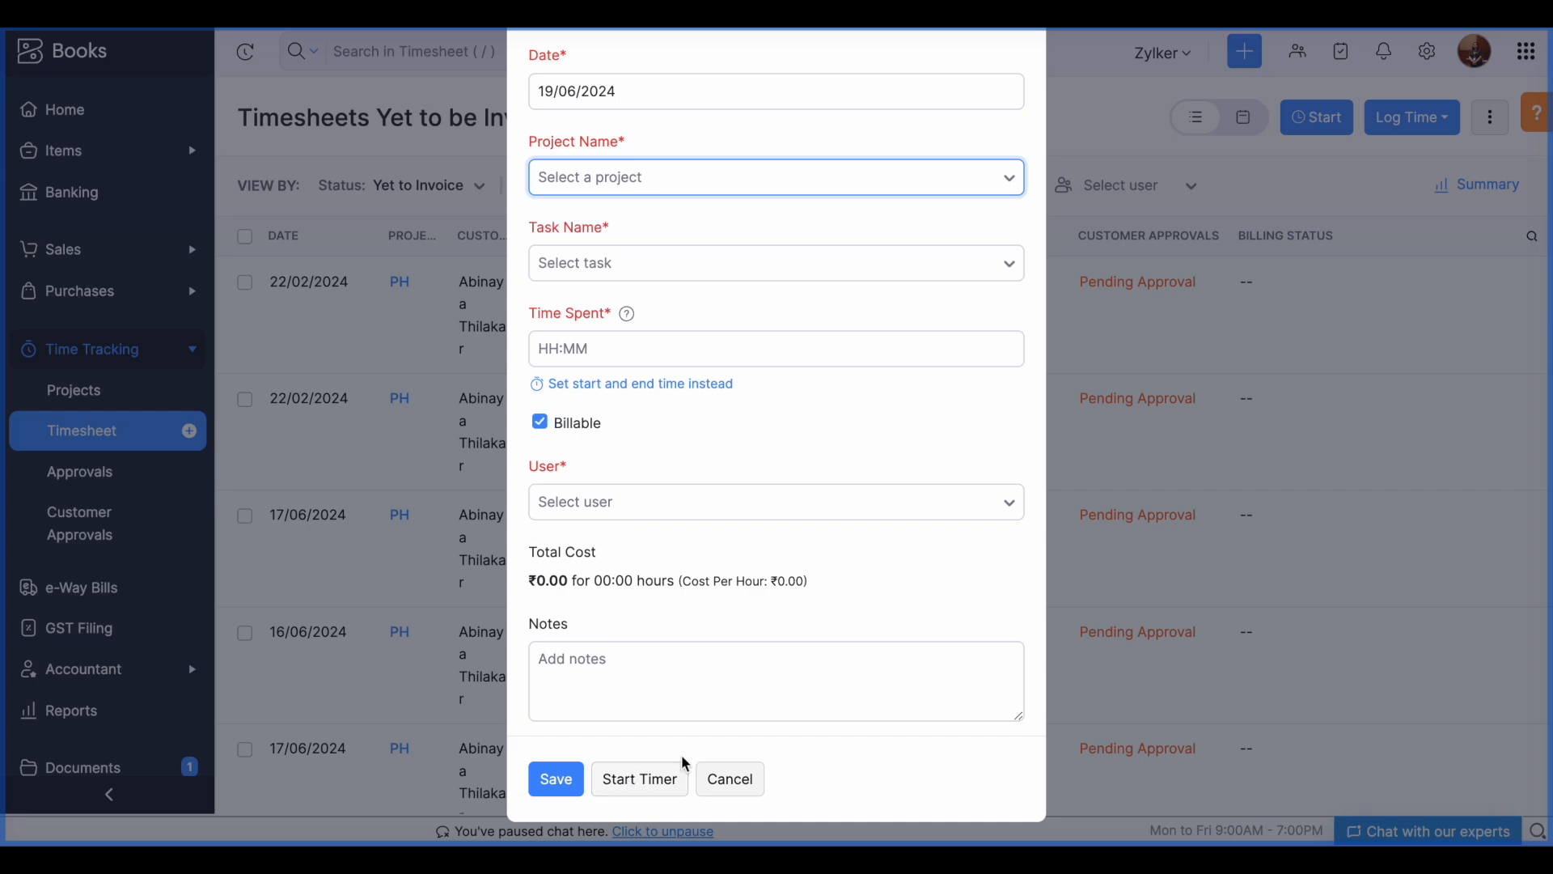
pyautogui.scroll(1, 684, 765)
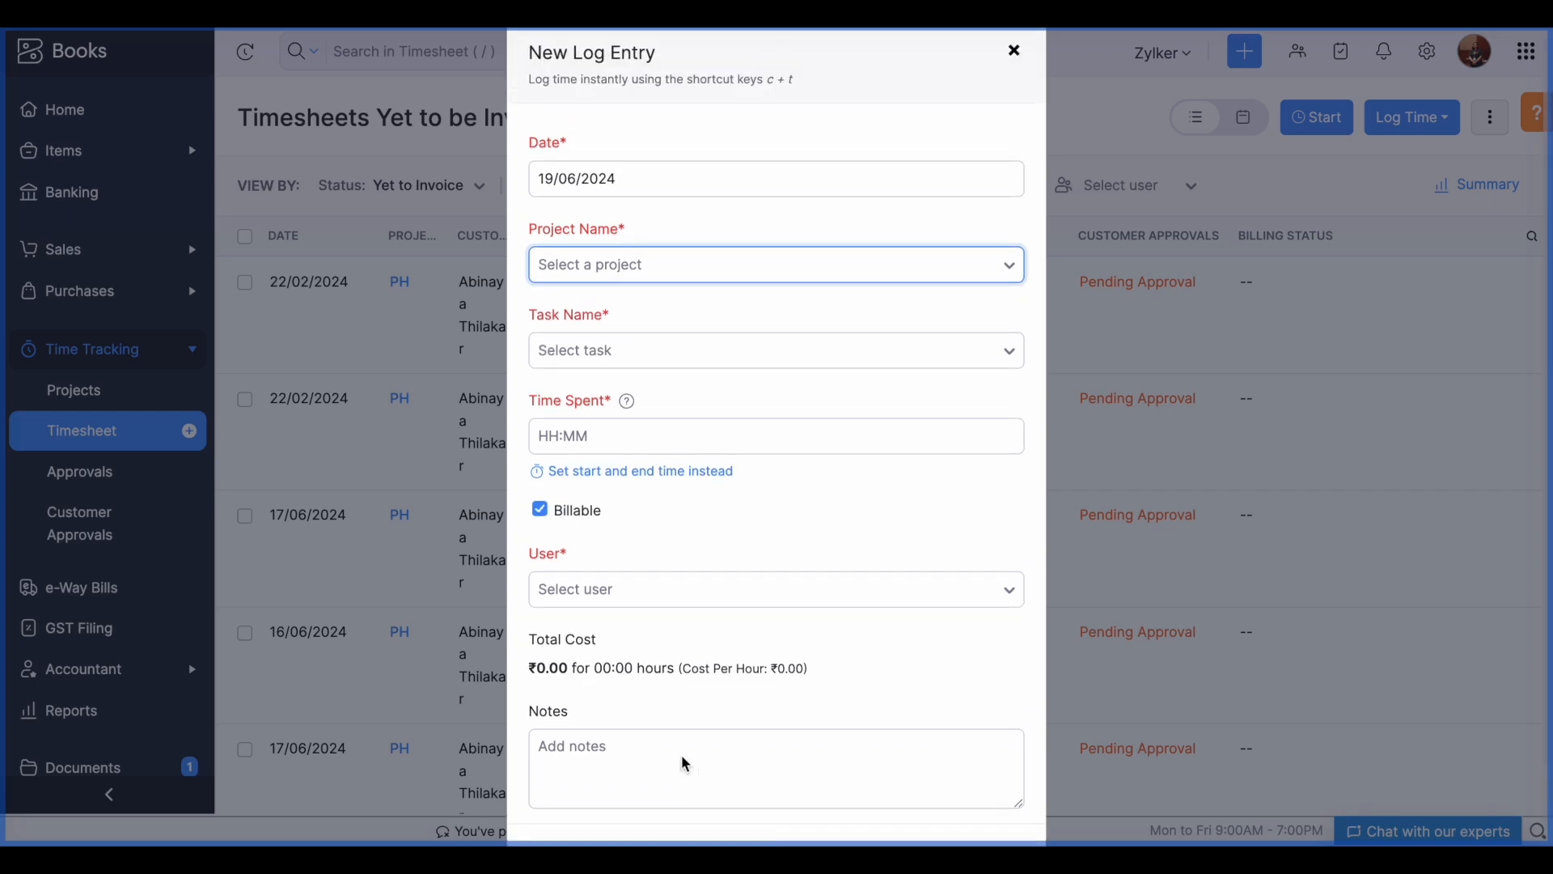
pyautogui.click(1015, 51)
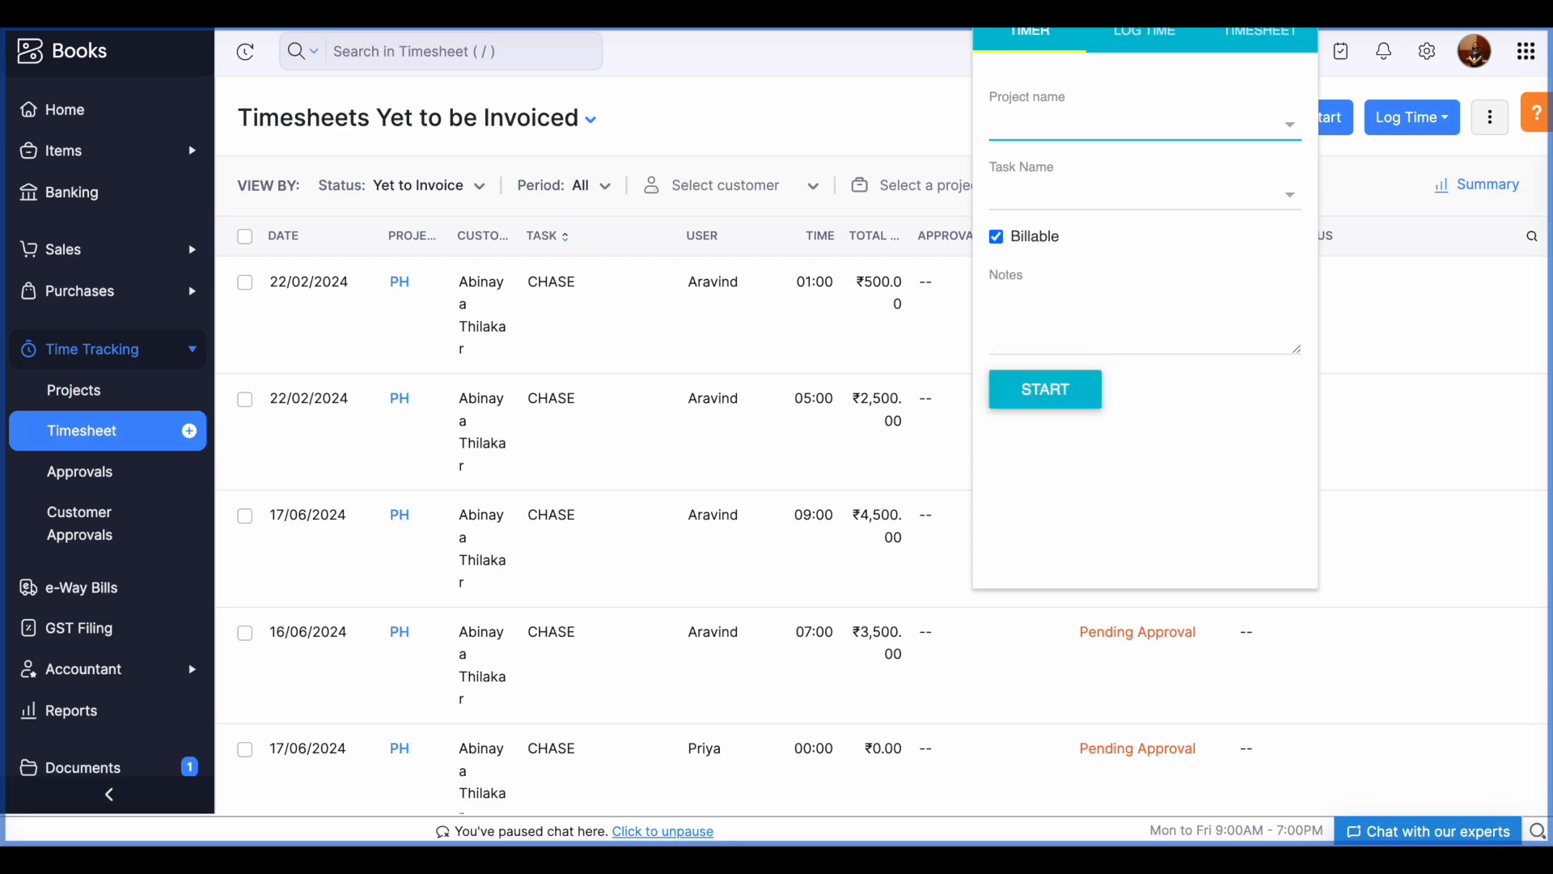
# - Review the timer extension's time logging form and recent time entries, and return to the projects list
pyautogui.click(1145, 42)
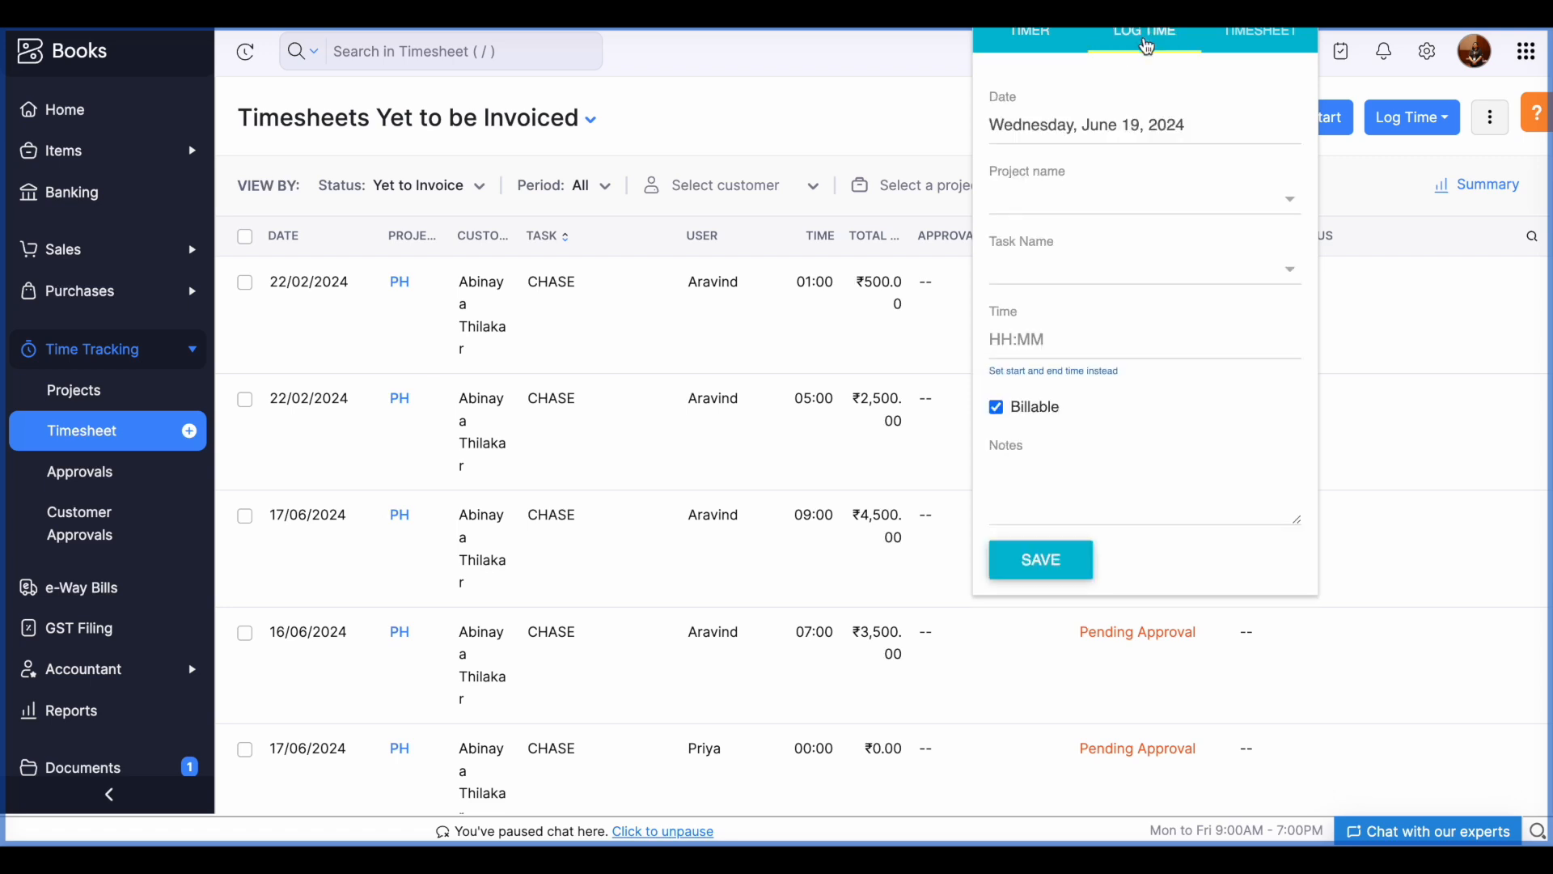
pyautogui.click(1272, 42)
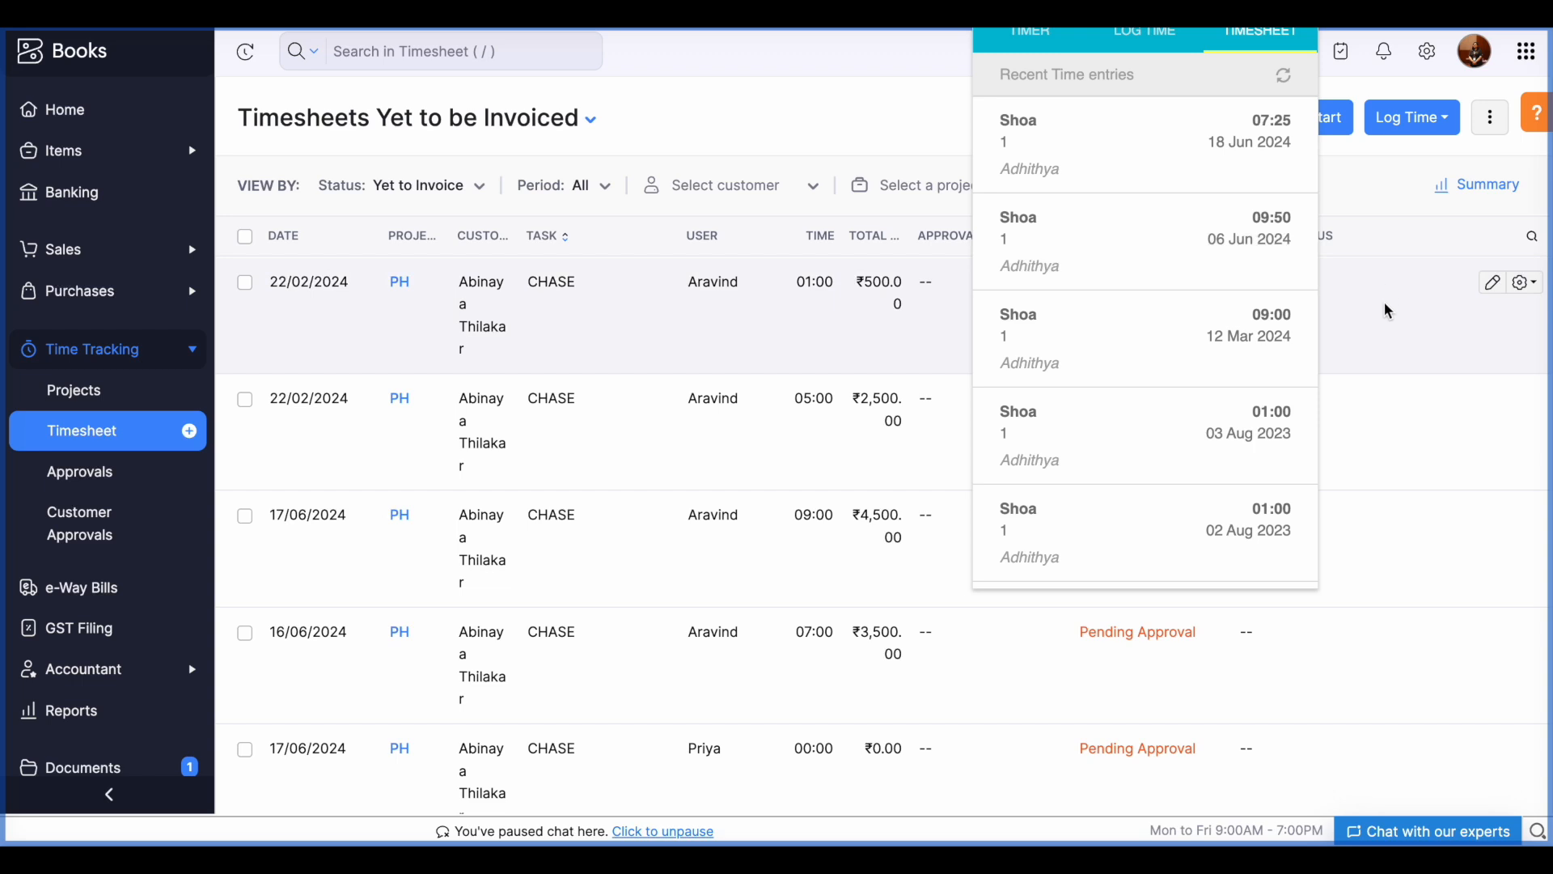
pyautogui.click(1386, 302)
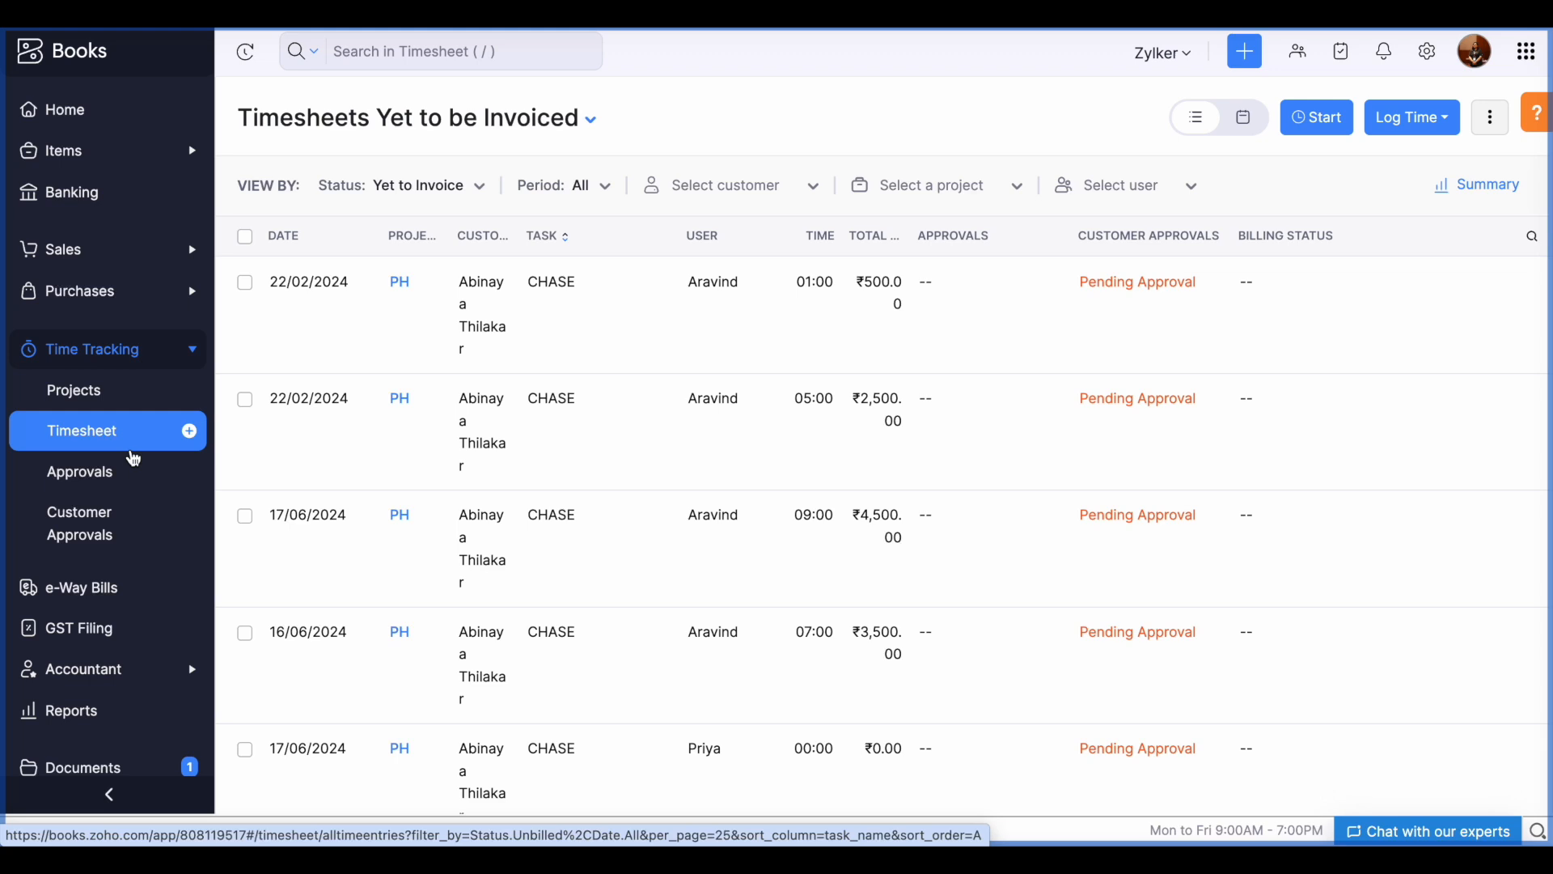
pyautogui.click(116, 403)
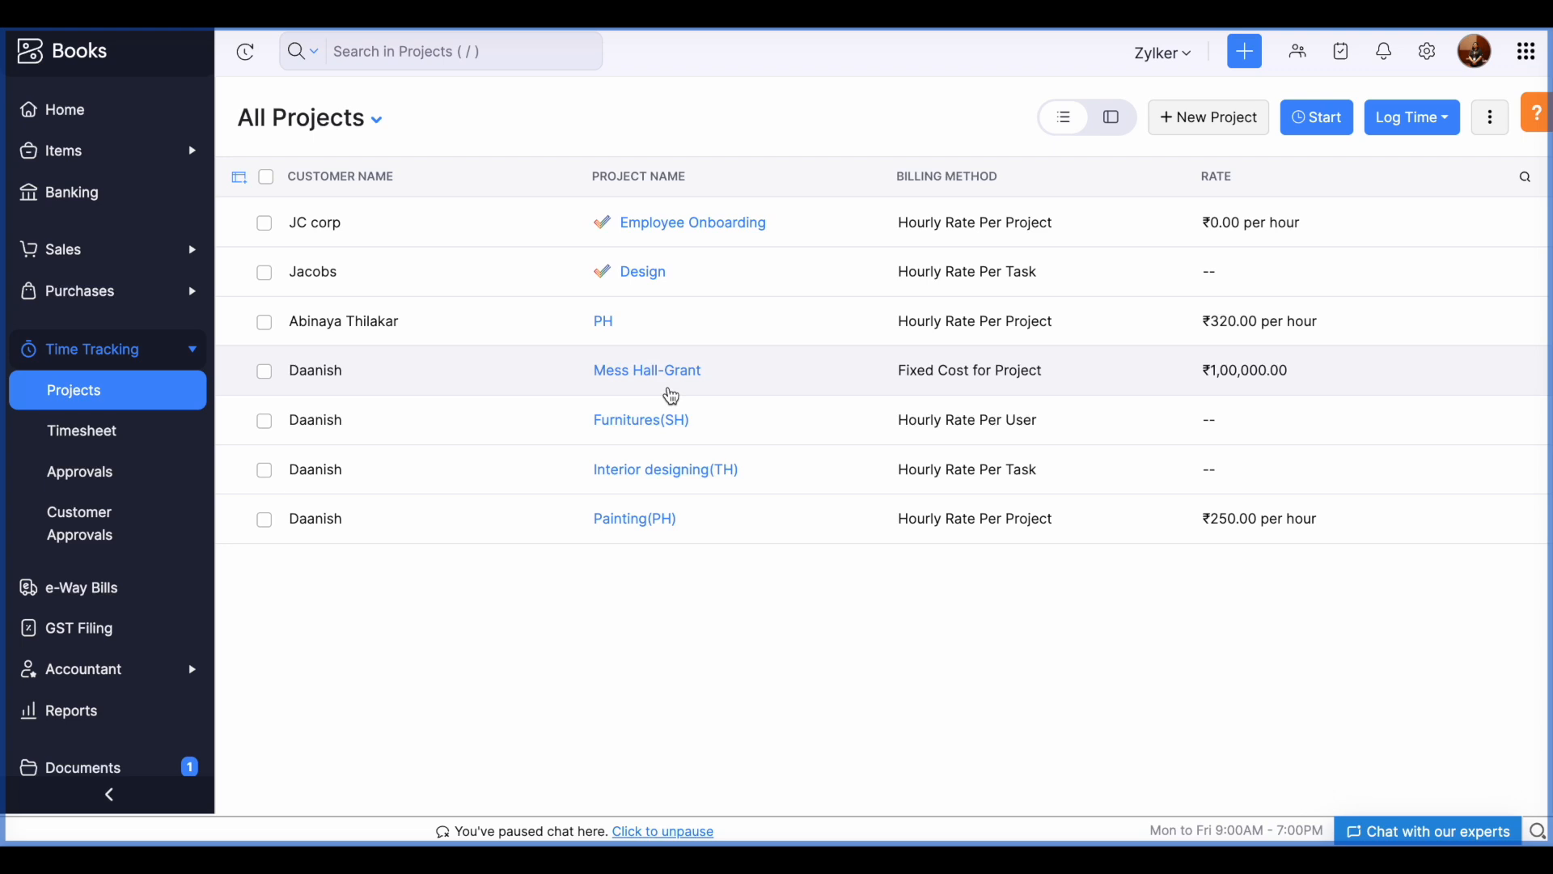
# - Review the customer approval, time entry approval and project approver settings in the Furnitures(SH) project's edit form and close it without saving
pyautogui.click(669, 420)
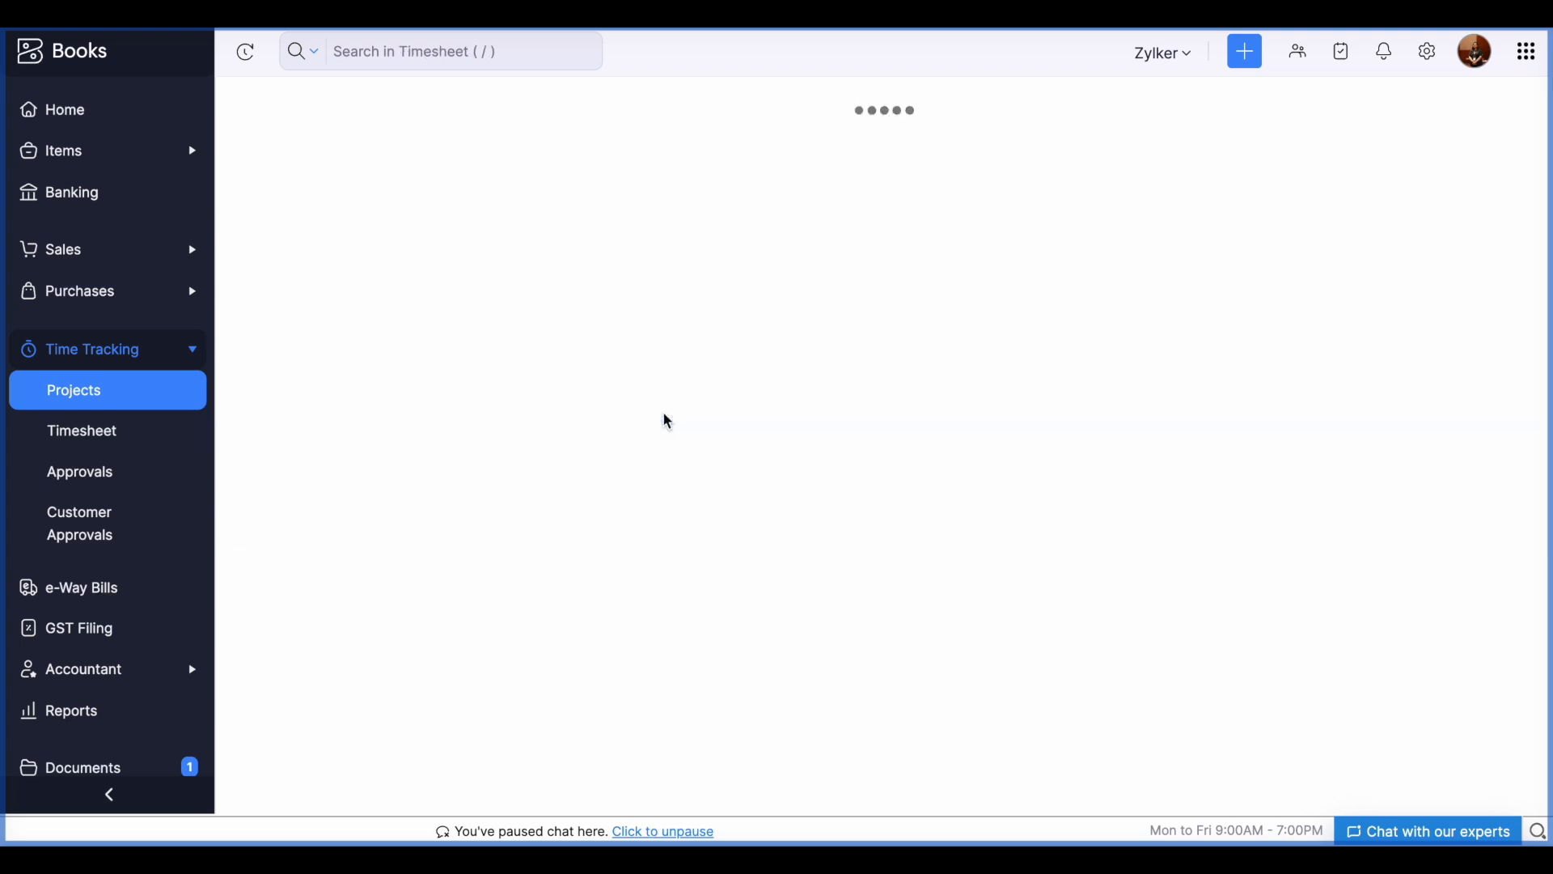
pyautogui.click(1113, 111)
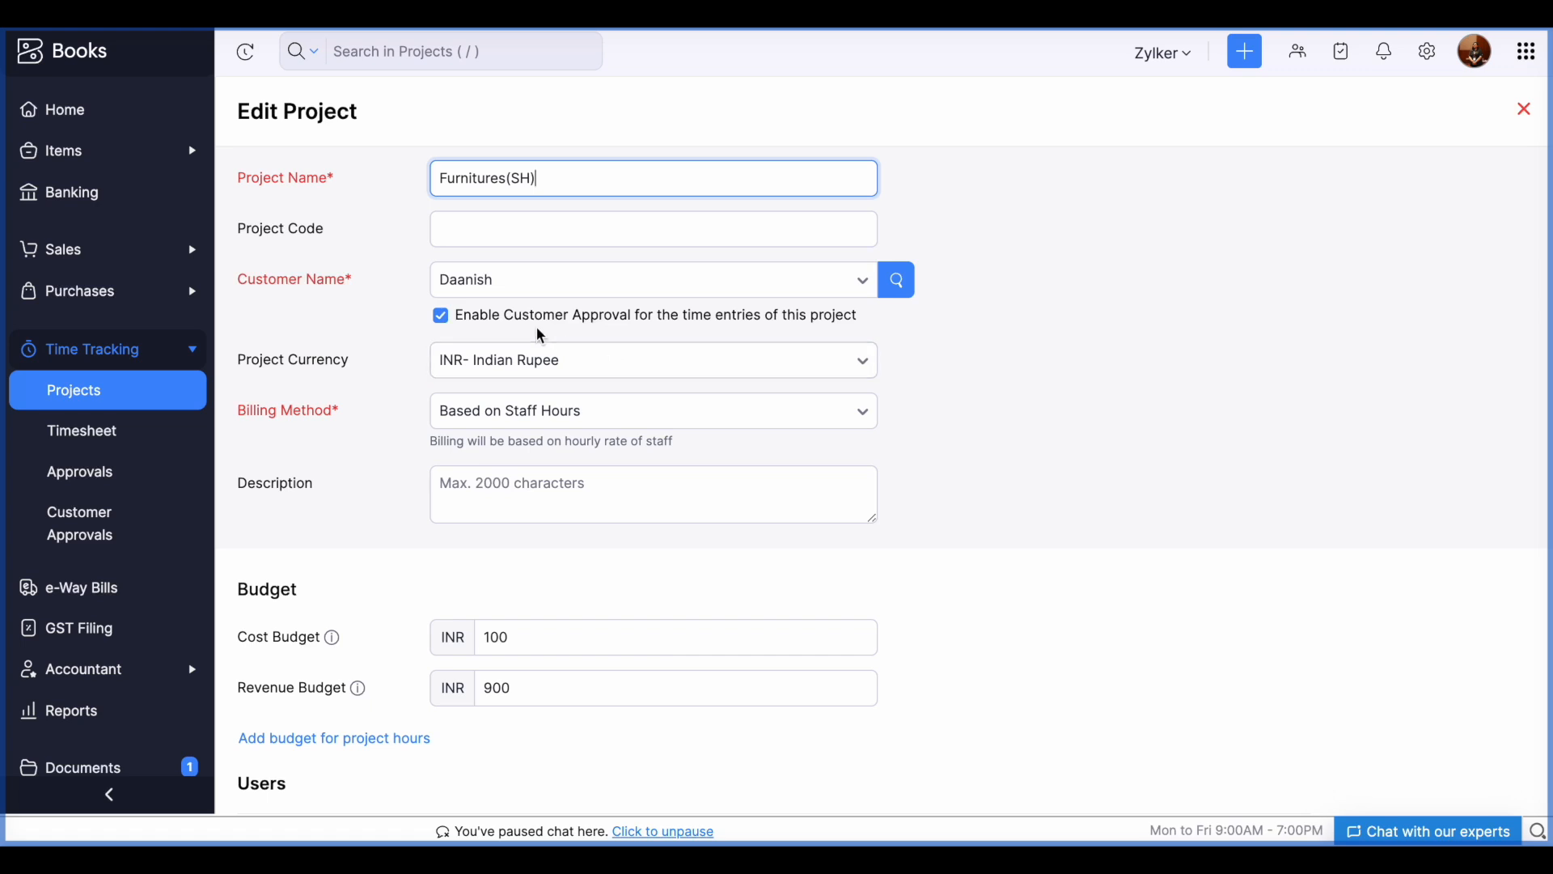
pyautogui.scroll(-2, 723, 473)
pyautogui.scroll(-5, 715, 490)
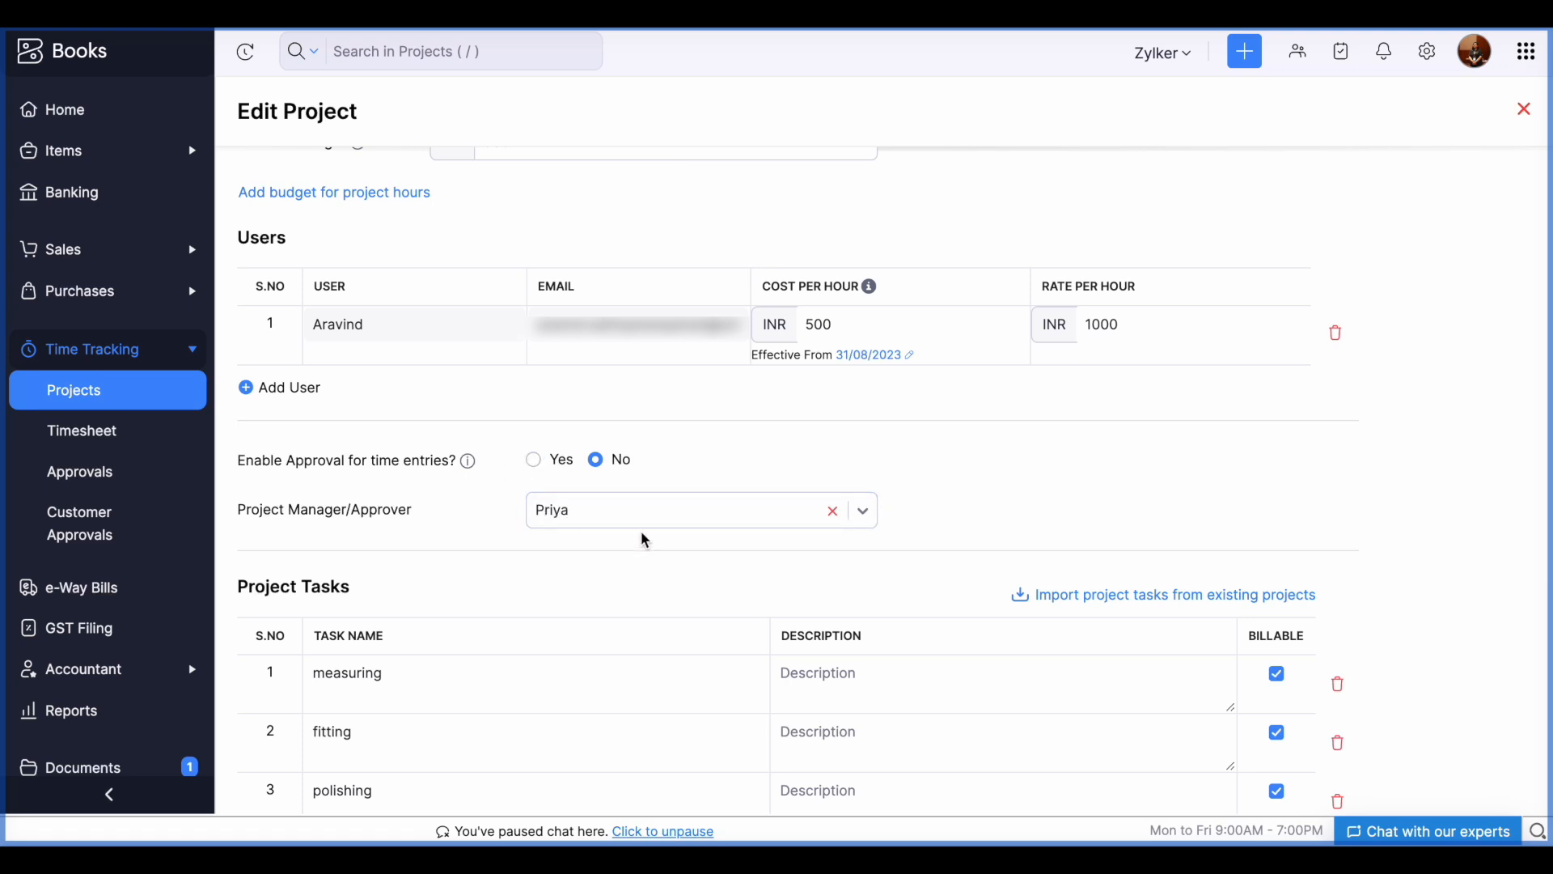
pyautogui.scroll(7, 641, 530)
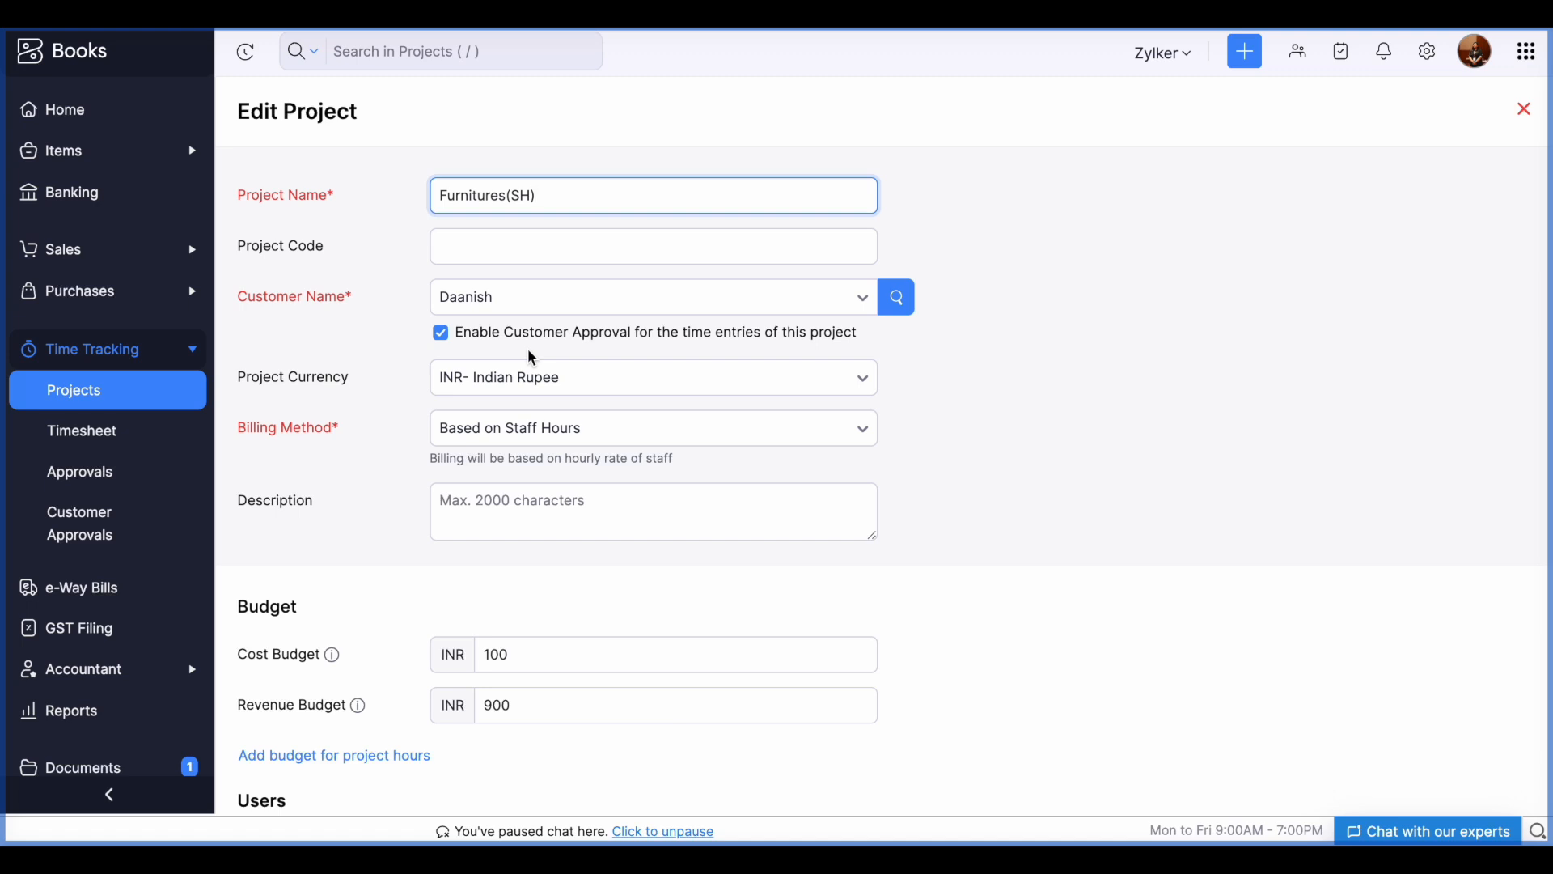
pyautogui.click(1526, 110)
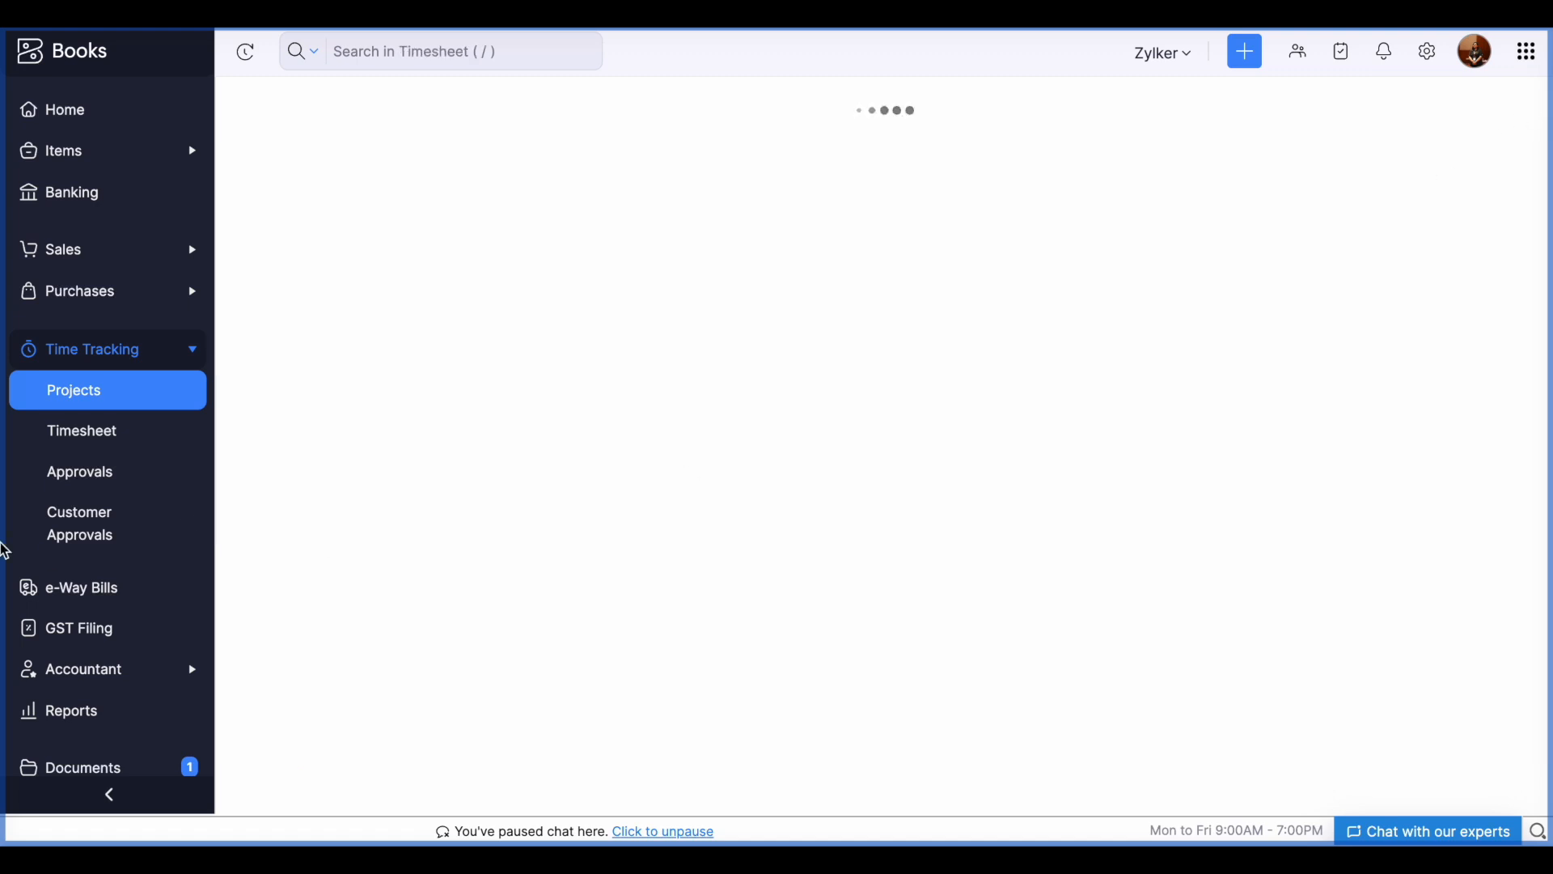
# - Review the new timesheet approval form with the Painting(PH) project selected and cancel it without saving
pyautogui.click(114, 469)
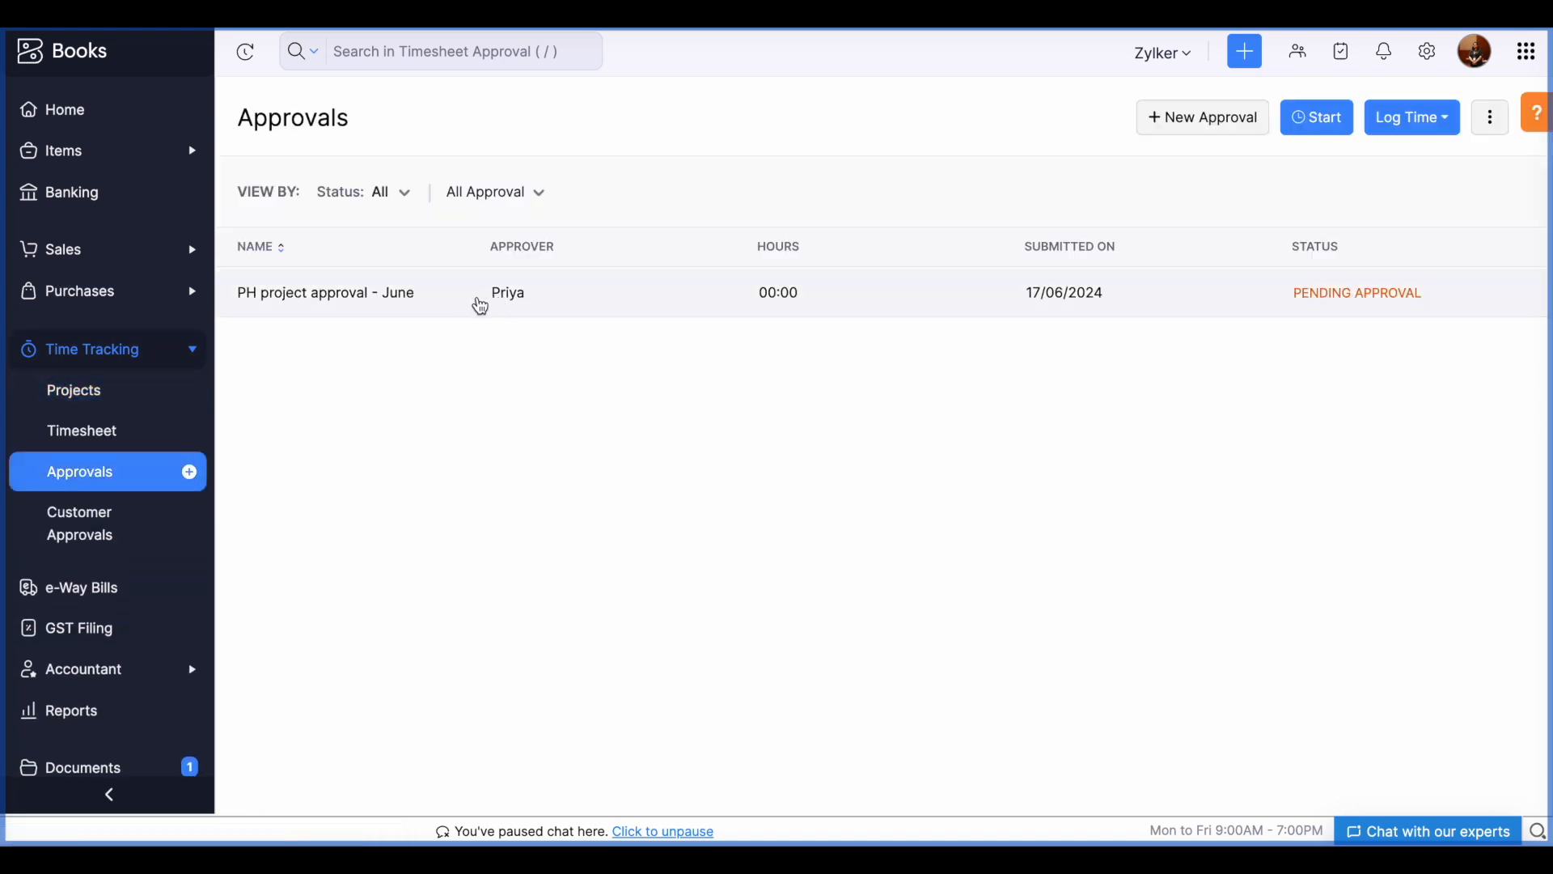
pyautogui.click(1220, 130)
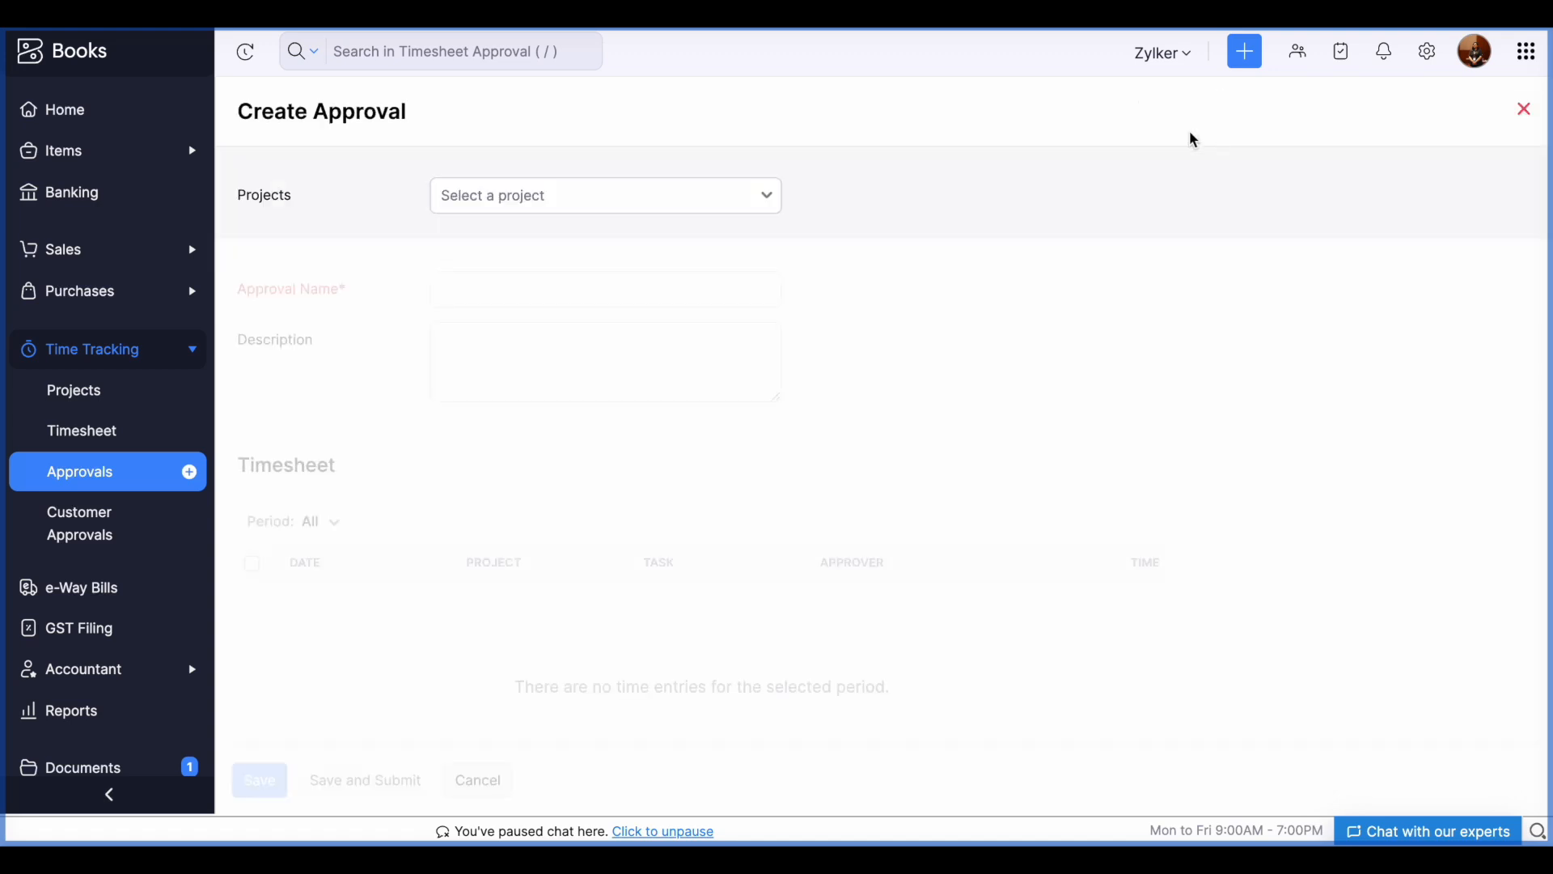
pyautogui.click(564, 201)
pyautogui.click(545, 287)
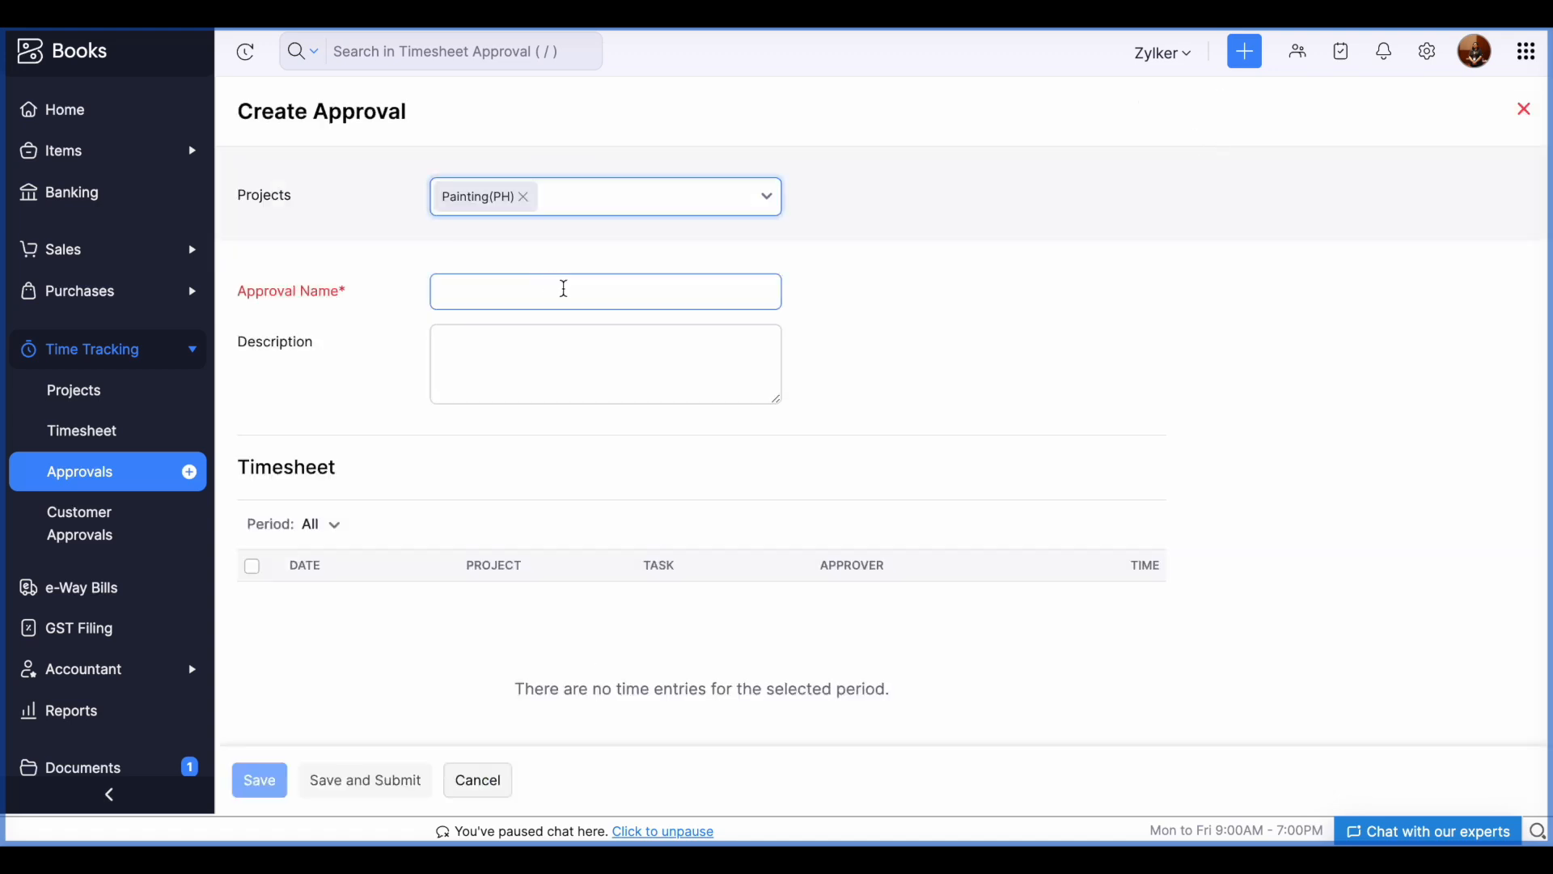
pyautogui.click(545, 289)
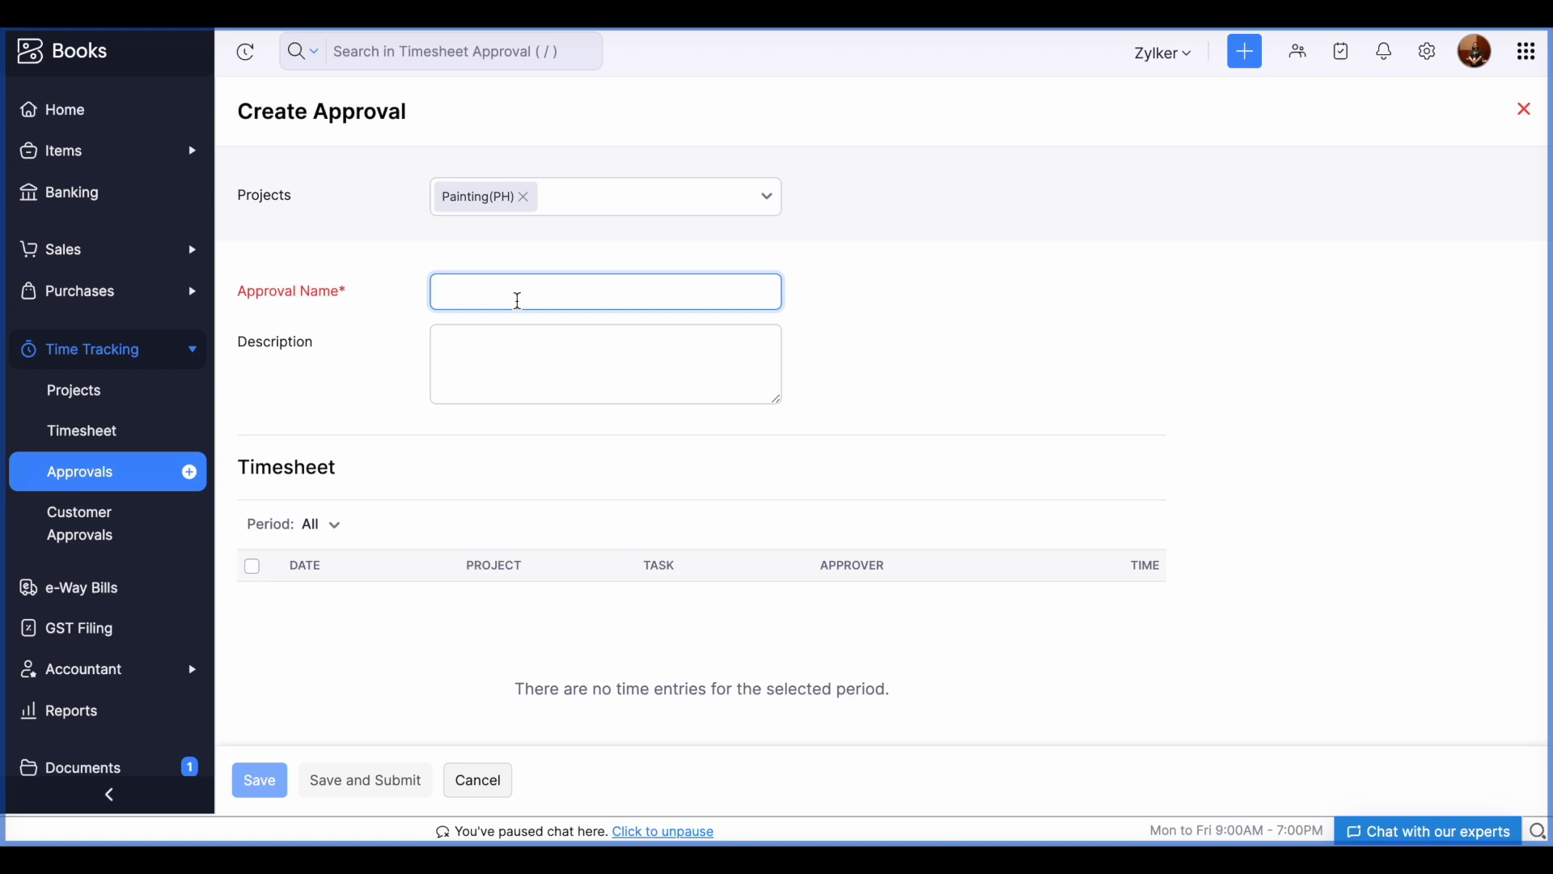
pyautogui.scroll(-1, 506, 545)
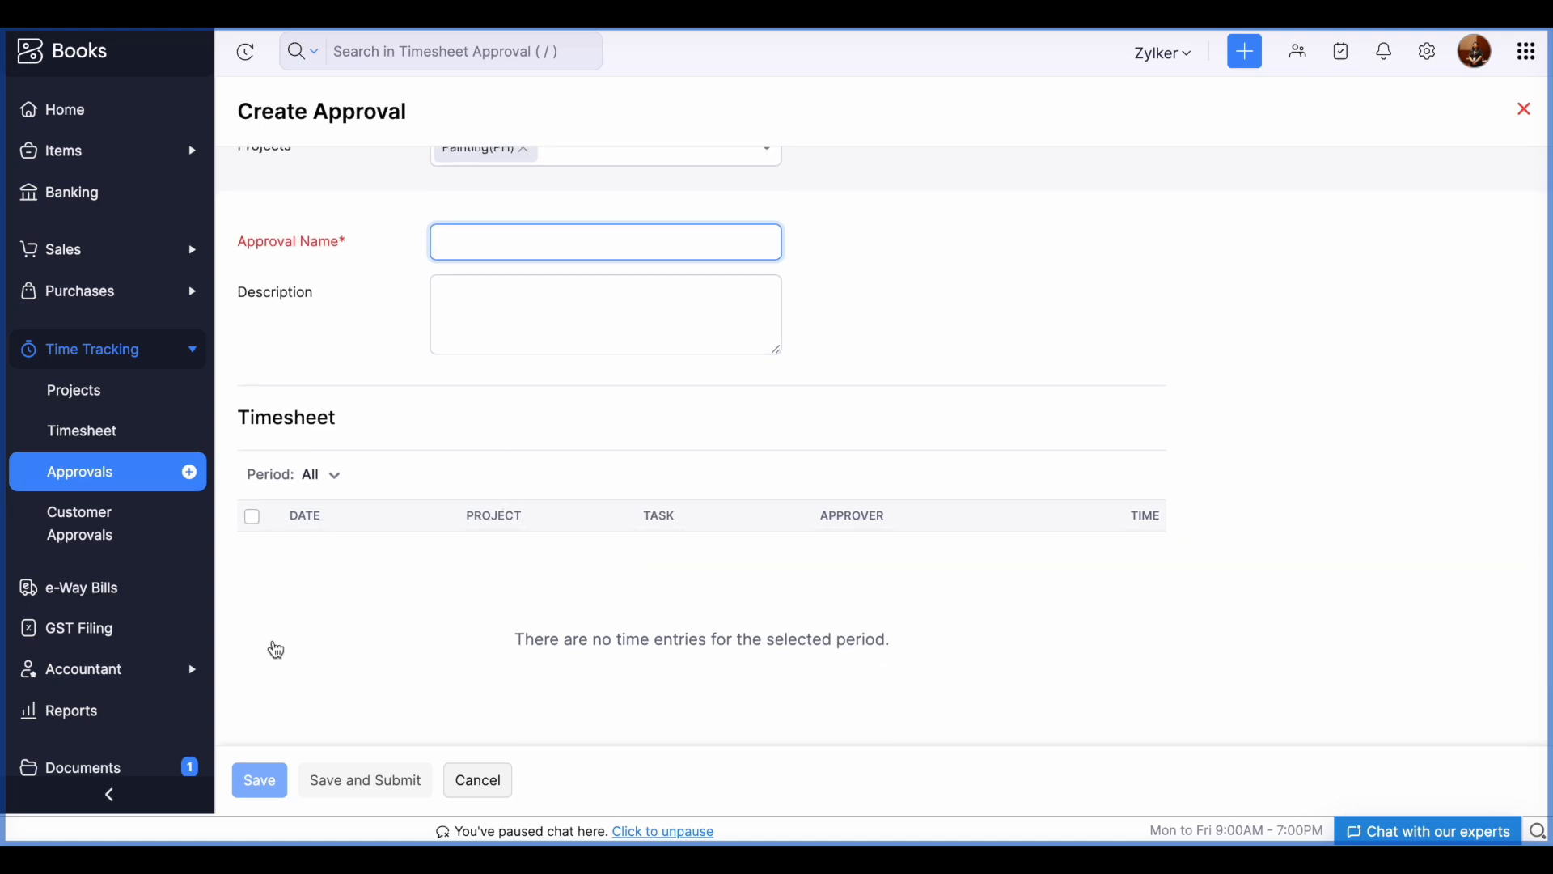
pyautogui.click(473, 781)
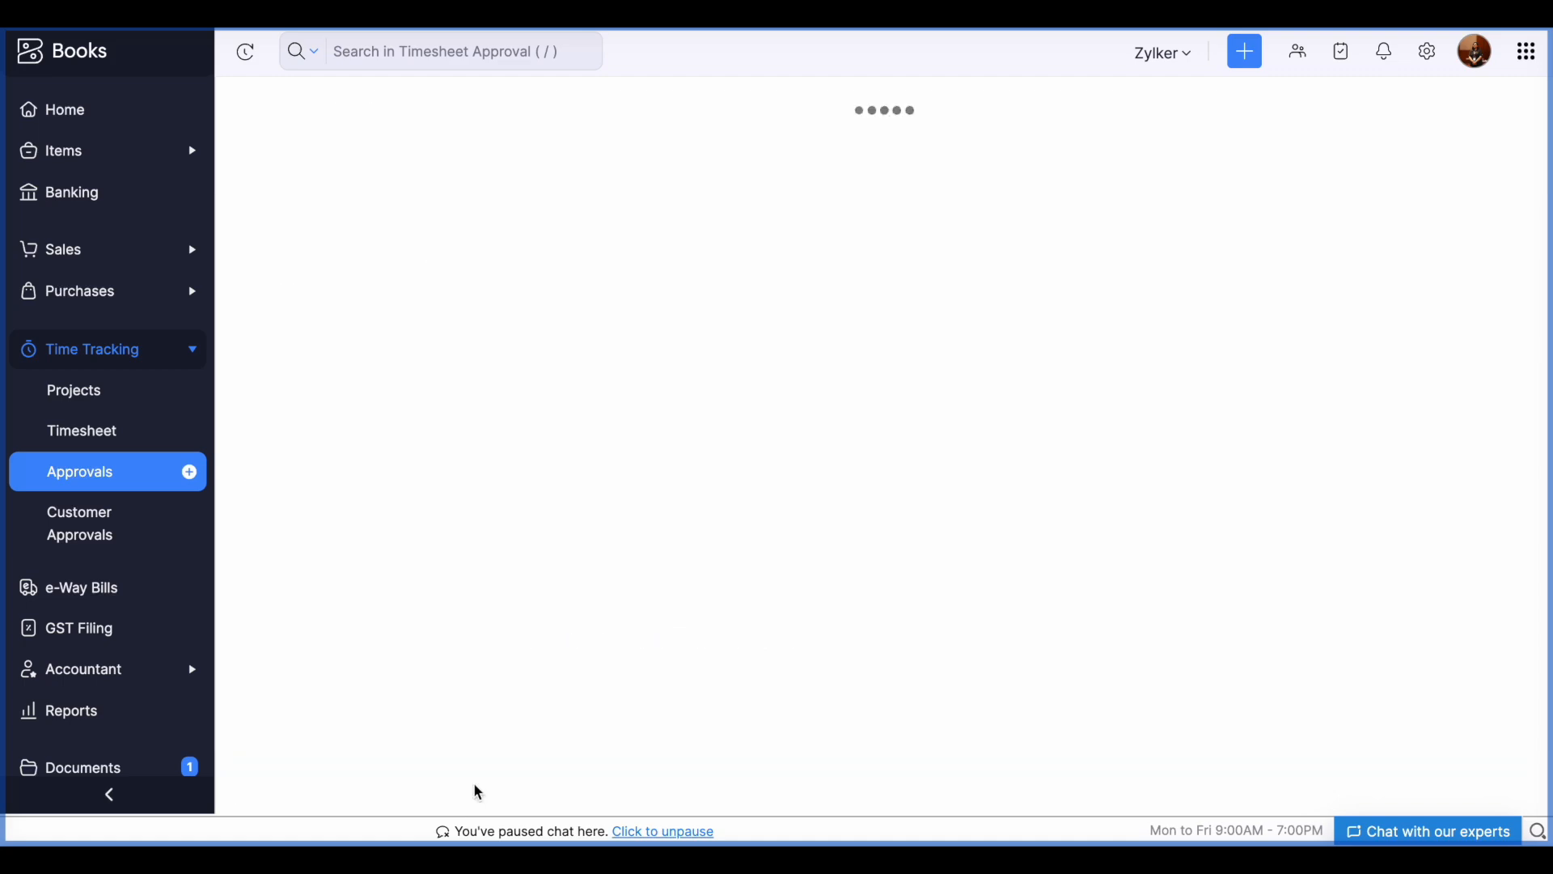
# - Review the PH project approval - June record and its name and description edit form, and close both without changes
pyautogui.click(1037, 296)
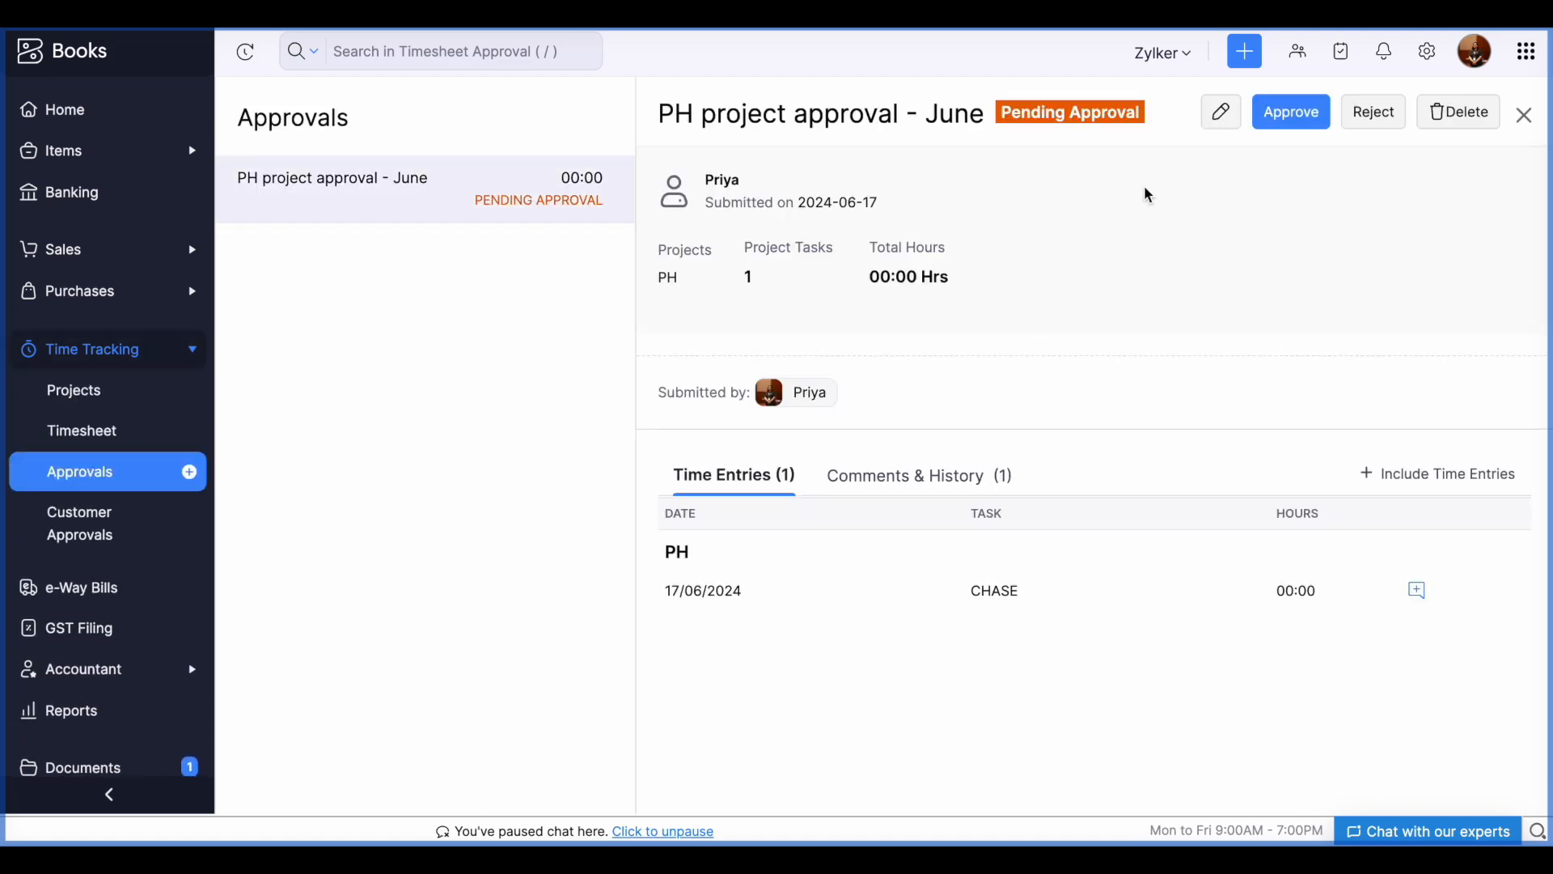
pyautogui.click(1222, 115)
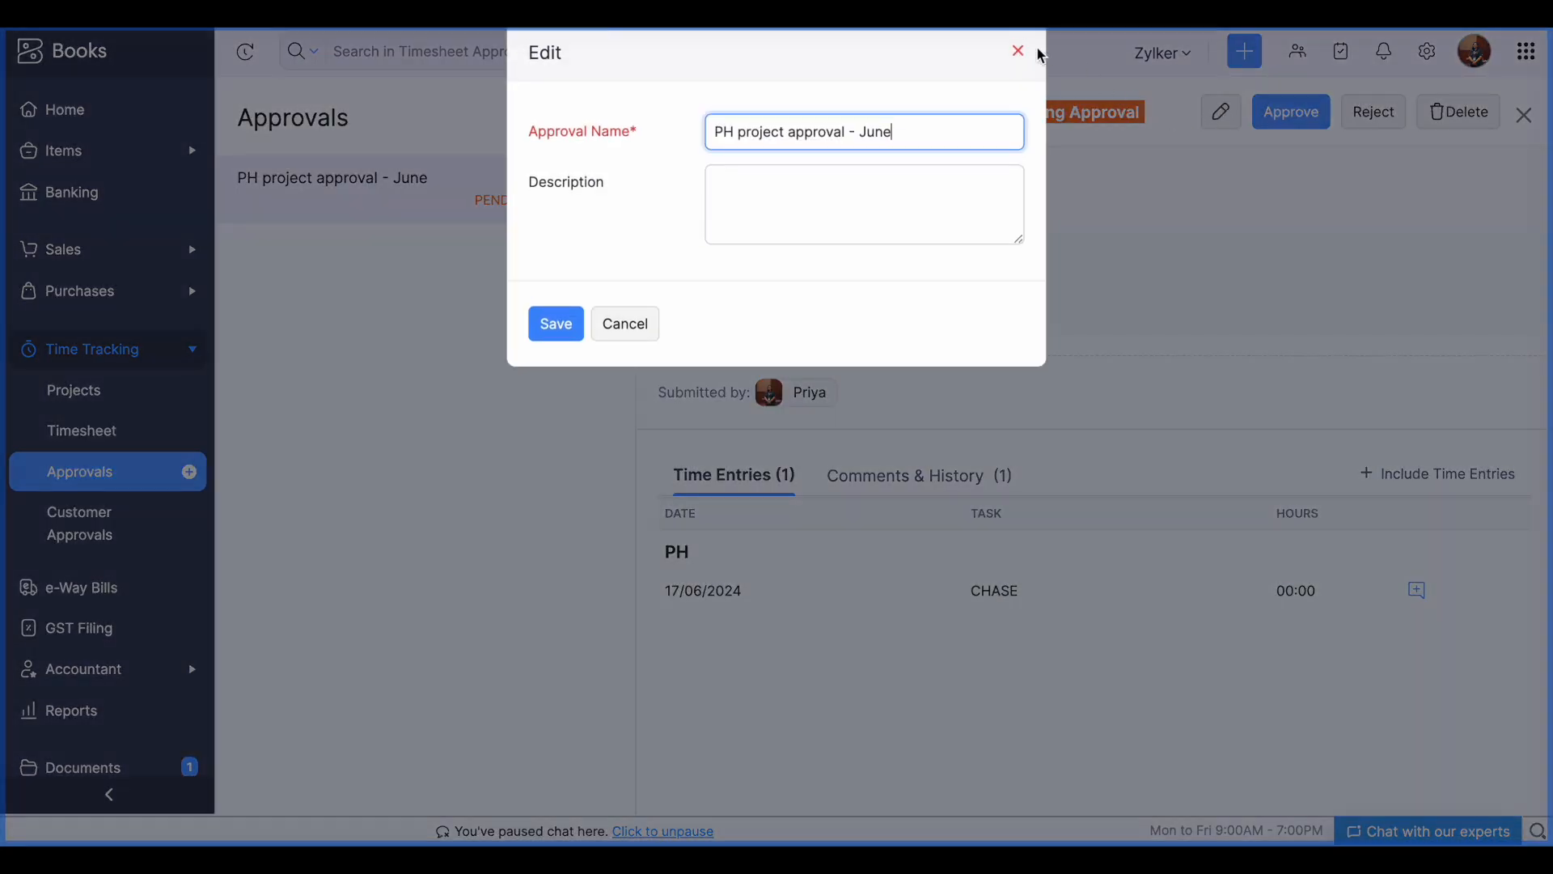
pyautogui.click(1020, 51)
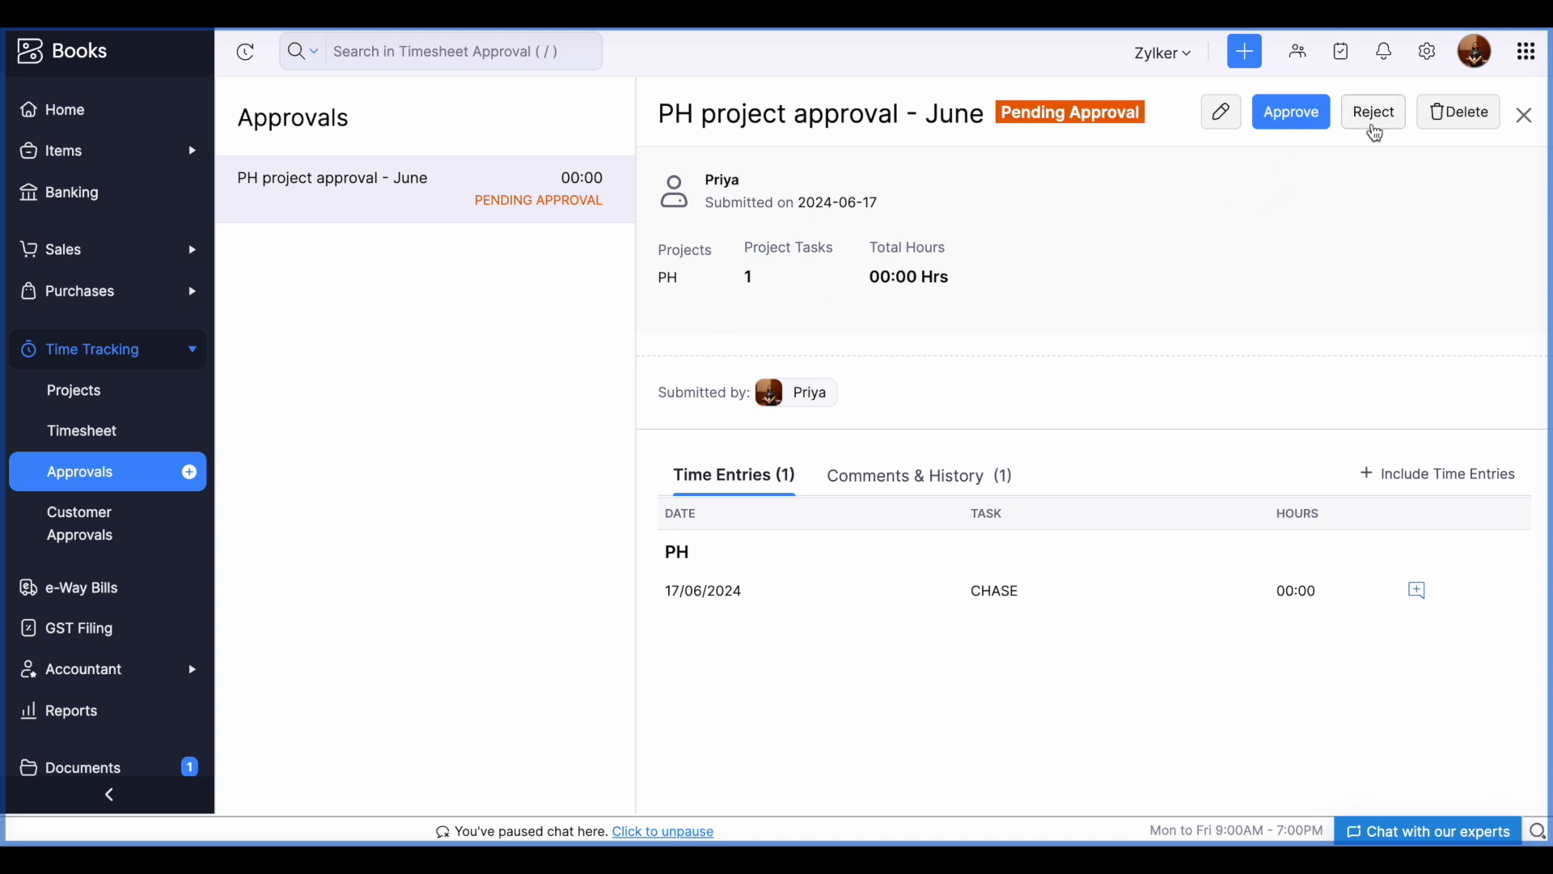
pyautogui.click(1529, 116)
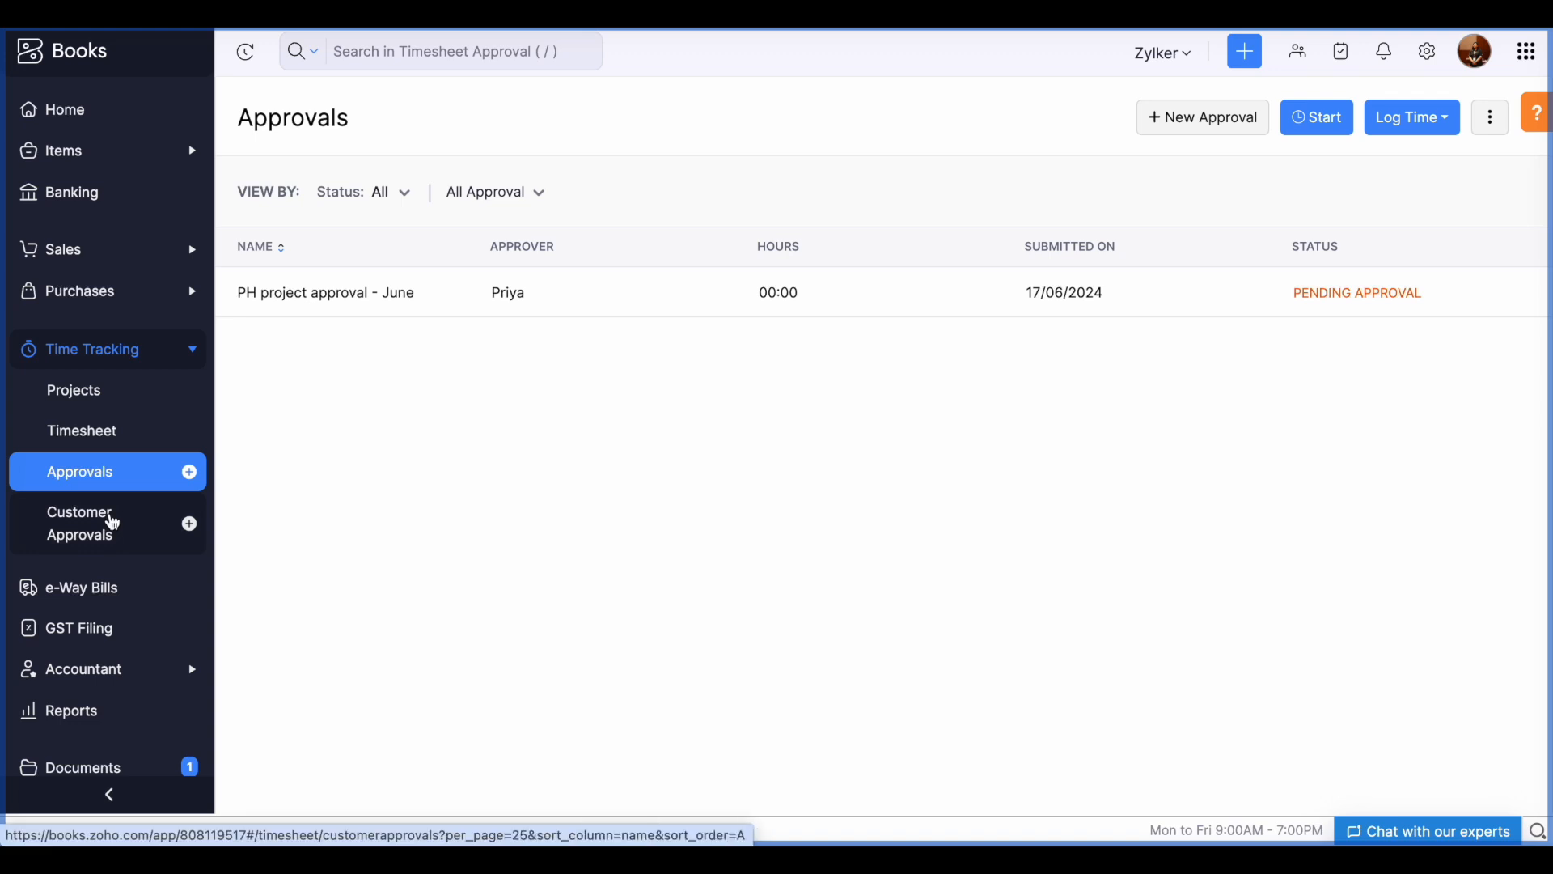
# - Check the customer approval option for time entries in the Furnitures(SH) project's edit form and close the project without saving
pyautogui.click(127, 402)
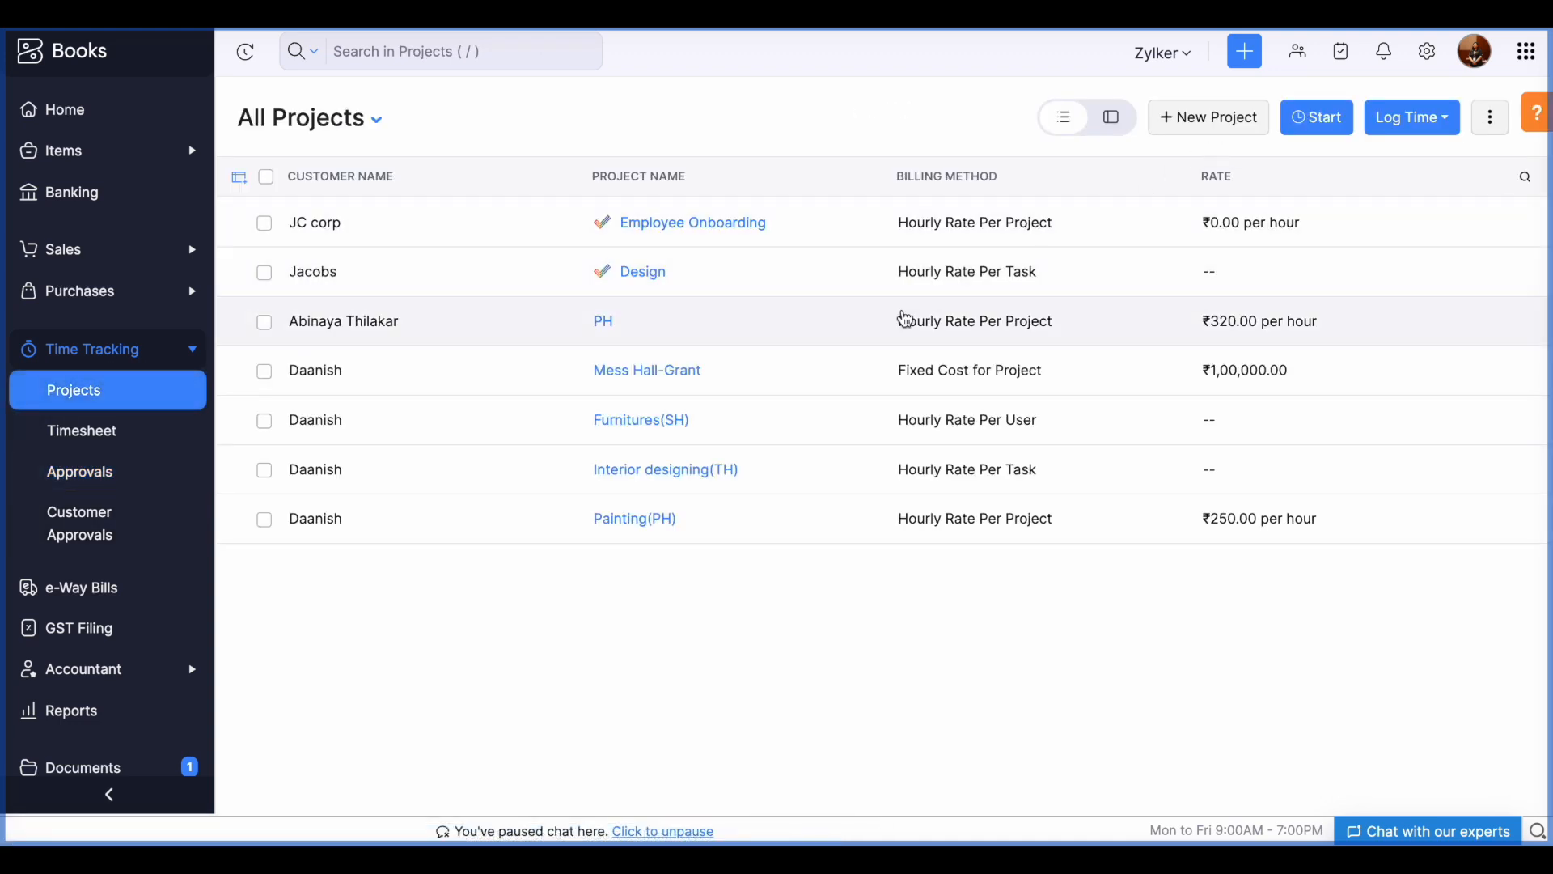
pyautogui.click(801, 370)
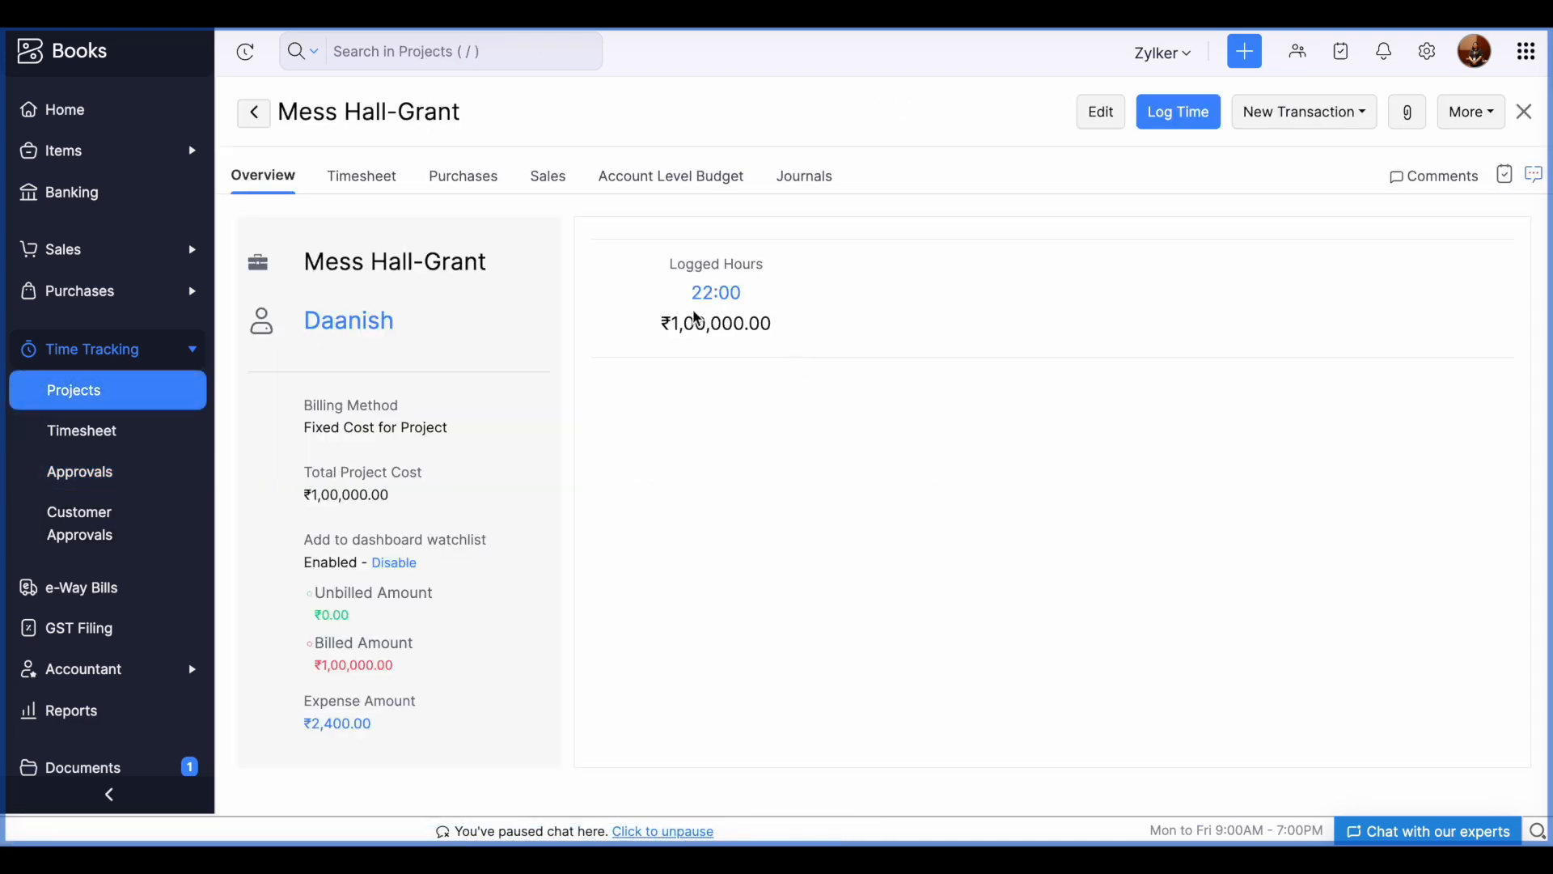
pyautogui.click(251, 109)
pyautogui.click(854, 422)
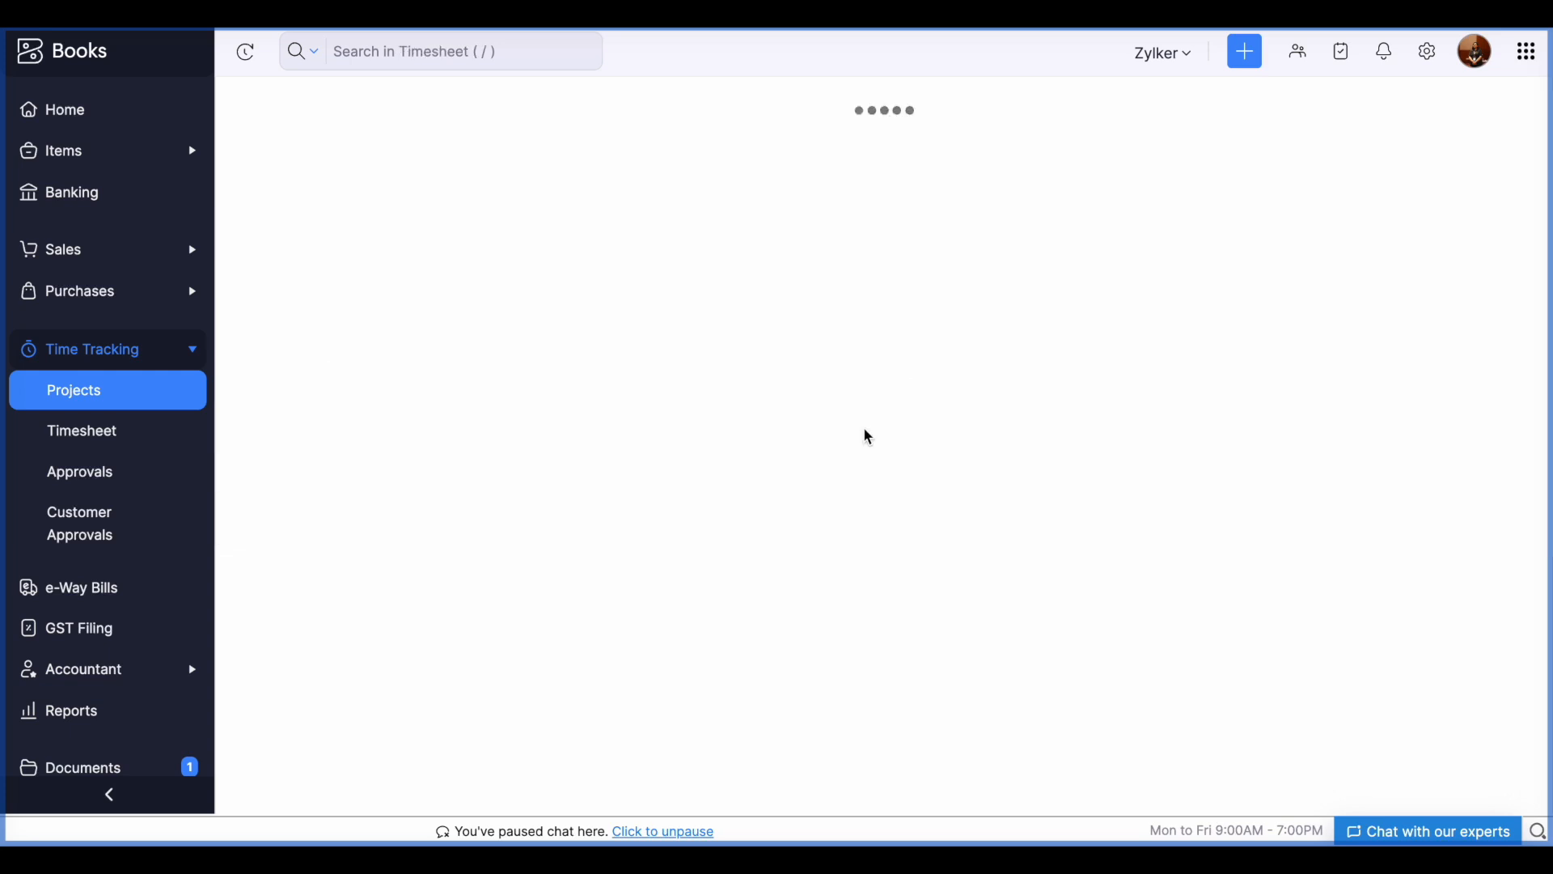
pyautogui.click(1109, 111)
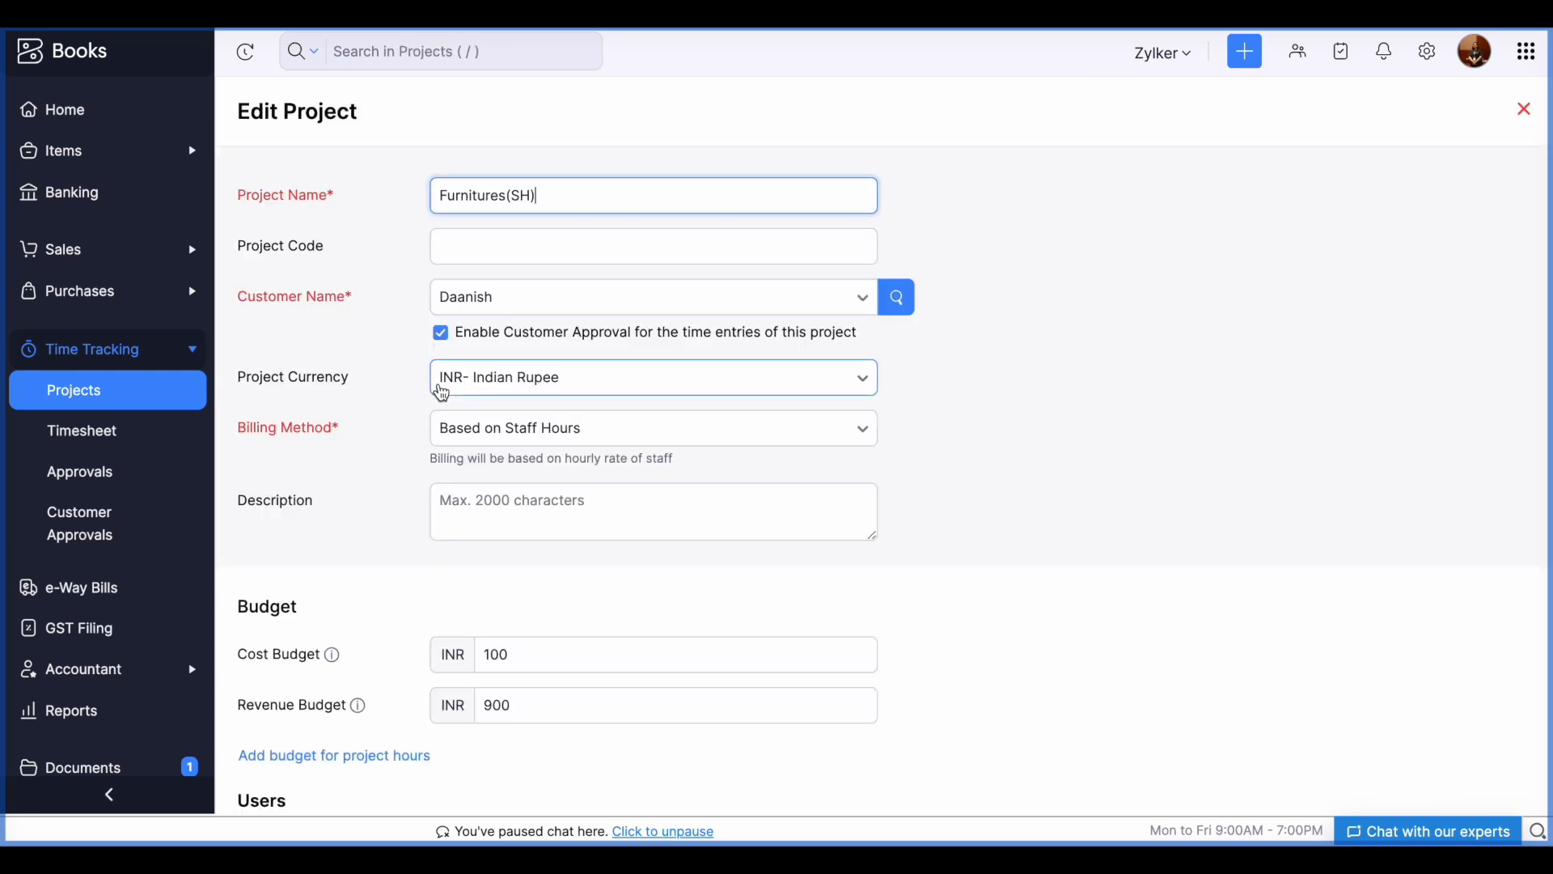
pyautogui.click(440, 332)
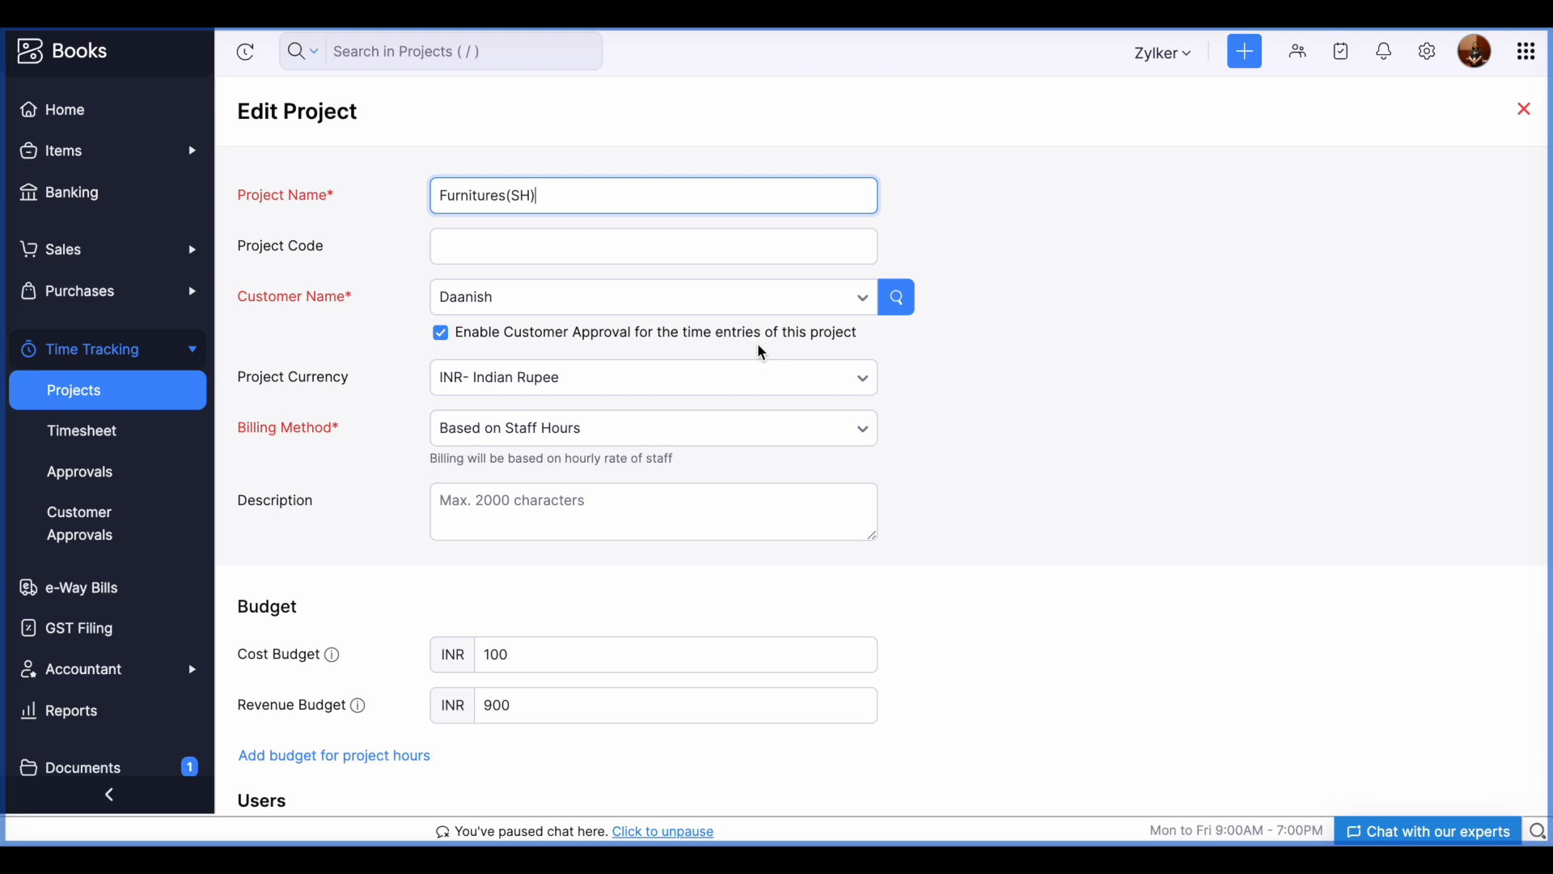
pyautogui.click(1524, 113)
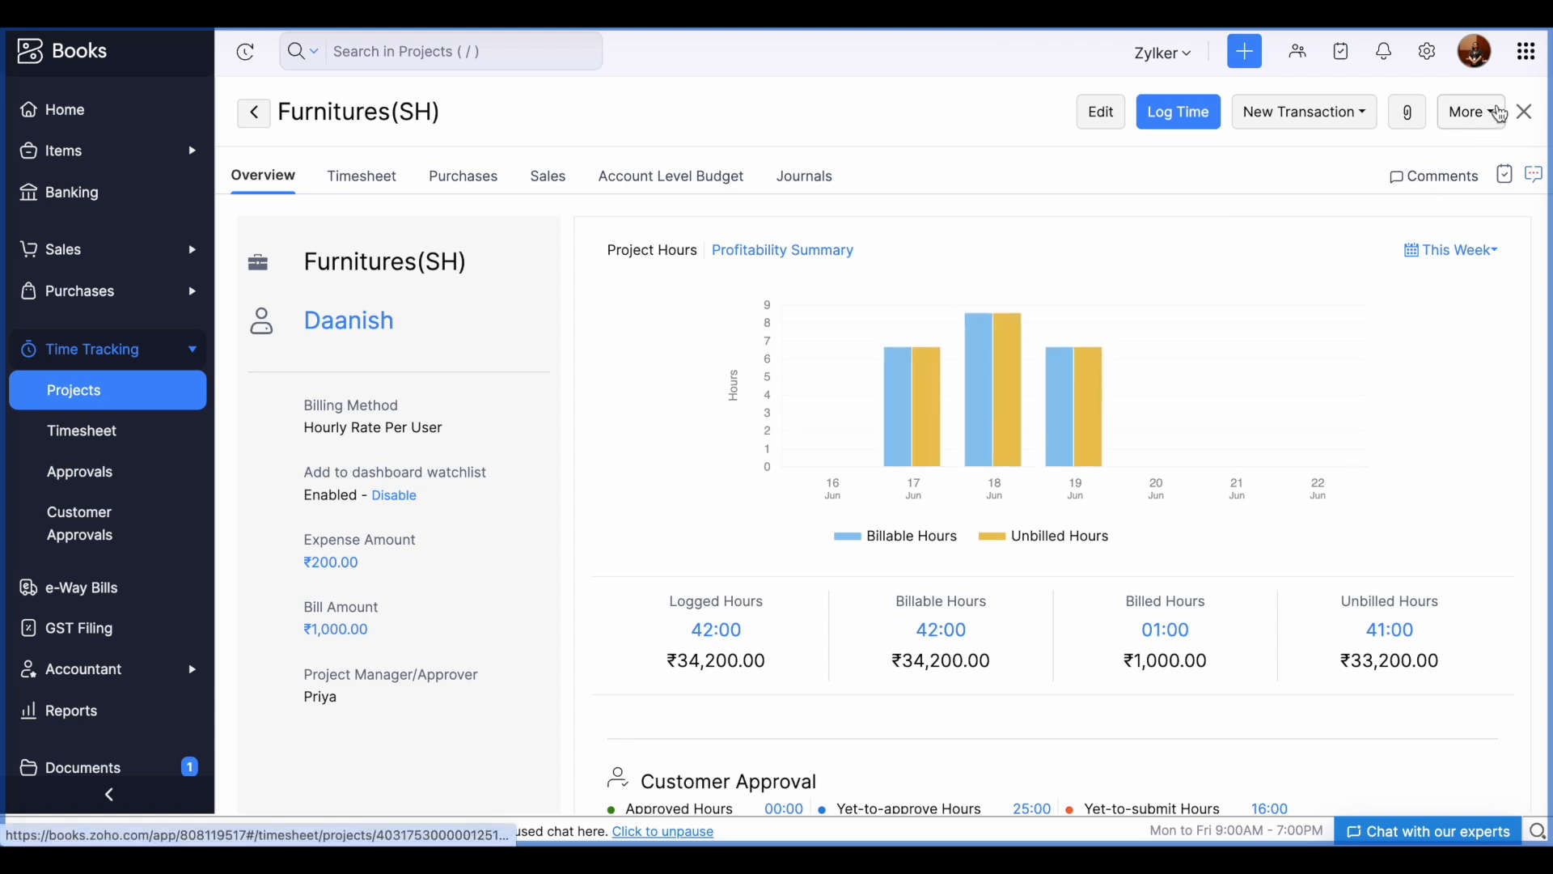
pyautogui.click(1525, 113)
# - Create a customer approval named Furniture project for the Furnitures(SH) customer, including both listed time entries, and submit it for approval
pyautogui.click(73, 526)
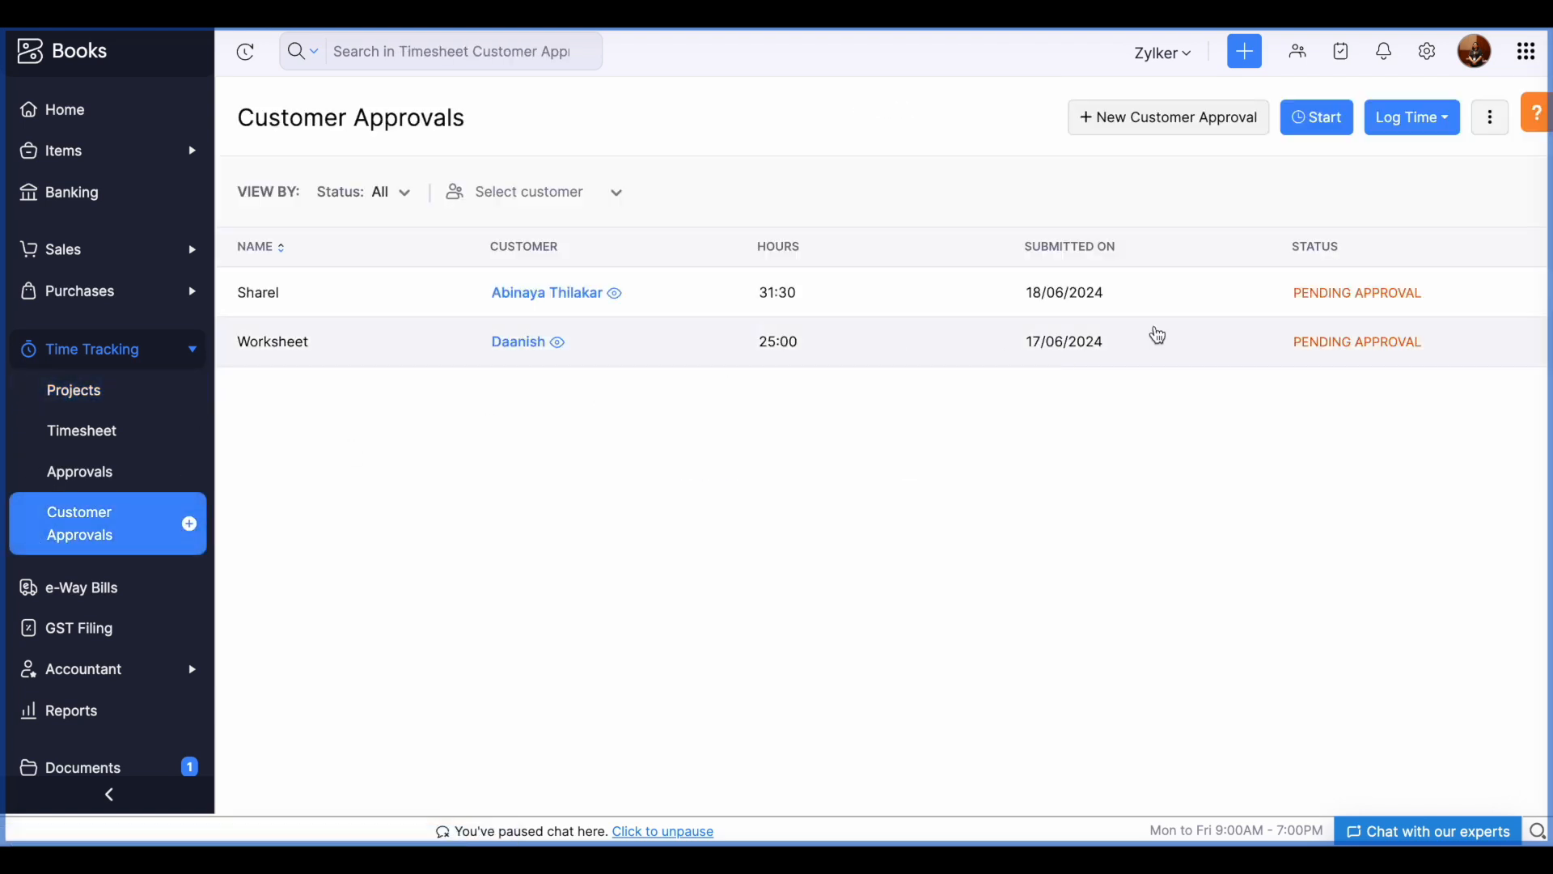
pyautogui.click(1183, 119)
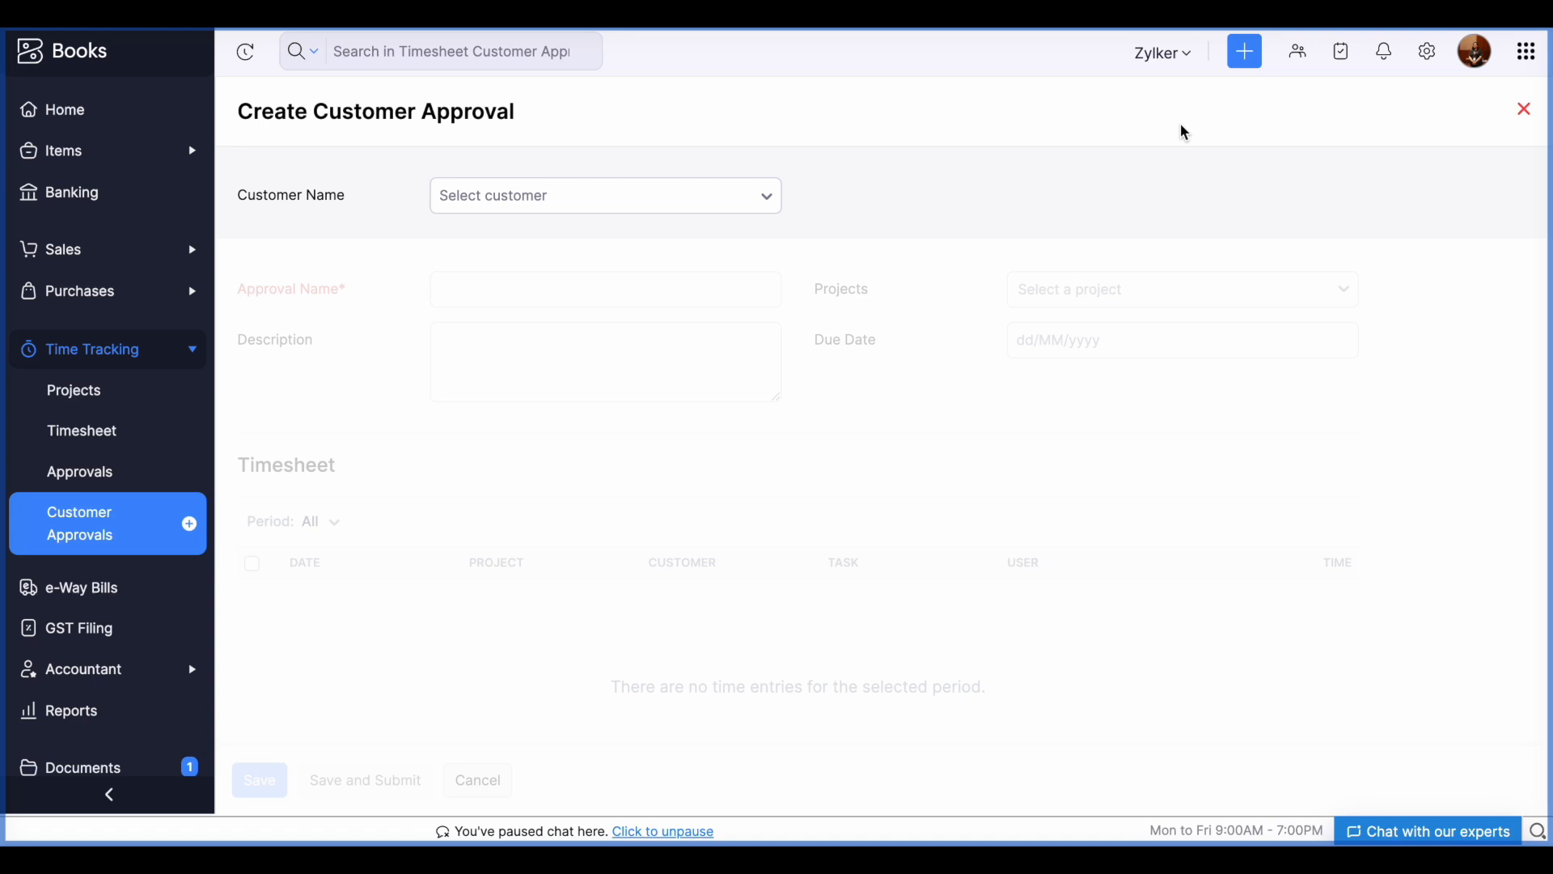
pyautogui.click(676, 195)
pyautogui.click(518, 332)
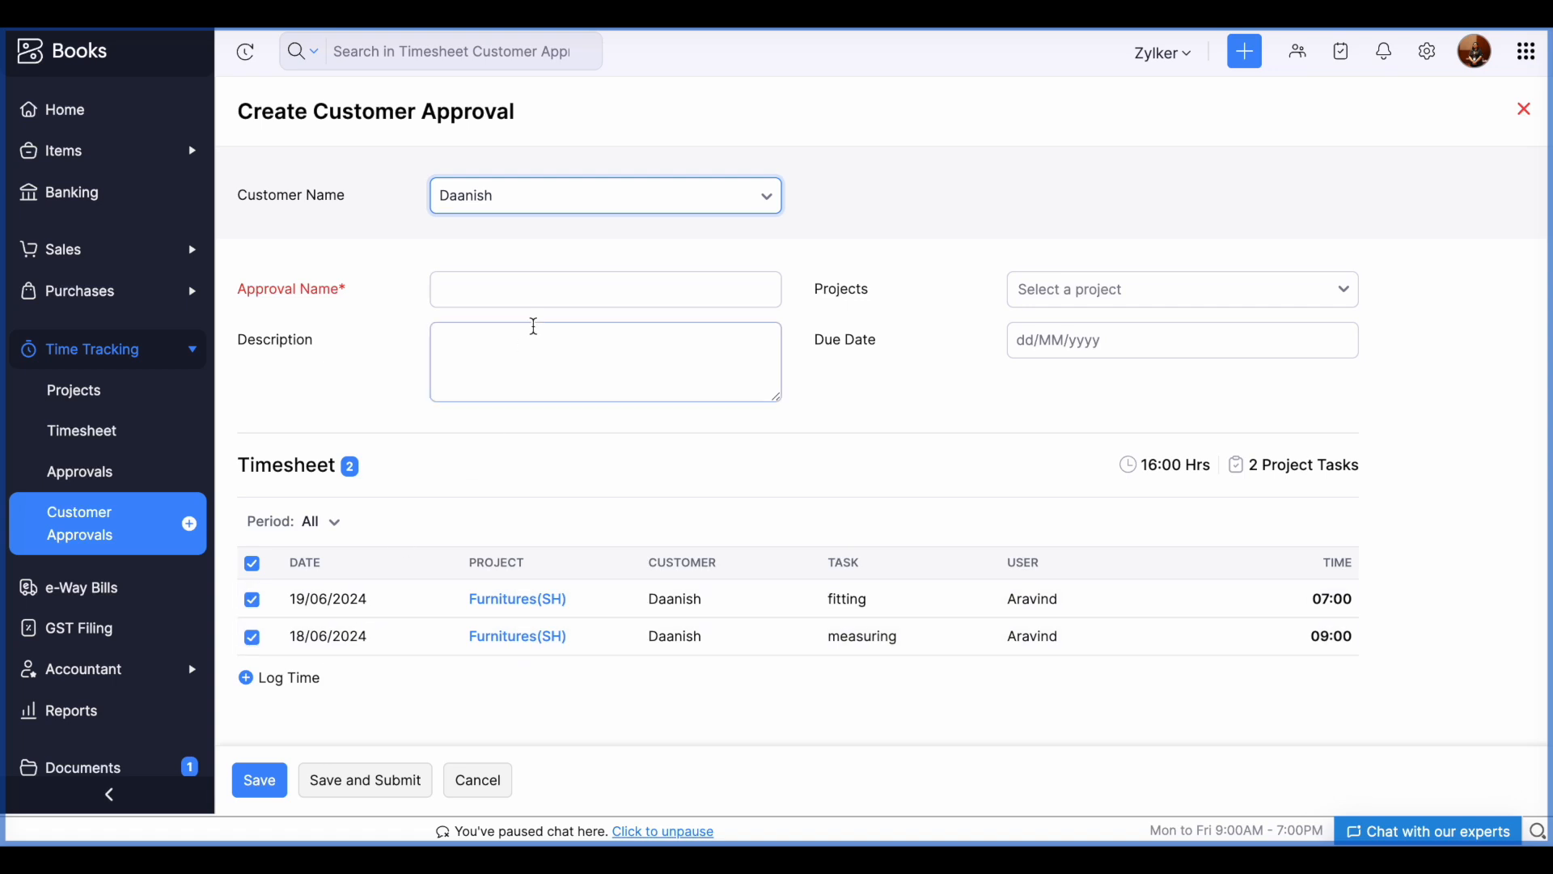
pyautogui.click(551, 291)
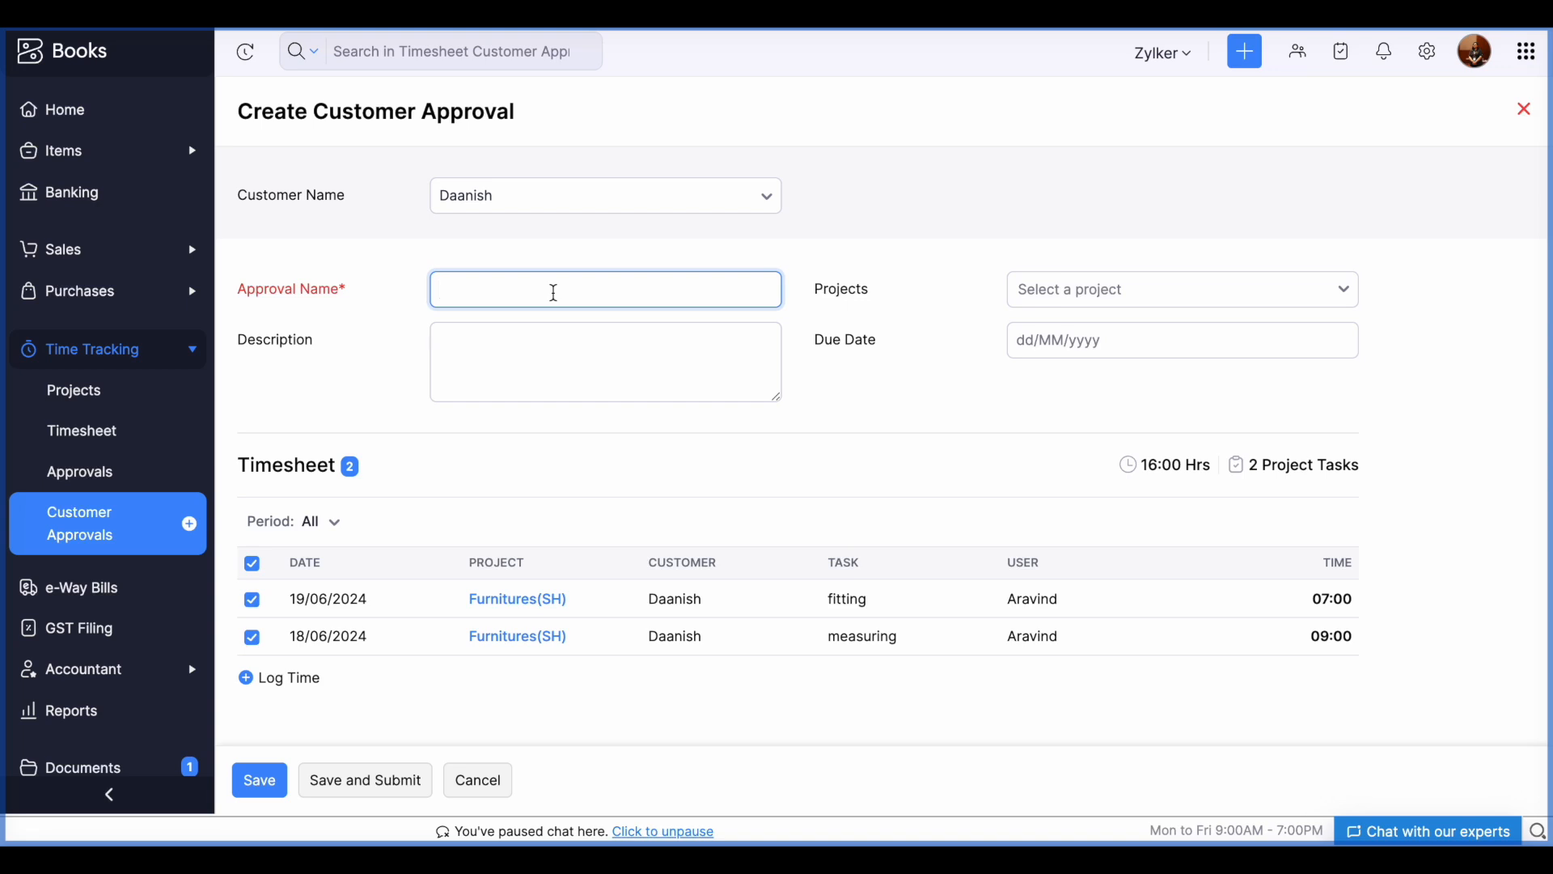
pyautogui.write('Furniture project')
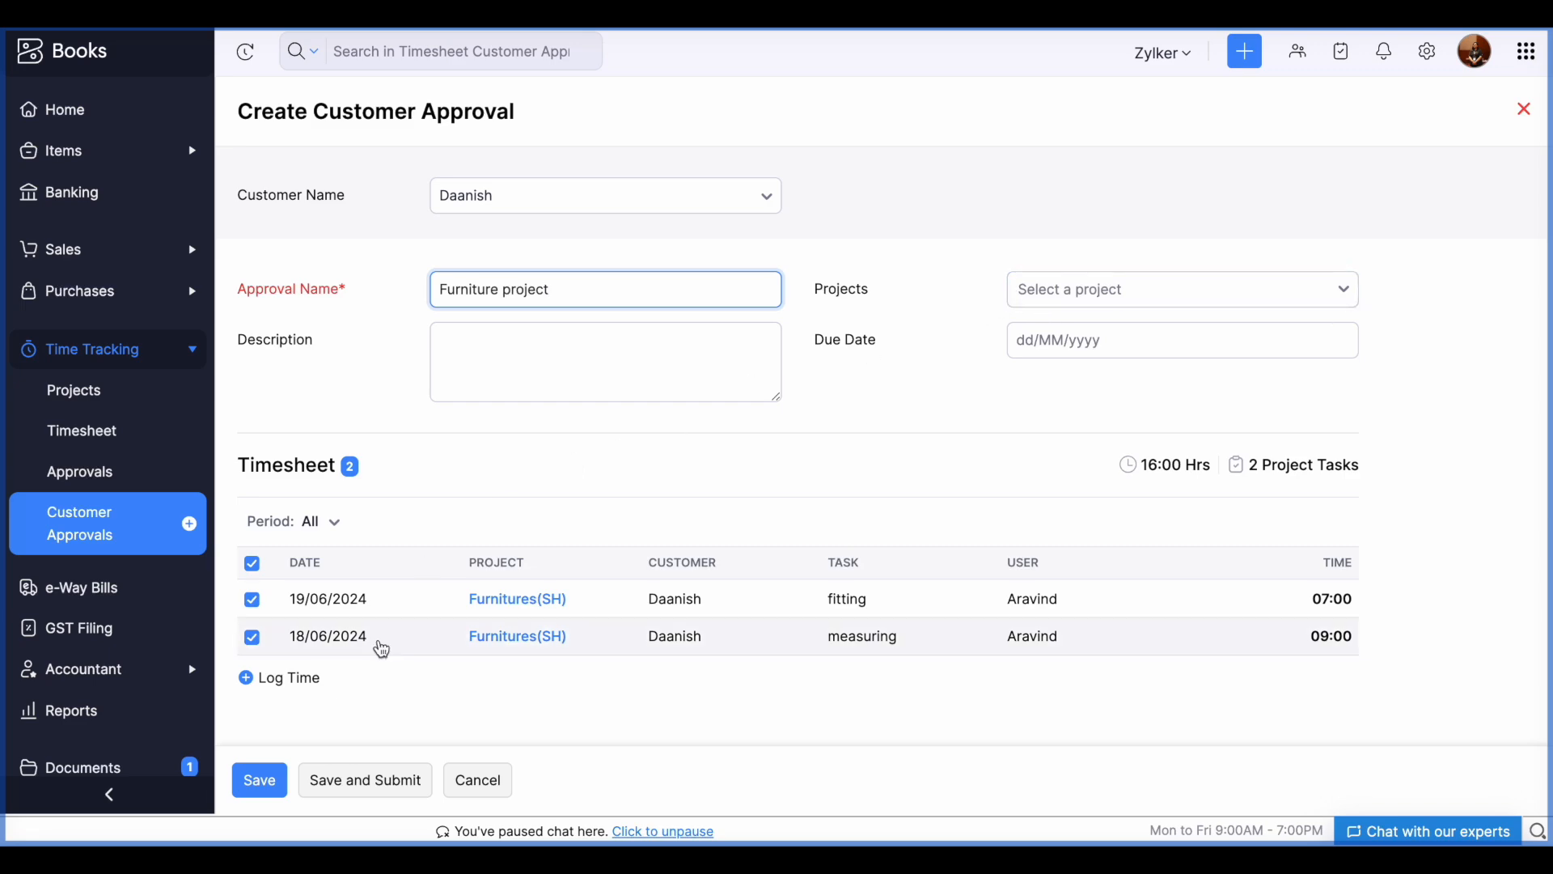
pyautogui.click(329, 793)
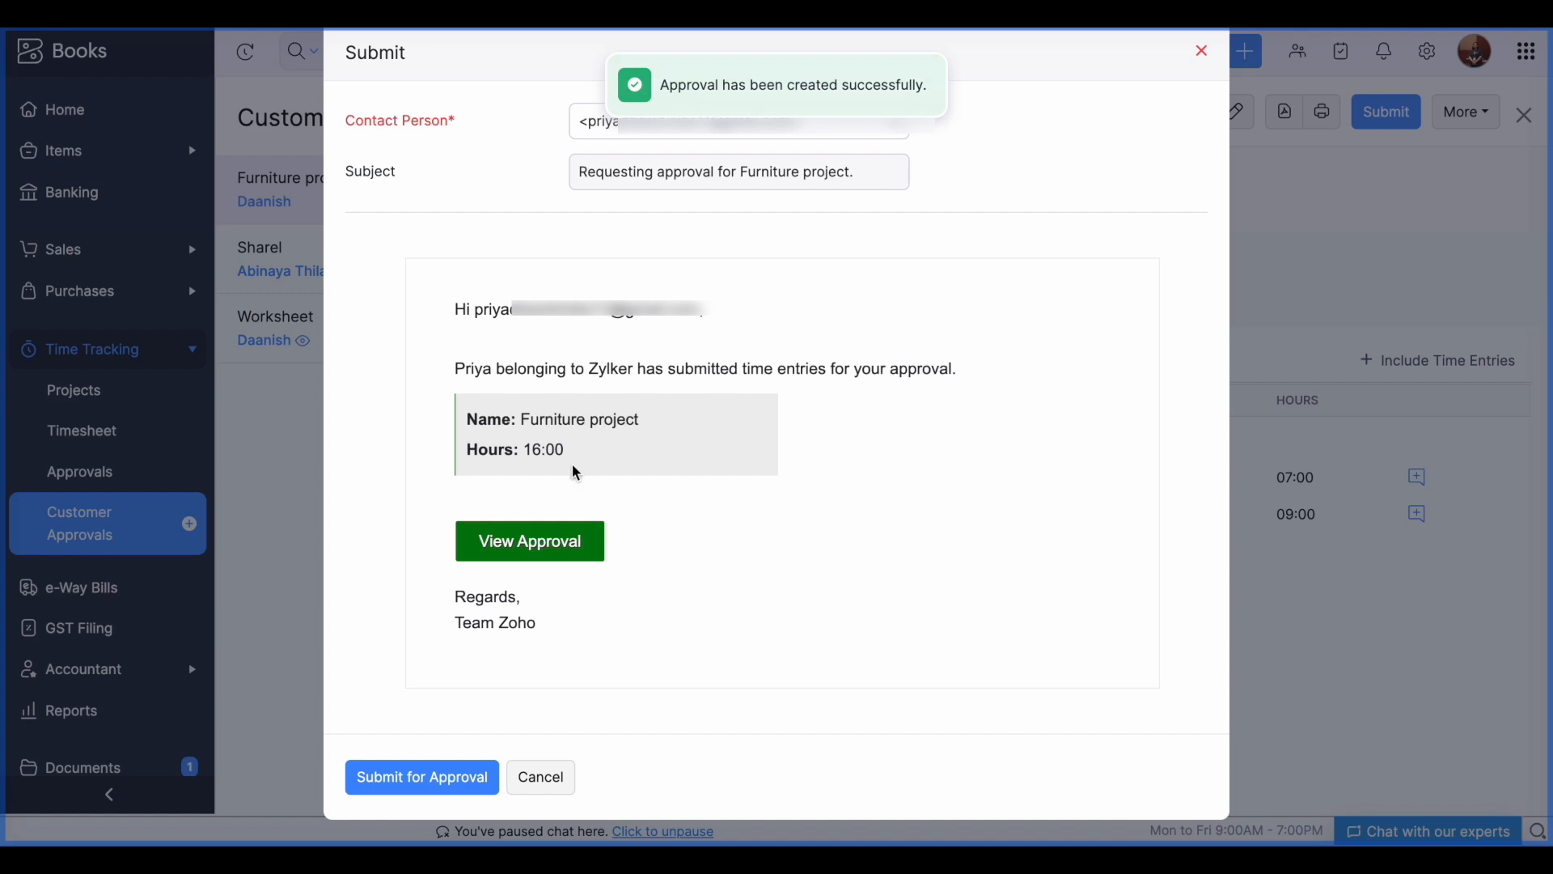
pyautogui.click(450, 797)
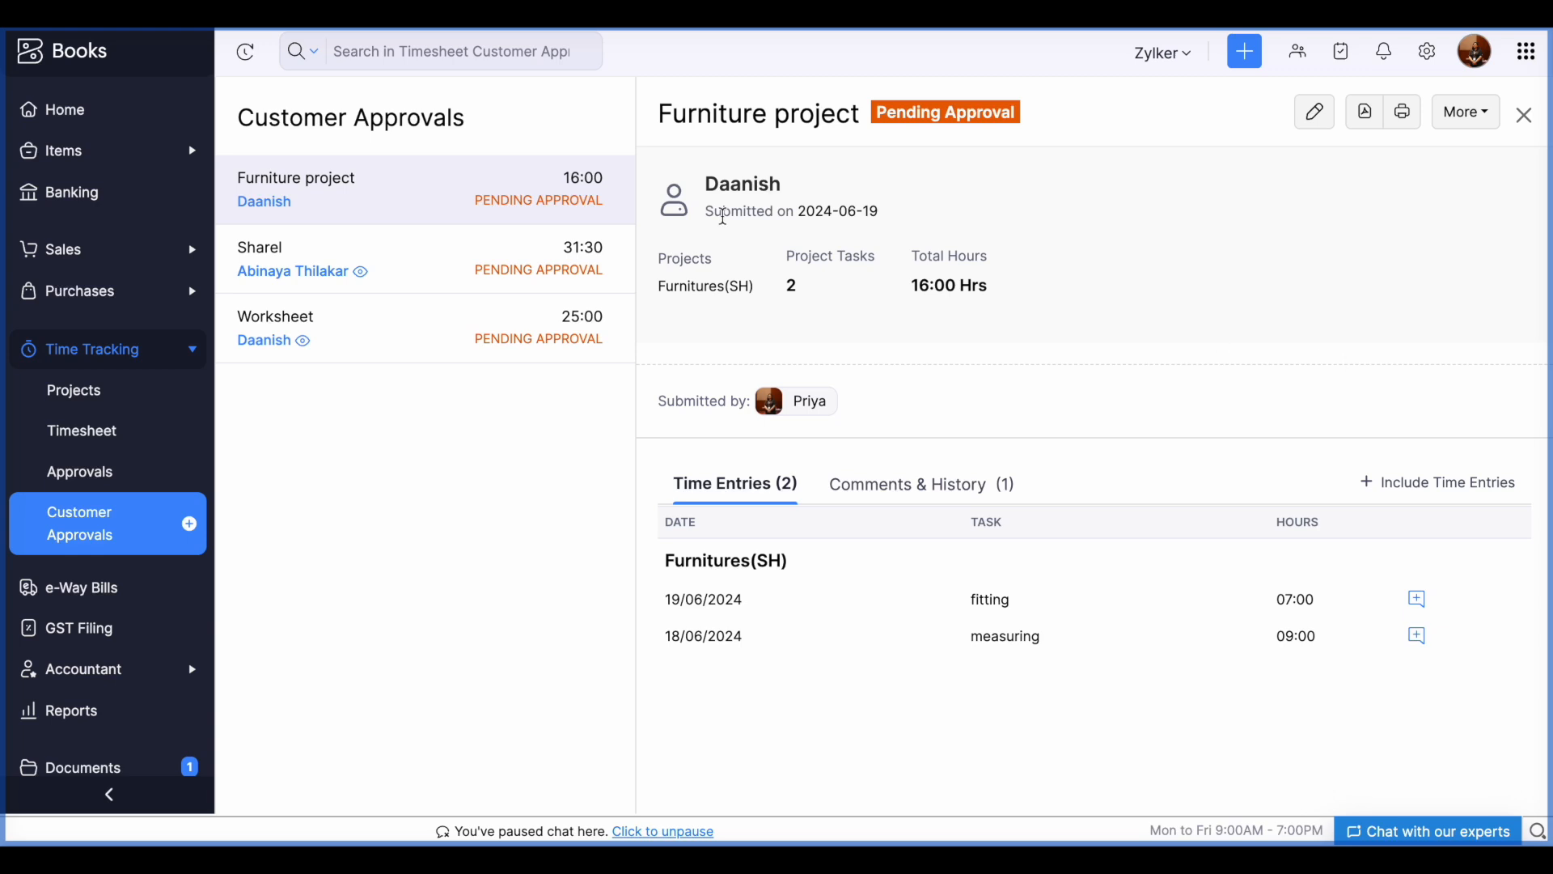
# - Open the customer's record from the submitted approval, switch to their customer portal and refresh its home page
pyautogui.click(768, 194)
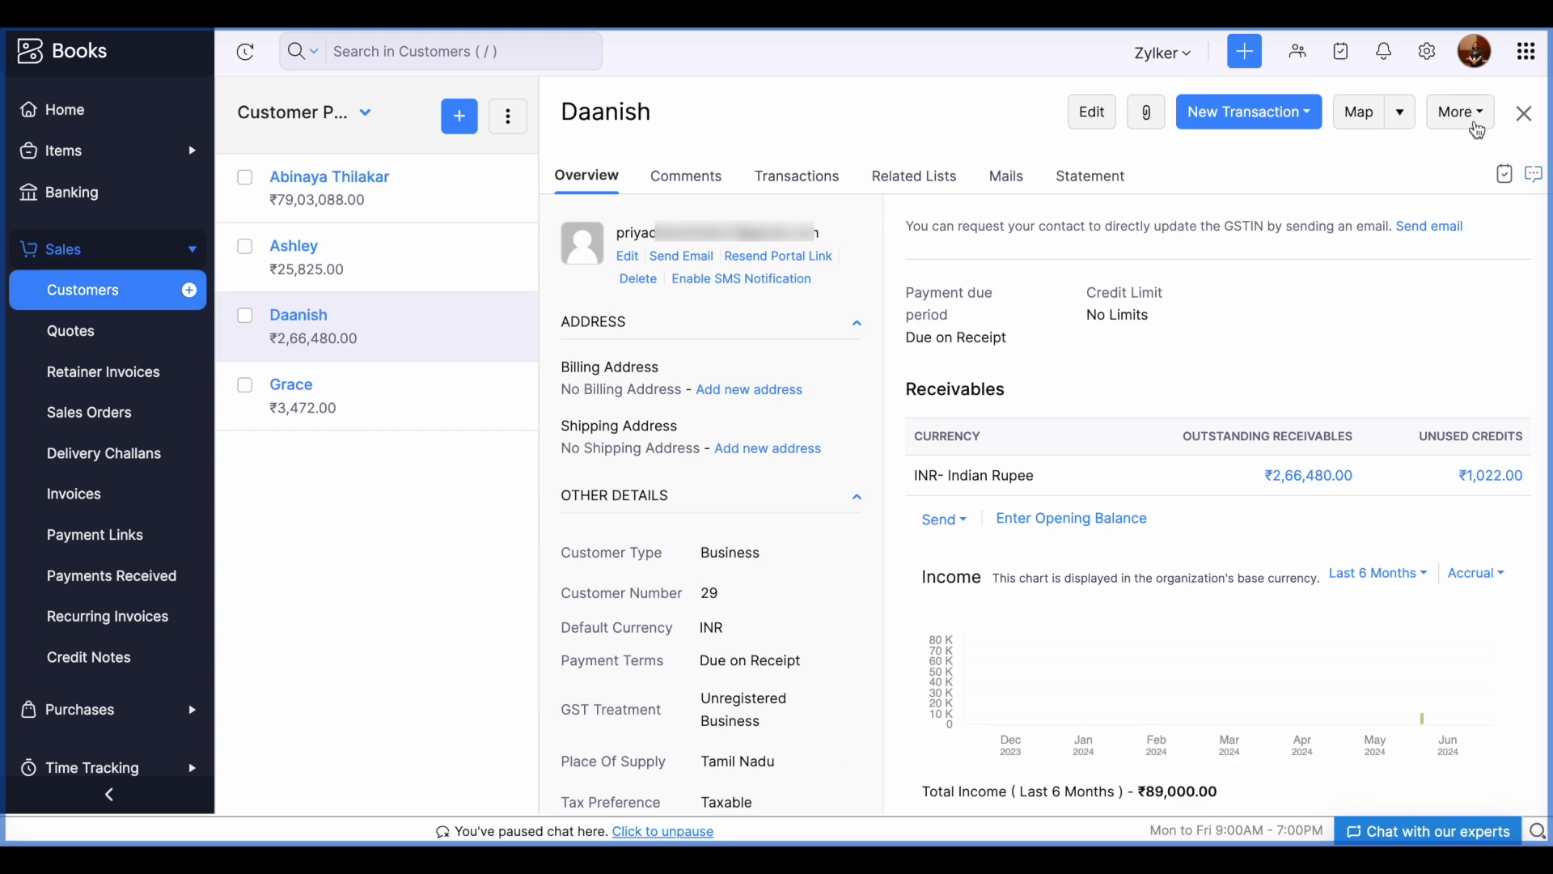
pyautogui.click(1461, 111)
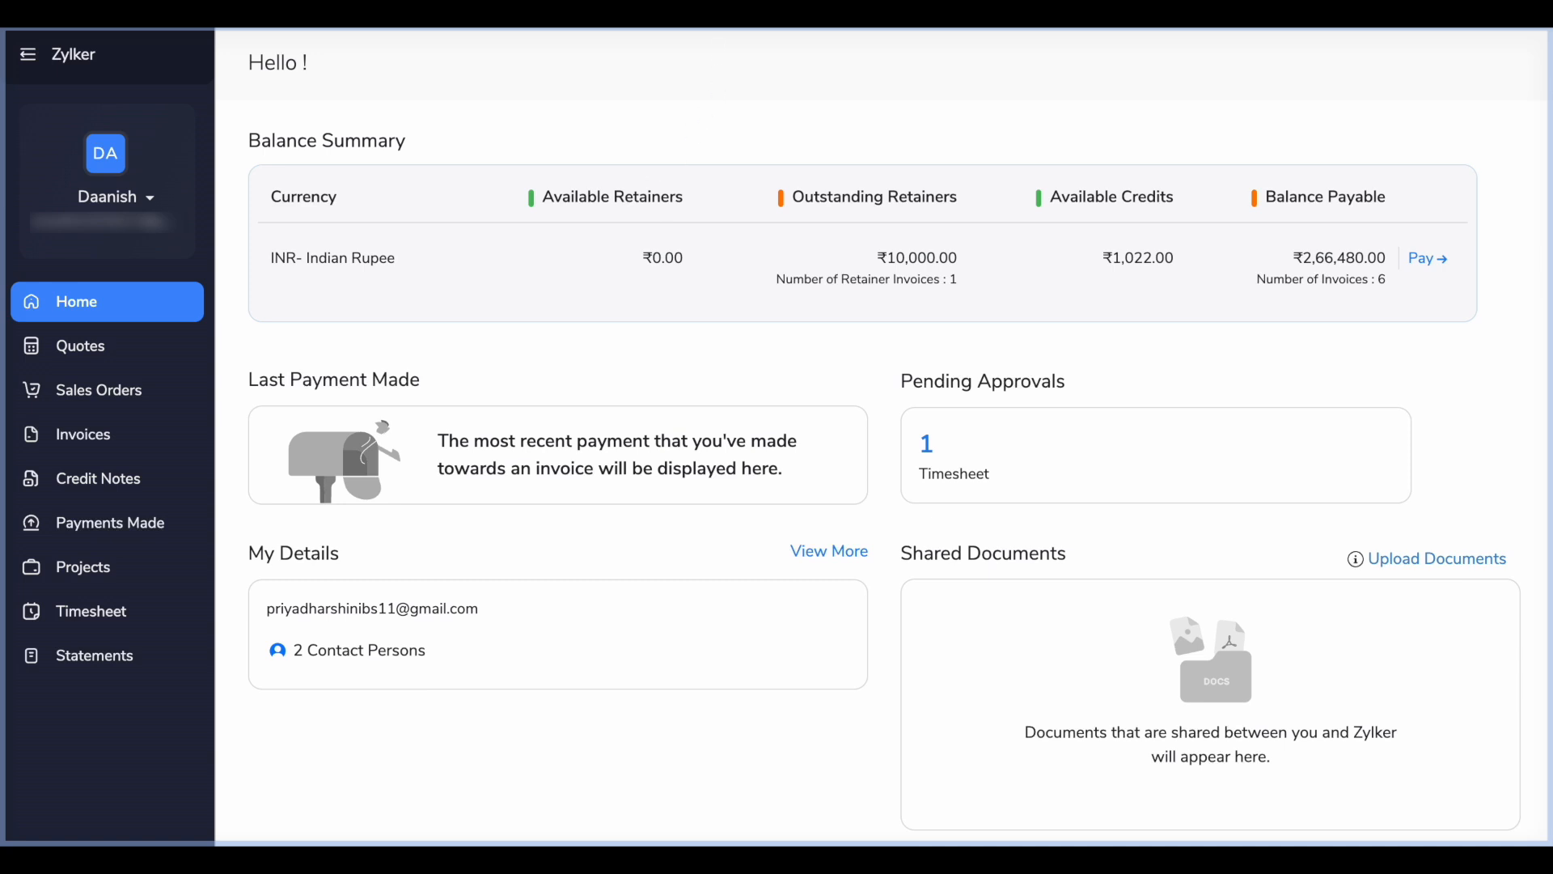
pyautogui.press('super+r')
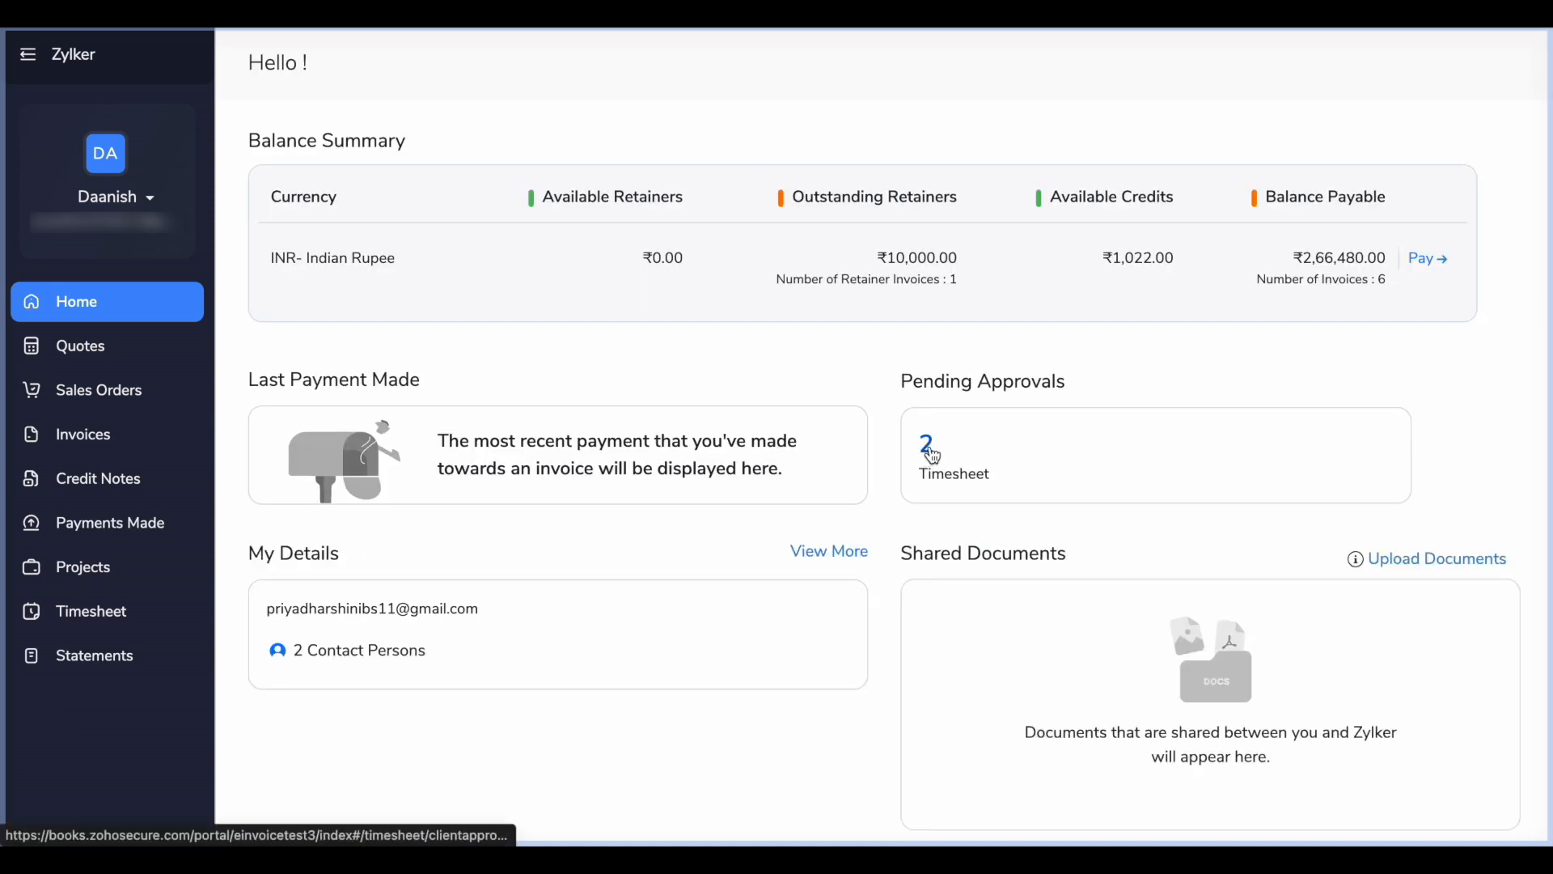
# - Approve the Furniture project timesheet from the portal's pending approvals, and check the notifications back in Zoho Books
pyautogui.click(930, 449)
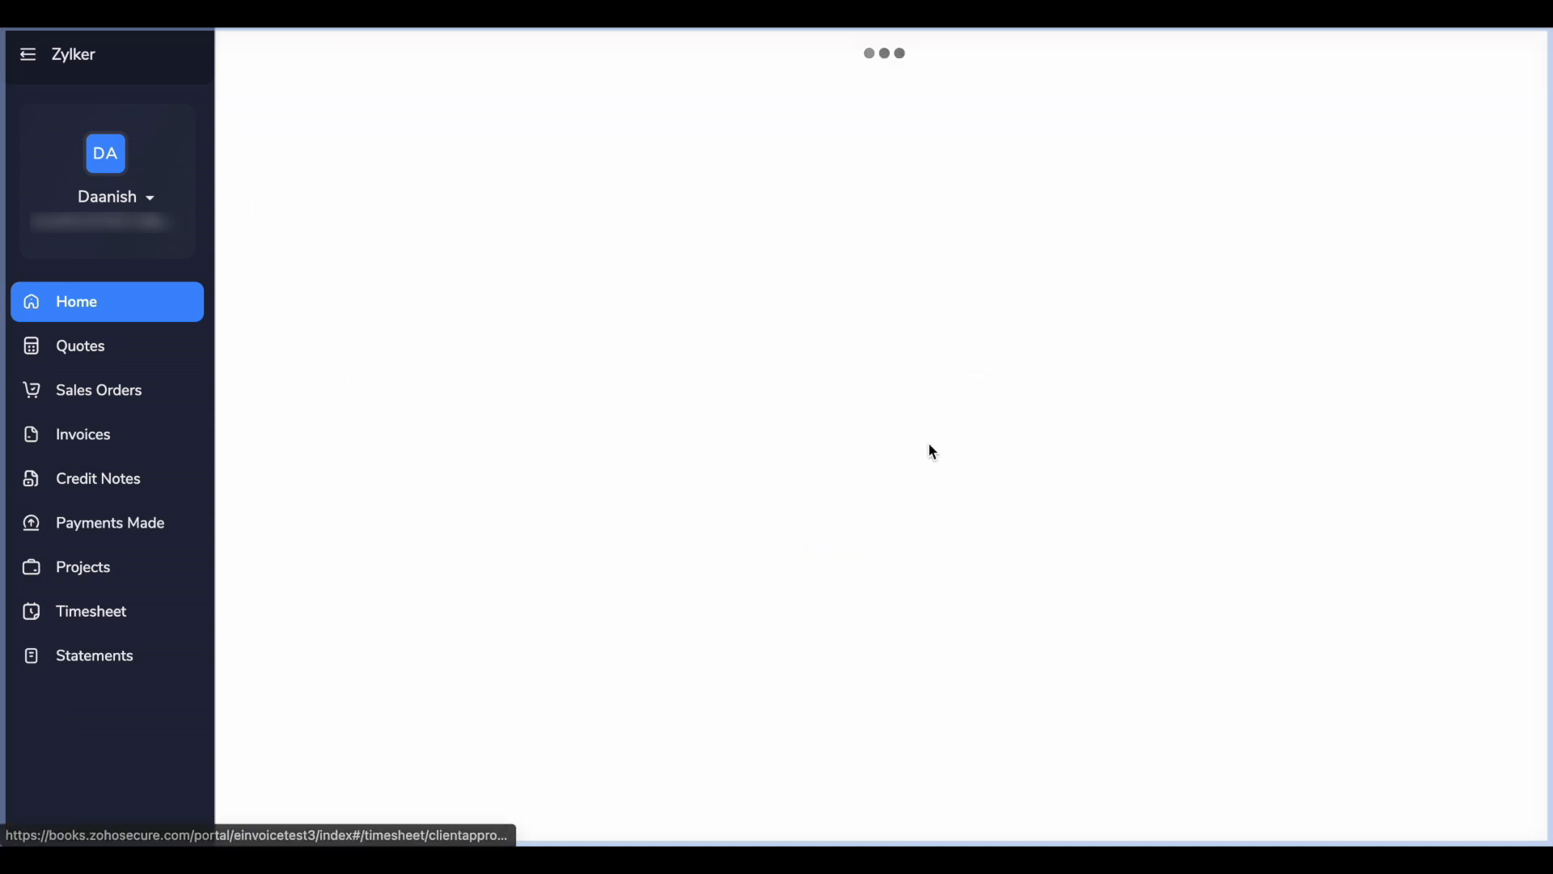
pyautogui.click(378, 288)
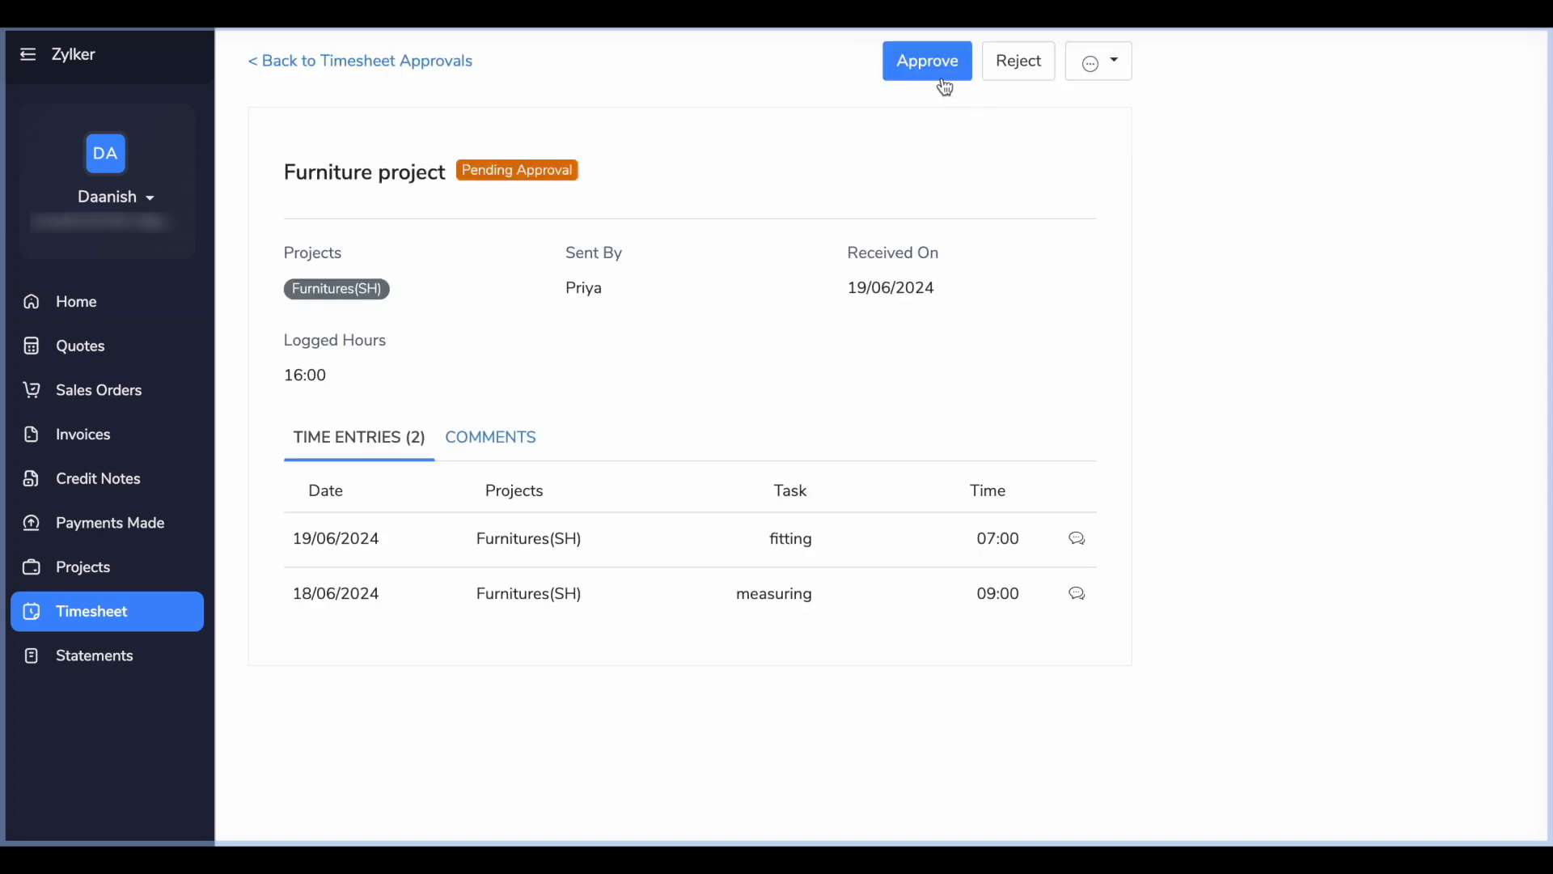
pyautogui.click(942, 78)
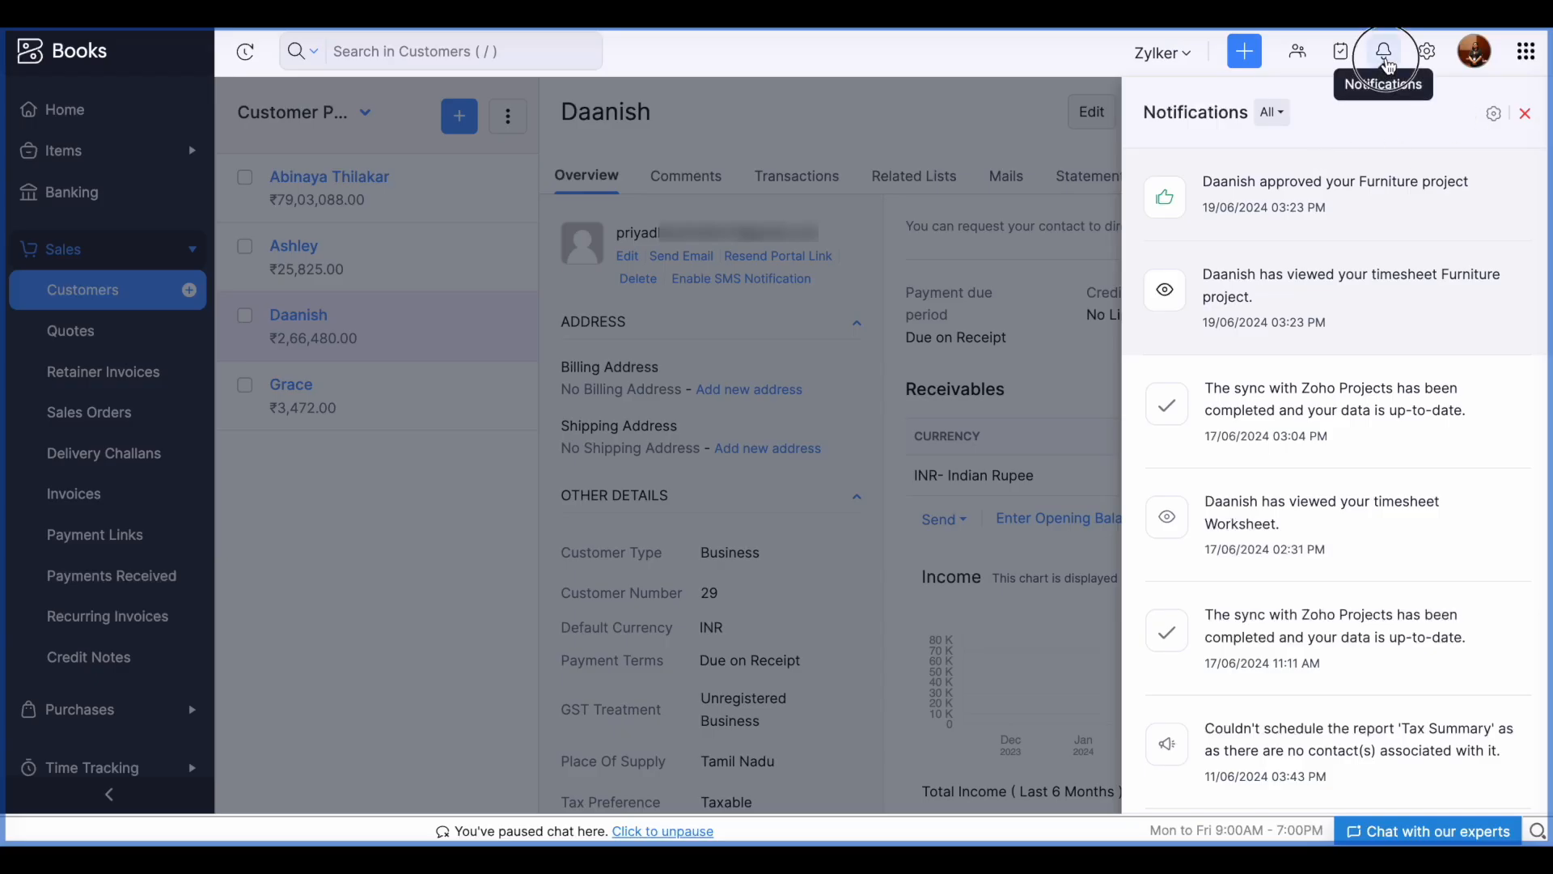
pyautogui.click(1383, 51)
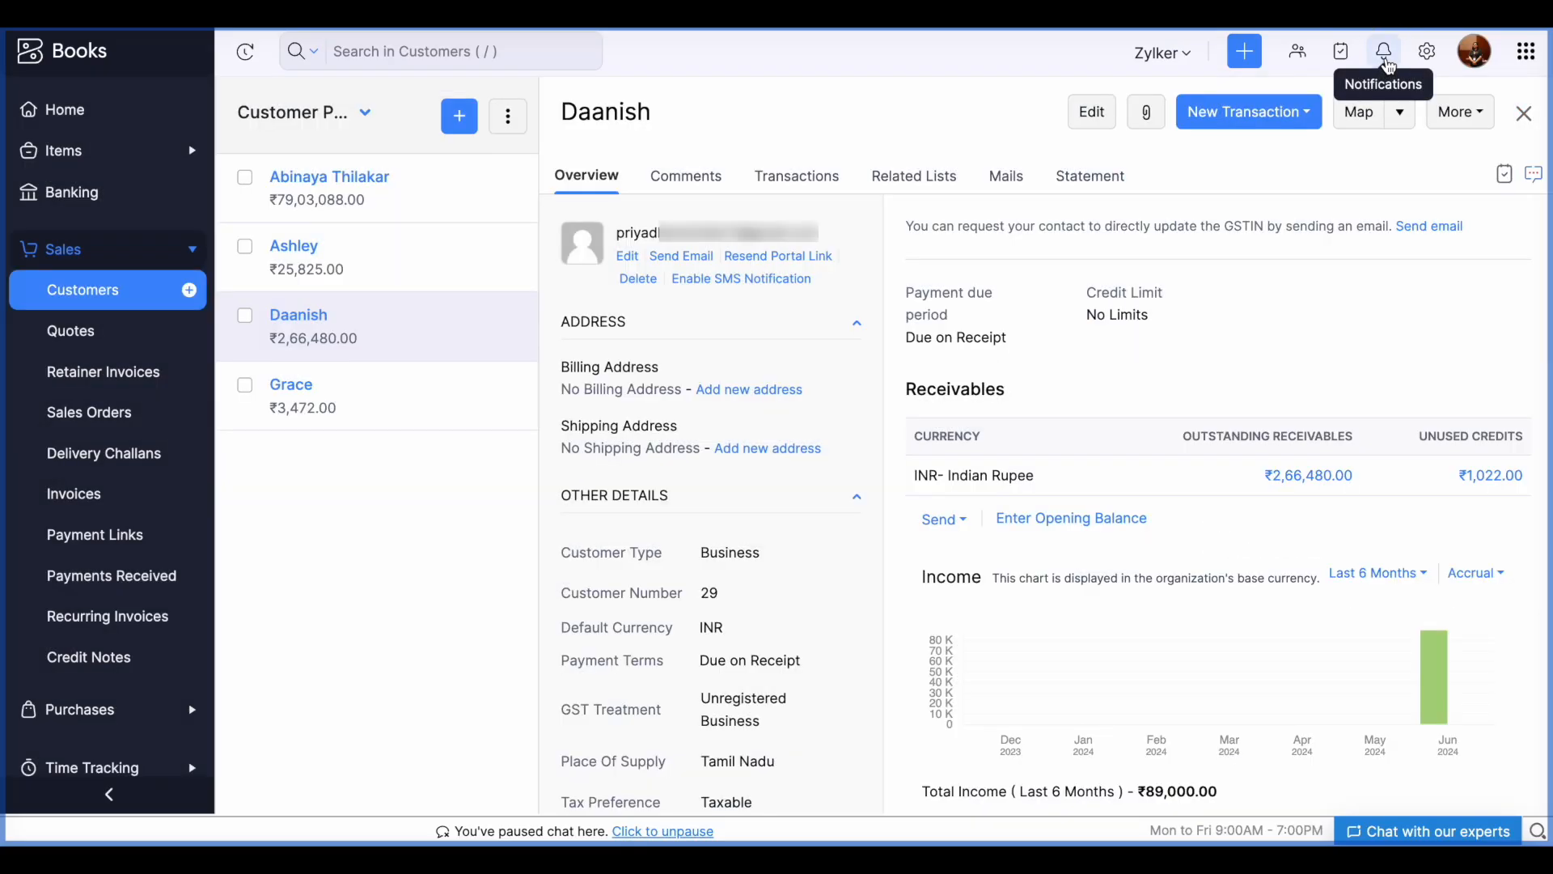
# - Check the notifications about the Furniture project approval, and close the customer's record
pyautogui.click(1384, 51)
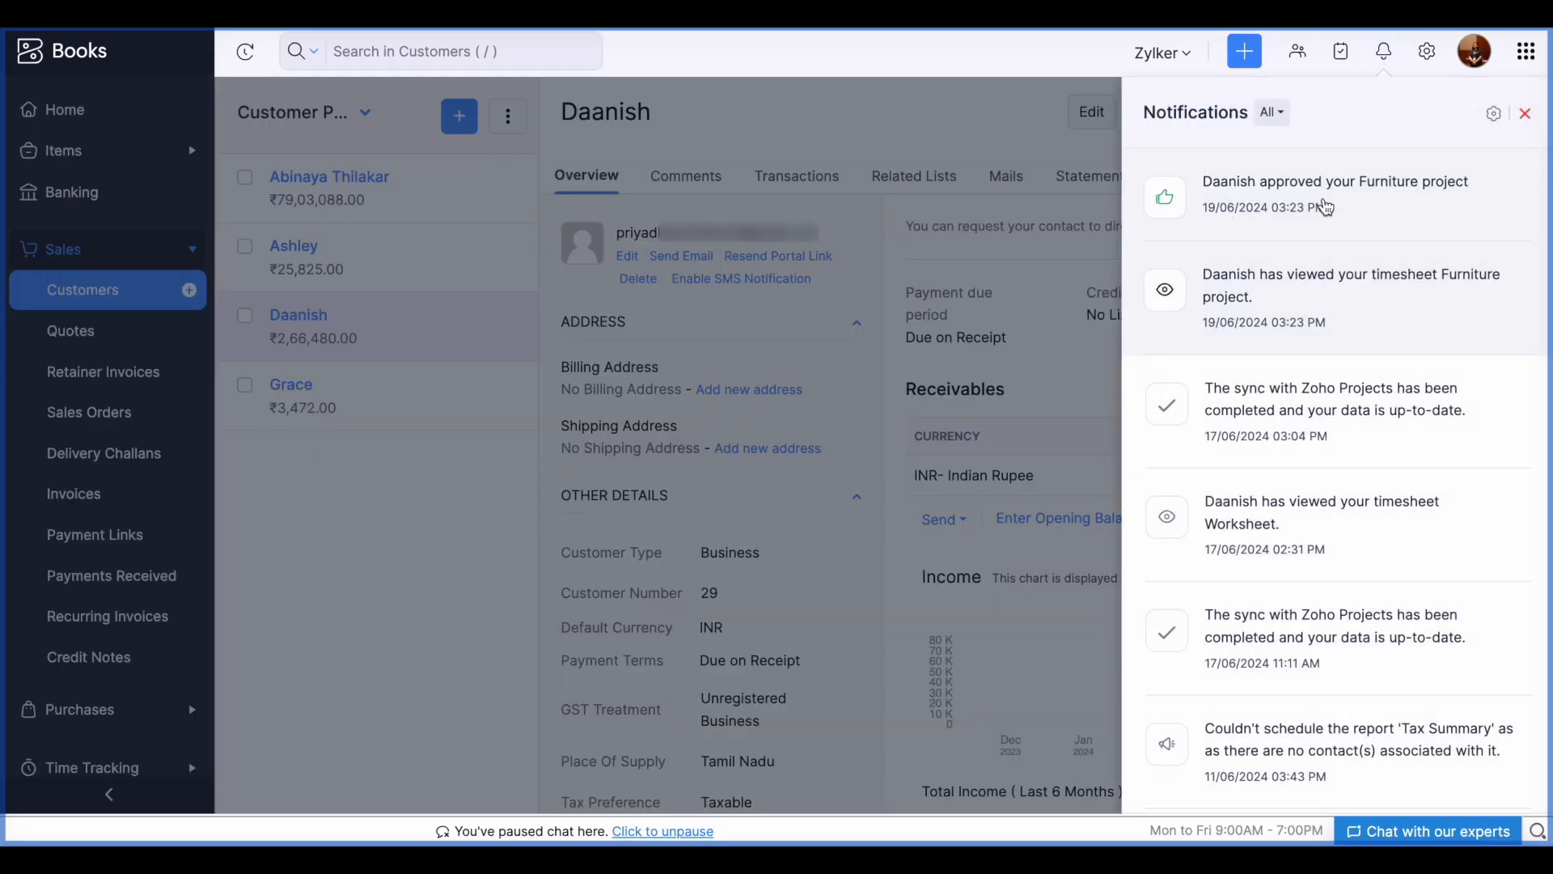
pyautogui.click(1527, 118)
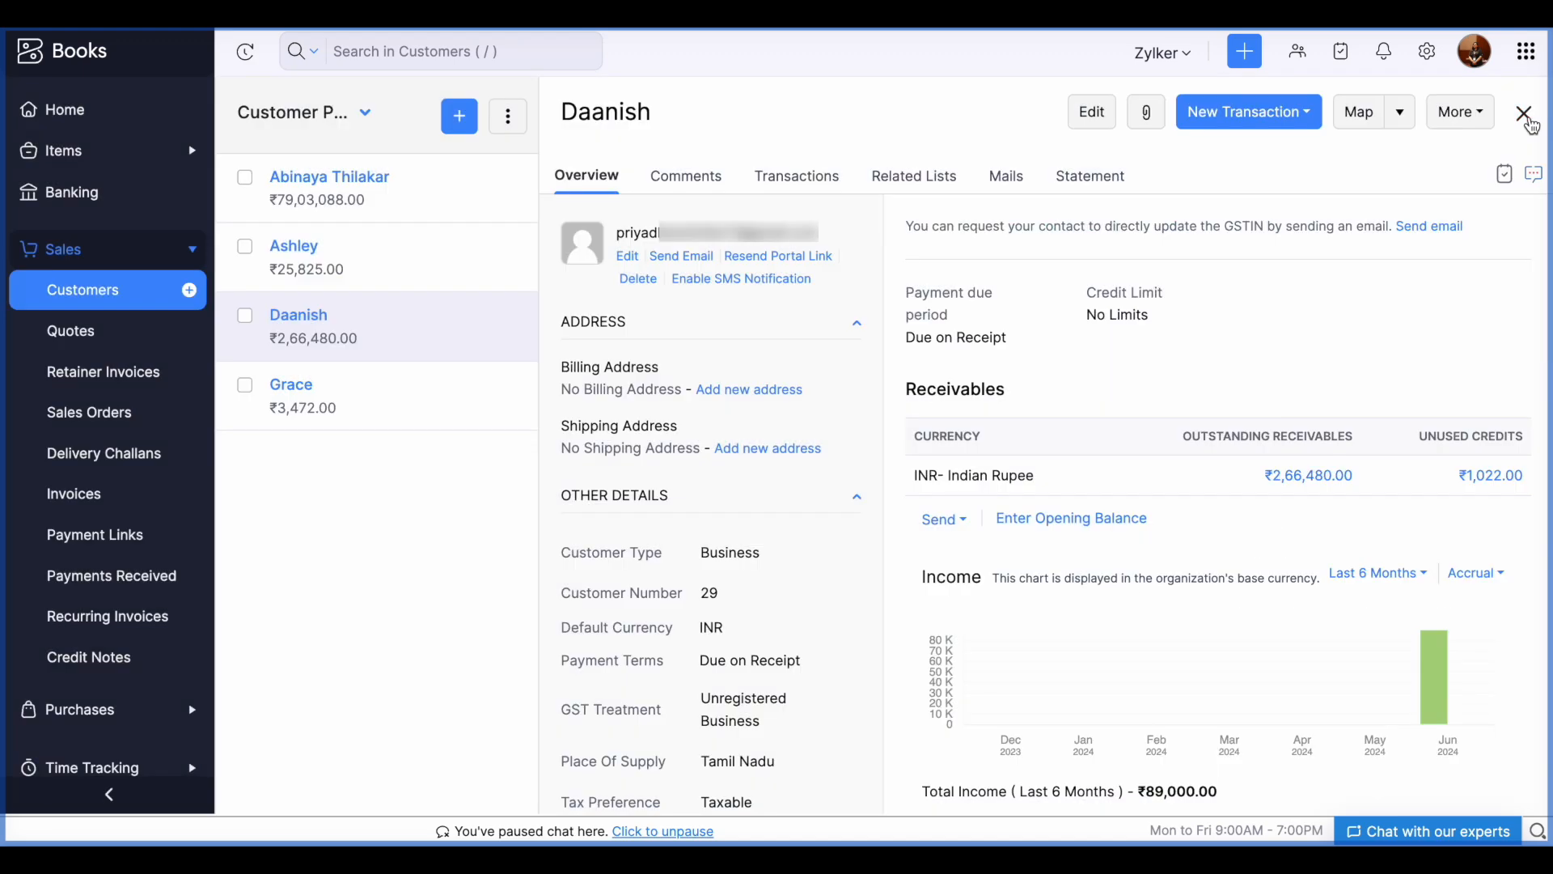
pyautogui.click(1528, 118)
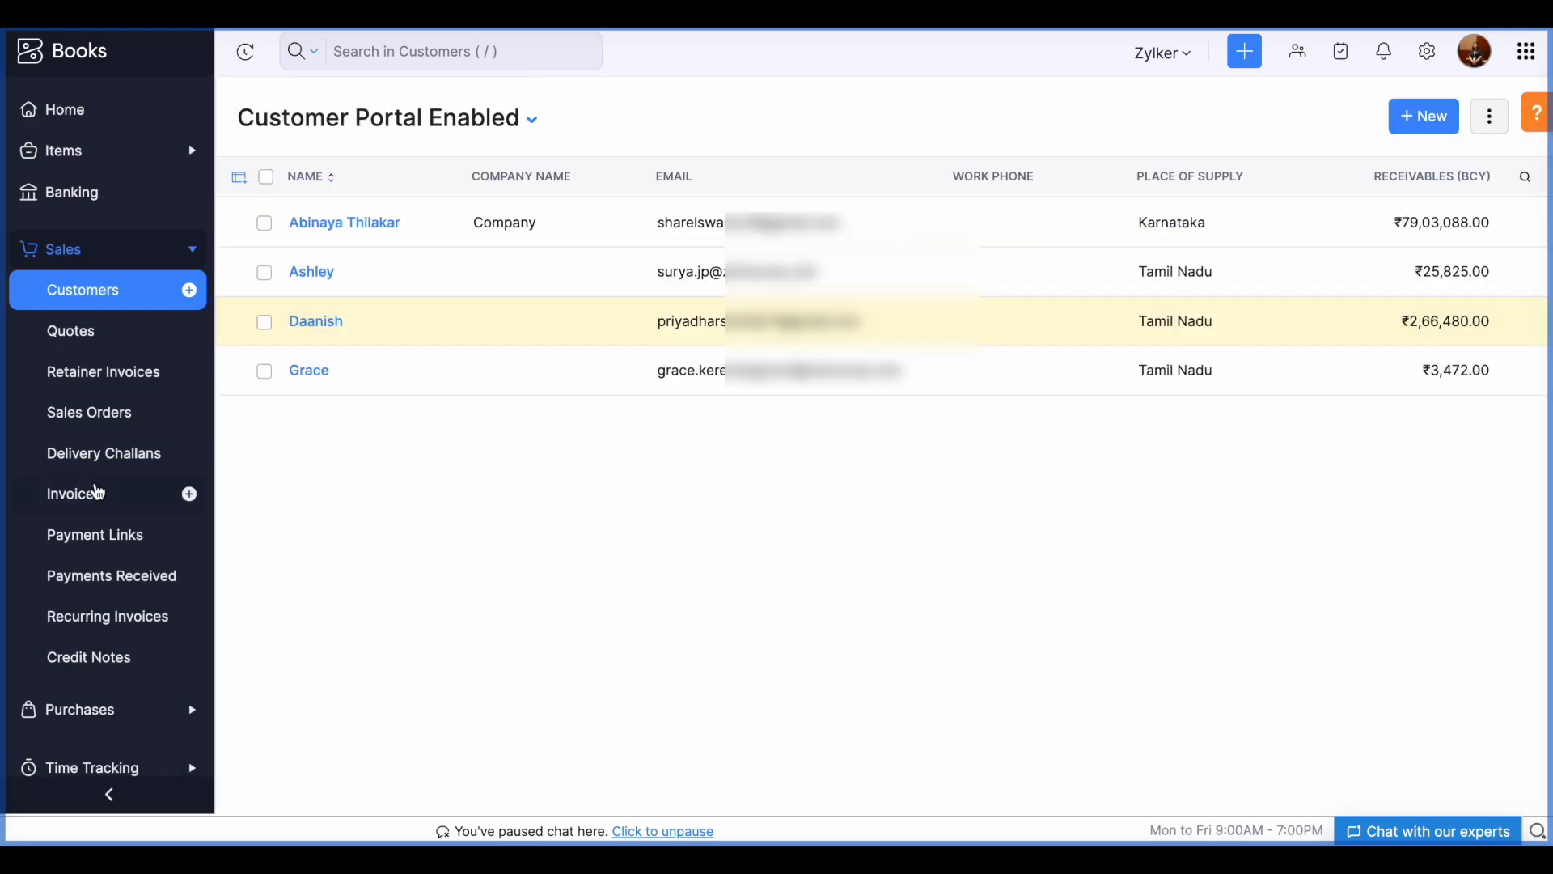
# - Open the list of customer approvals under time tracking and check the status of the Furniture project approval
pyautogui.scroll(-5, 101, 485)
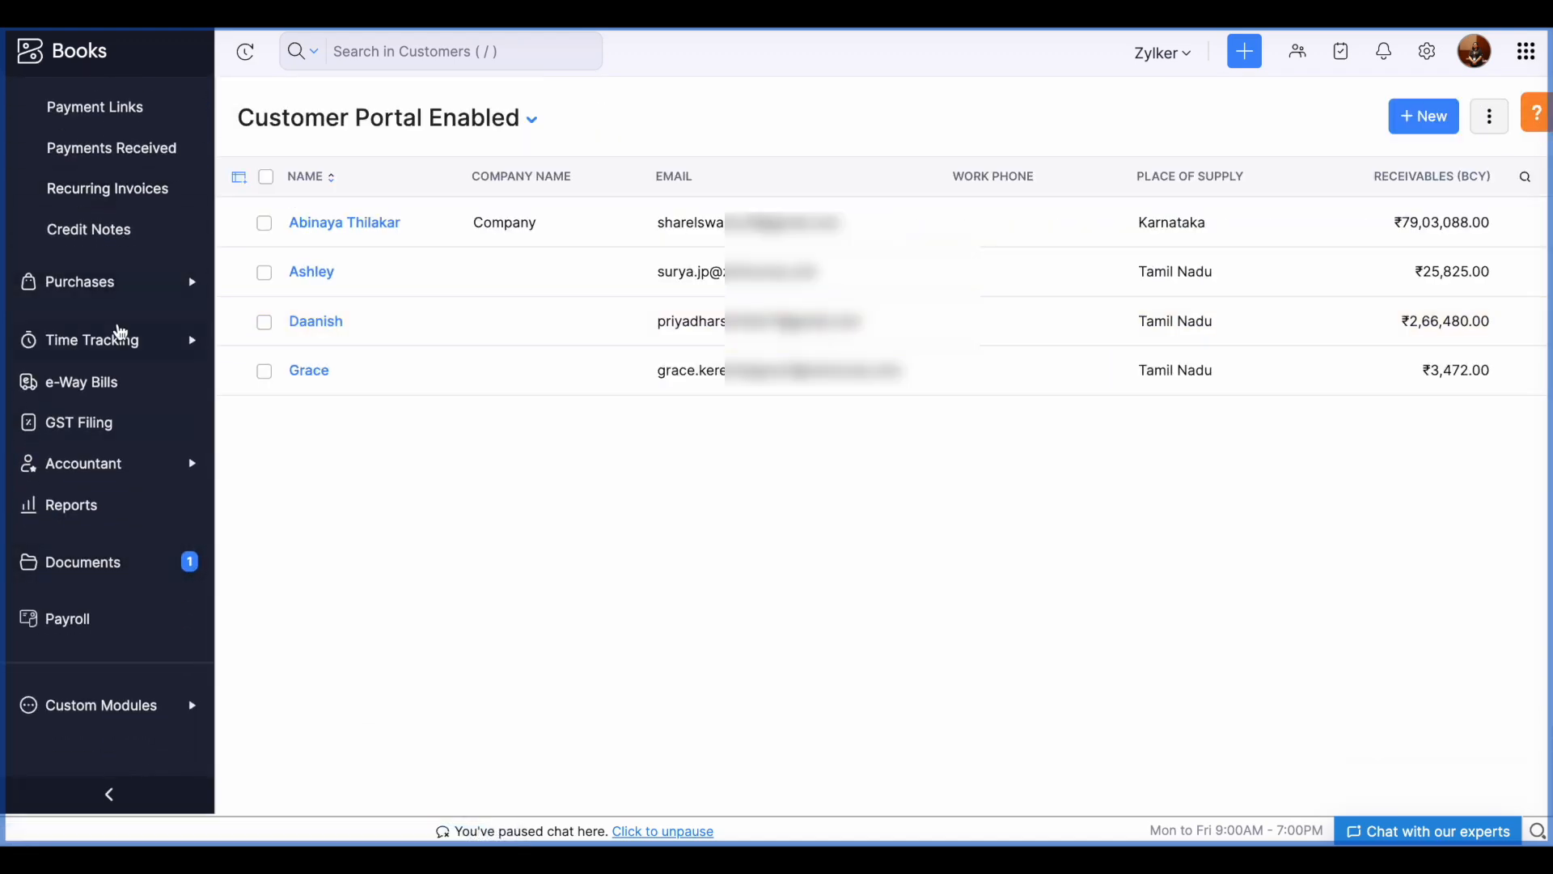
pyautogui.click(108, 338)
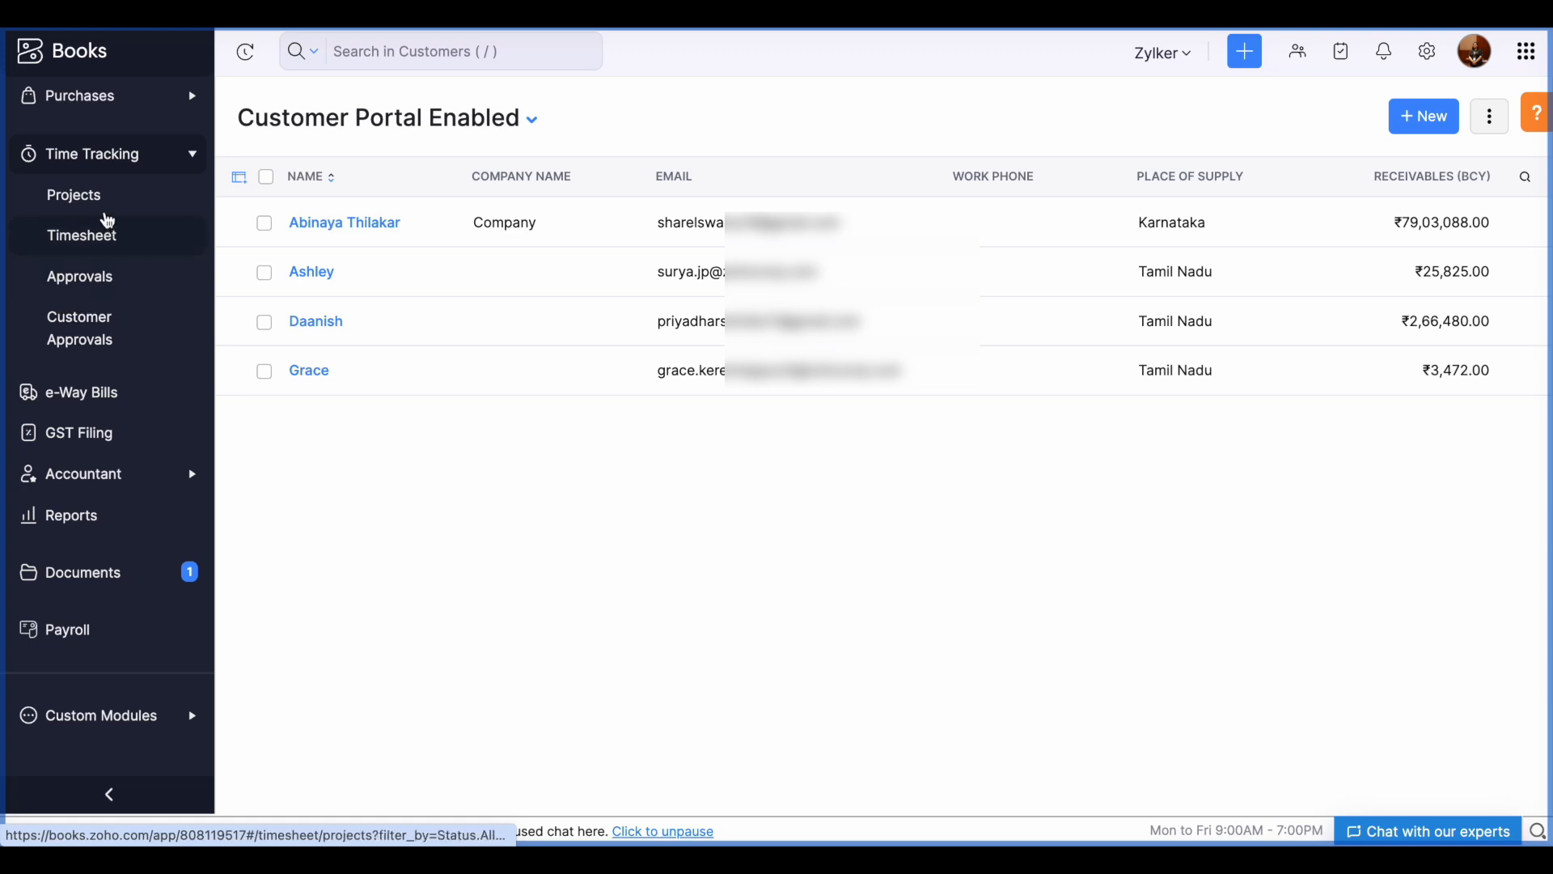
pyautogui.click(103, 210)
pyautogui.click(83, 312)
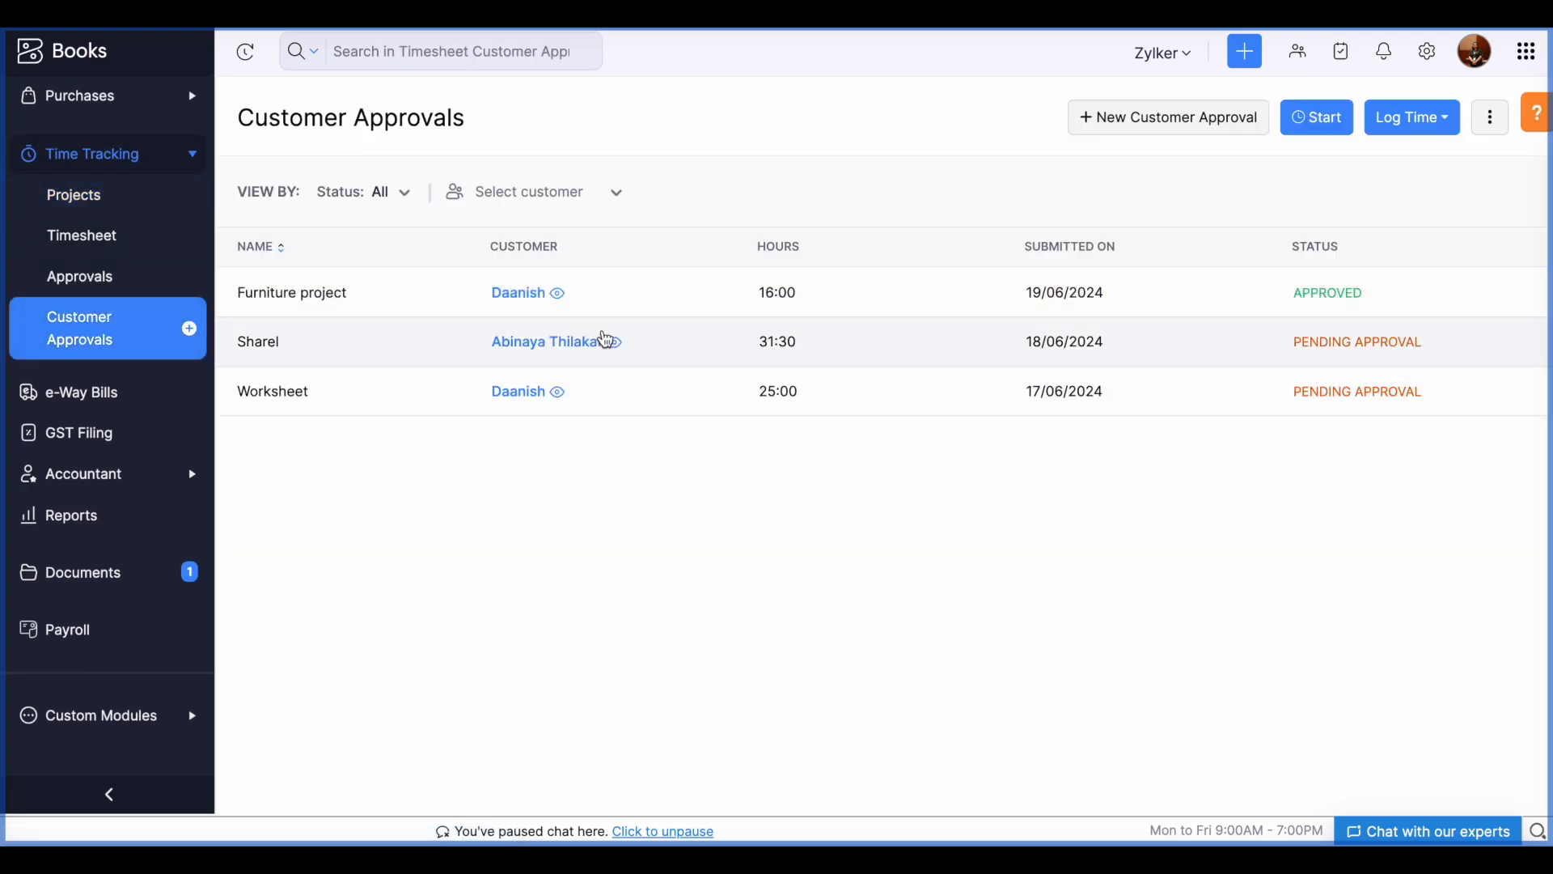
pyautogui.moveTo(615, 345)
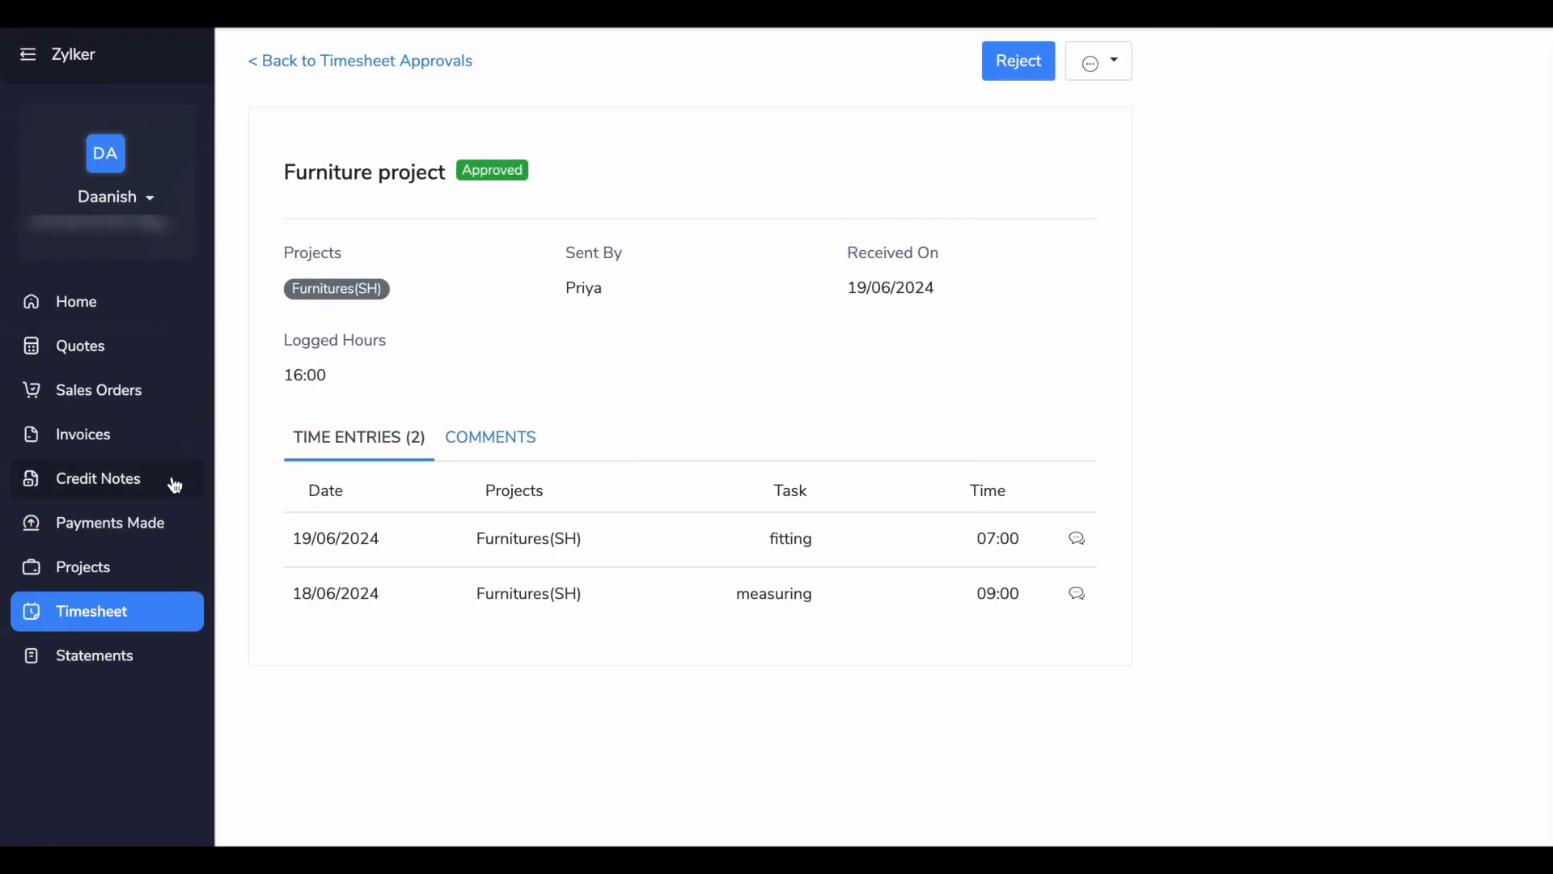
# - In the customer portal, open the pending Worksheet timesheet approval and add the comment "Revised time"
pyautogui.click(105, 307)
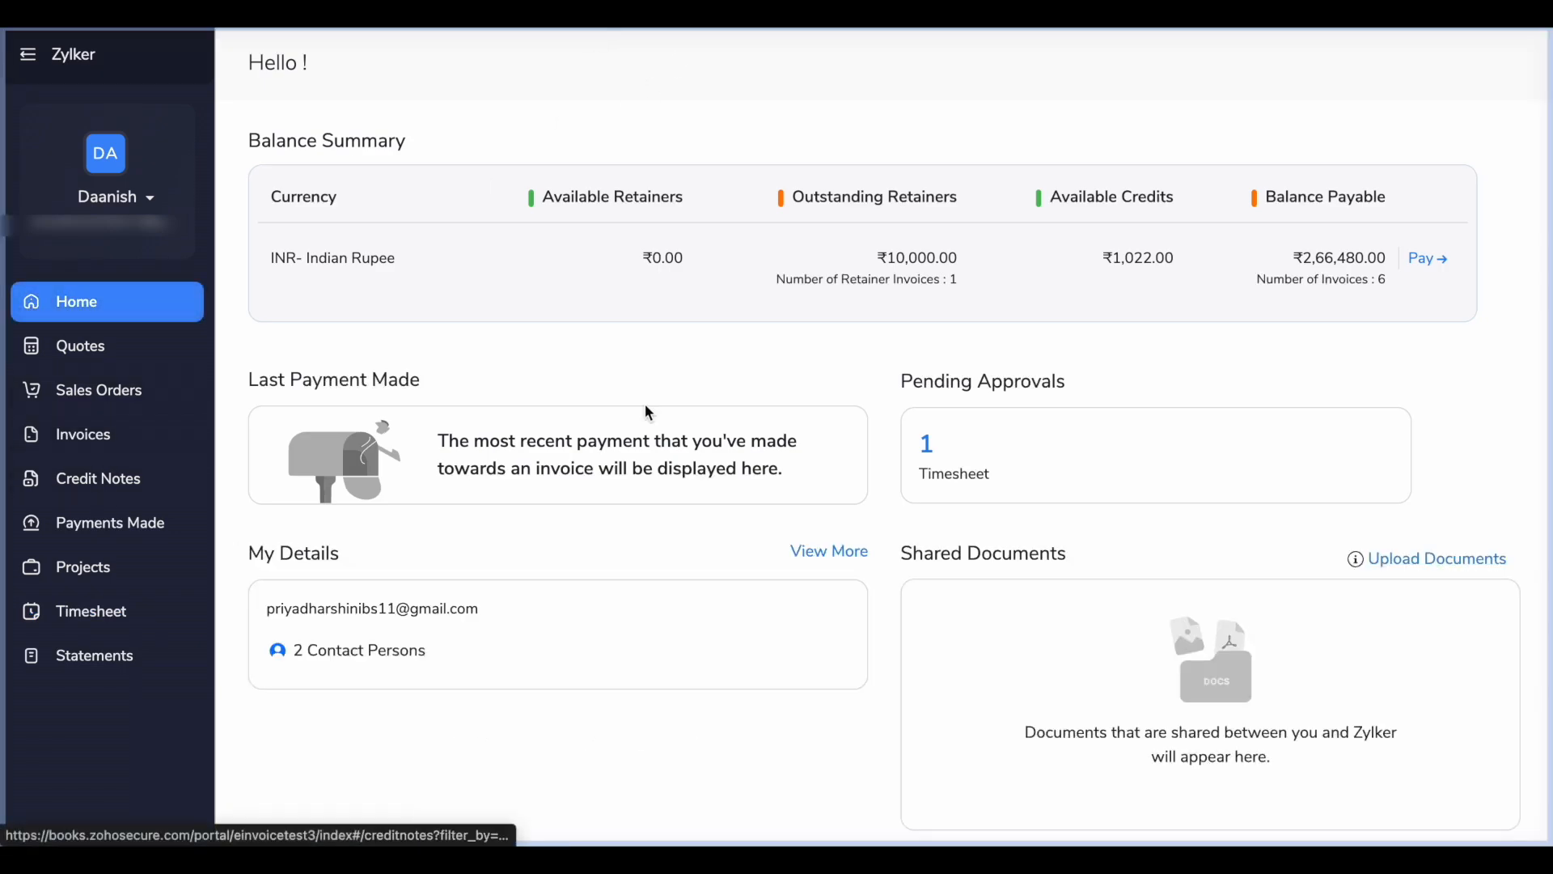
pyautogui.click(927, 444)
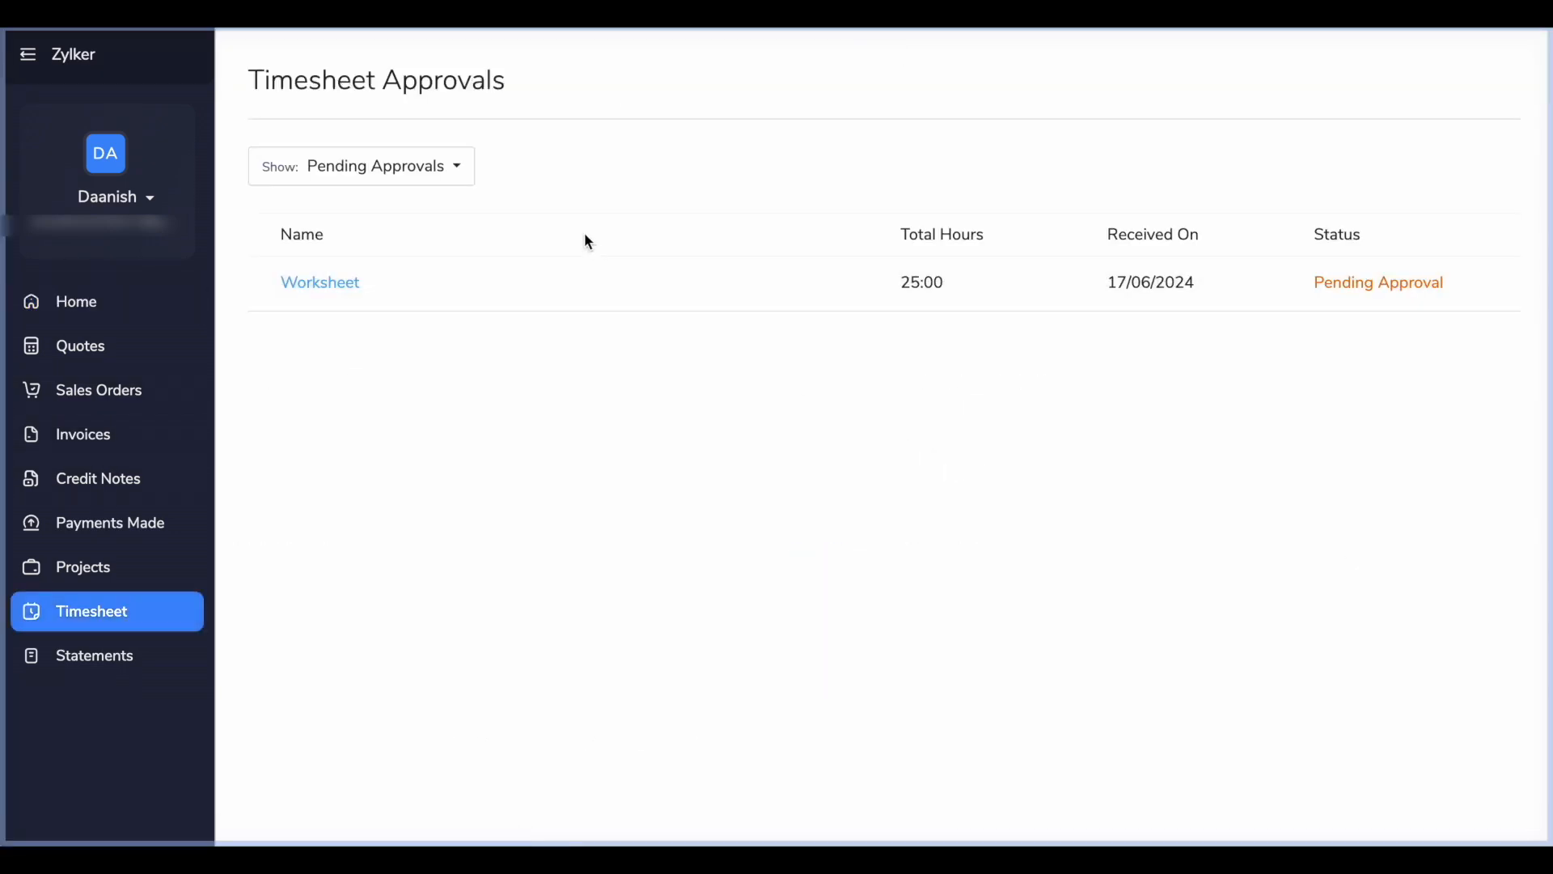
pyautogui.click(488, 296)
pyautogui.click(506, 439)
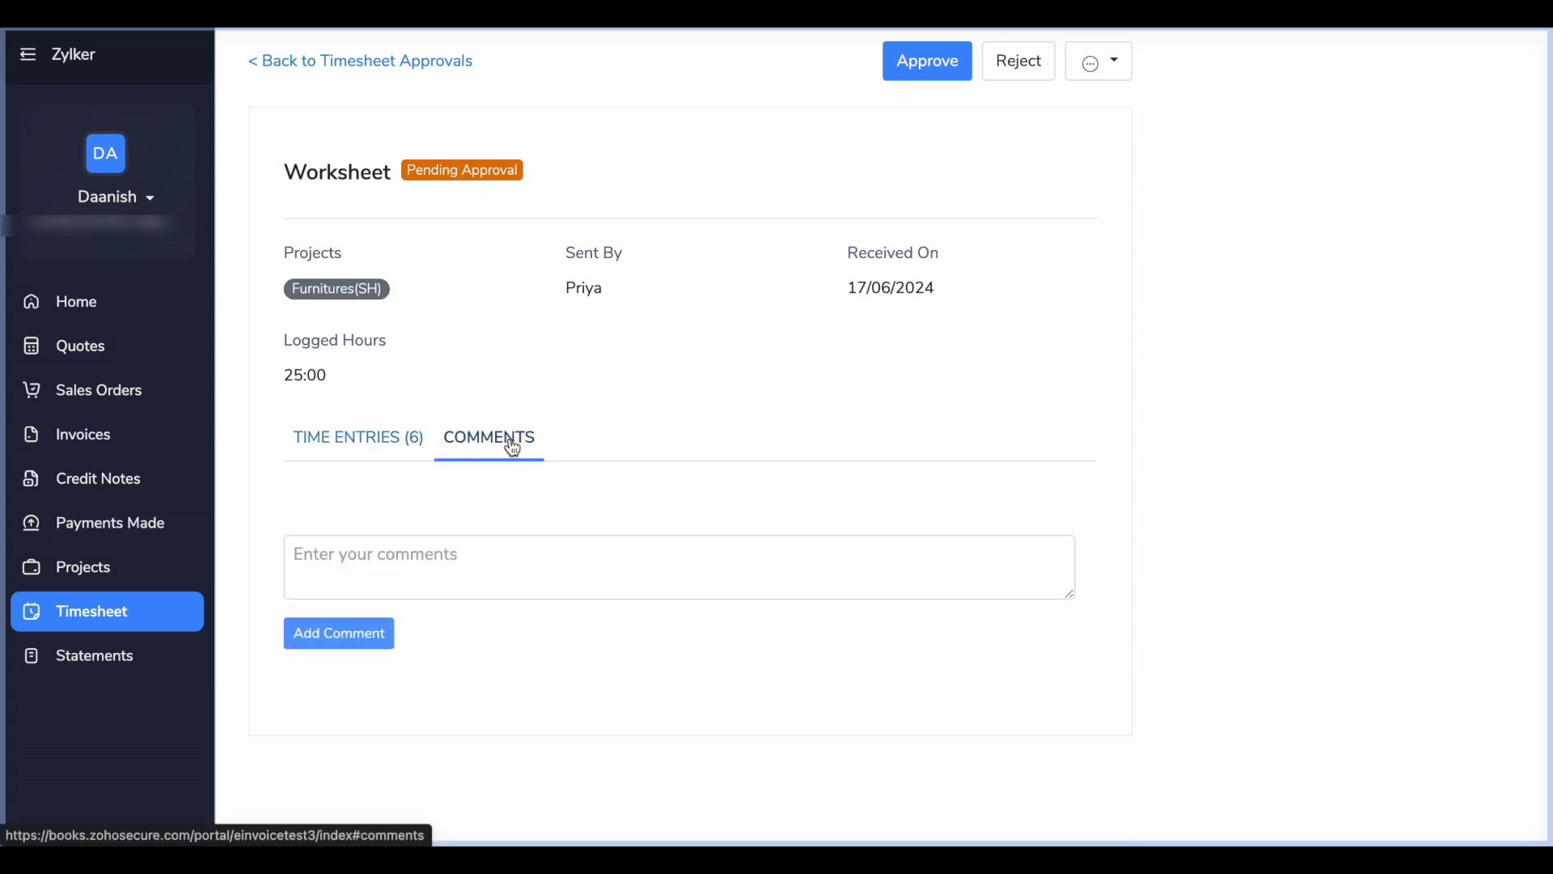
pyautogui.click(451, 564)
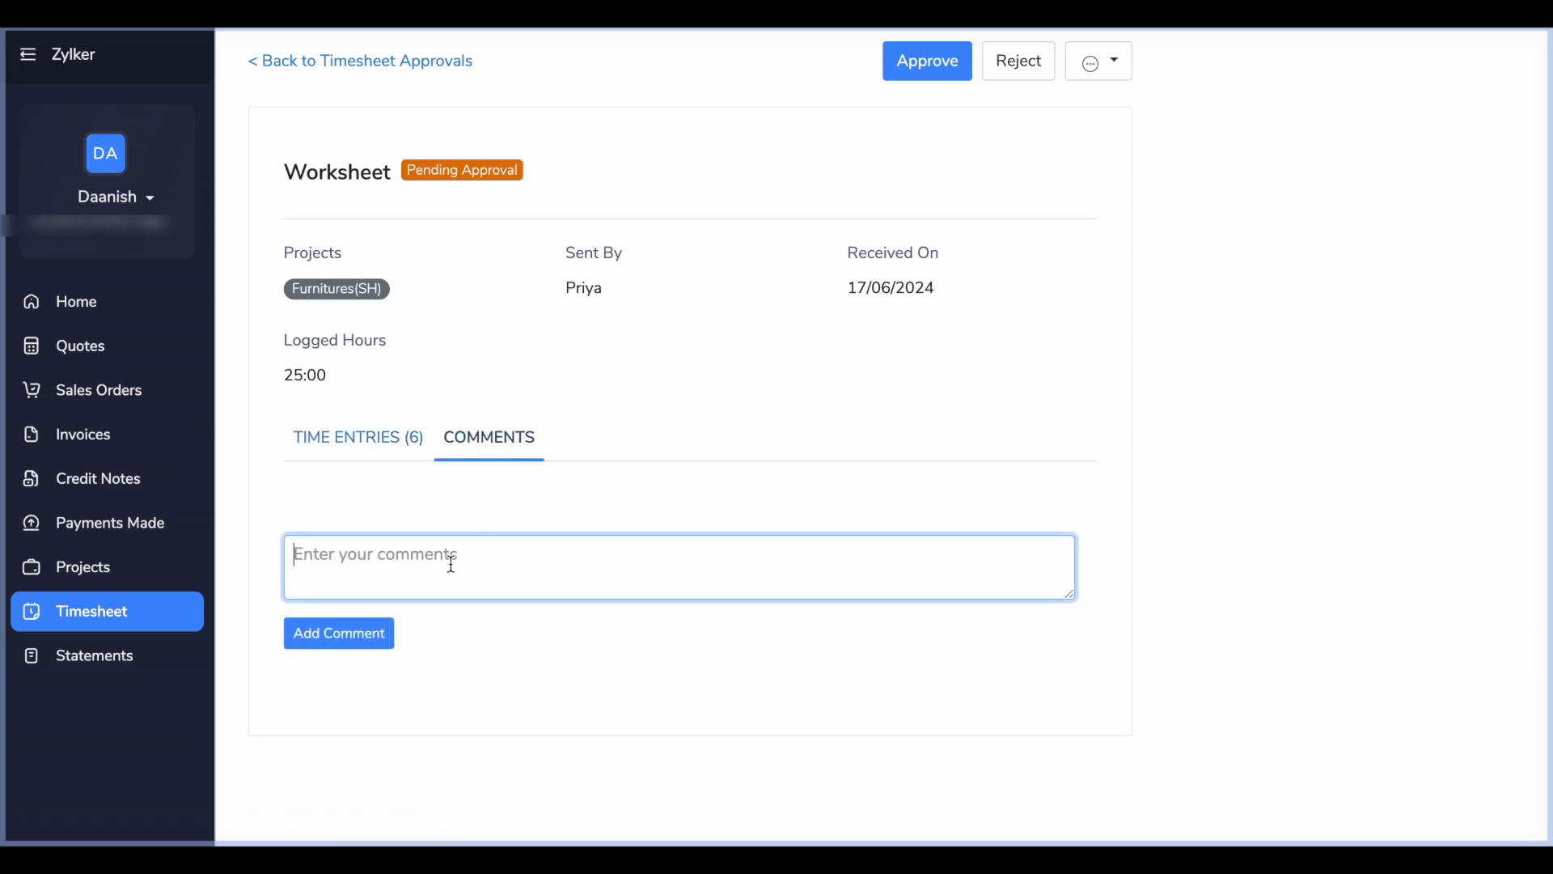
pyautogui.write('Revised time')
pyautogui.click(358, 637)
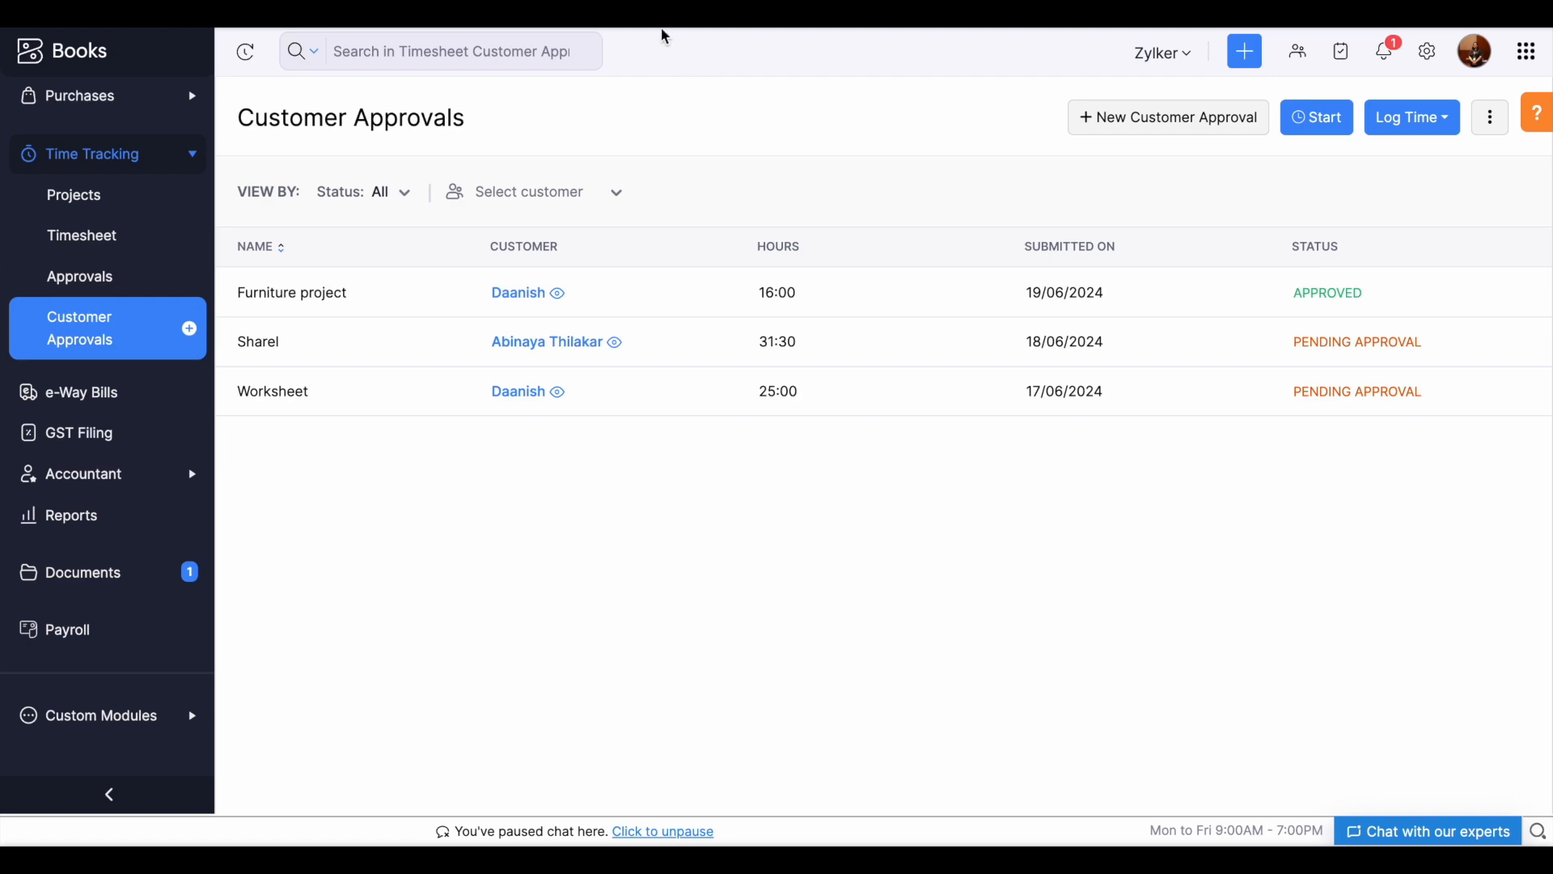
# - Back in Zoho Books, open the Worksheet approval from its comment notification, review its comments and history, and close it
pyautogui.click(1385, 51)
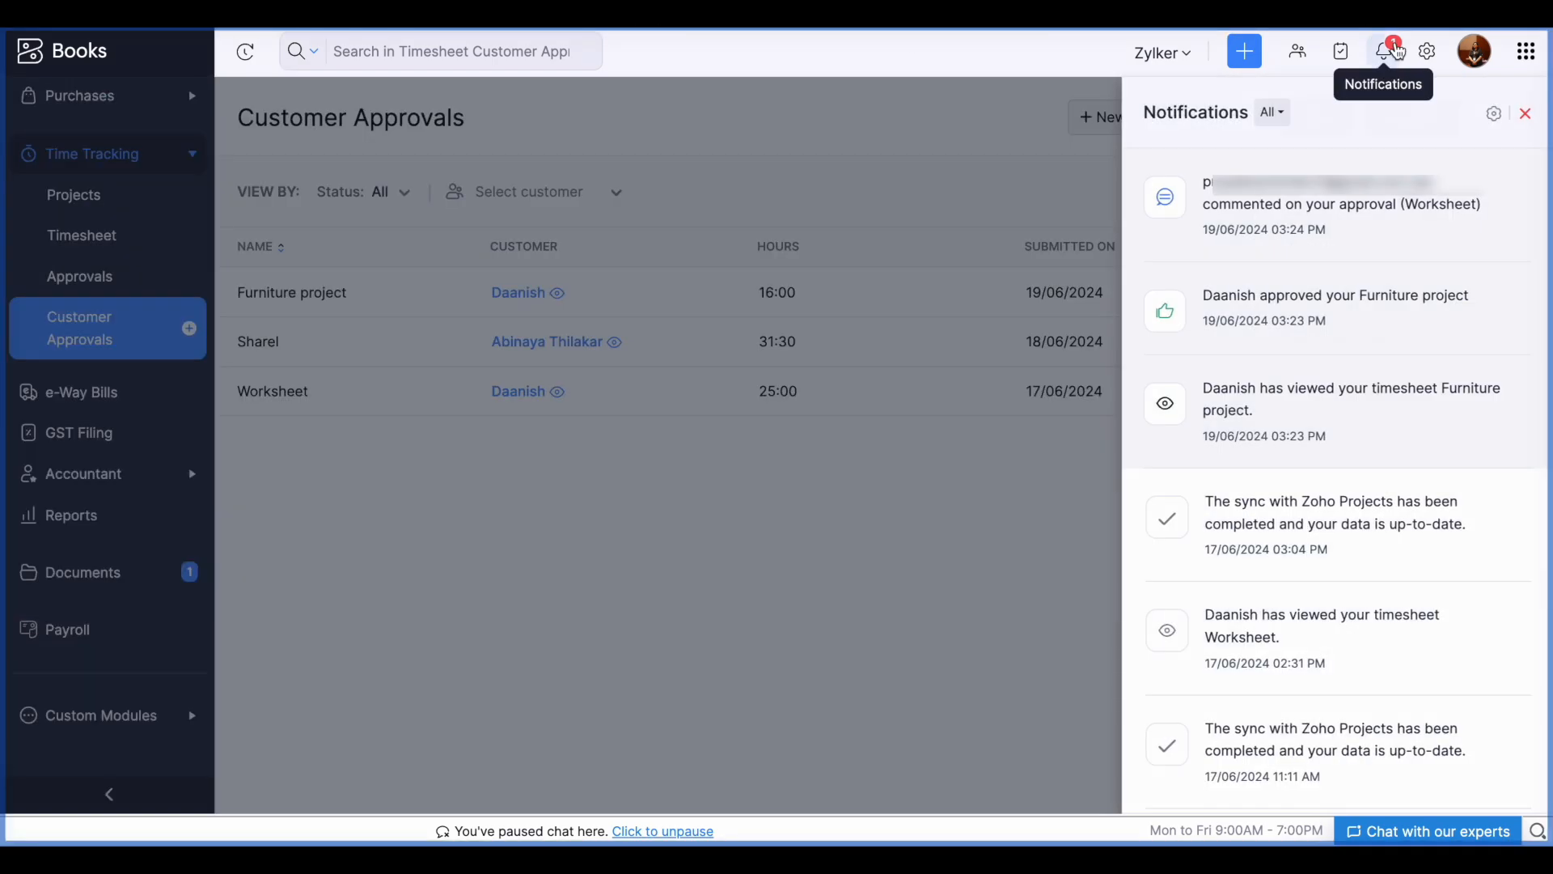
pyautogui.click(1371, 204)
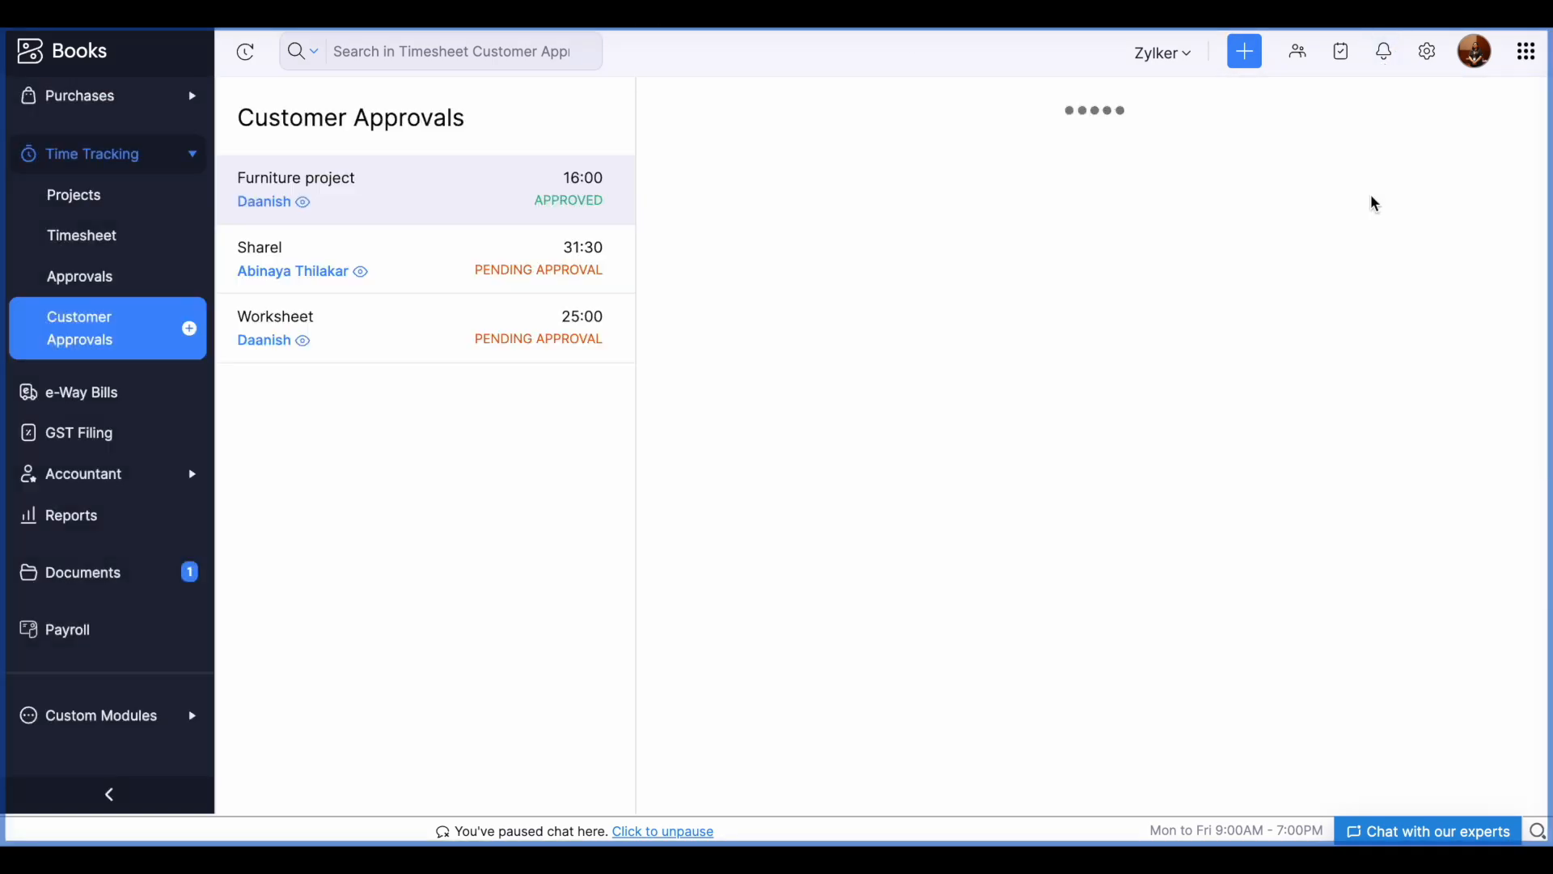
pyautogui.scroll(-1, 776, 503)
pyautogui.click(919, 455)
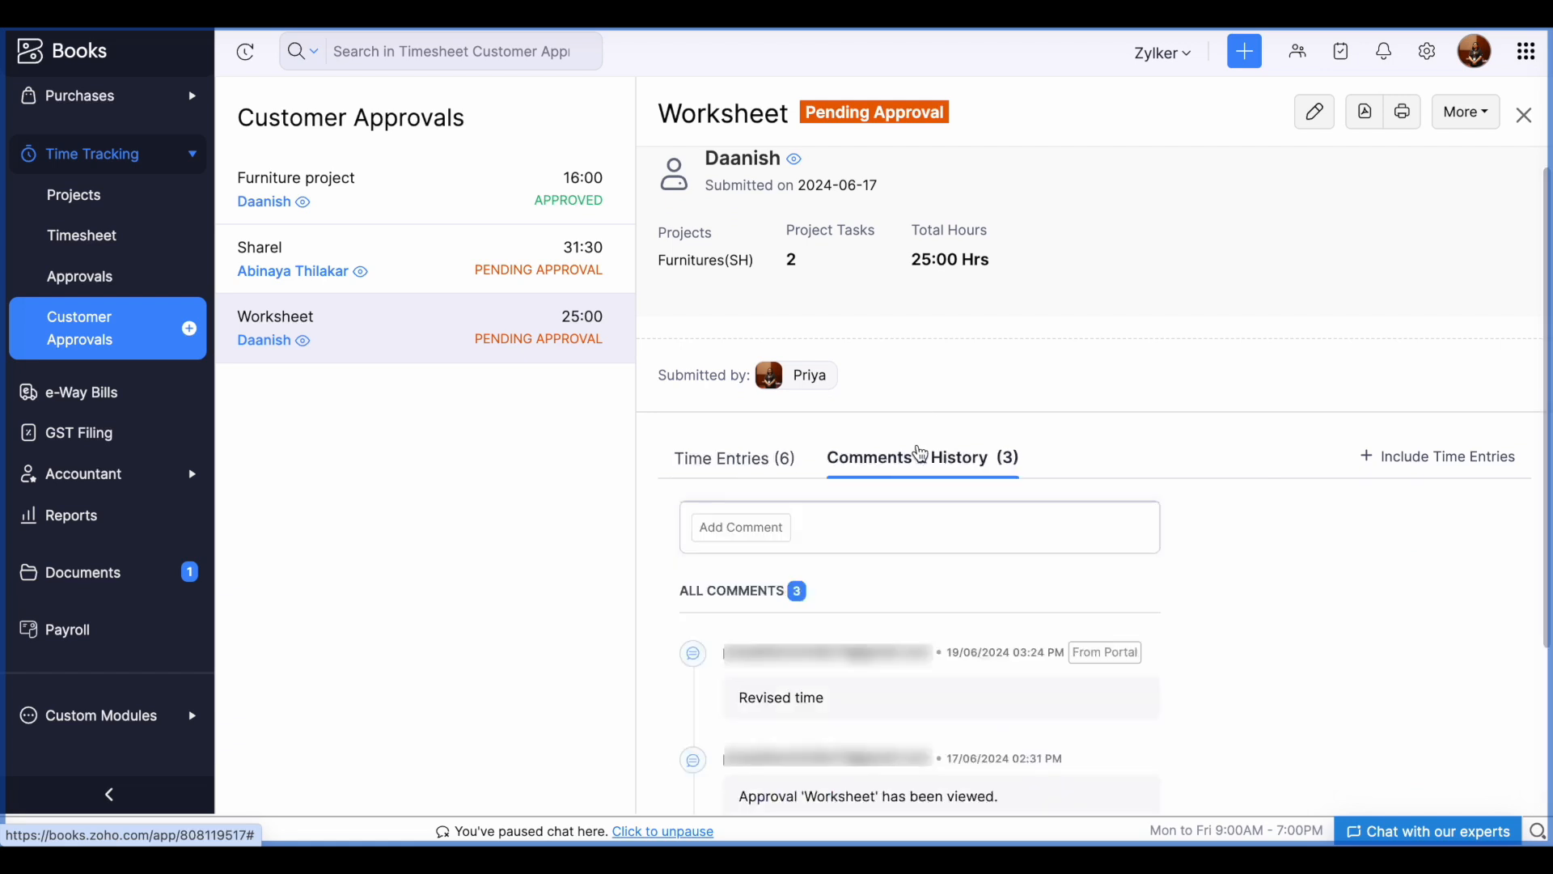
pyautogui.click(929, 525)
pyautogui.scroll(-4, 931, 590)
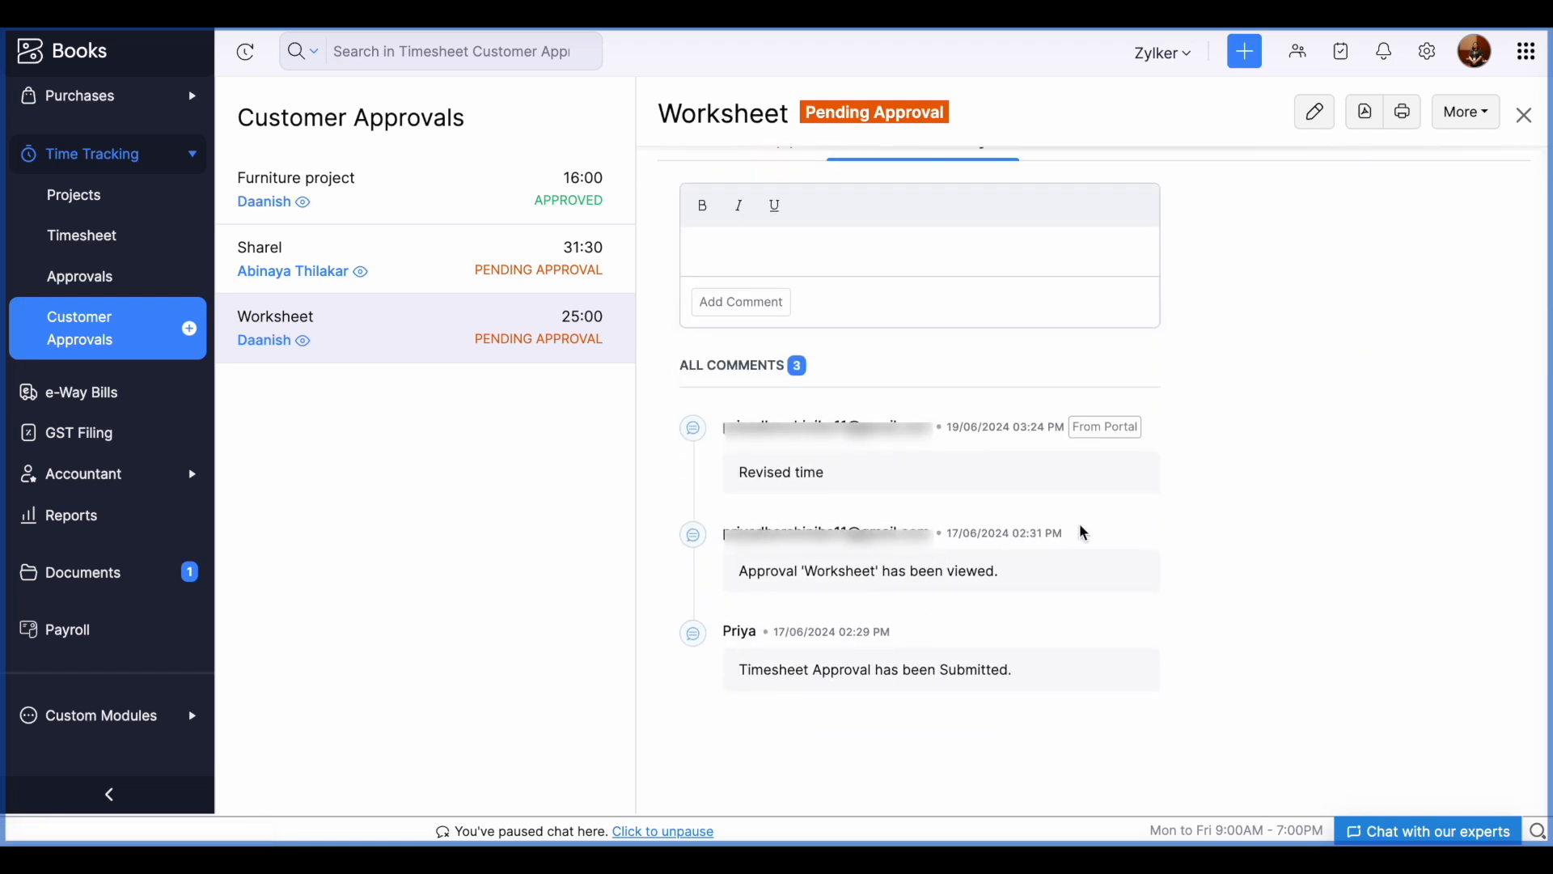
pyautogui.click(1526, 120)
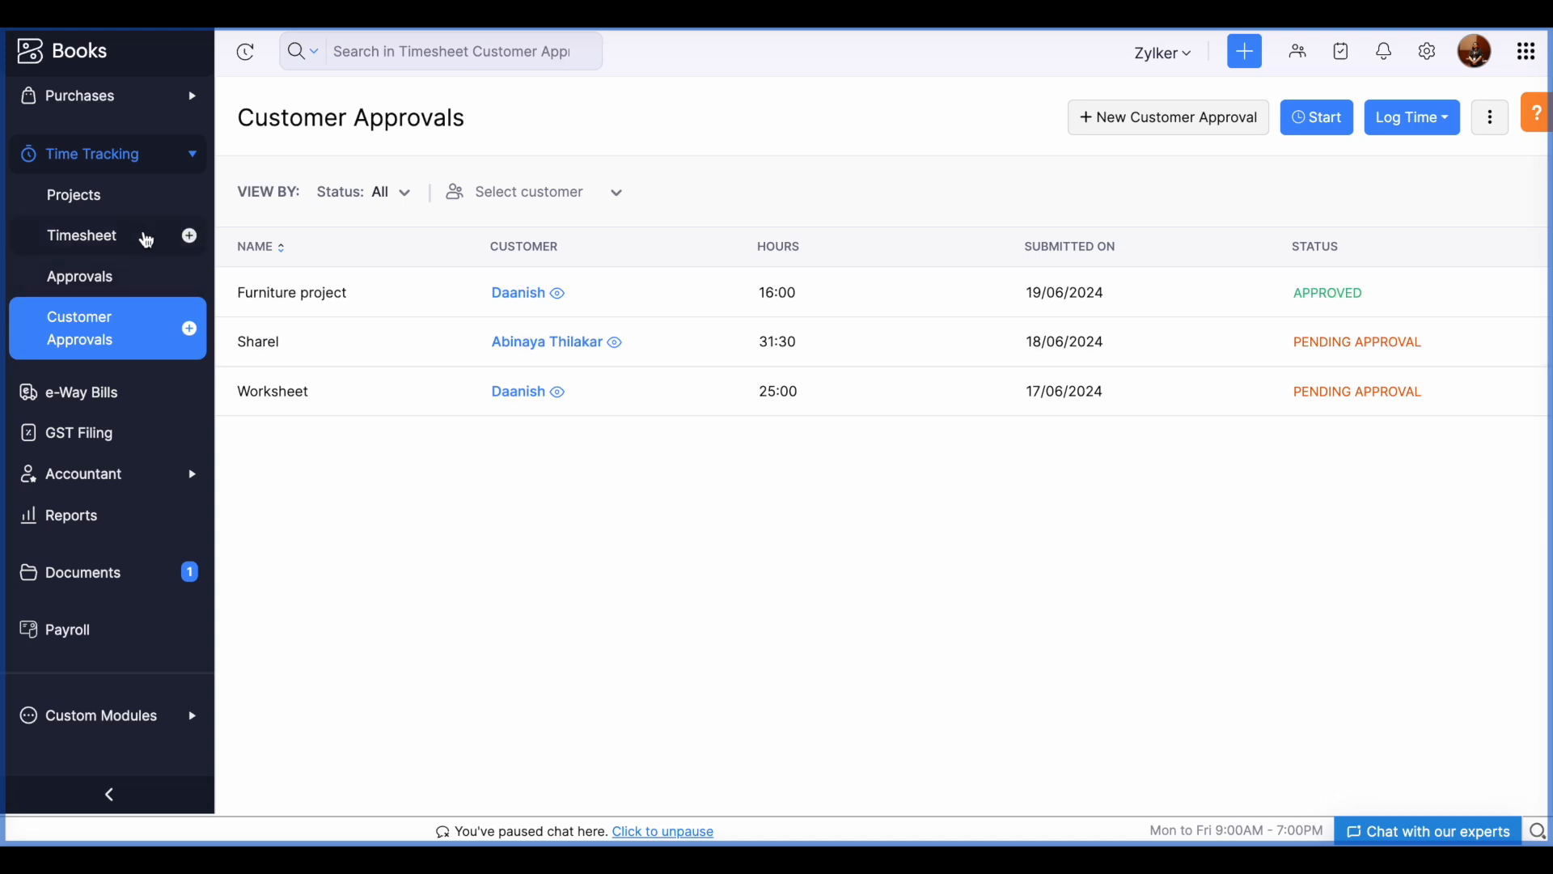
# - Open the Mess Hall-Grant project, view the sales and purchase transactions that can be created from it, and close it
pyautogui.click(144, 237)
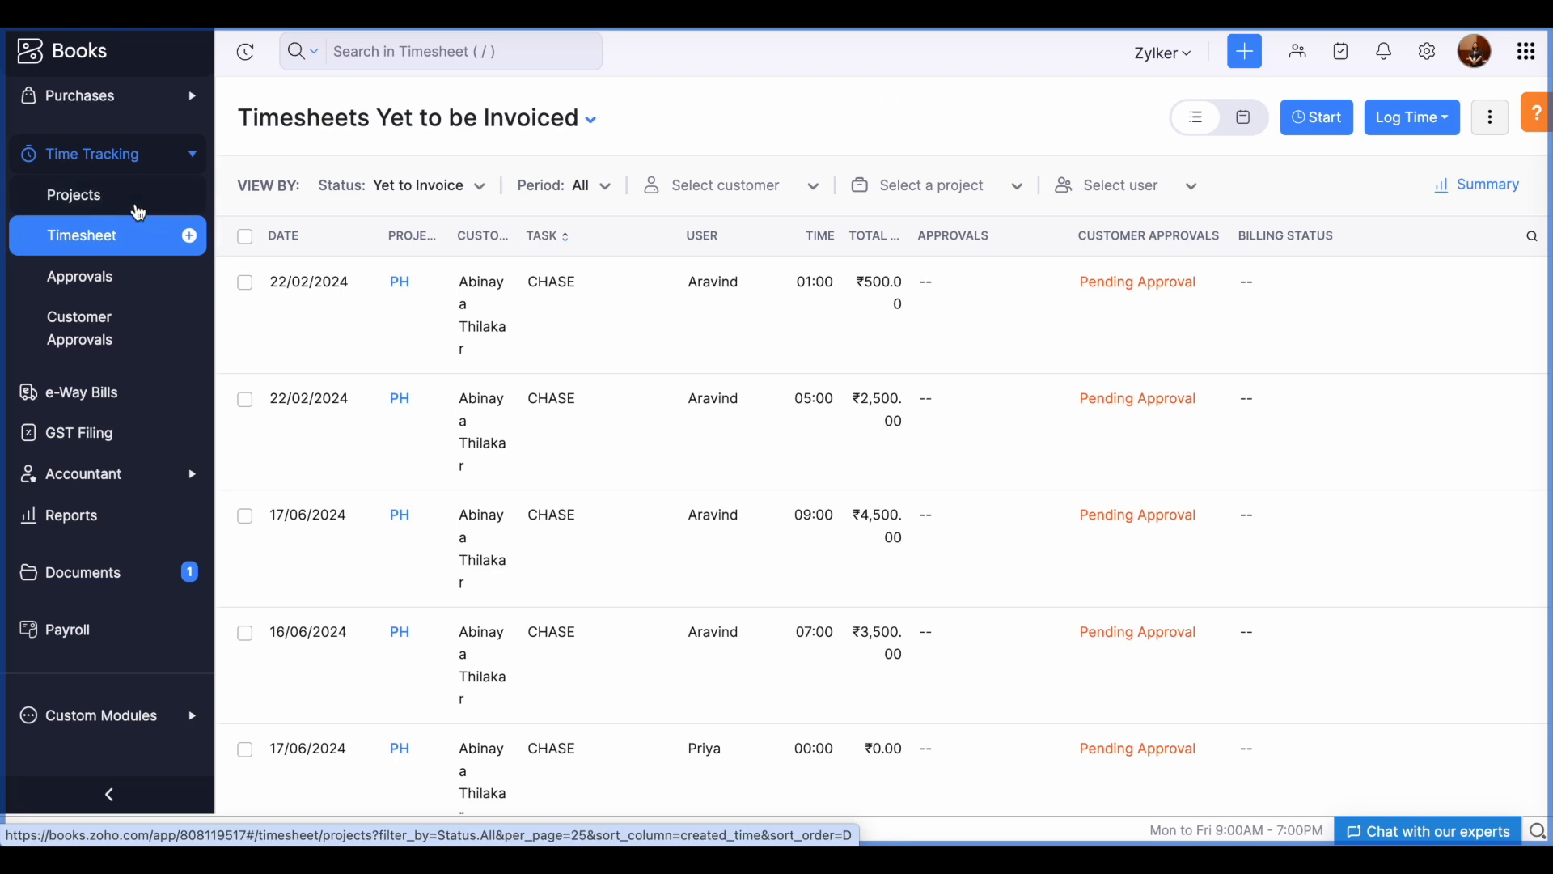
pyautogui.click(136, 200)
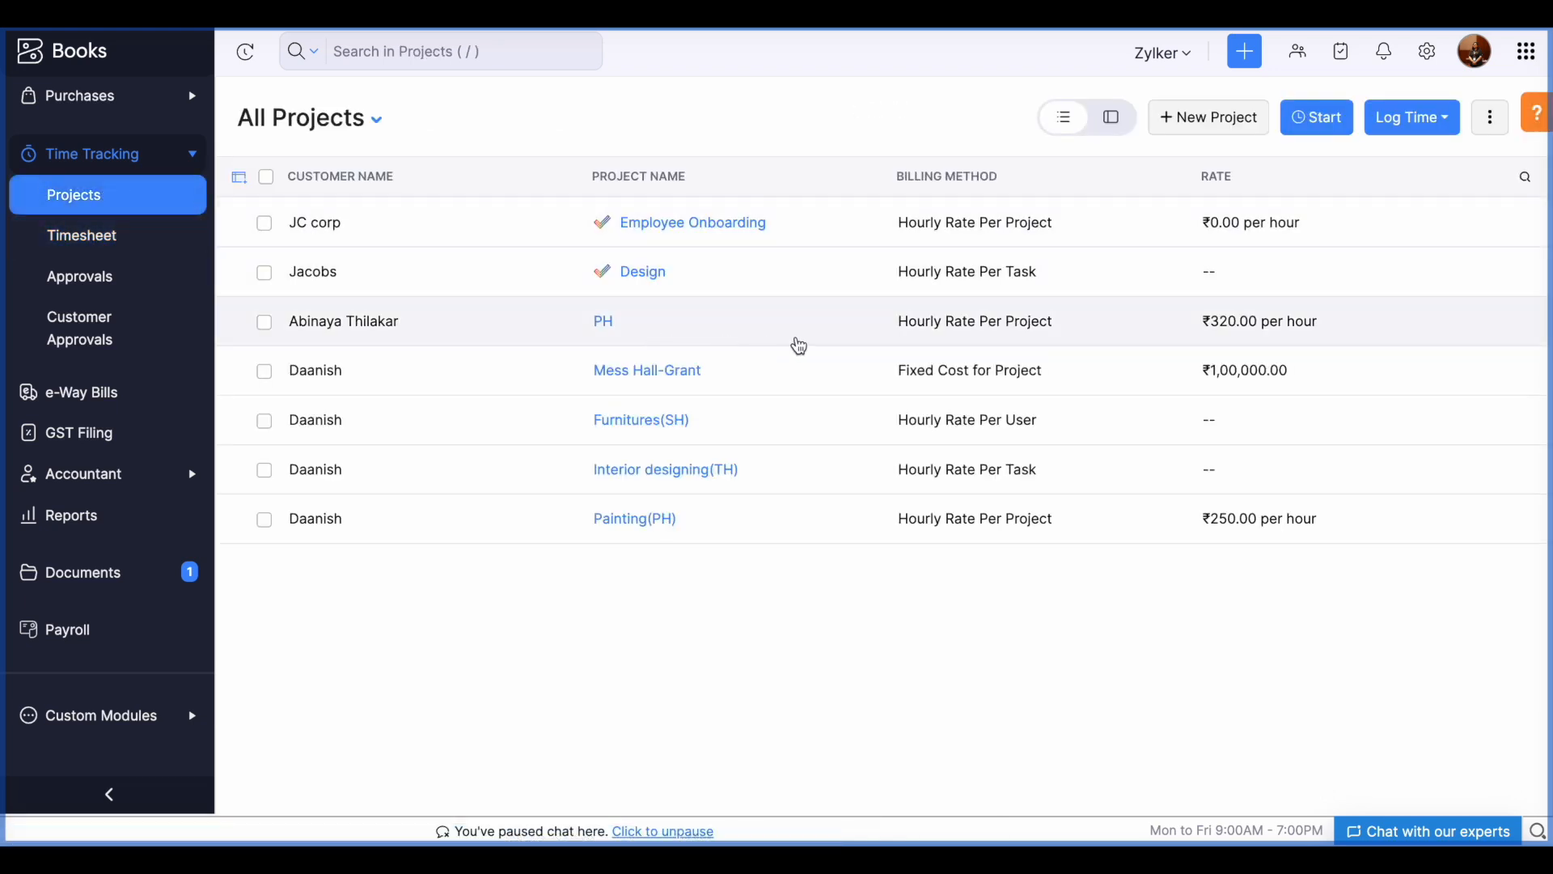
pyautogui.click(860, 365)
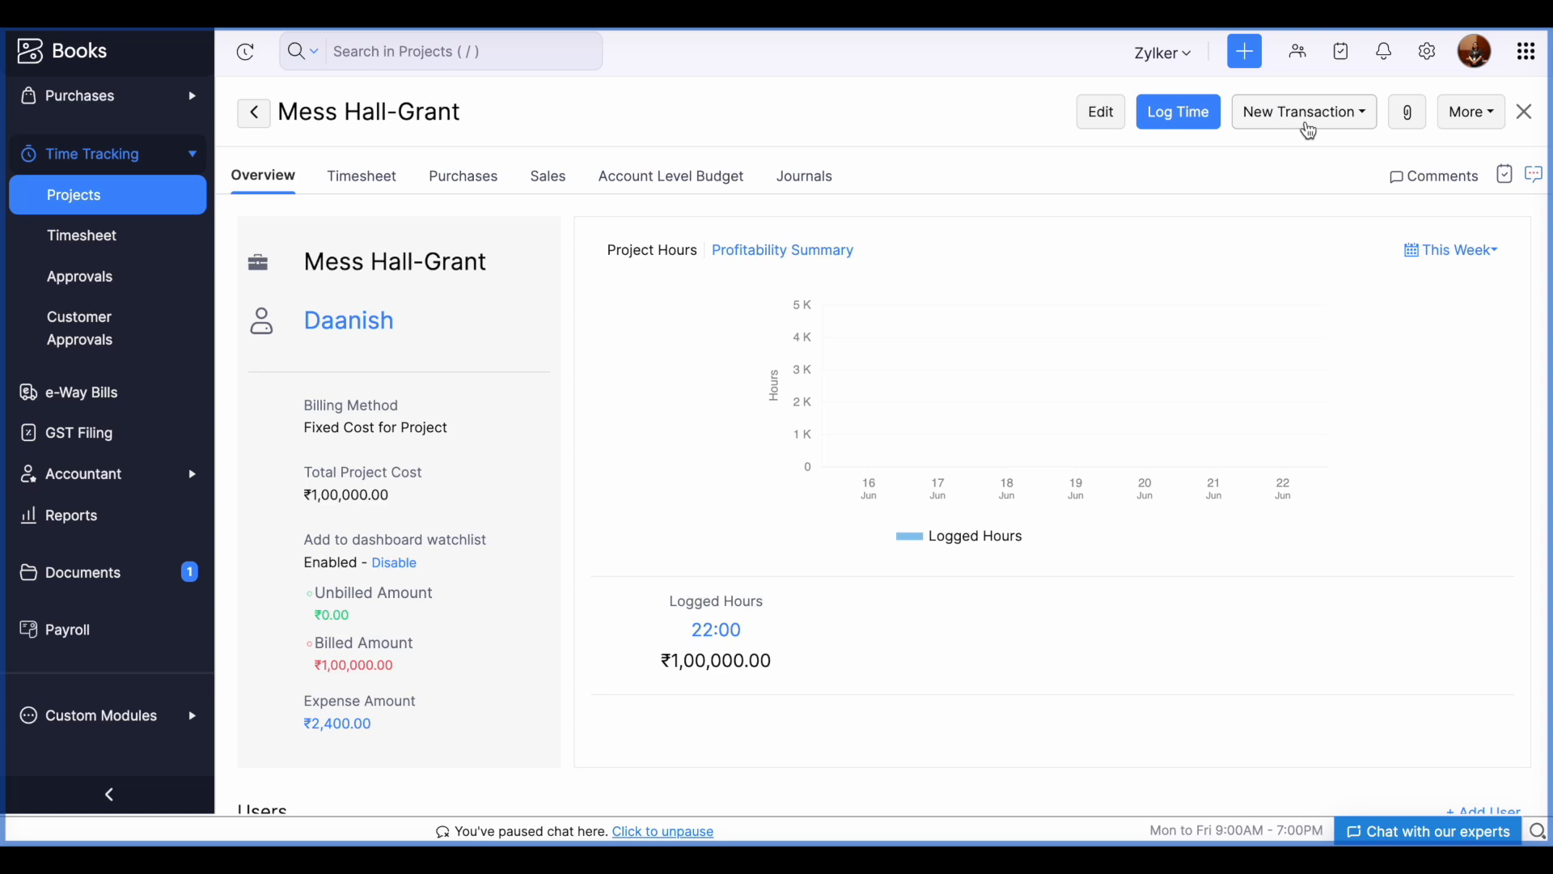
pyautogui.click(1309, 130)
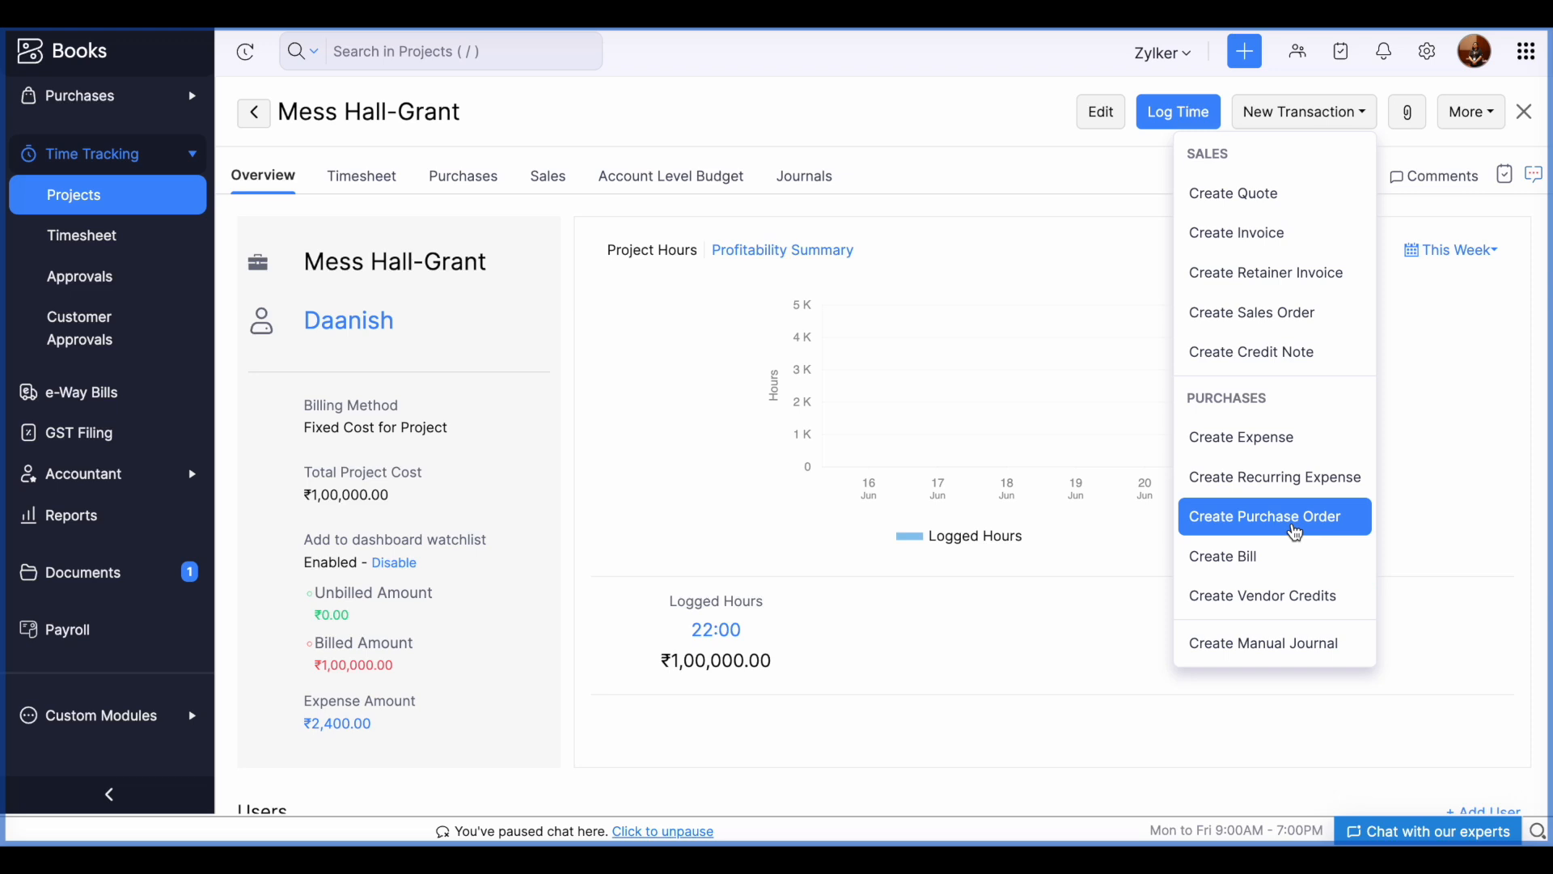
pyautogui.click(1525, 112)
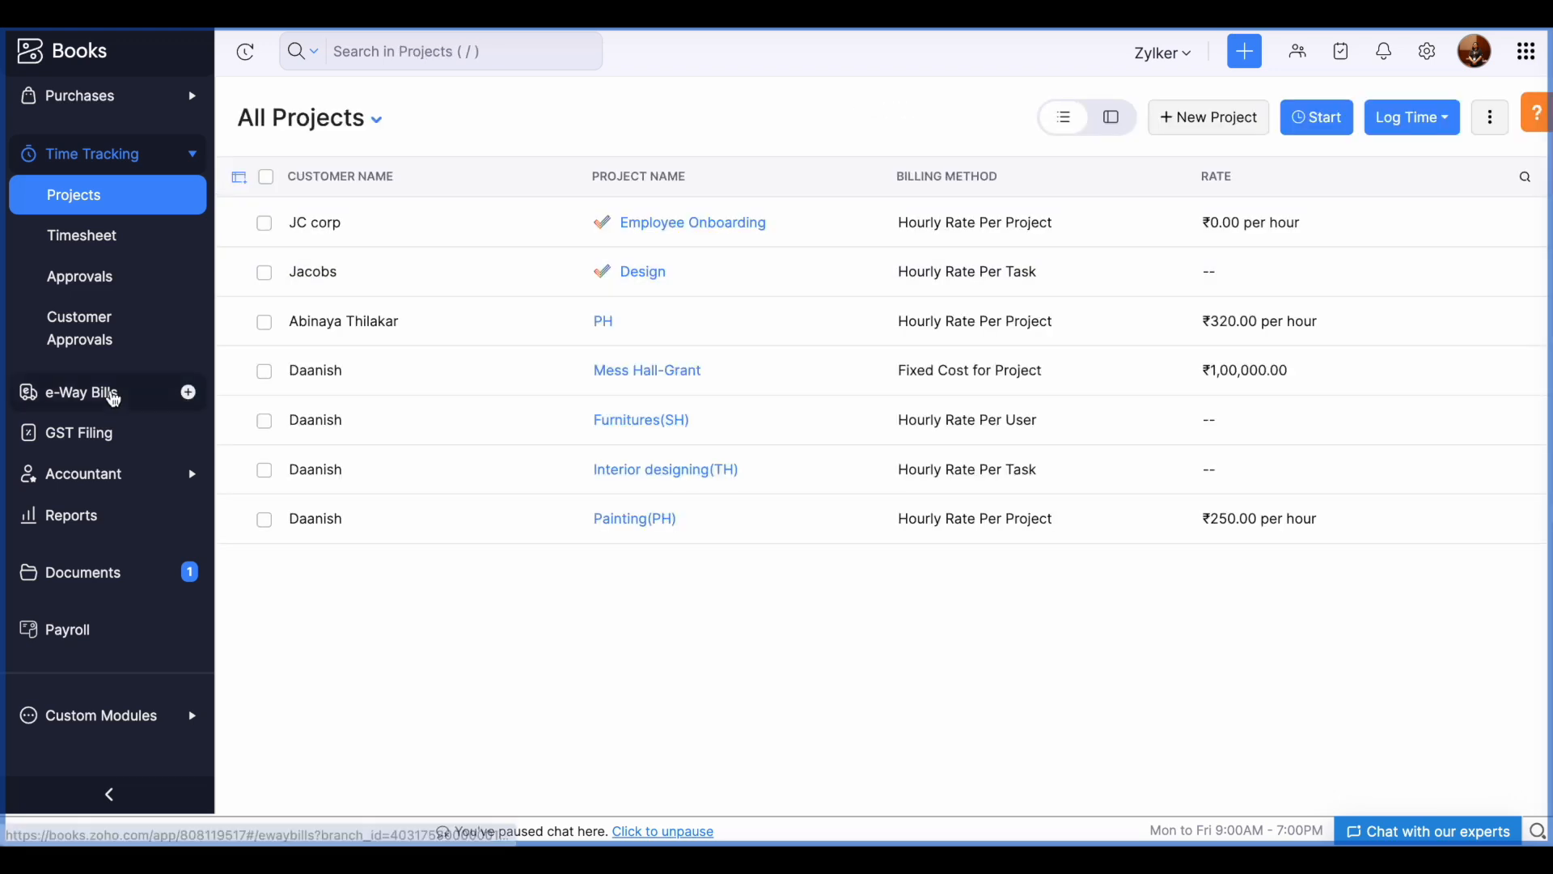
# - Start a new invoice and select the Mess Hall-Grant project's customer
pyautogui.scroll(3, 65, 348)
pyautogui.click(121, 256)
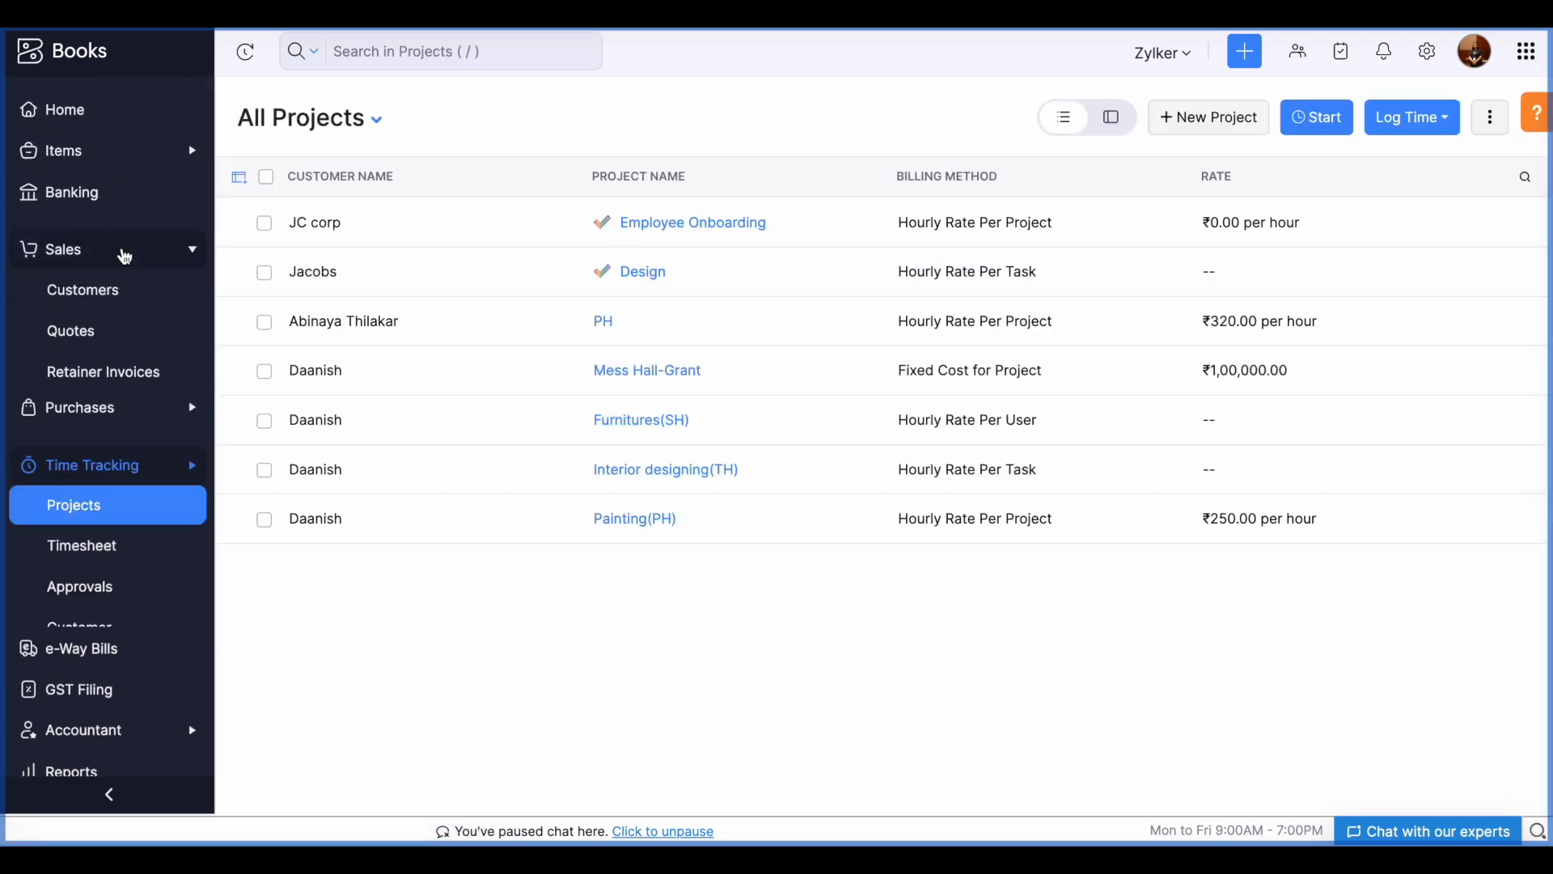
pyautogui.click(97, 496)
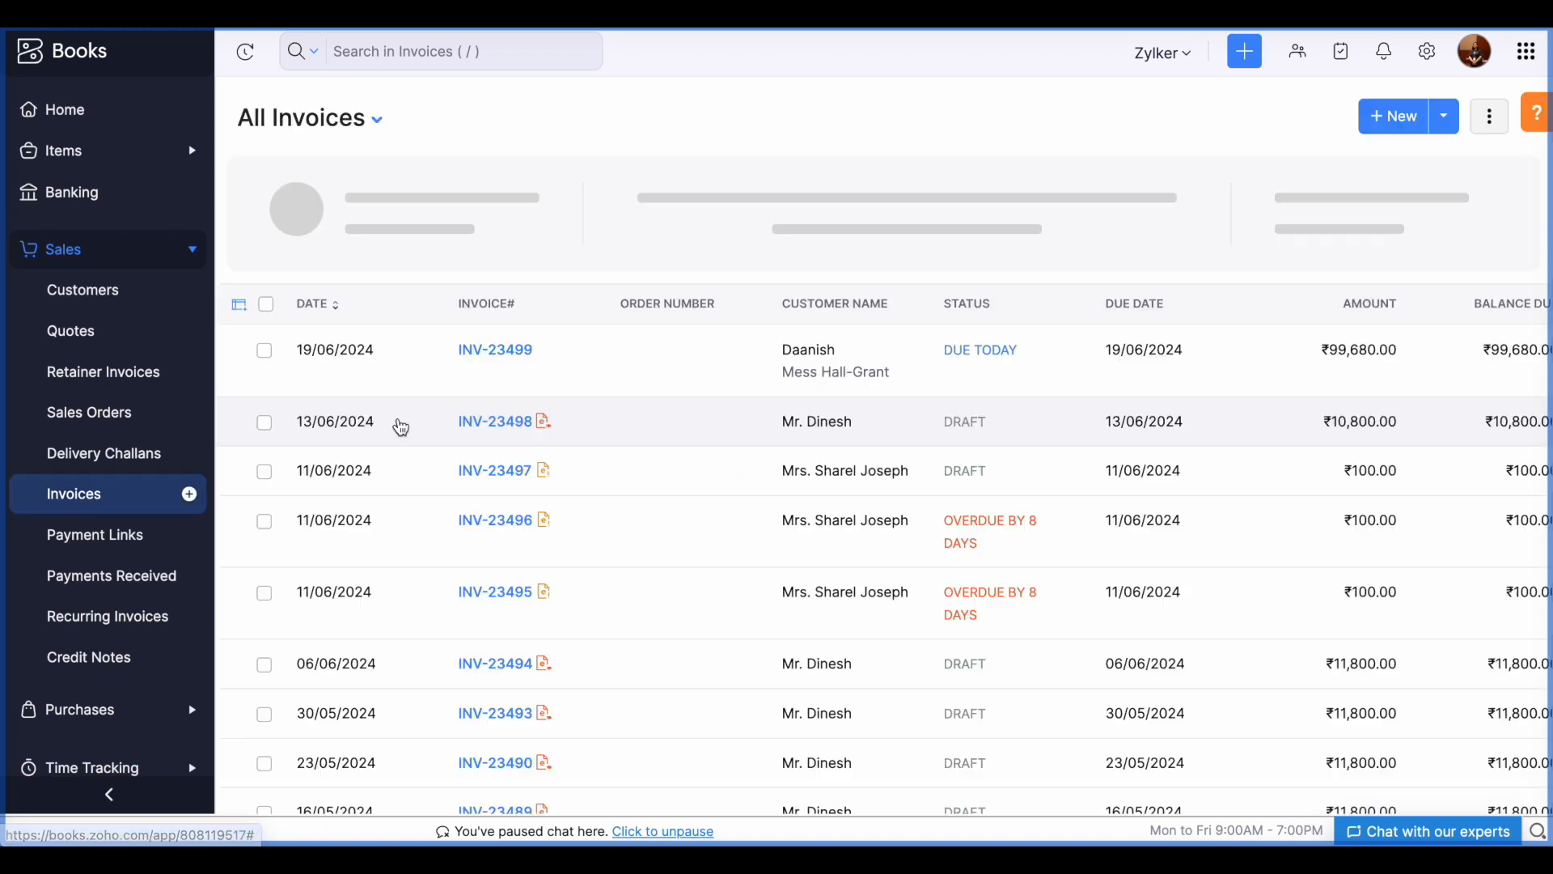
pyautogui.click(1405, 126)
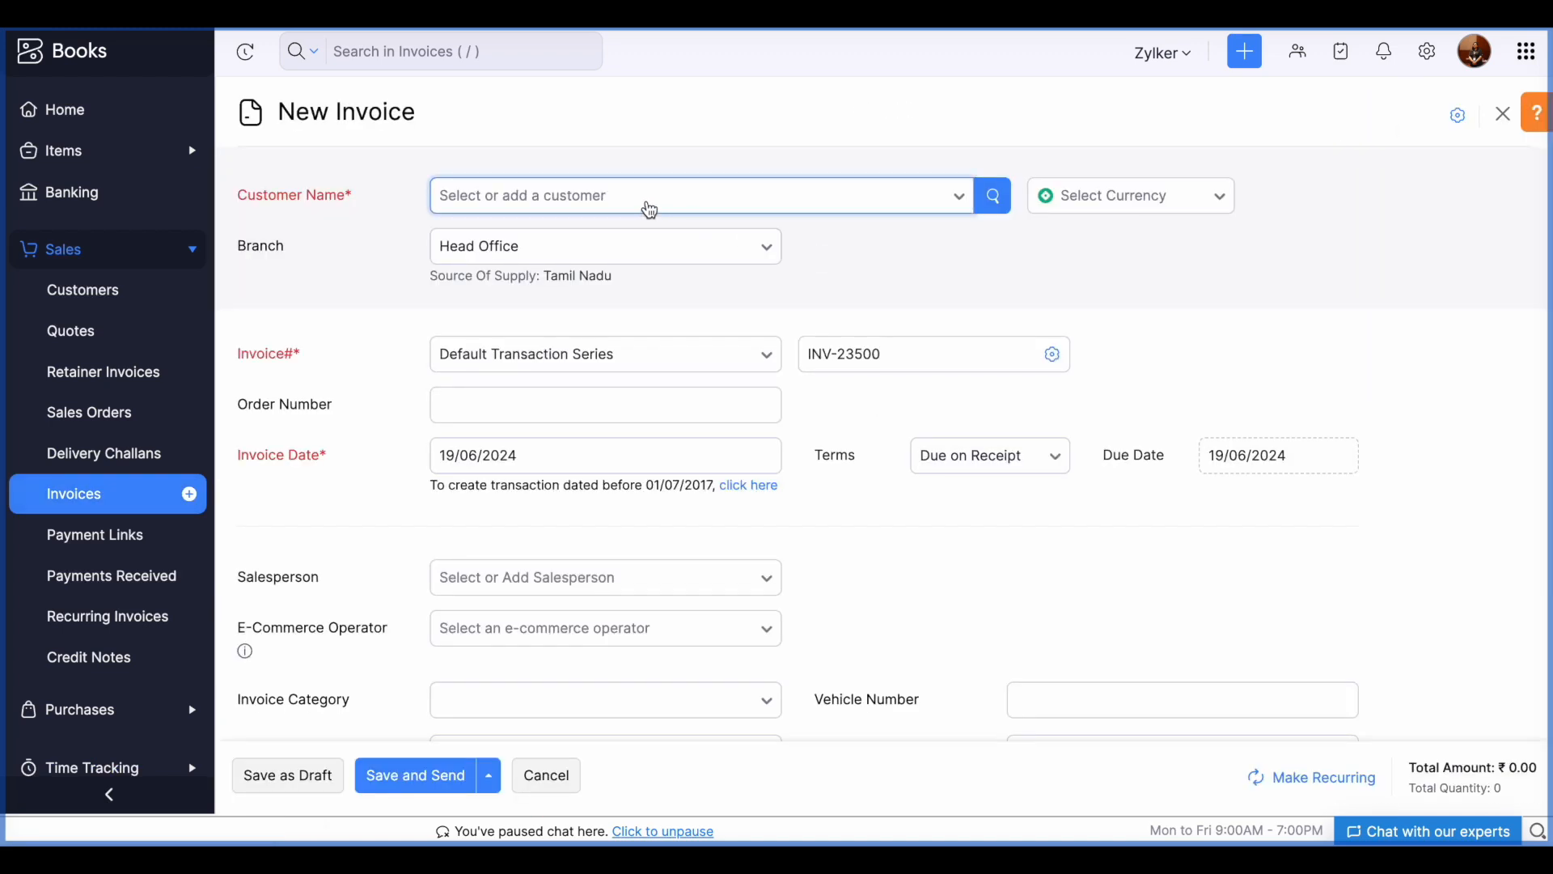
pyautogui.click(650, 211)
pyautogui.write('das')
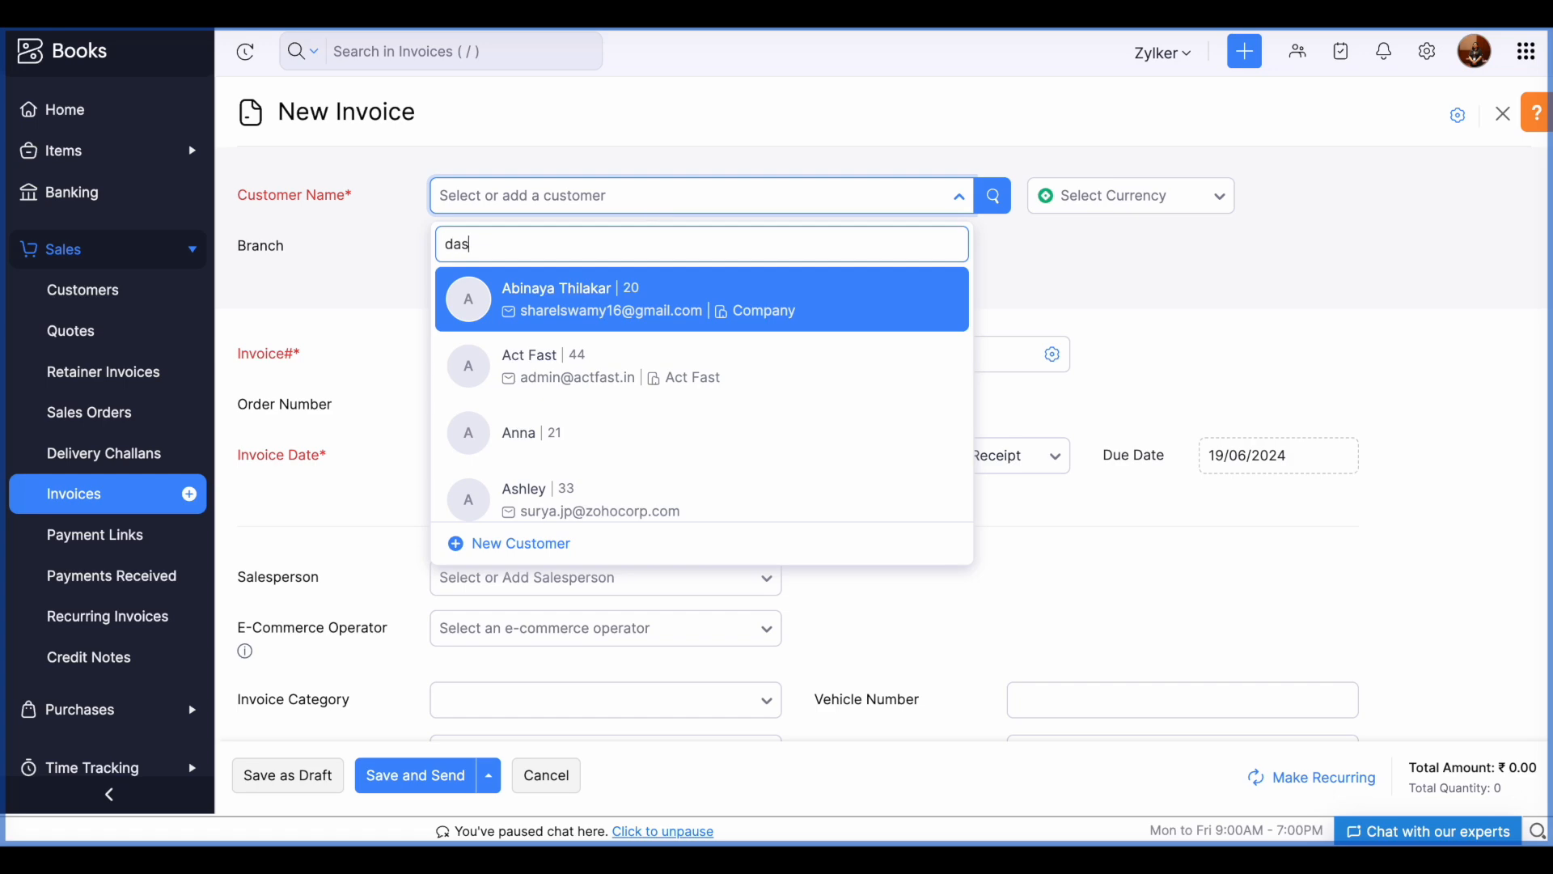
pyautogui.click(647, 209)
pyautogui.click(647, 209)
pyautogui.write('d')
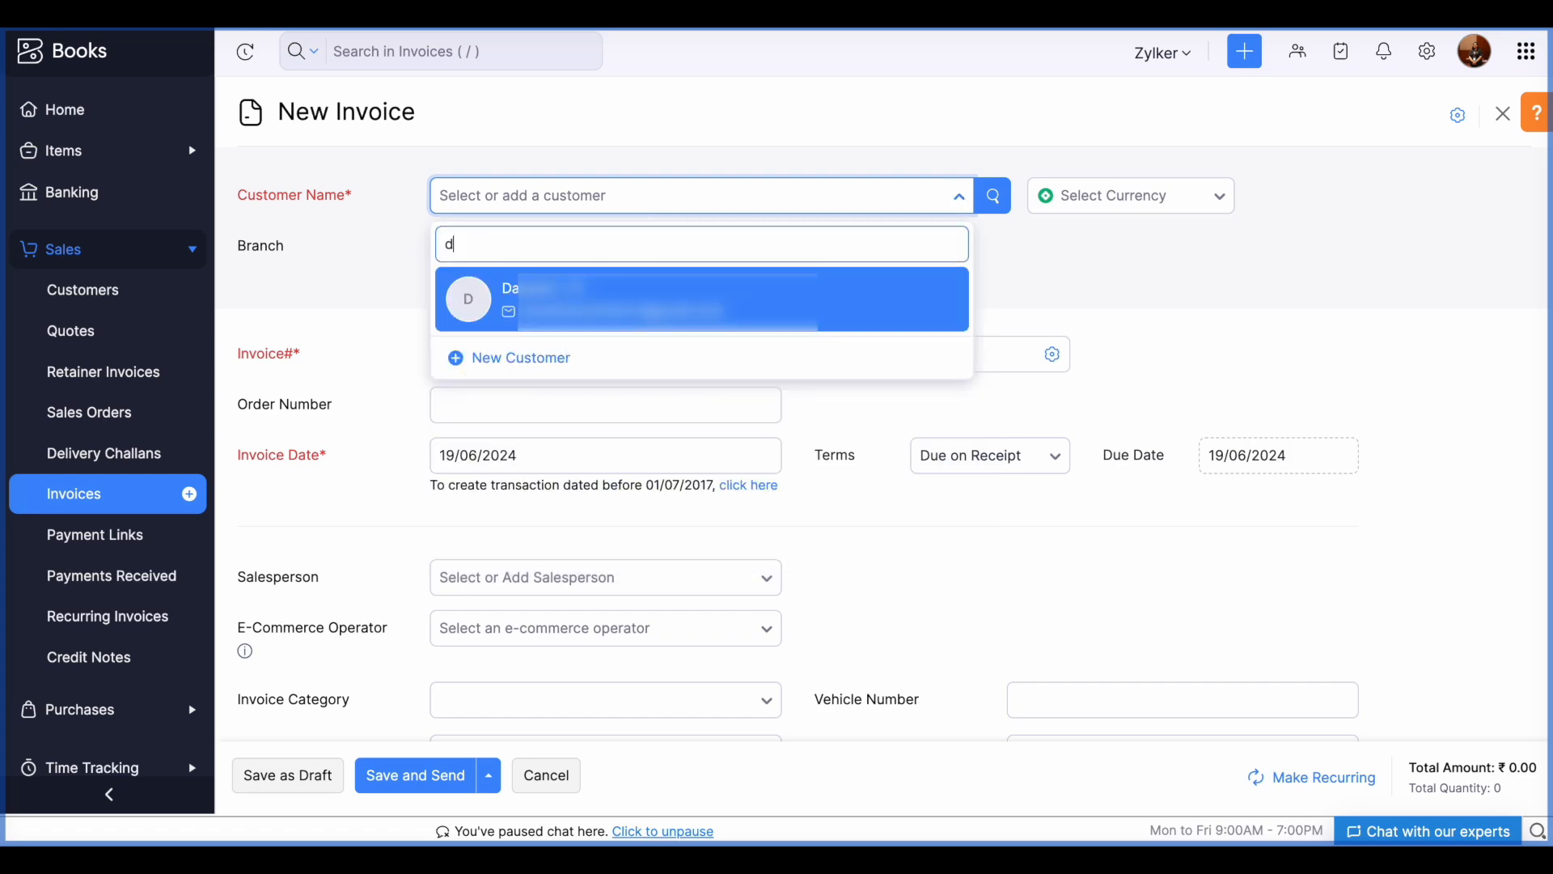
pyautogui.click(609, 303)
# - Add the Alias` item to the invoice, show its additional information, and associate the line with the Mess Hall-Grant project
pyautogui.scroll(-4, 835, 294)
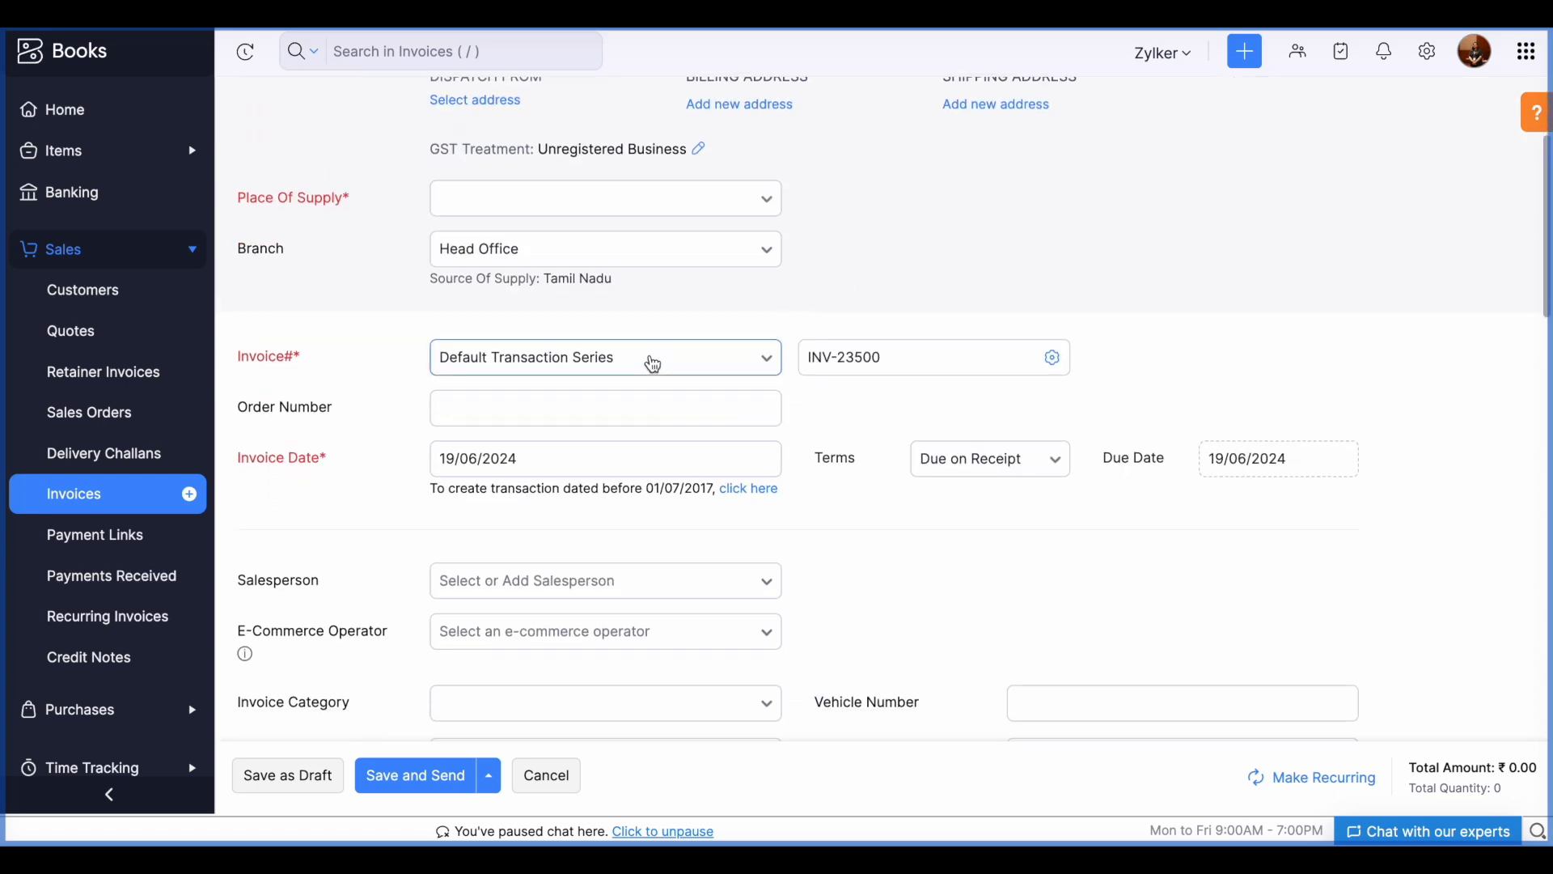
pyautogui.scroll(-10, 653, 363)
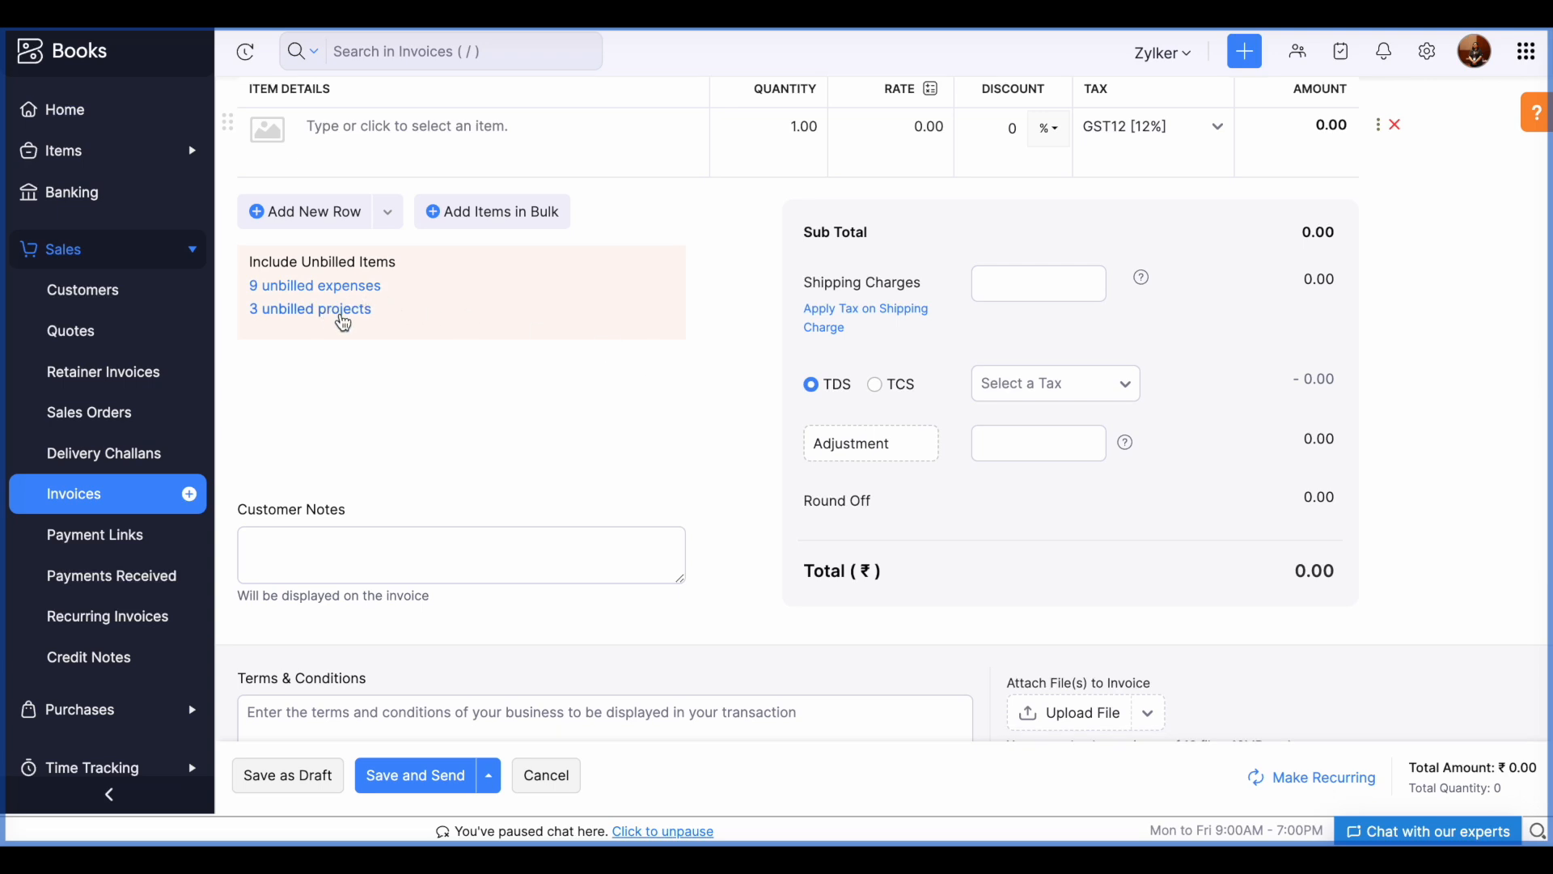
pyautogui.click(465, 150)
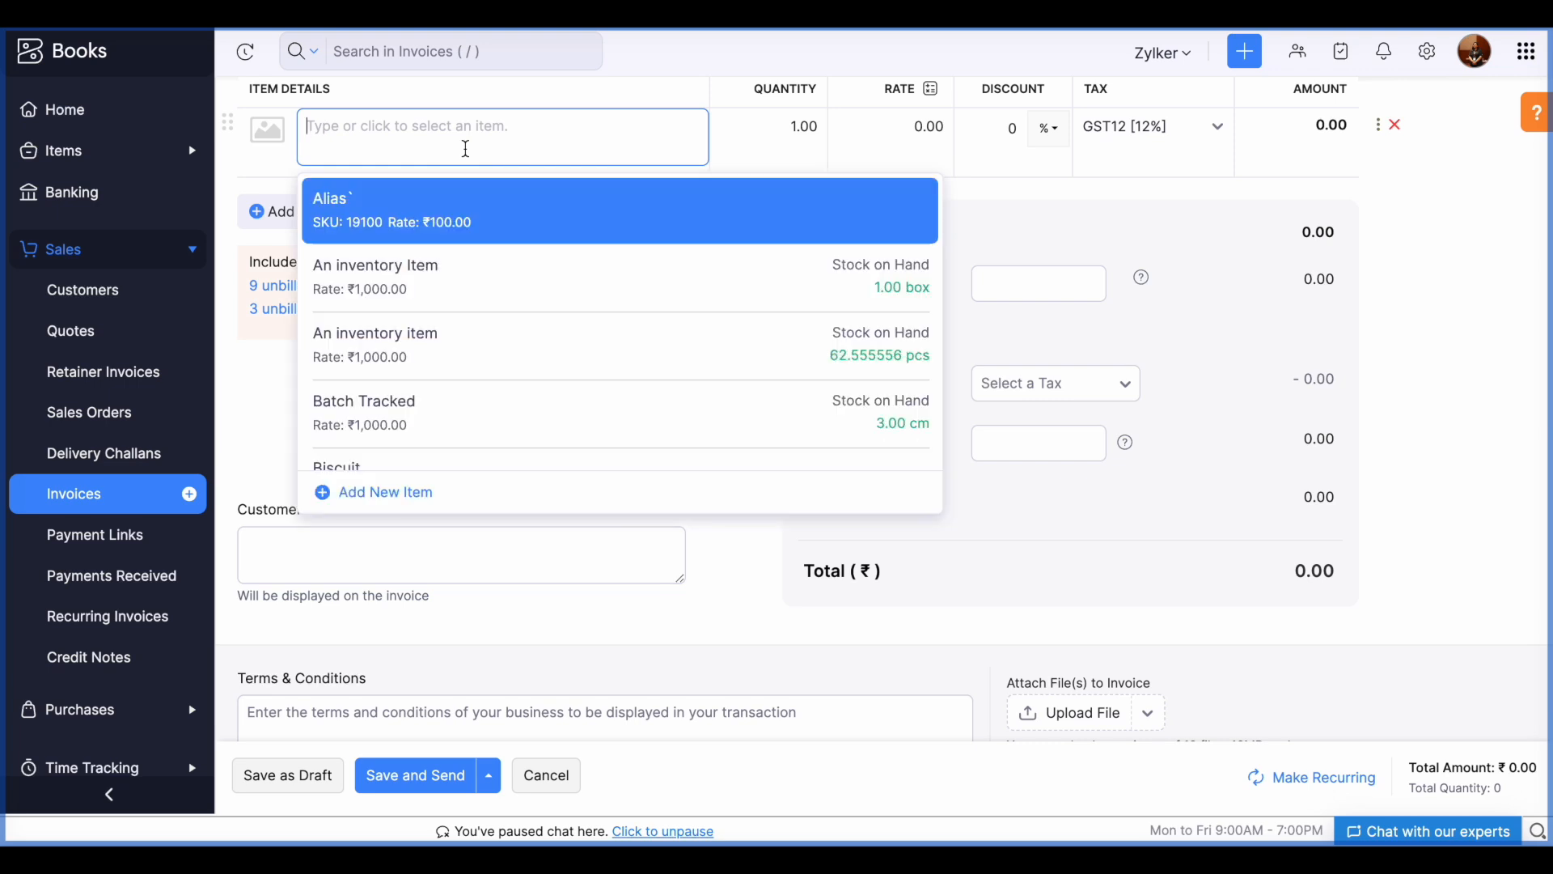
pyautogui.click(520, 275)
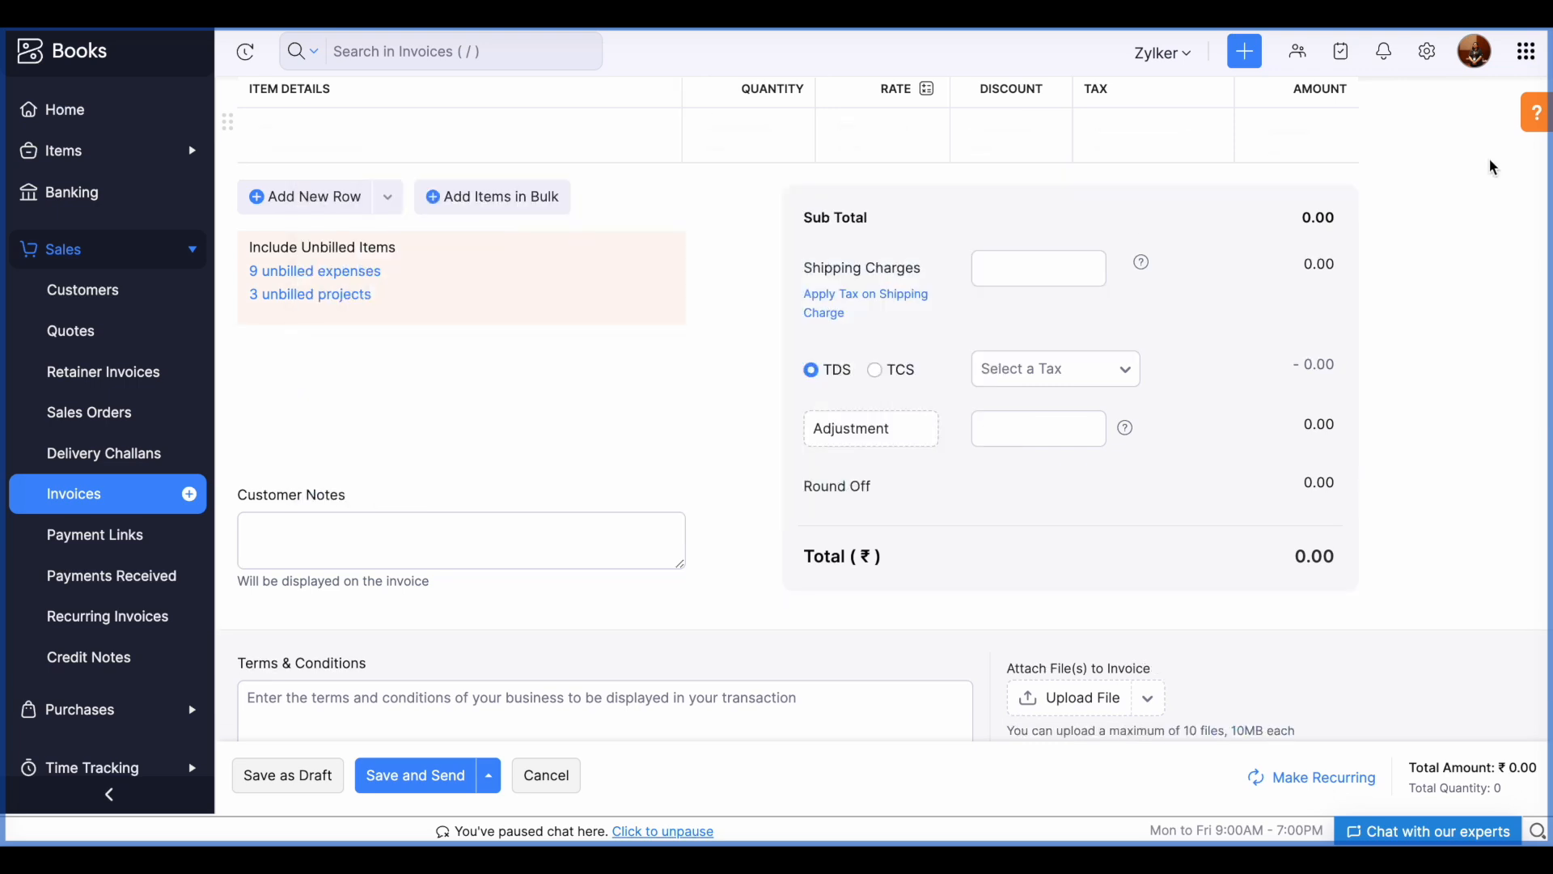
pyautogui.click(1380, 136)
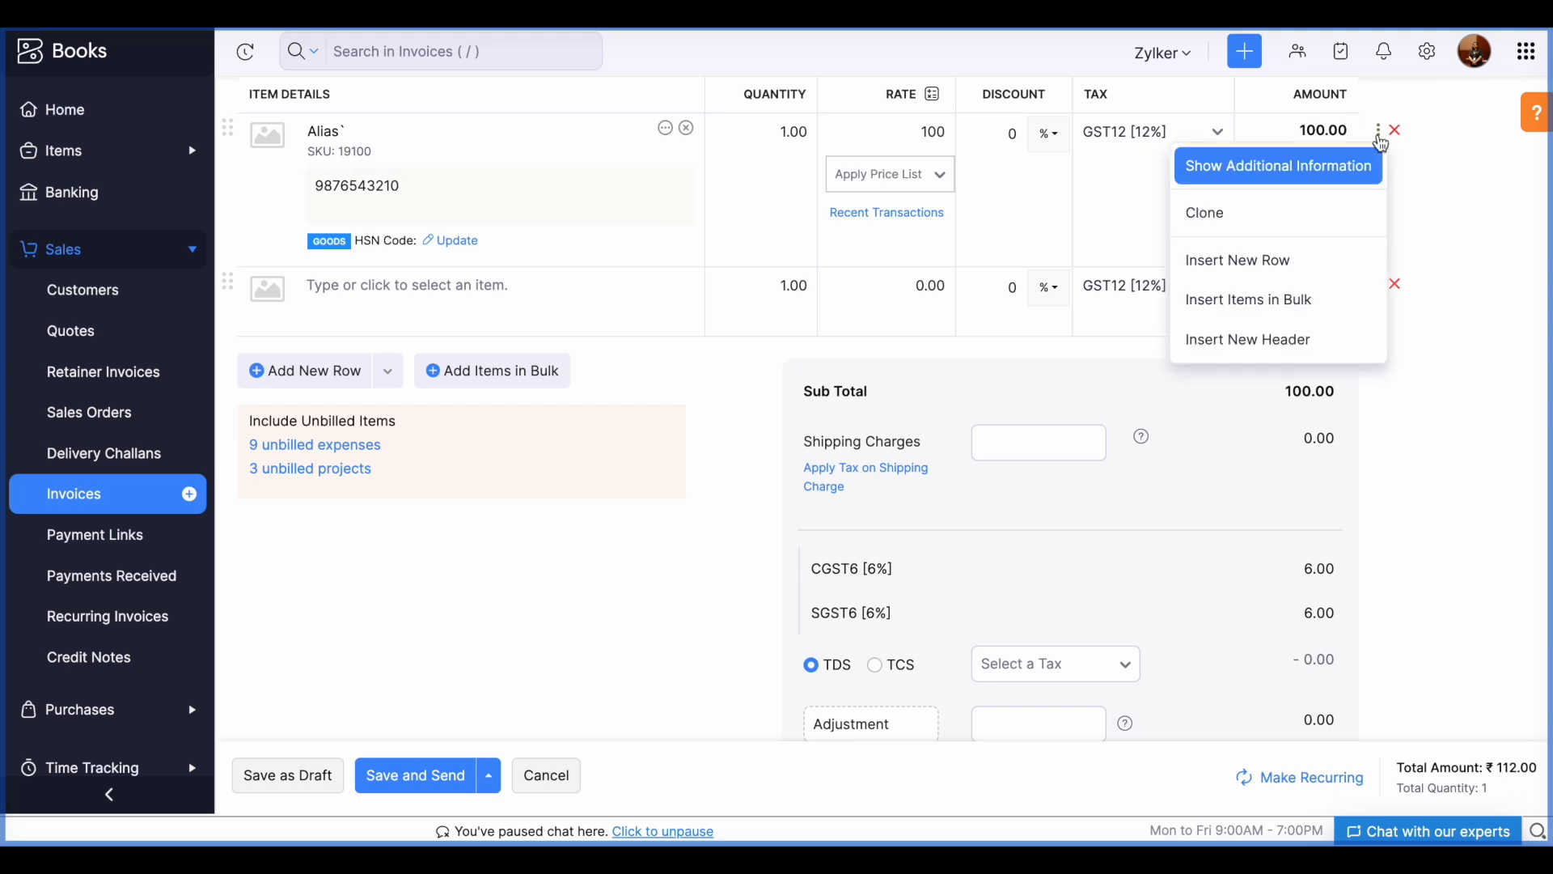
pyautogui.click(1321, 165)
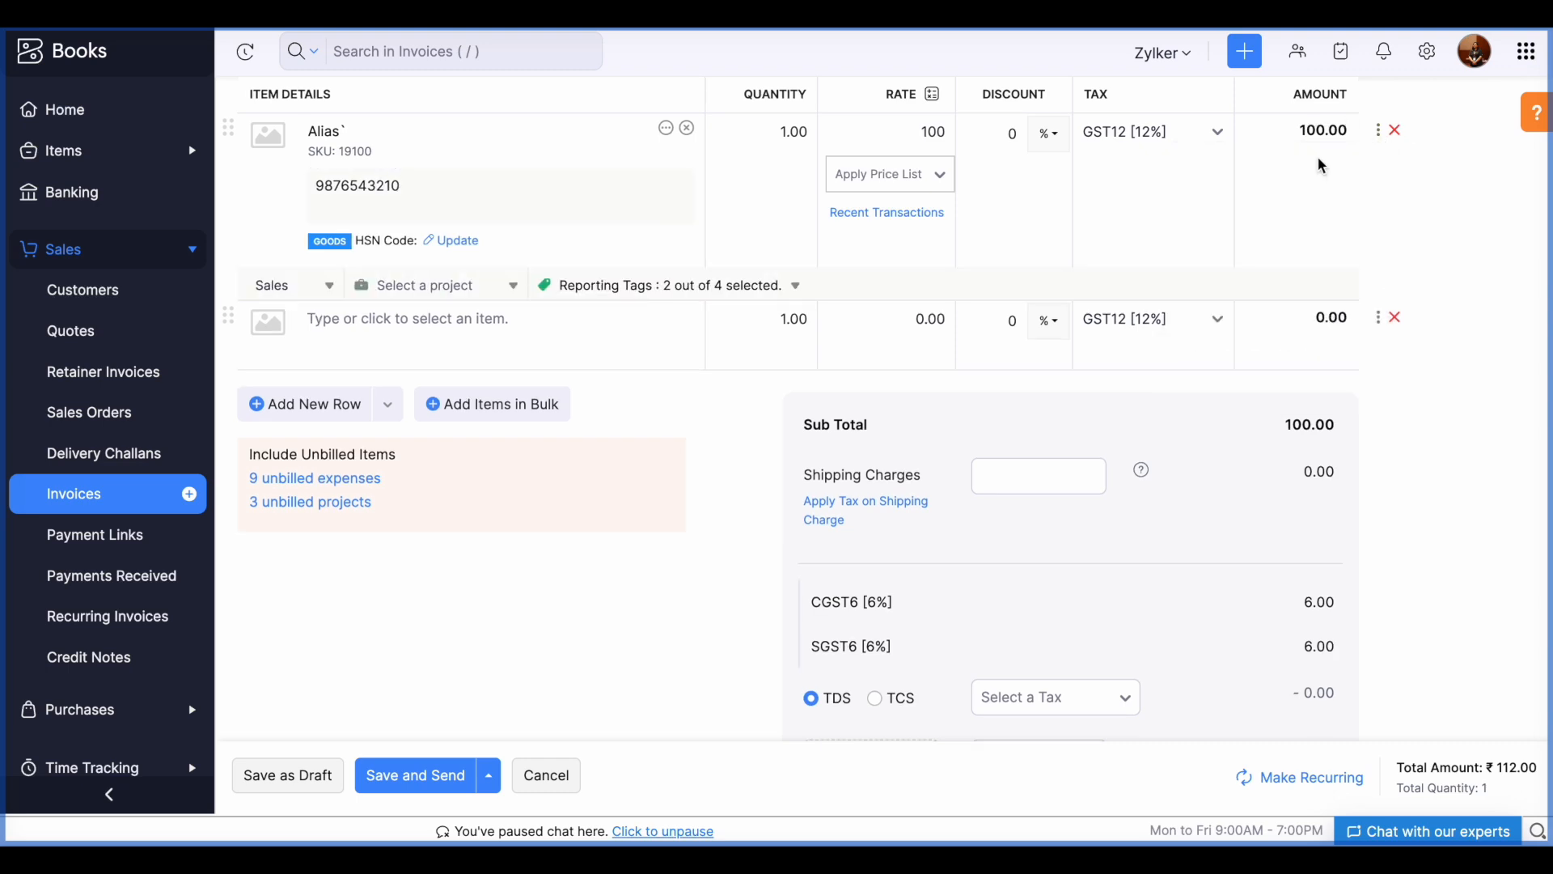
pyautogui.click(449, 287)
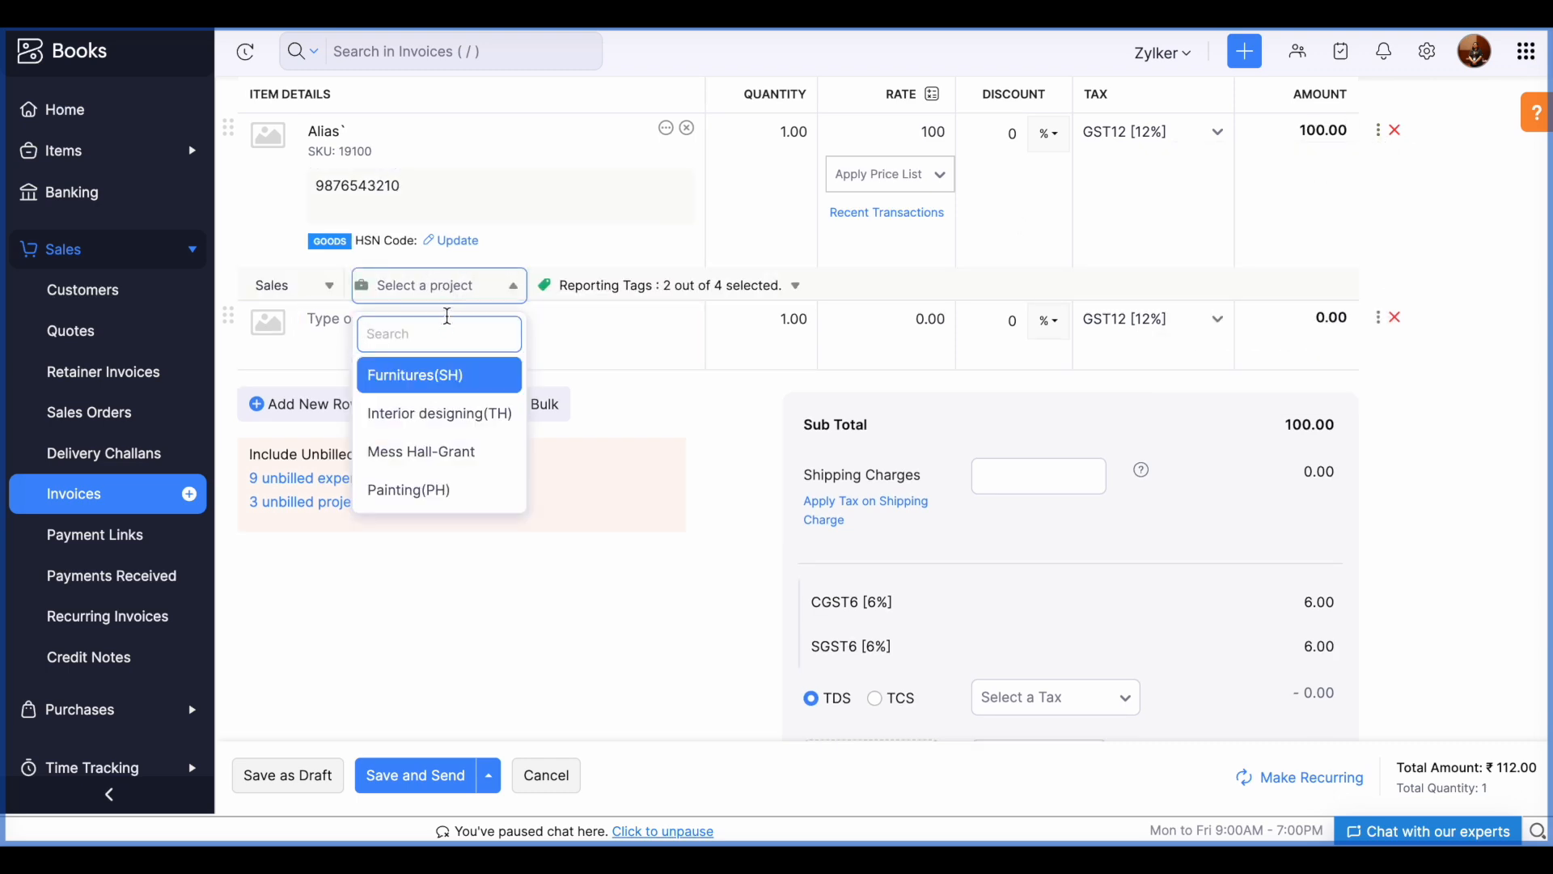
pyautogui.click(438, 450)
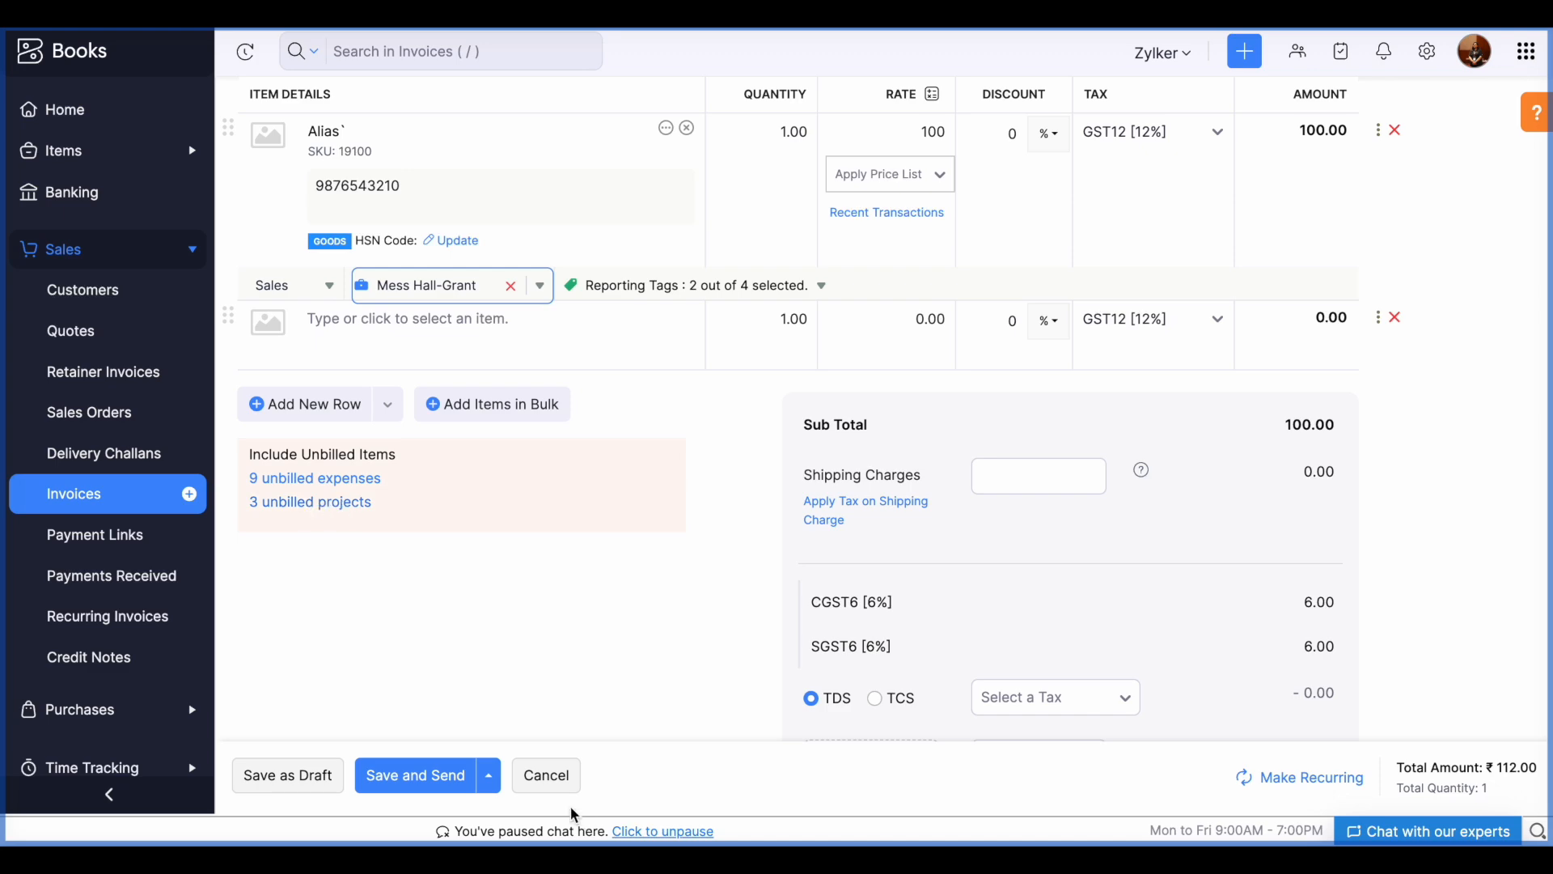
# - Discard the unsaved invoice and start recording a new expense
pyautogui.click(546, 776)
pyautogui.click(783, 191)
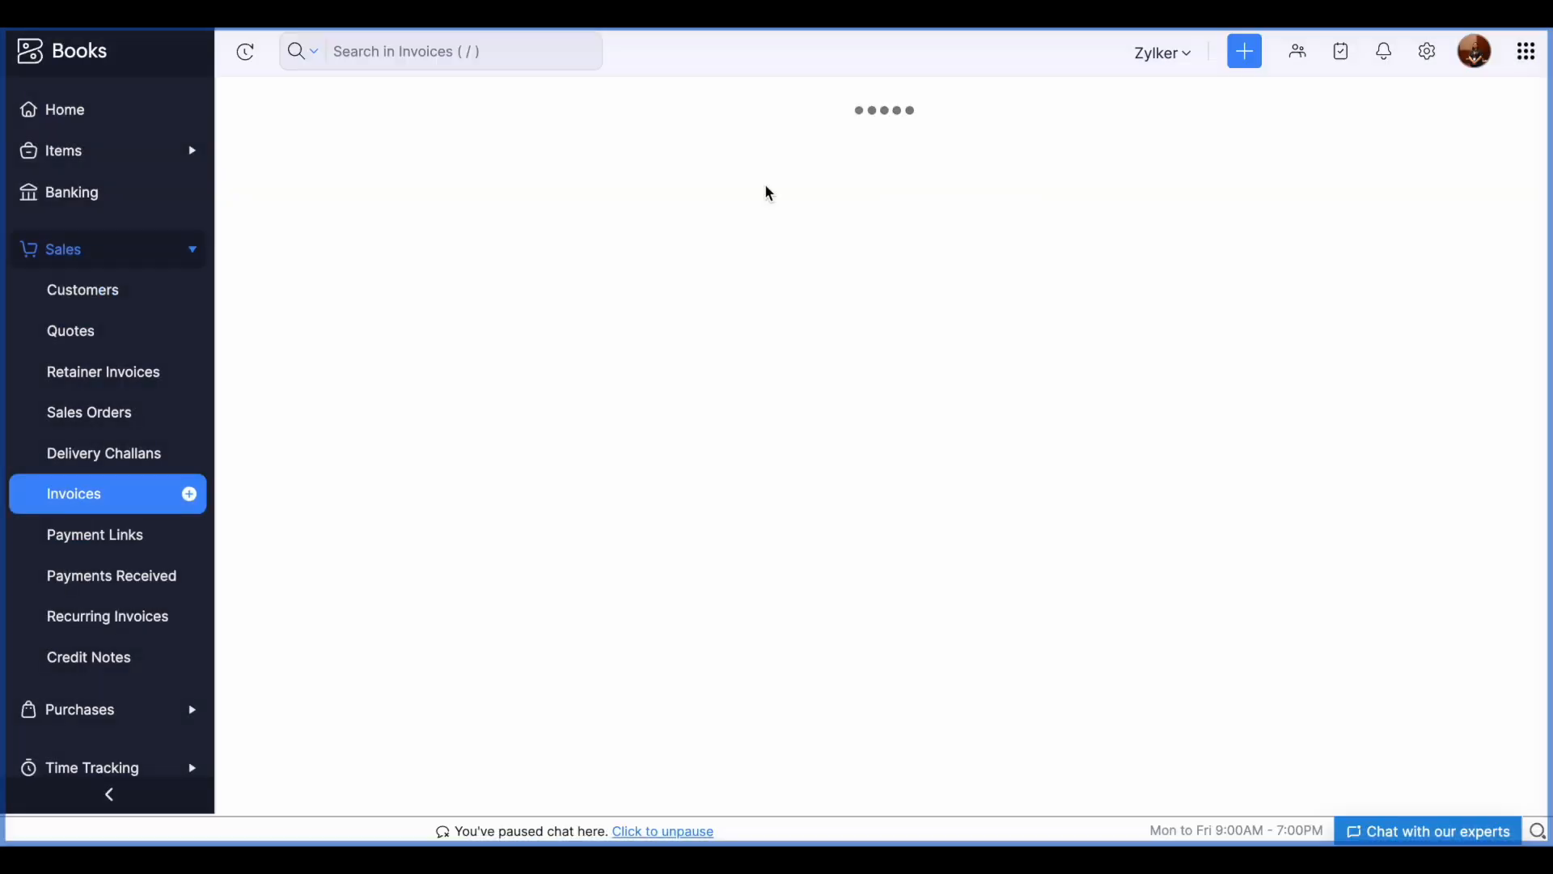
pyautogui.scroll(-3, 156, 516)
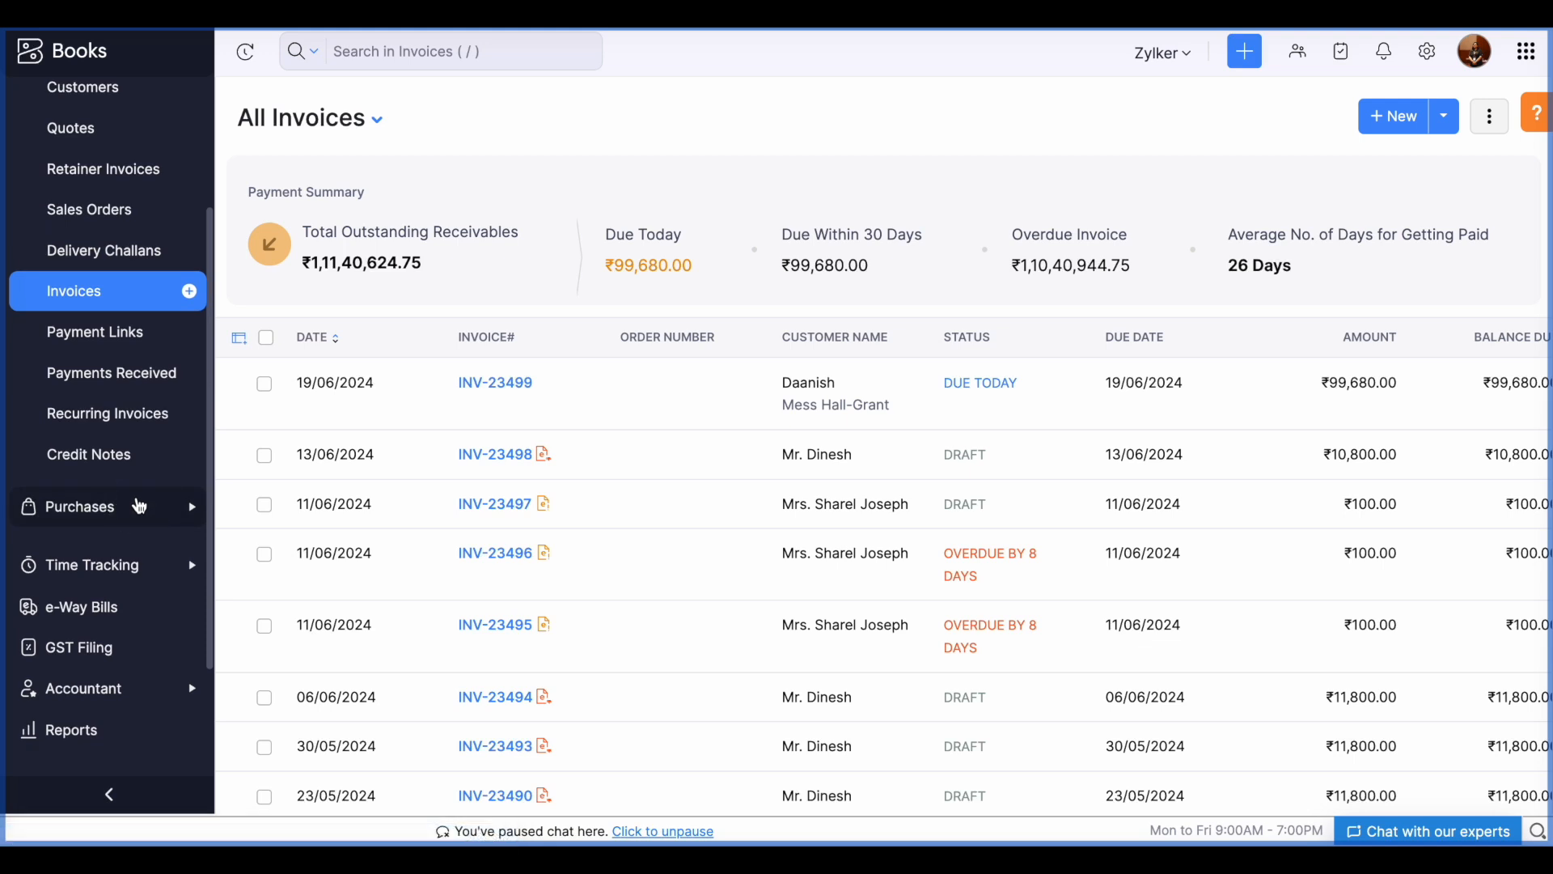
pyautogui.click(152, 517)
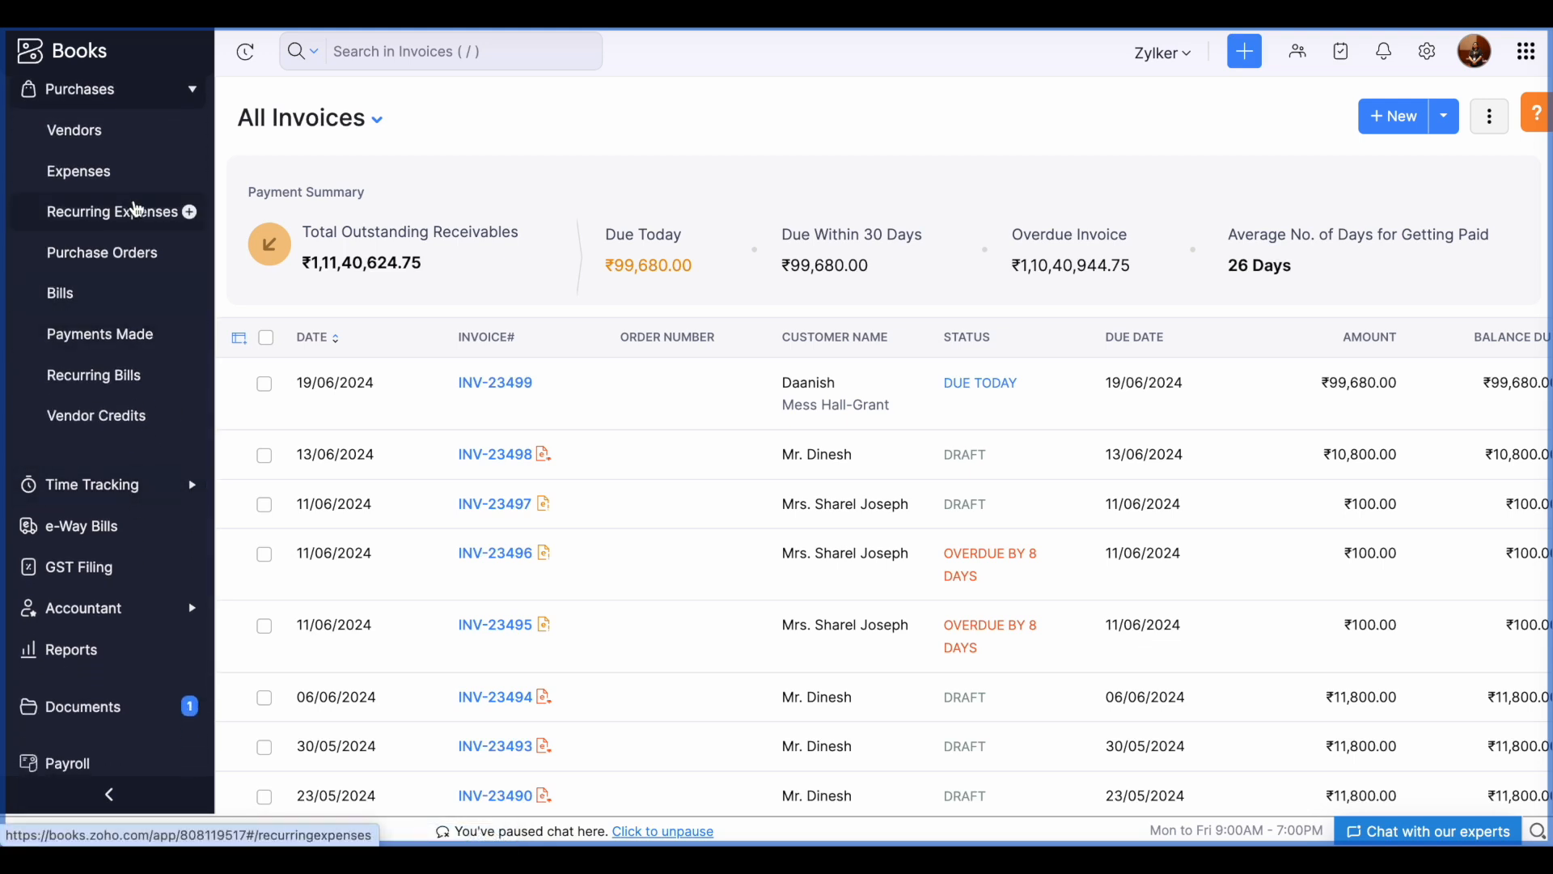
pyautogui.click(144, 186)
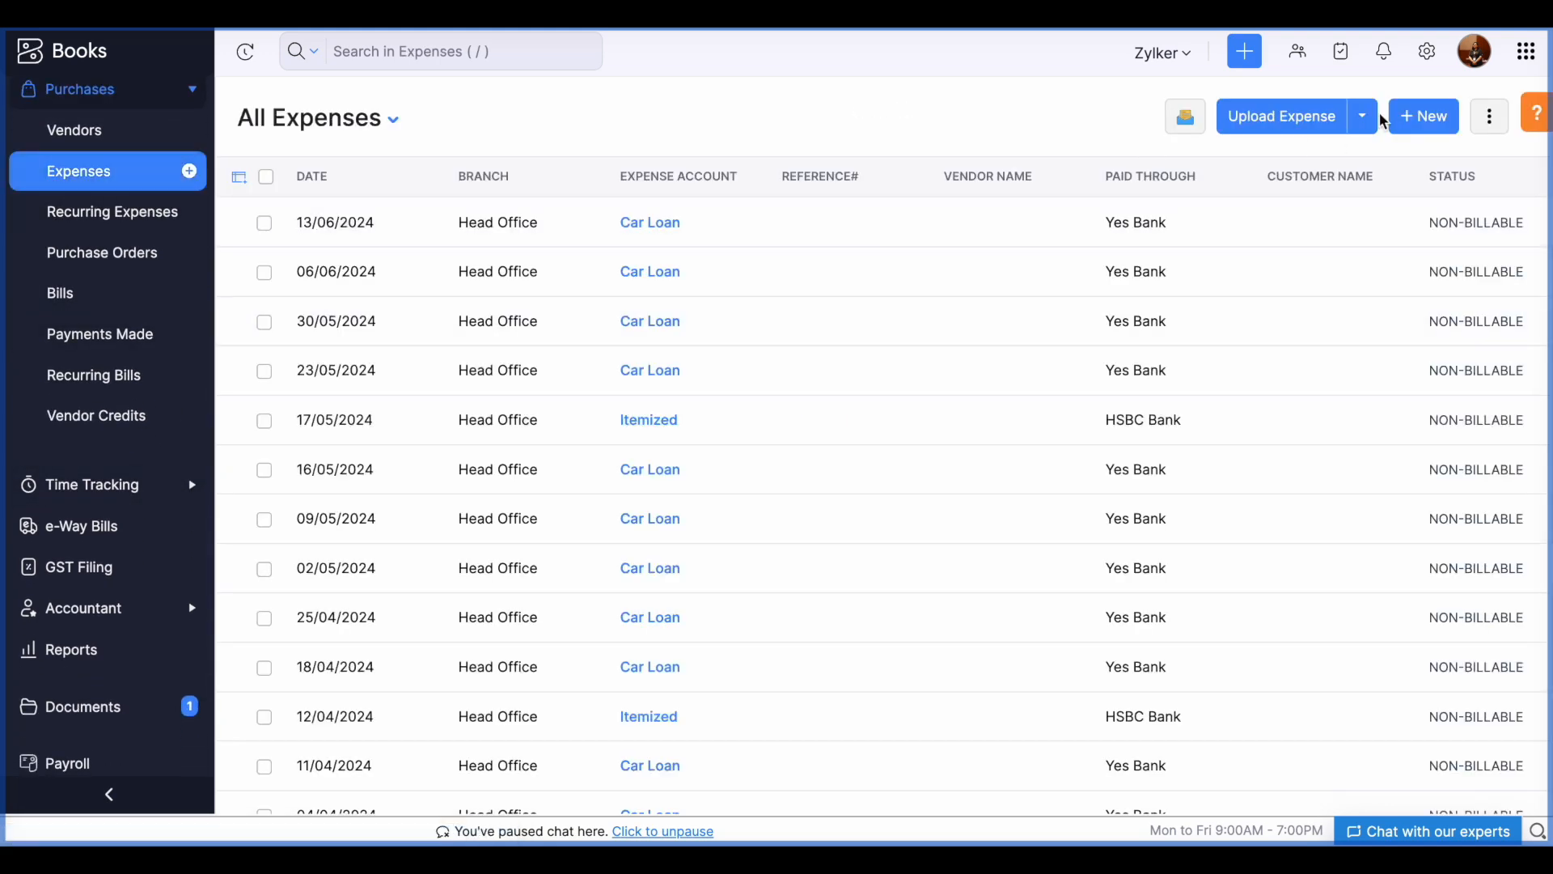
pyautogui.click(1406, 114)
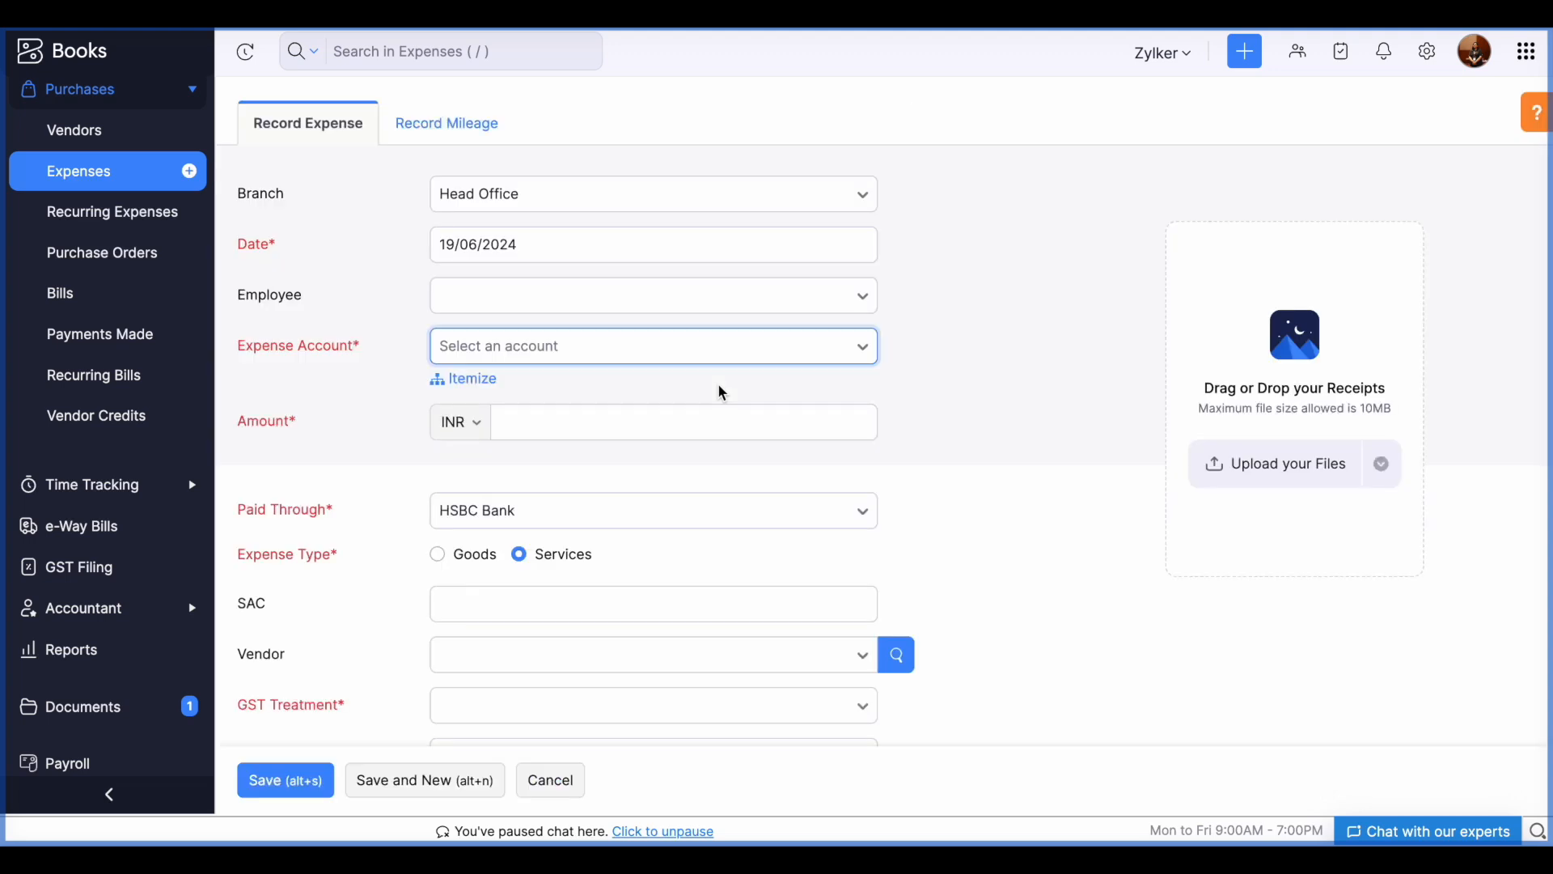
# - Assign the Mess Hall-Grant project's customer to the expense, mark it billable, and associate it with the Furnitures(SH) project
pyautogui.scroll(-3, 724, 394)
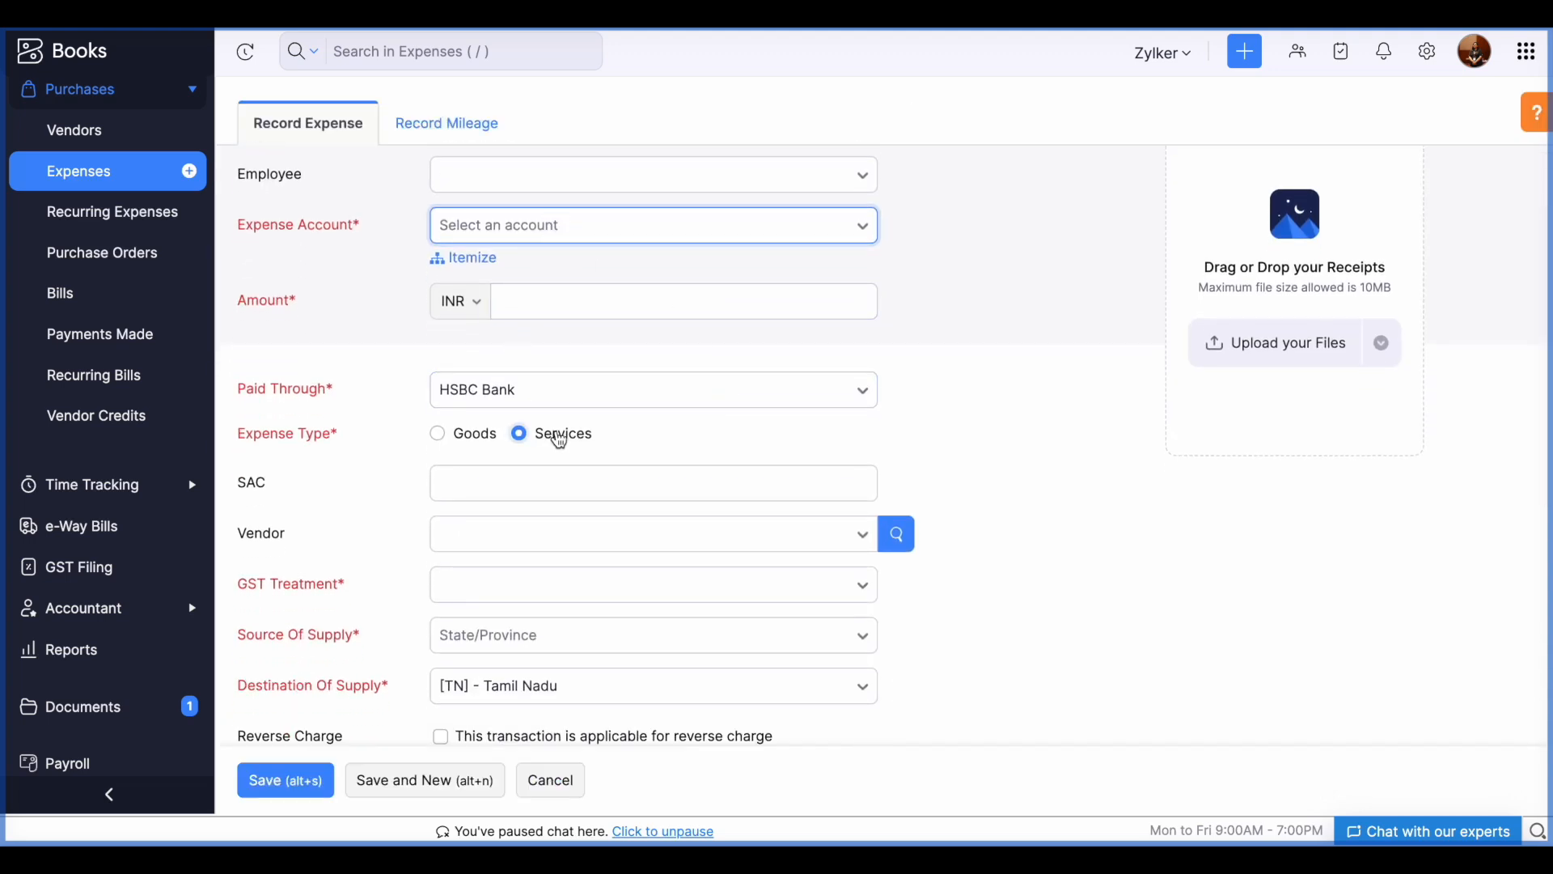
pyautogui.scroll(-8, 534, 437)
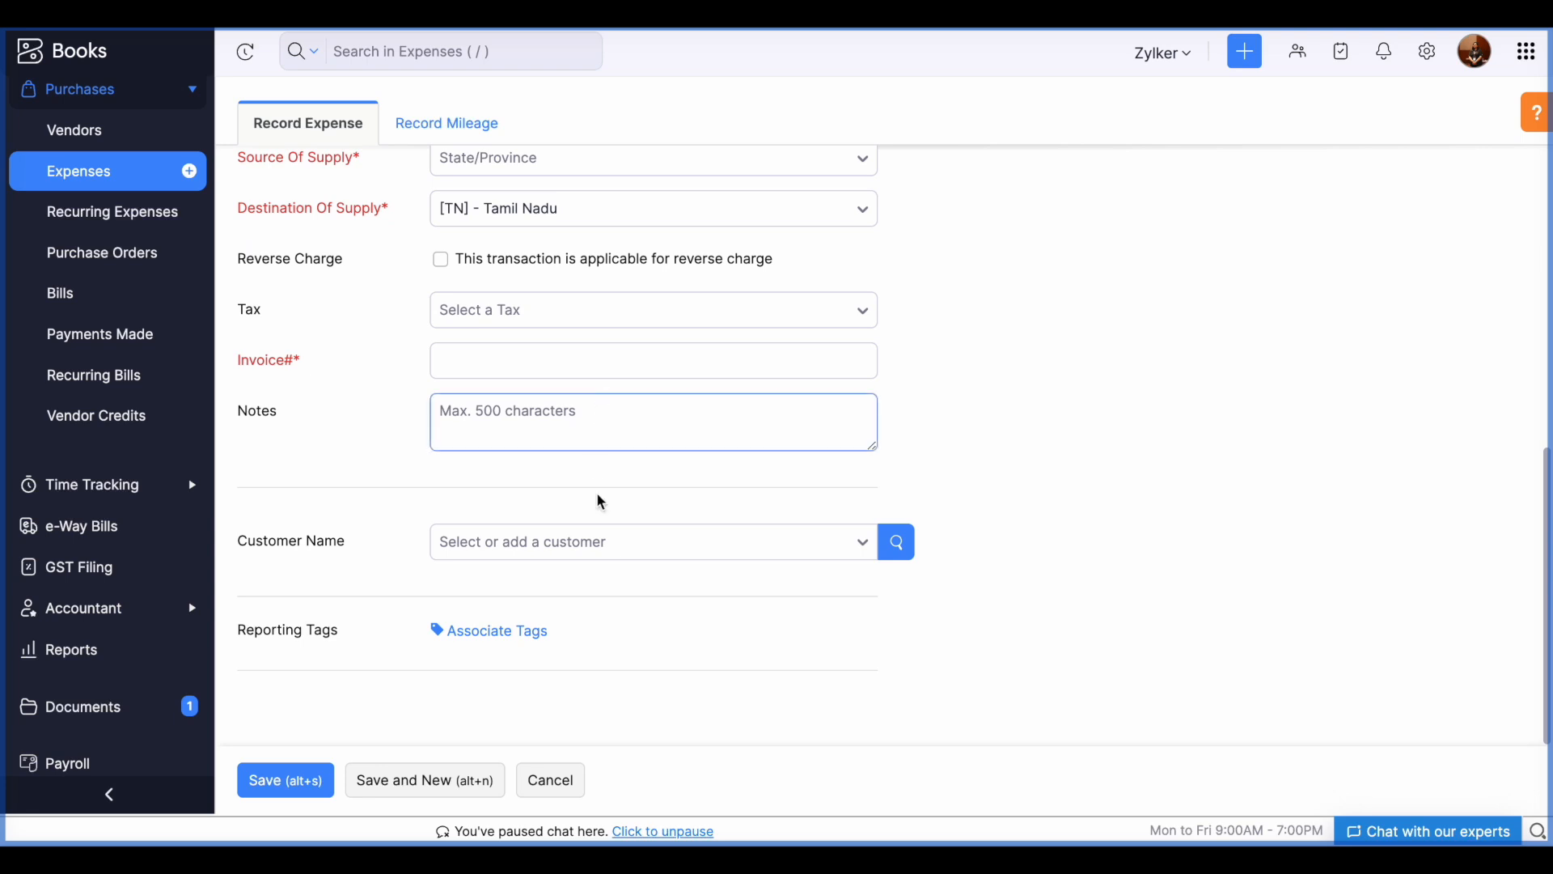
pyautogui.click(596, 542)
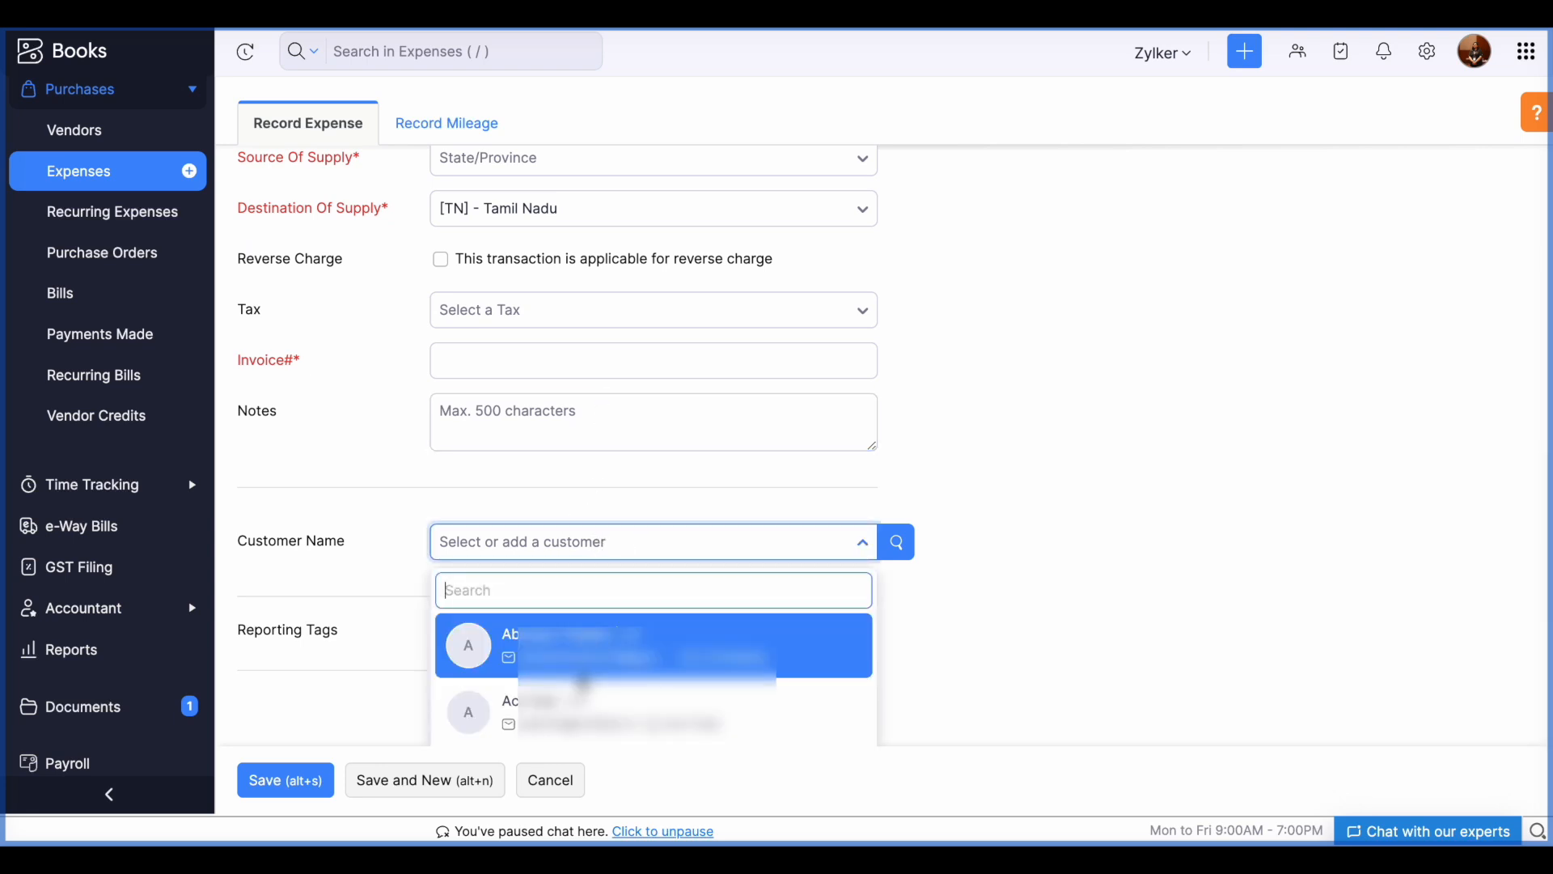
pyautogui.write('da')
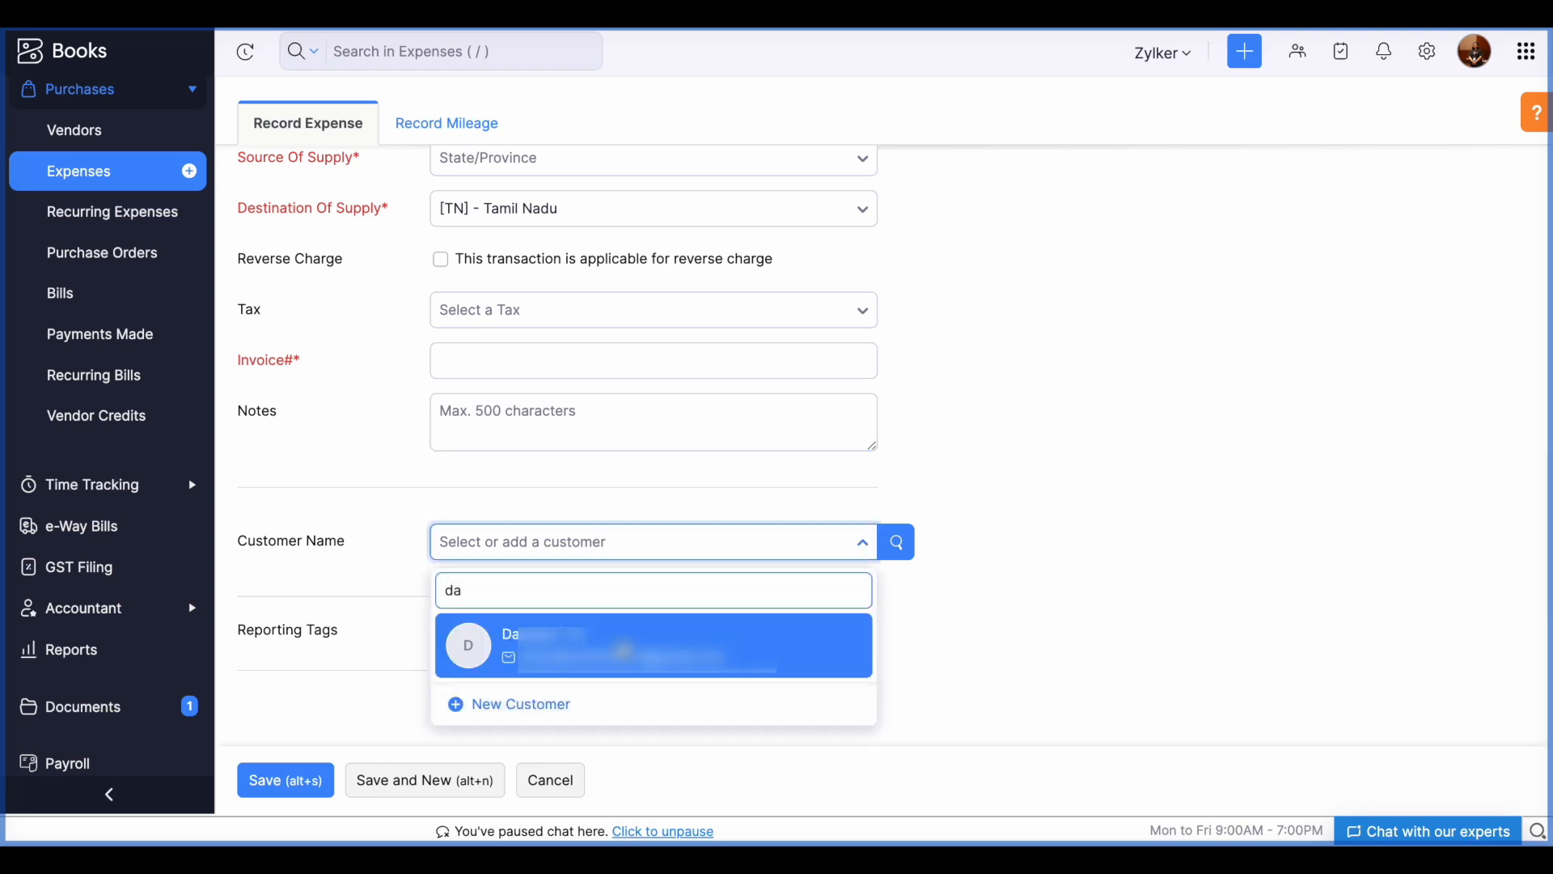
pyautogui.click(625, 648)
pyautogui.scroll(-1, 690, 600)
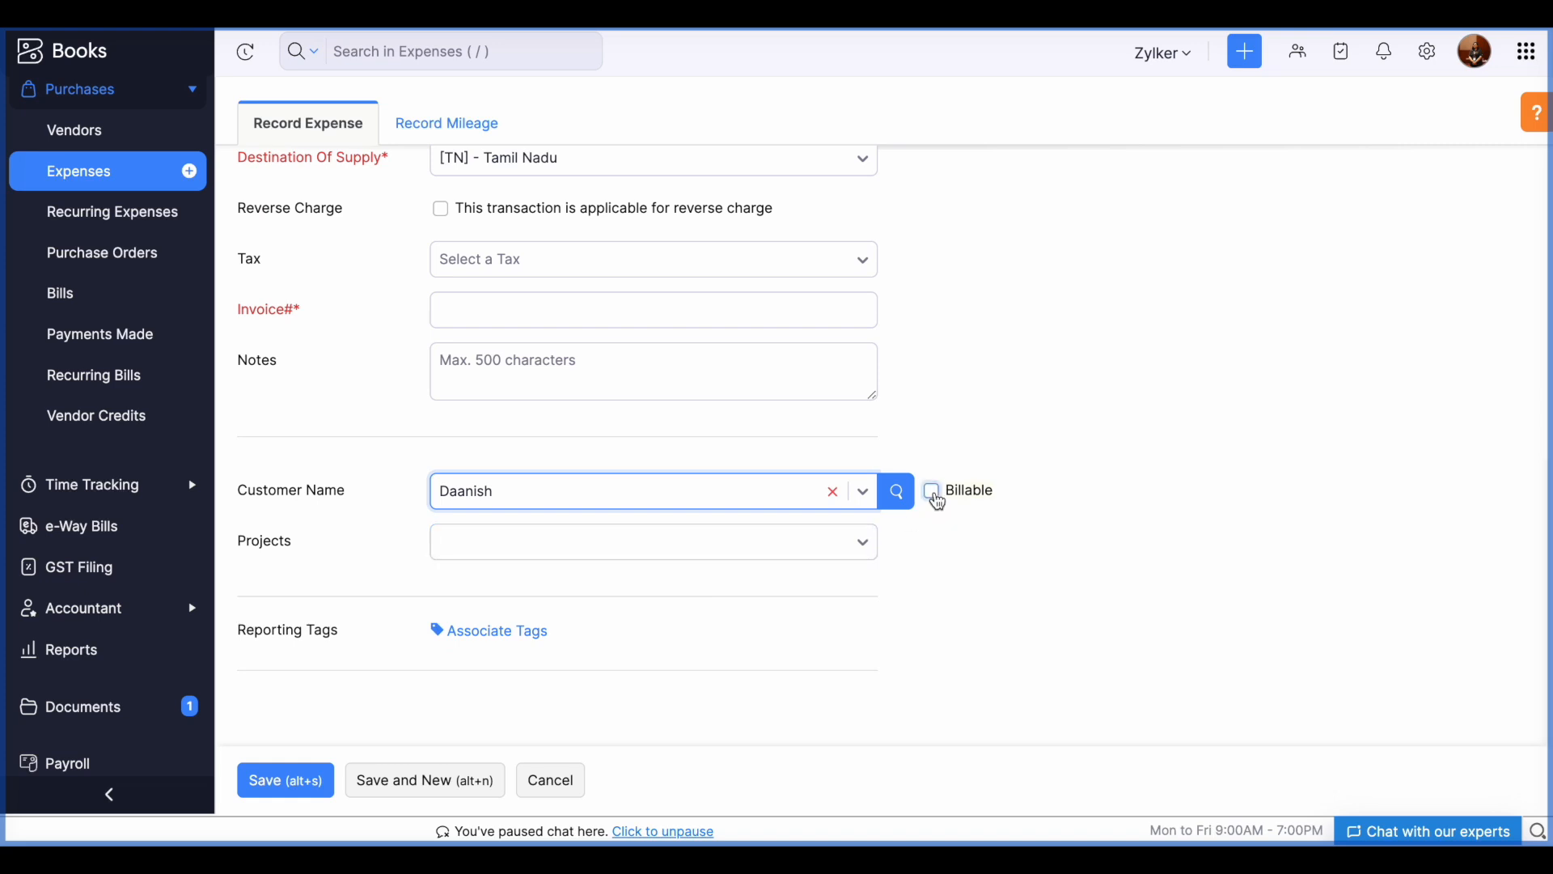
pyautogui.click(935, 495)
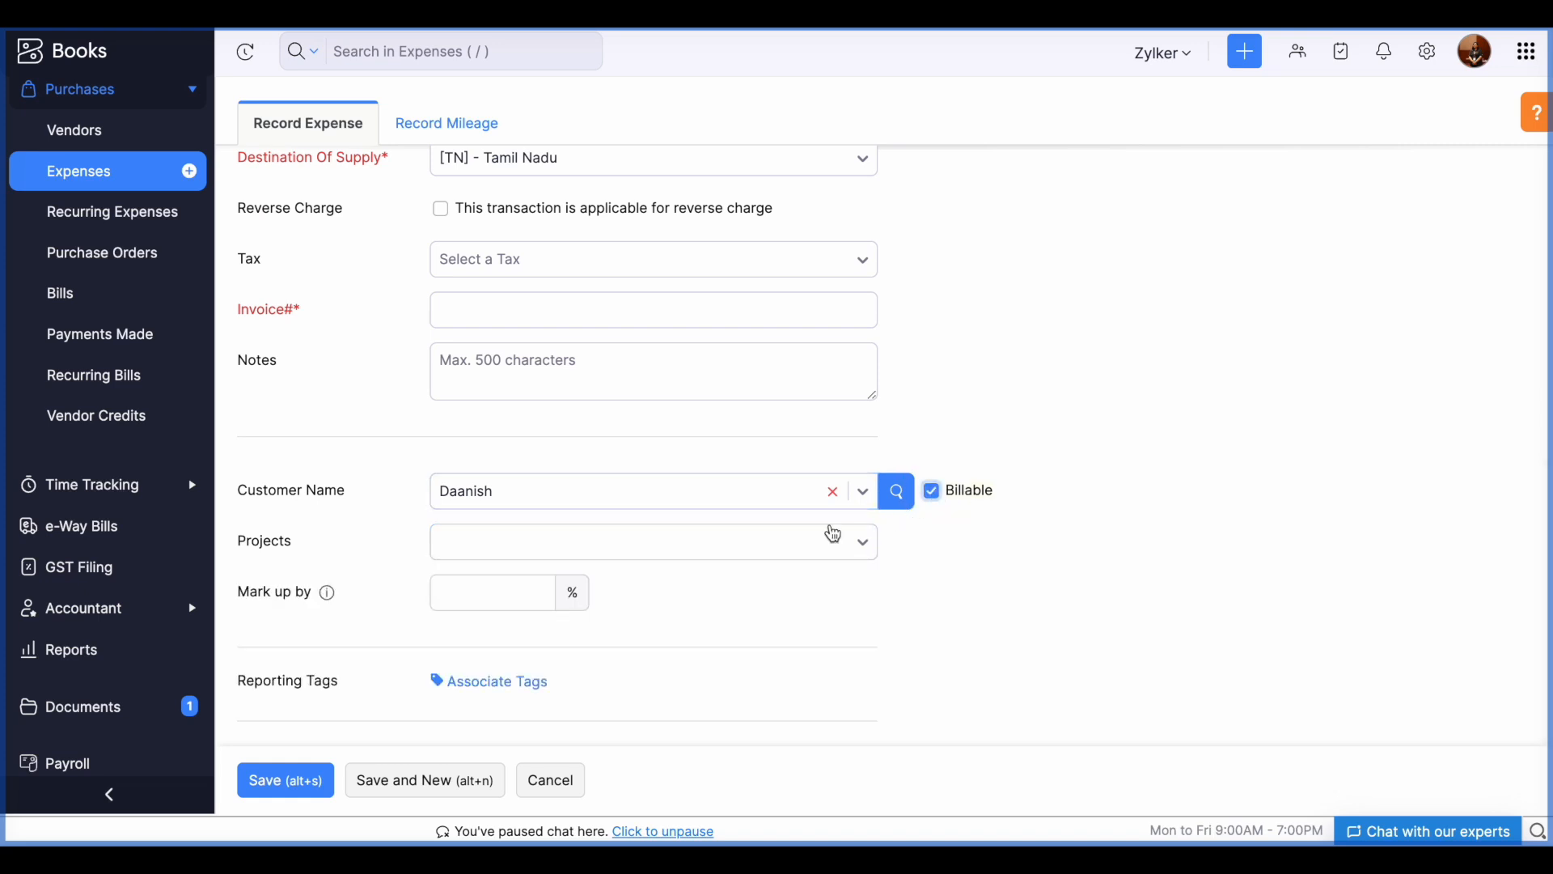
pyautogui.click(784, 539)
pyautogui.click(605, 647)
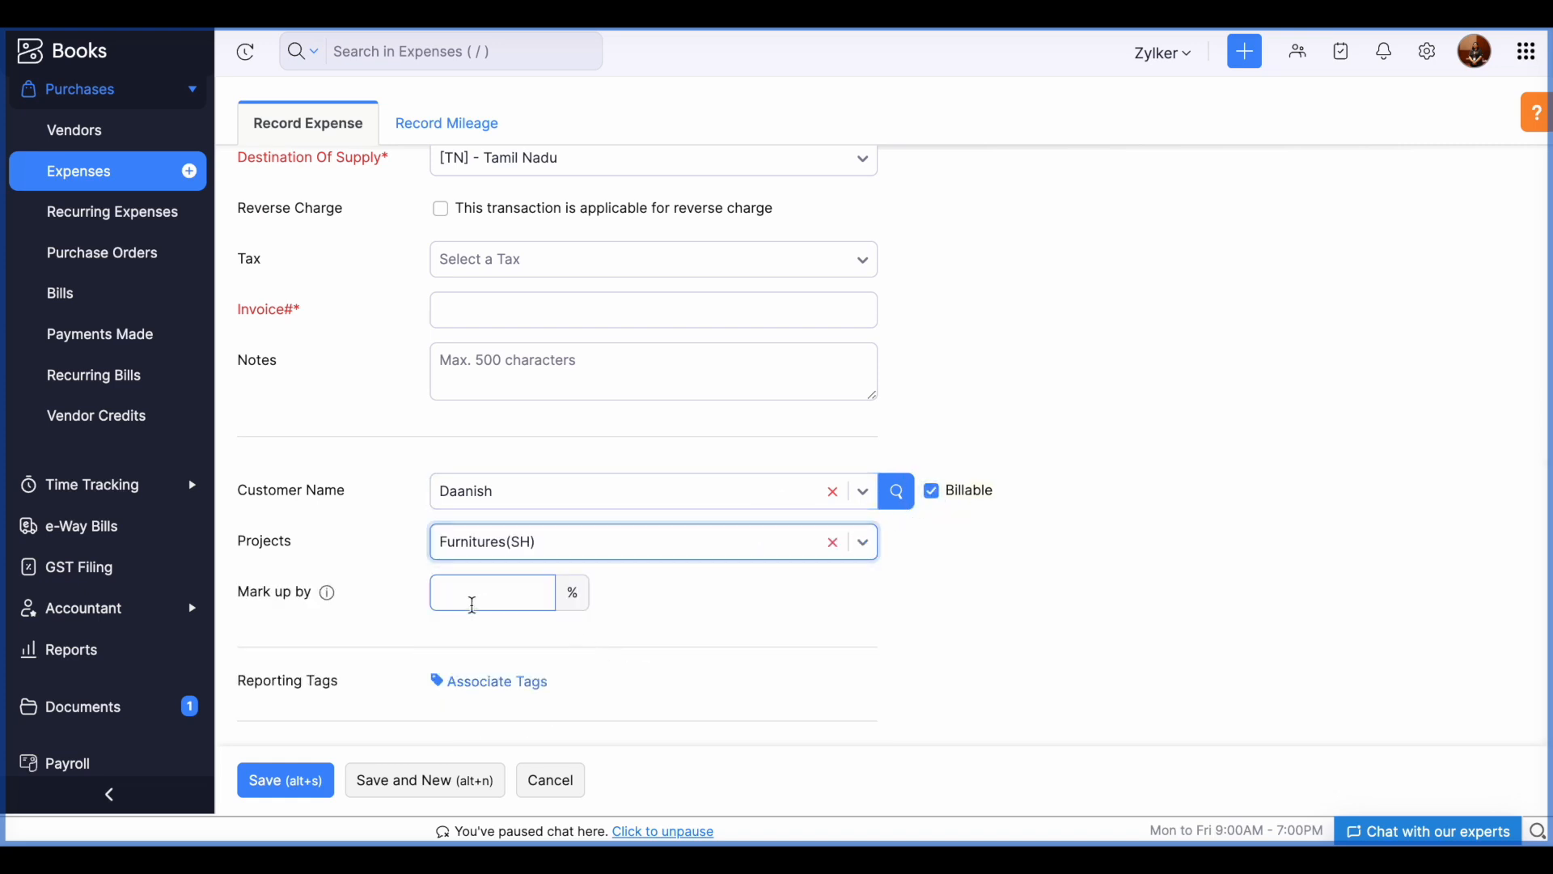
pyautogui.click(472, 596)
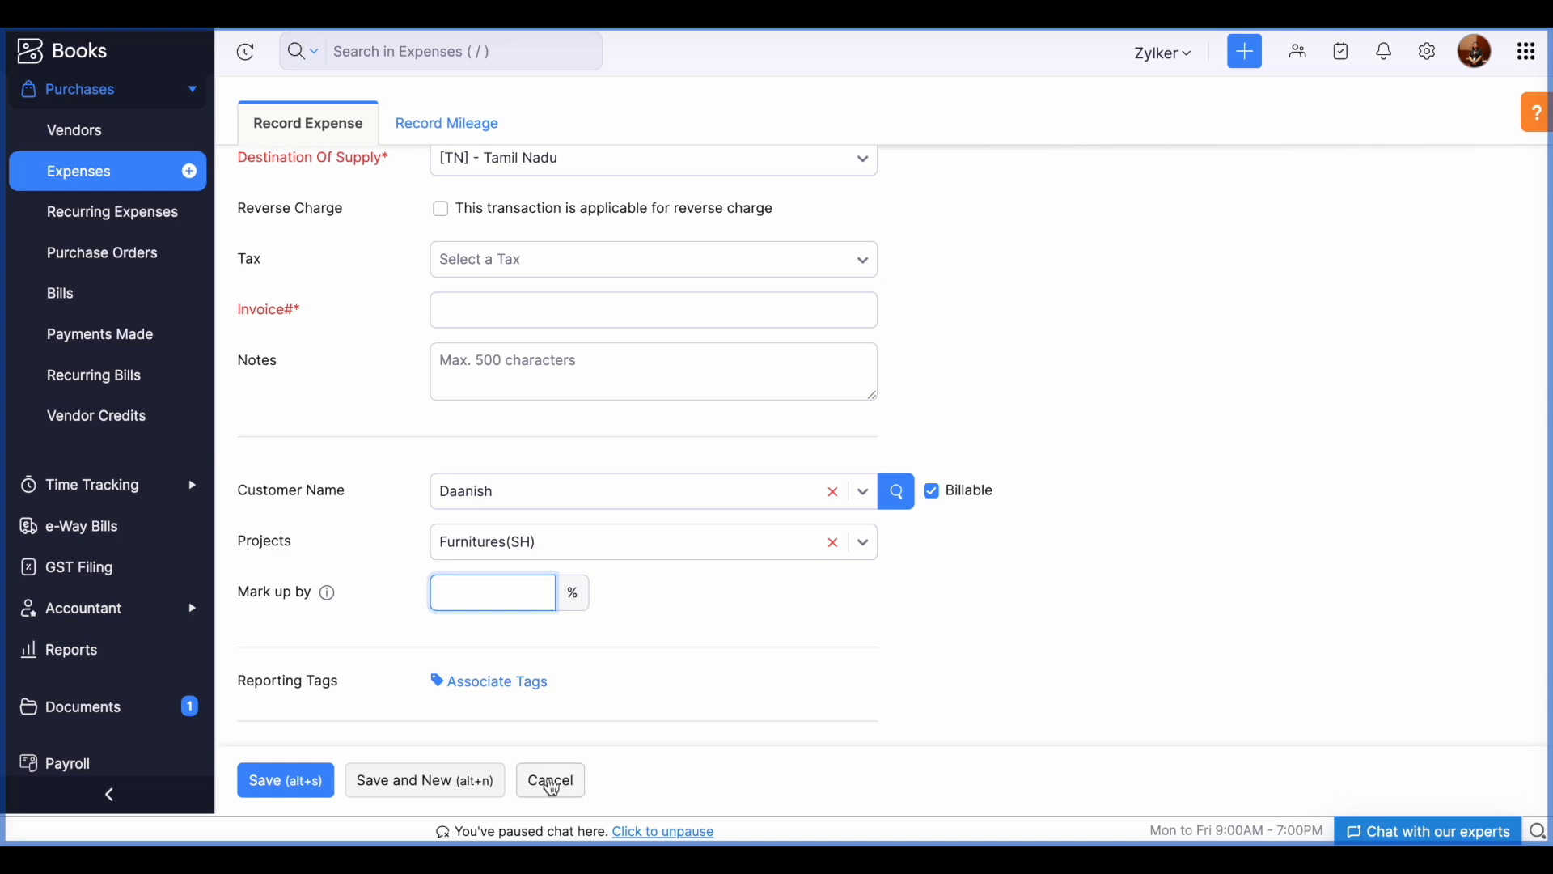
# - Discard the unsaved expense and start a new bill
pyautogui.click(117, 310)
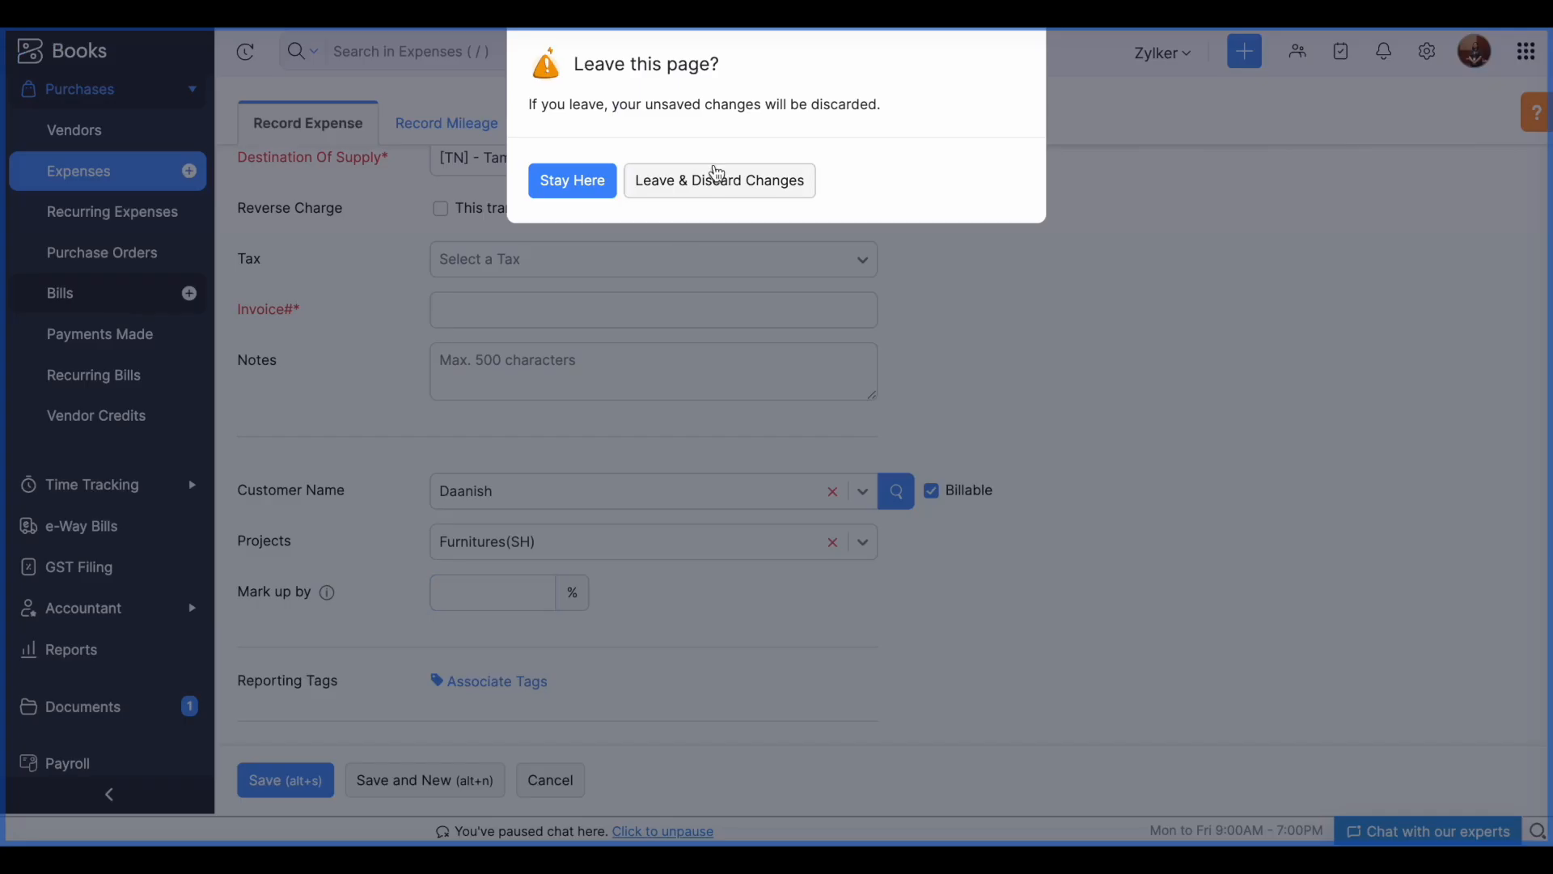
pyautogui.click(712, 174)
pyautogui.click(1424, 111)
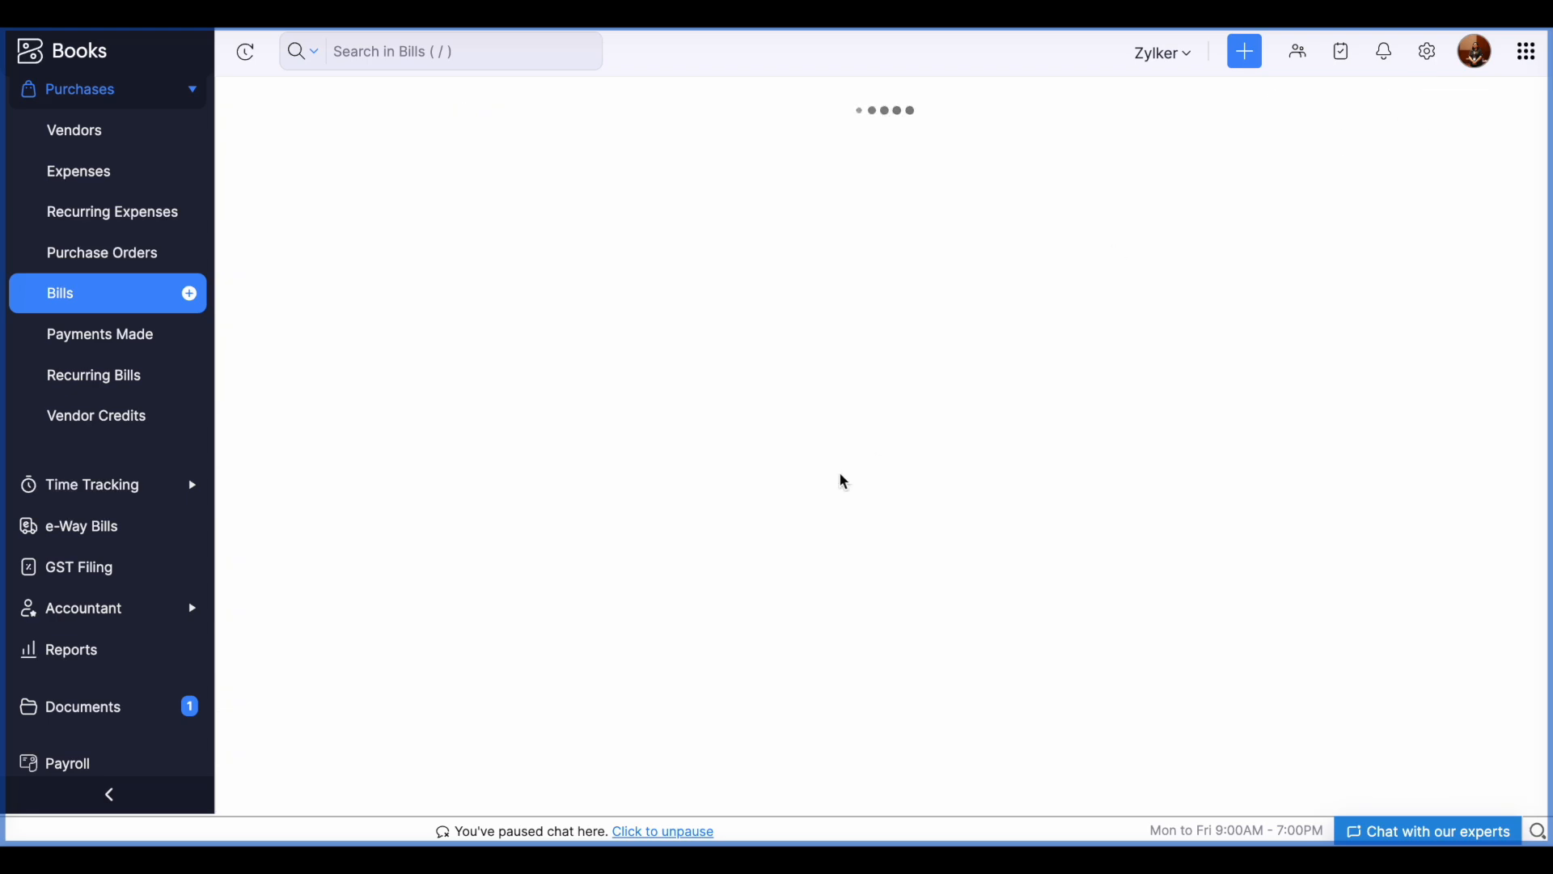
# - Assign the same customer to the bill's item line, try billable preferences with the Interior designing(TH) project, and cancel them
pyautogui.scroll(-5, 842, 481)
pyautogui.scroll(-2, 842, 480)
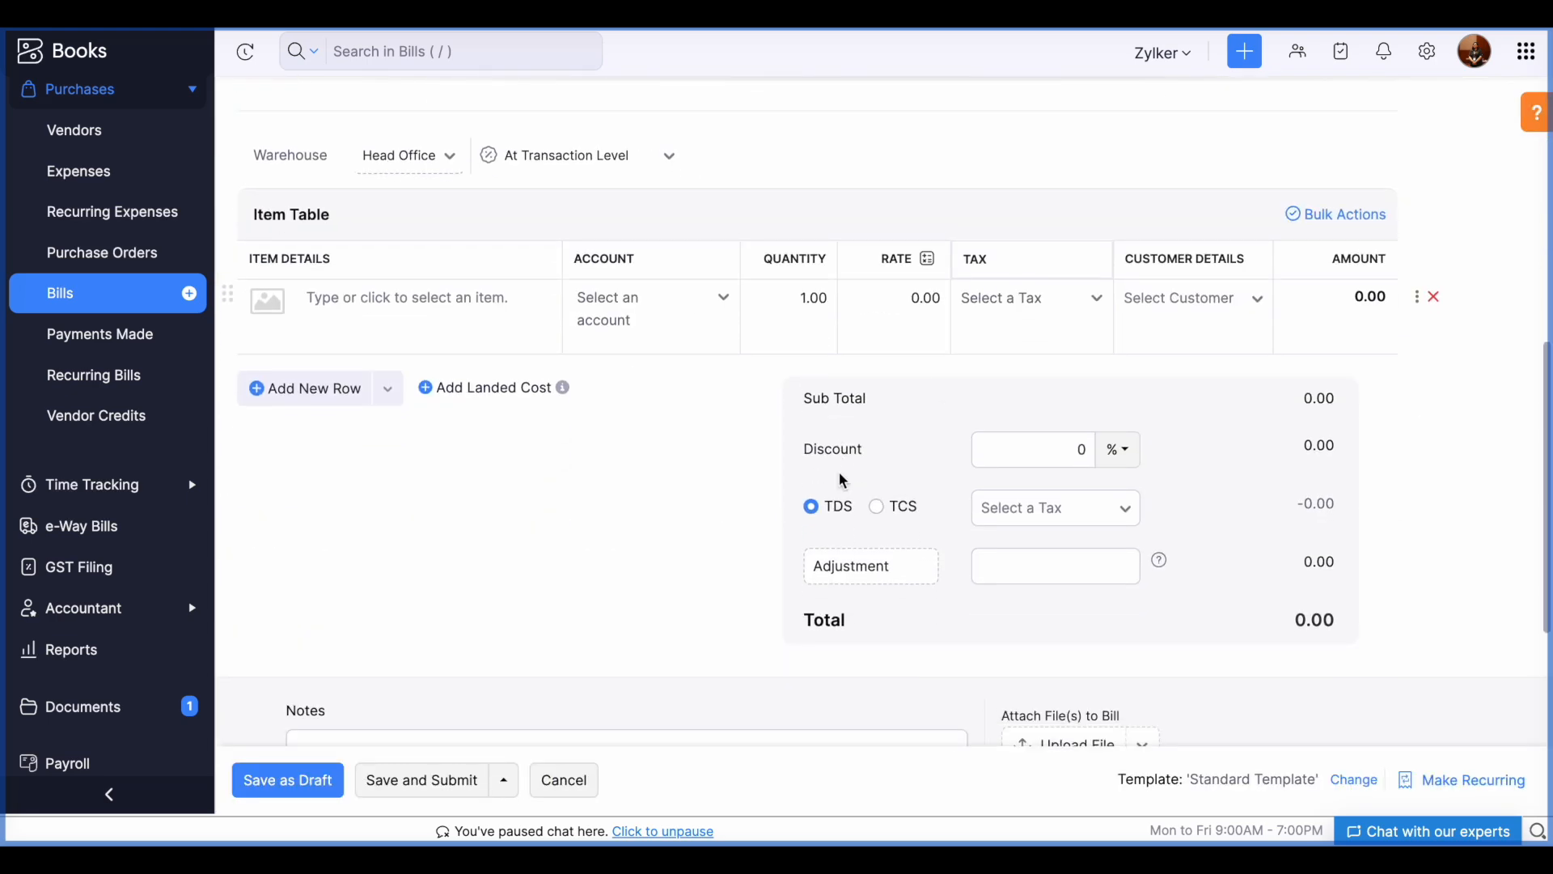
pyautogui.click(1216, 299)
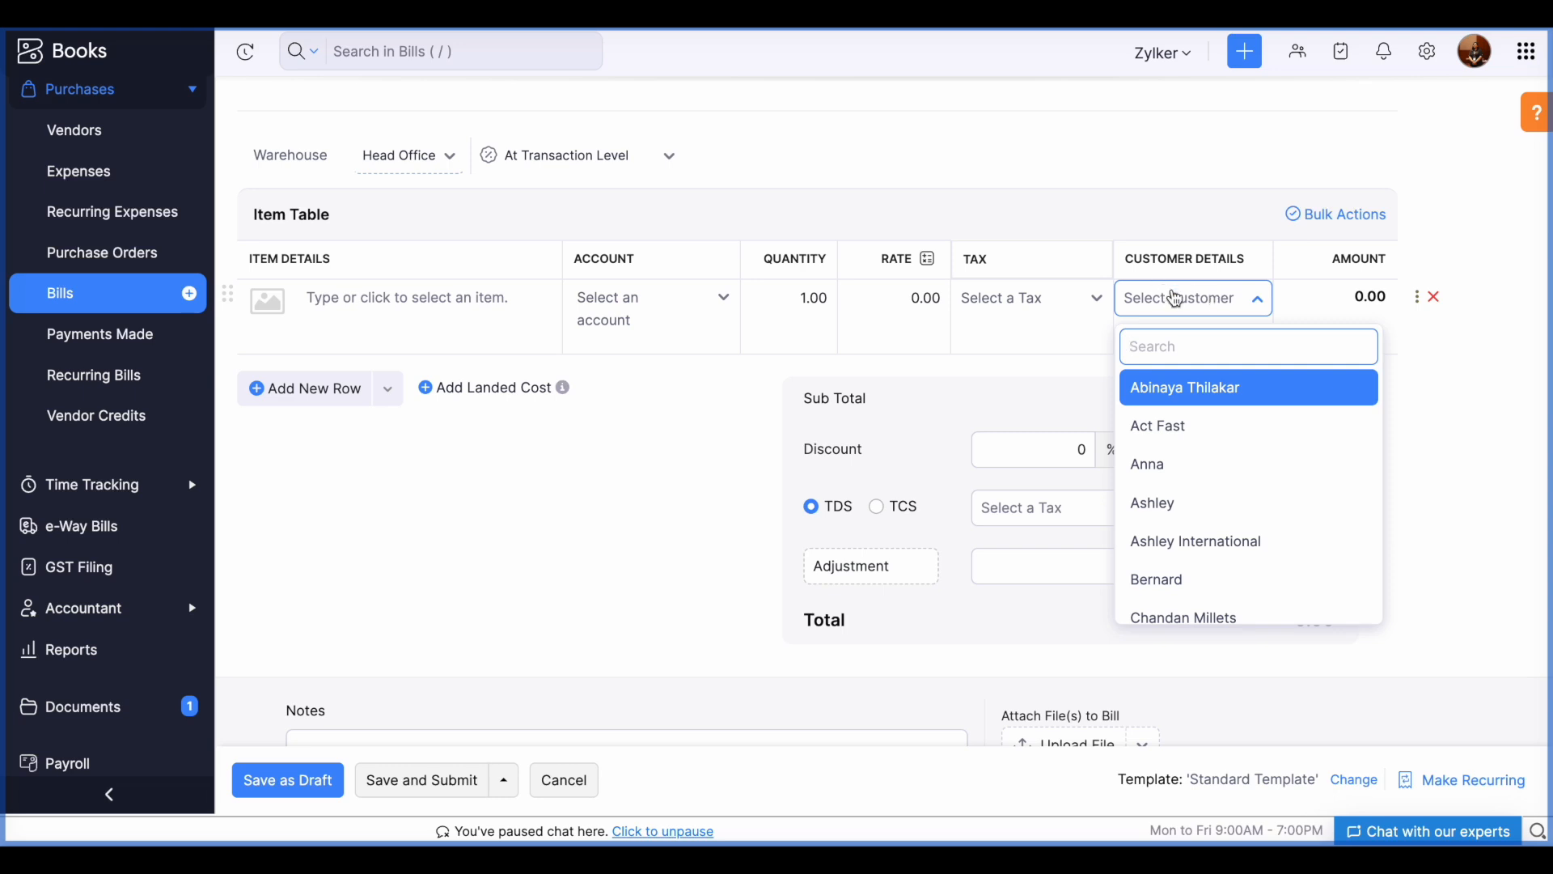
pyautogui.write('da')
pyautogui.click(1207, 391)
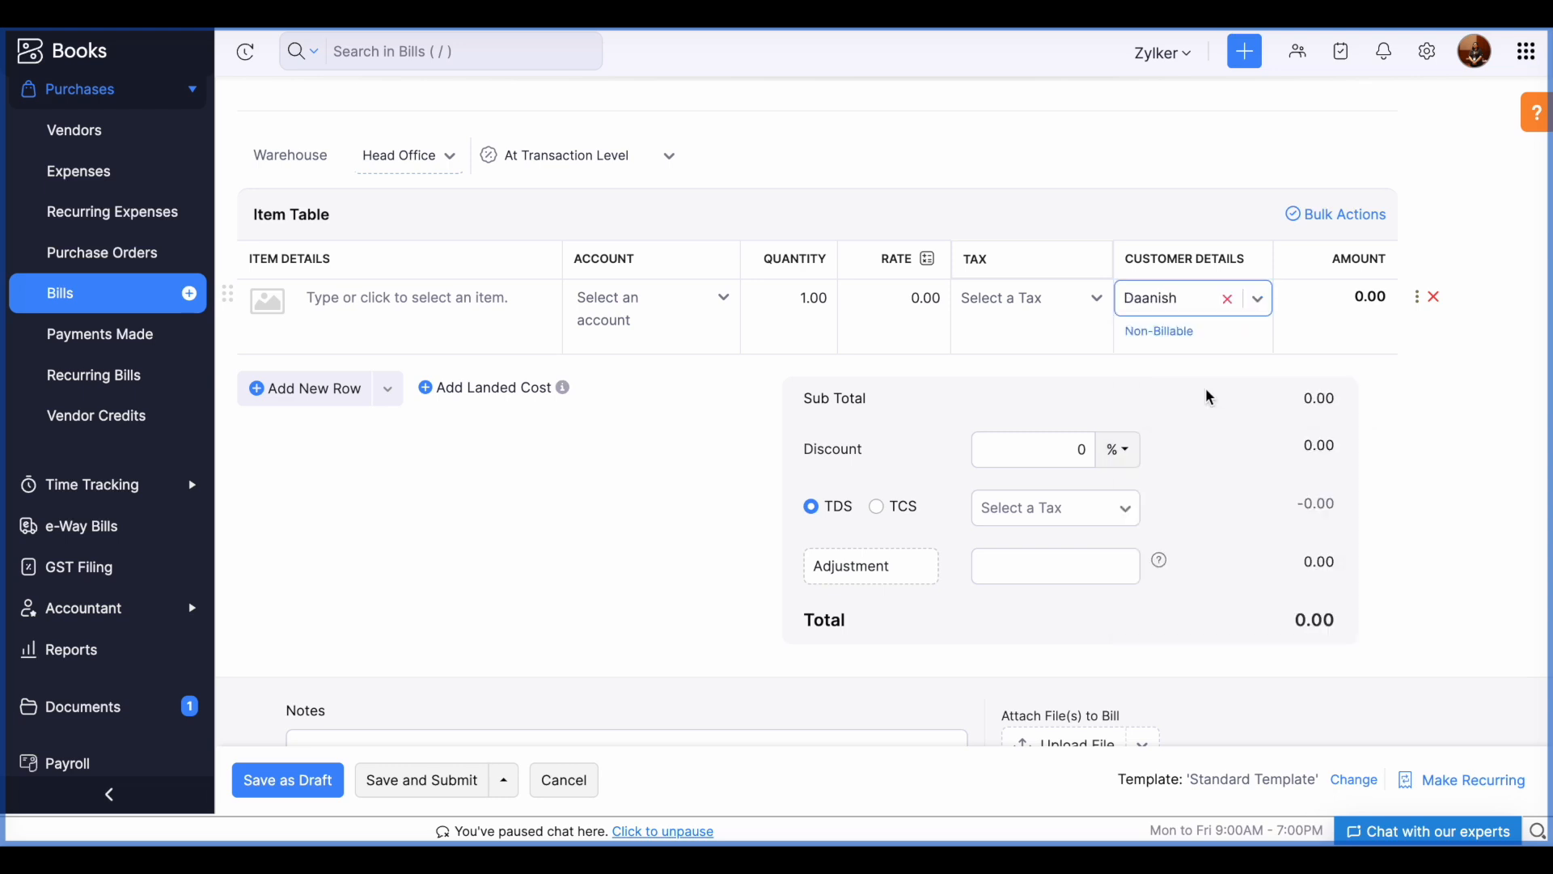
pyautogui.click(1183, 336)
pyautogui.click(1196, 420)
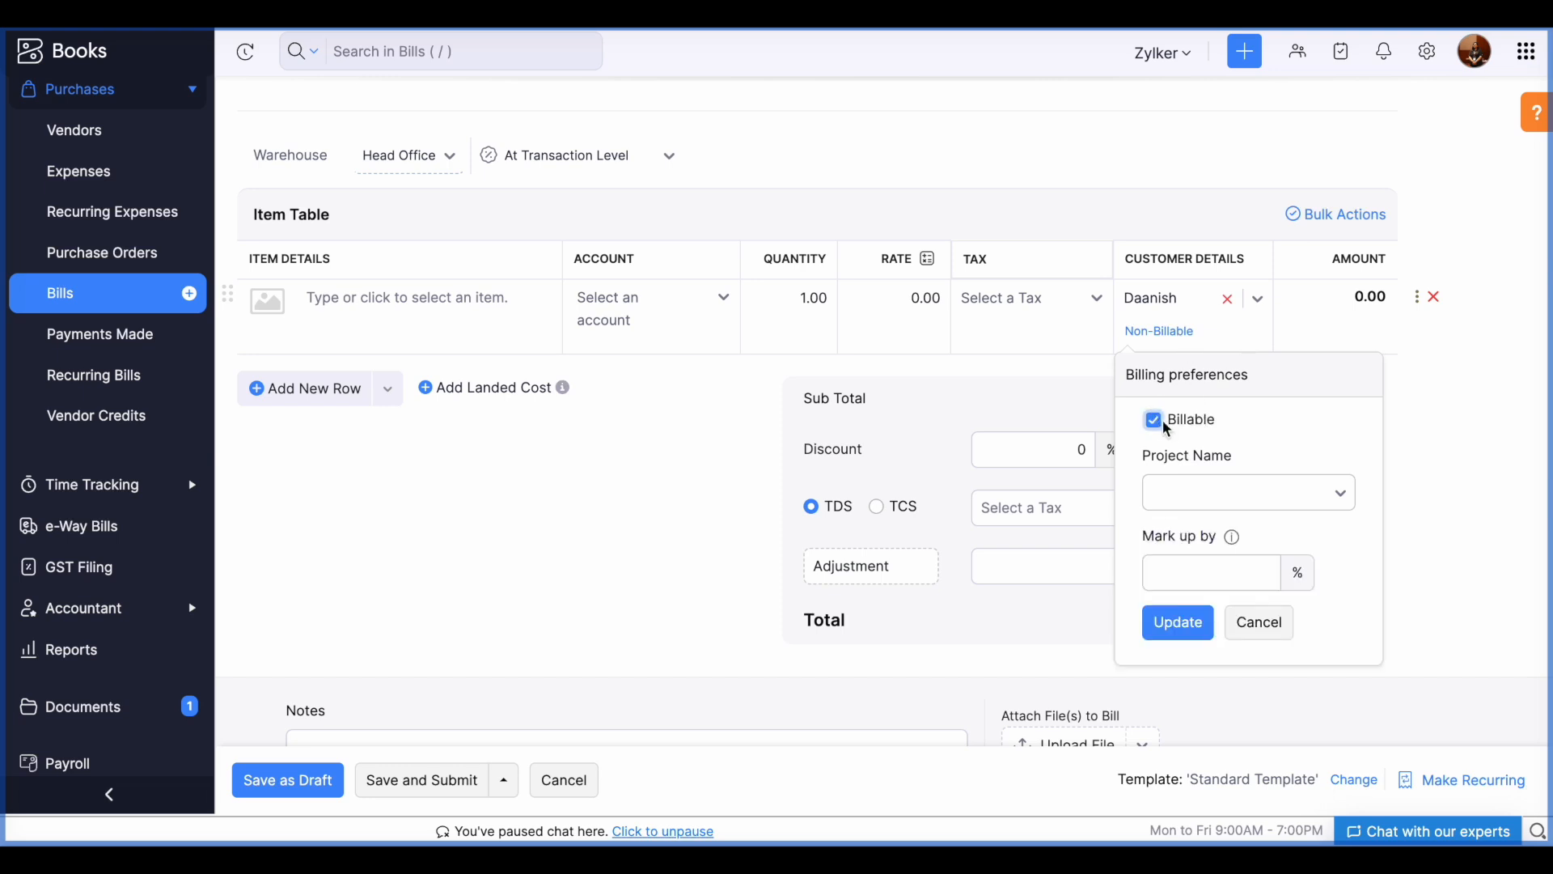
pyautogui.click(1226, 483)
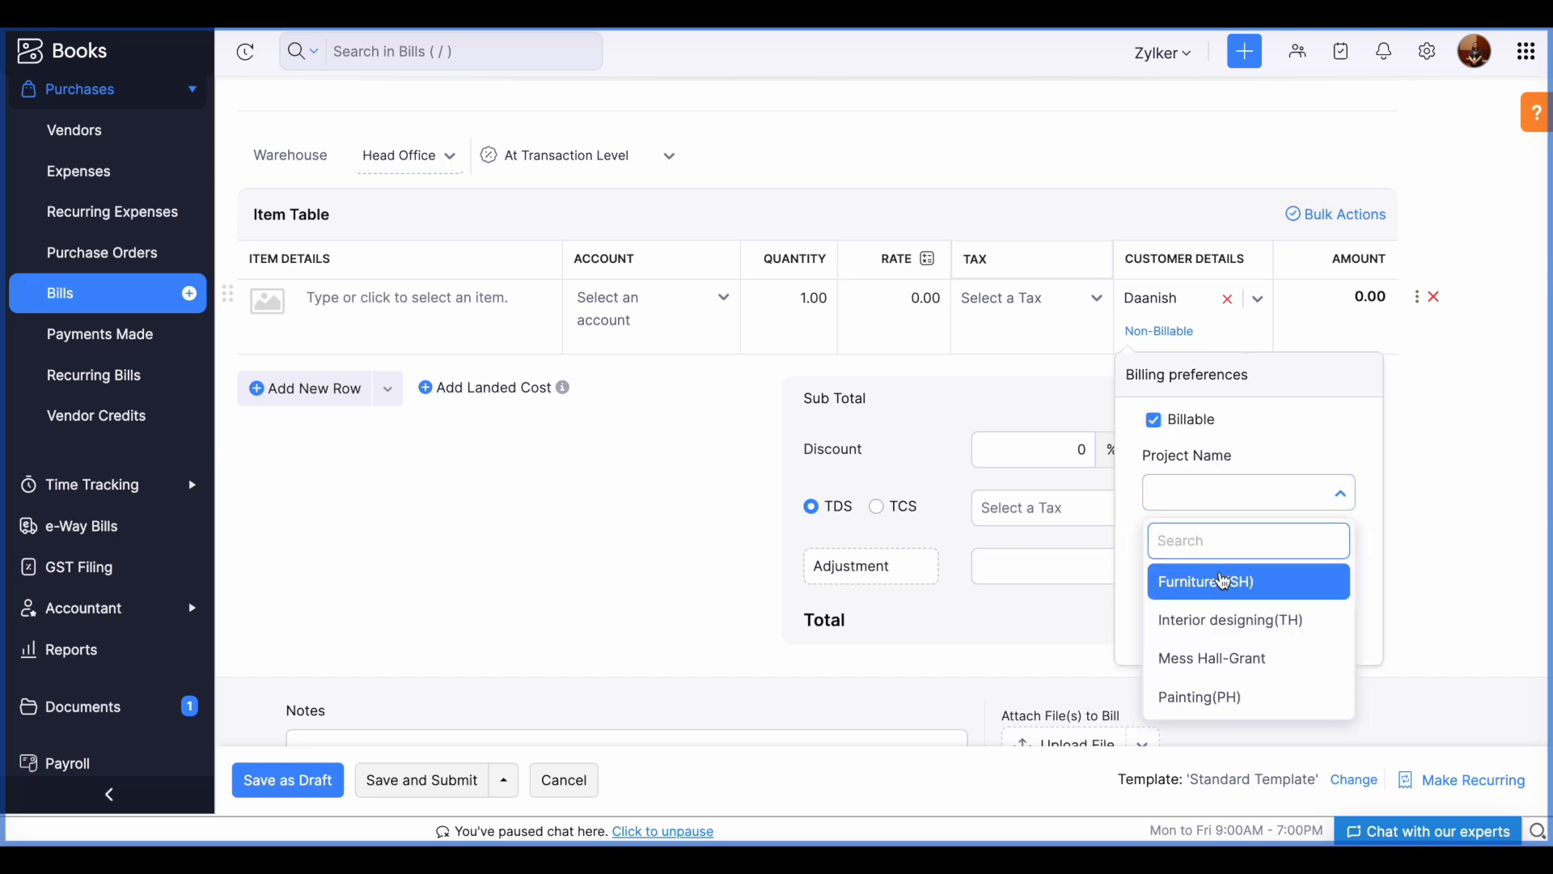
pyautogui.click(1219, 619)
pyautogui.click(1221, 567)
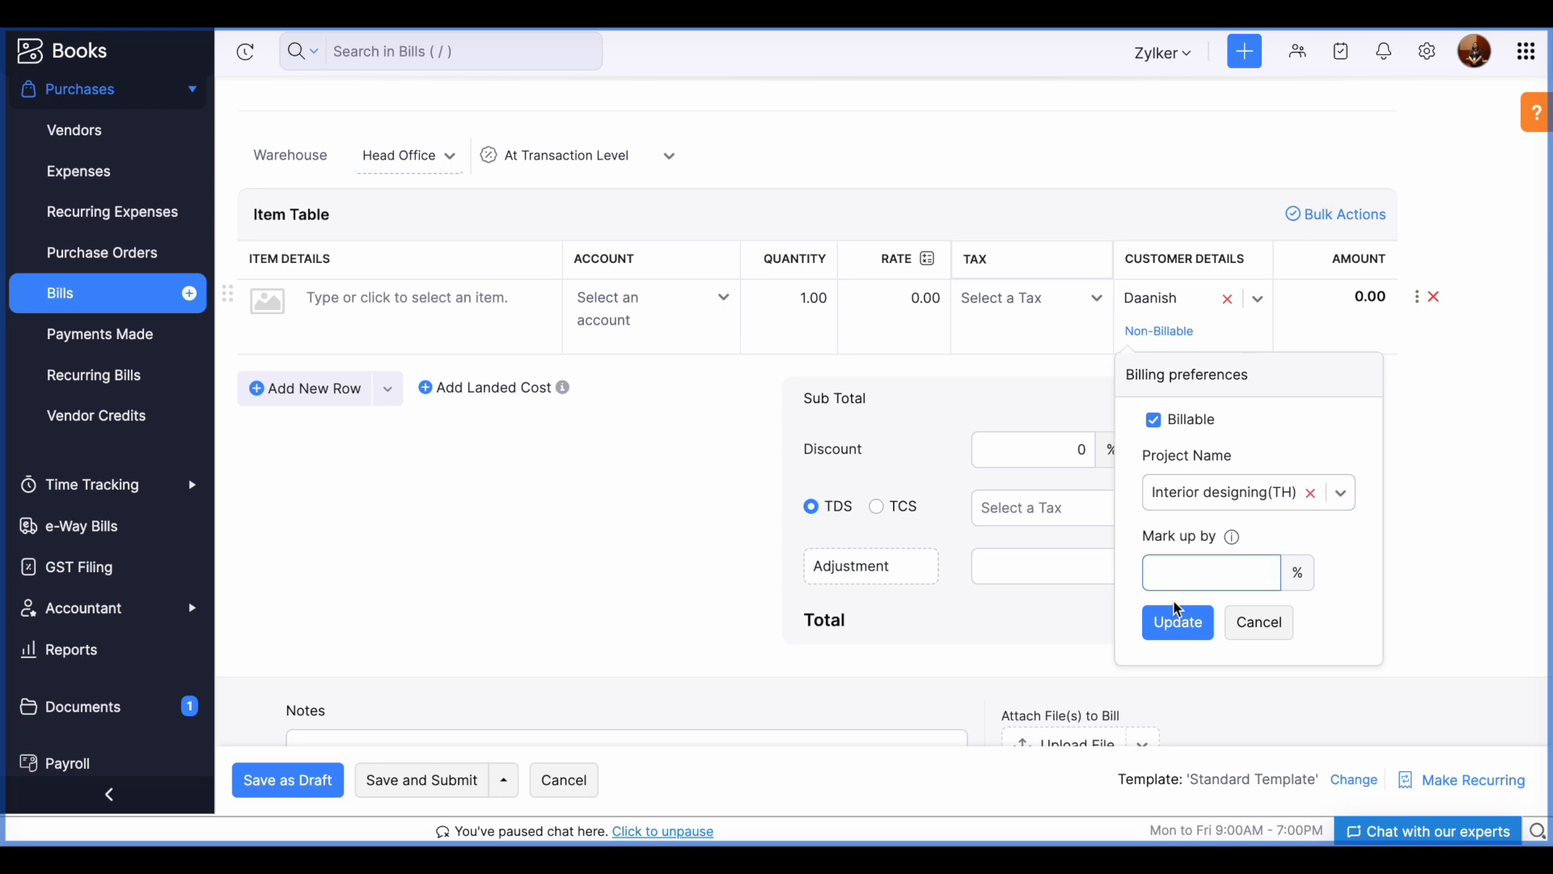
pyautogui.click(1259, 630)
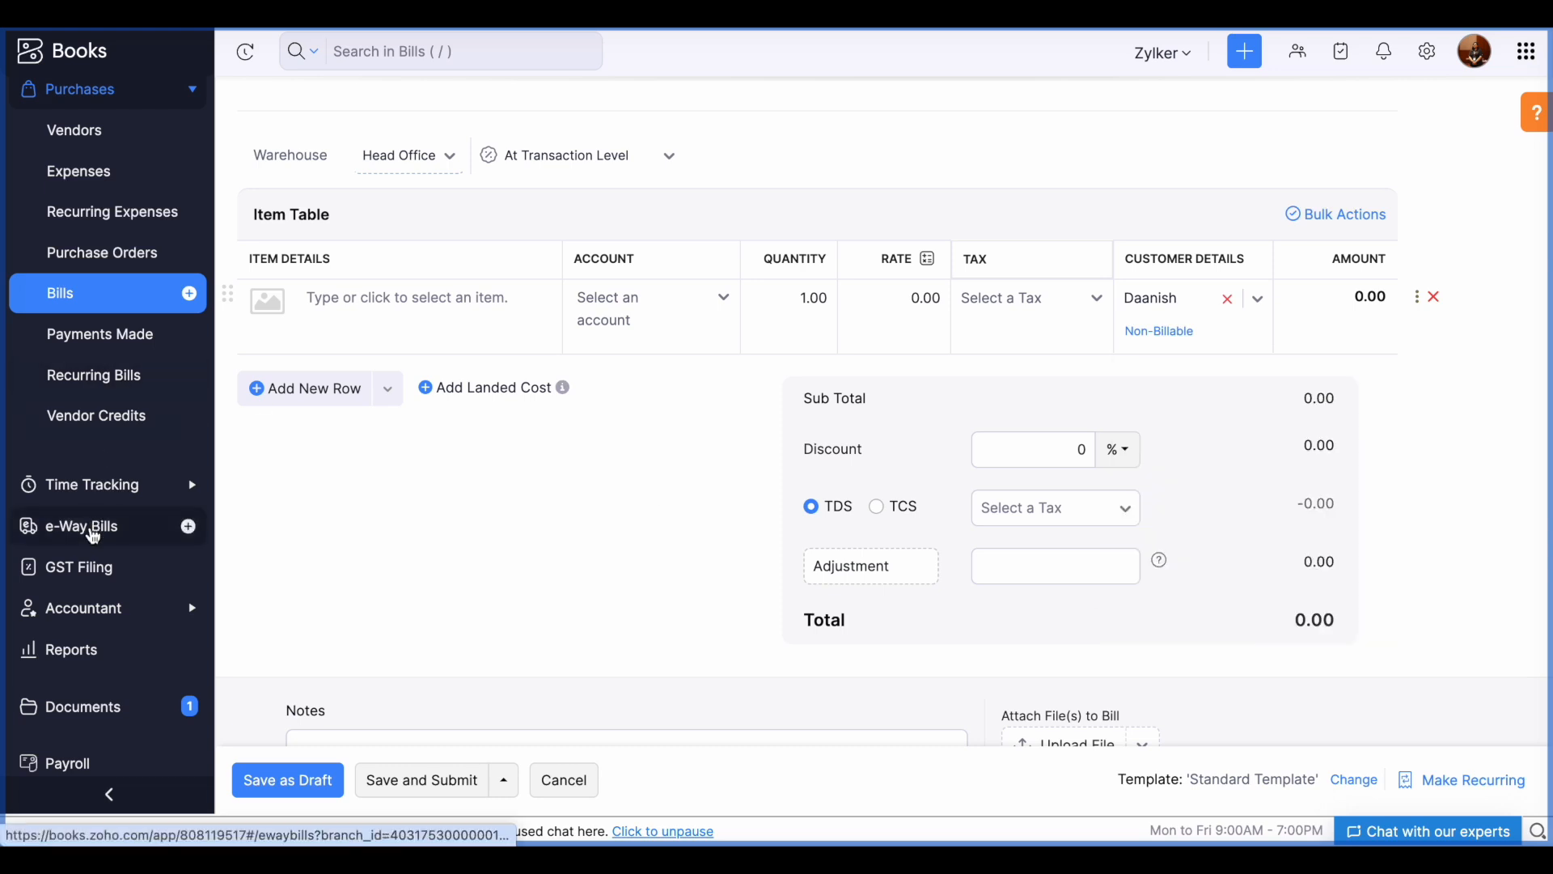
# - Open the PH project and review its sales, purchases, timesheet entries and overview
pyautogui.click(104, 487)
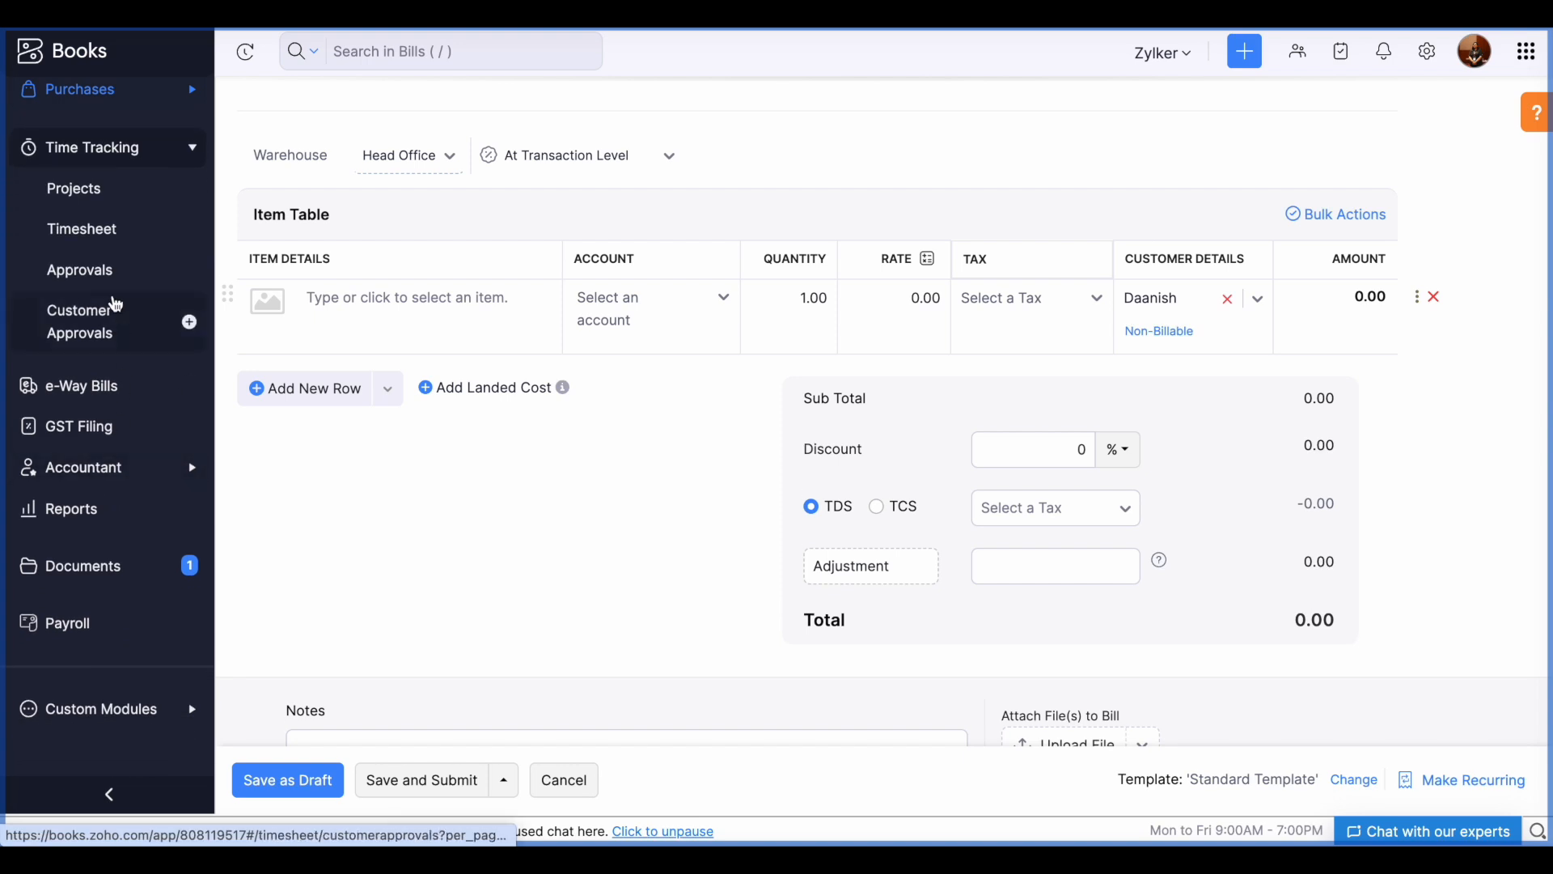
pyautogui.click(113, 202)
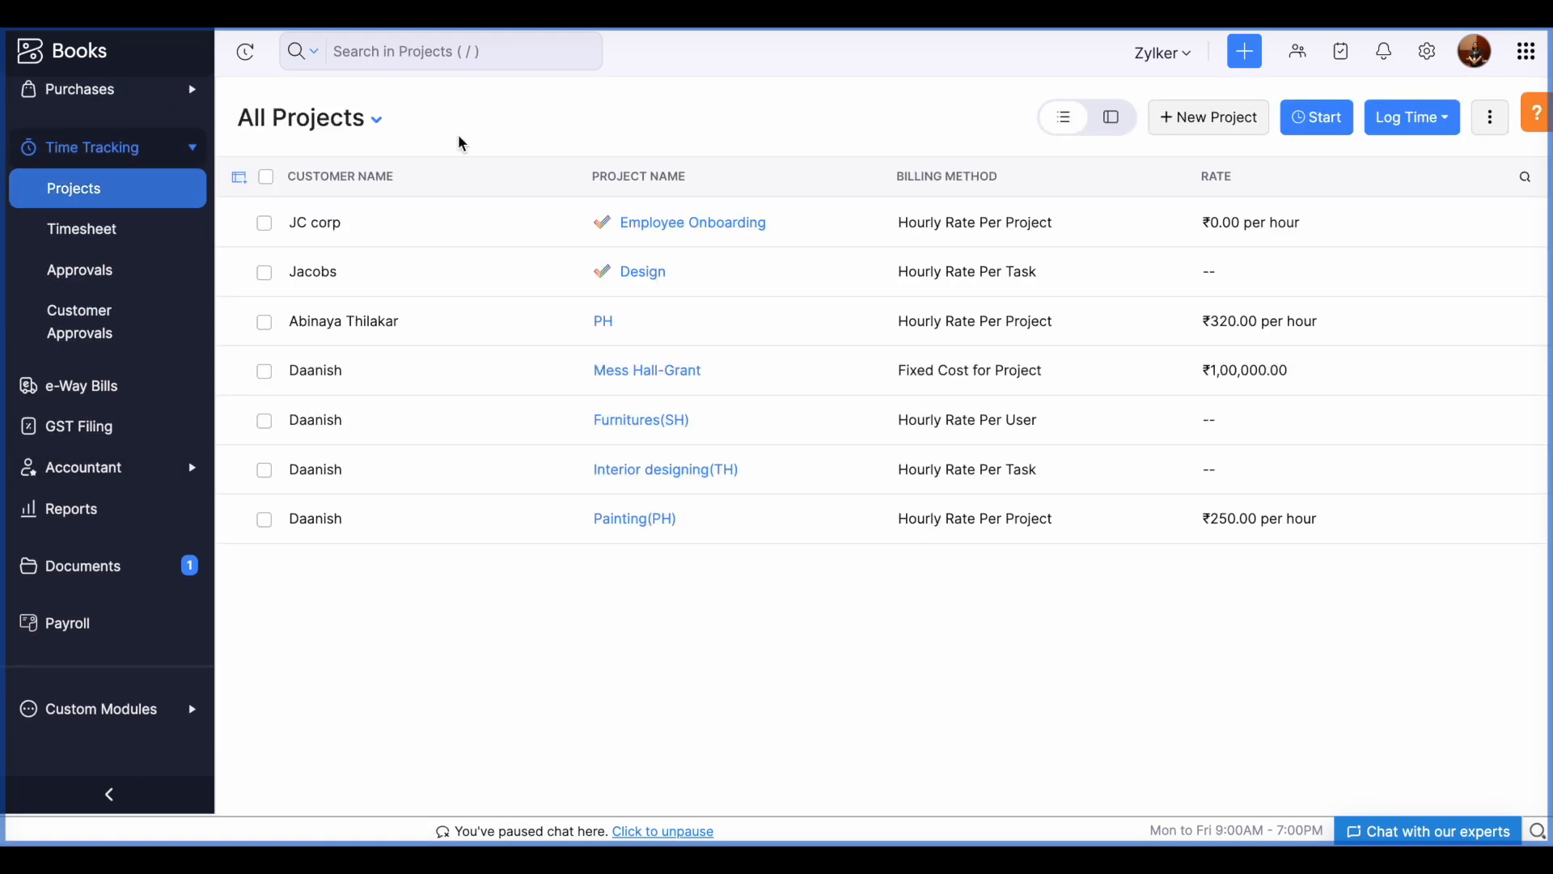
pyautogui.click(673, 327)
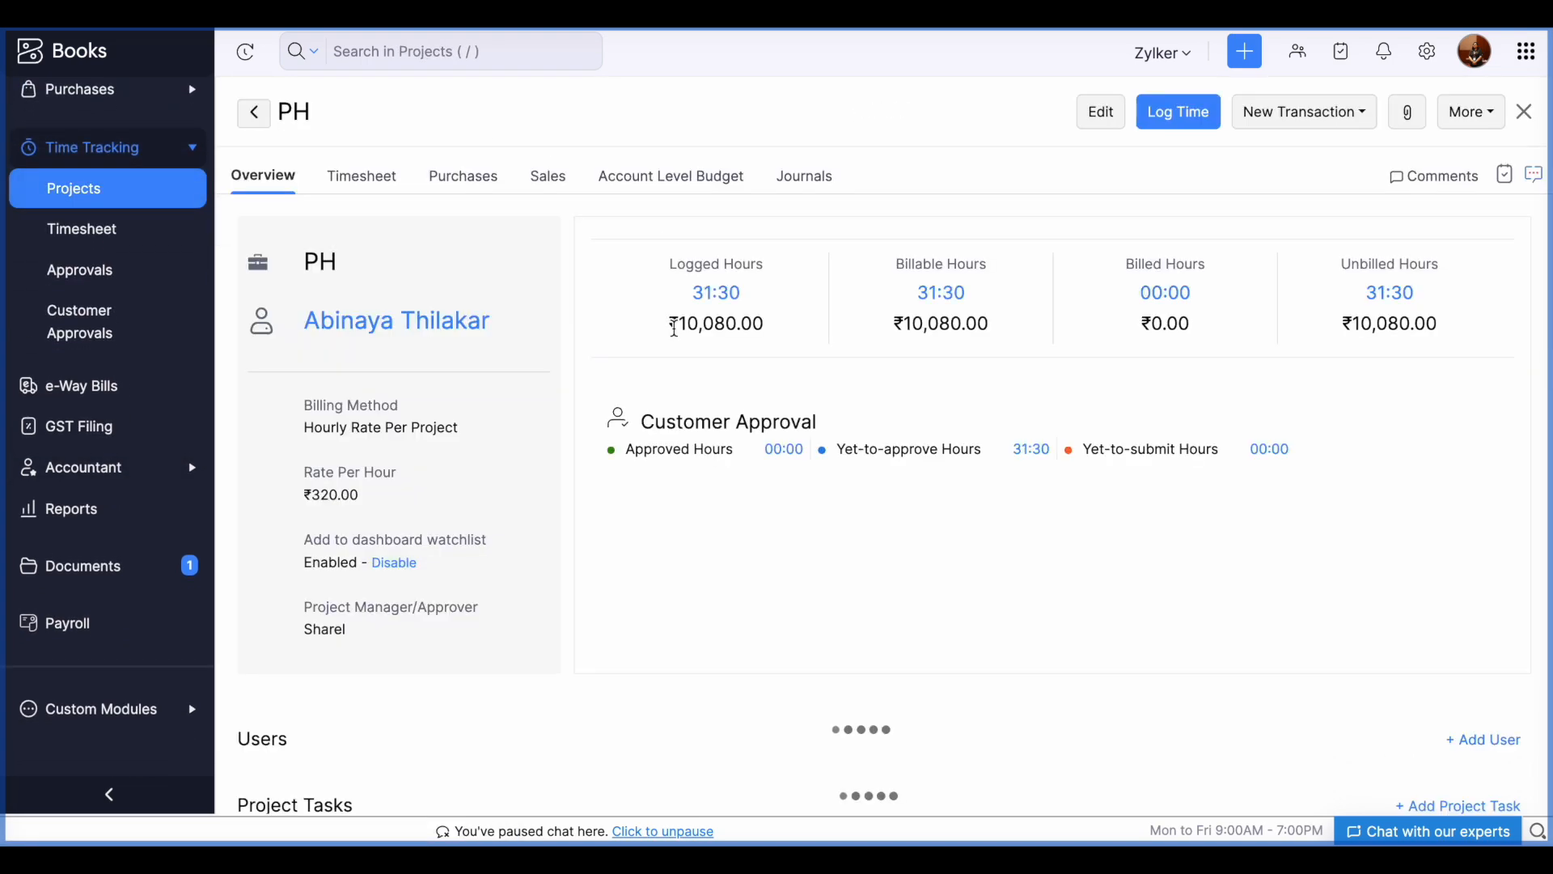
pyautogui.click(543, 178)
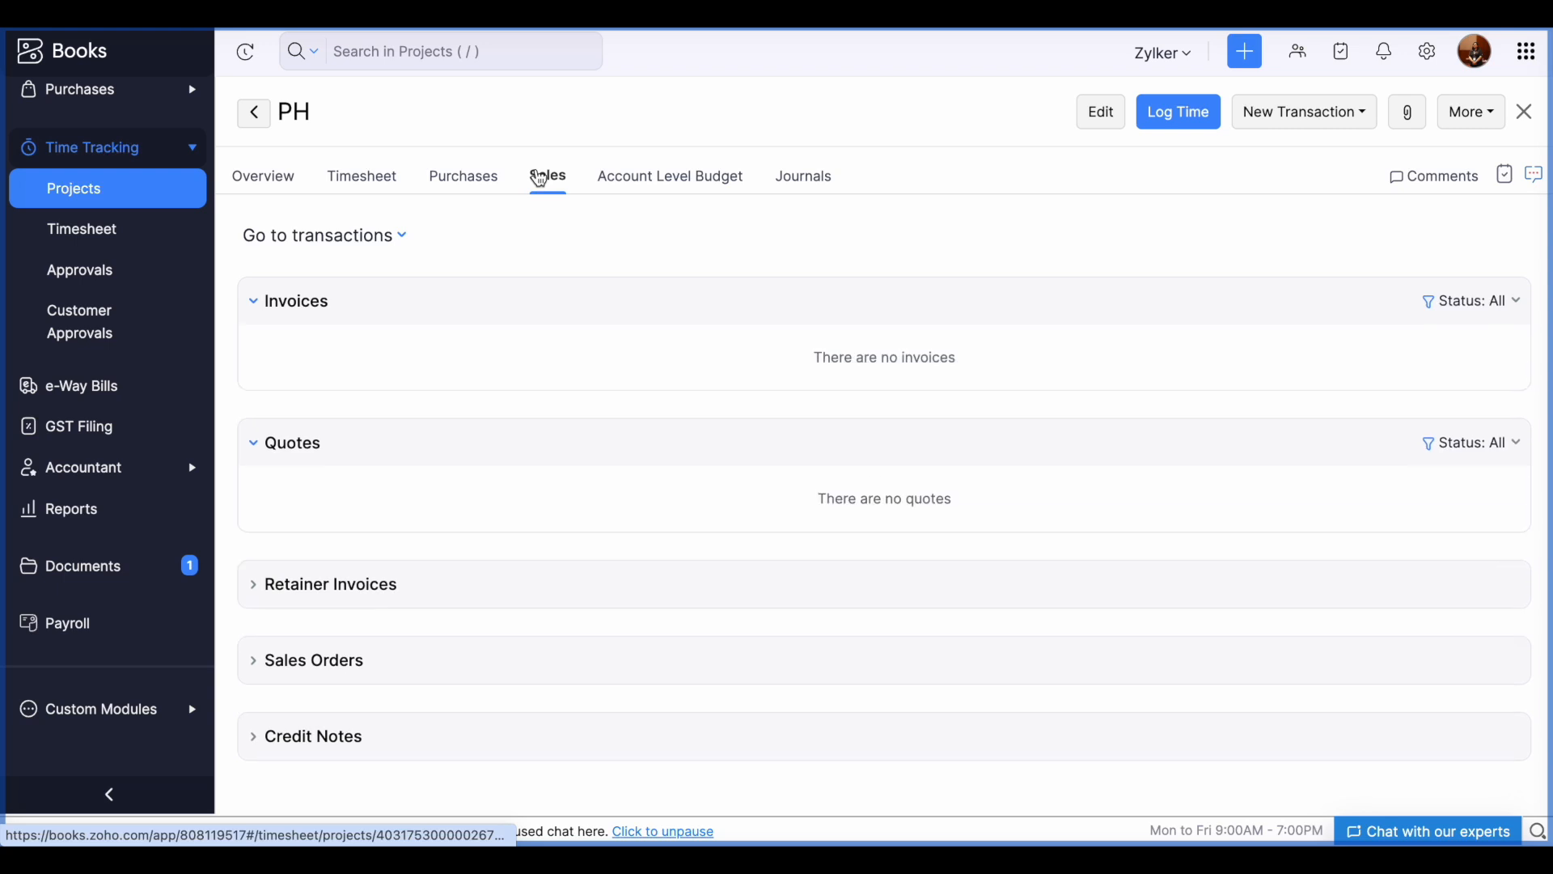
pyautogui.click(469, 184)
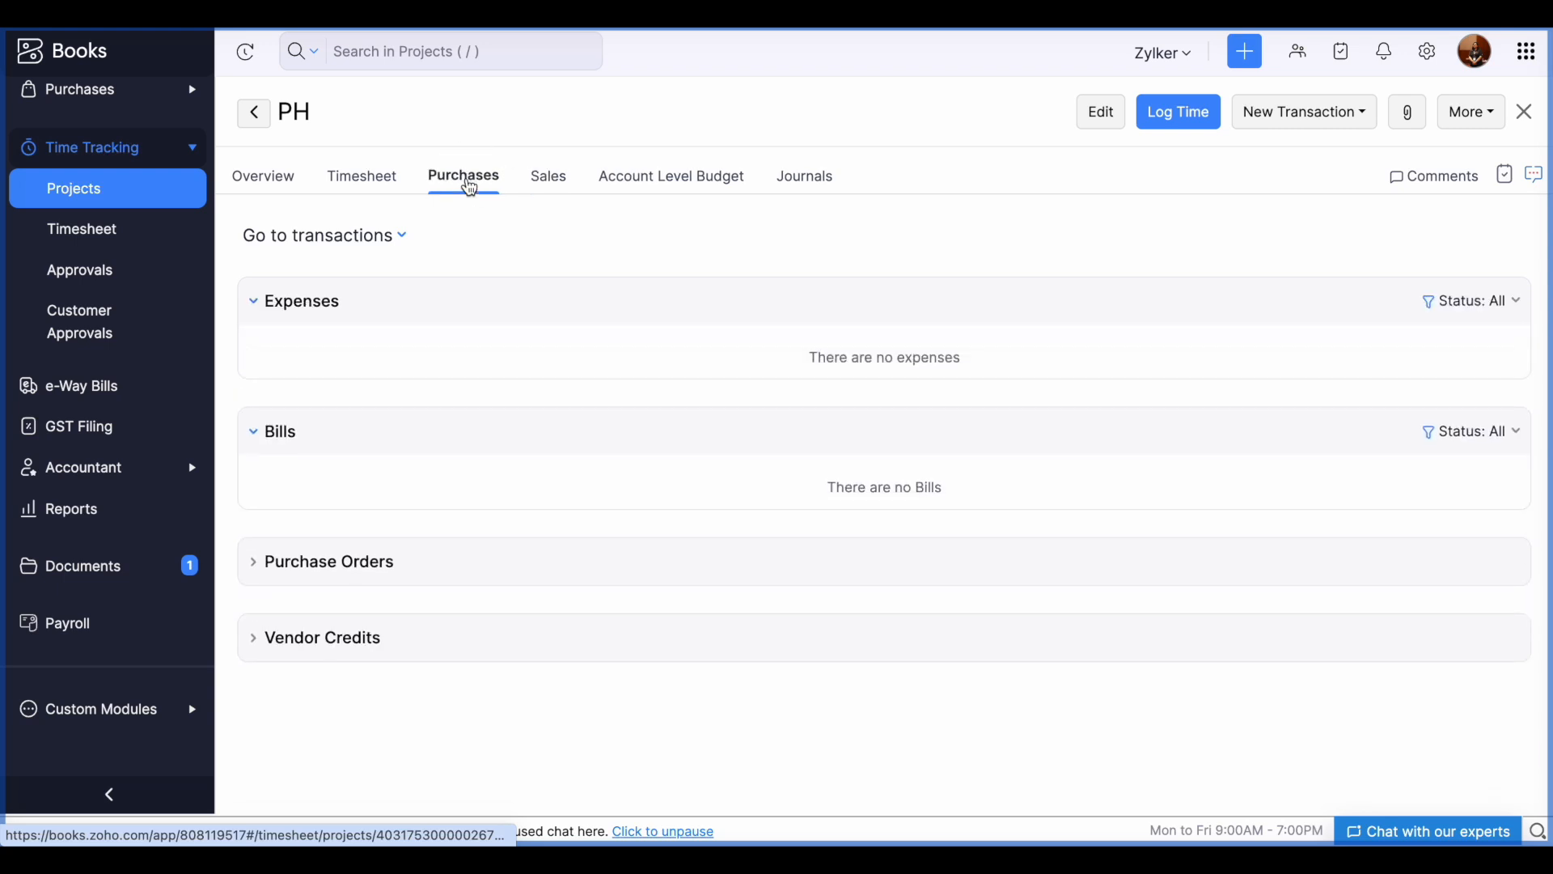
pyautogui.click(356, 186)
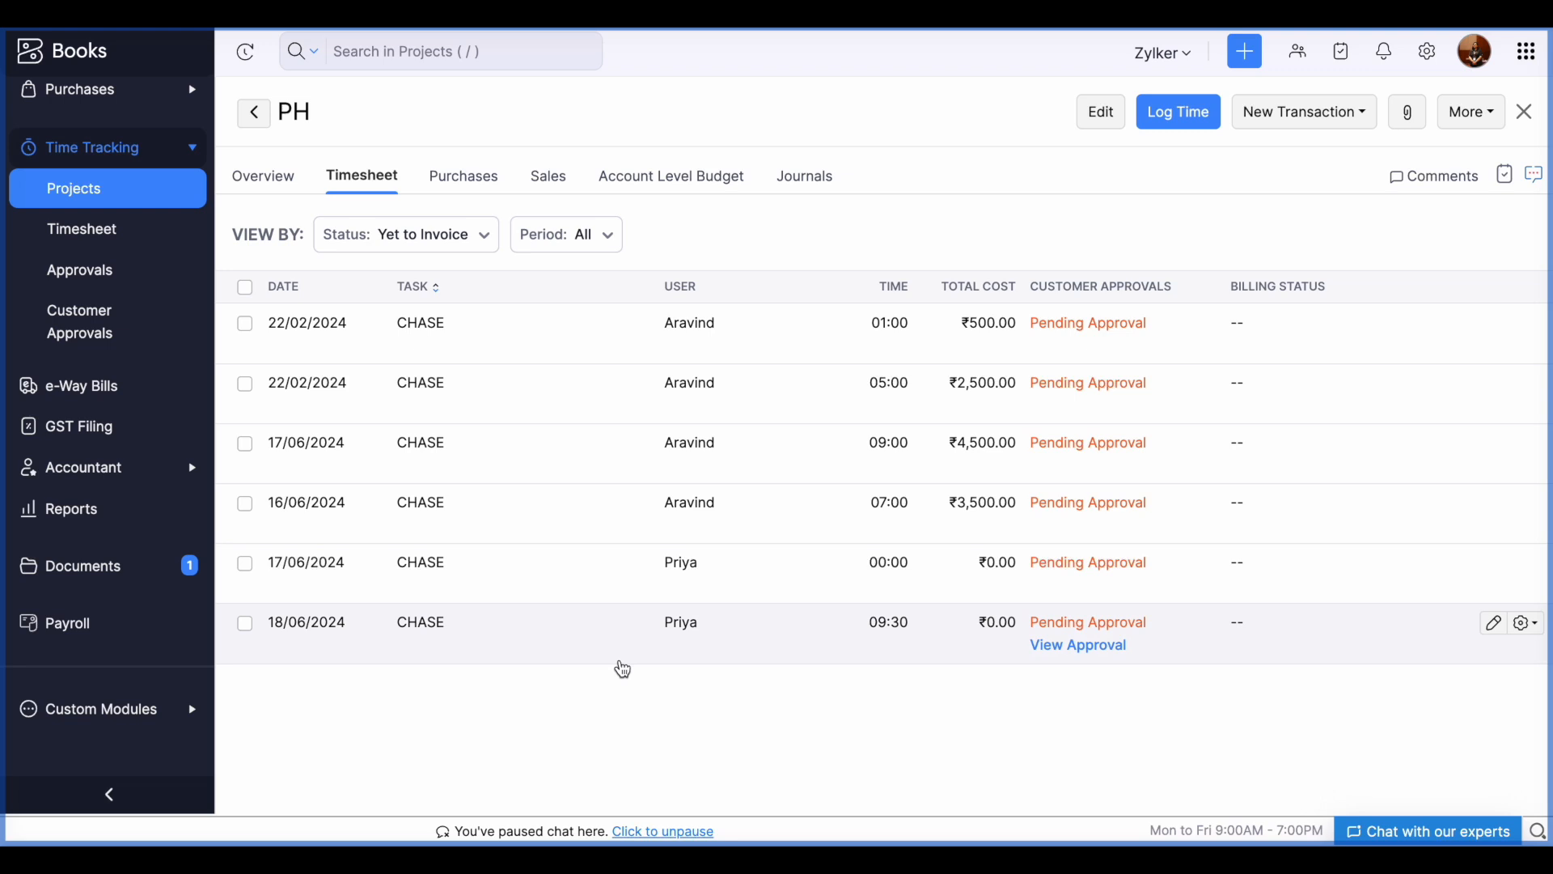
pyautogui.click(288, 193)
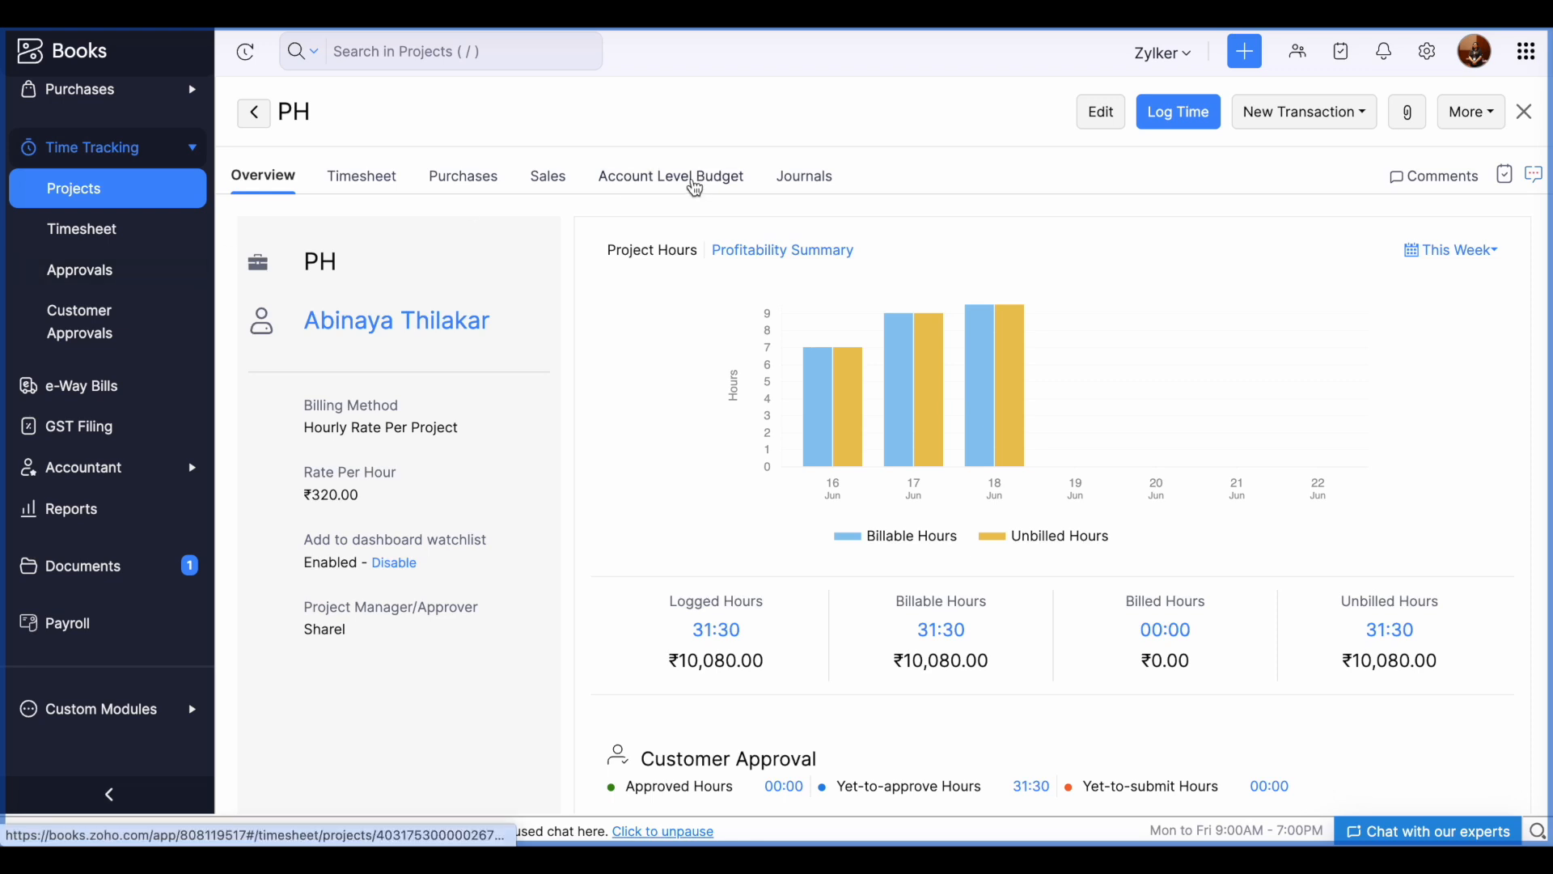
# - Open the PH project for editing, examine its customer approval, billing method and hourly rate settings, and close it without saving
pyautogui.click(1118, 116)
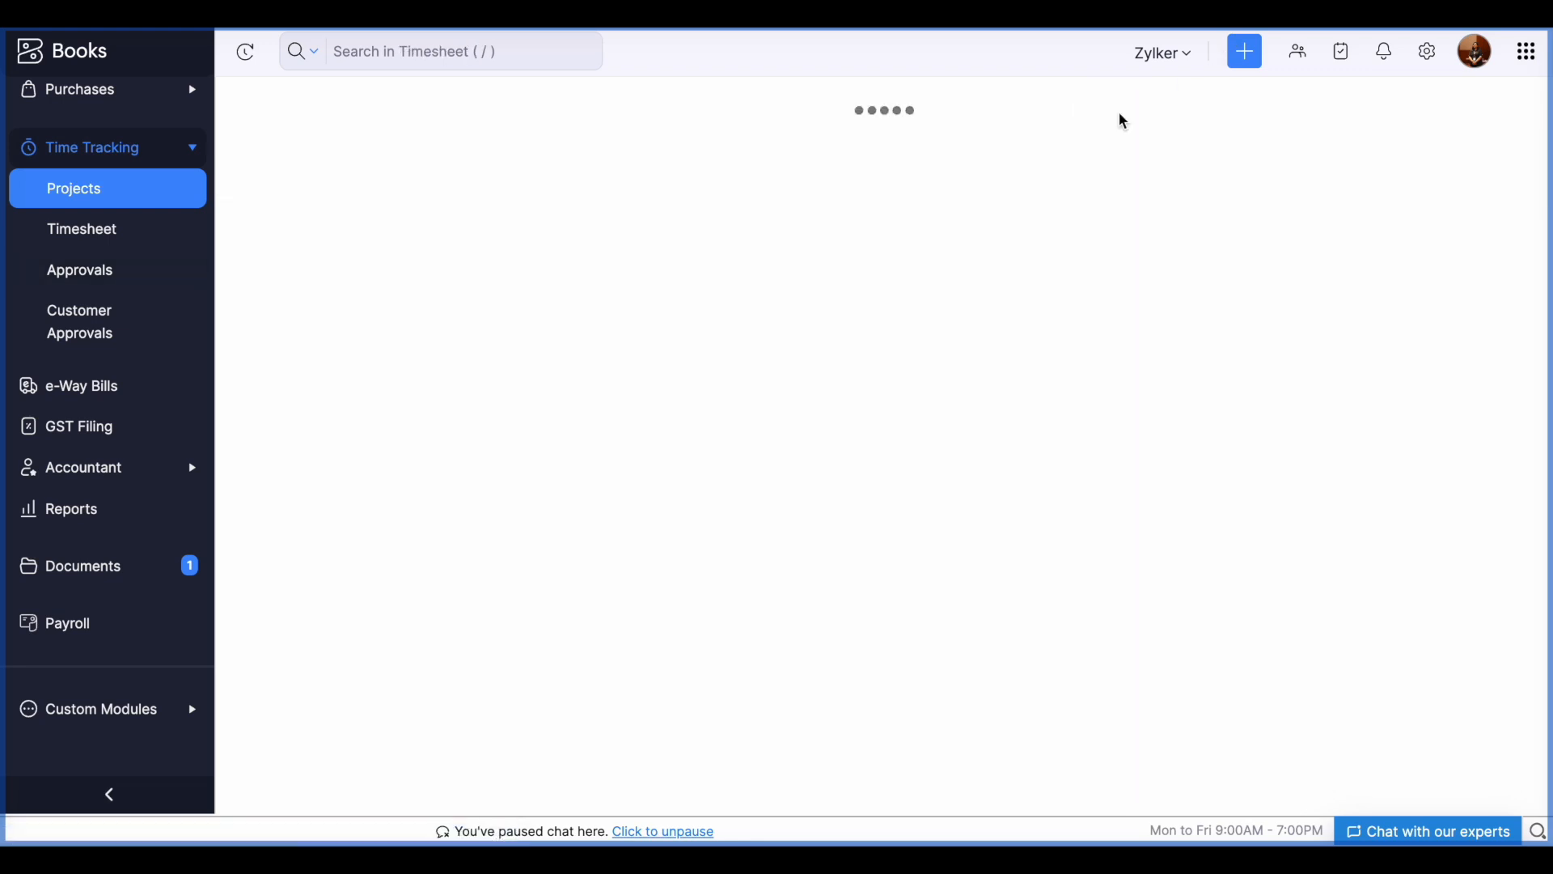
pyautogui.scroll(-1, 988, 305)
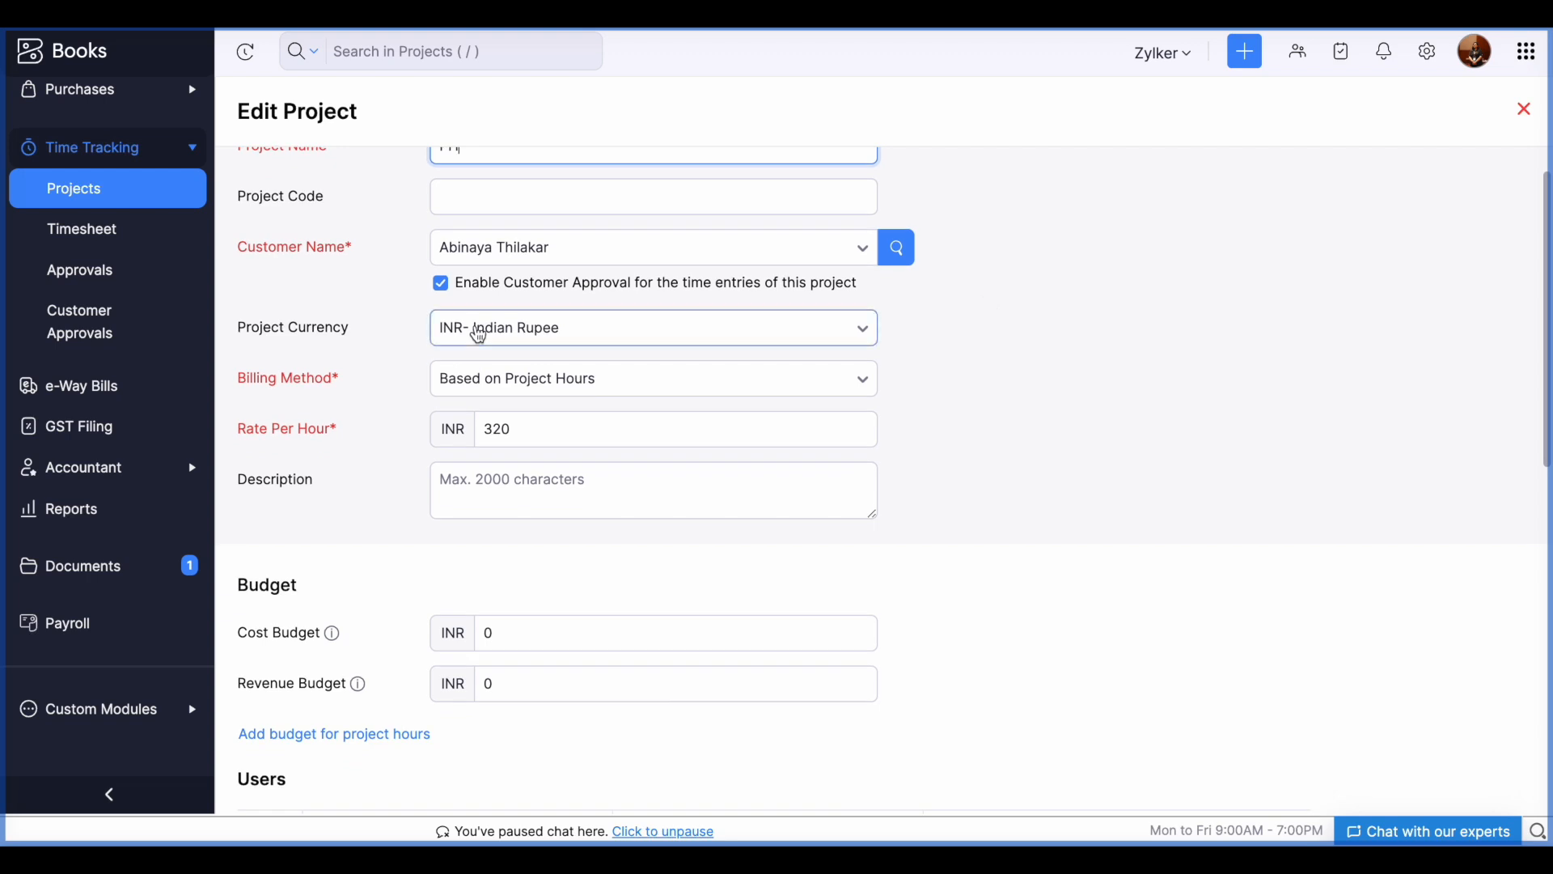
pyautogui.click(582, 437)
pyautogui.click(585, 488)
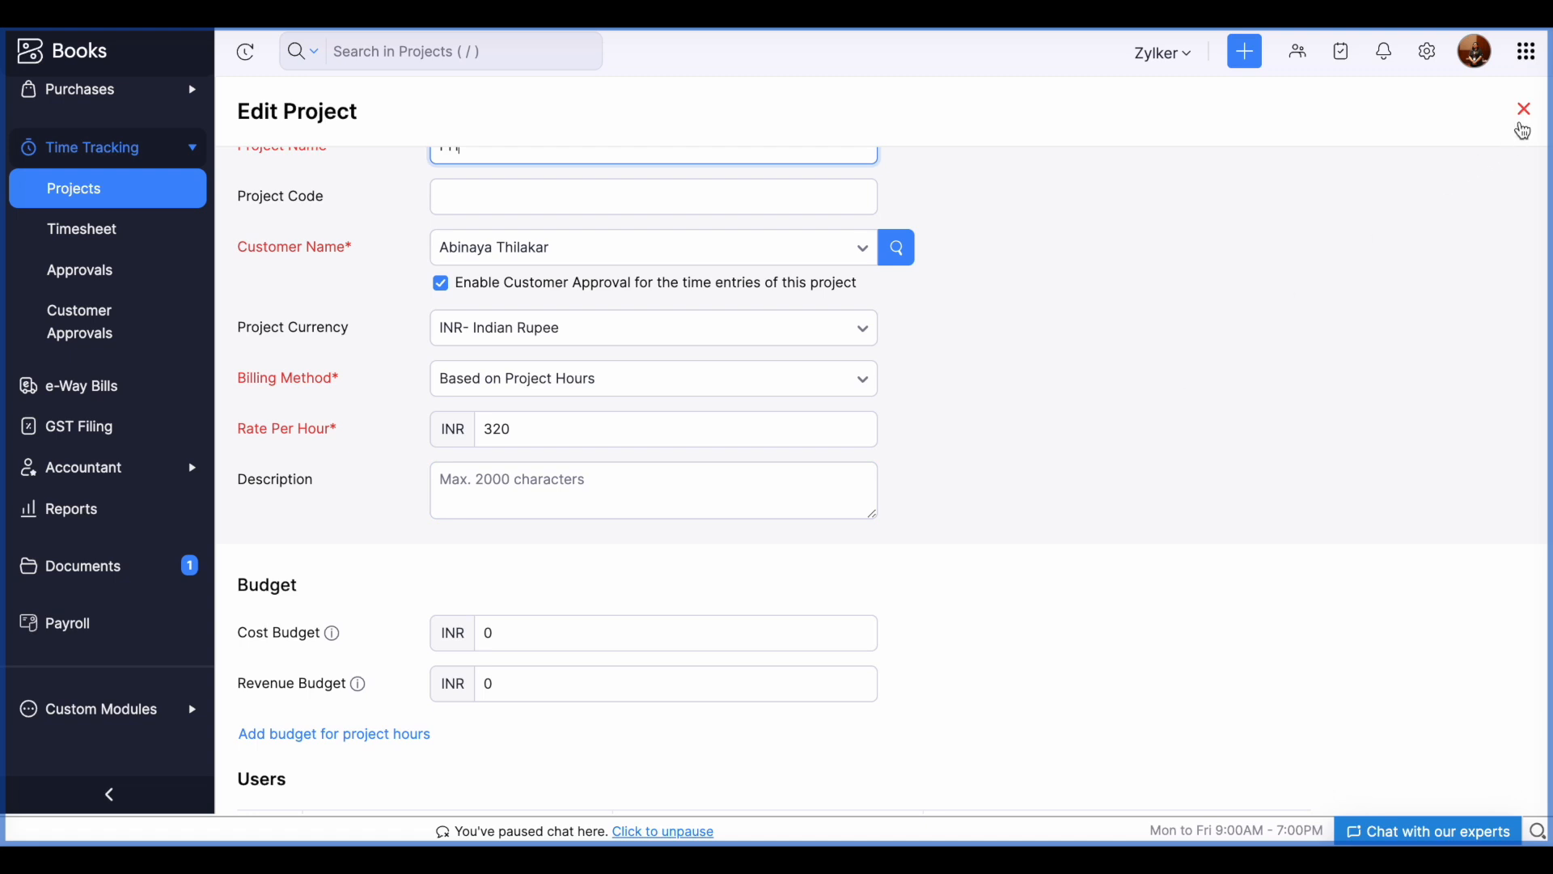
pyautogui.click(1526, 113)
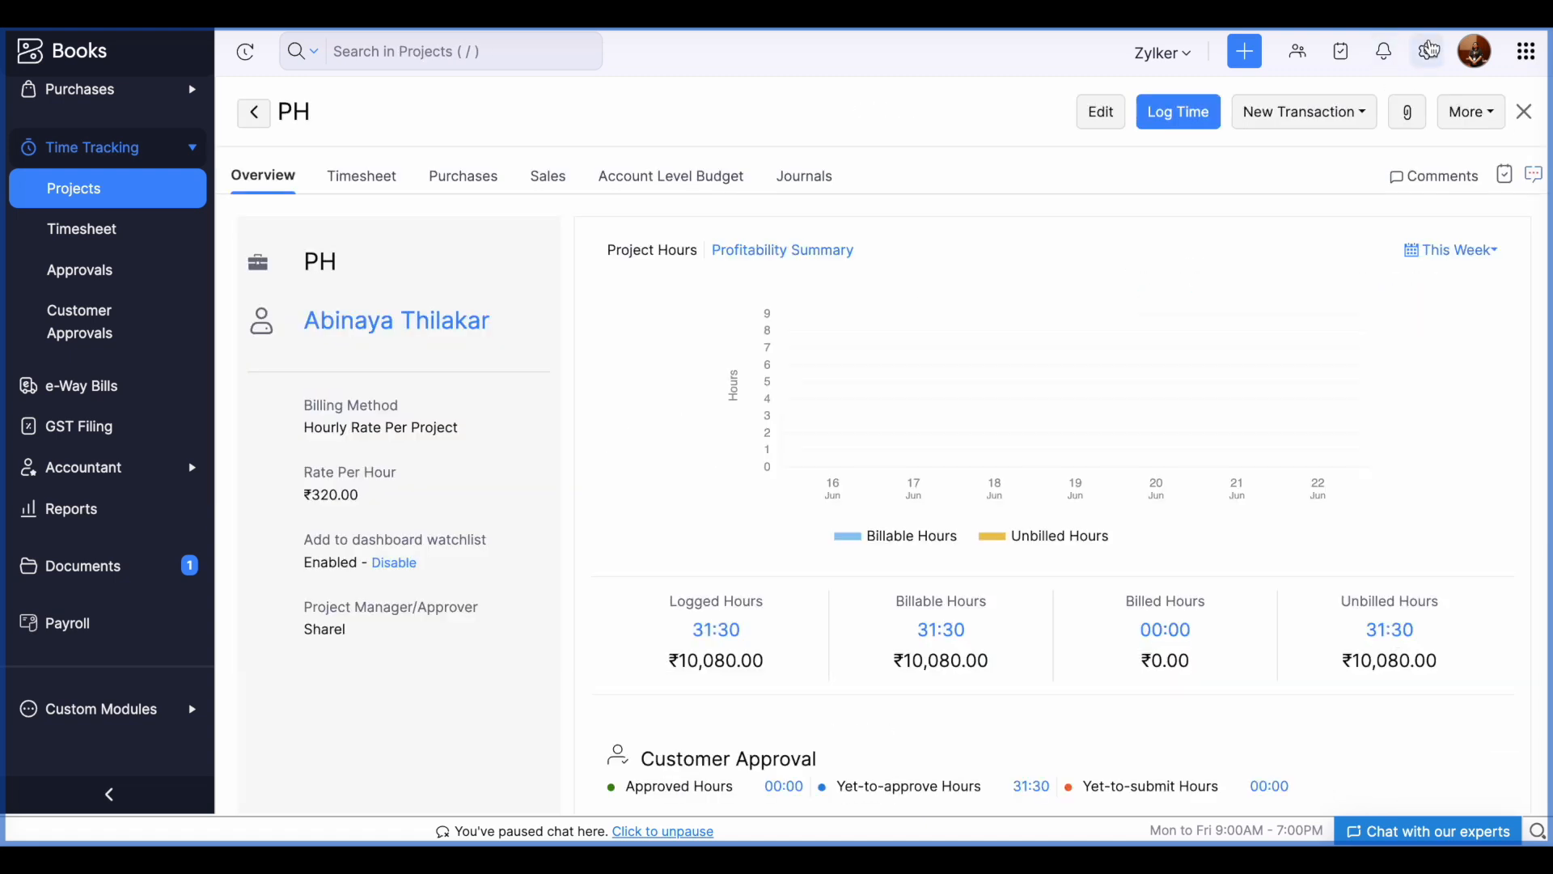
# - Open the Projects preferences in the organization's settings
pyautogui.click(1429, 51)
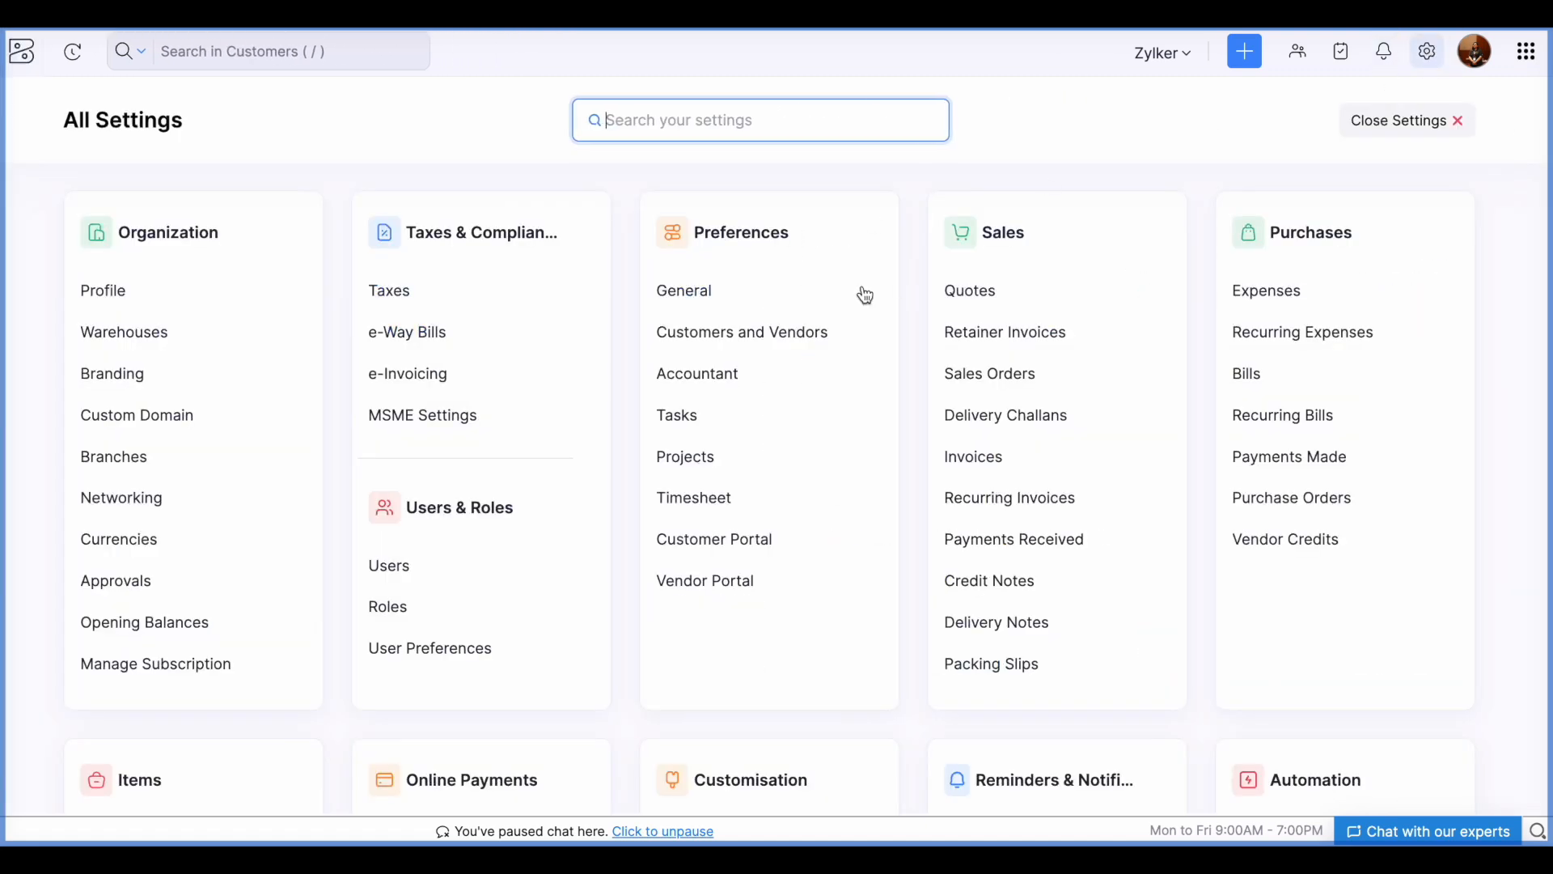
pyautogui.click(740, 456)
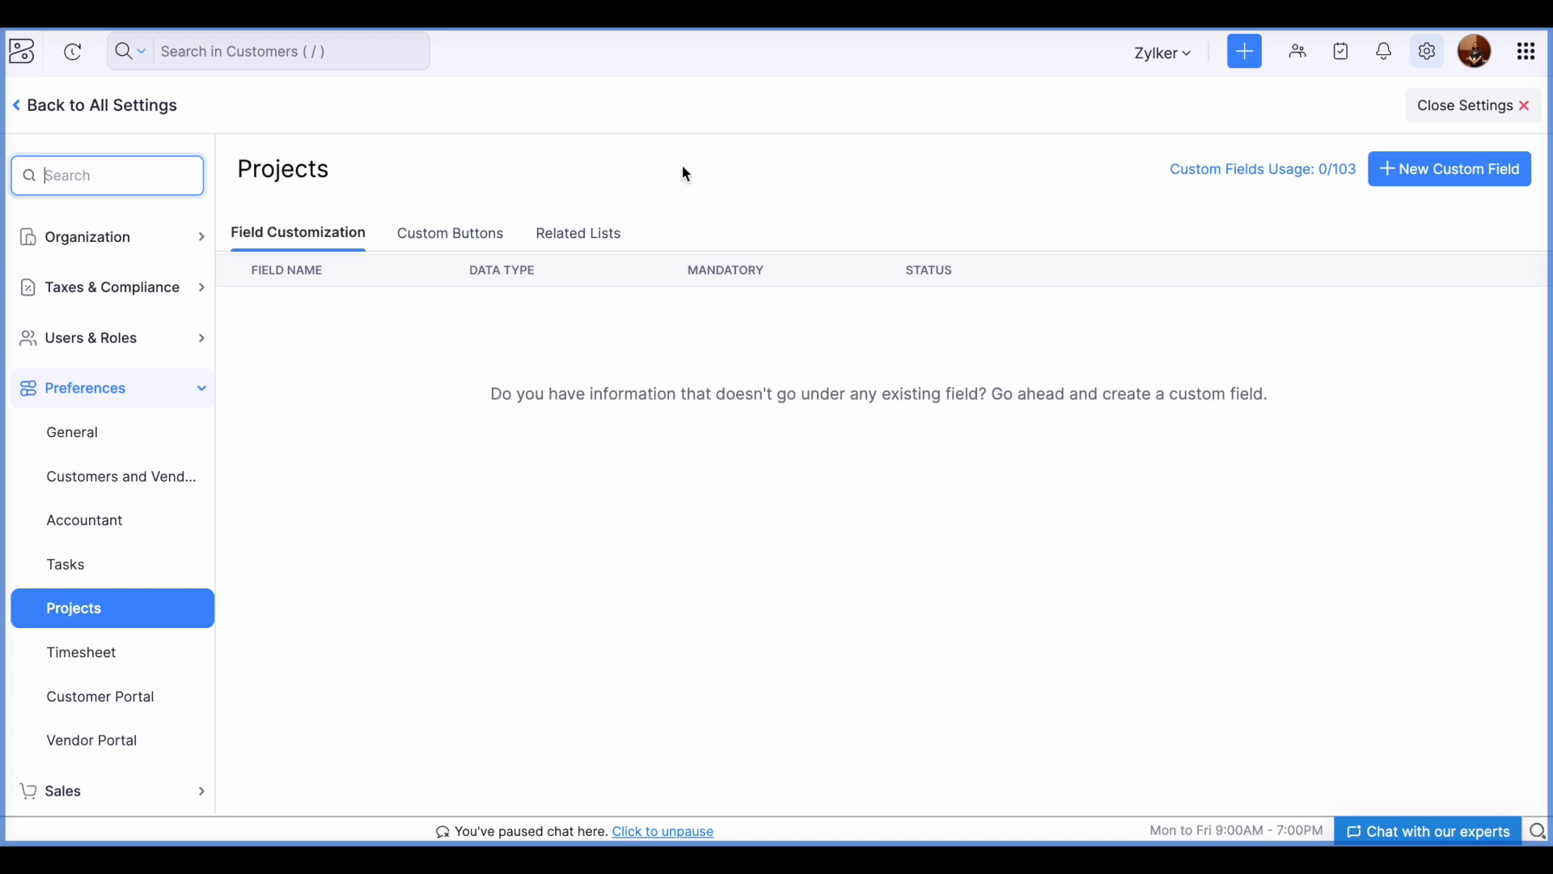
# - Review the custom buttons and related lists preferences for projects, examine the new related list form and its sample script, and close the settings
pyautogui.click(451, 243)
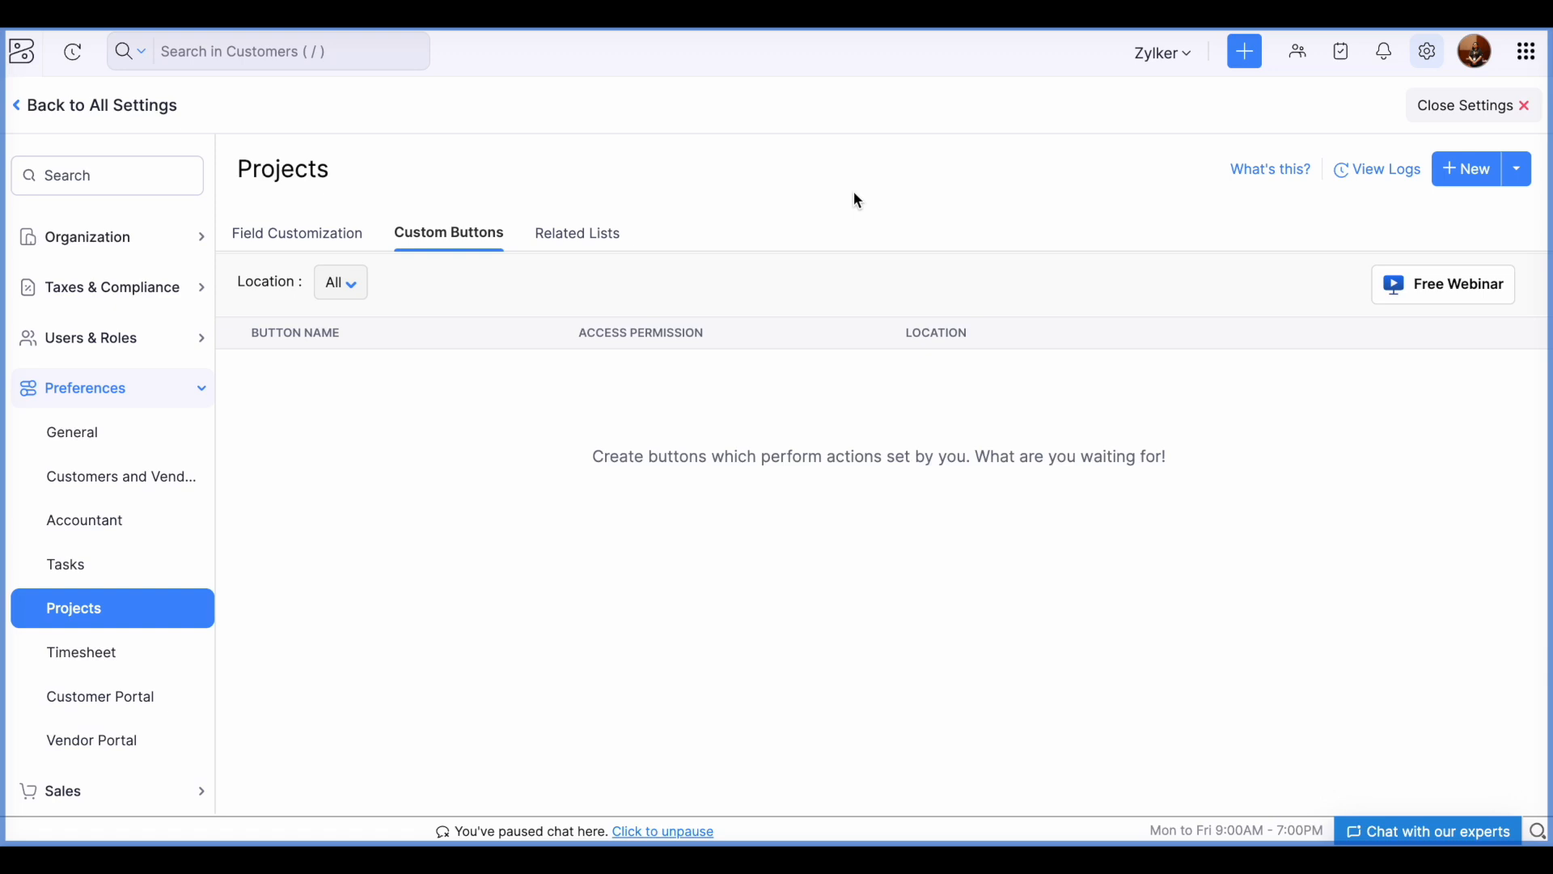
pyautogui.click(570, 237)
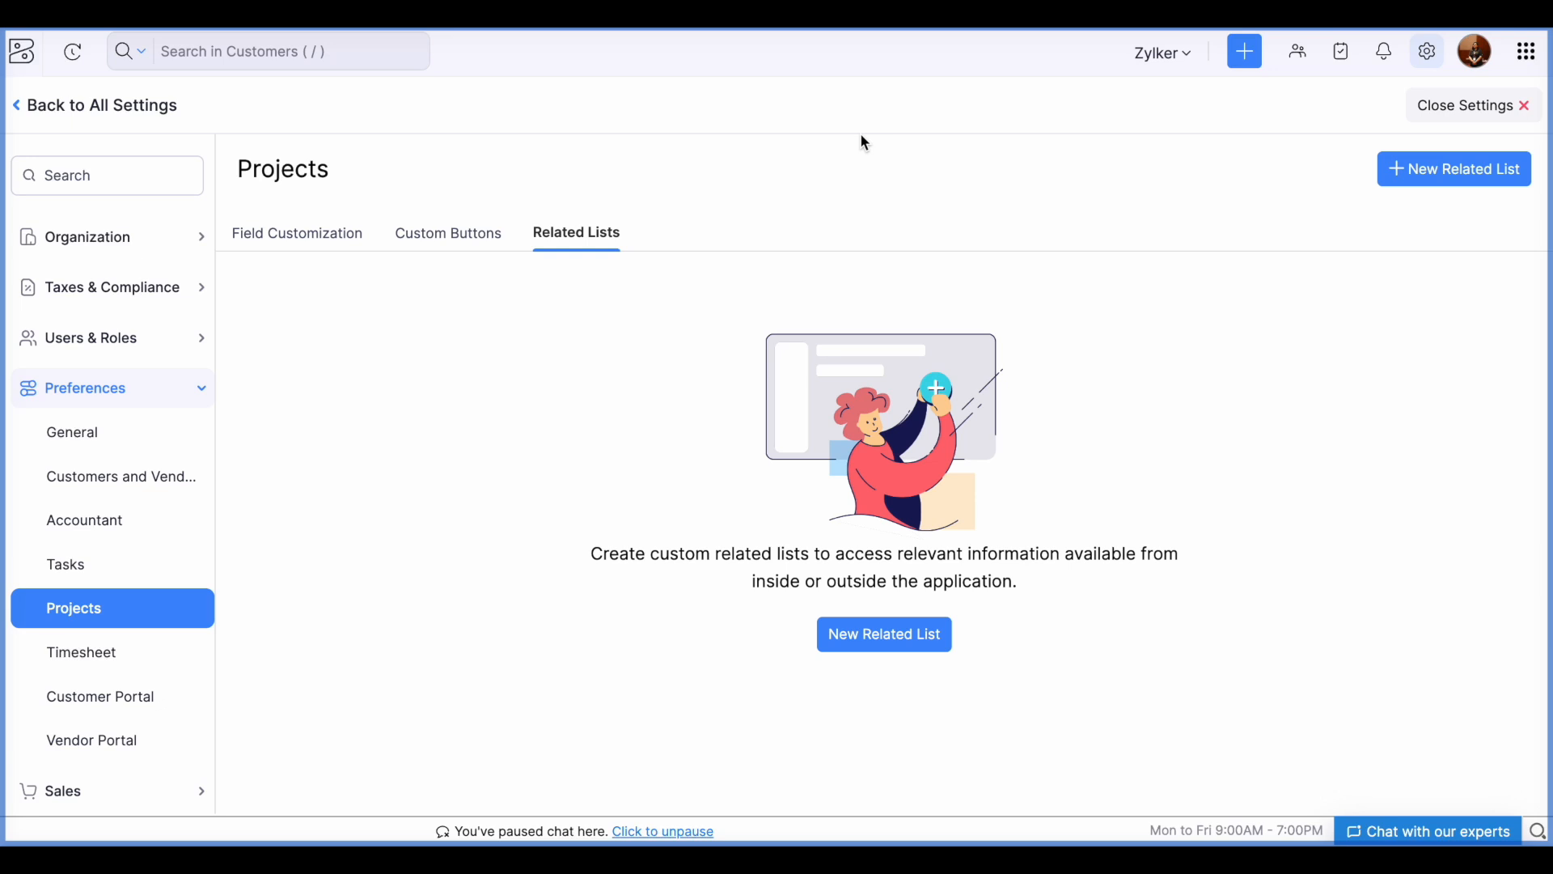
pyautogui.click(1417, 180)
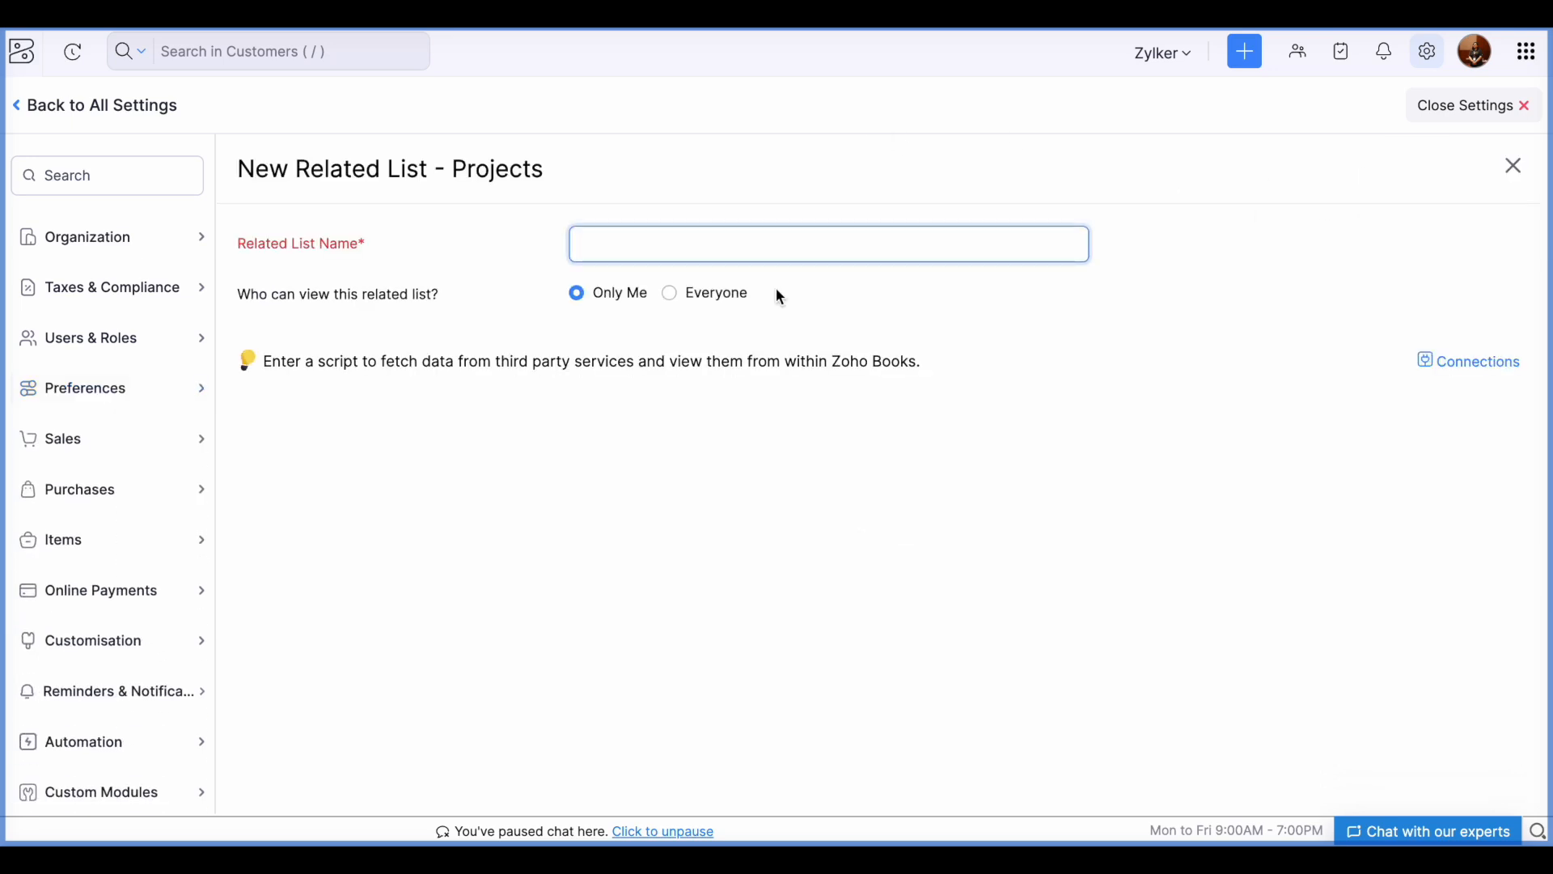
pyautogui.scroll(-1, 745, 416)
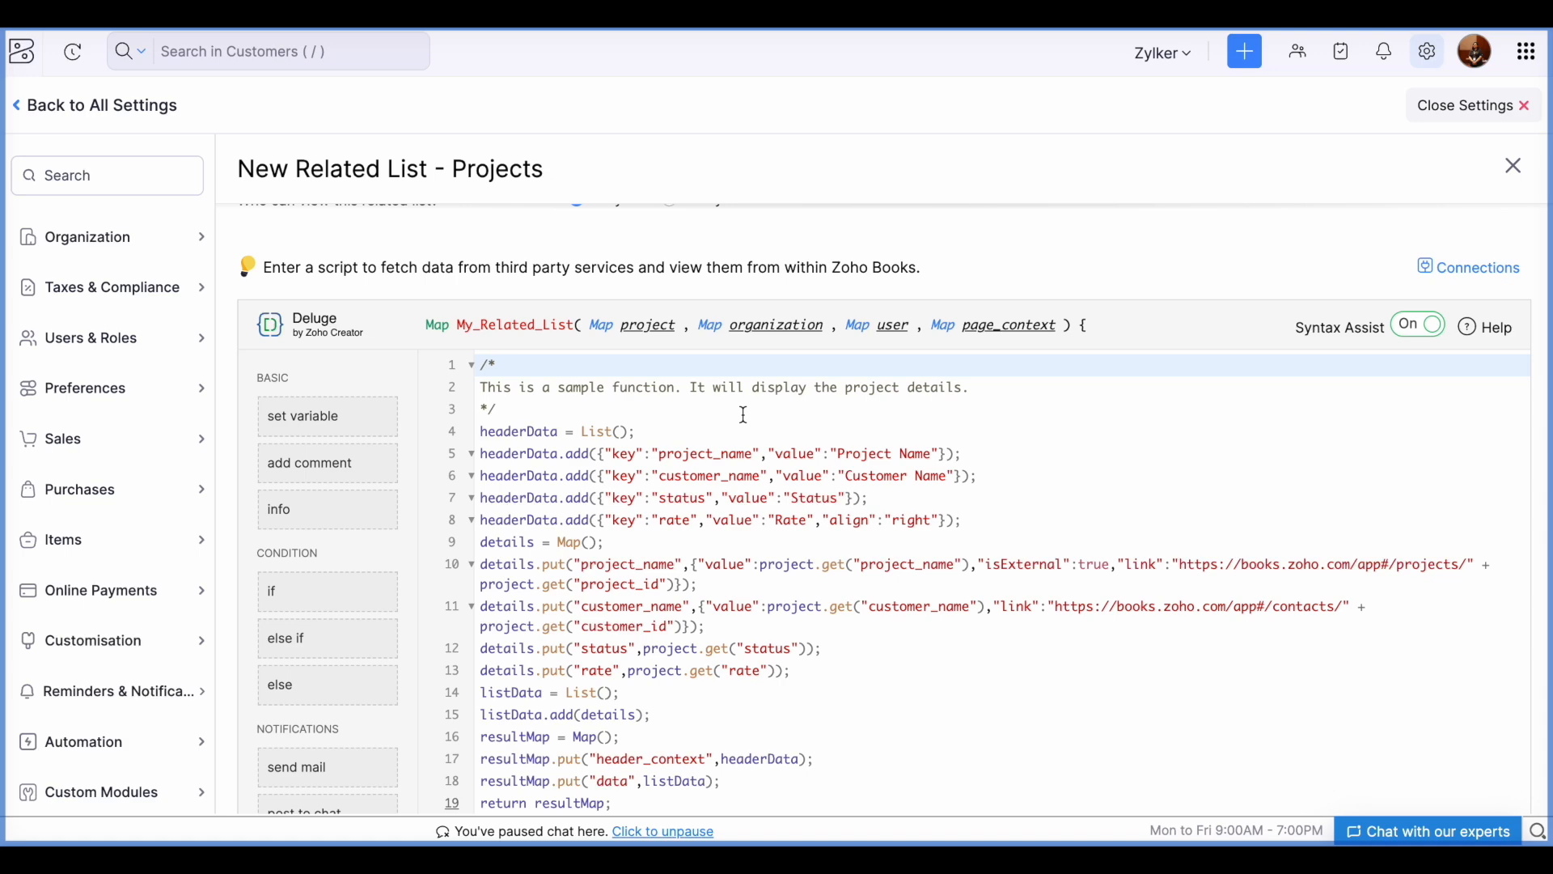
pyautogui.scroll(1, 744, 415)
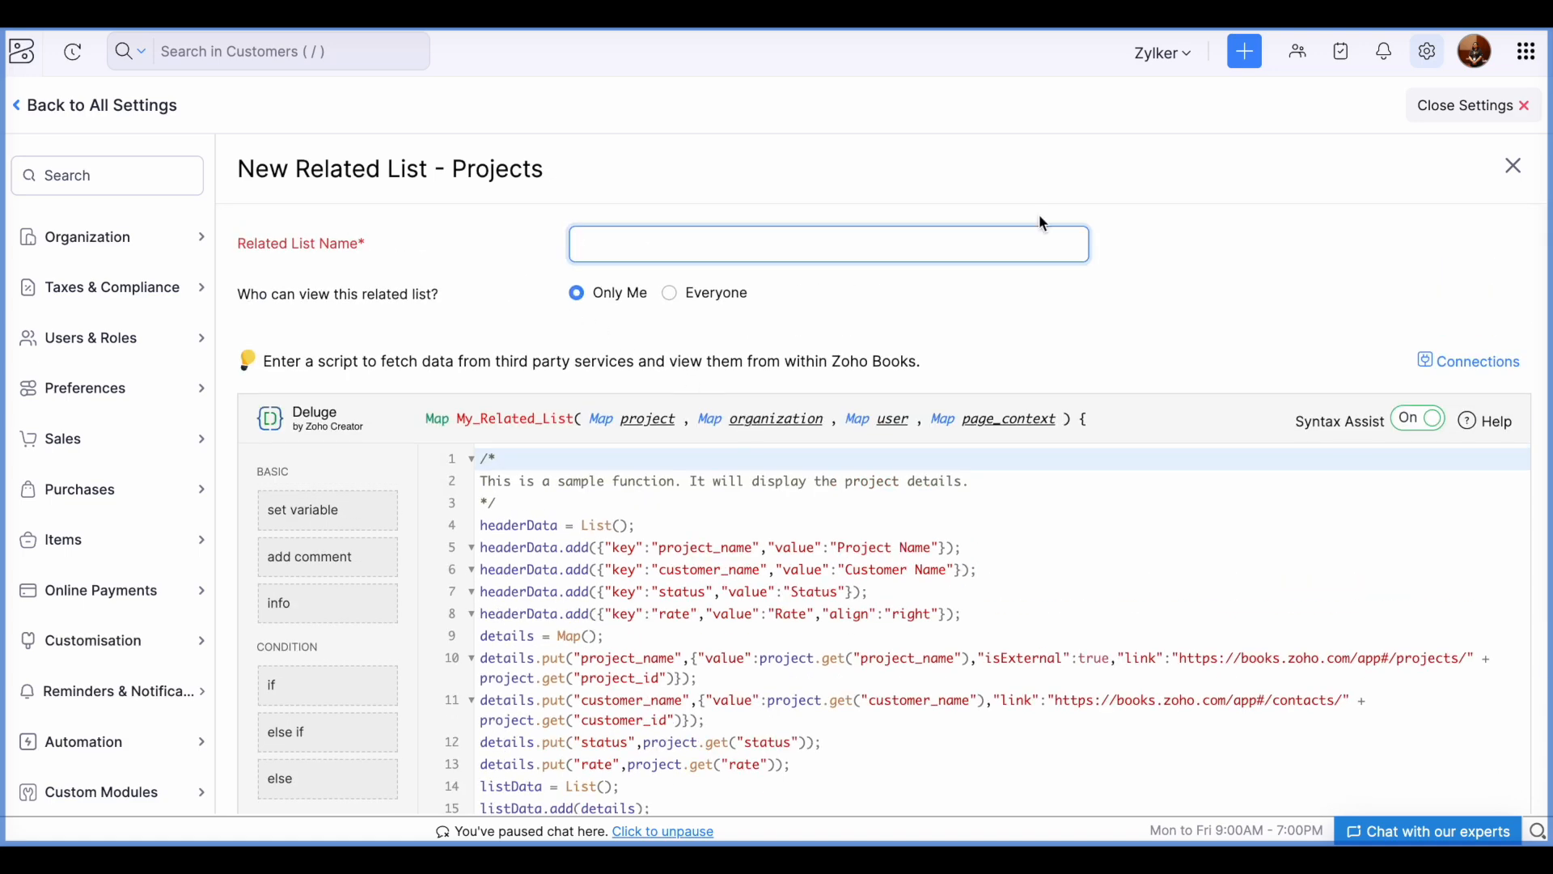
pyautogui.click(1514, 165)
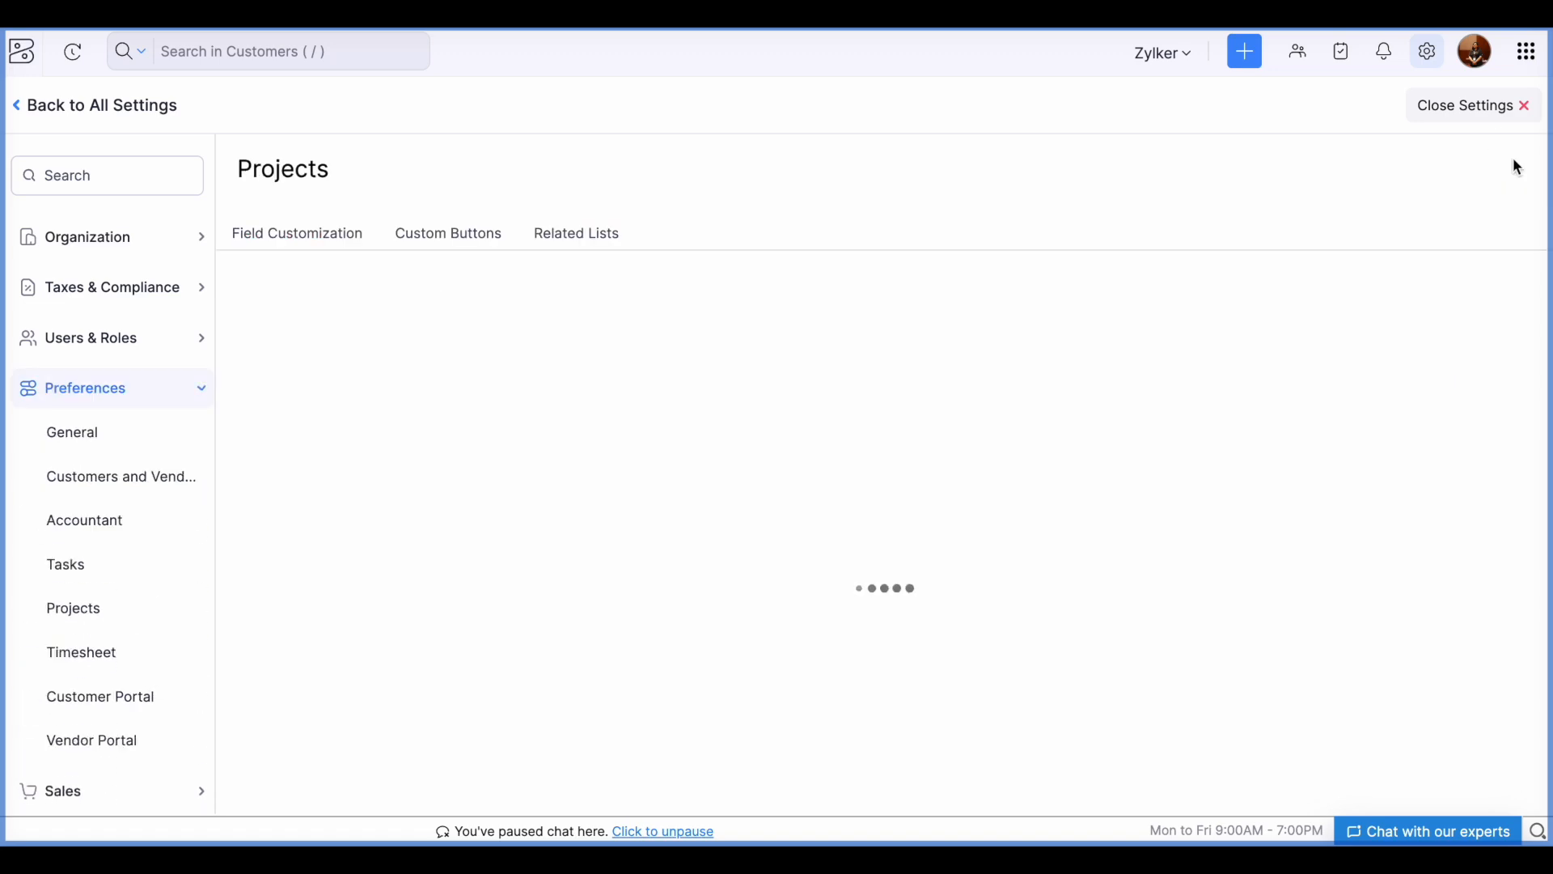
pyautogui.click(111, 107)
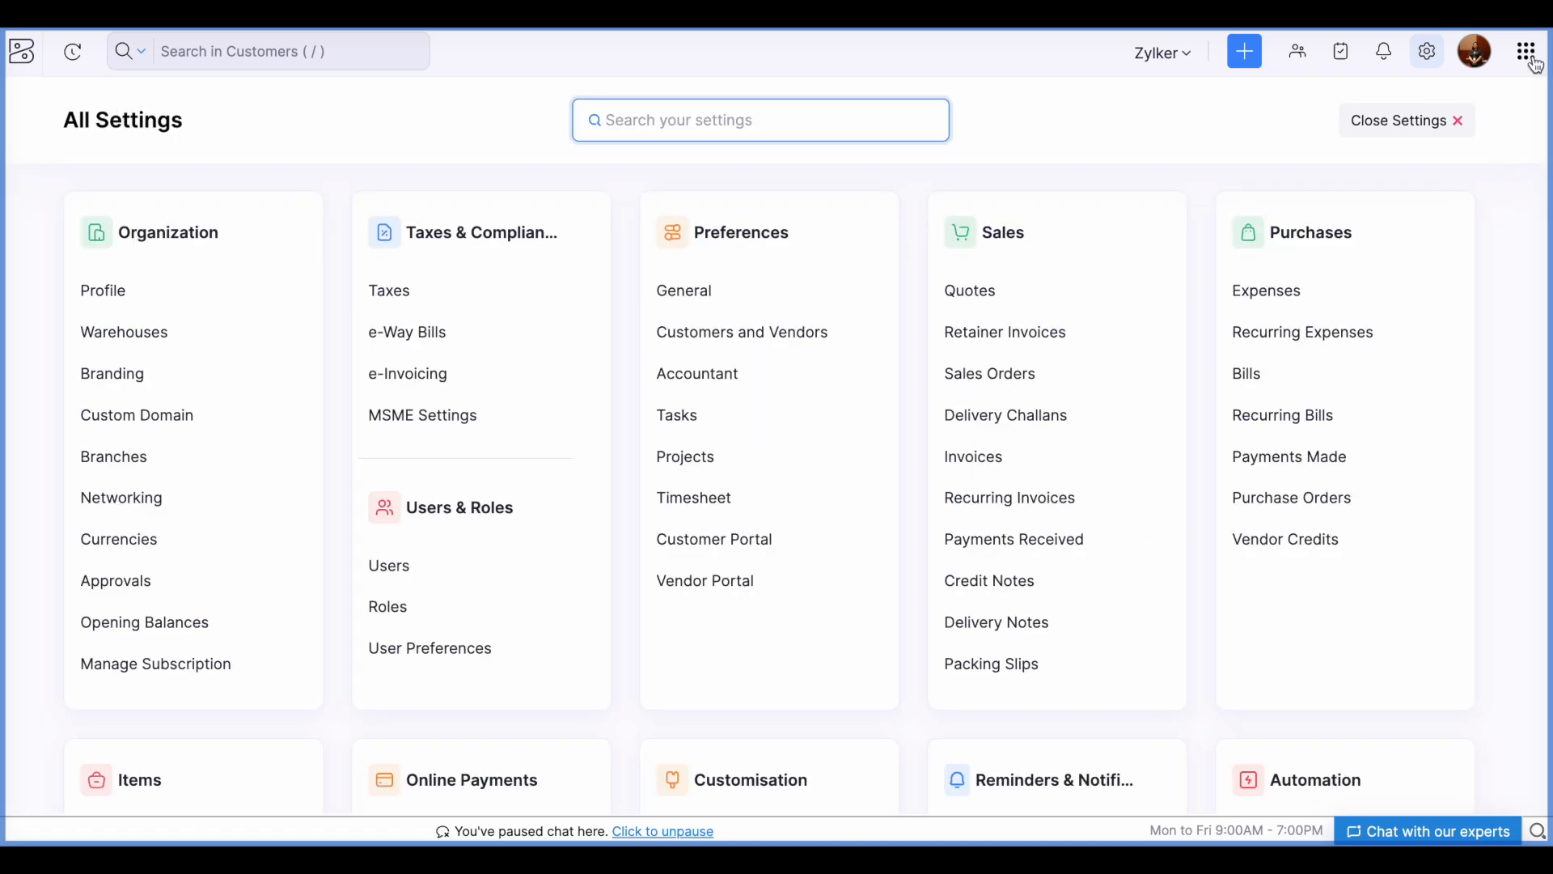
pyautogui.click(1424, 126)
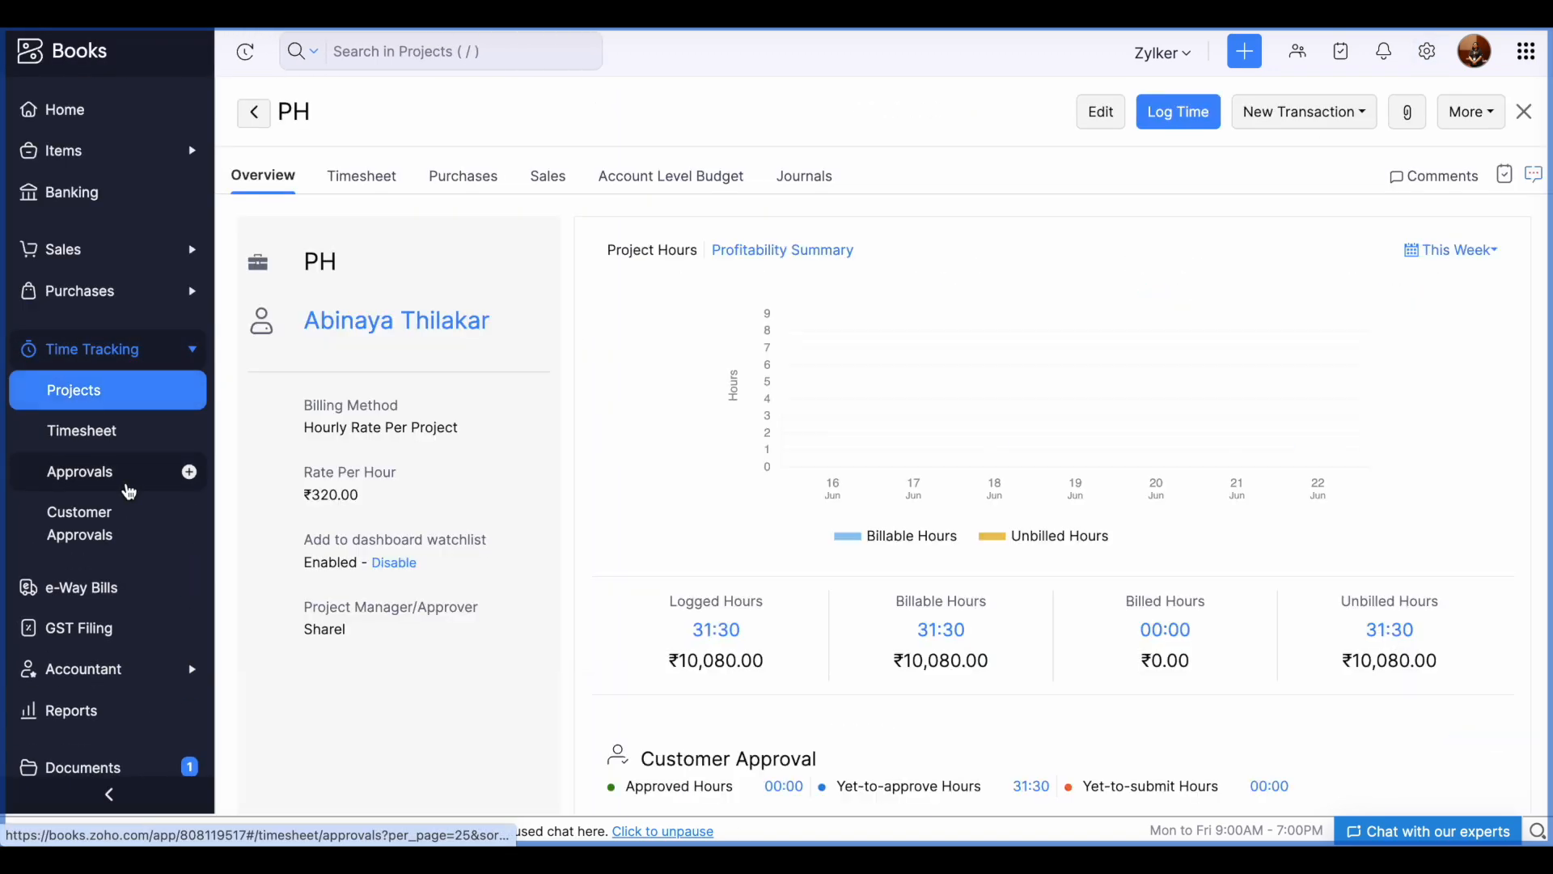
# - Try creating an invoice from the 09:30 fitting timesheet entry of 18/10/2023 for the Interior designing(TH) project
pyautogui.click(88, 446)
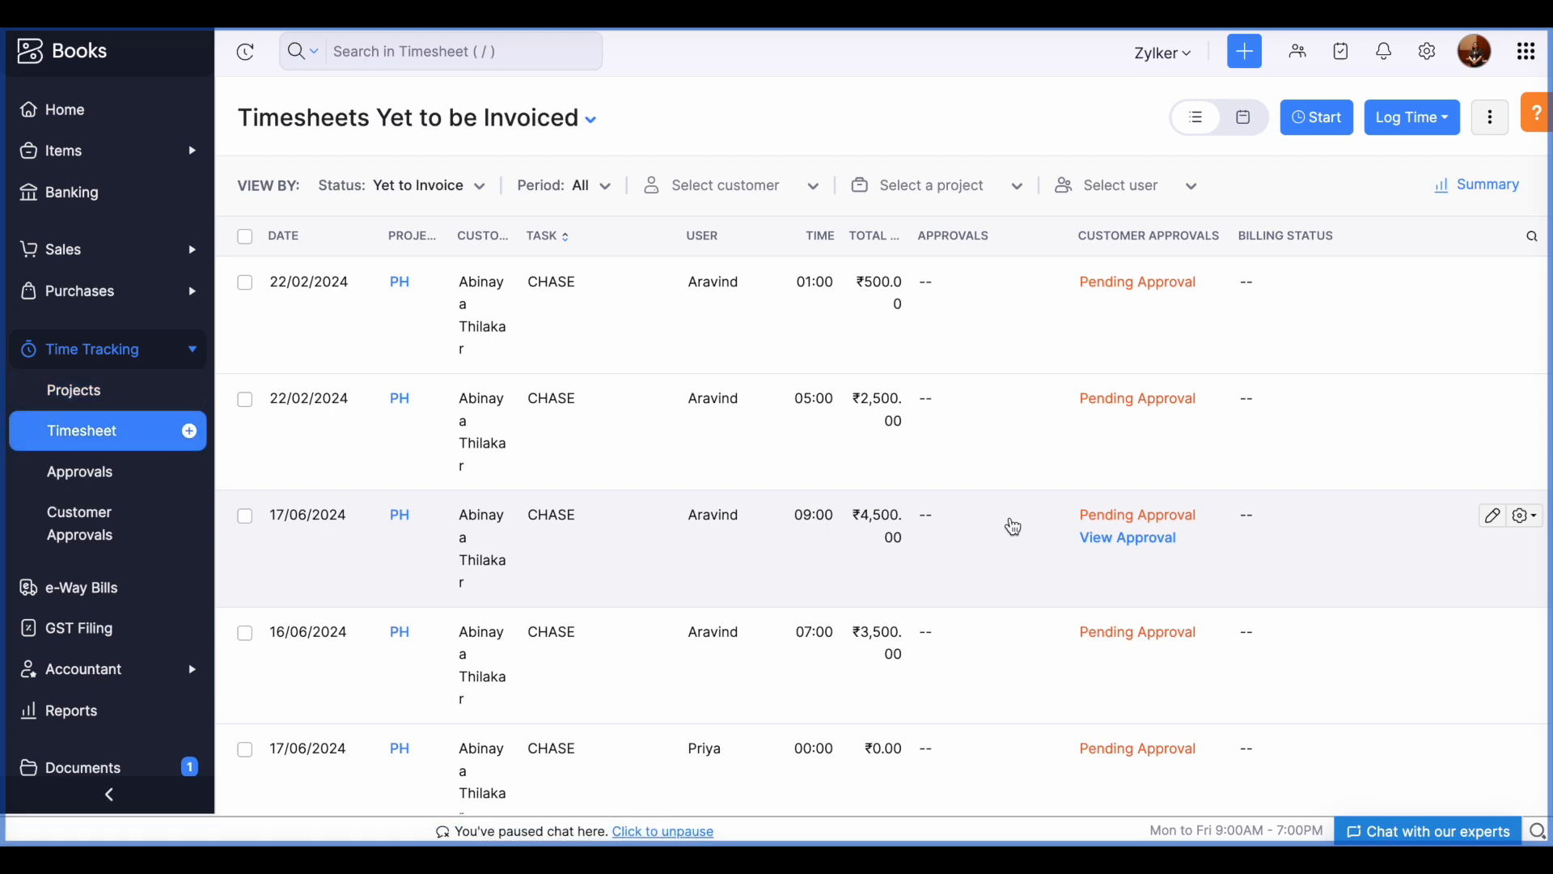
pyautogui.scroll(-4, 1011, 525)
pyautogui.scroll(-5, 1014, 522)
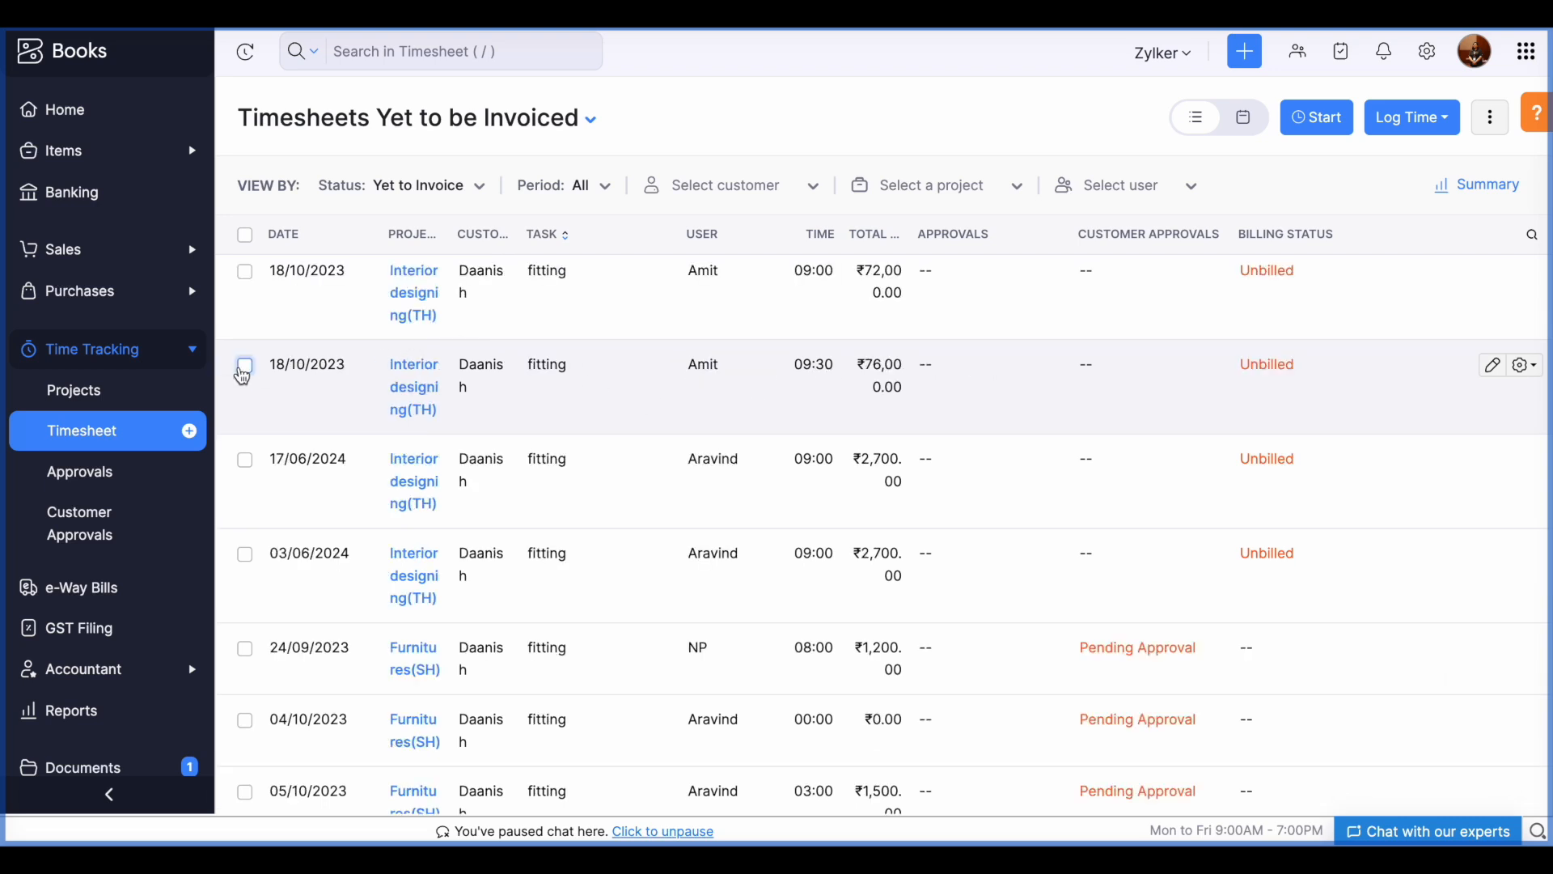
pyautogui.click(245, 365)
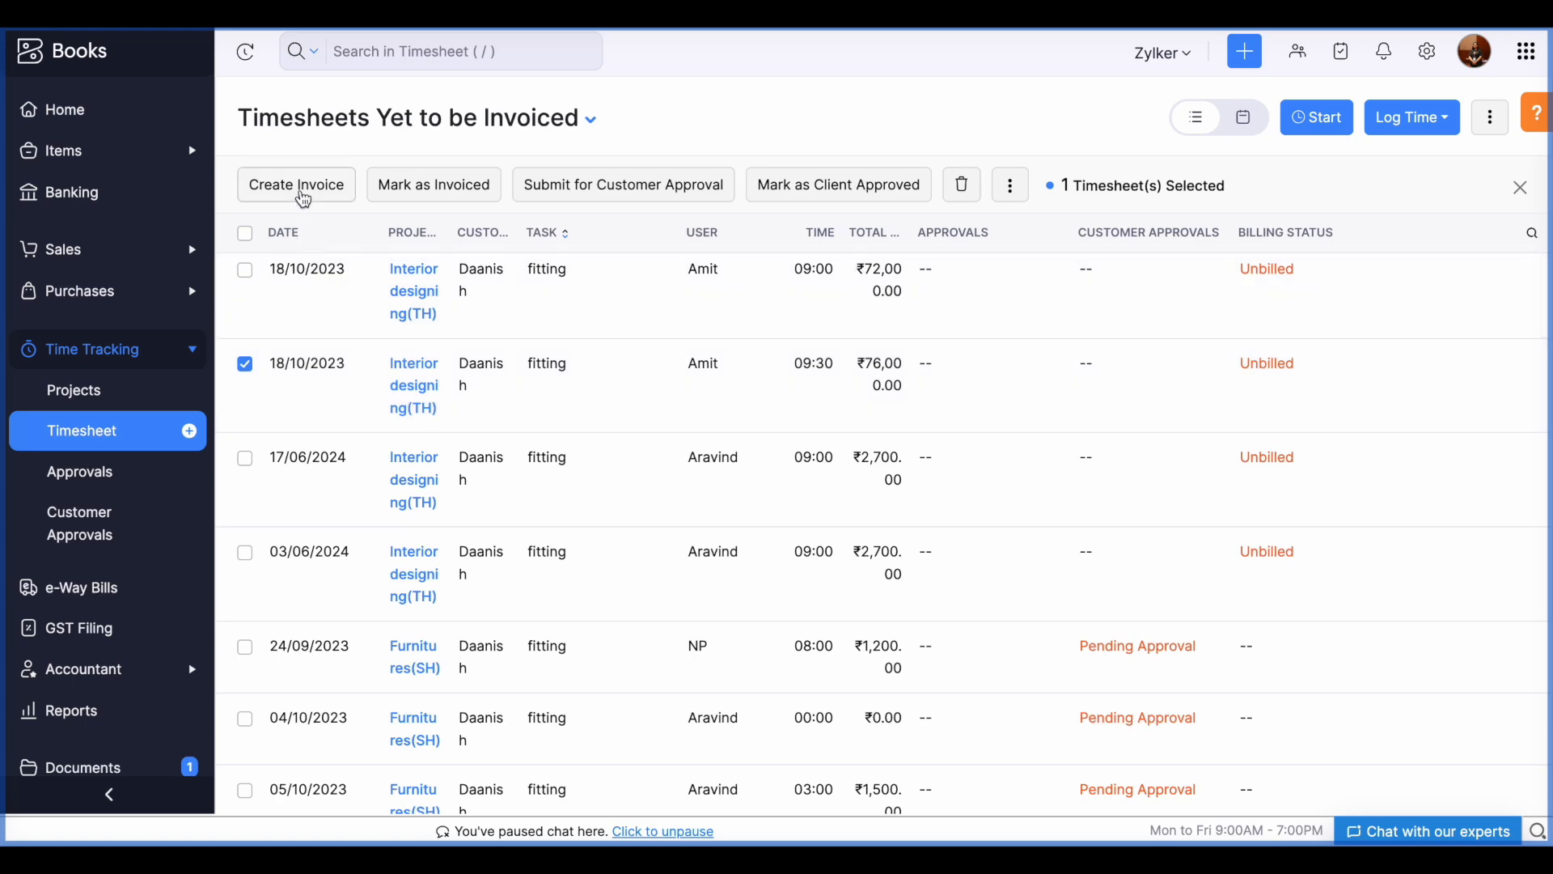
pyautogui.click(299, 191)
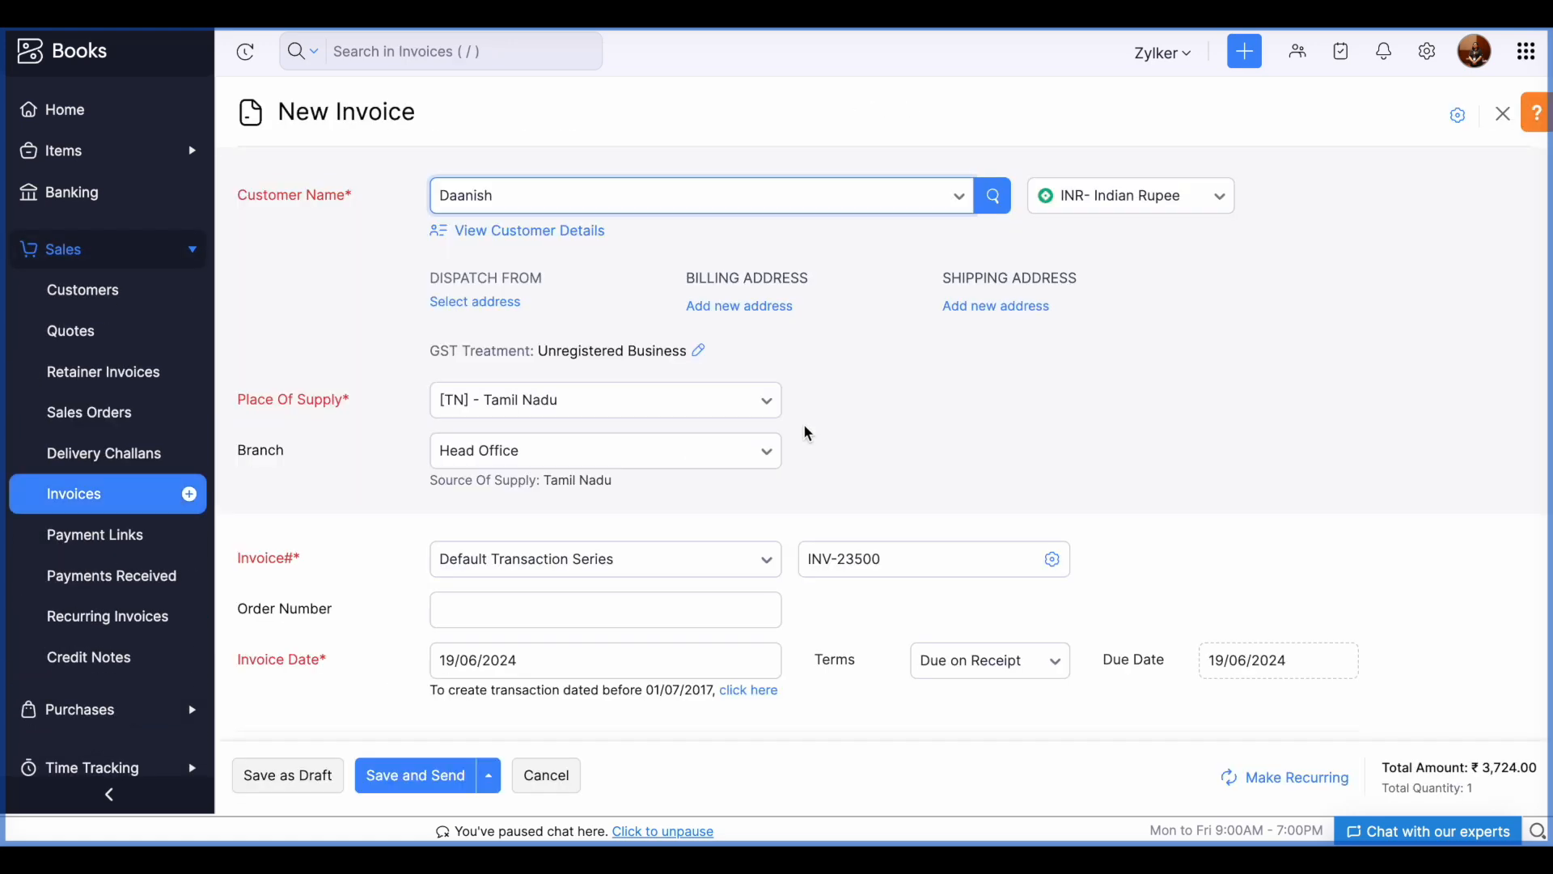
pyautogui.scroll(-10, 809, 434)
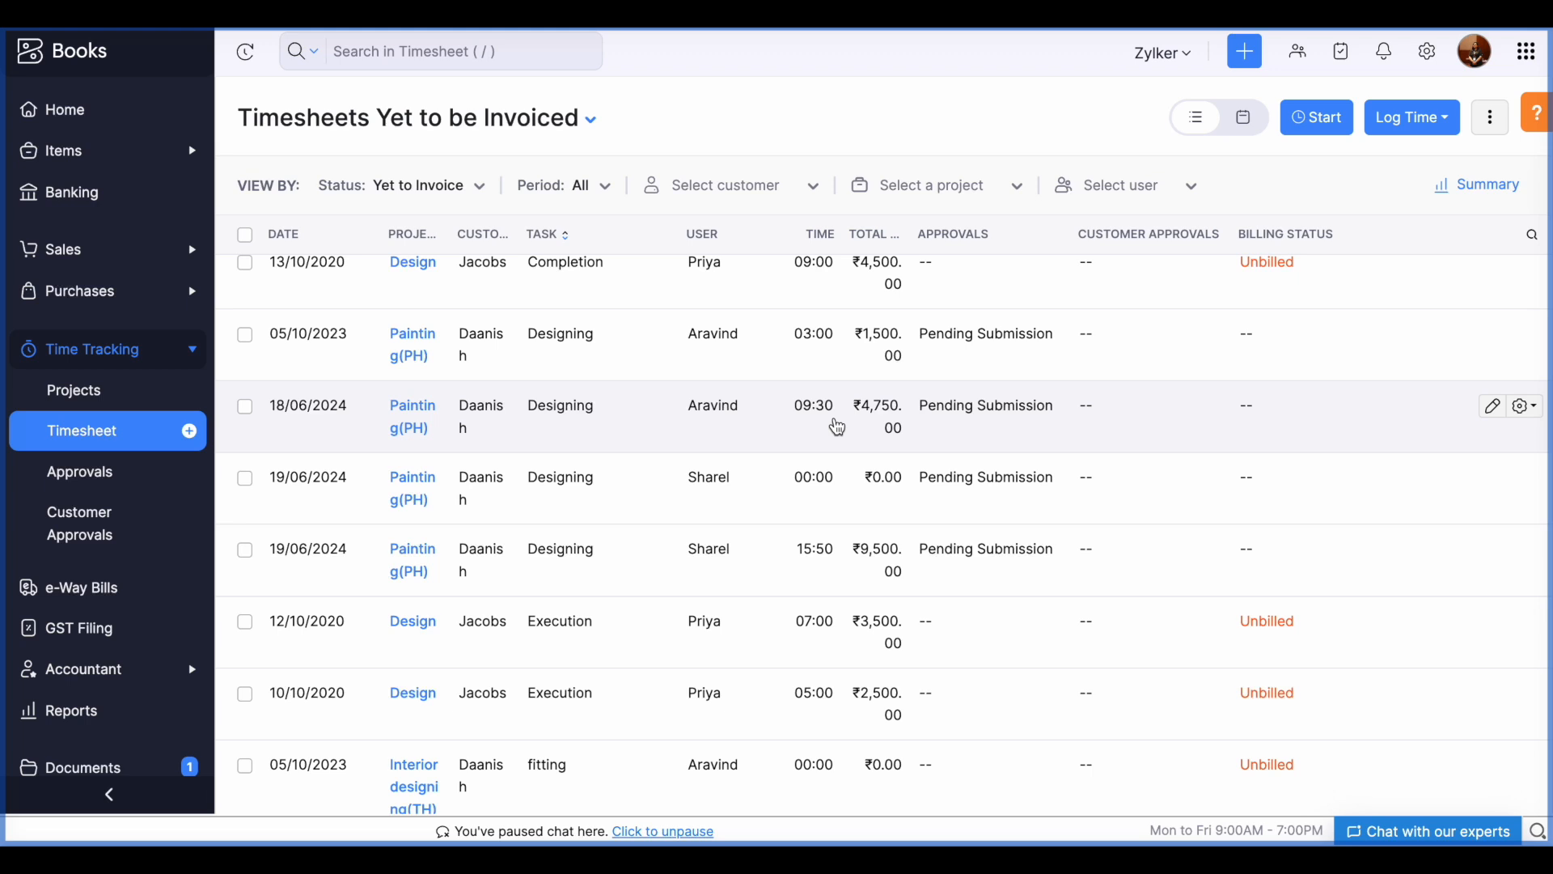
# - Open the Budget vs Actuals report of the Painting(PH) project's account level budget
pyautogui.click(121, 395)
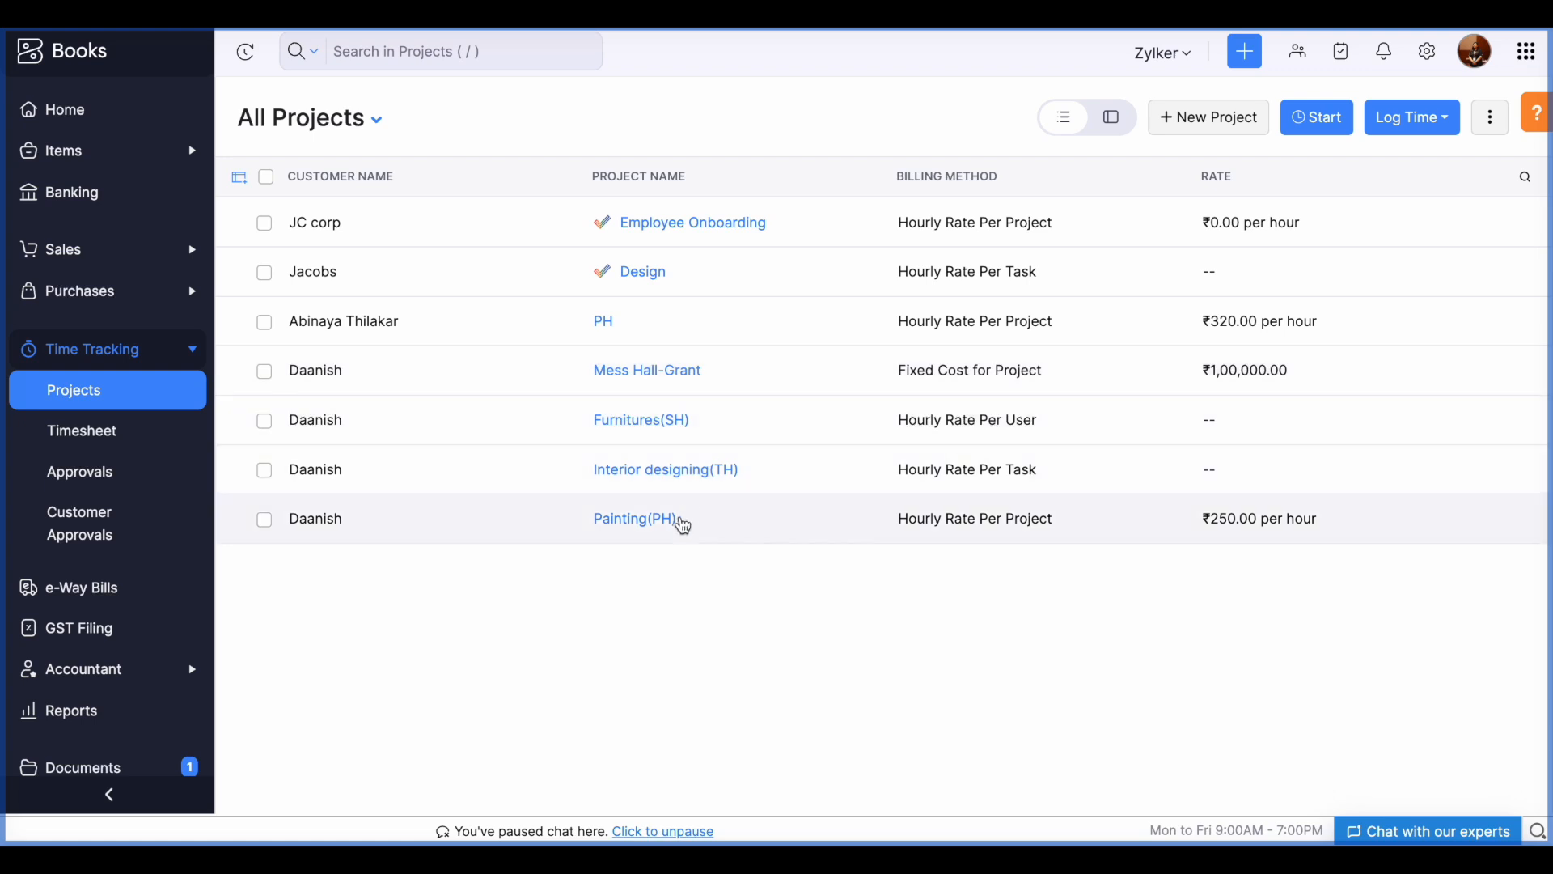
pyautogui.click(684, 527)
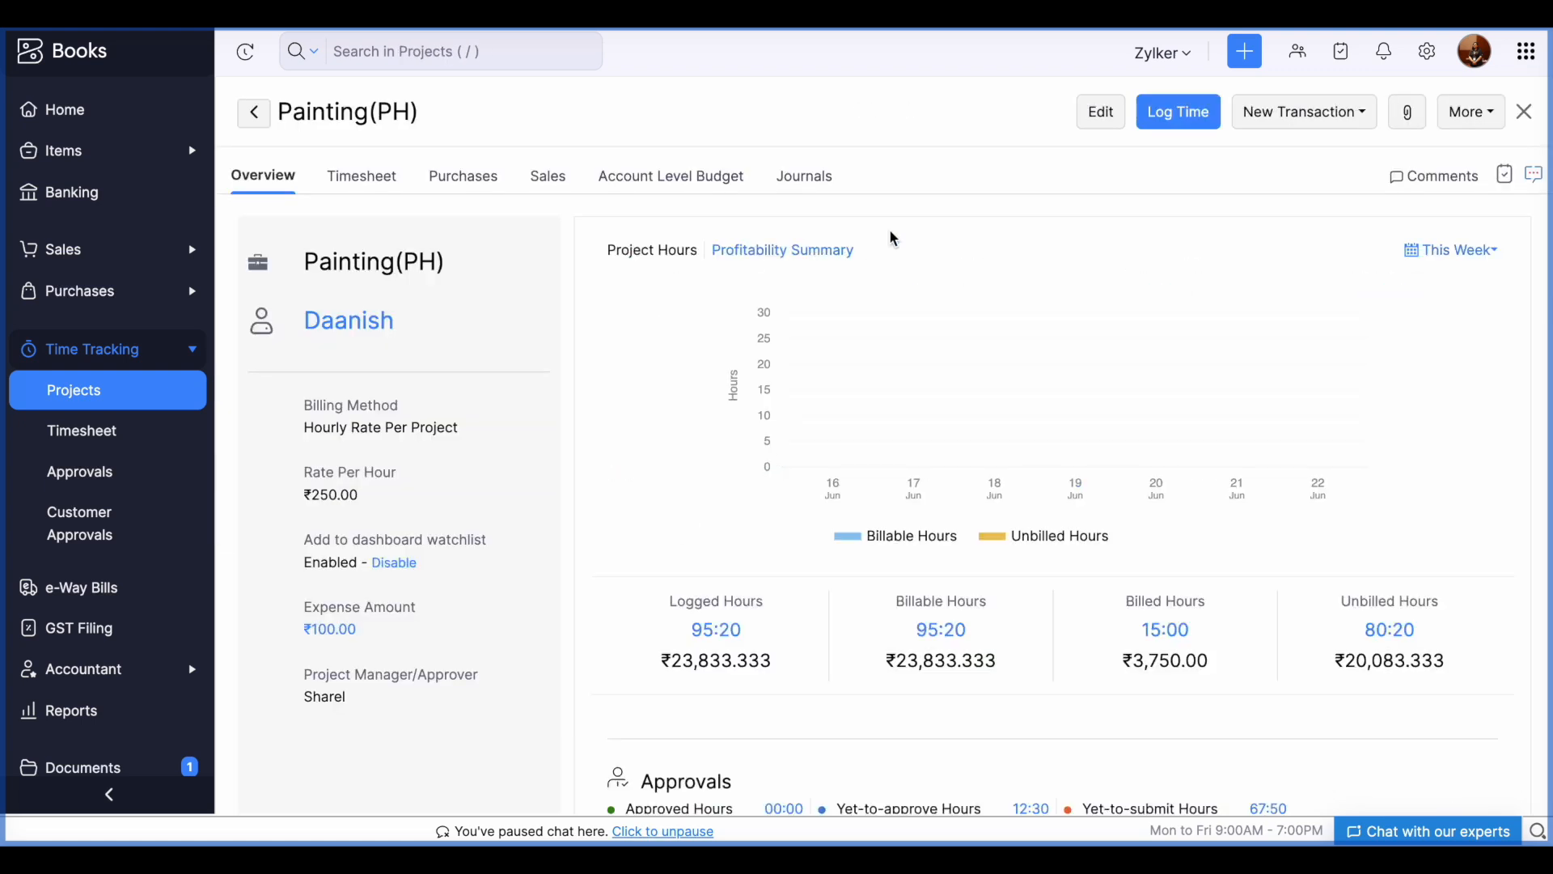
pyautogui.click(704, 177)
pyautogui.moveTo(1463, 288)
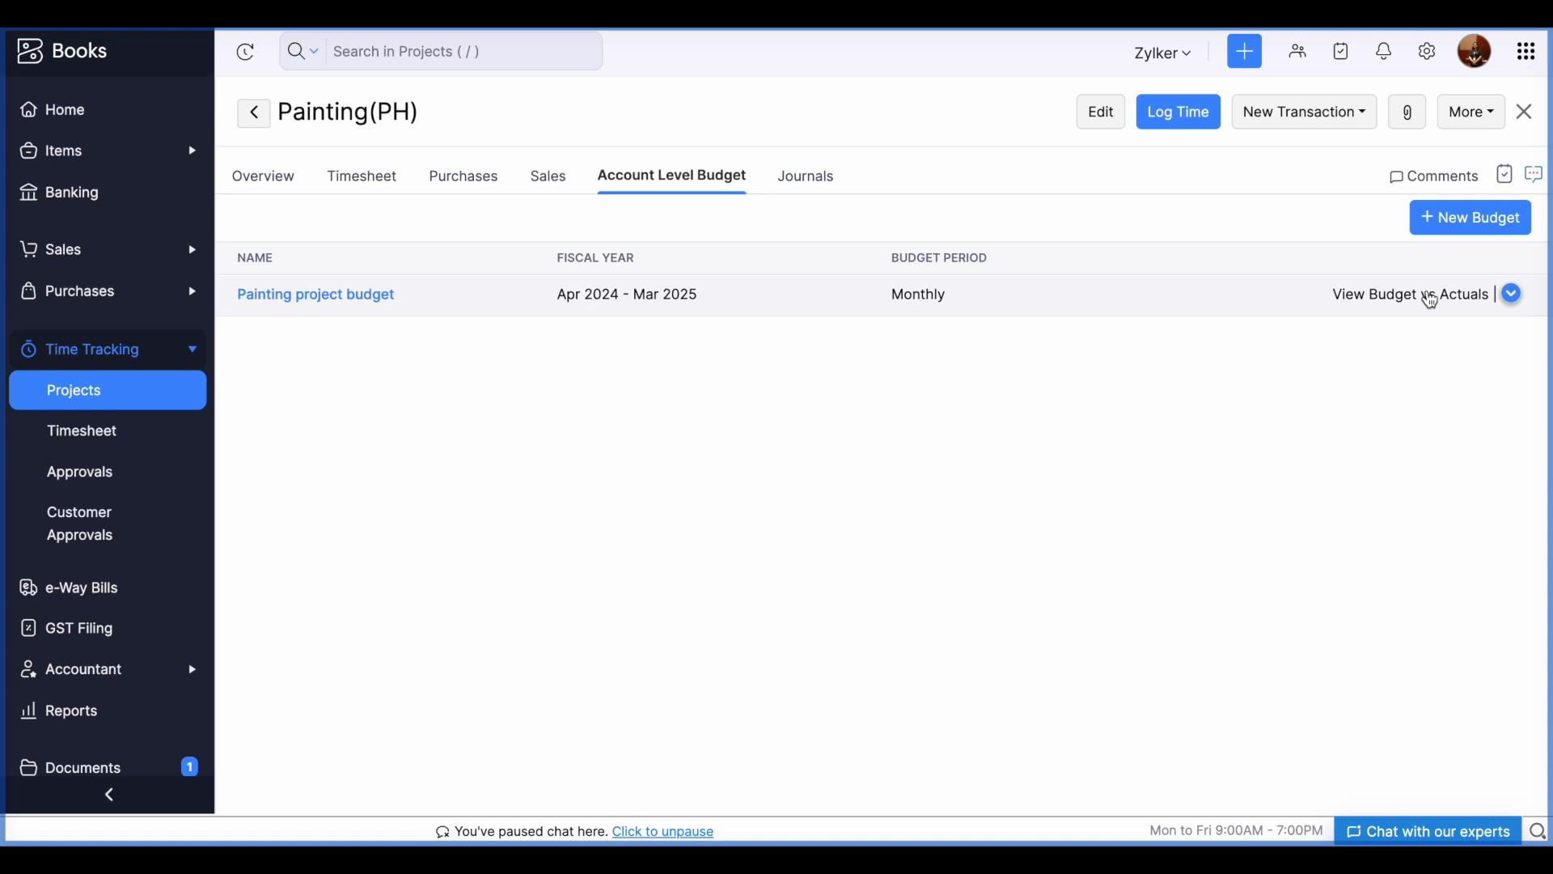
pyautogui.click(1433, 297)
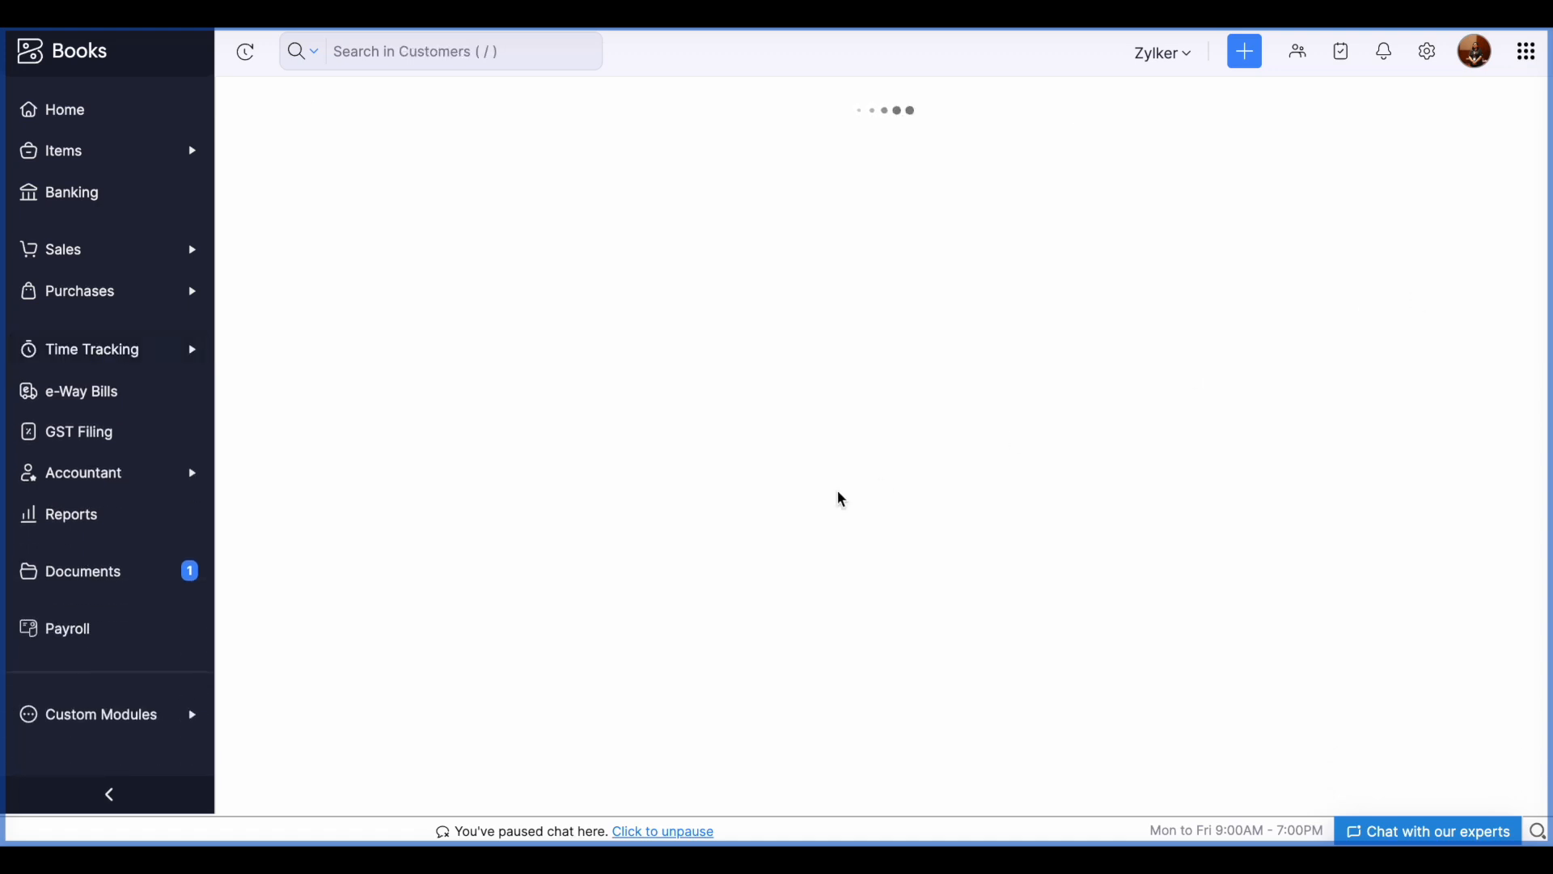
# - Examine budgeted, actual and over-budget amounts for the income, cost of goods sold and expense accounts, and close the report
pyautogui.scroll(-10, 842, 499)
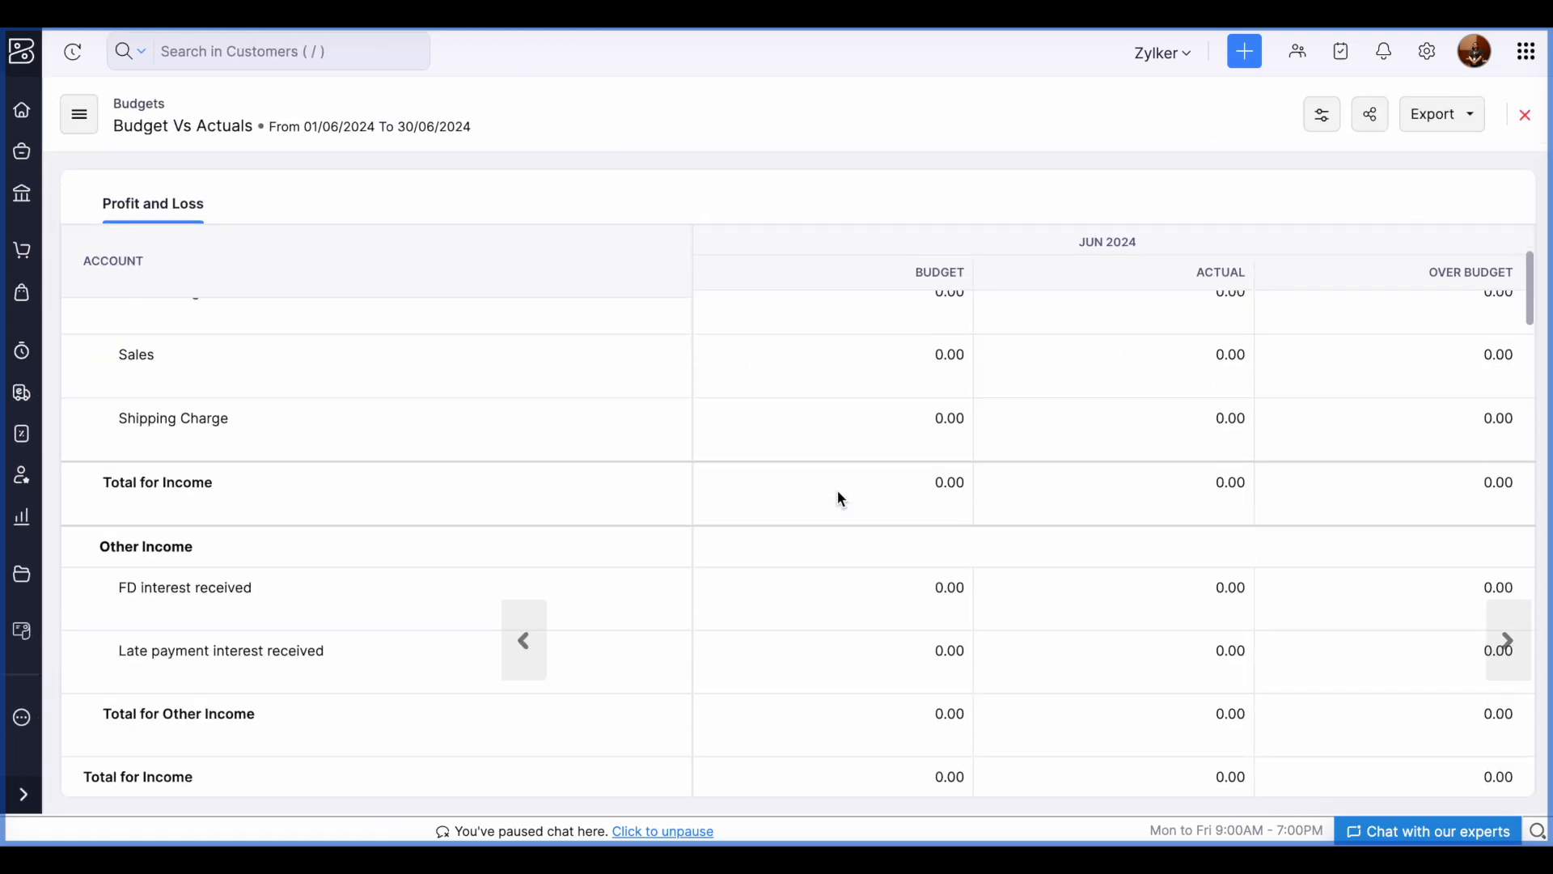
pyautogui.scroll(-5, 840, 497)
pyautogui.scroll(1, 841, 497)
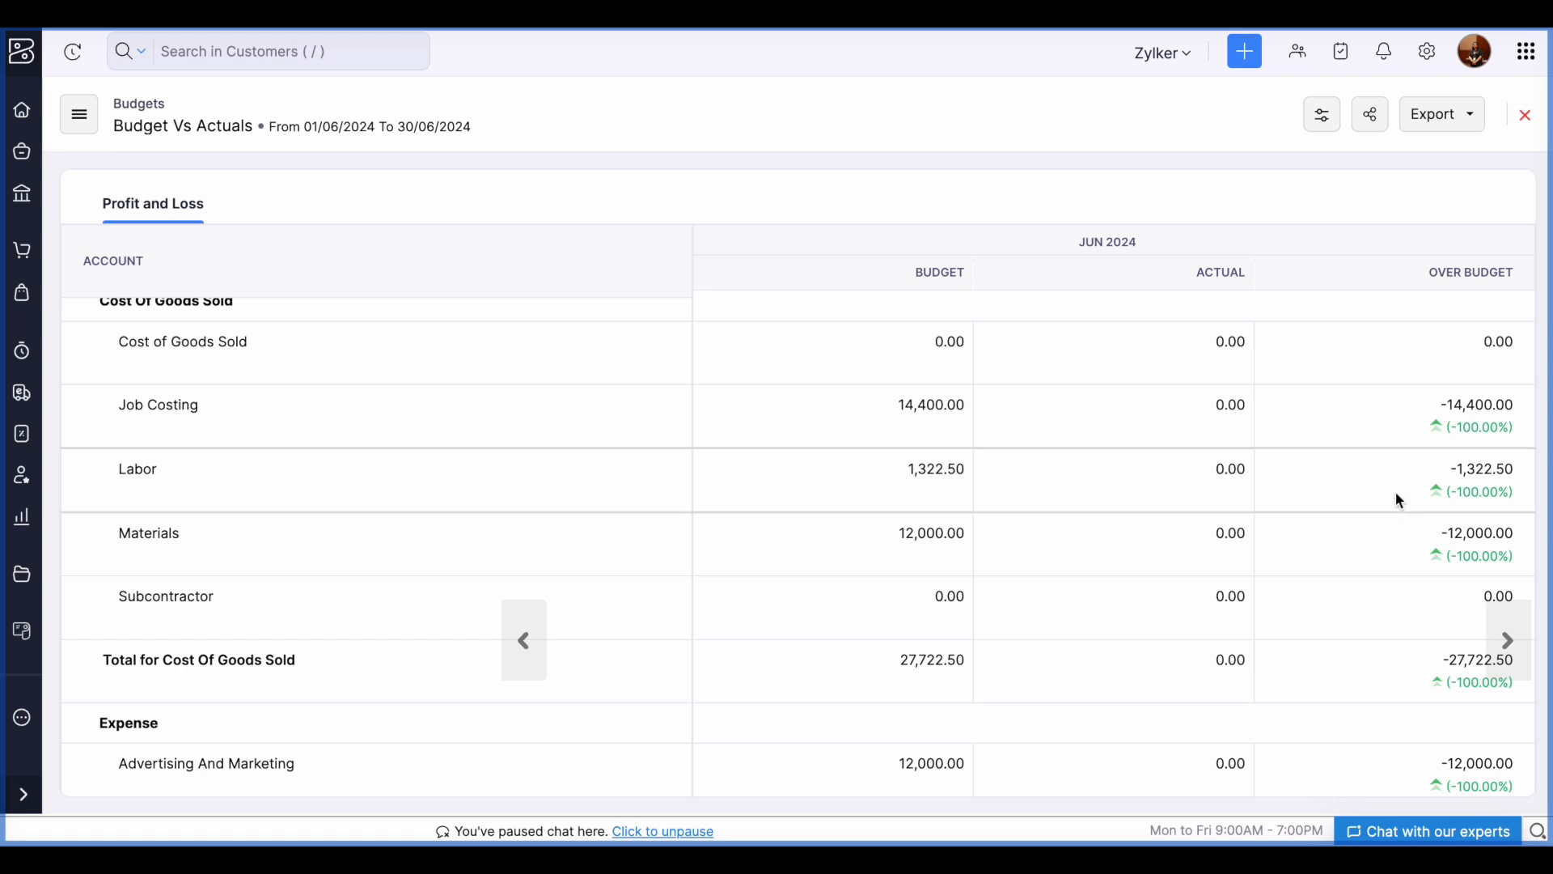
pyautogui.scroll(-7, 741, 474)
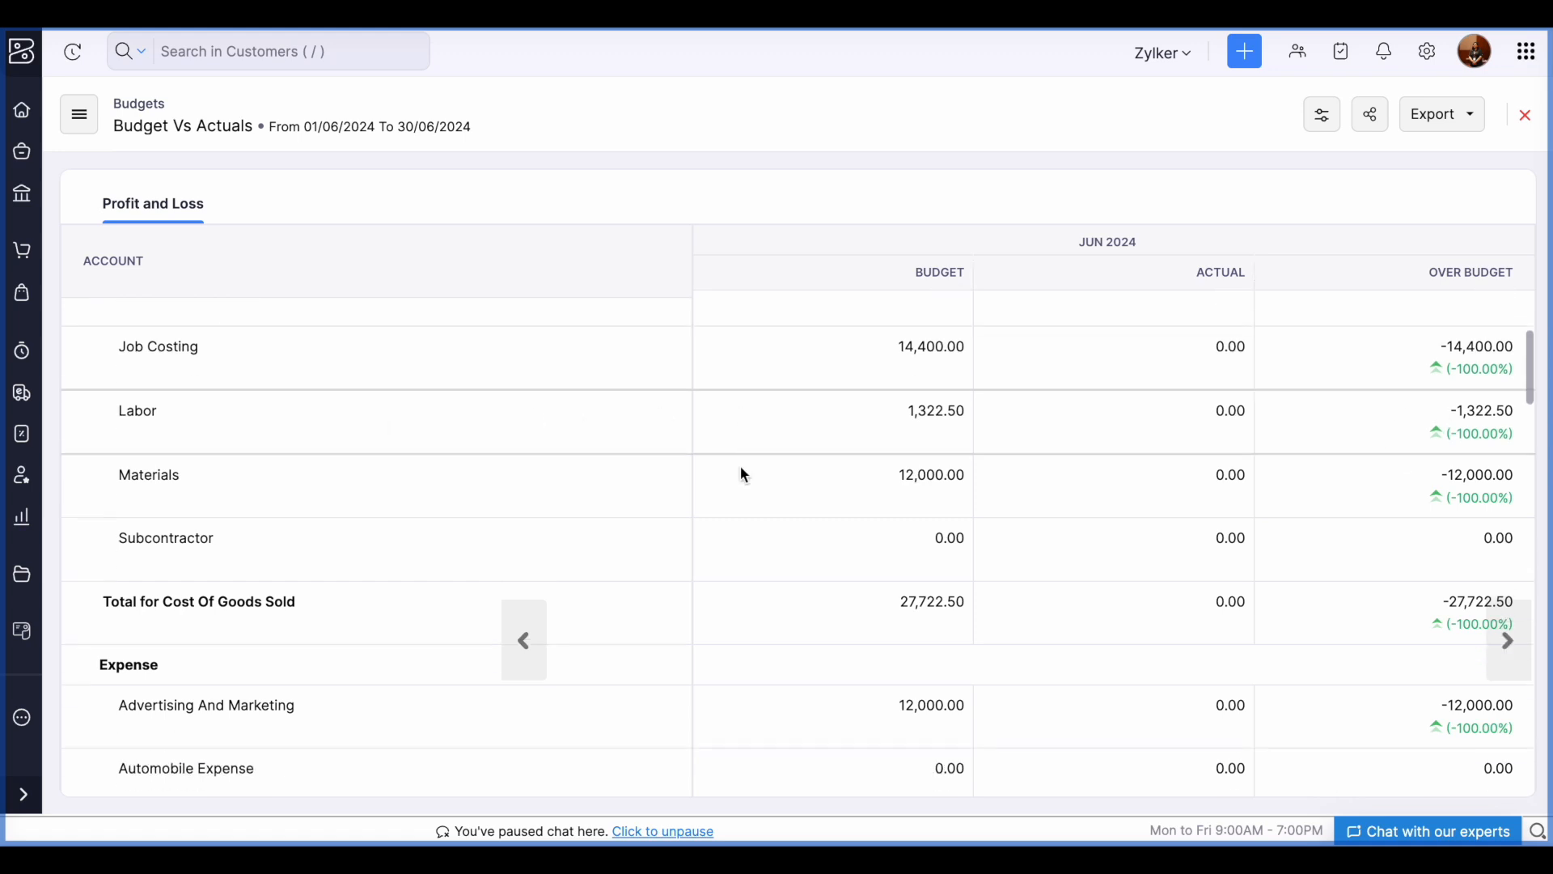
pyautogui.scroll(6, 742, 467)
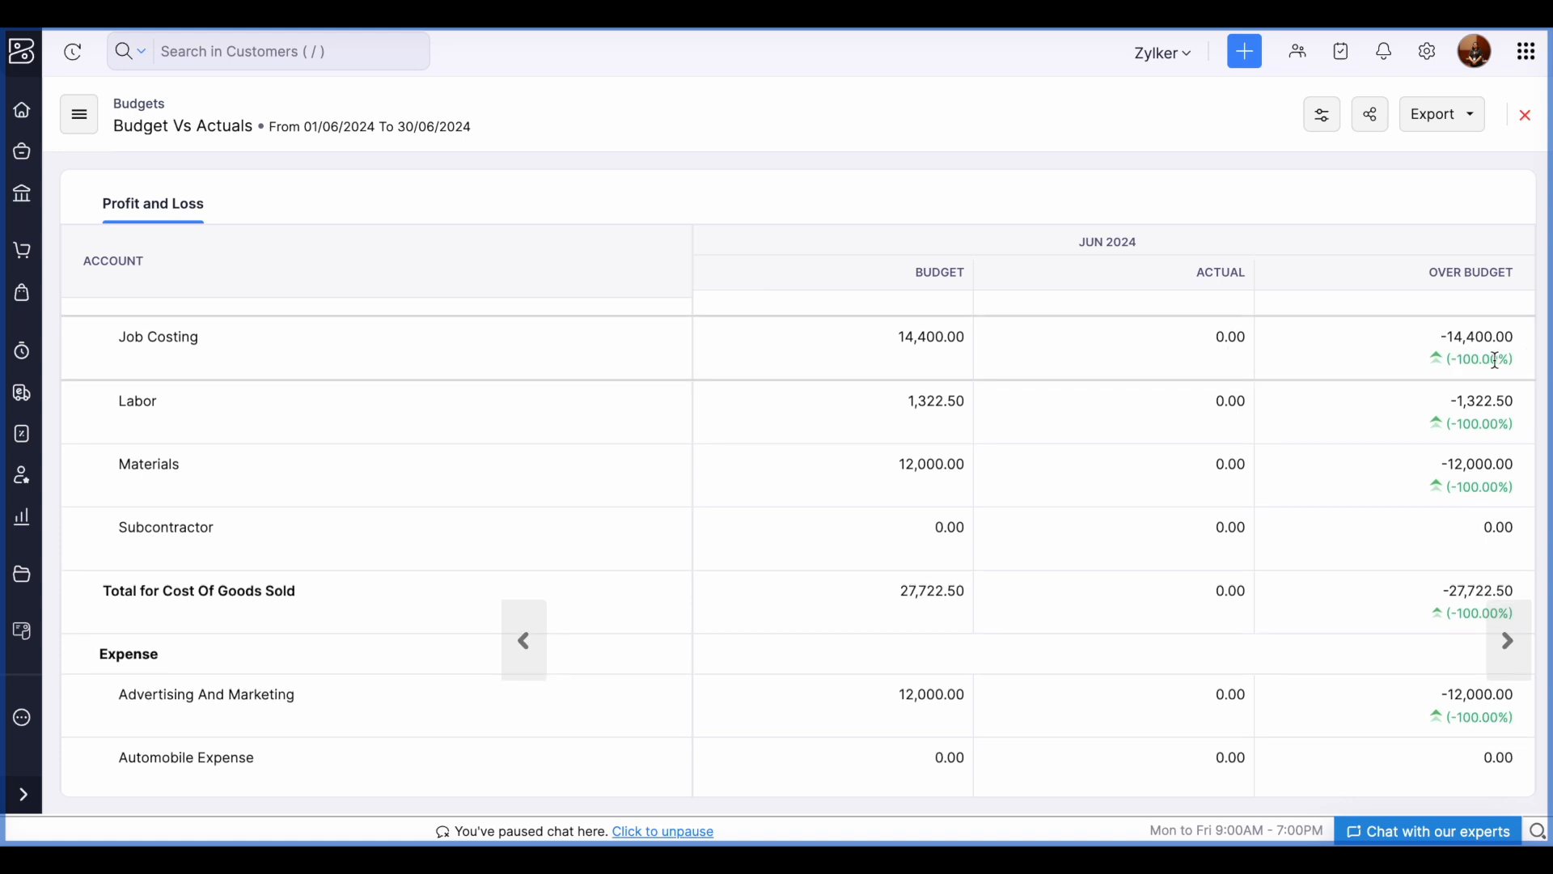
pyautogui.scroll(-4, 1254, 586)
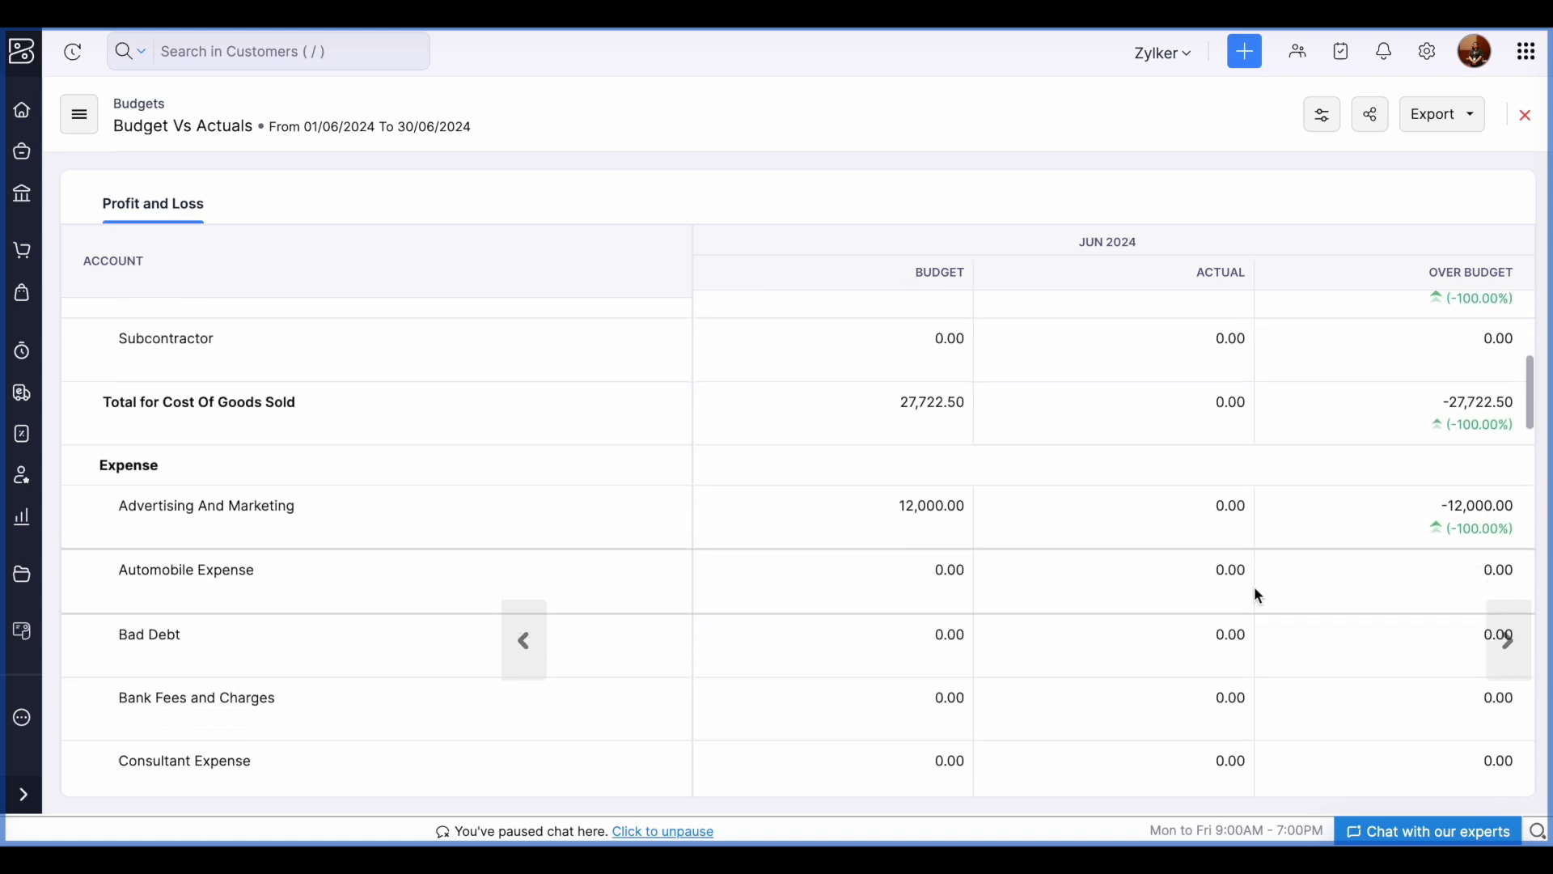
pyautogui.scroll(-3, 1000, 469)
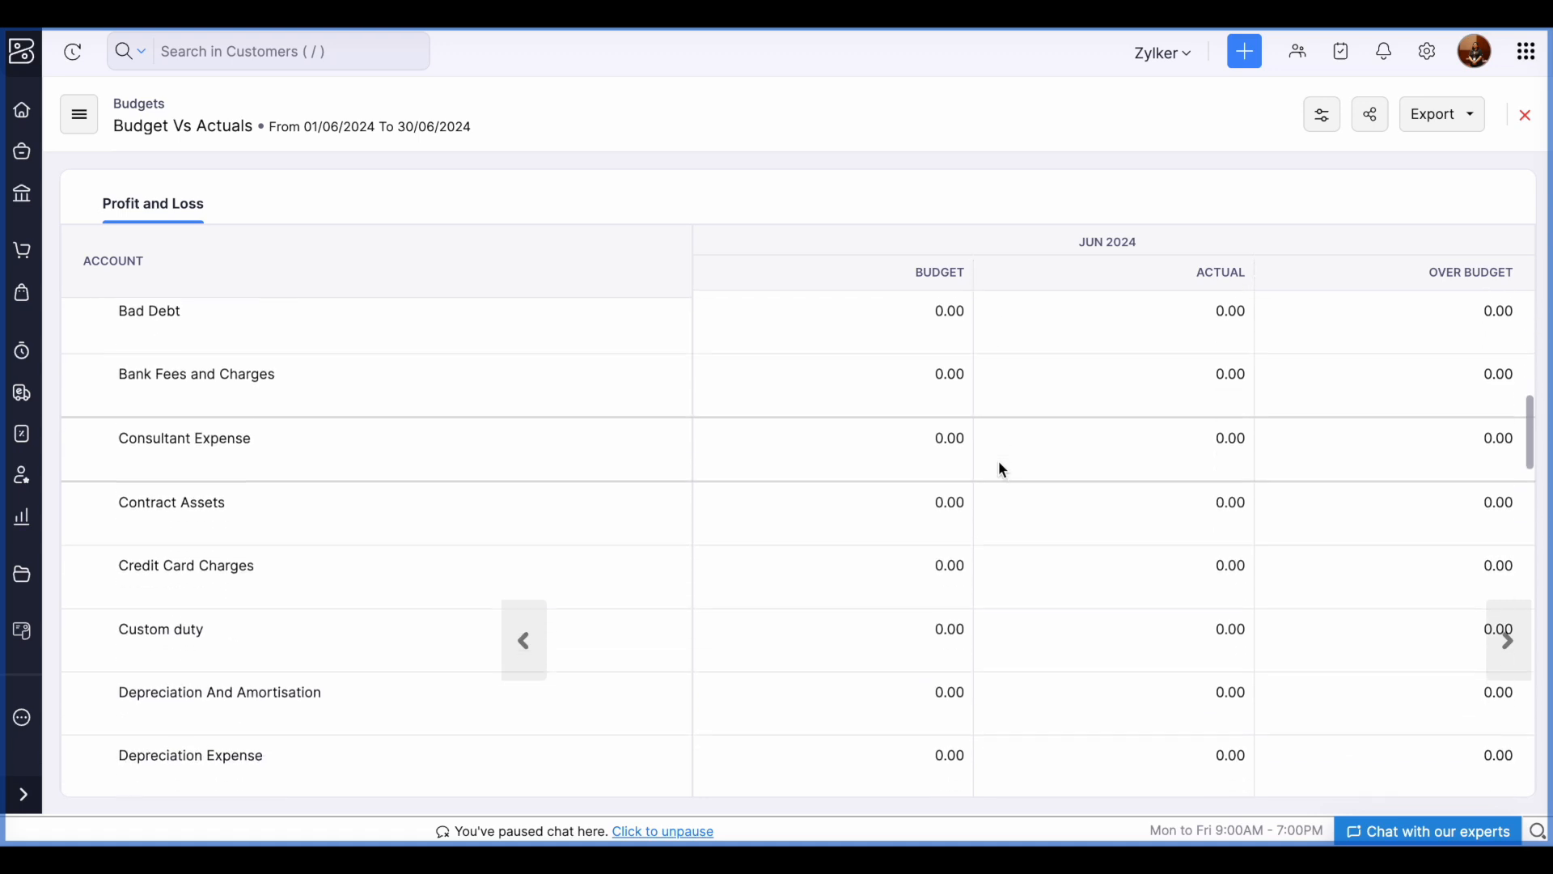
pyautogui.click(1526, 120)
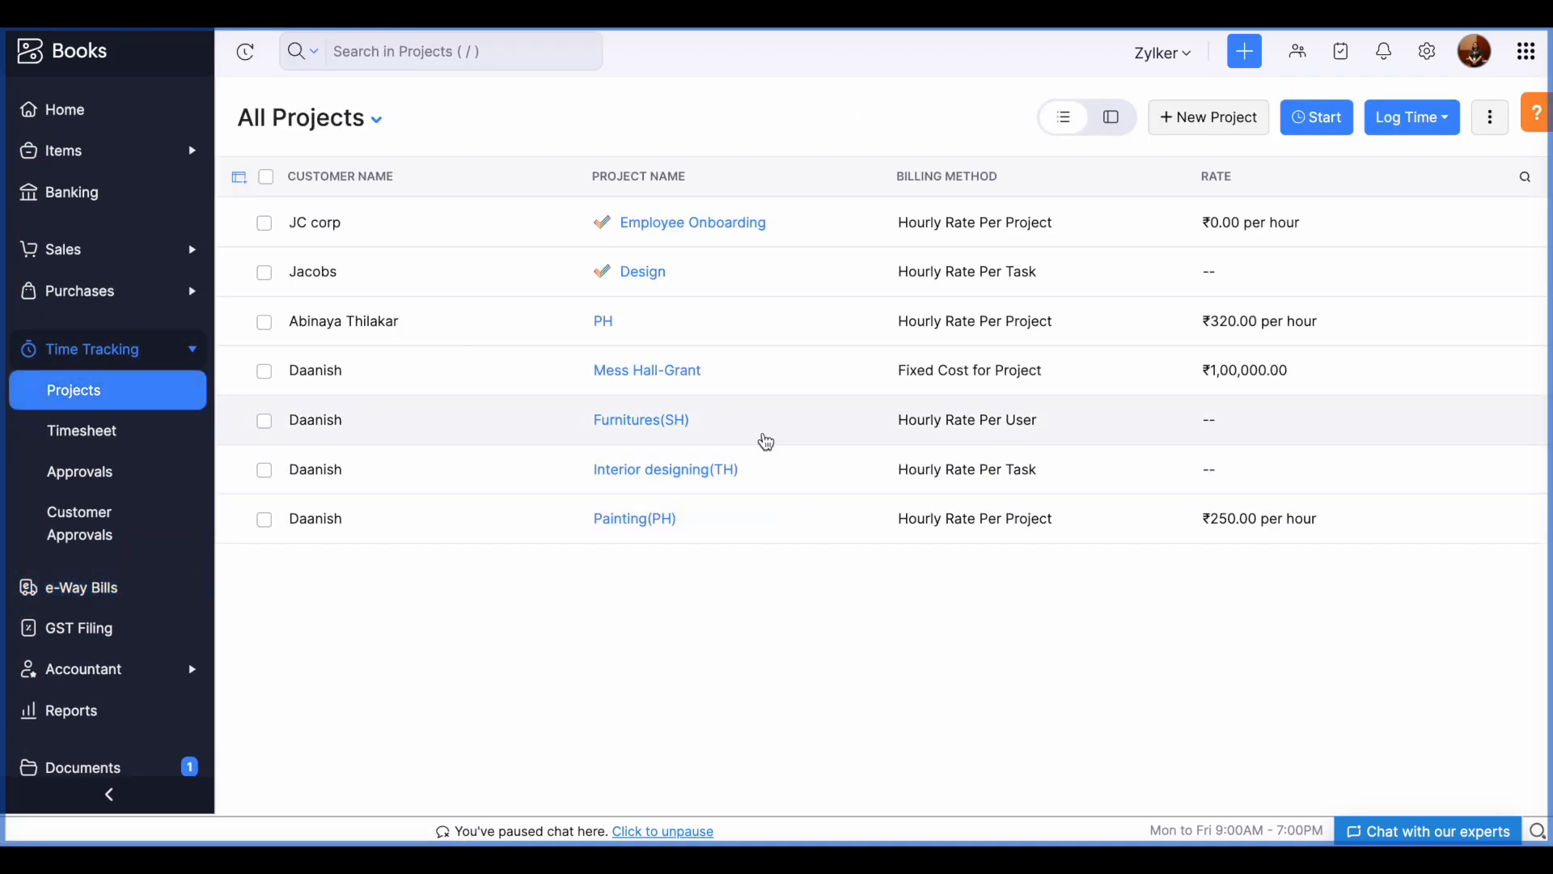
# - Open the Profit and Loss report from the Furnitures(SH) project's profitability summary and review its project filter and account sections
pyautogui.click(763, 422)
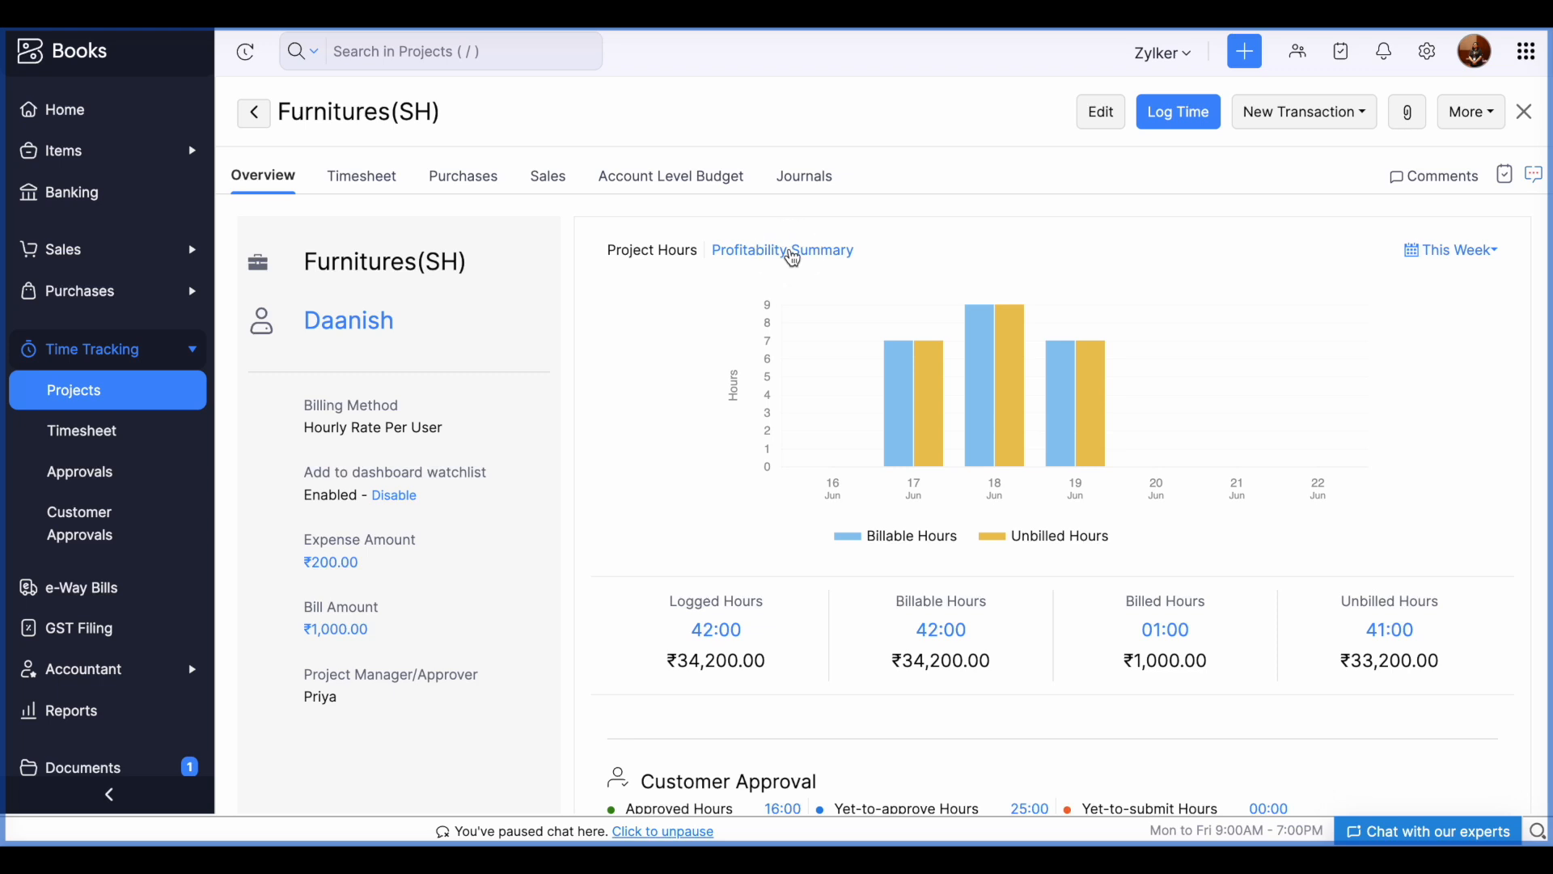
pyautogui.click(788, 252)
pyautogui.click(1312, 540)
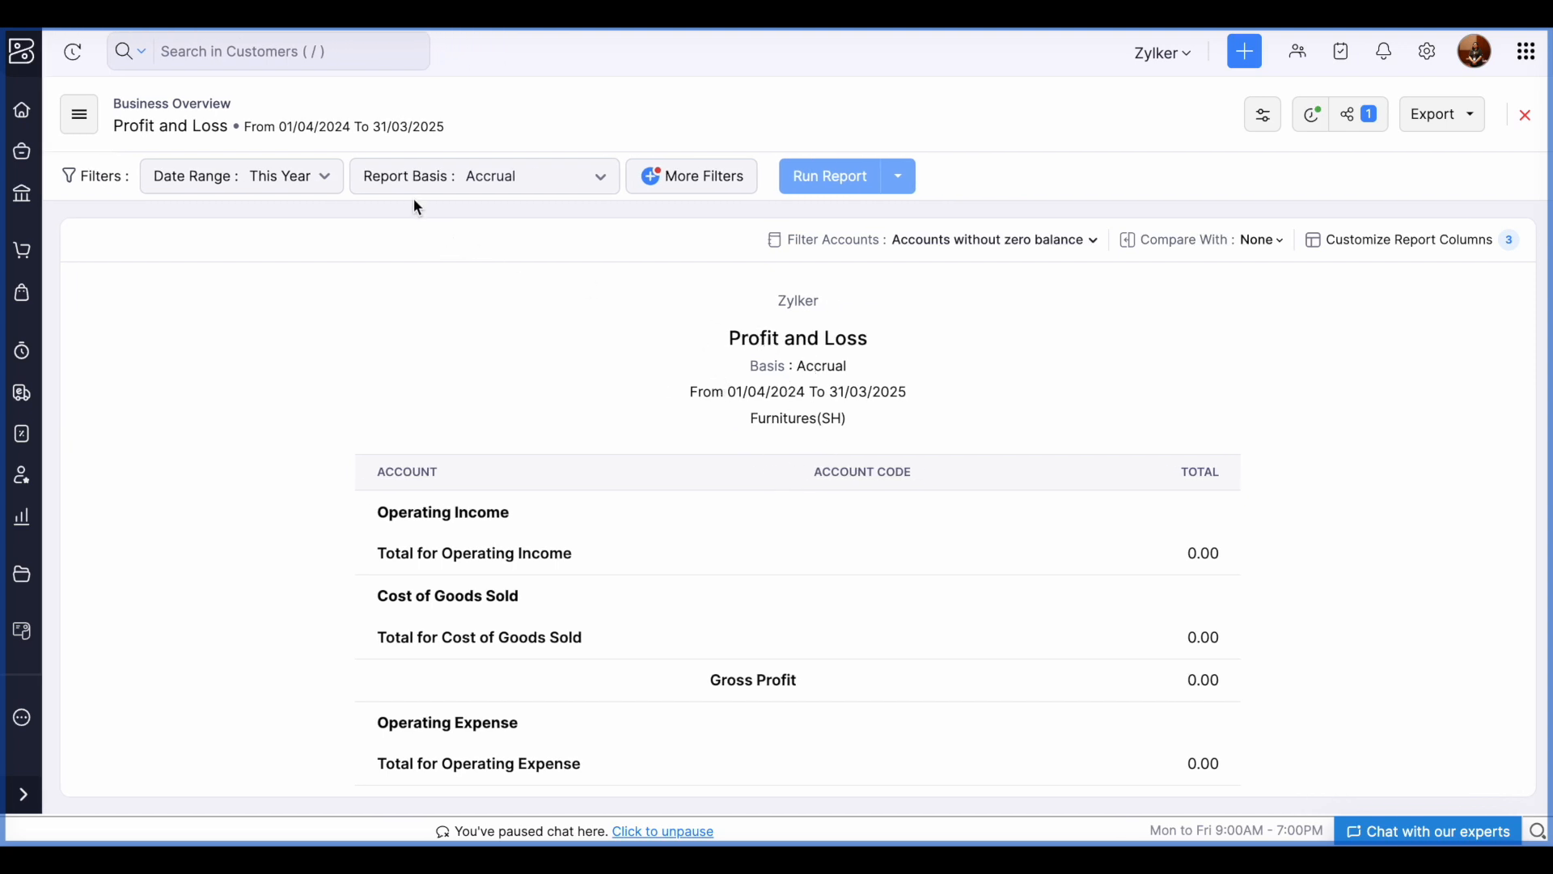
pyautogui.click(716, 185)
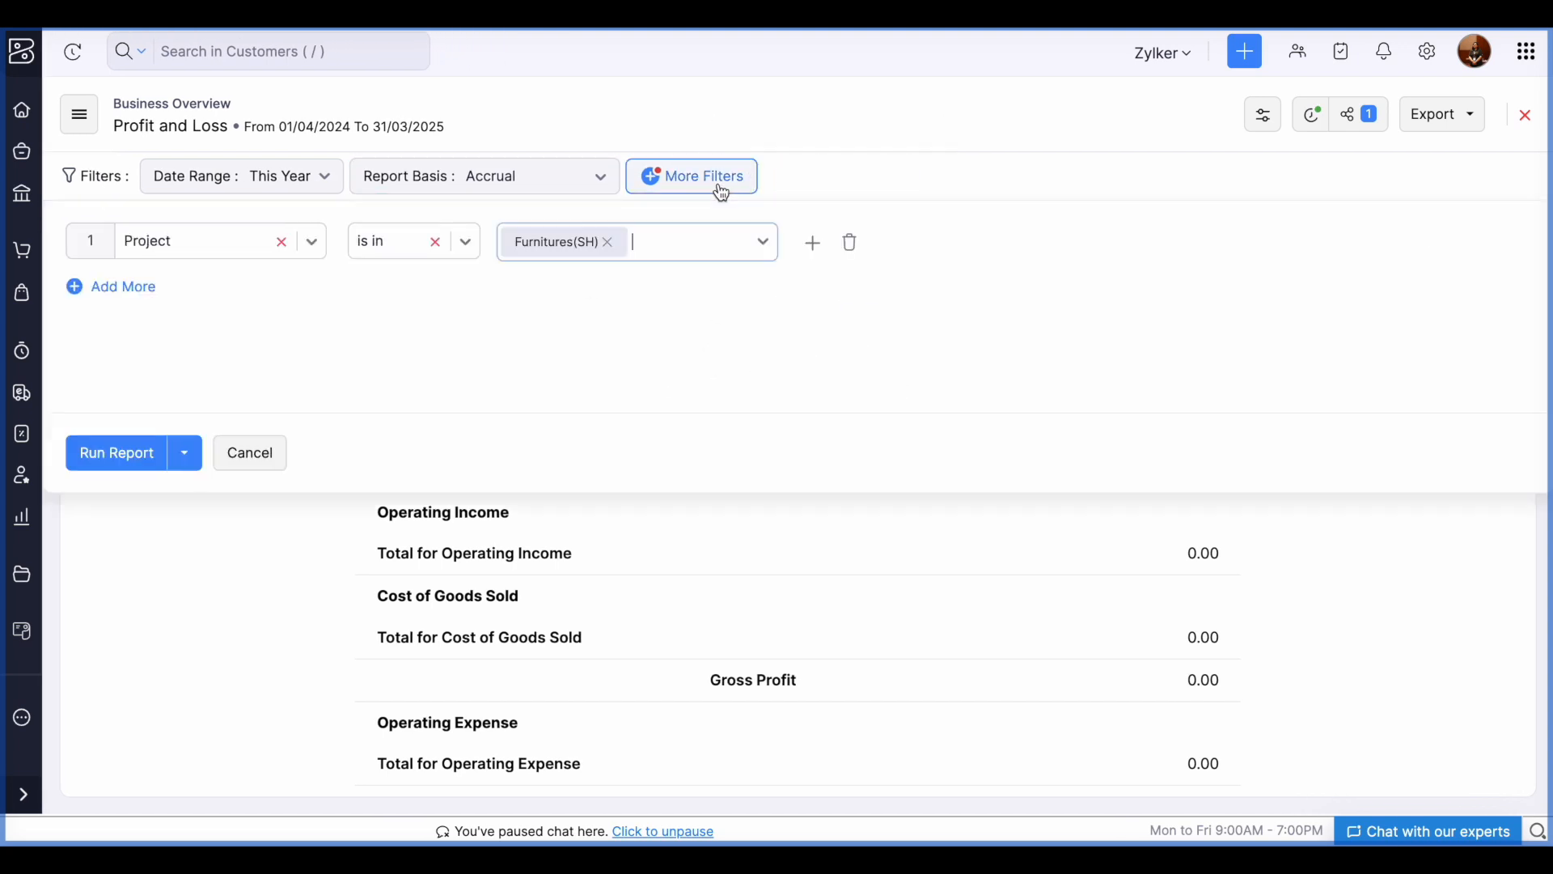
pyautogui.click(240, 463)
pyautogui.scroll(-4, 667, 547)
pyautogui.scroll(3, 667, 547)
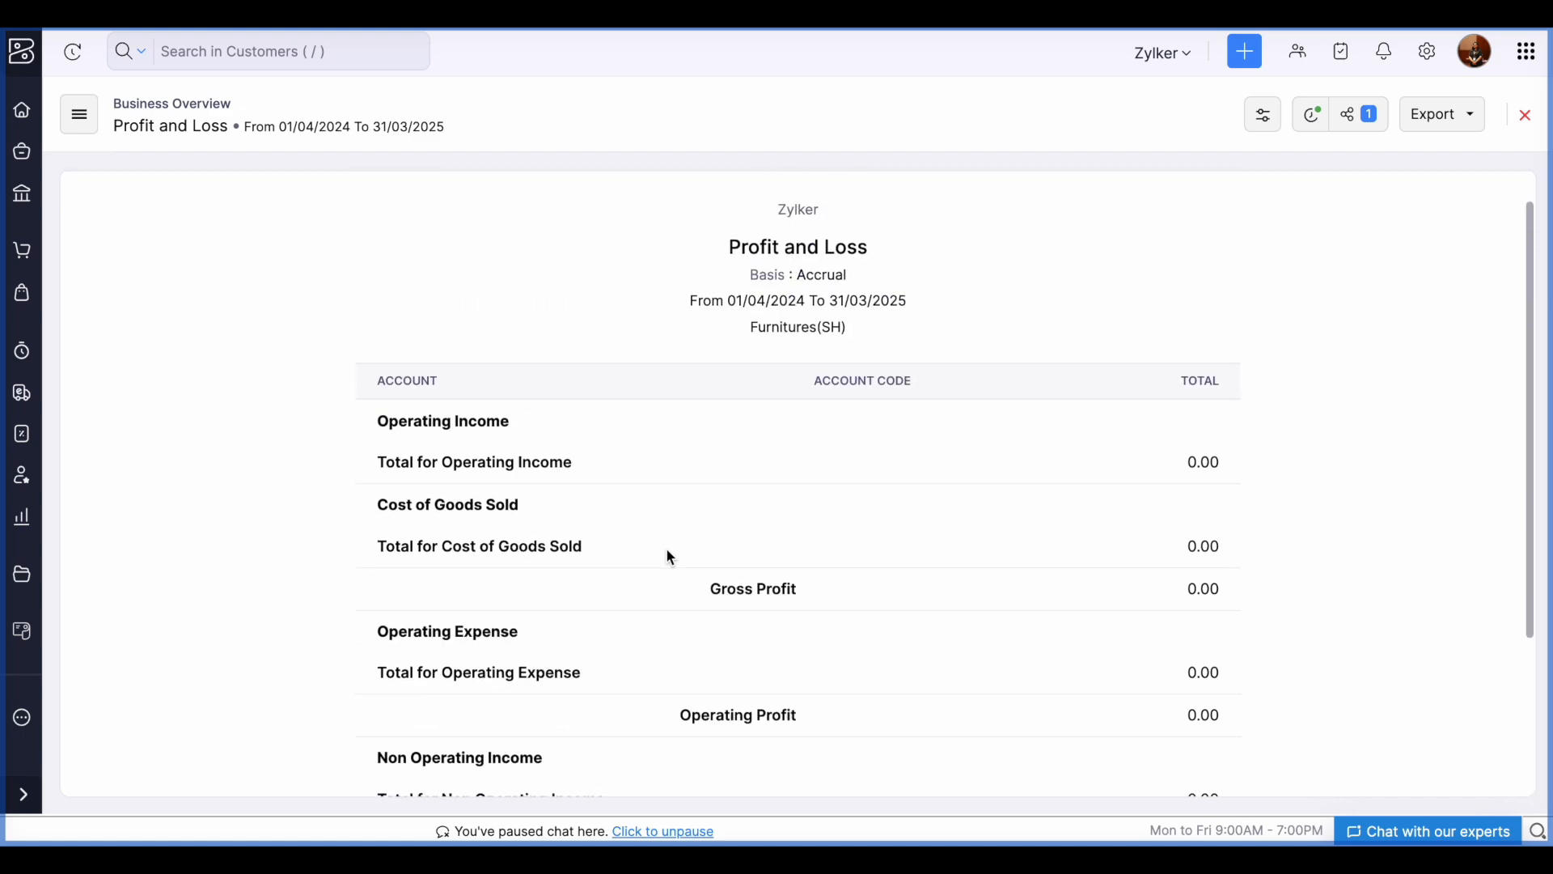
pyautogui.scroll(1, 667, 547)
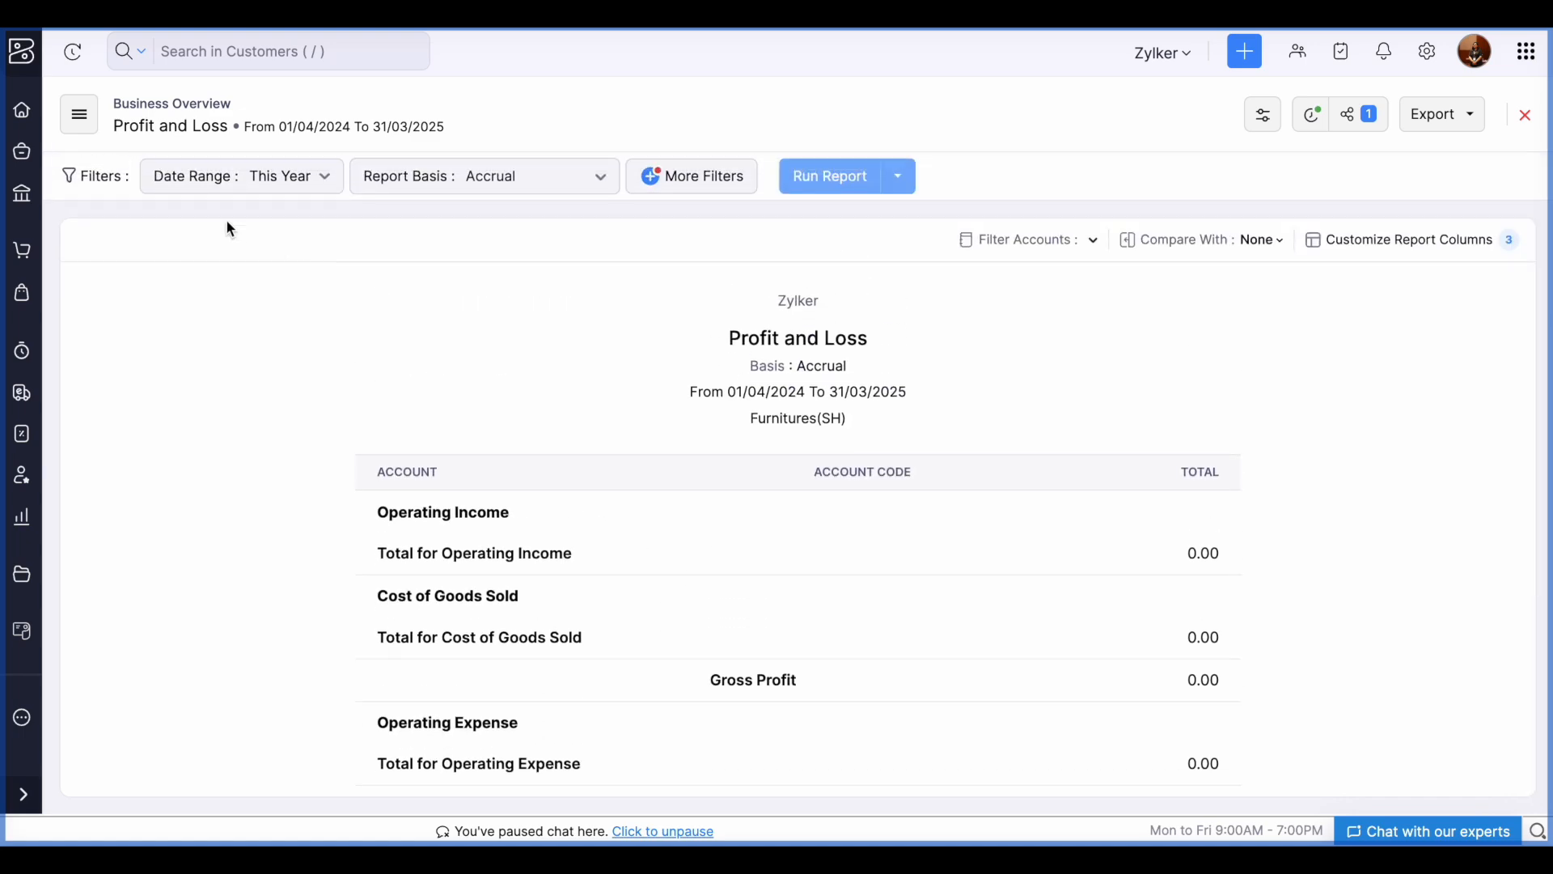
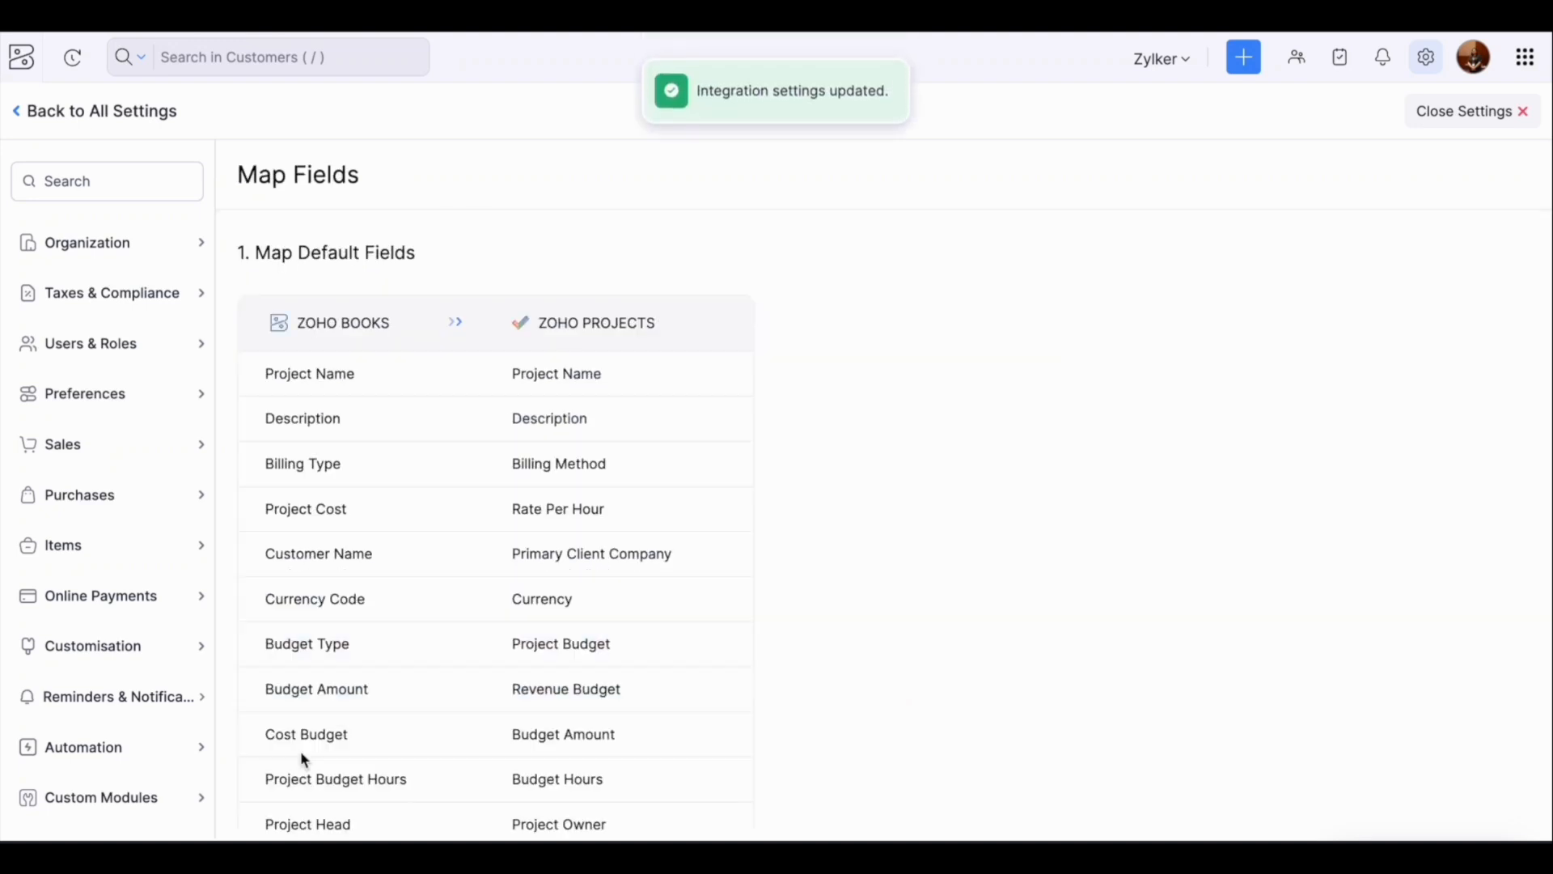
# - Save the default field mapping between Zoho Books and Zoho Projects, and review the modules synced by the integration
pyautogui.scroll(-1, 910, 576)
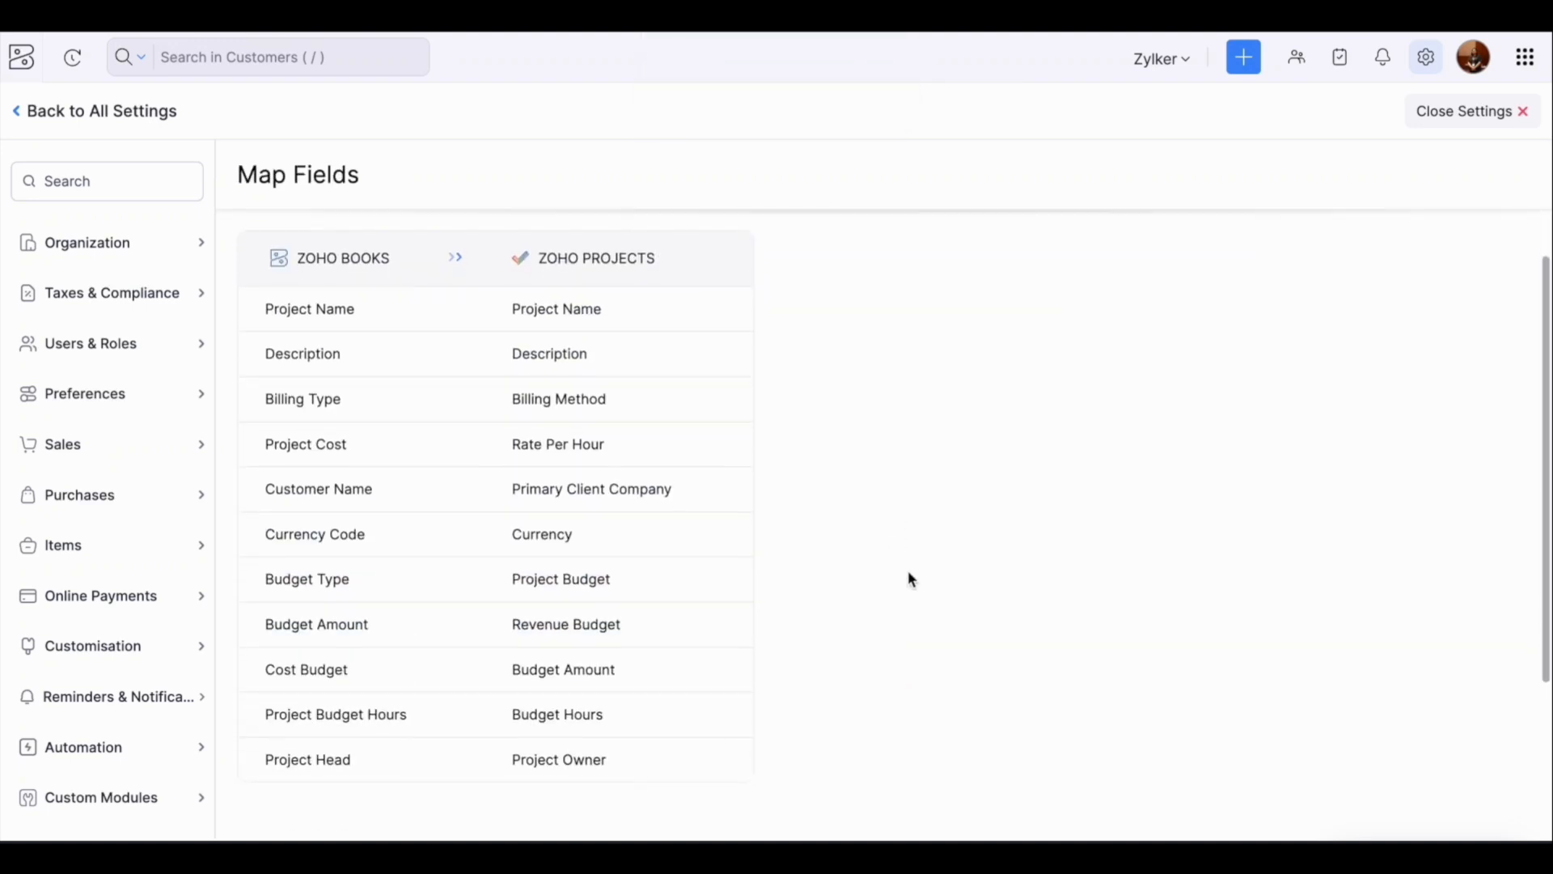
pyautogui.scroll(-3, 909, 573)
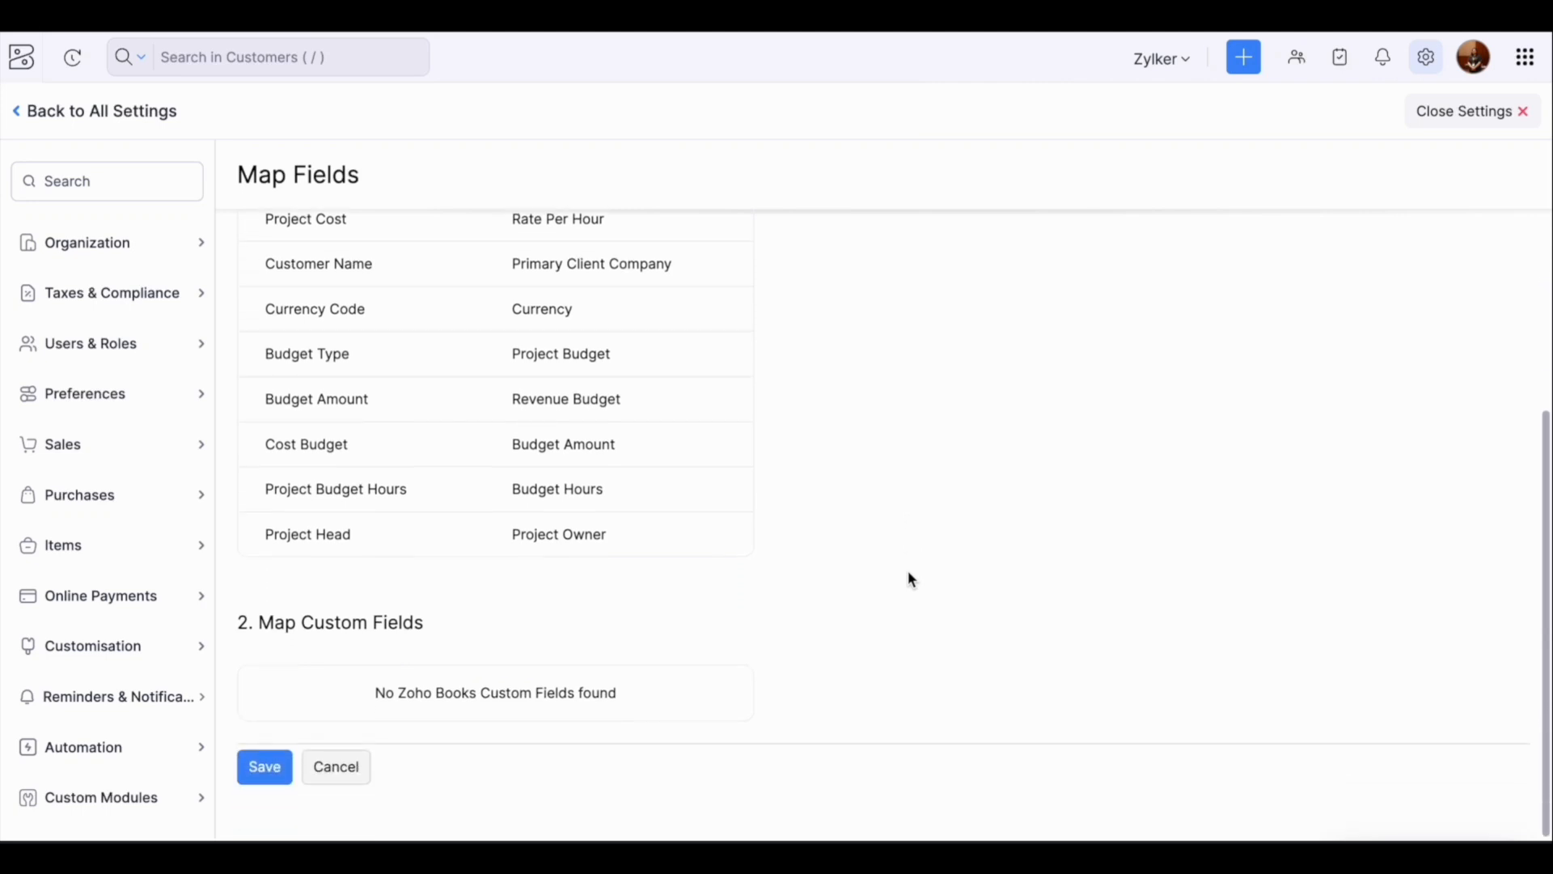
pyautogui.click(270, 779)
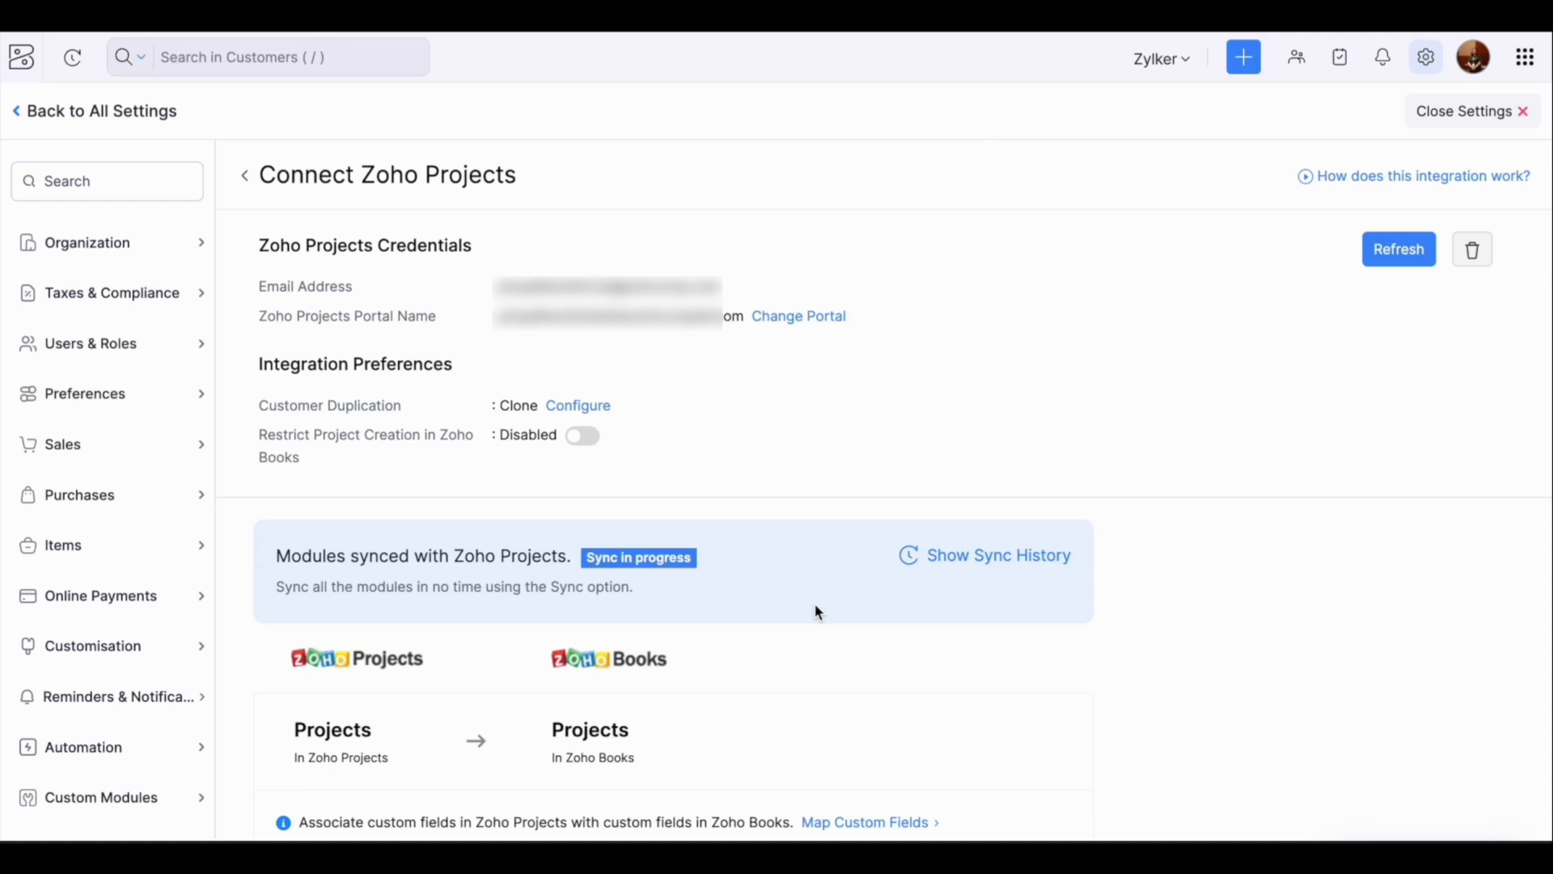
pyautogui.scroll(-3, 818, 612)
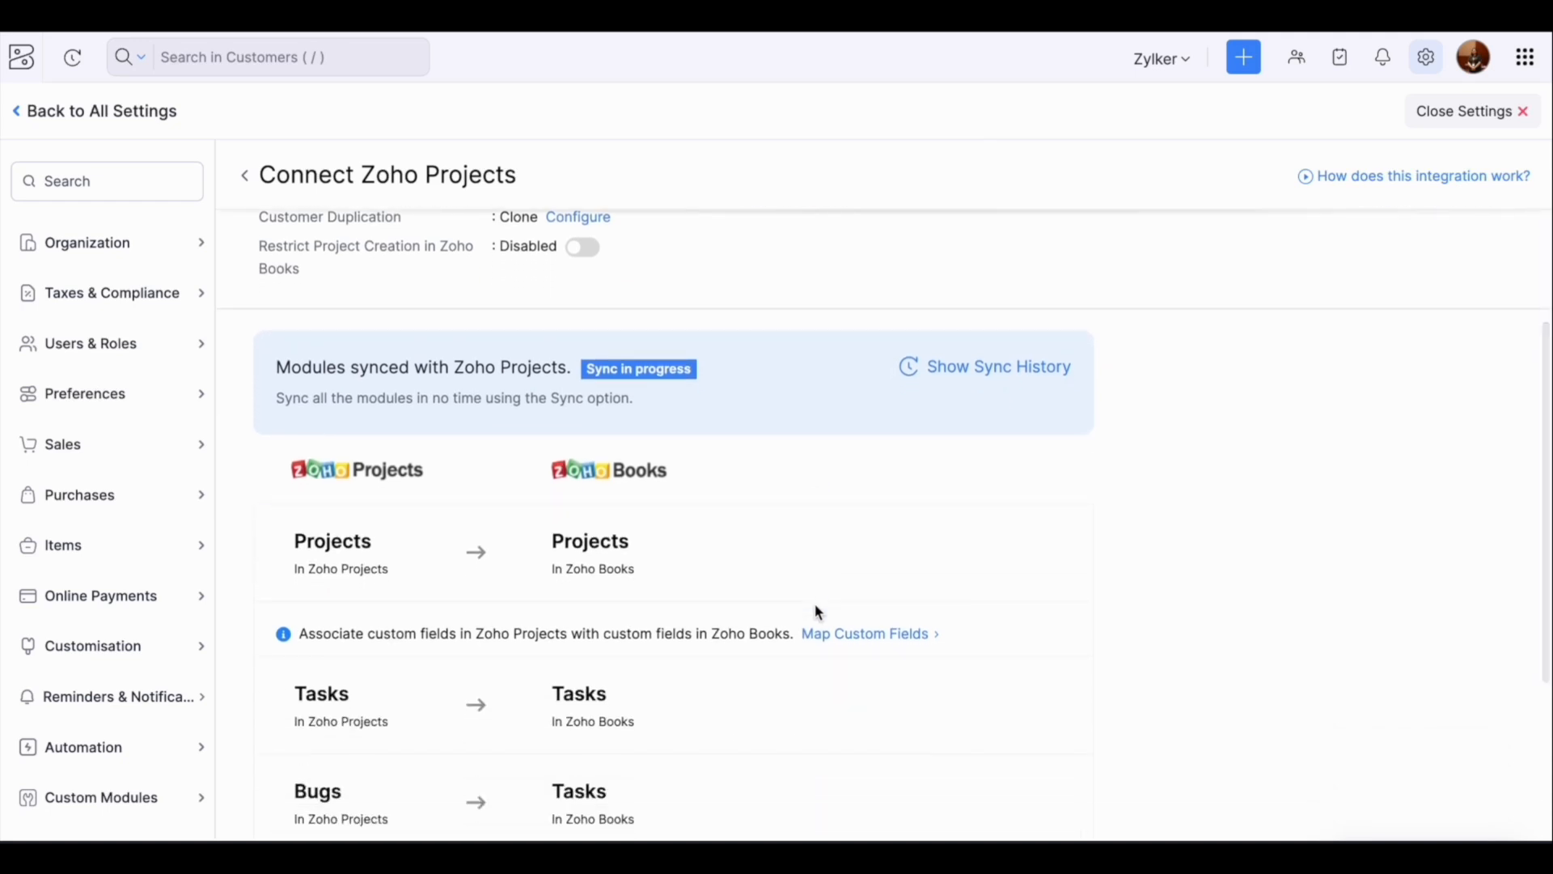
pyautogui.scroll(-3, 819, 613)
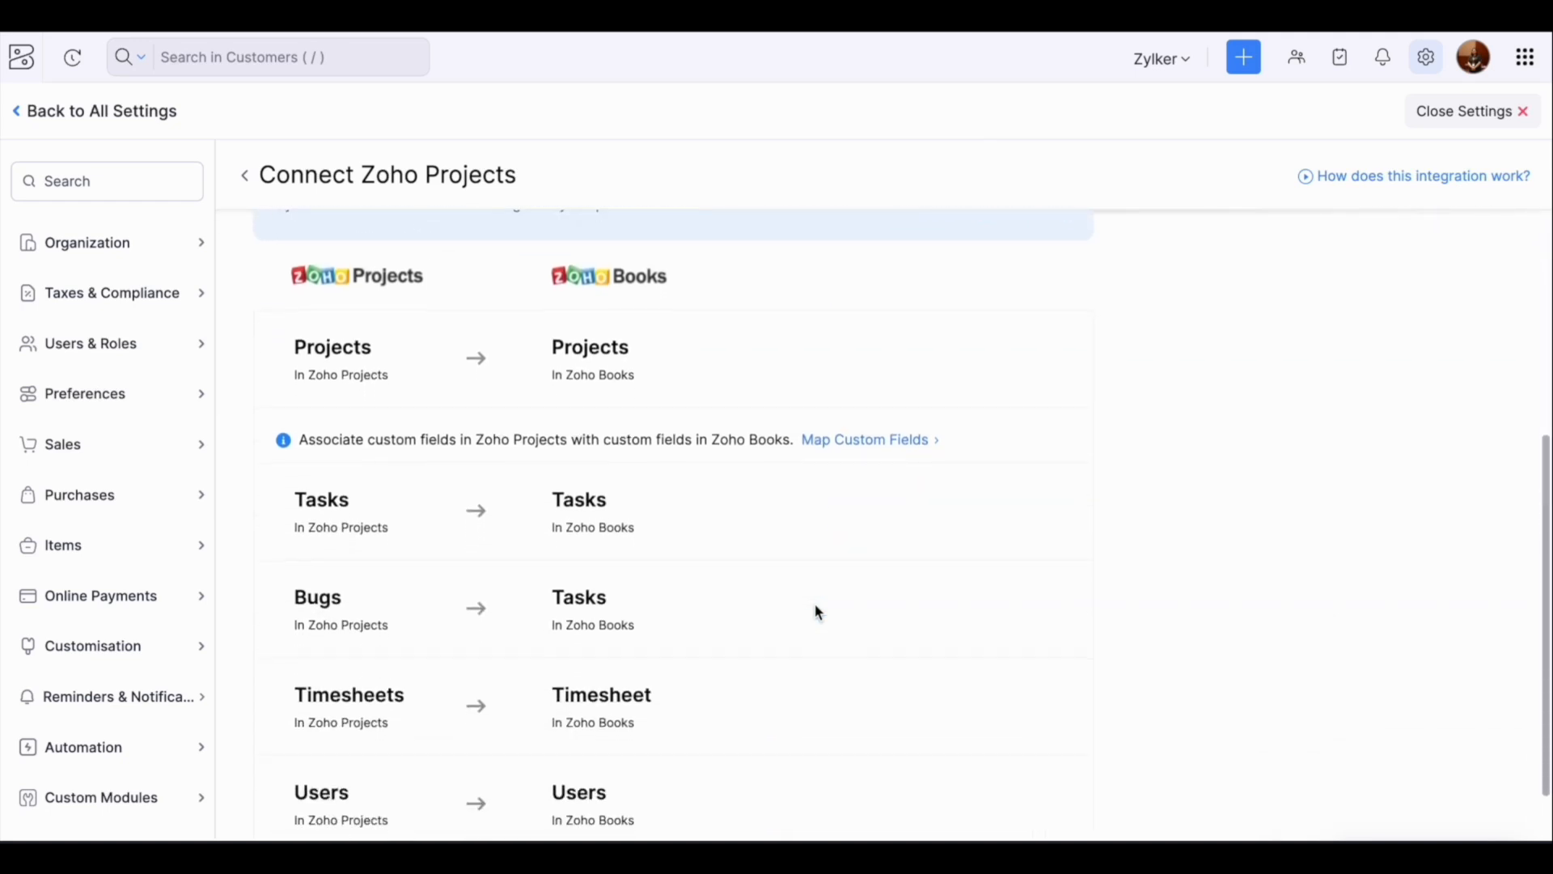
# - Open the sync history of the modules synced with Zoho Projects
pyautogui.scroll(6, 953, 505)
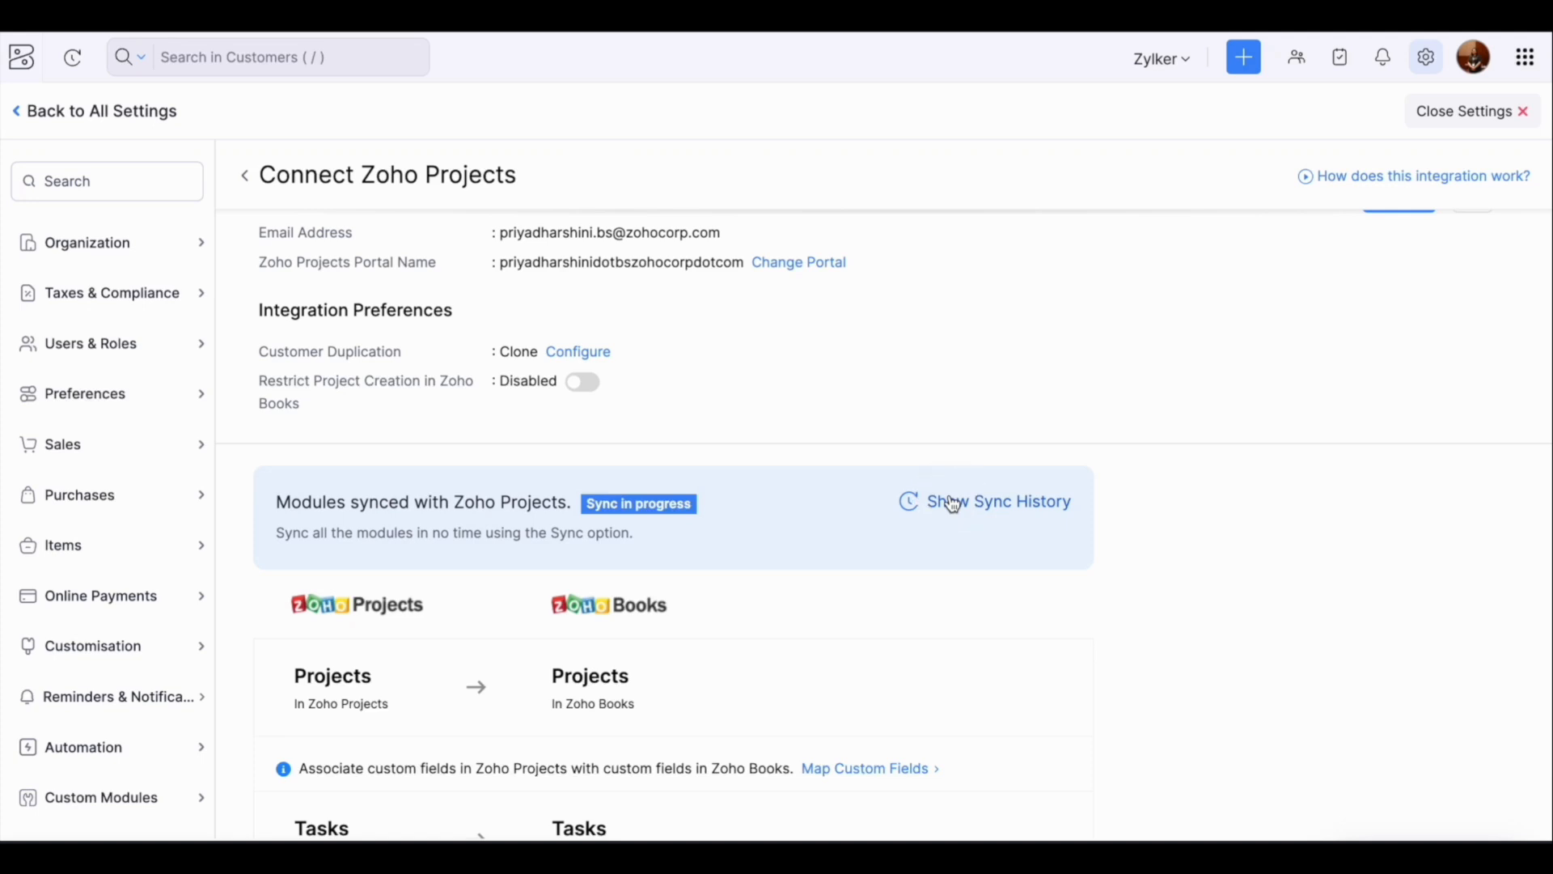
pyautogui.click(954, 503)
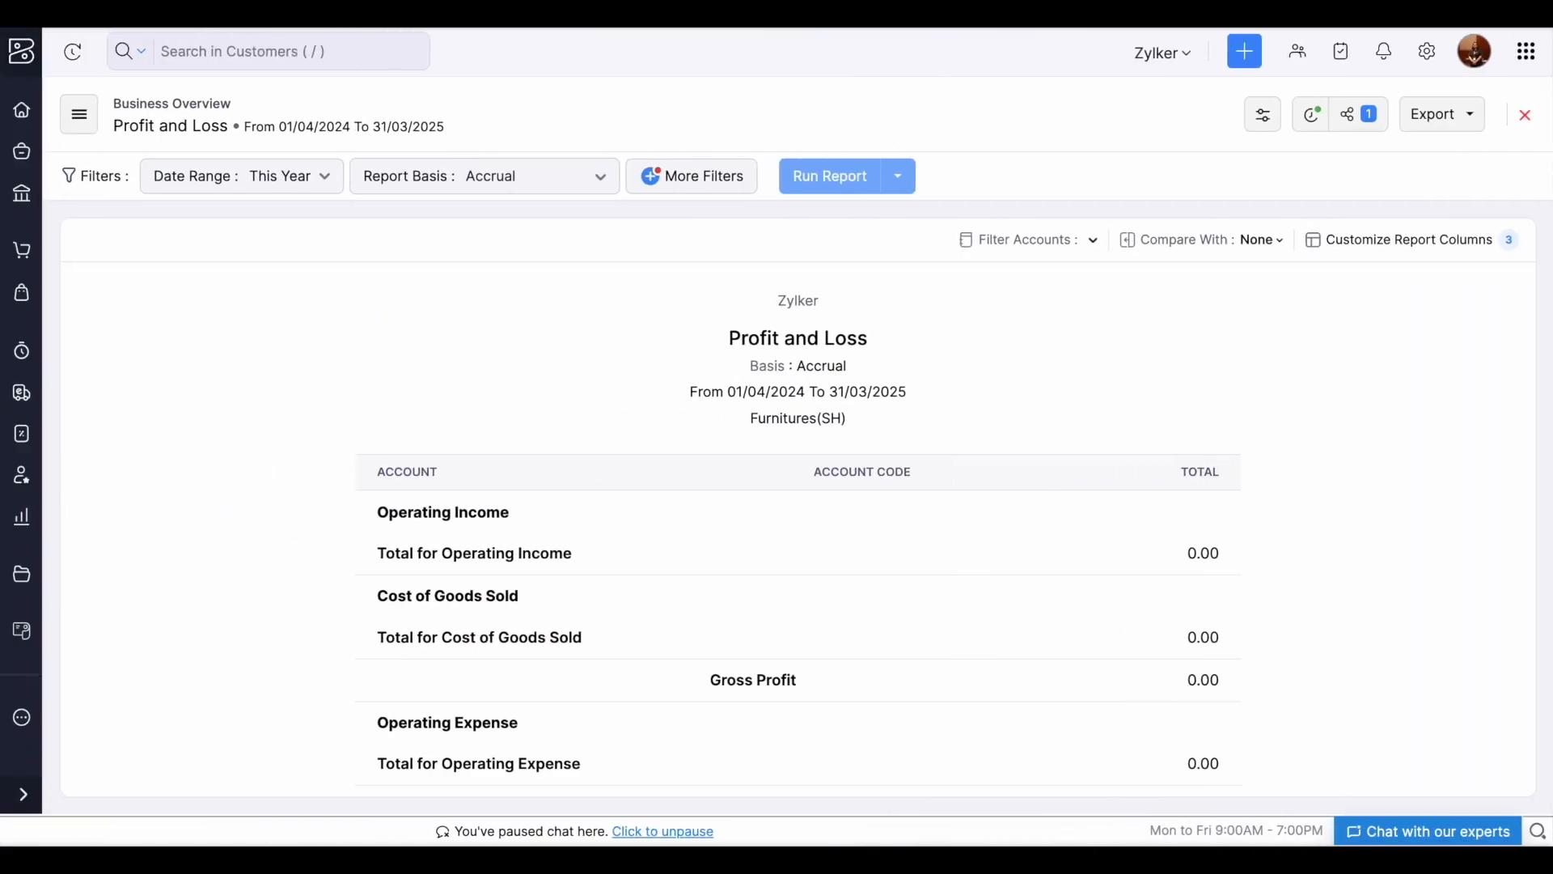
# - Open the Zoho Projects integration details from the Zoho Apps settings
pyautogui.click(1427, 51)
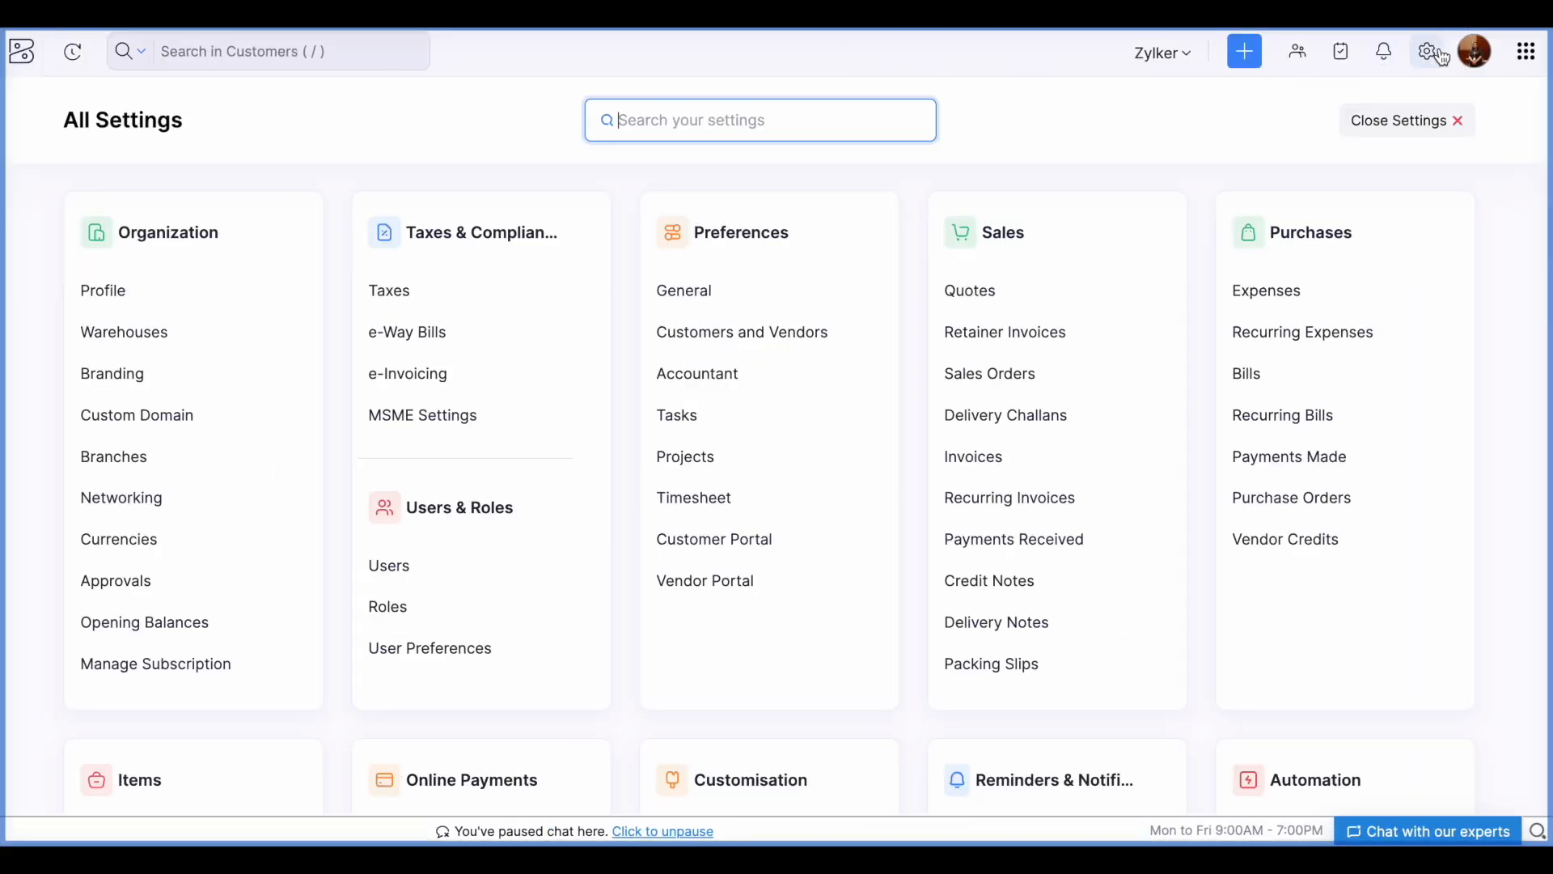
pyautogui.scroll(-10, 955, 453)
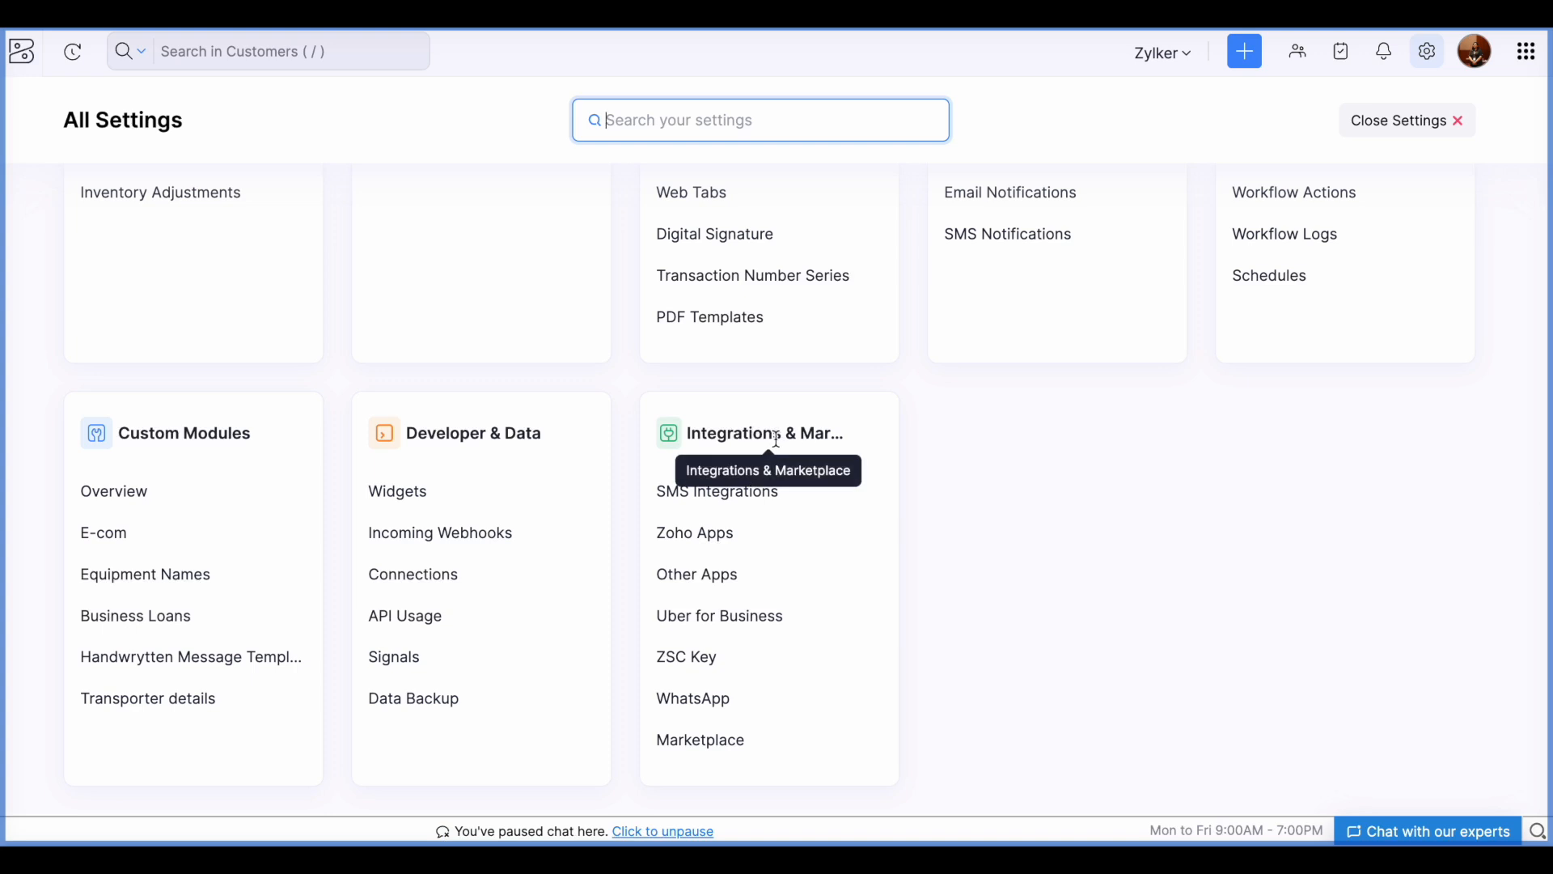
pyautogui.click(742, 534)
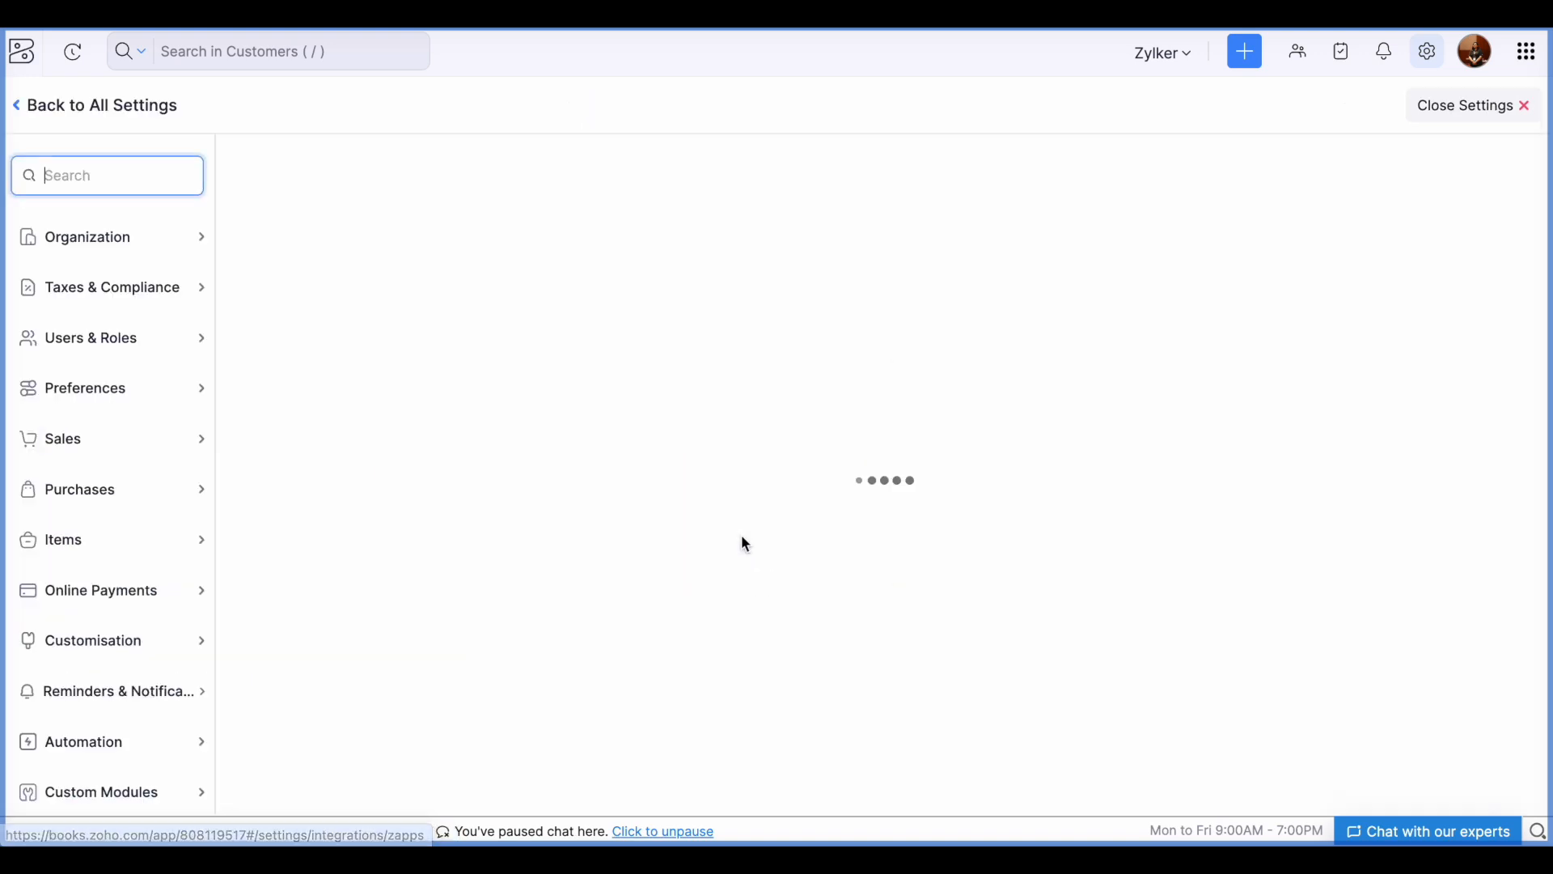
pyautogui.scroll(-1, 976, 558)
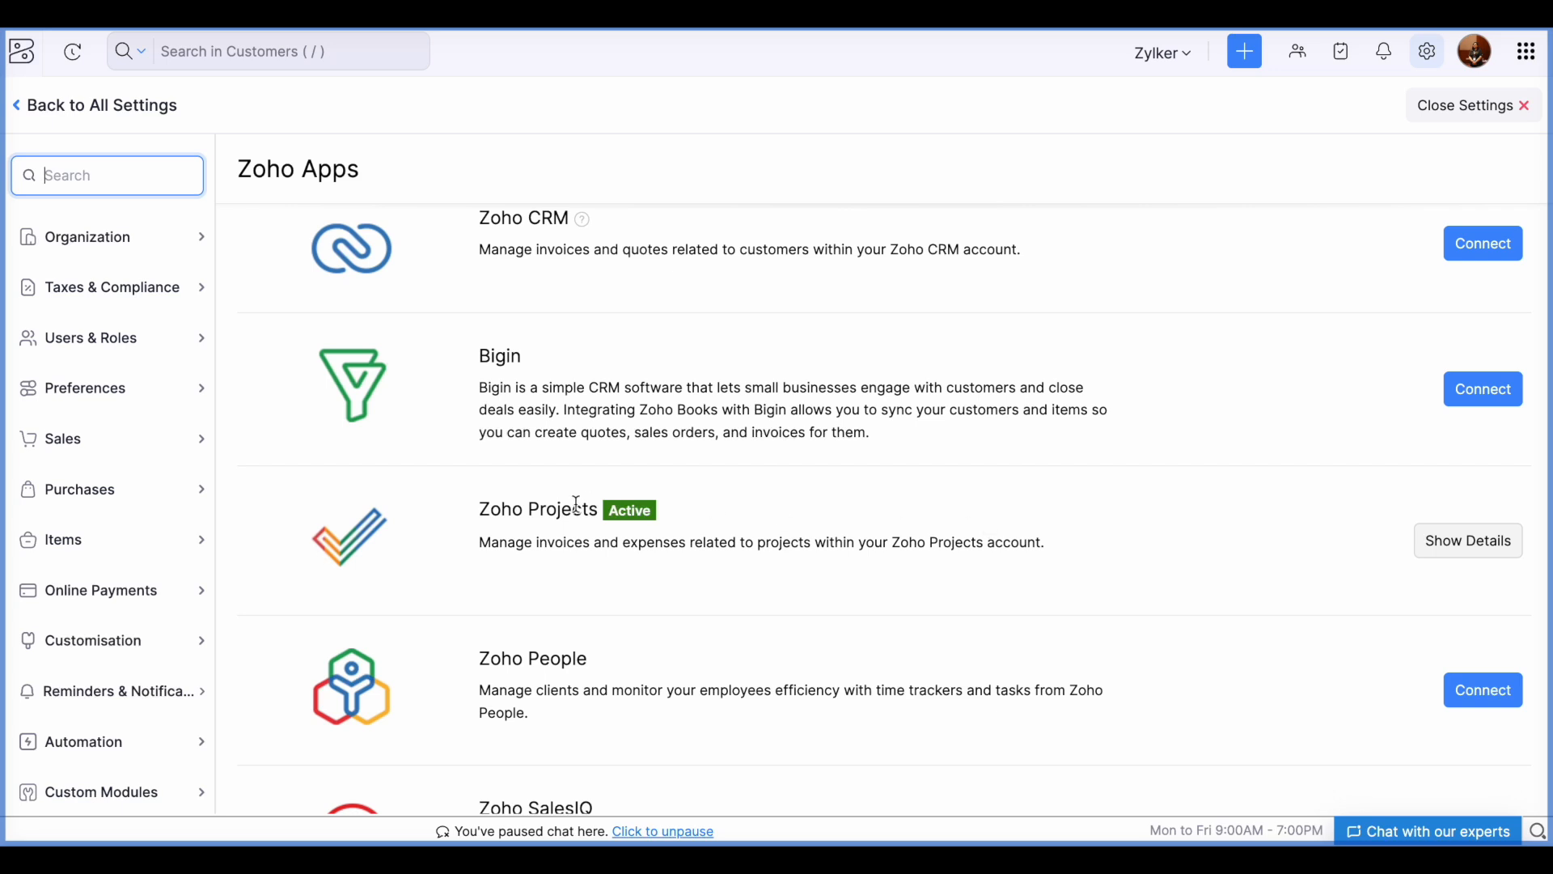
pyautogui.click(1437, 542)
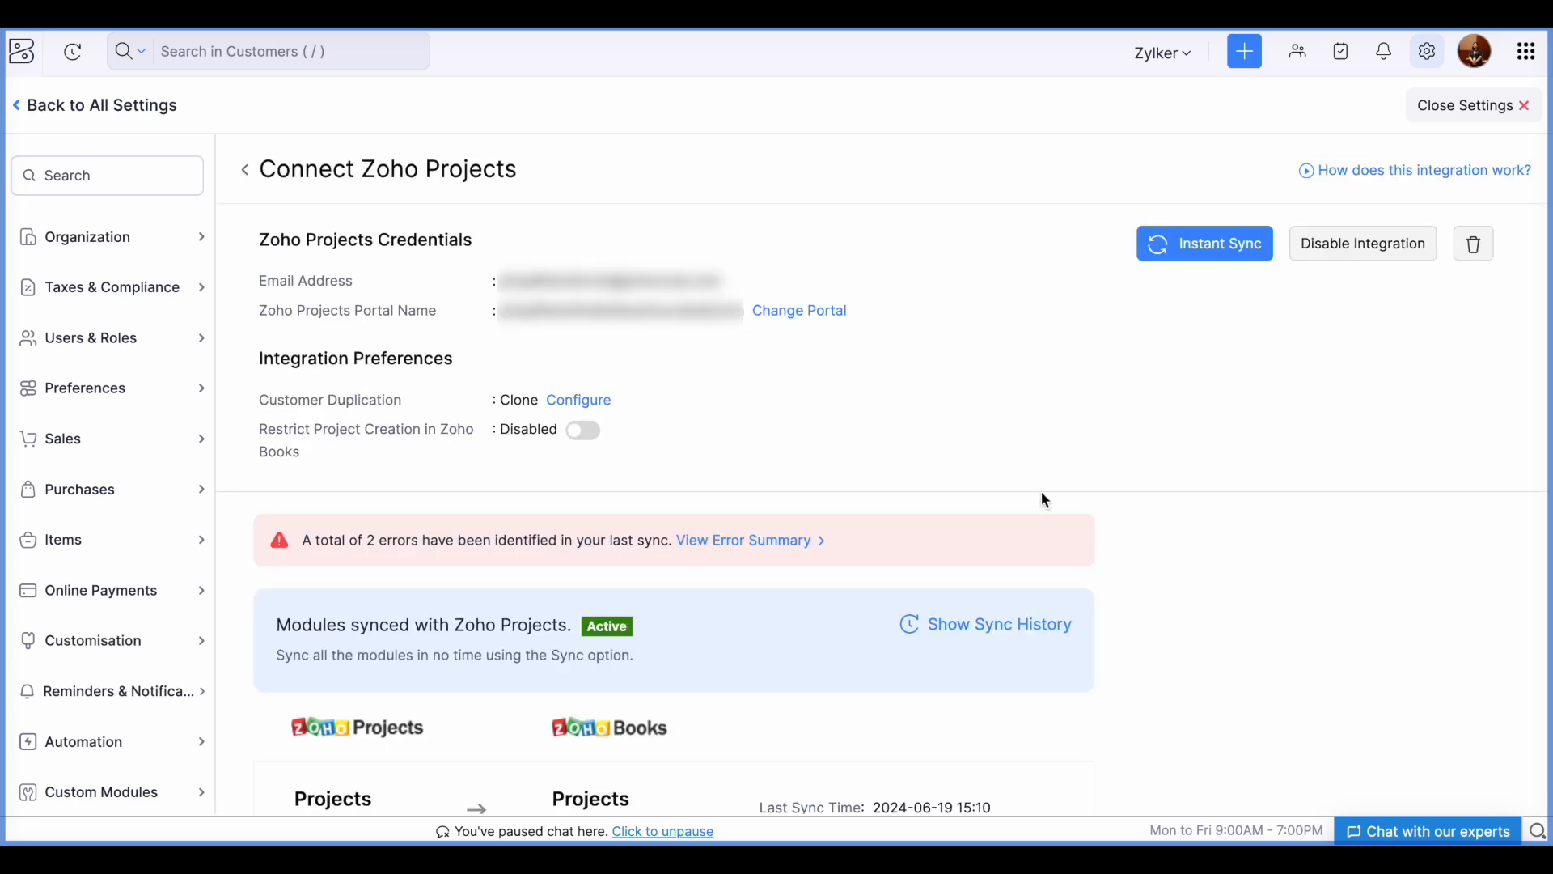
# - Review the last sync times and the Zoho Projects sync history, and open the details of the sync errors
pyautogui.scroll(-3, 1042, 492)
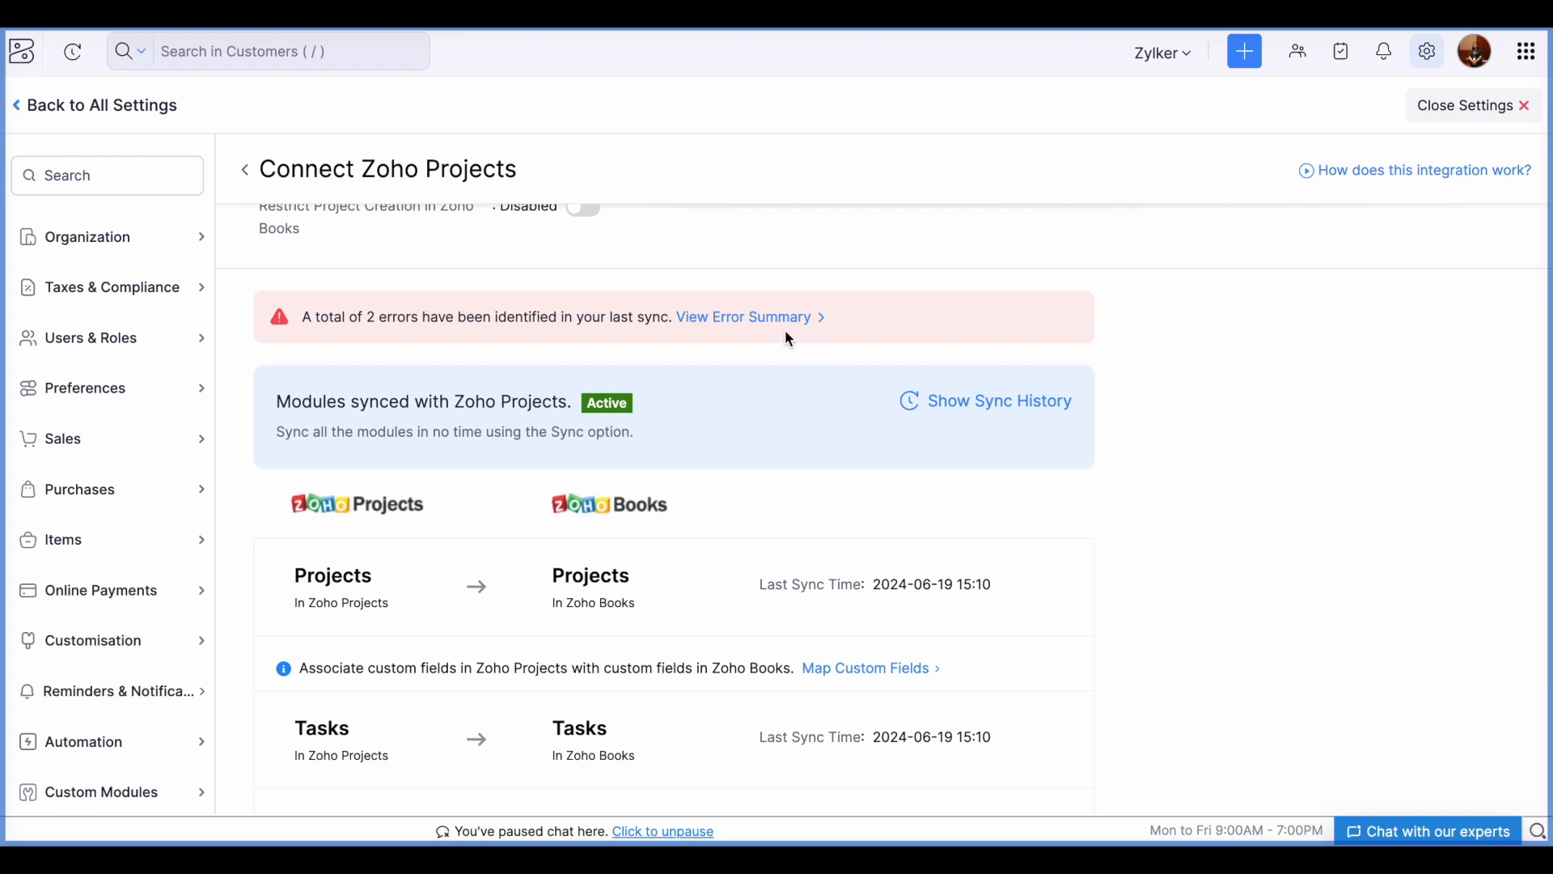
pyautogui.scroll(-1, 735, 461)
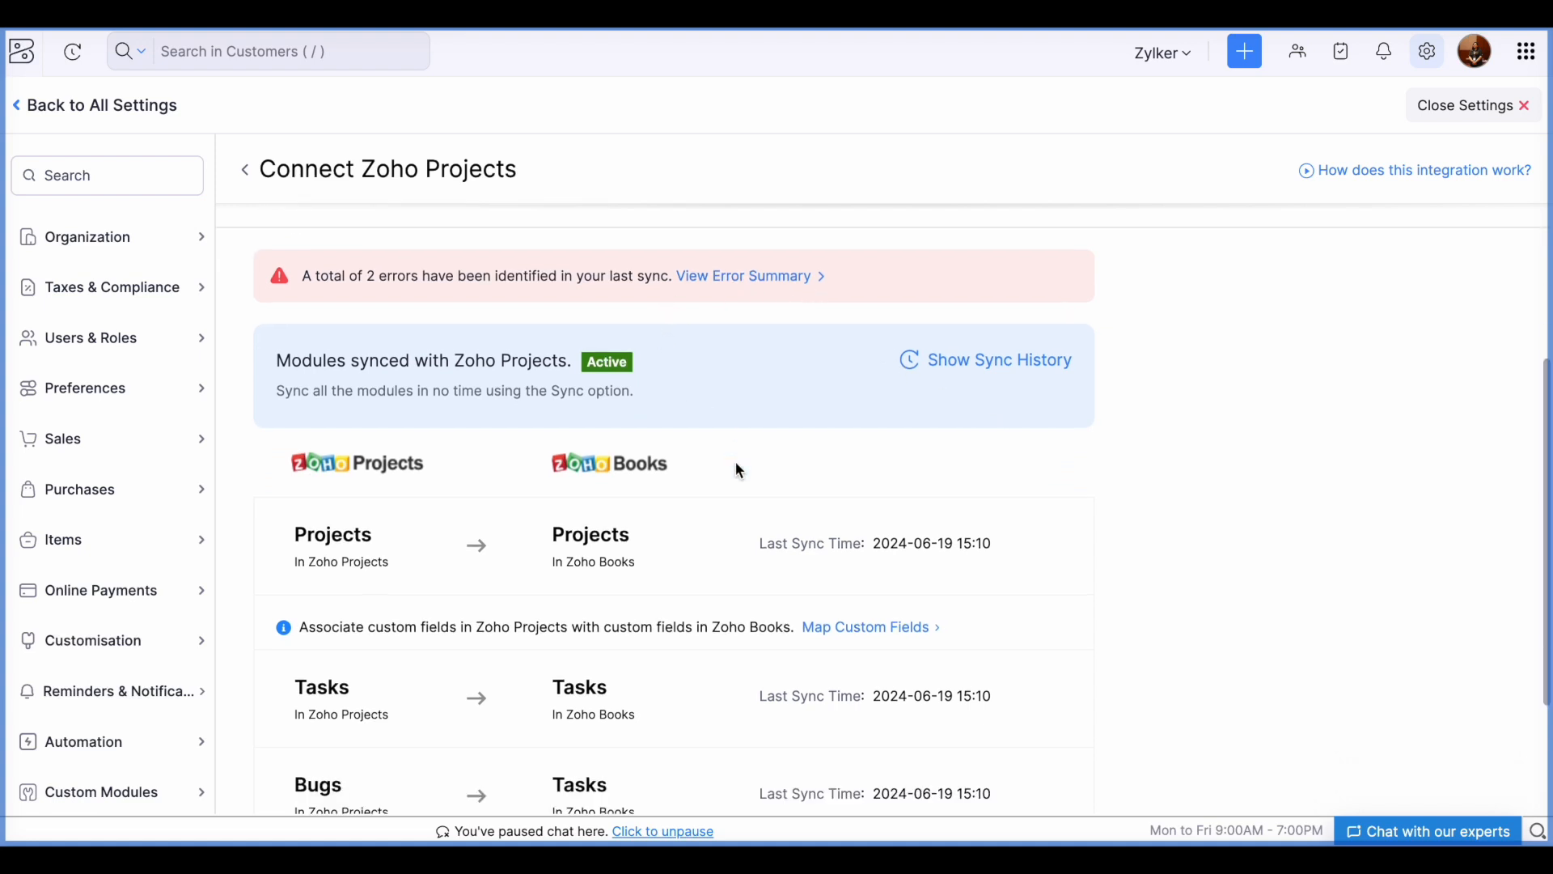
pyautogui.click(1007, 365)
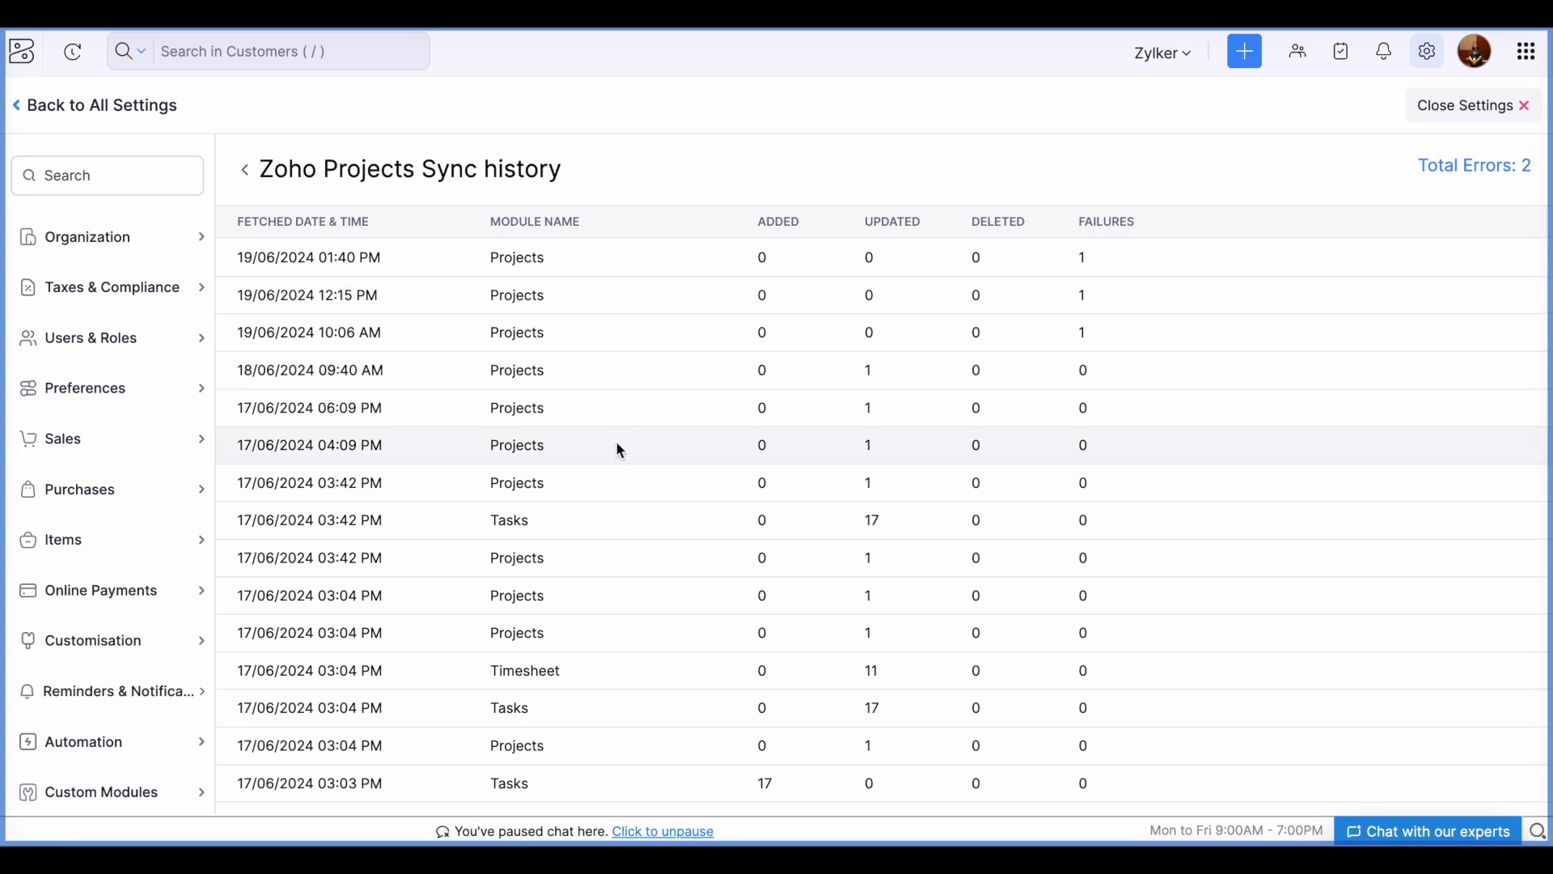
pyautogui.scroll(-2, 619, 445)
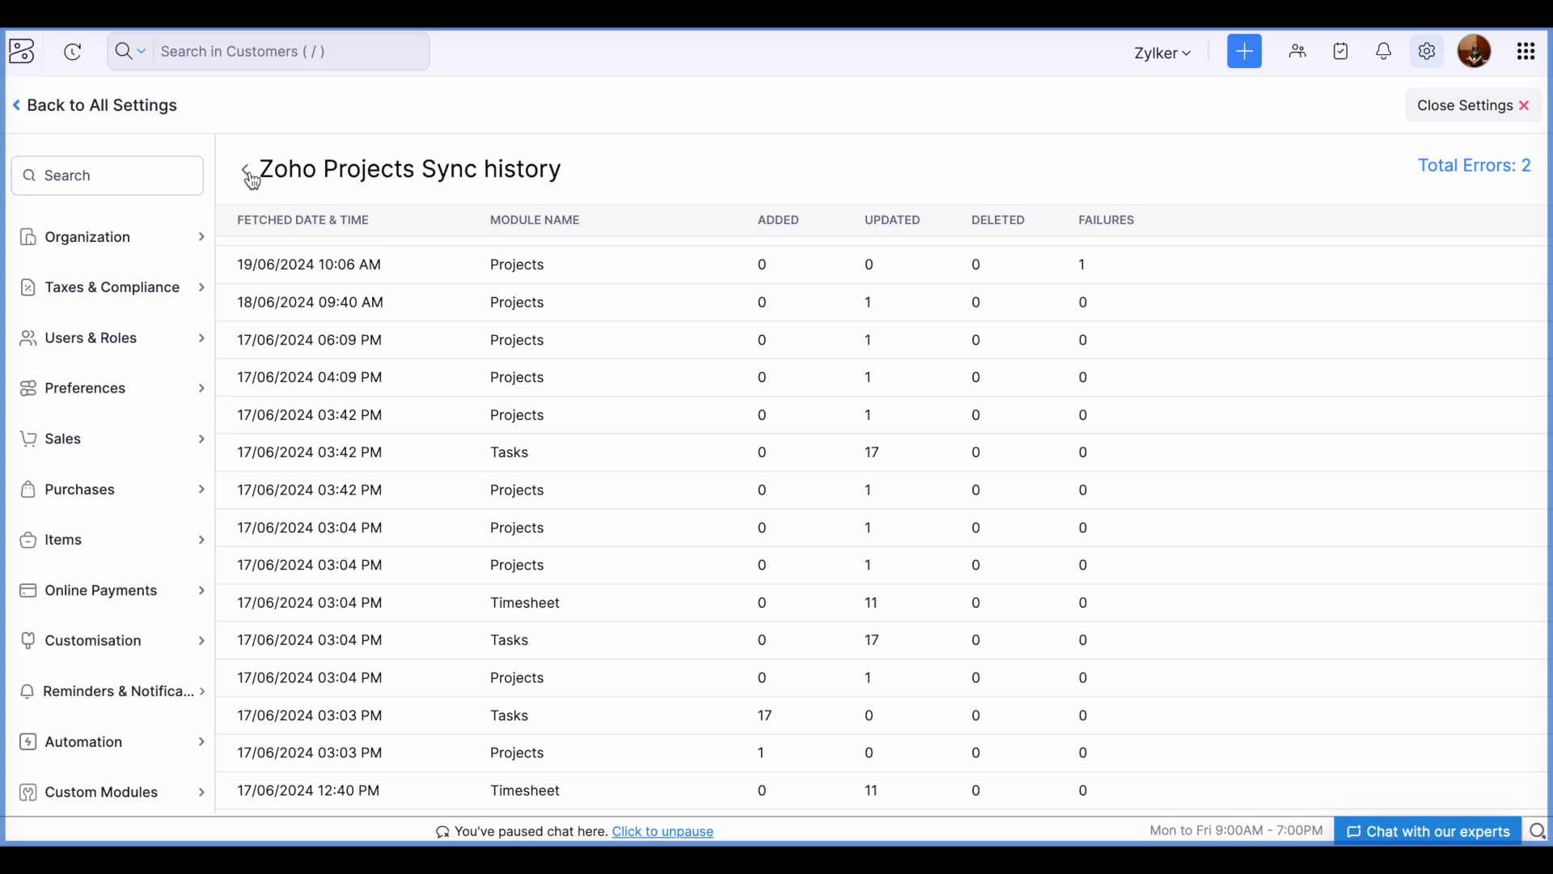
pyautogui.click(1503, 174)
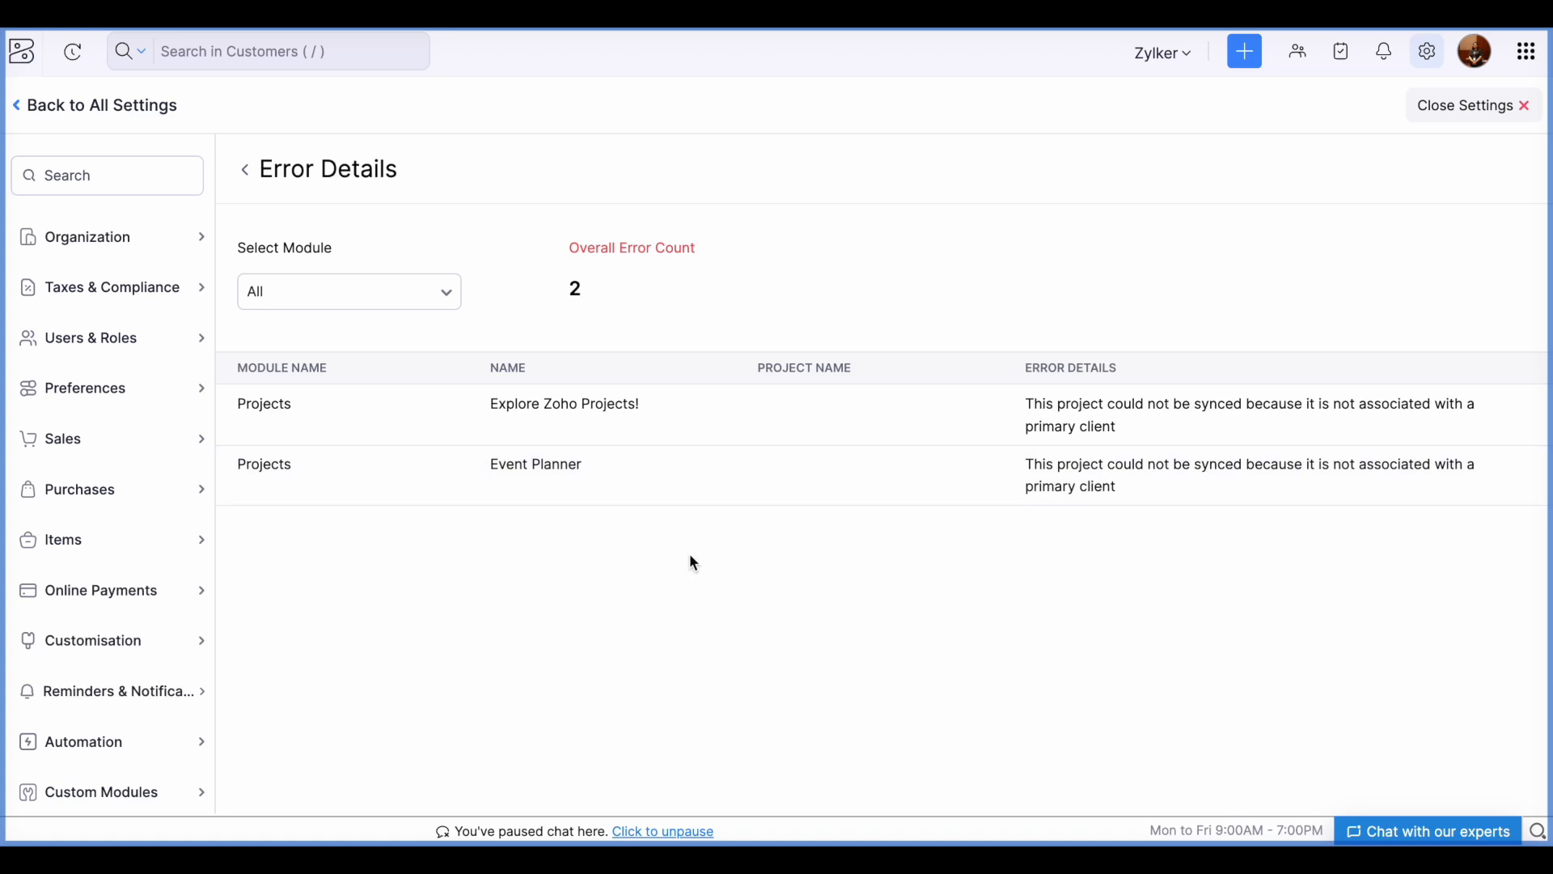
# - Leave the settings, open the Design project from the Time Tracking projects and check its attachments
pyautogui.click(168, 114)
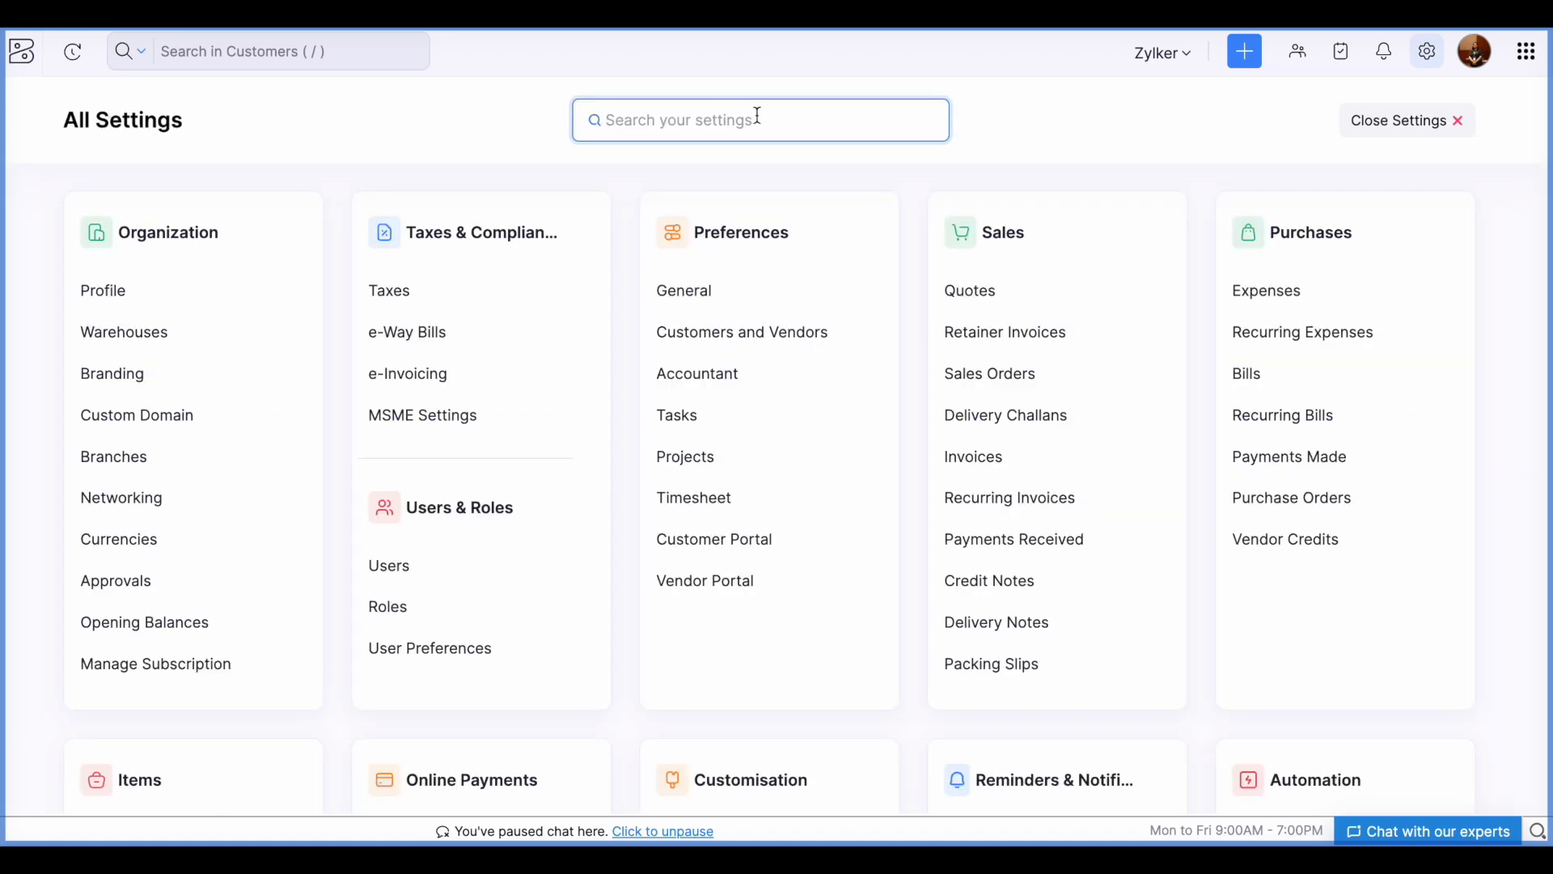
pyautogui.click(1402, 122)
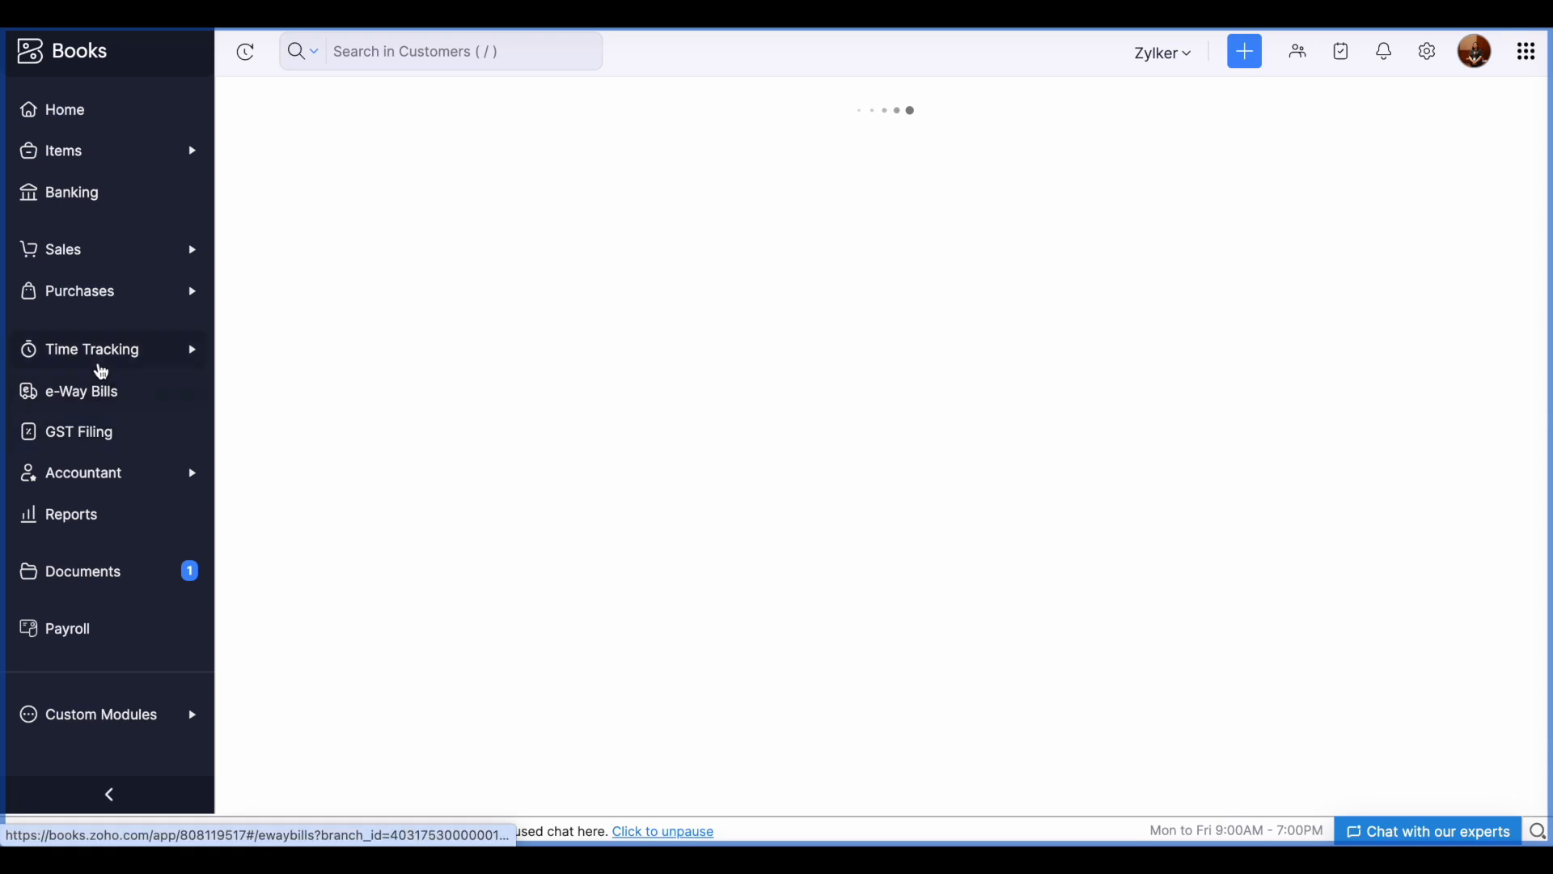
pyautogui.click(100, 354)
pyautogui.click(103, 392)
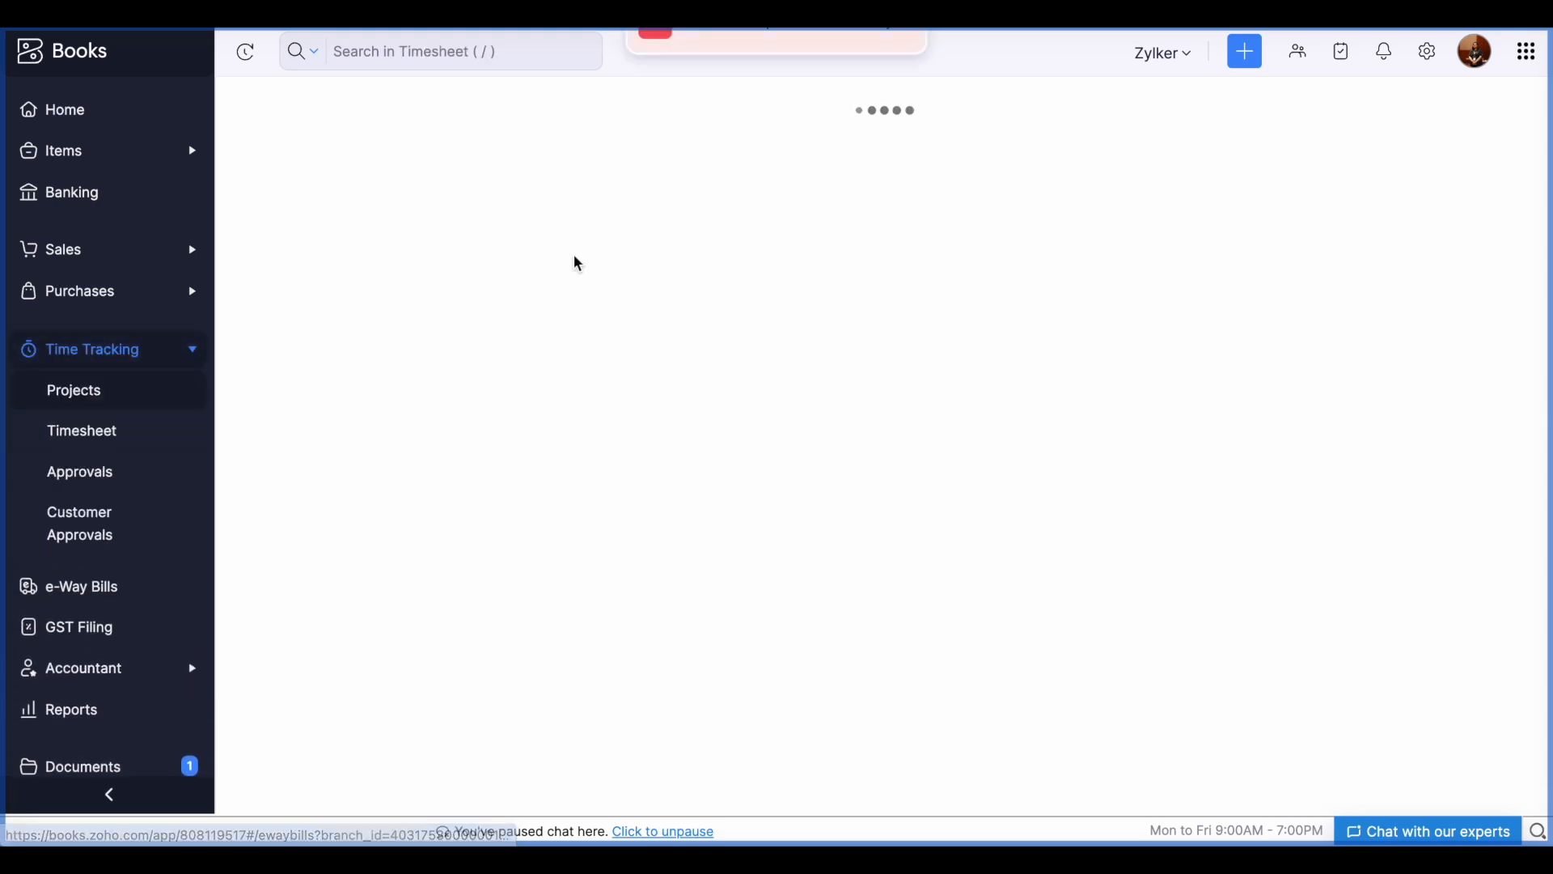
pyautogui.click(909, 86)
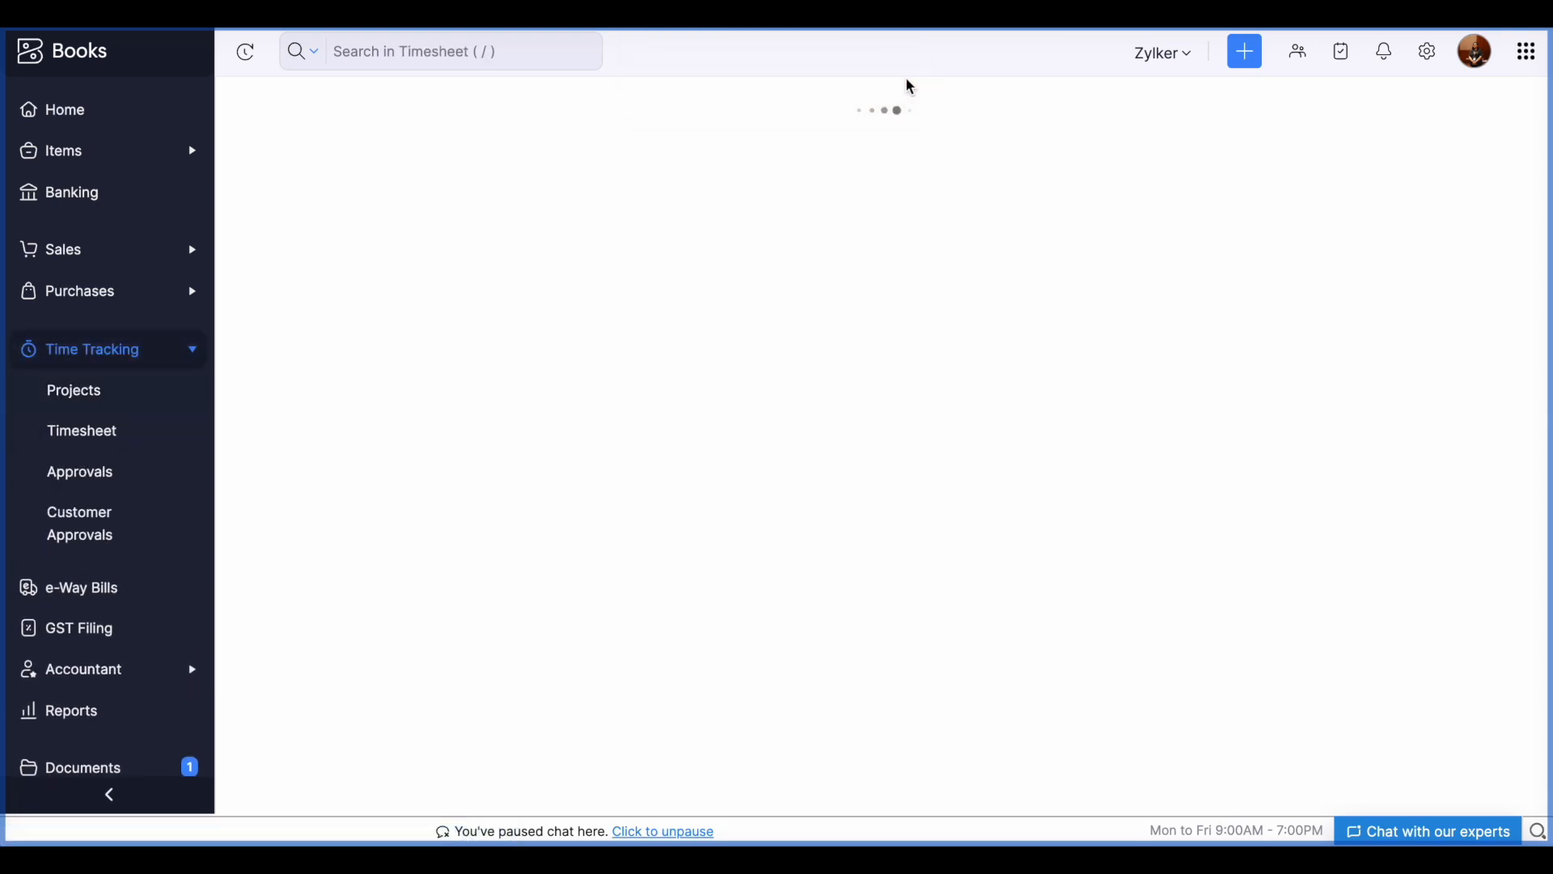
pyautogui.click(94, 393)
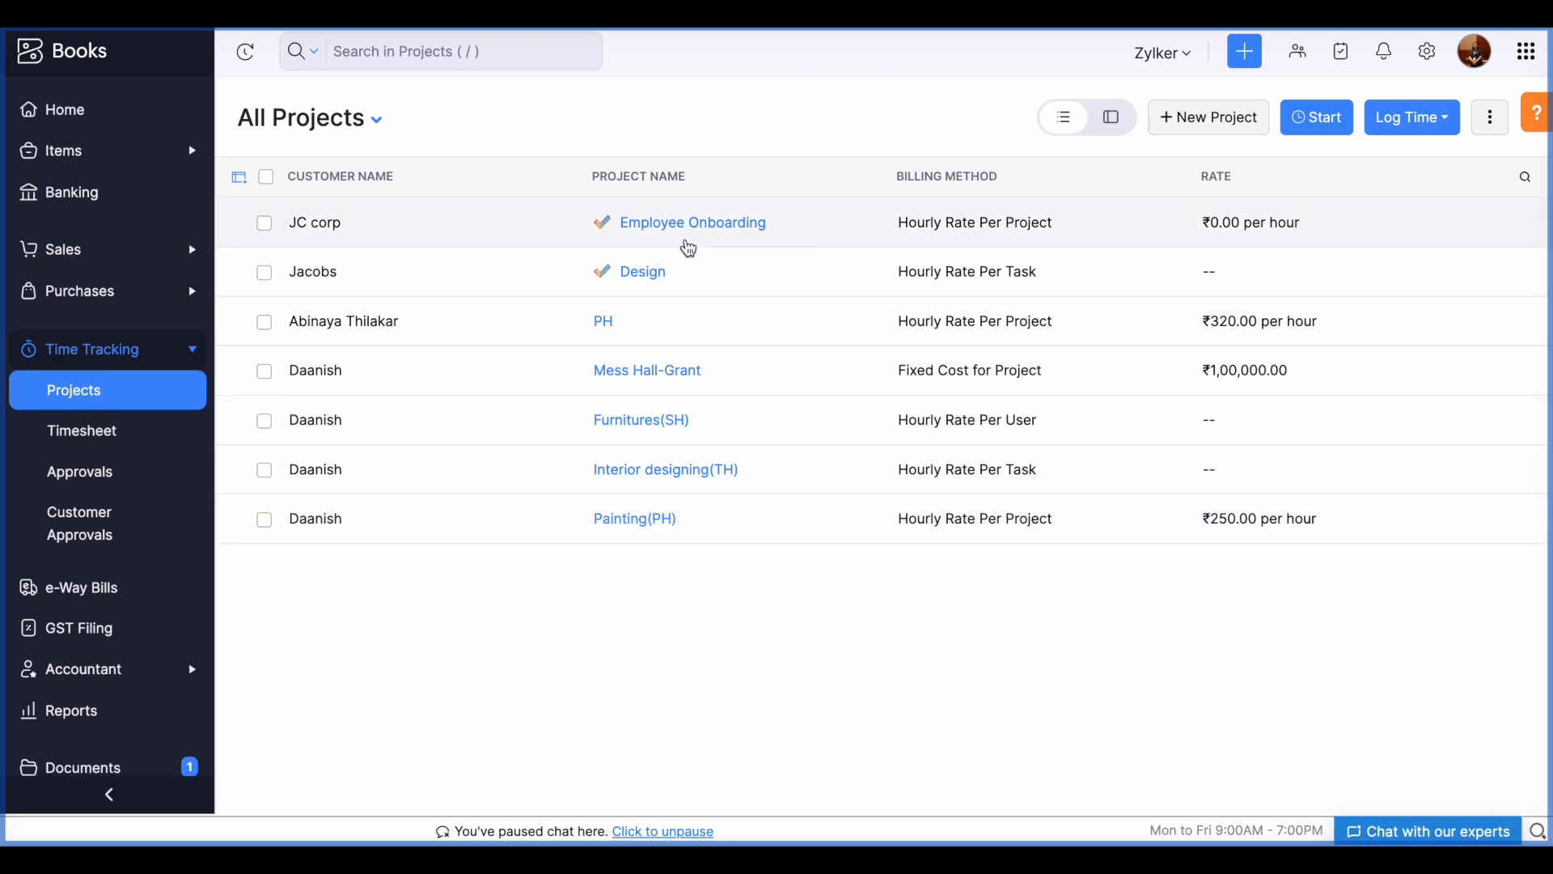
pyautogui.click(697, 267)
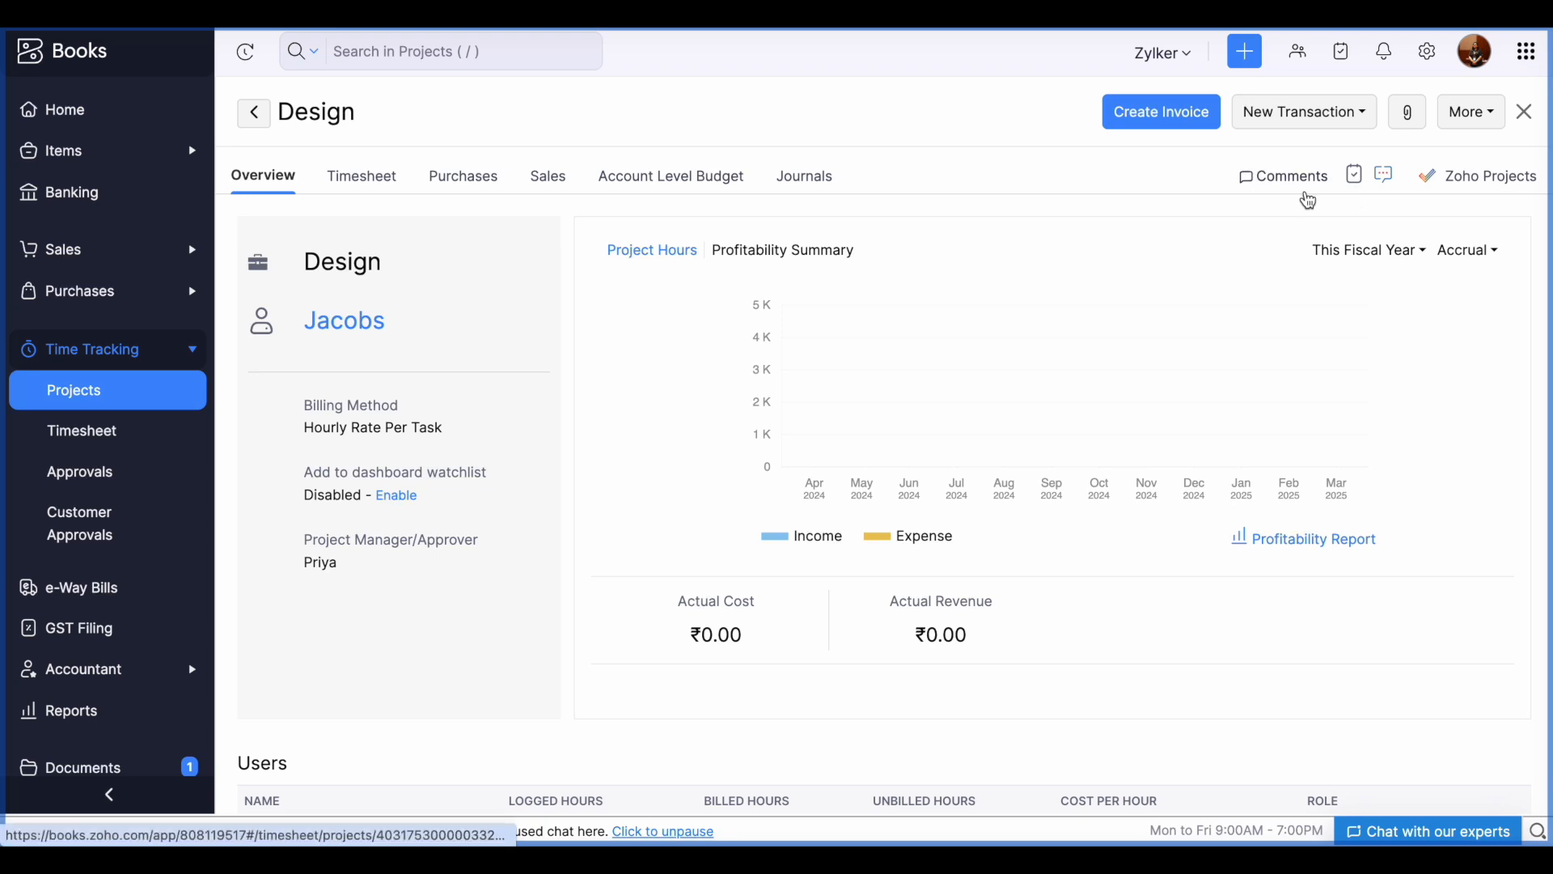
pyautogui.click(1408, 114)
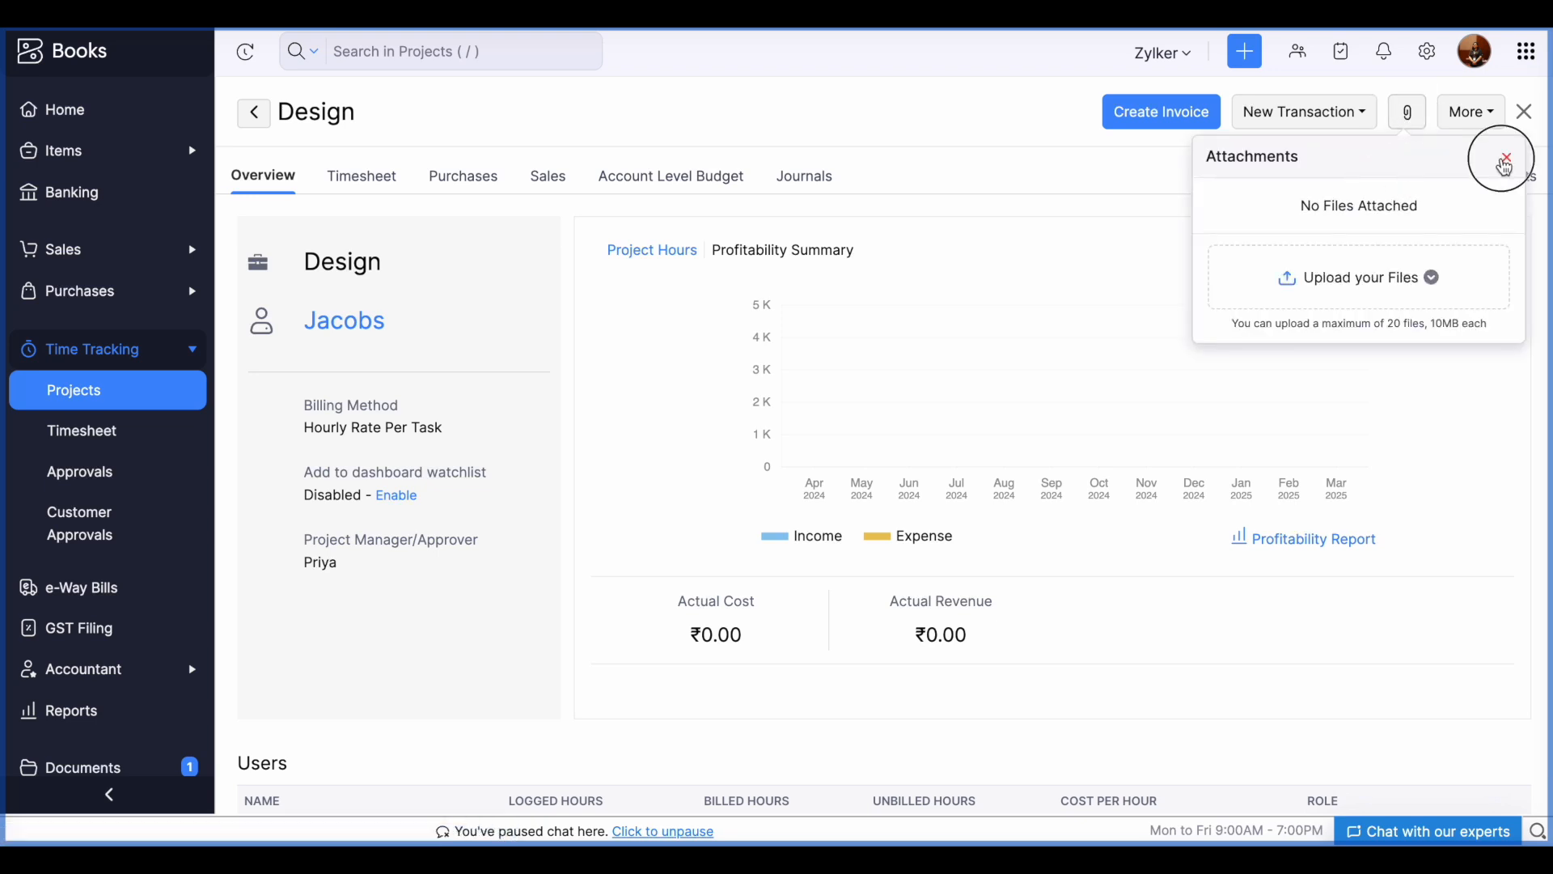
pyautogui.click(1507, 161)
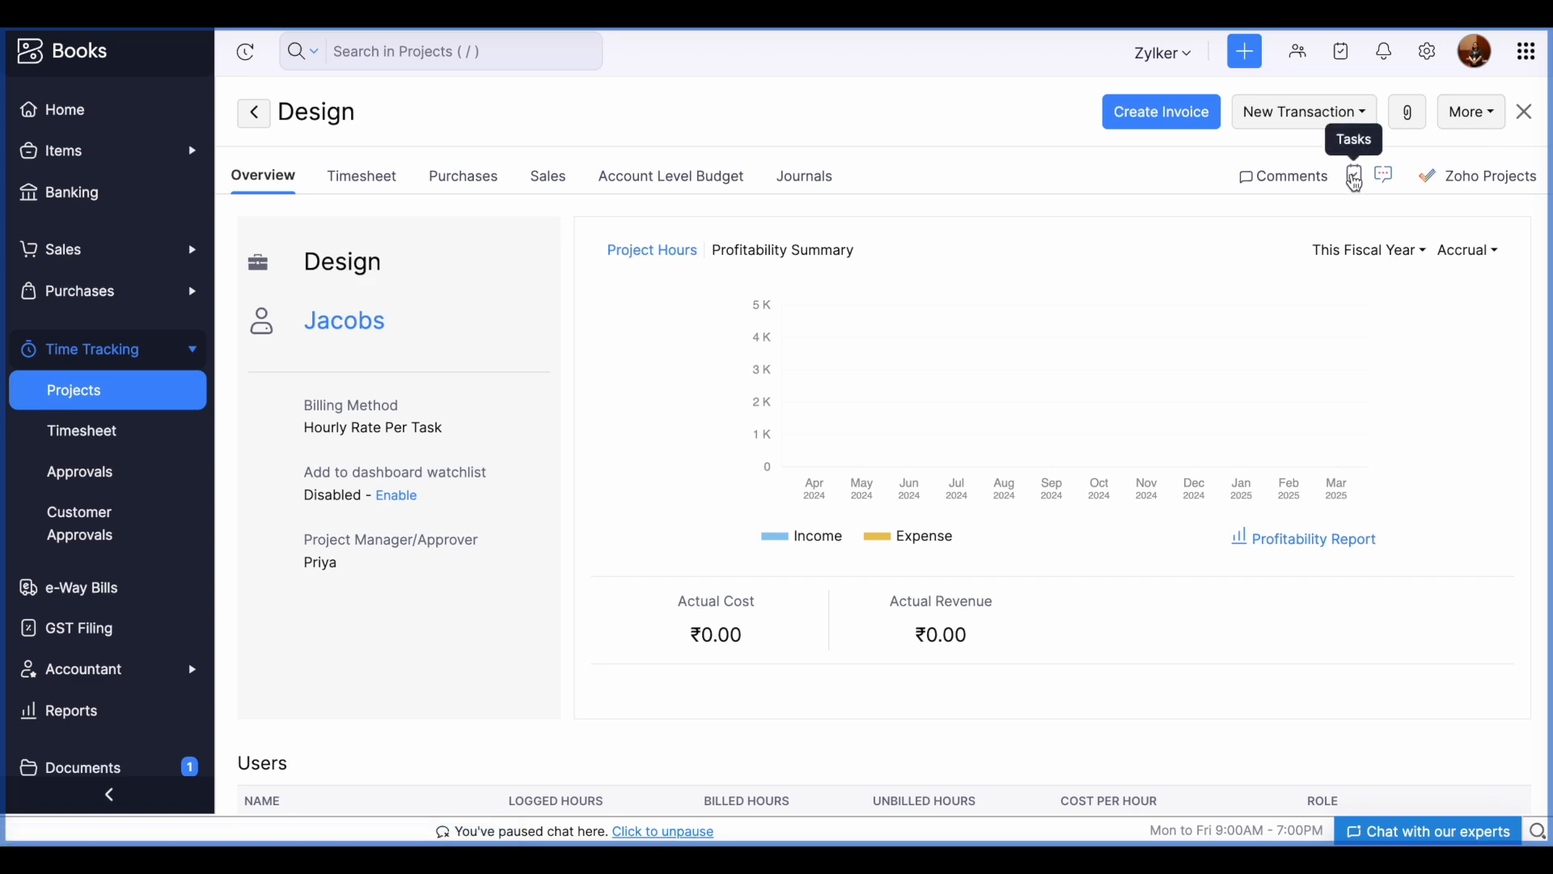
# - Start a new task associated with the Design project, with High priority and a due date of 30/06/2024
pyautogui.click(1356, 180)
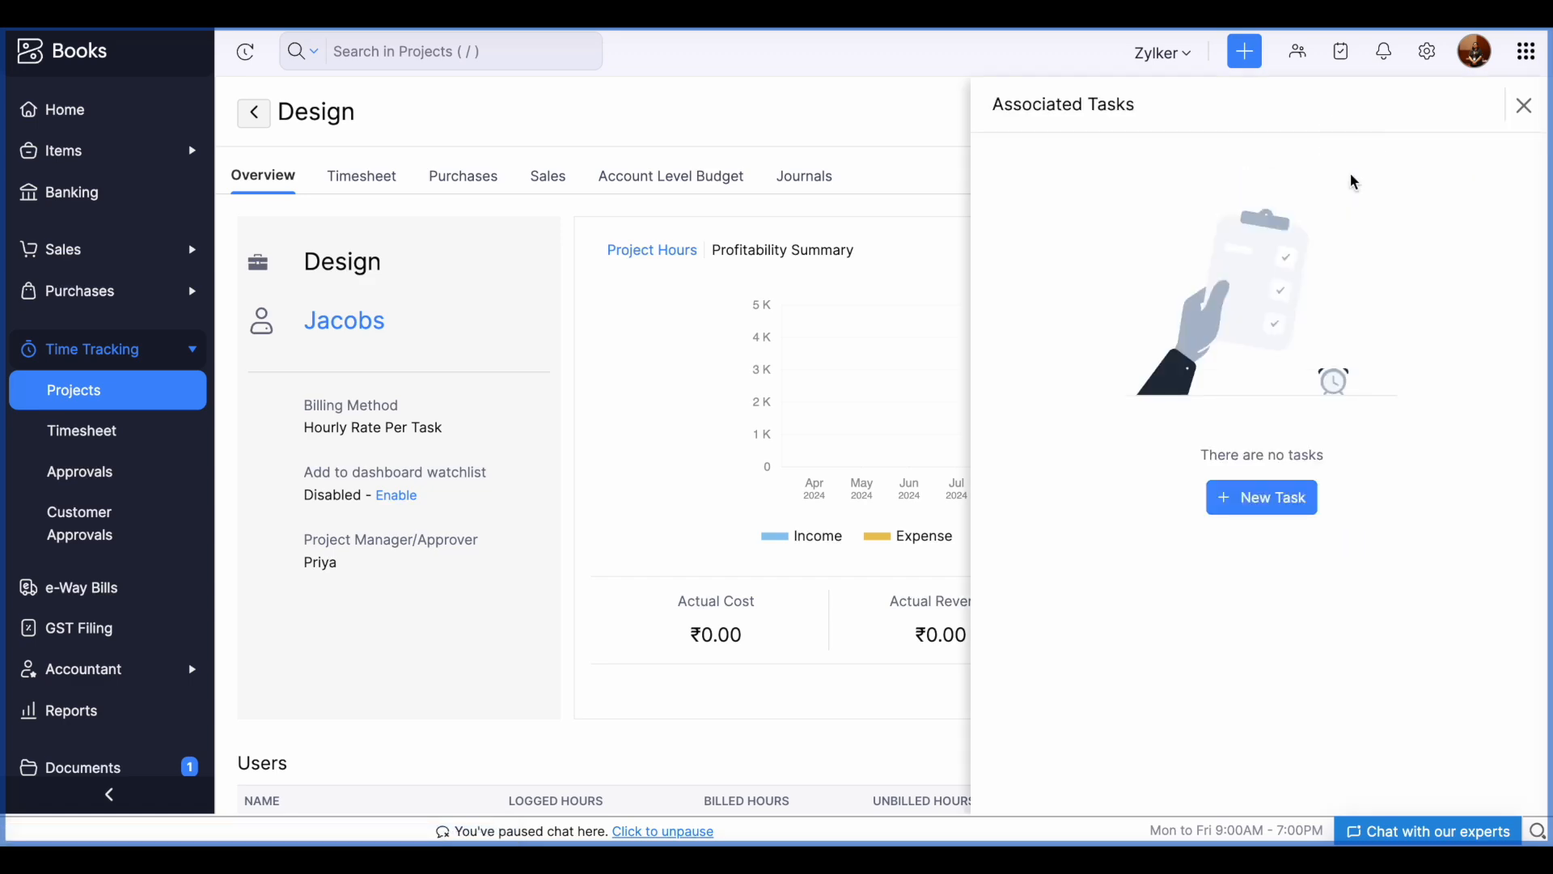
pyautogui.click(1295, 503)
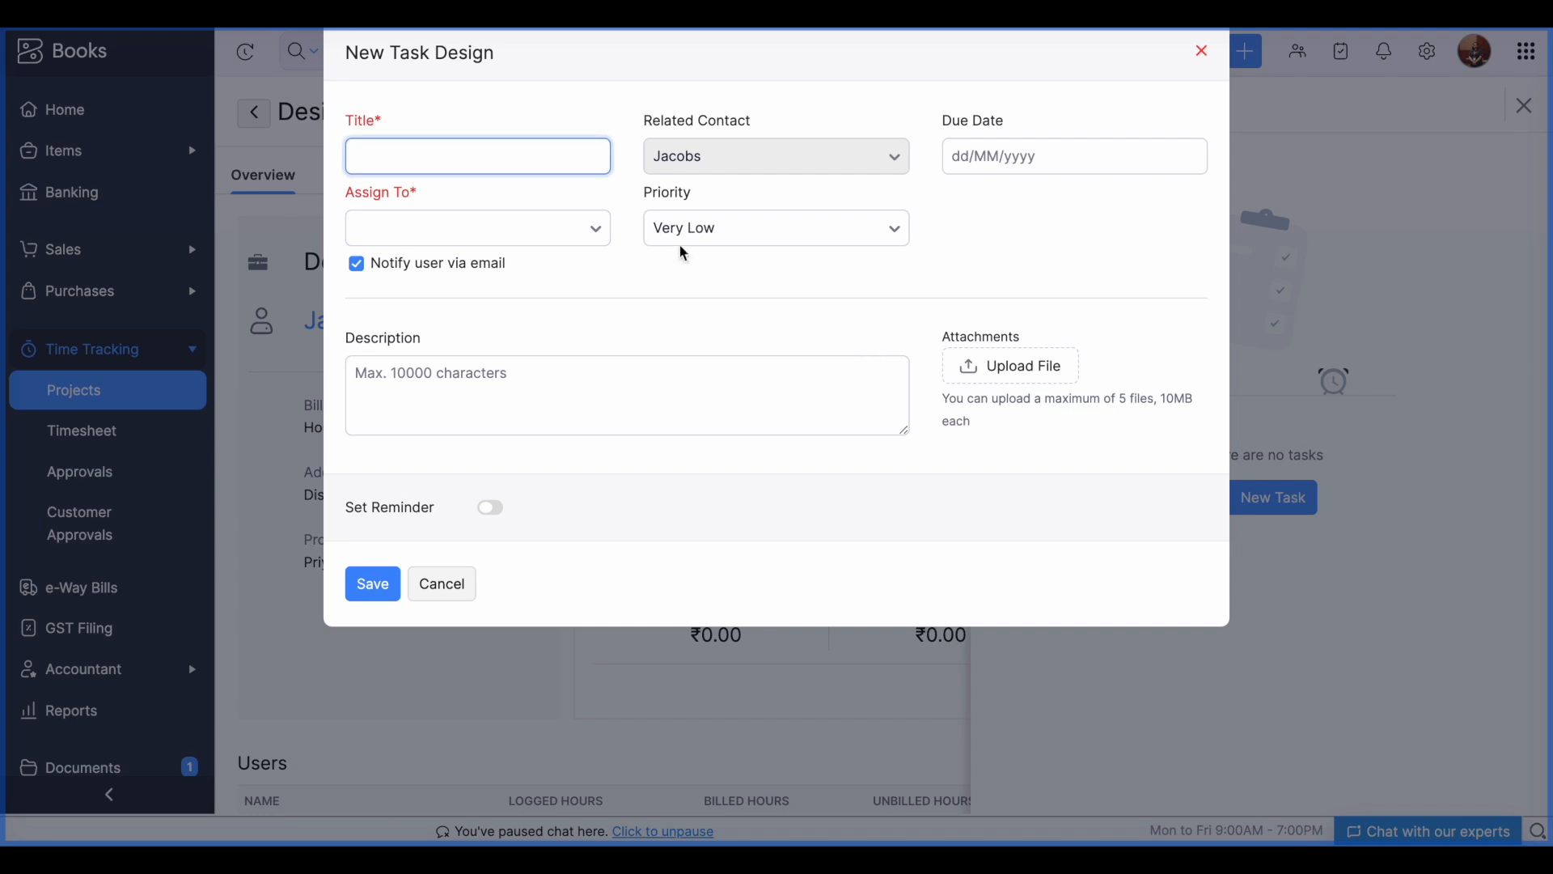
pyautogui.click(479, 230)
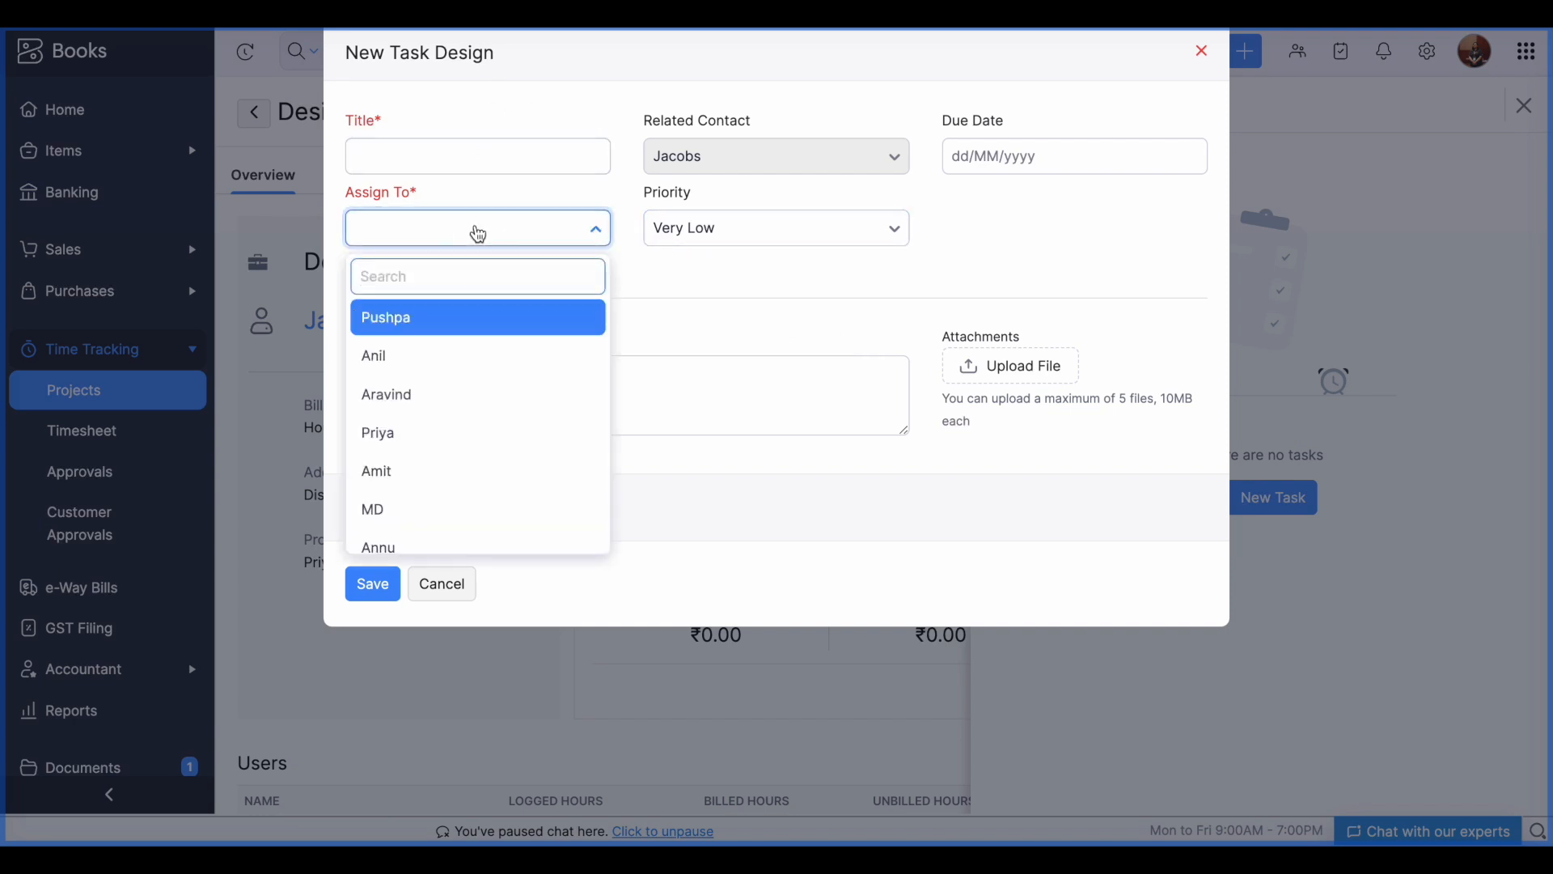
pyautogui.click(680, 259)
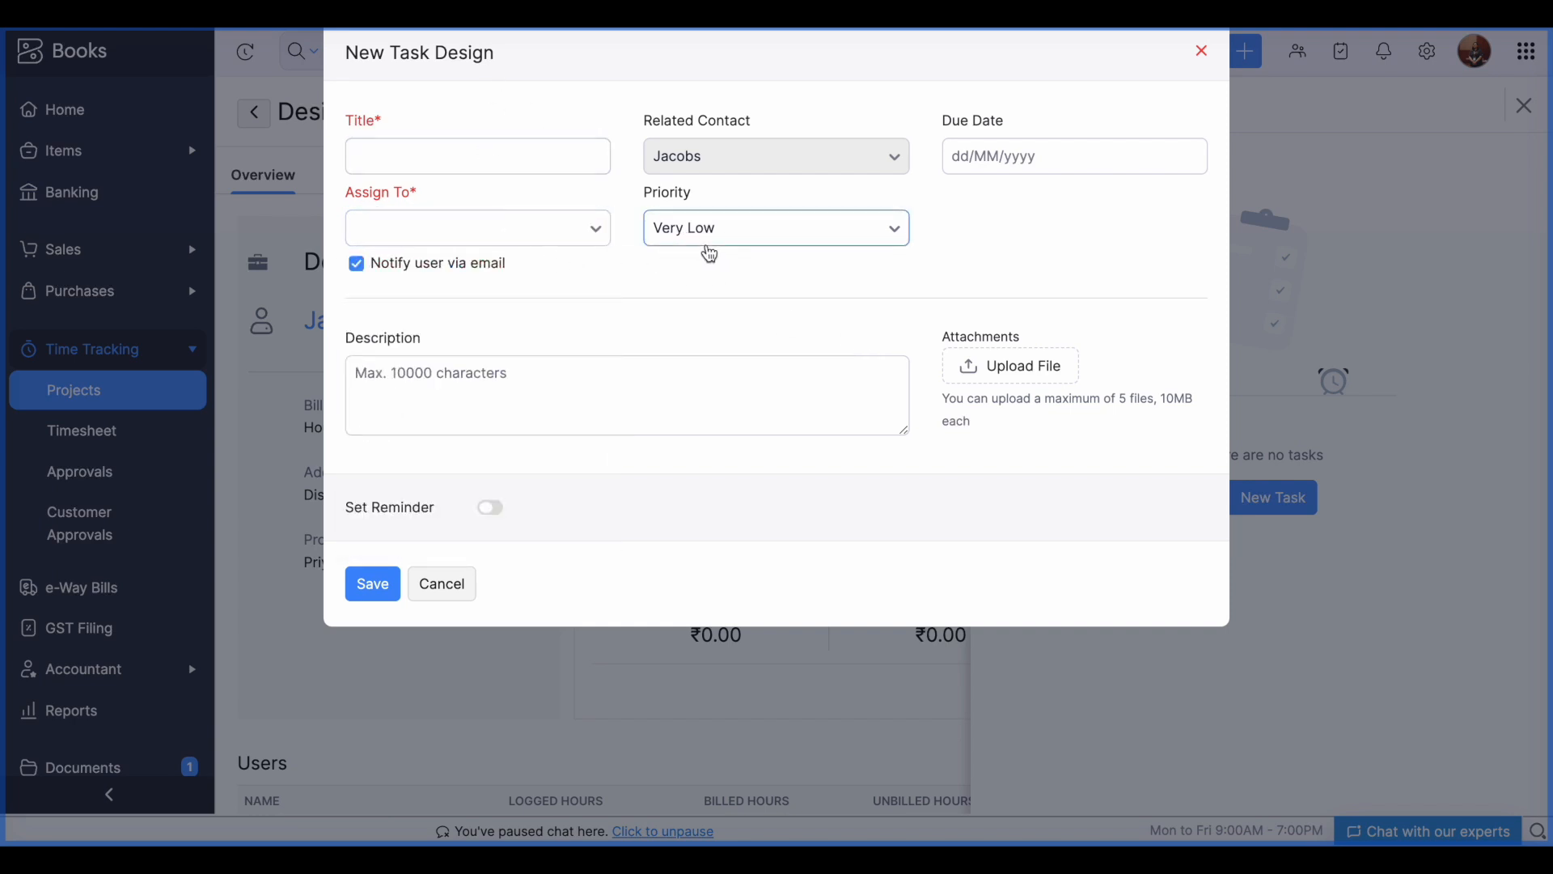
pyautogui.click(709, 247)
pyautogui.click(720, 421)
pyautogui.click(1027, 153)
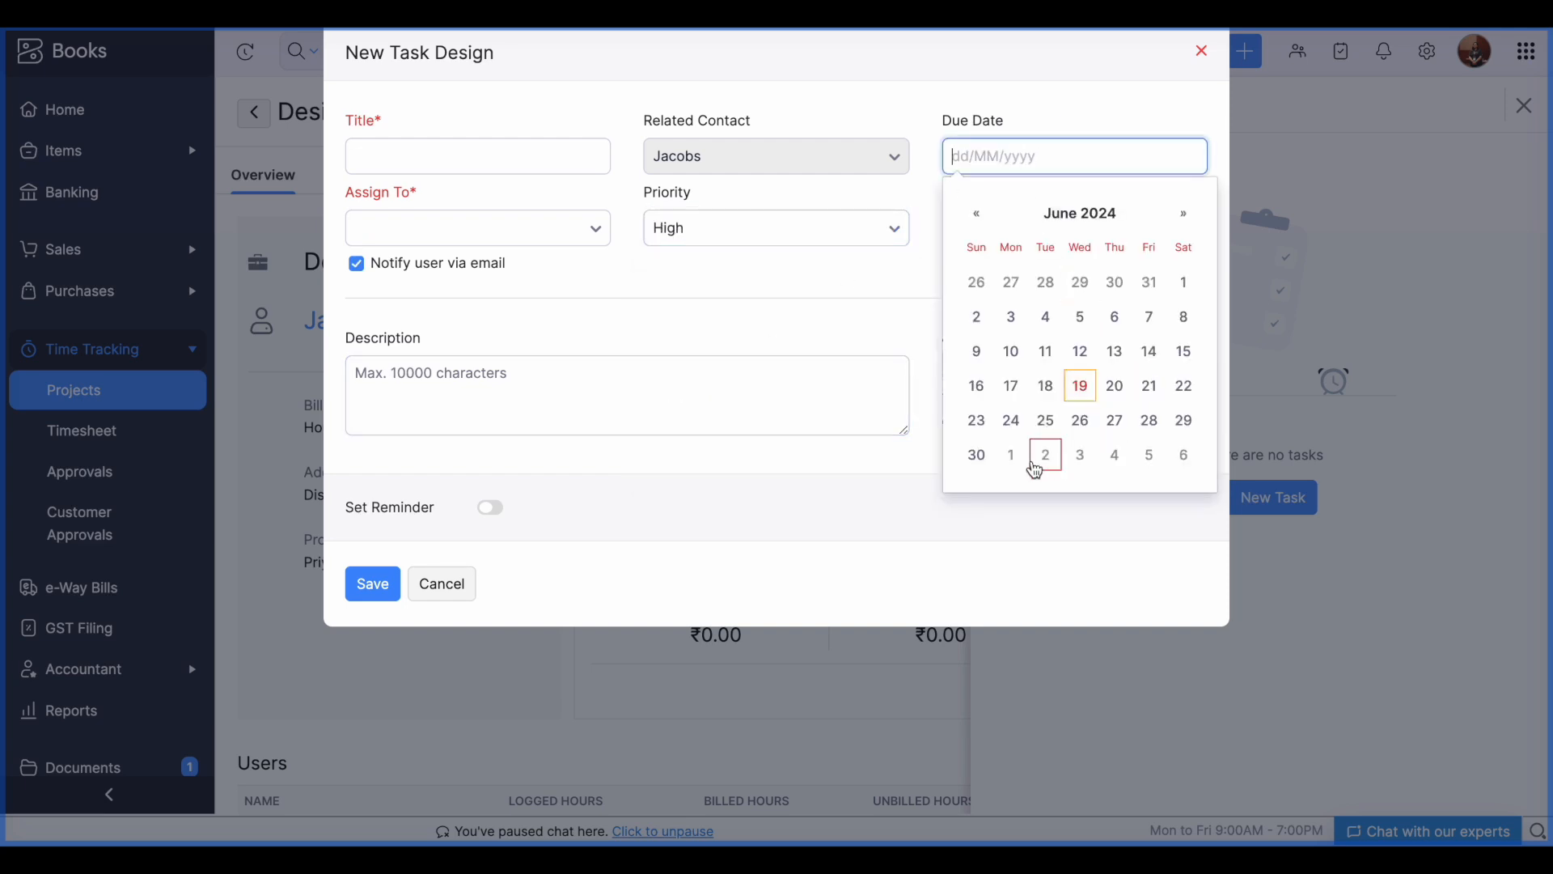
pyautogui.click(978, 456)
# - Title the task "Follow up", assign it to a team member and turn off notifying the user via email
pyautogui.click(554, 155)
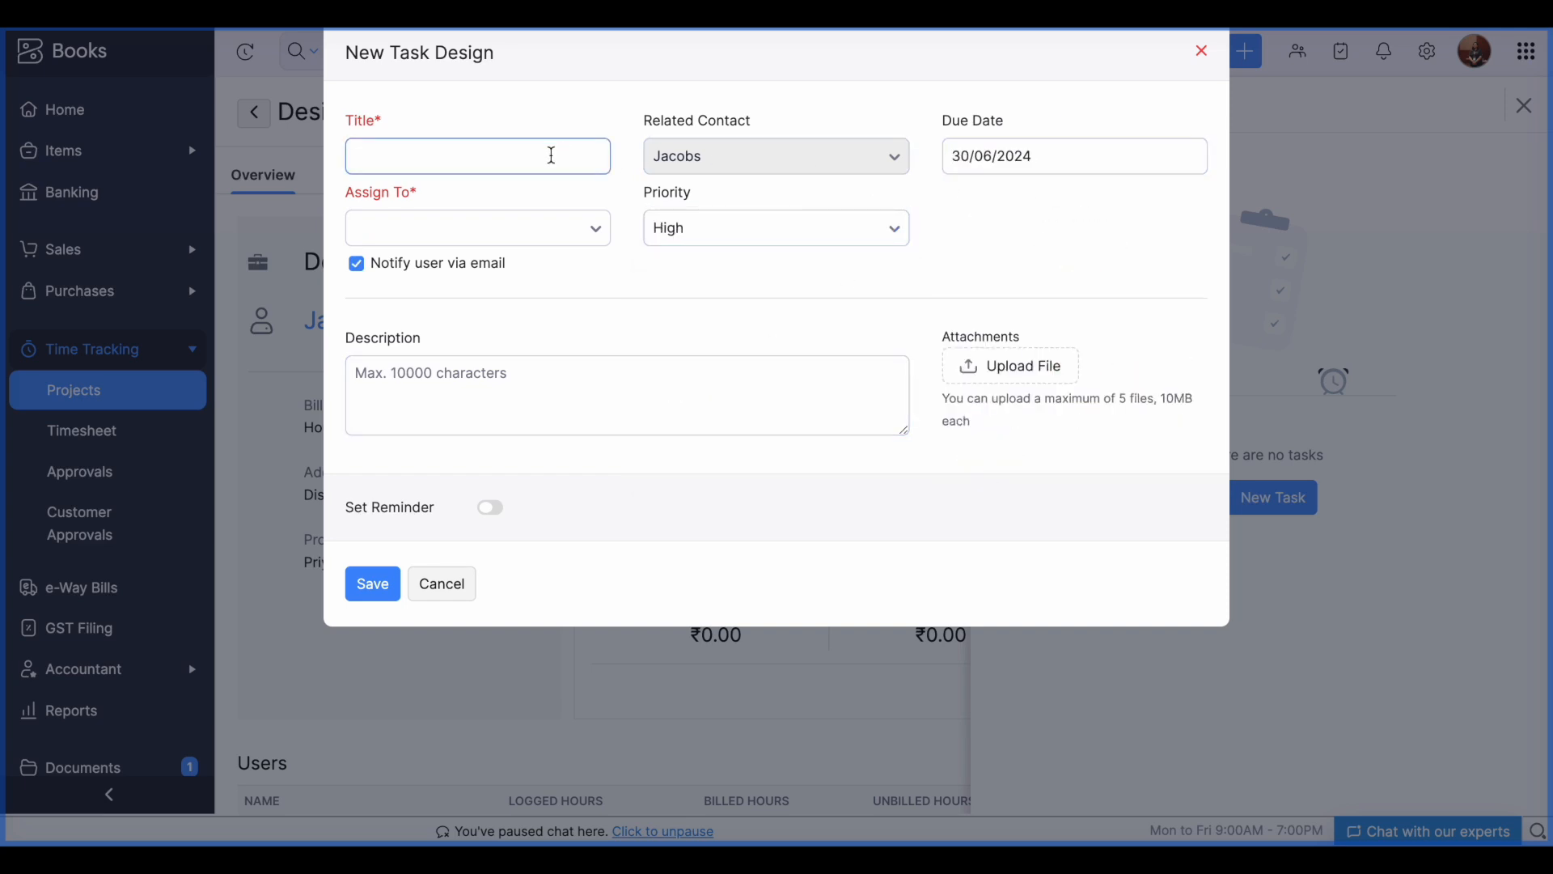
pyautogui.write('Follow')
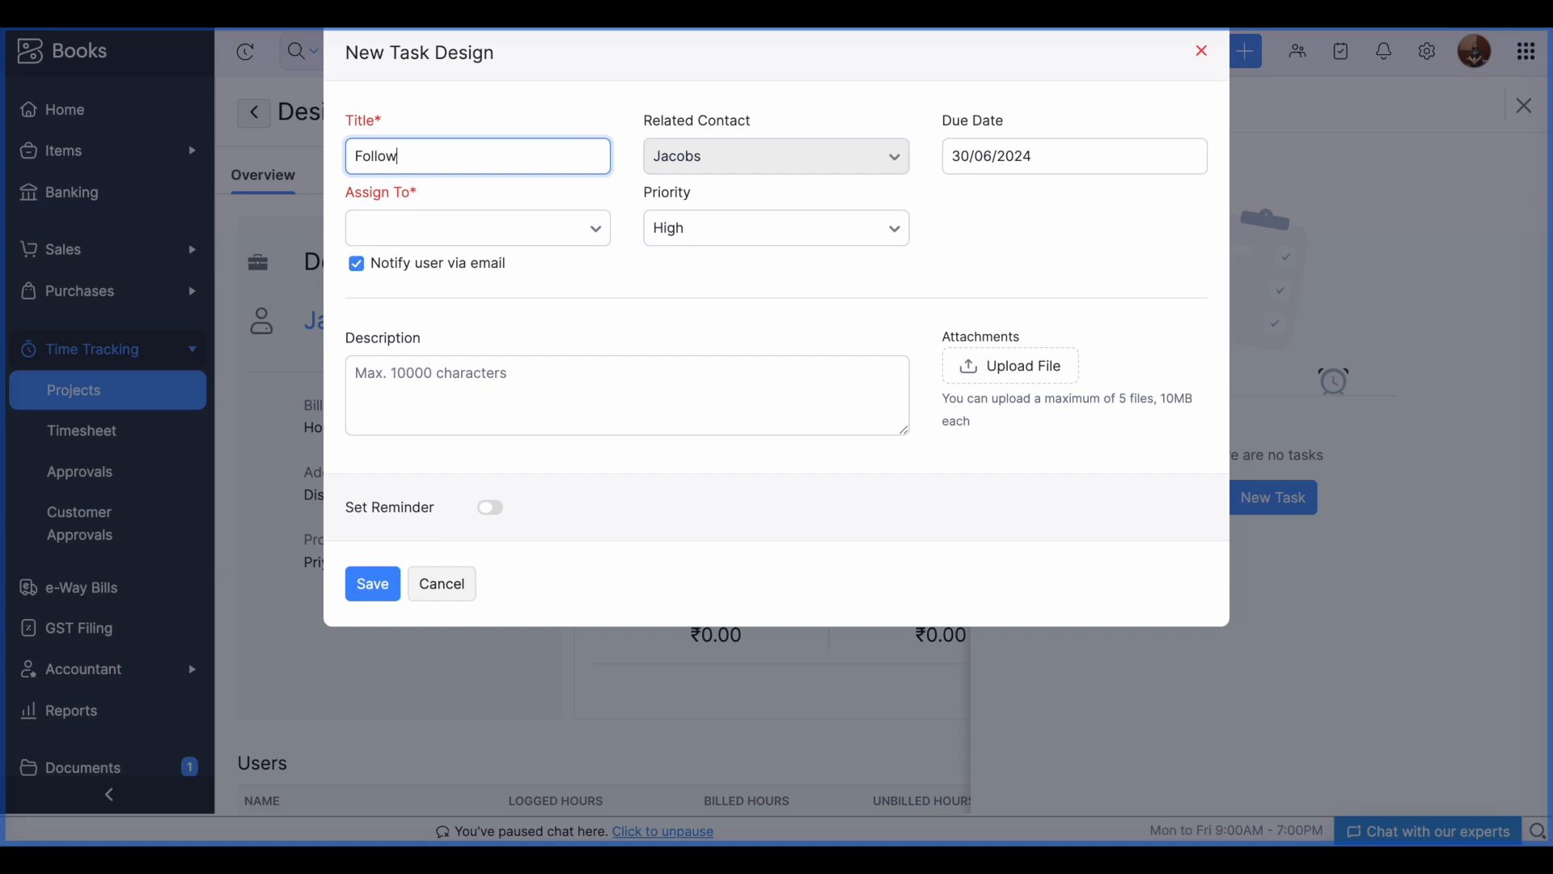
pyautogui.write(' up')
pyautogui.click(537, 229)
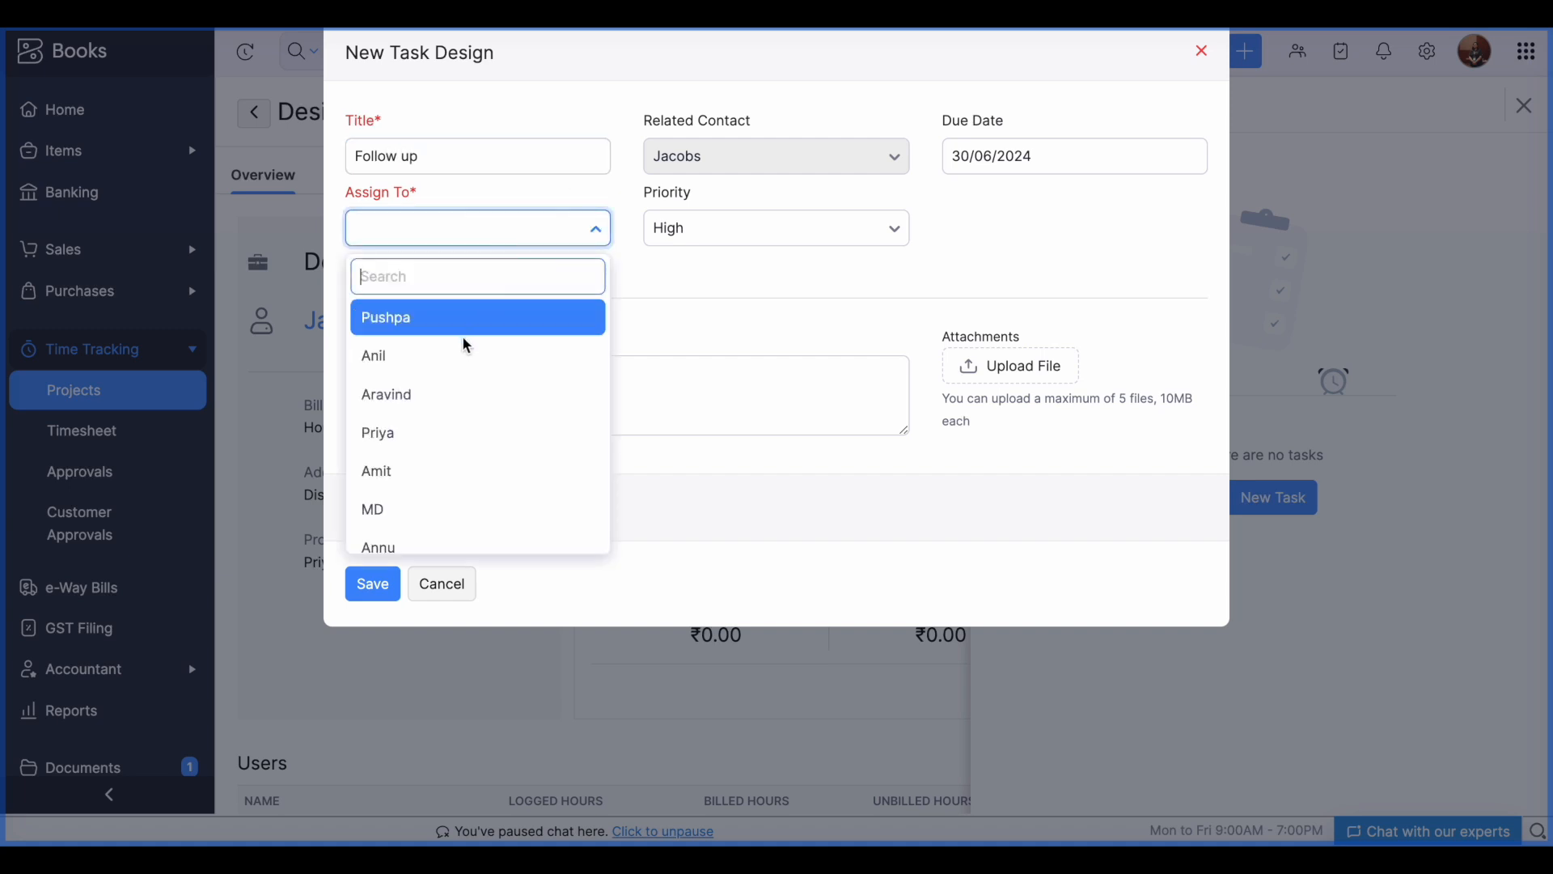
pyautogui.click(450, 356)
pyautogui.click(427, 271)
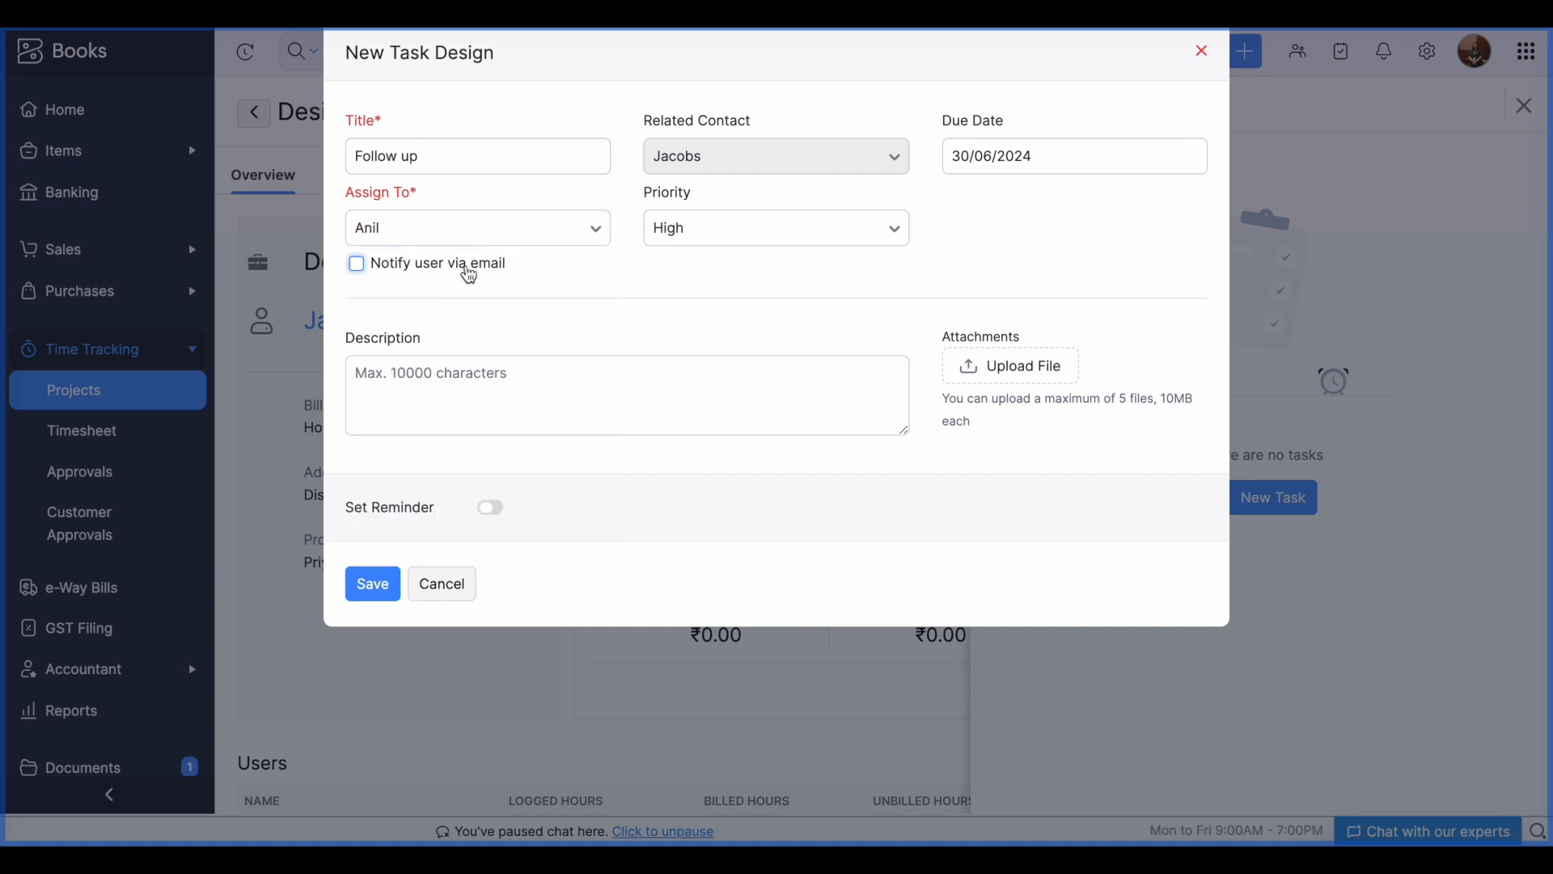
# - Preview the task's reminder options, turn the reminder back off and save the task
pyautogui.click(490, 510)
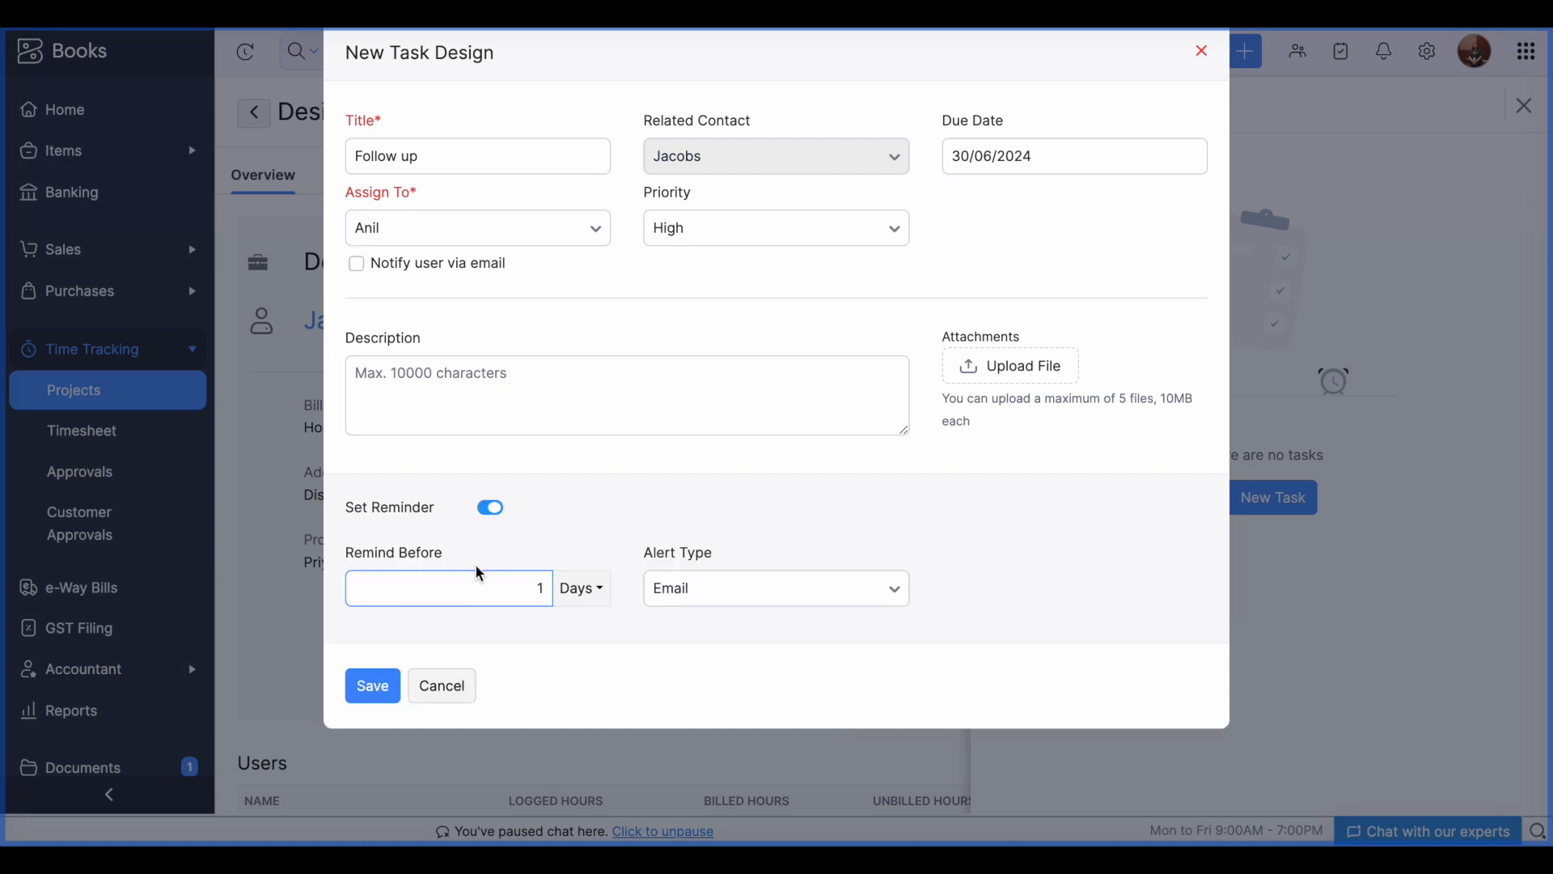
pyautogui.click(489, 510)
pyautogui.click(395, 591)
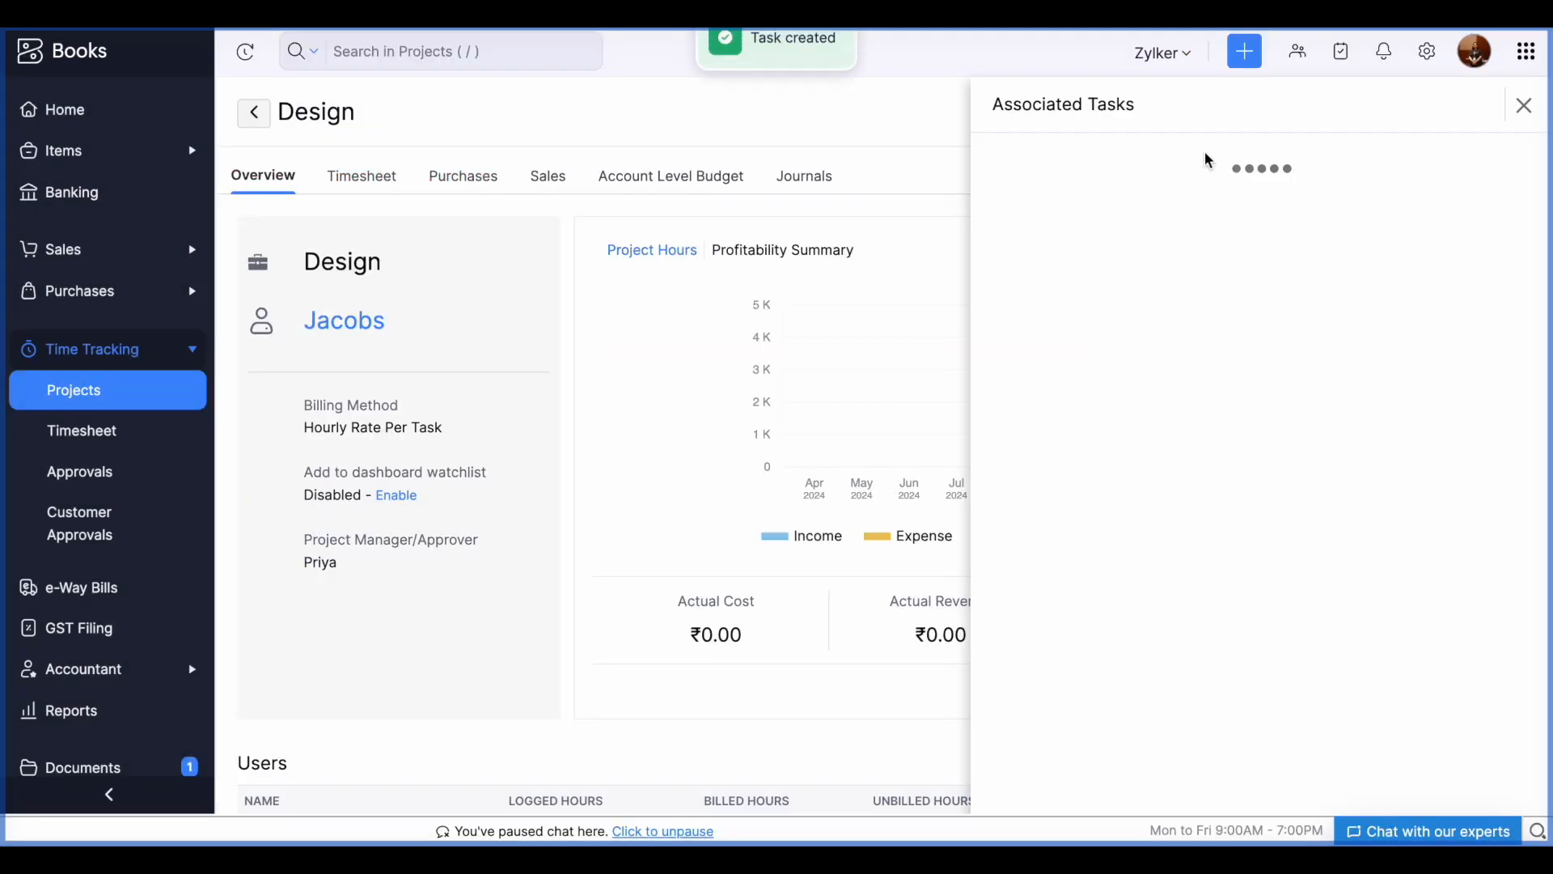
# - Open the Follow up task, view its available statuses and set its completion to 40%
pyautogui.click(1092, 222)
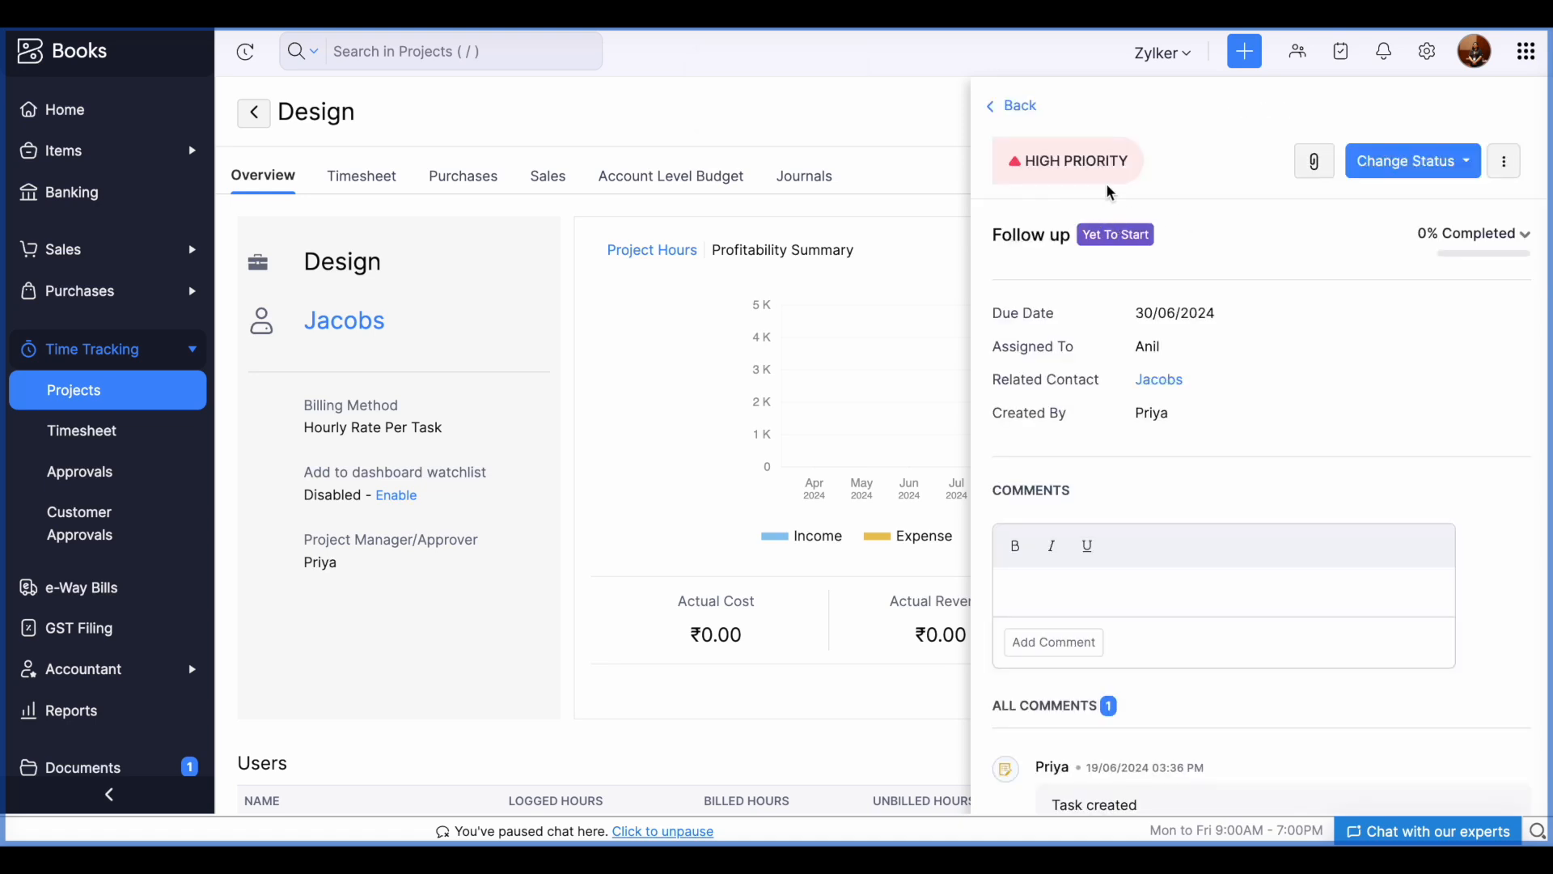
pyautogui.click(1409, 178)
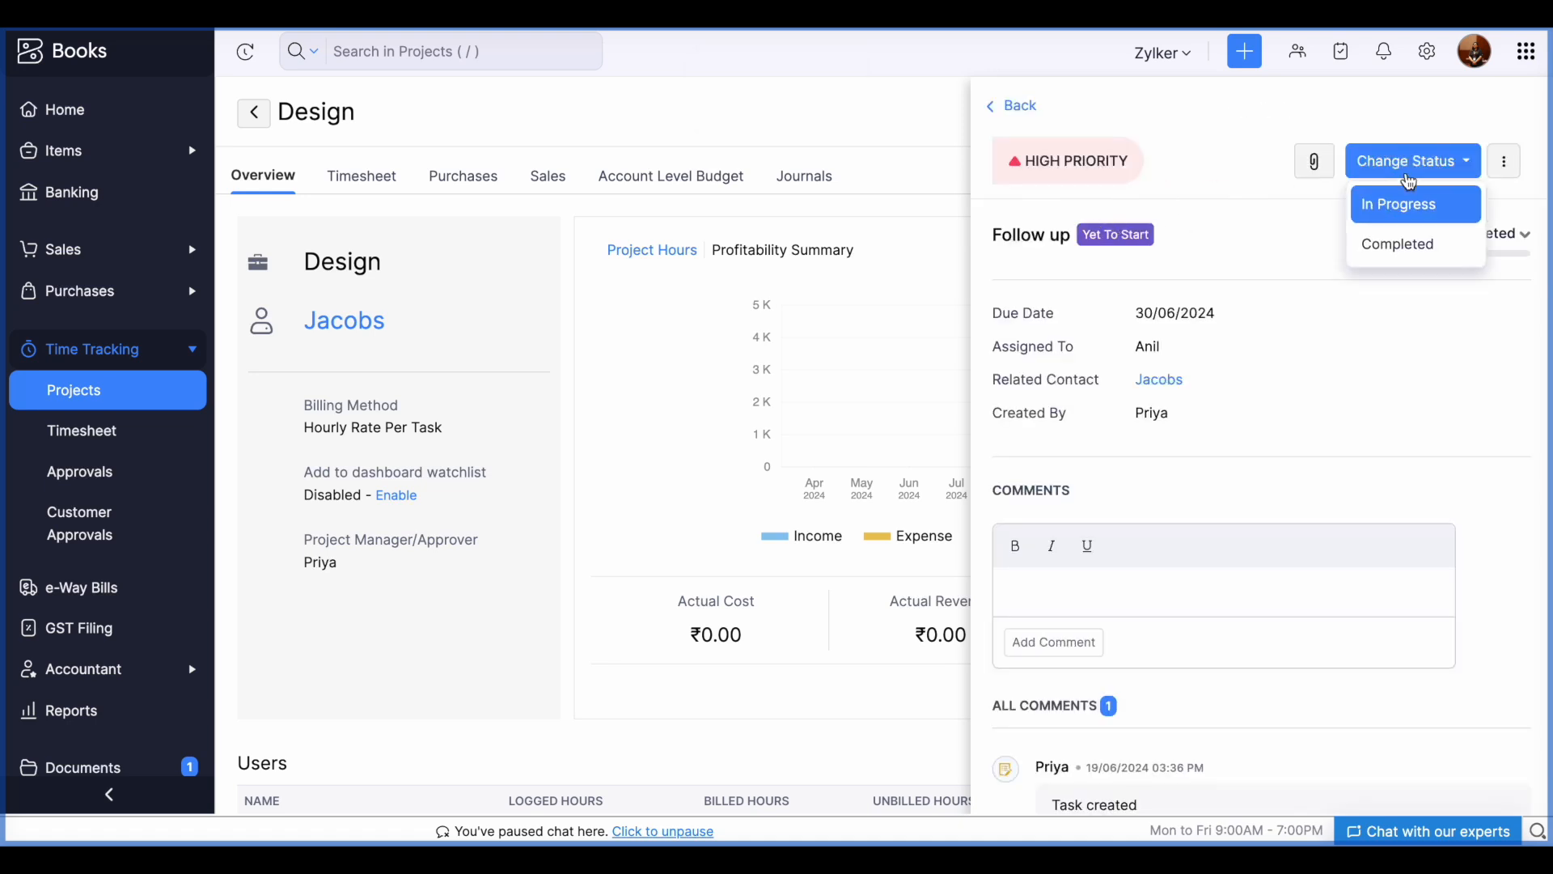
pyautogui.click(1486, 232)
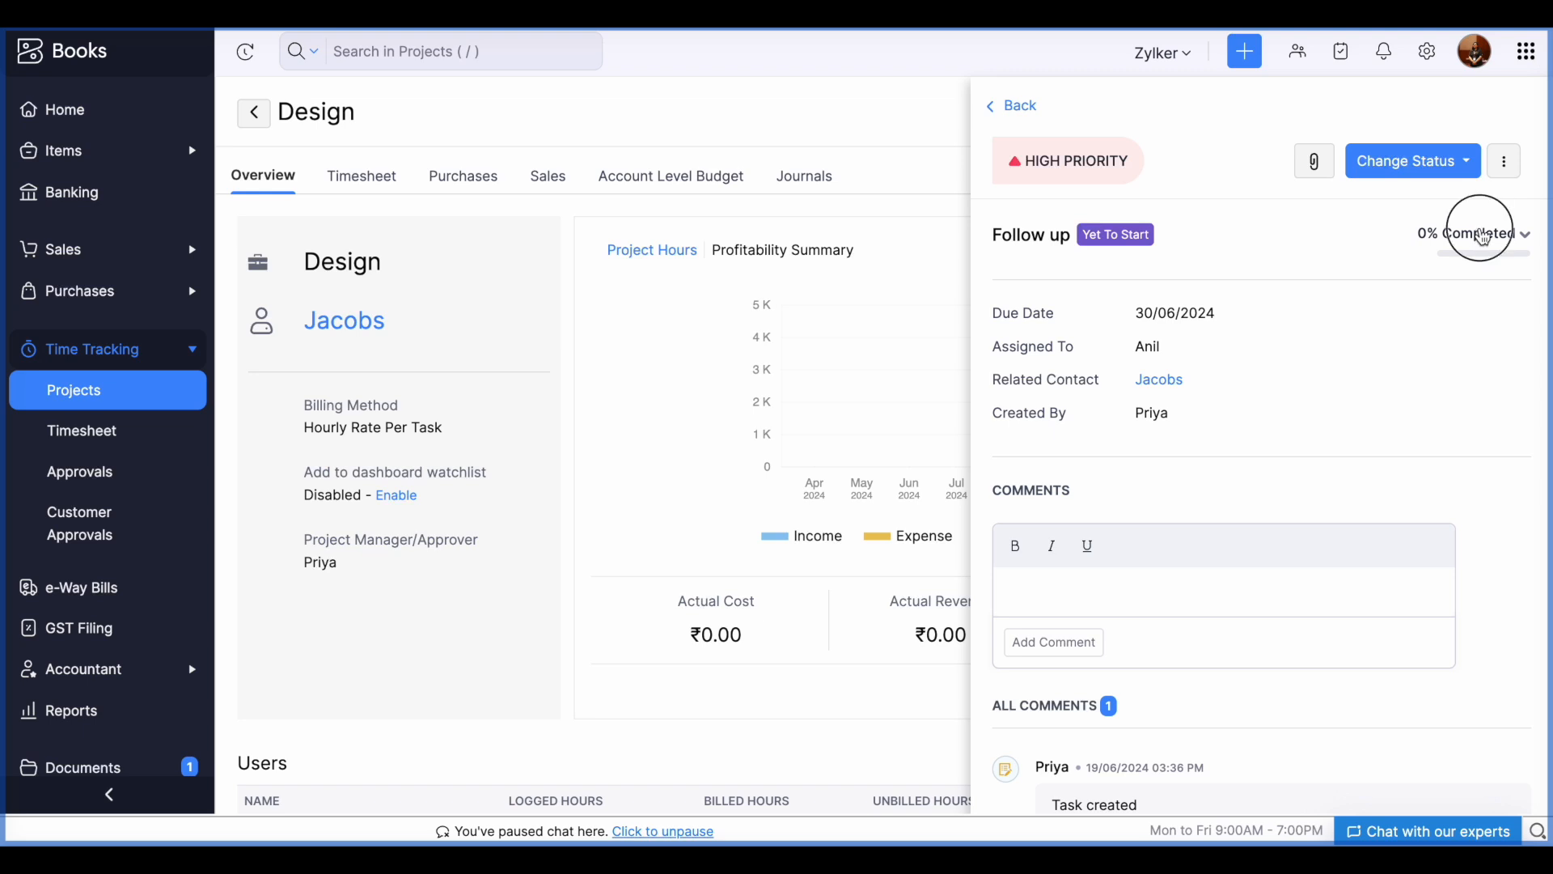
pyautogui.click(1497, 442)
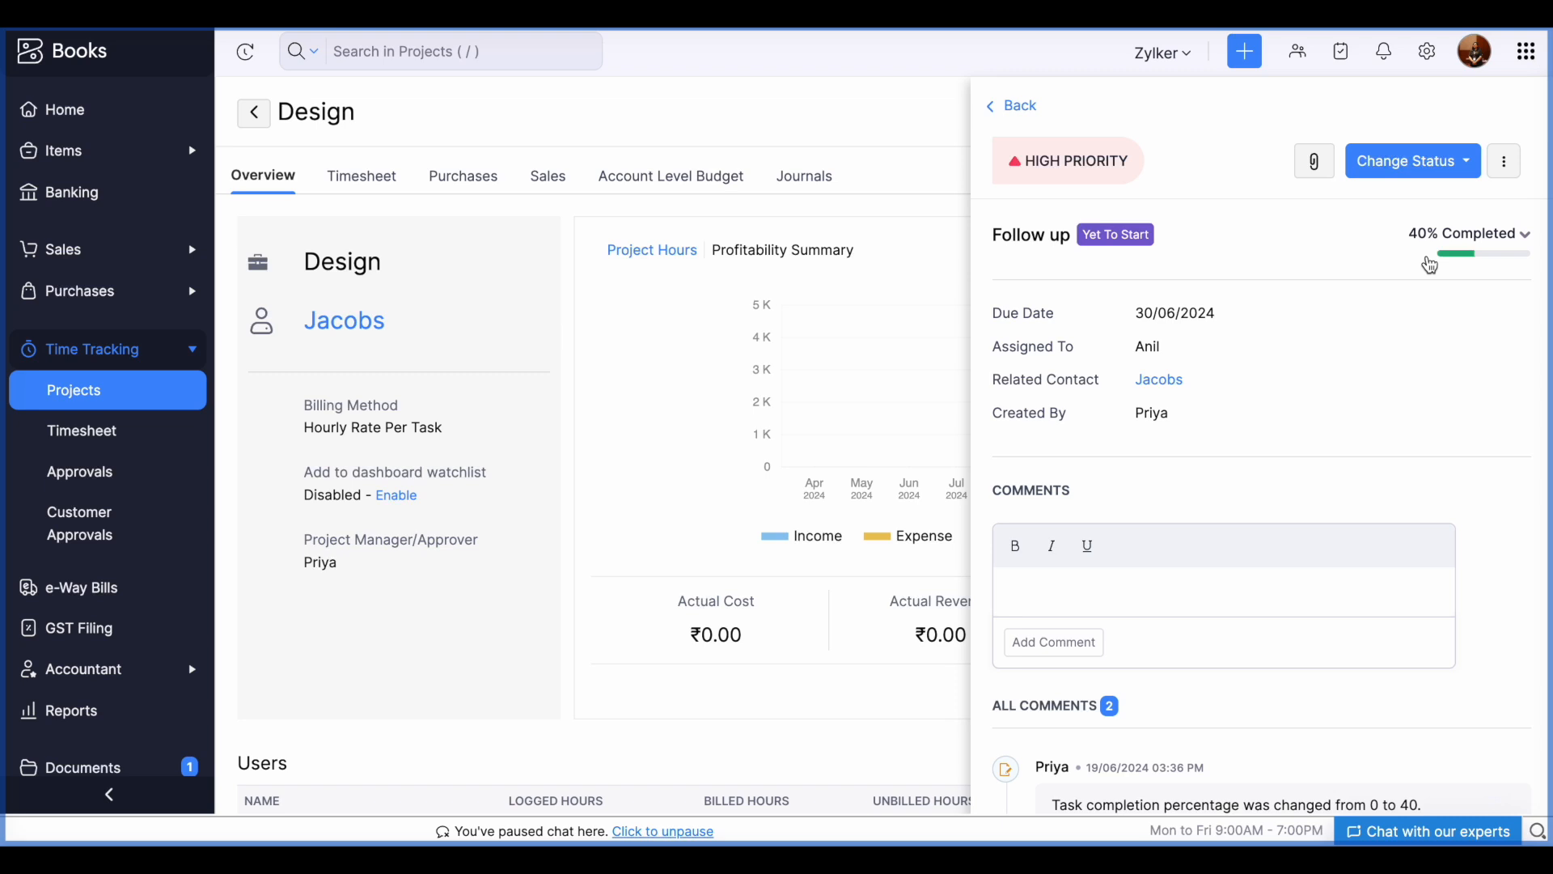
# - Close the Follow up task and the associated tasks list, and check the Design project's chat discussions
pyautogui.click(996, 113)
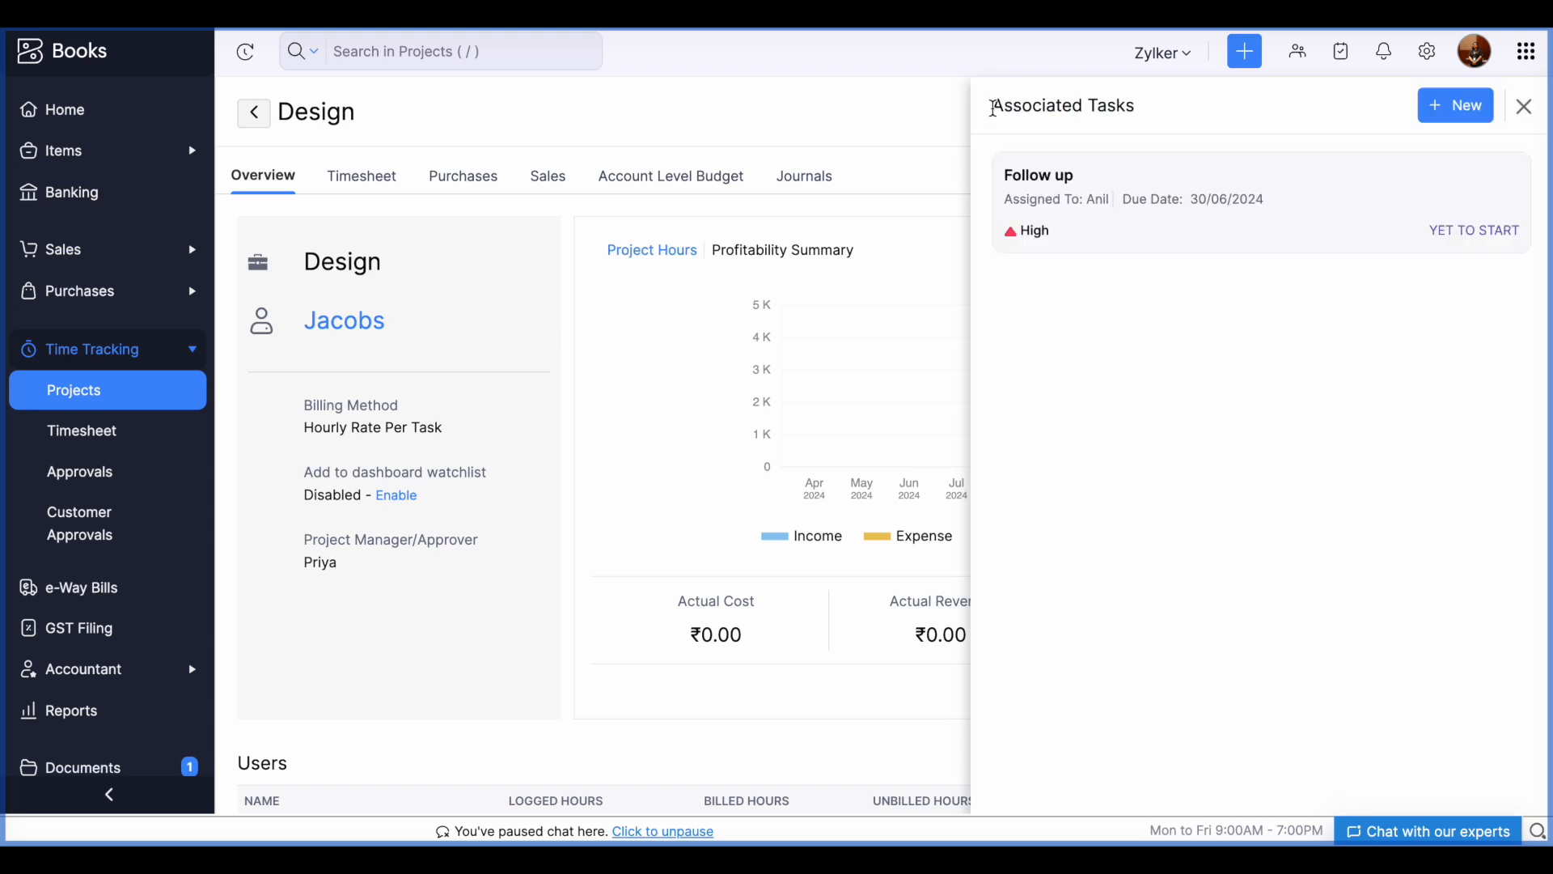
pyautogui.click(1521, 105)
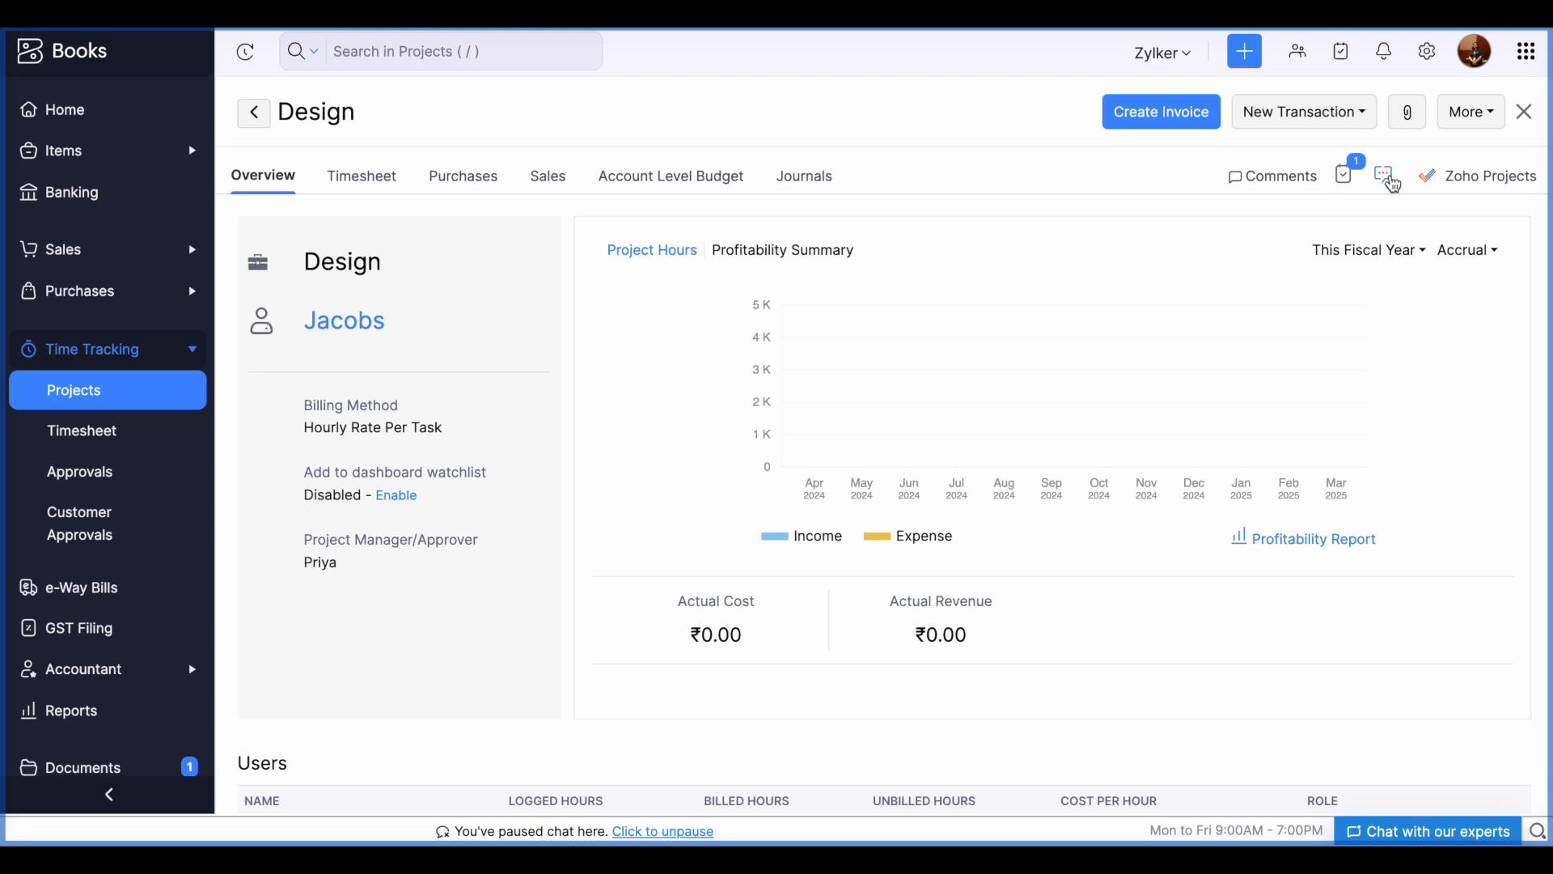
pyautogui.click(1392, 180)
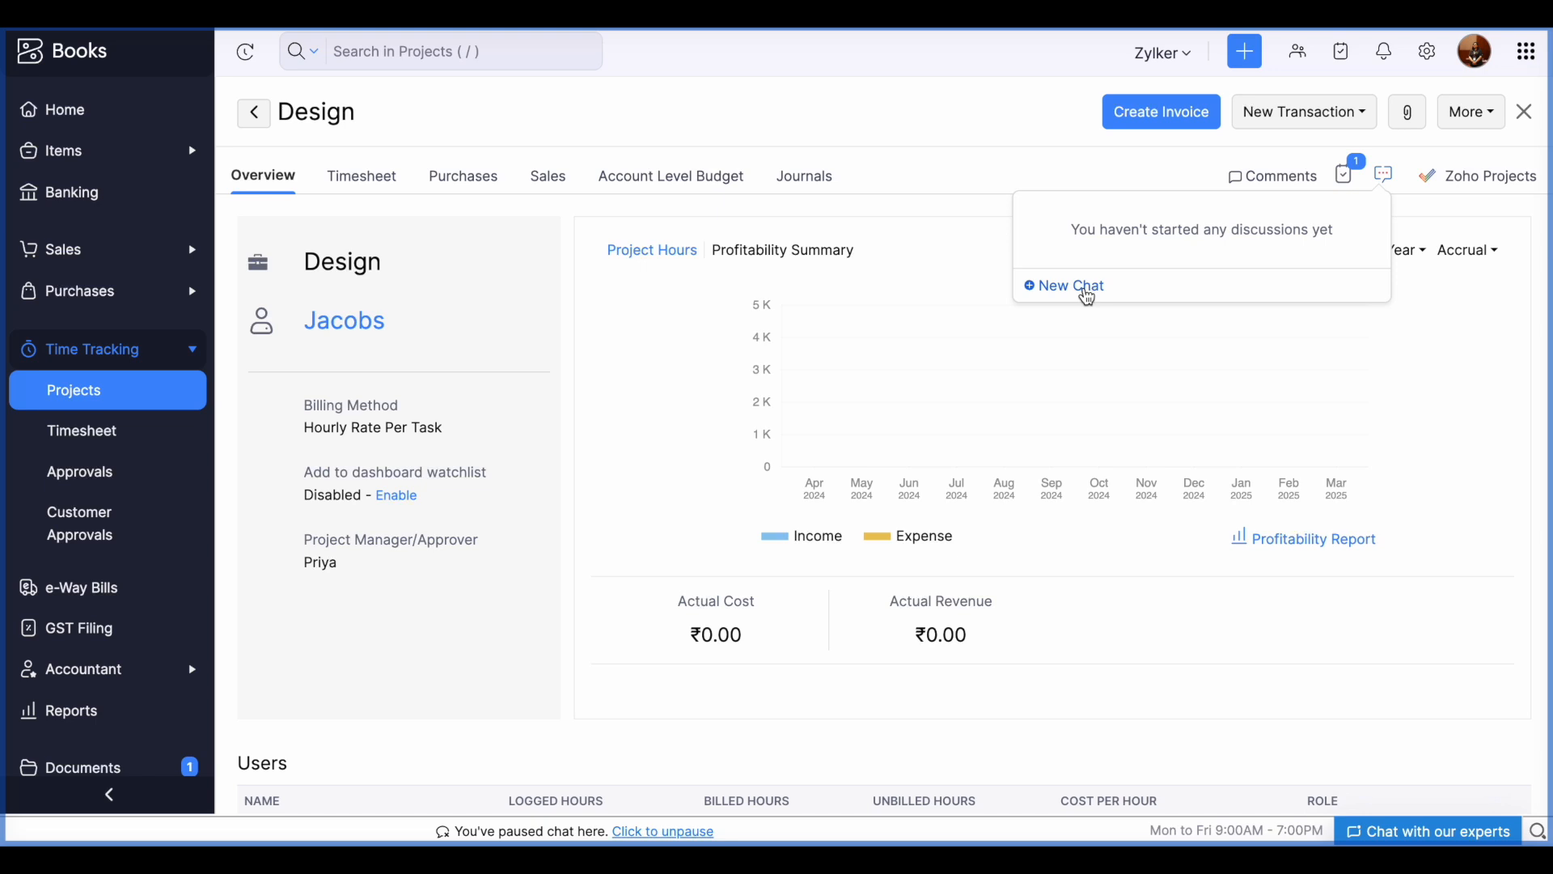
pyautogui.click(970, 359)
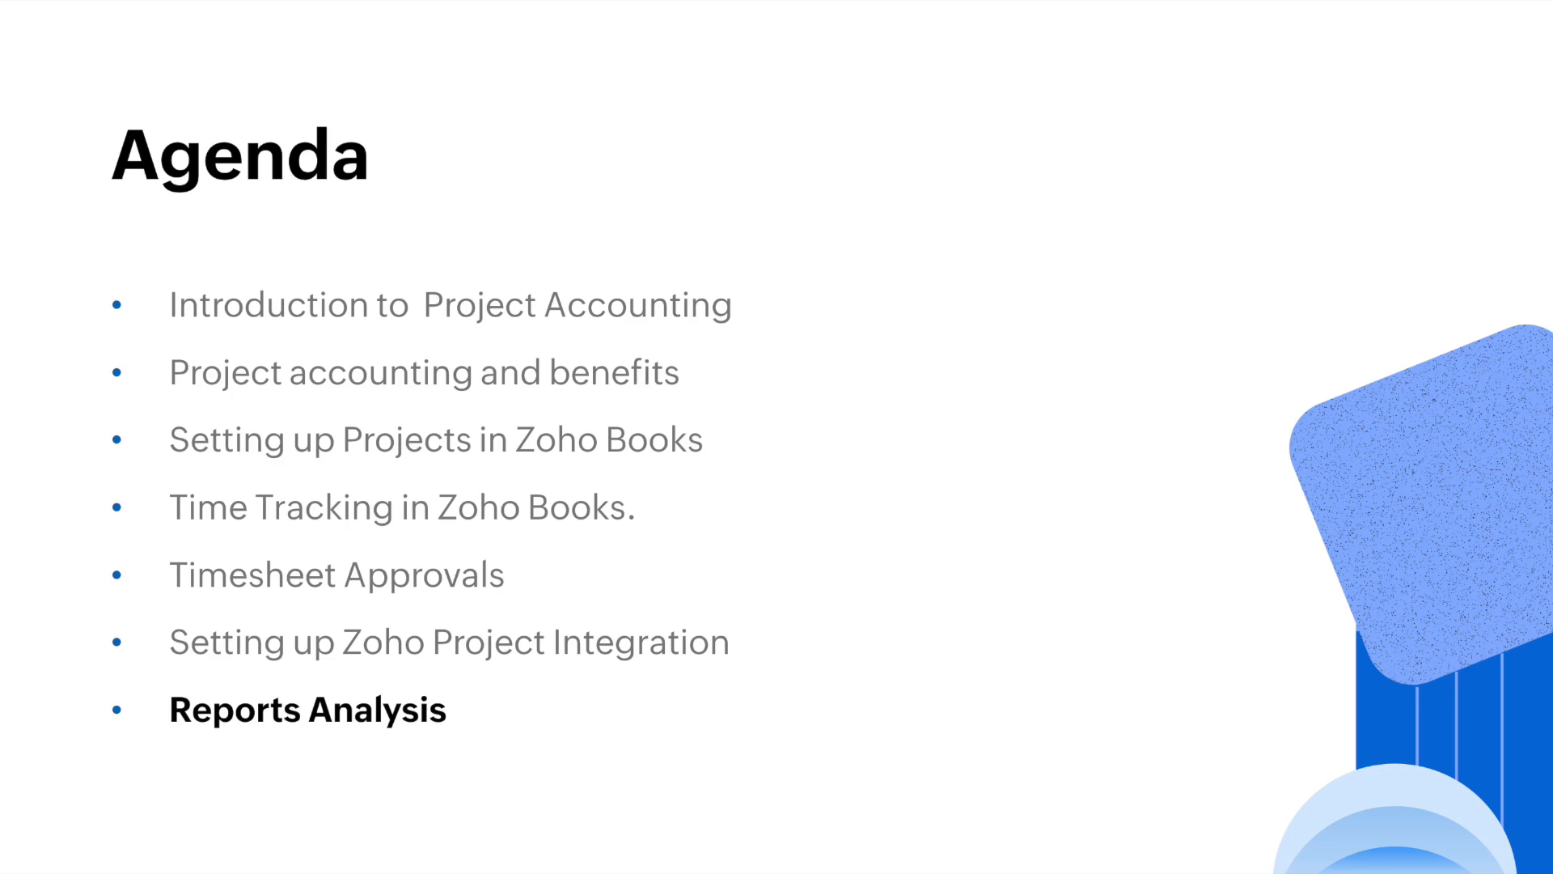
pyautogui.press('Right')
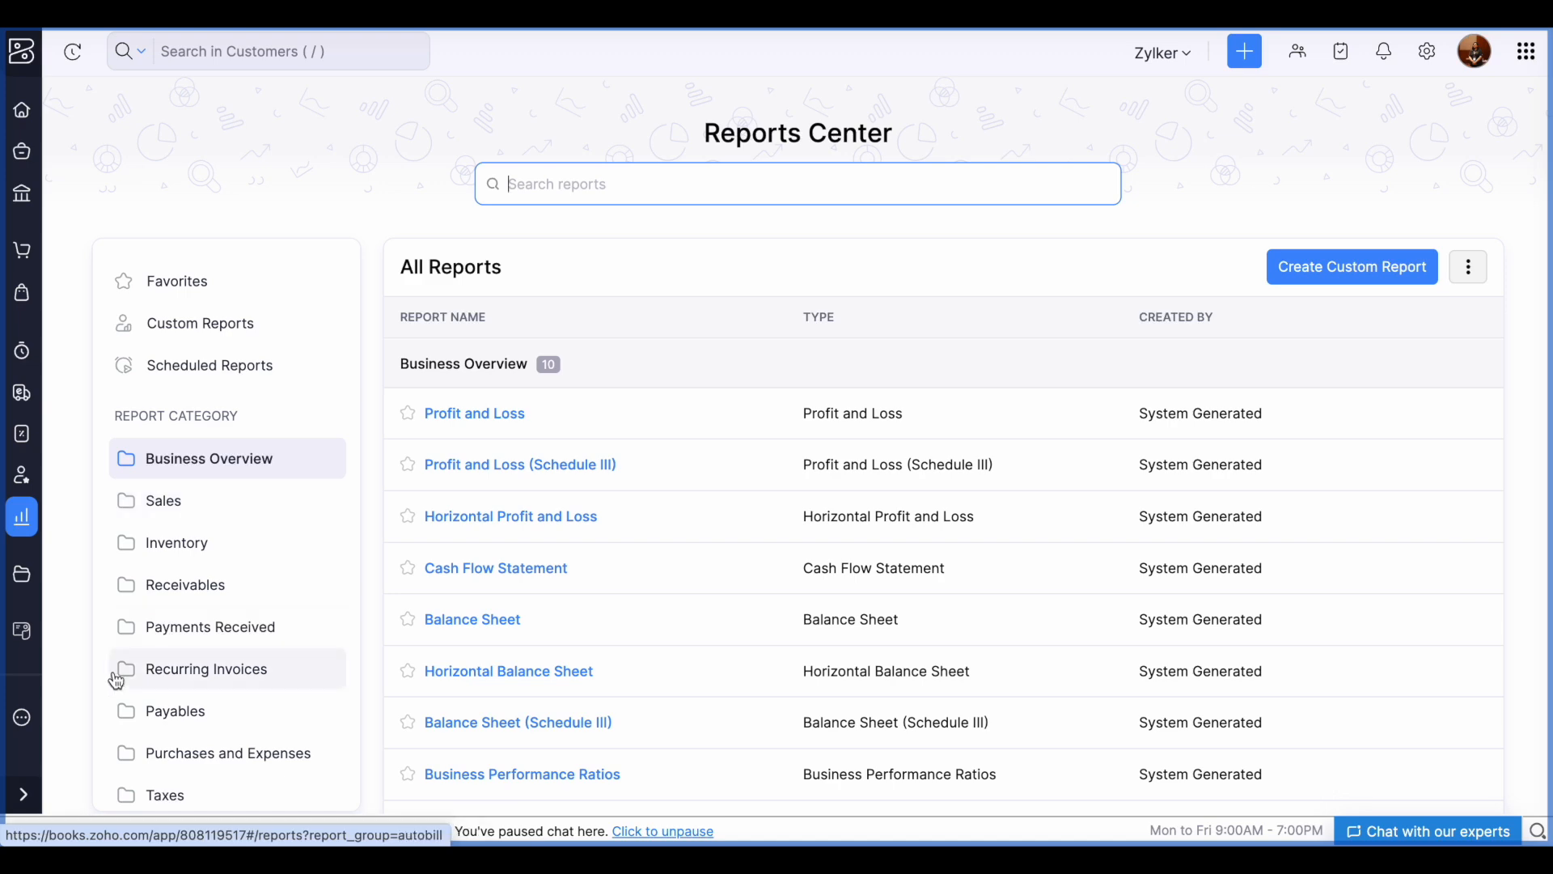
# - Find the Projects and Timesheet category in the Reports Center and view the Timesheet Profitability Summary report
pyautogui.scroll(-5, 114, 680)
pyautogui.scroll(-1, 116, 680)
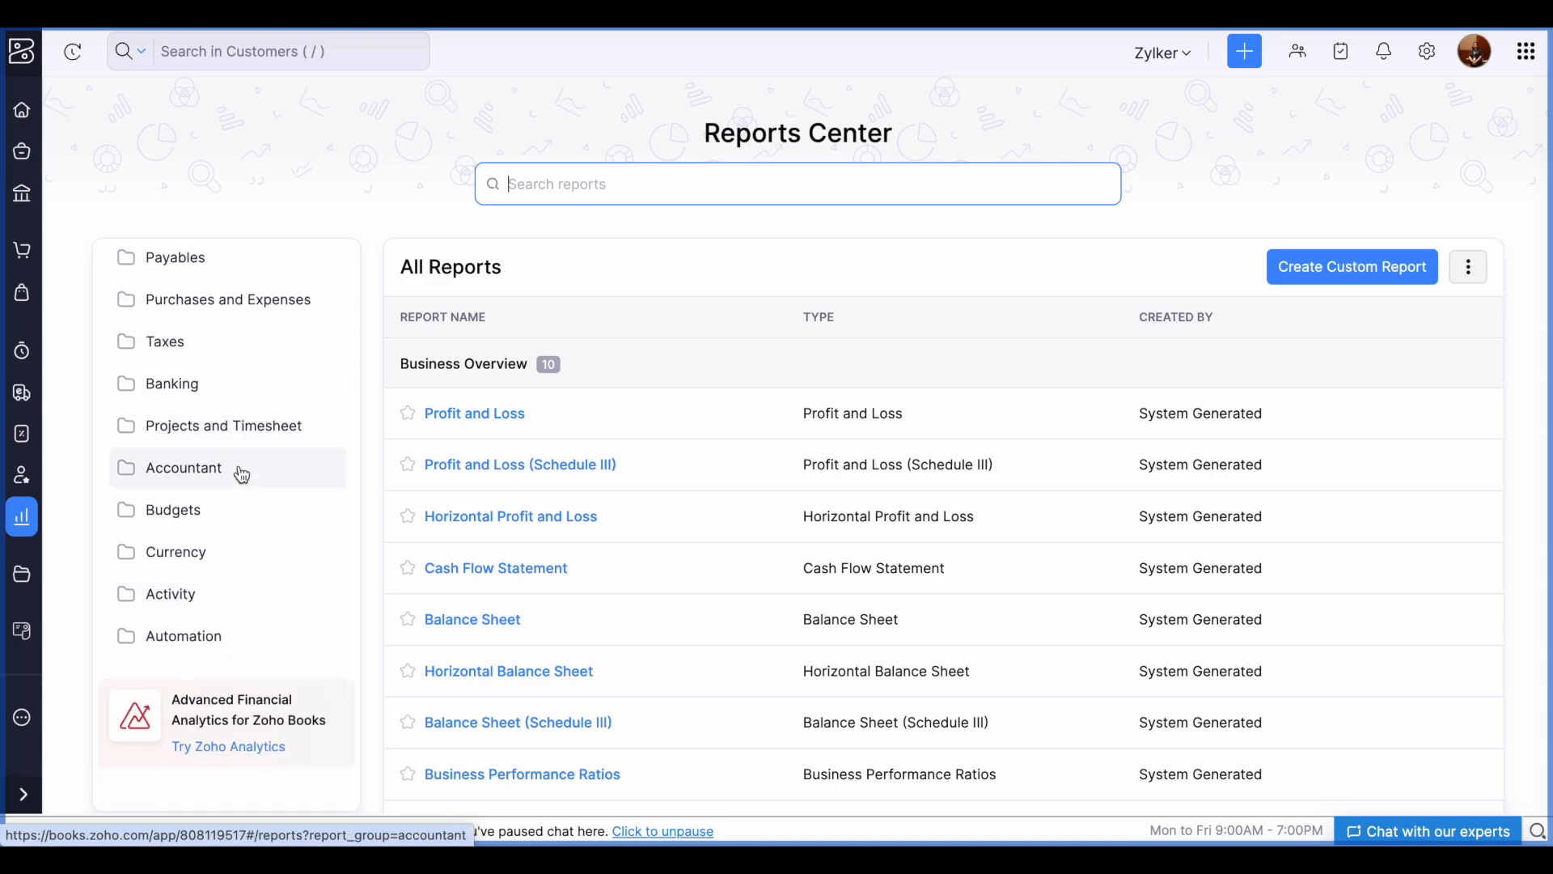
pyautogui.click(258, 426)
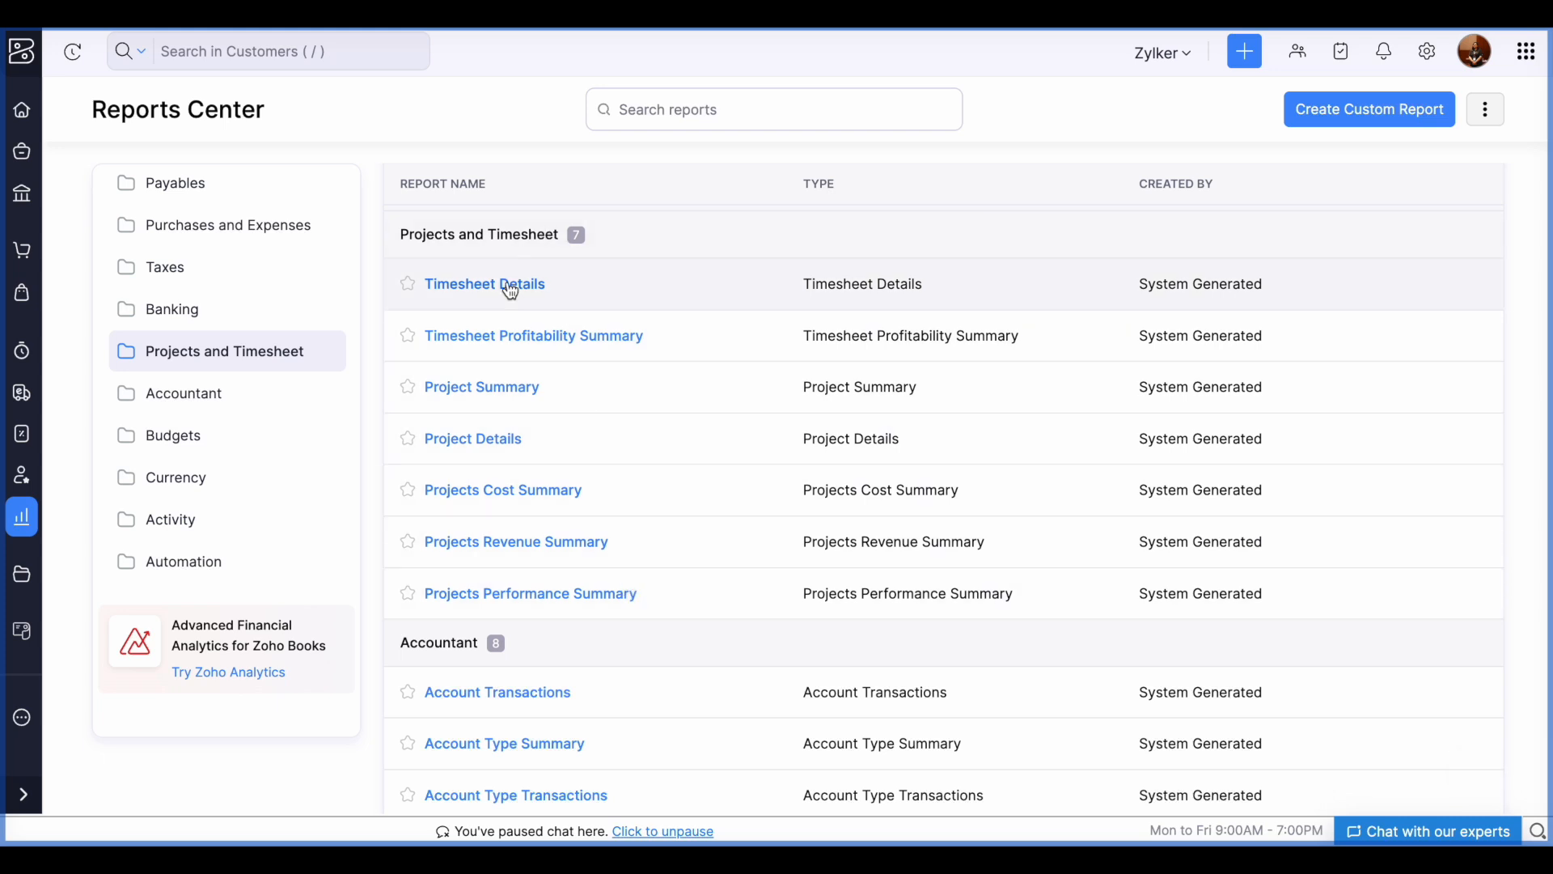
pyautogui.click(538, 336)
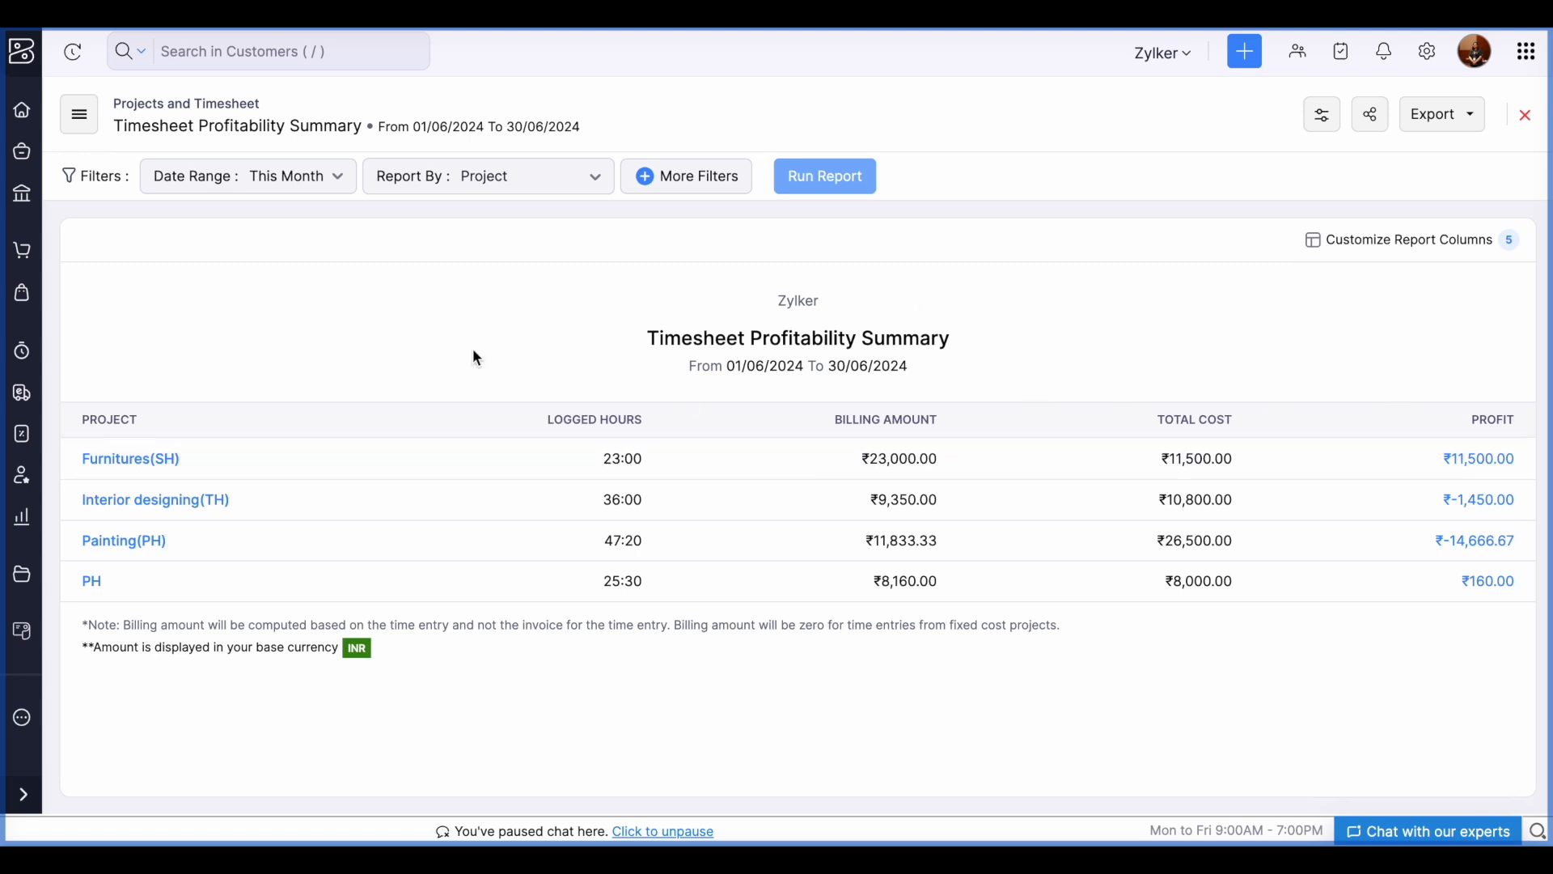
# - Switch to the Project Summary report and review its logged, budget, billable and billed columns
pyautogui.click(81, 115)
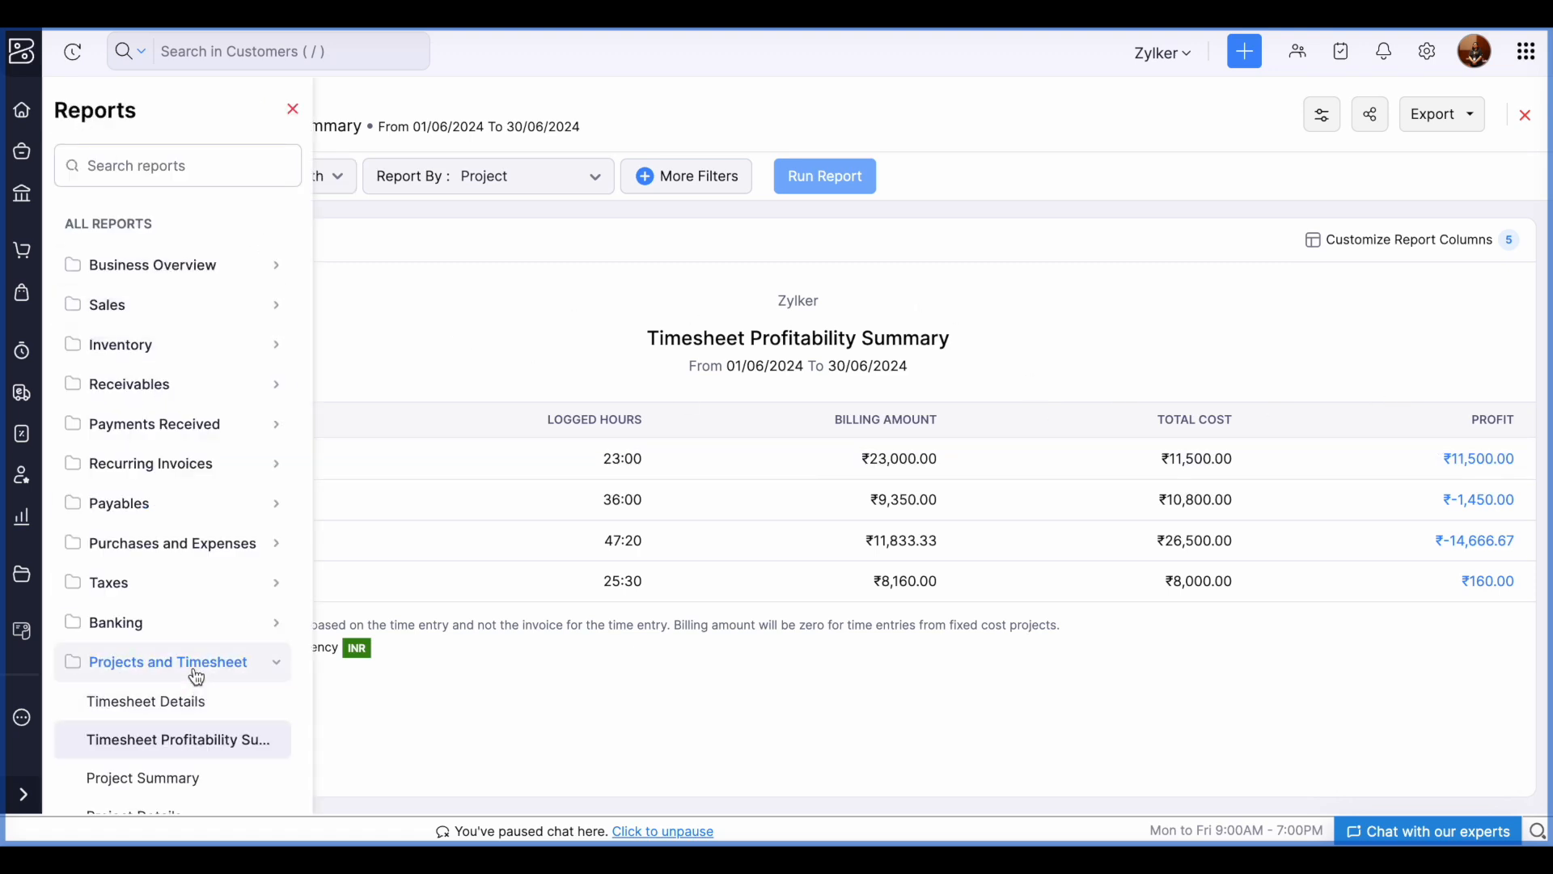
pyautogui.scroll(-3, 197, 631)
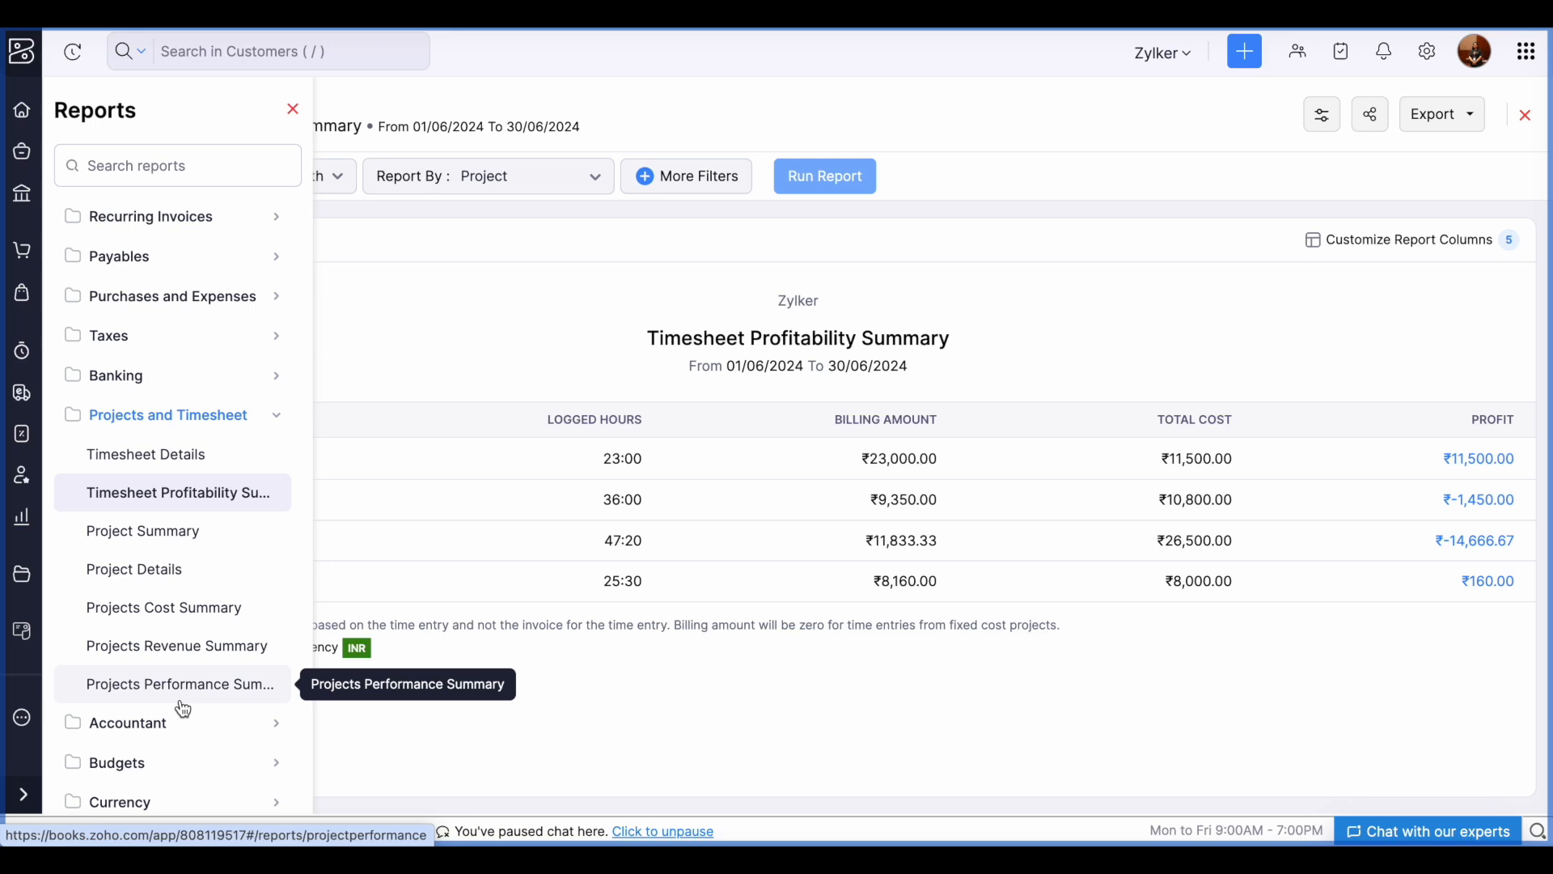
pyautogui.click(198, 531)
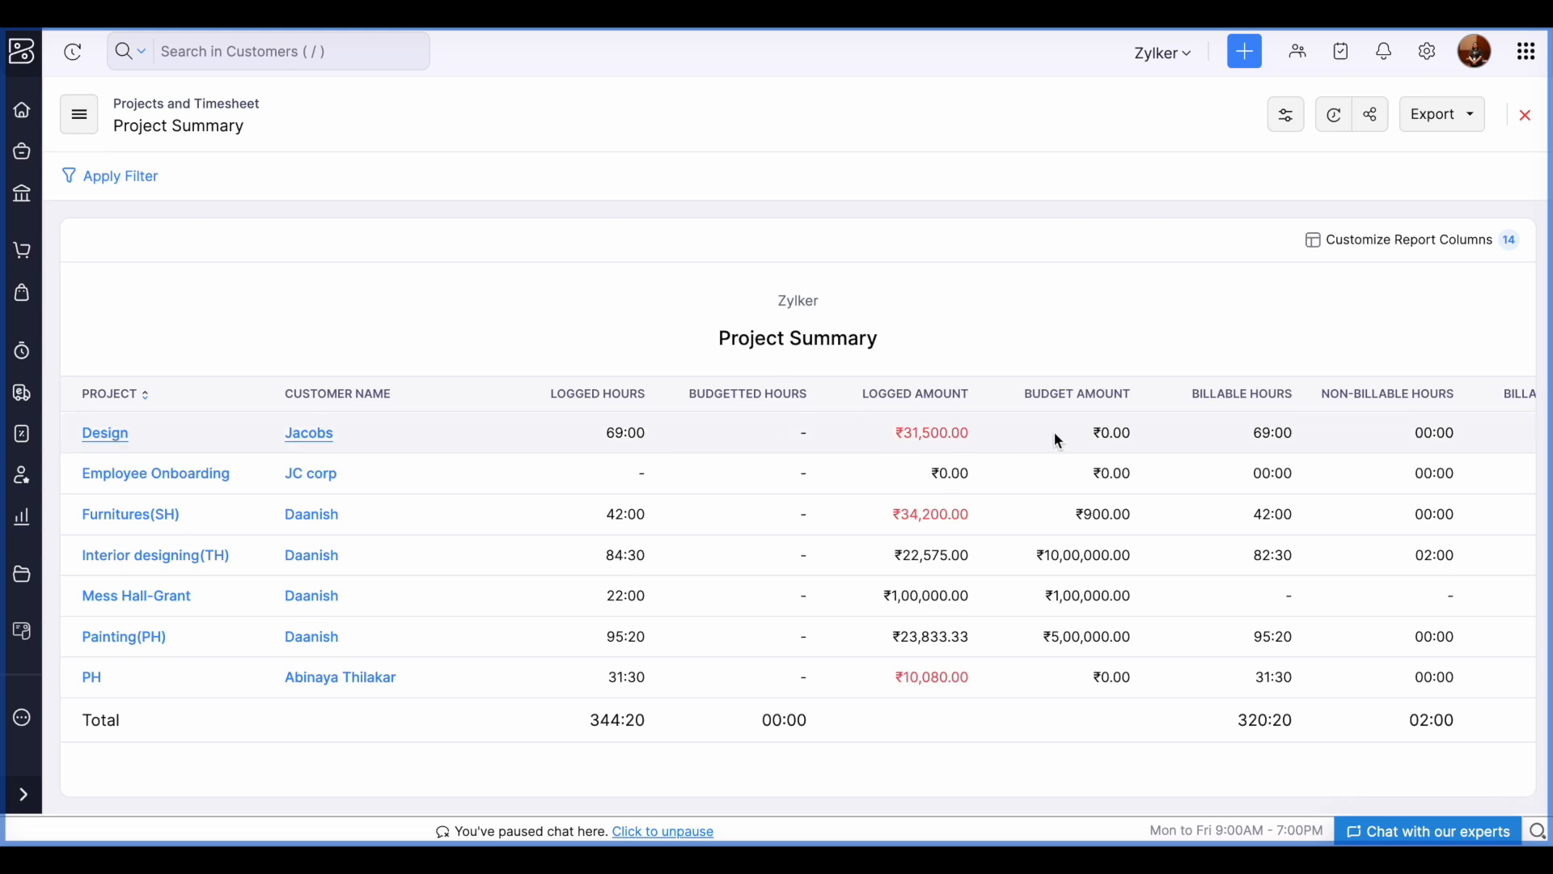
pyautogui.hscroll(3, 1288, 490)
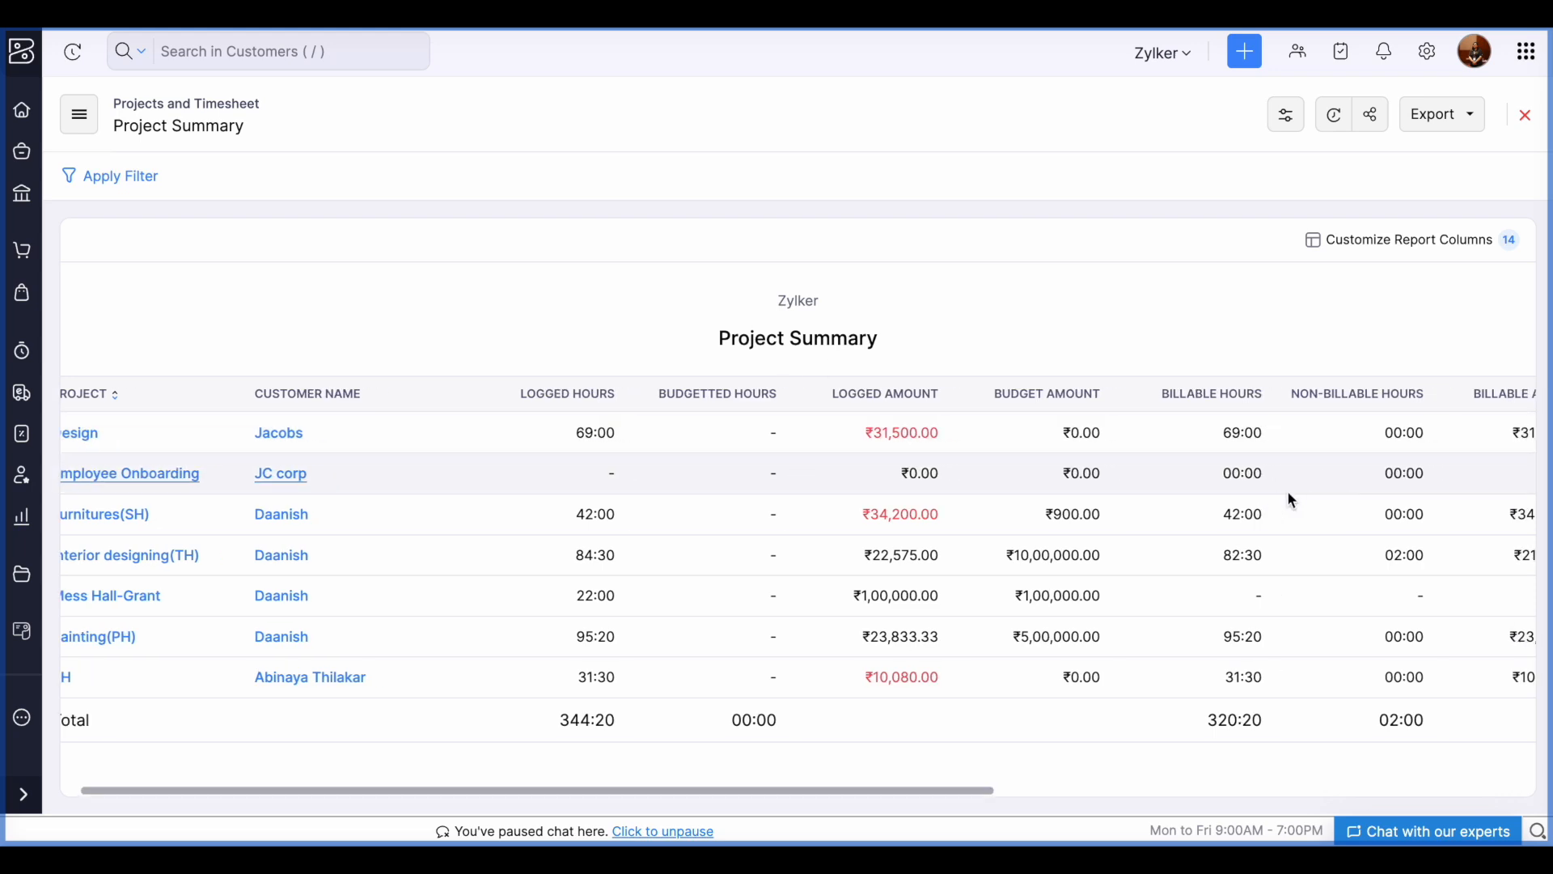
pyautogui.hscroll(4, 1288, 490)
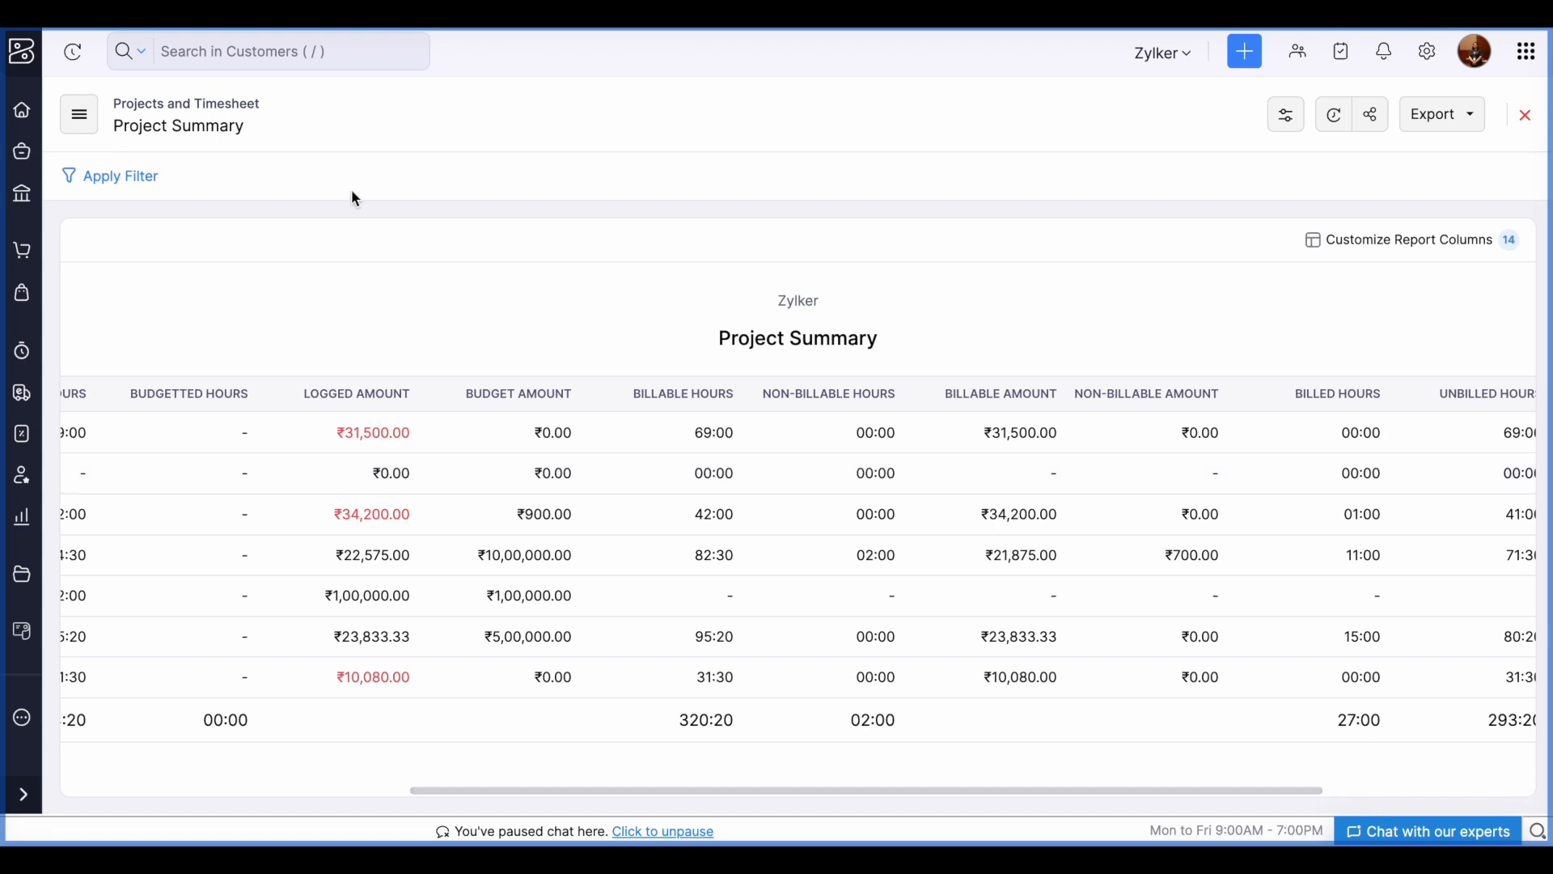
# - Run the Project Details report by task for the customer's Interior designing(TH) project
pyautogui.click(77, 117)
pyautogui.scroll(-3, 153, 652)
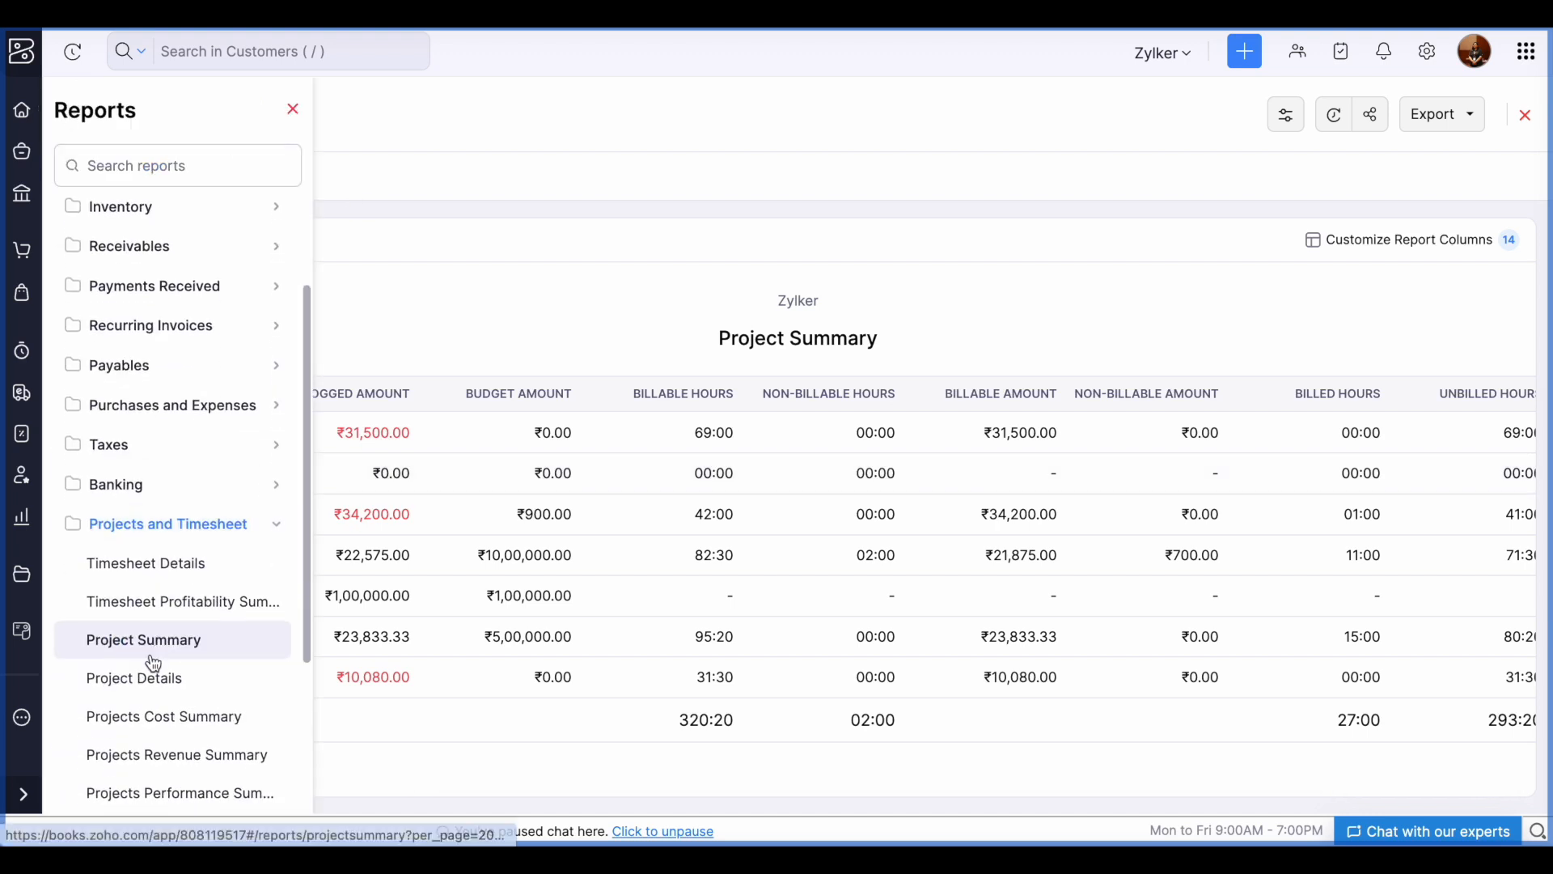
pyautogui.click(148, 679)
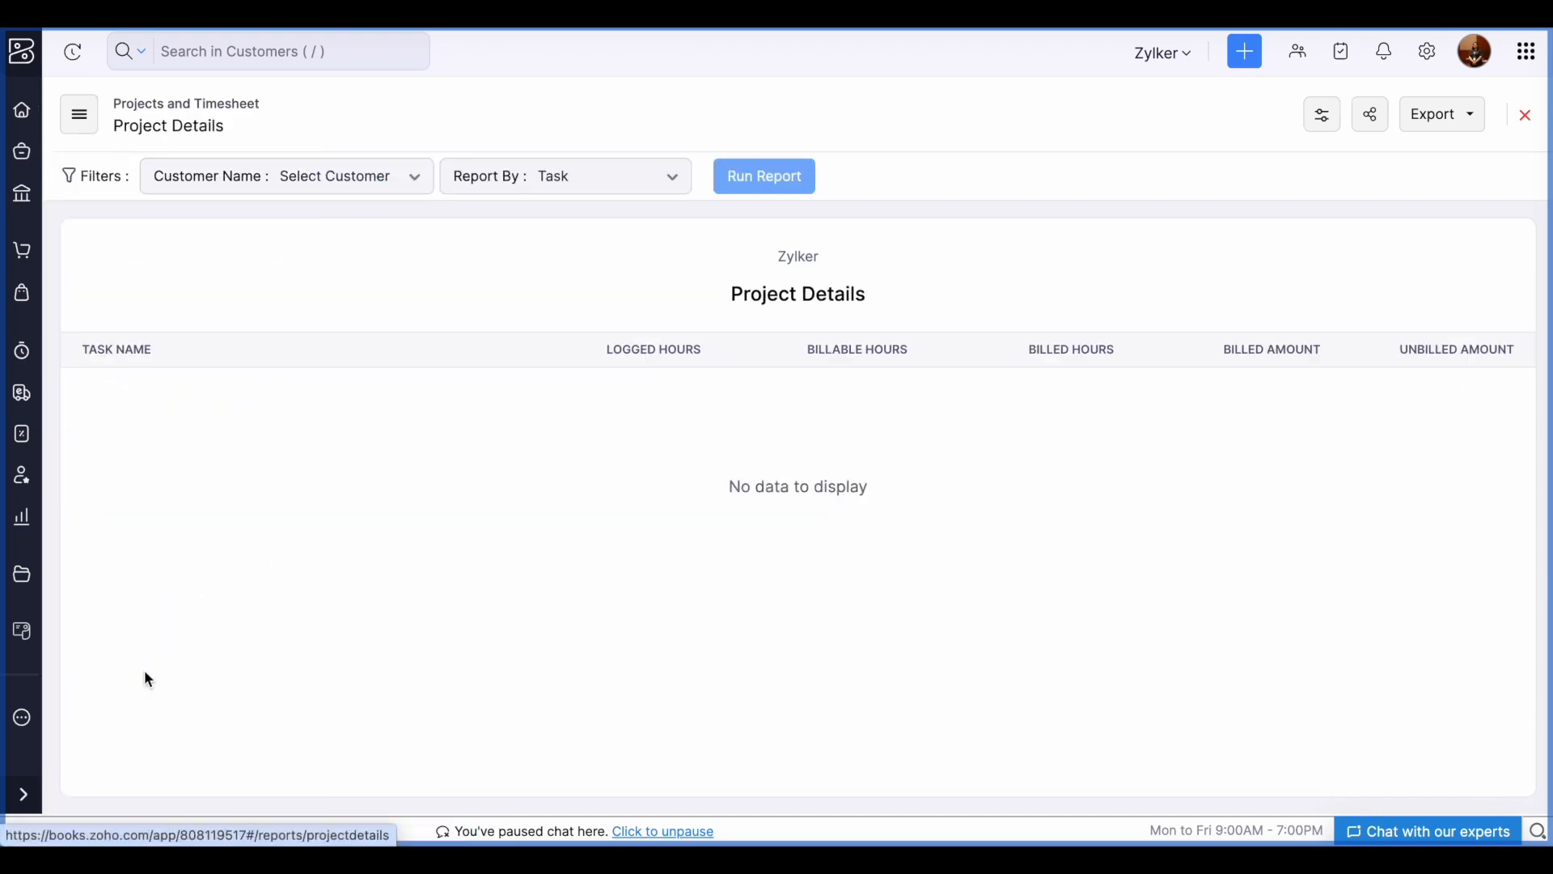
pyautogui.click(378, 180)
pyautogui.click(354, 299)
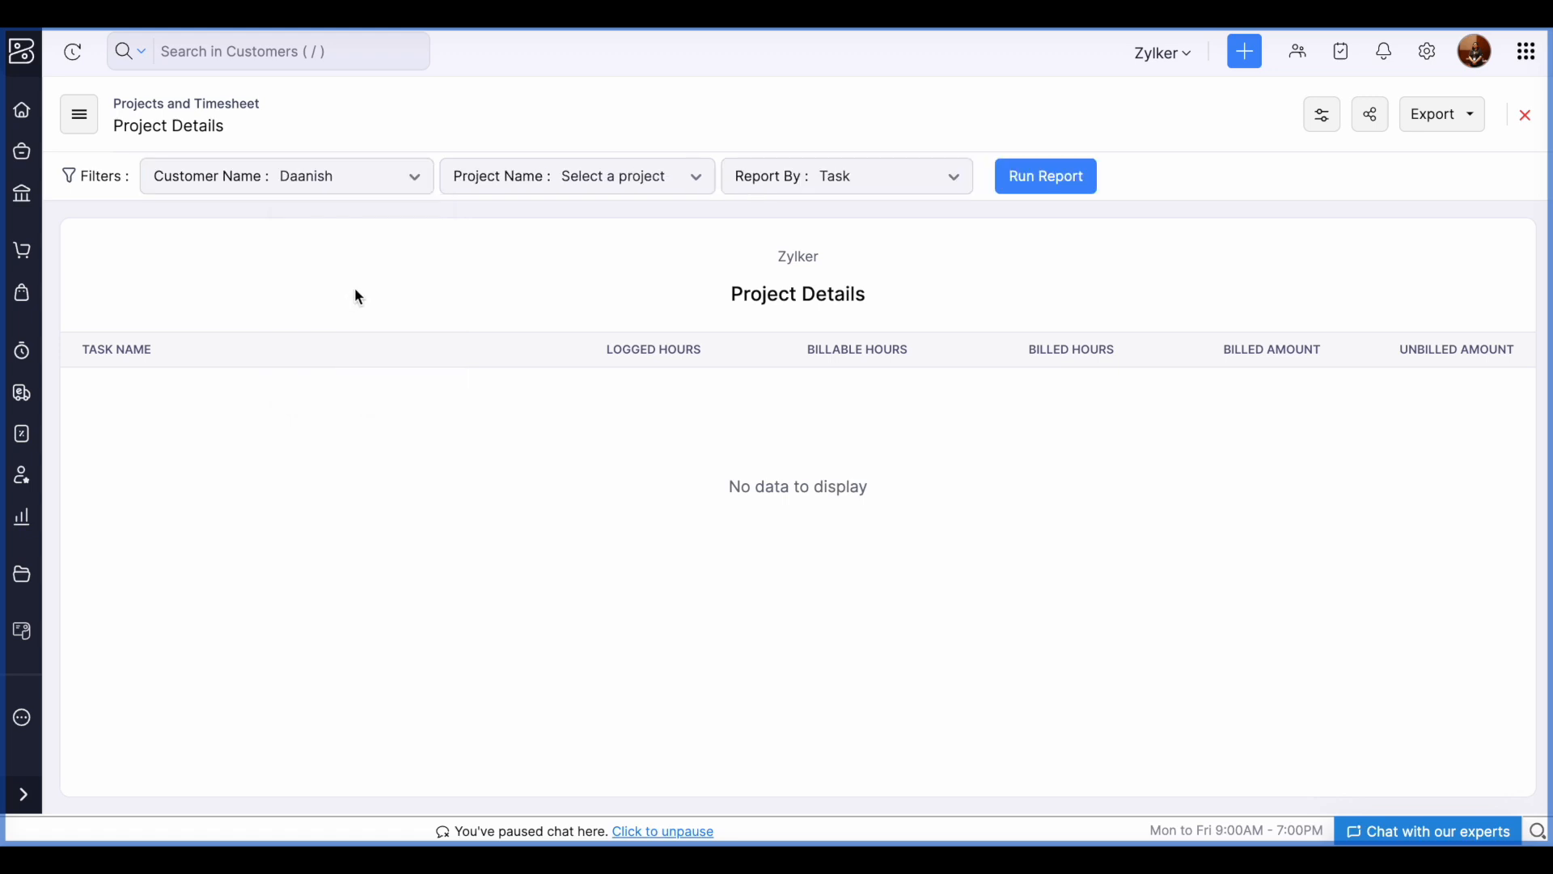
pyautogui.click(593, 185)
pyautogui.click(621, 299)
pyautogui.click(1047, 178)
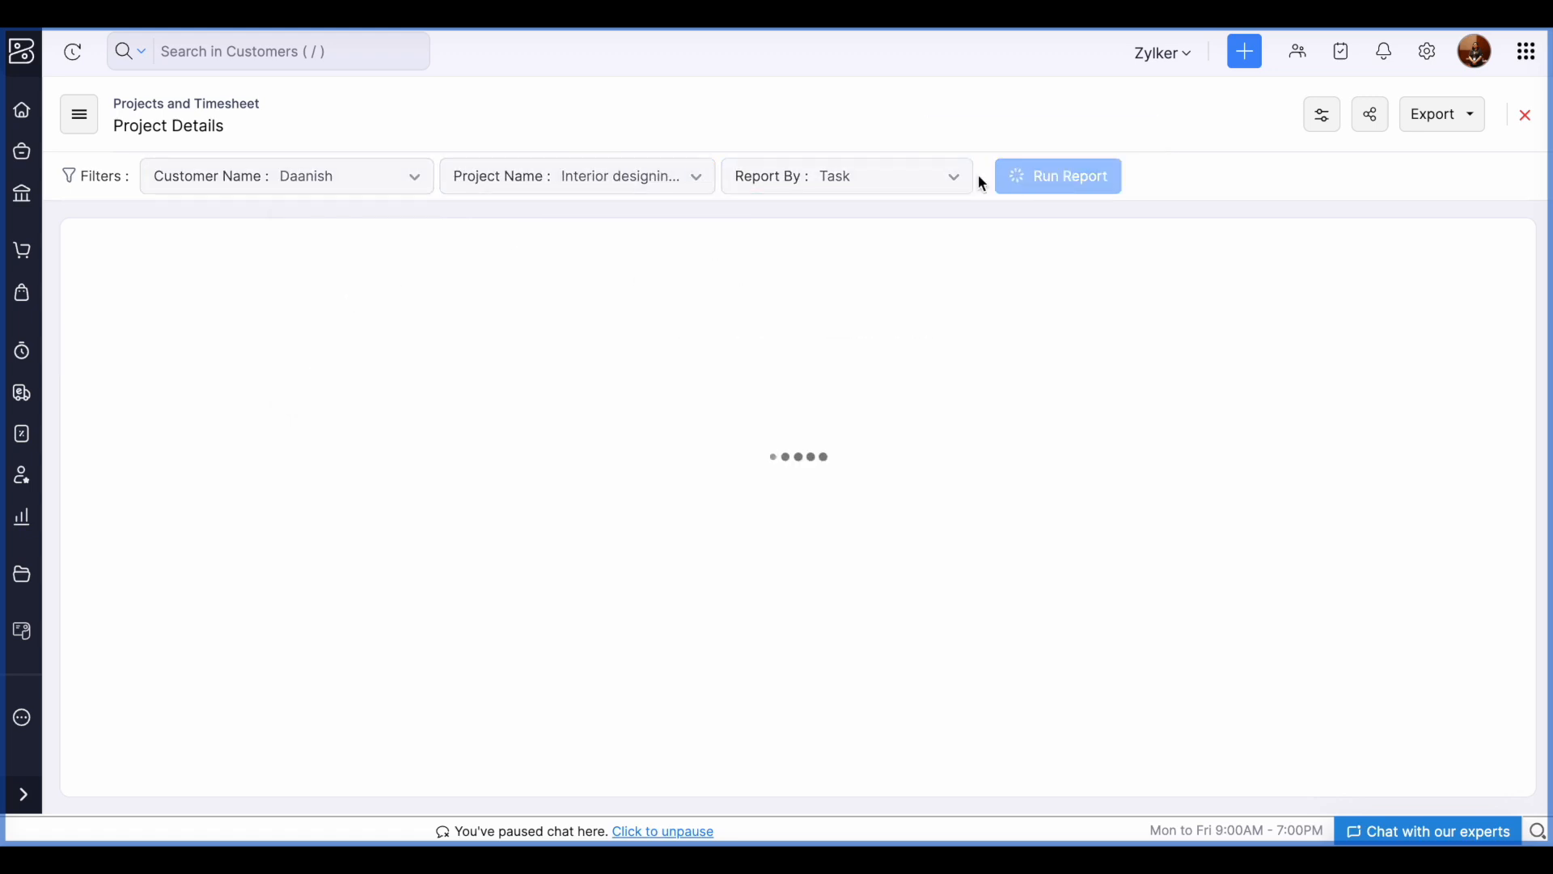
# - Check the Project Details report's grouping options and review the hours and amounts per task
pyautogui.click(929, 180)
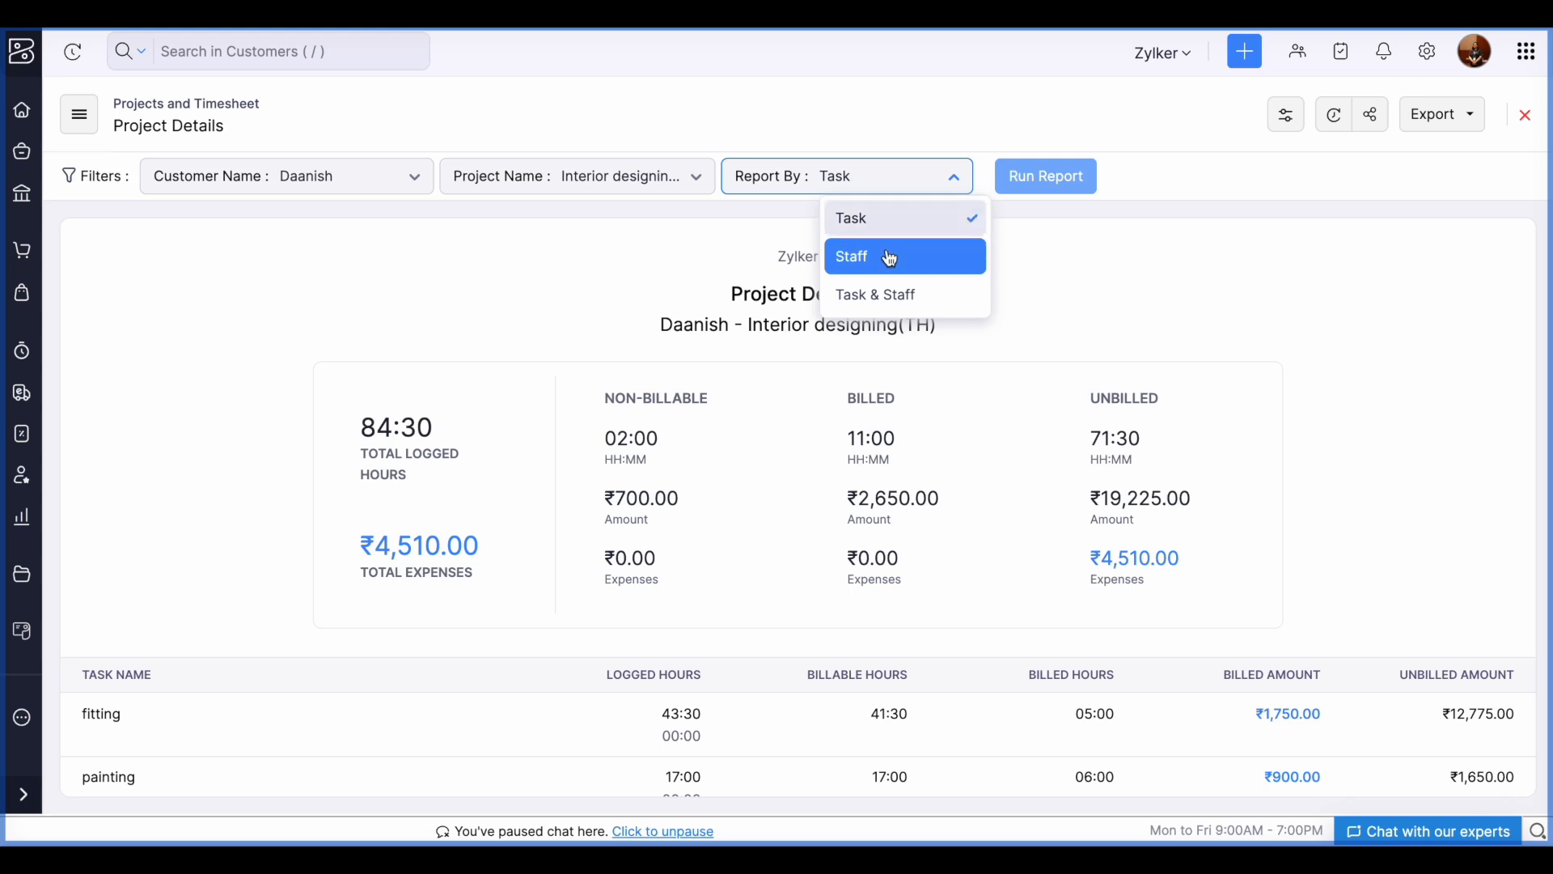
pyautogui.click(1111, 290)
pyautogui.scroll(-2, 1056, 375)
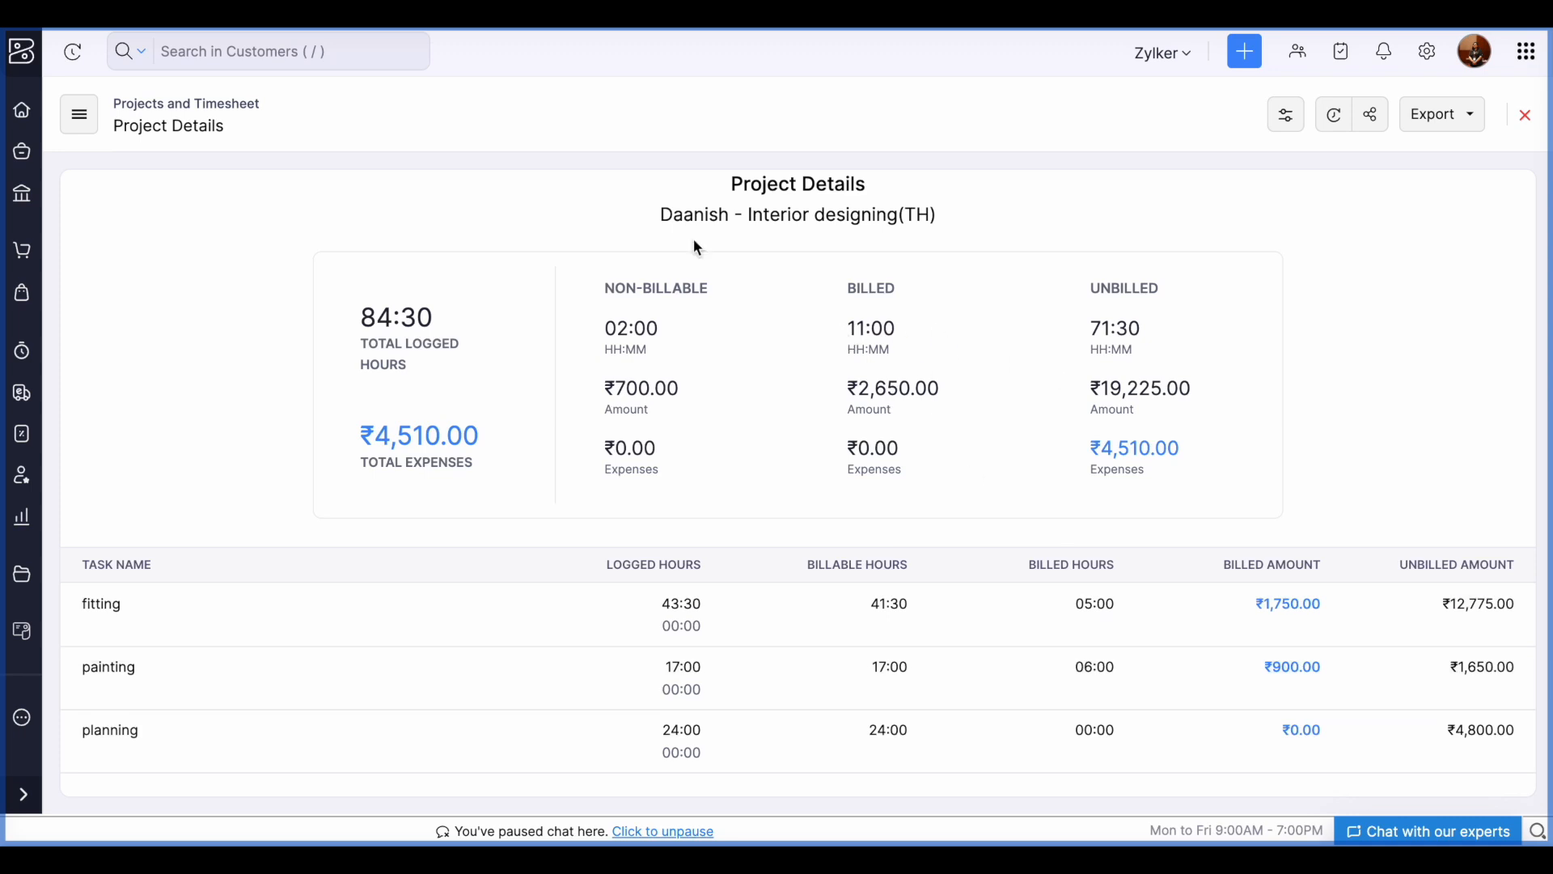
# - Switch to the Projects Cost Summary report to review transaction costs, timesheet costs and budget amounts
pyautogui.click(79, 114)
pyautogui.scroll(-2, 199, 377)
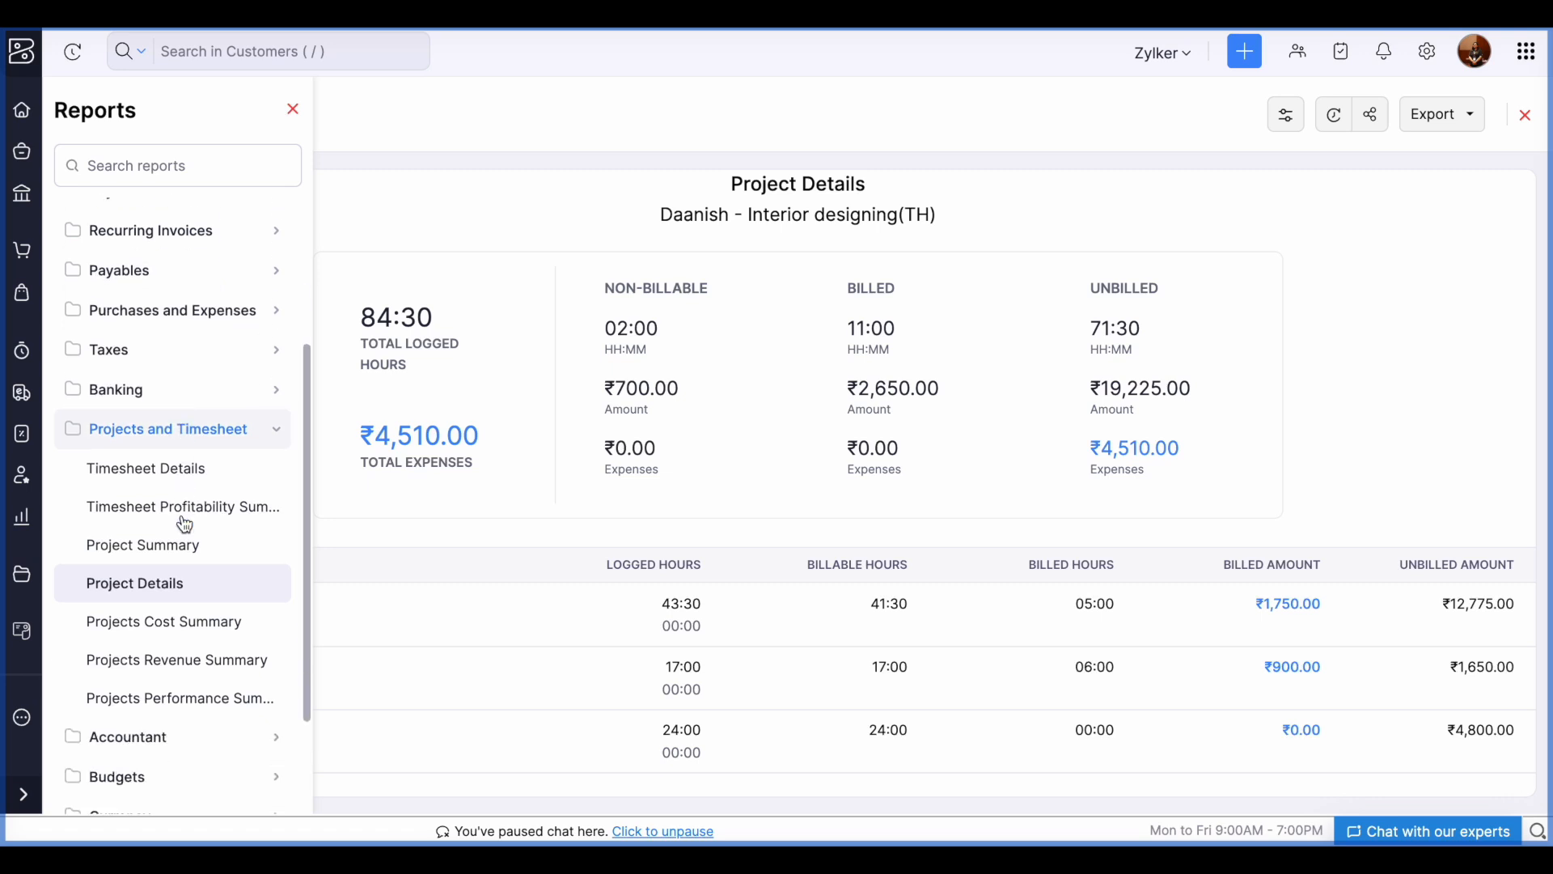
pyautogui.click(194, 631)
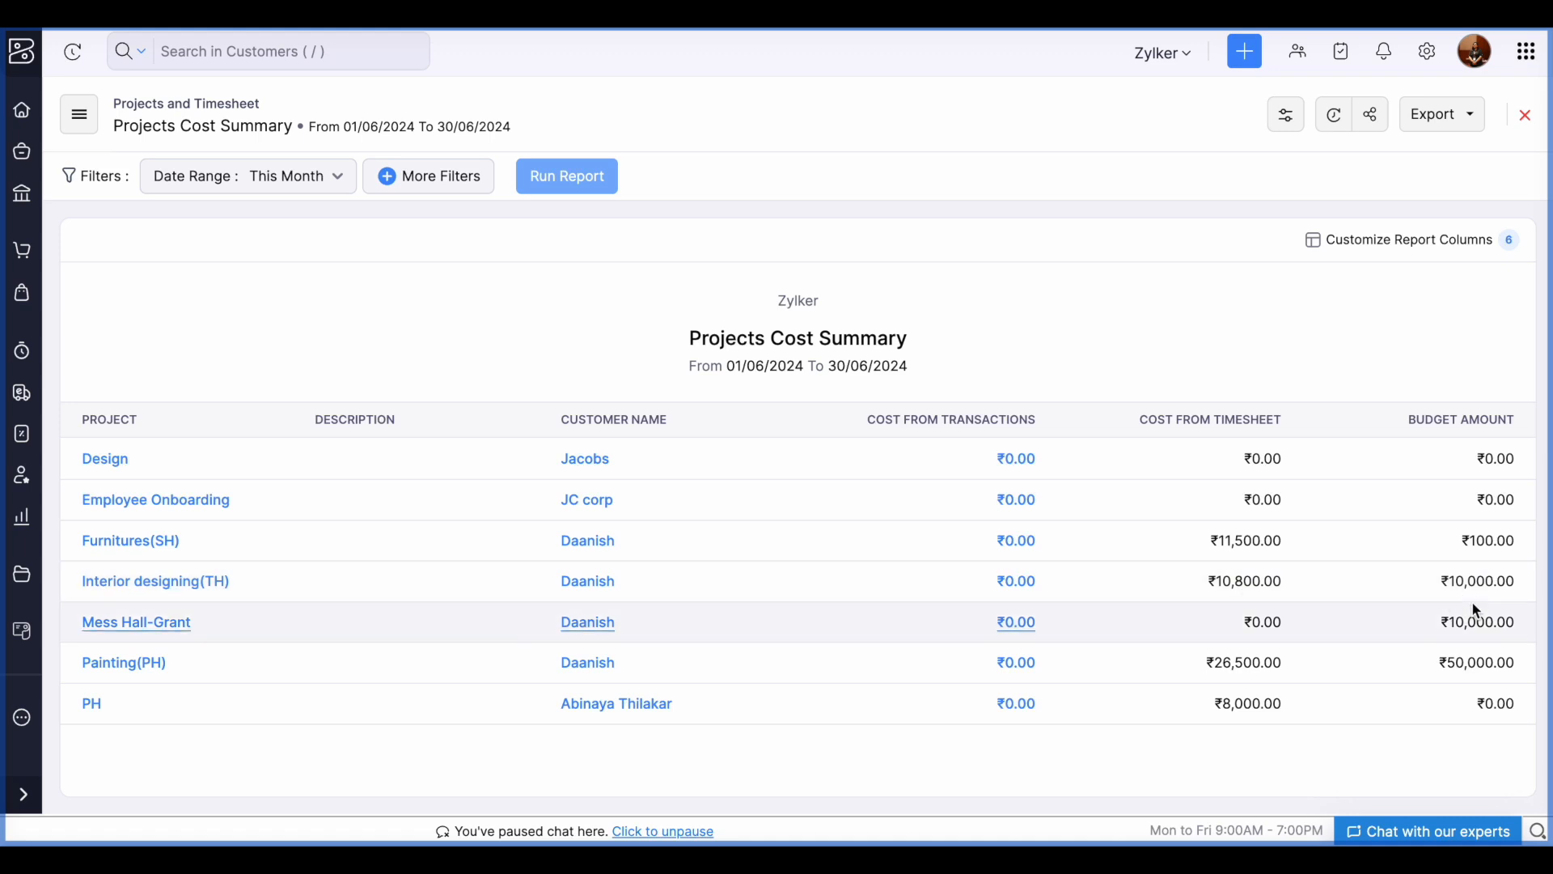
# - Switch to the Projects Revenue Summary report to compare budget amounts with actual revenue
pyautogui.click(128, 133)
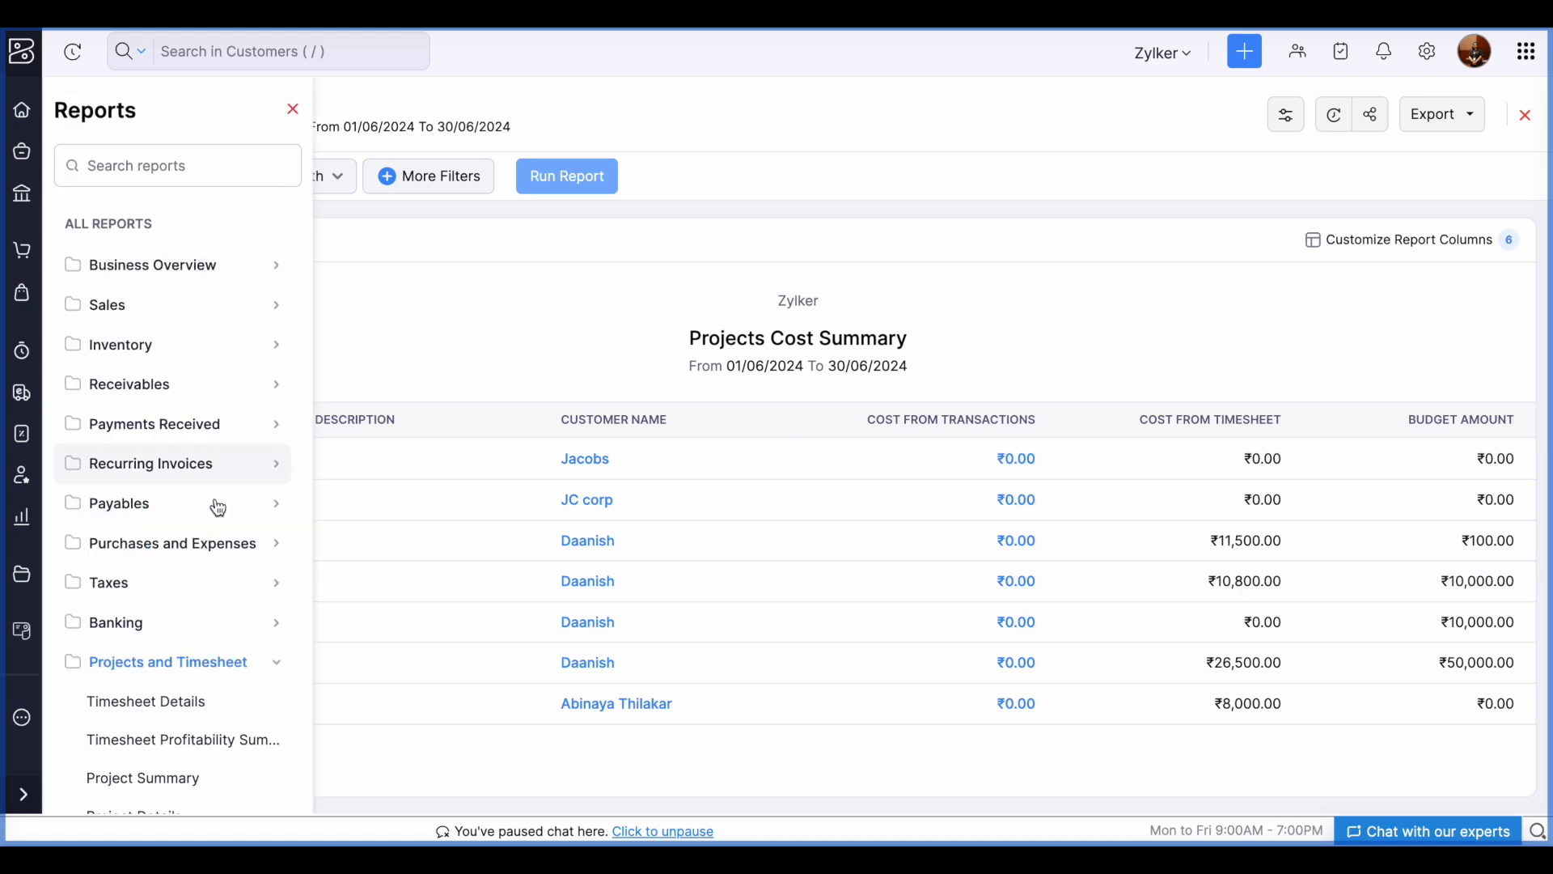
pyautogui.scroll(-3, 166, 676)
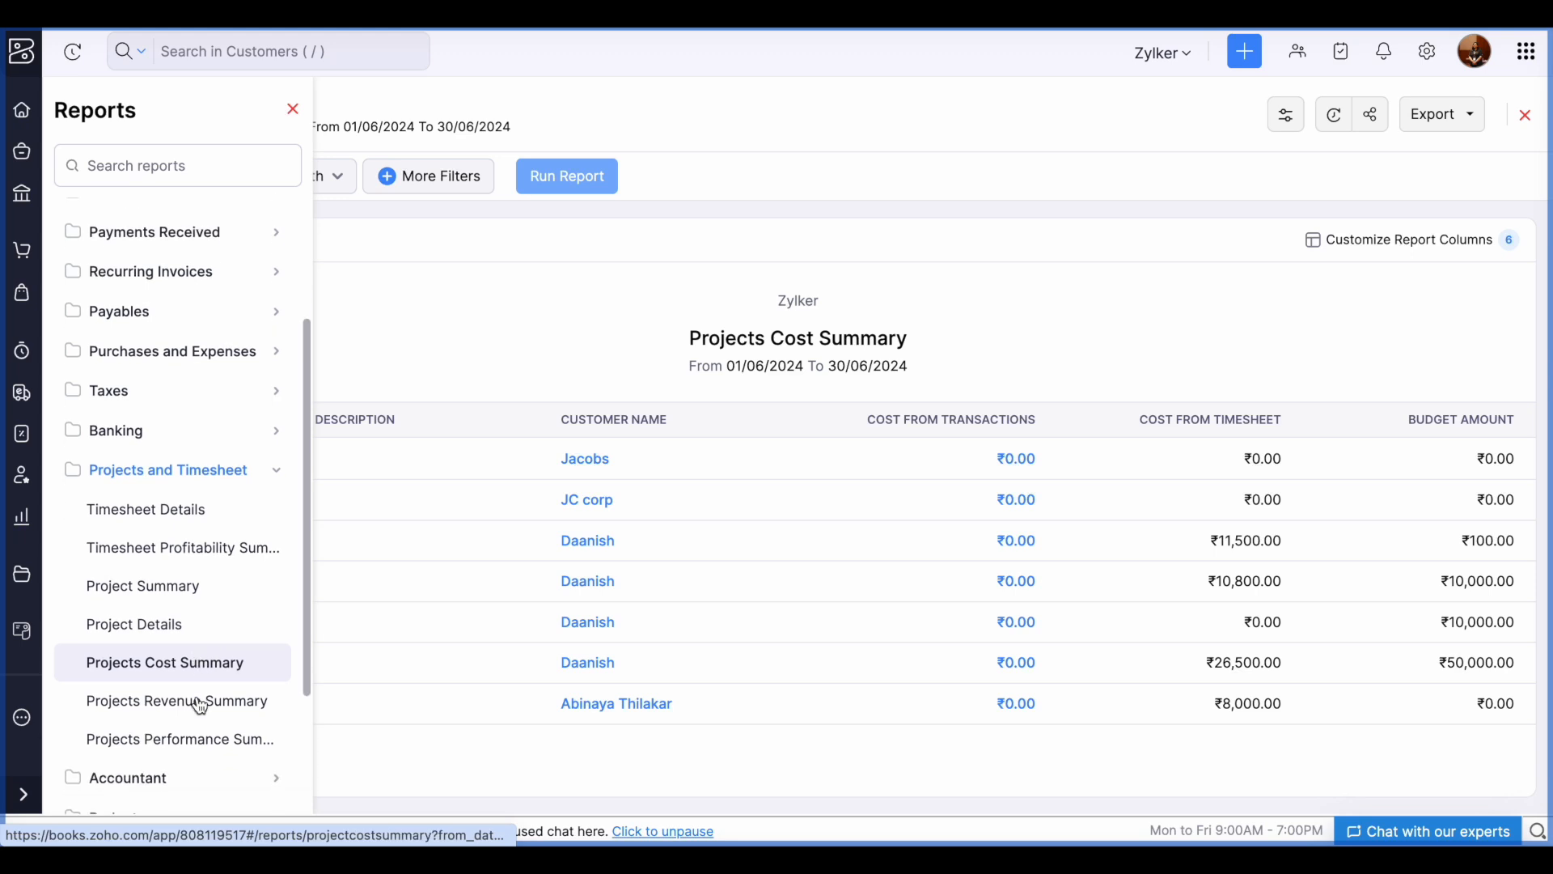
pyautogui.click(189, 710)
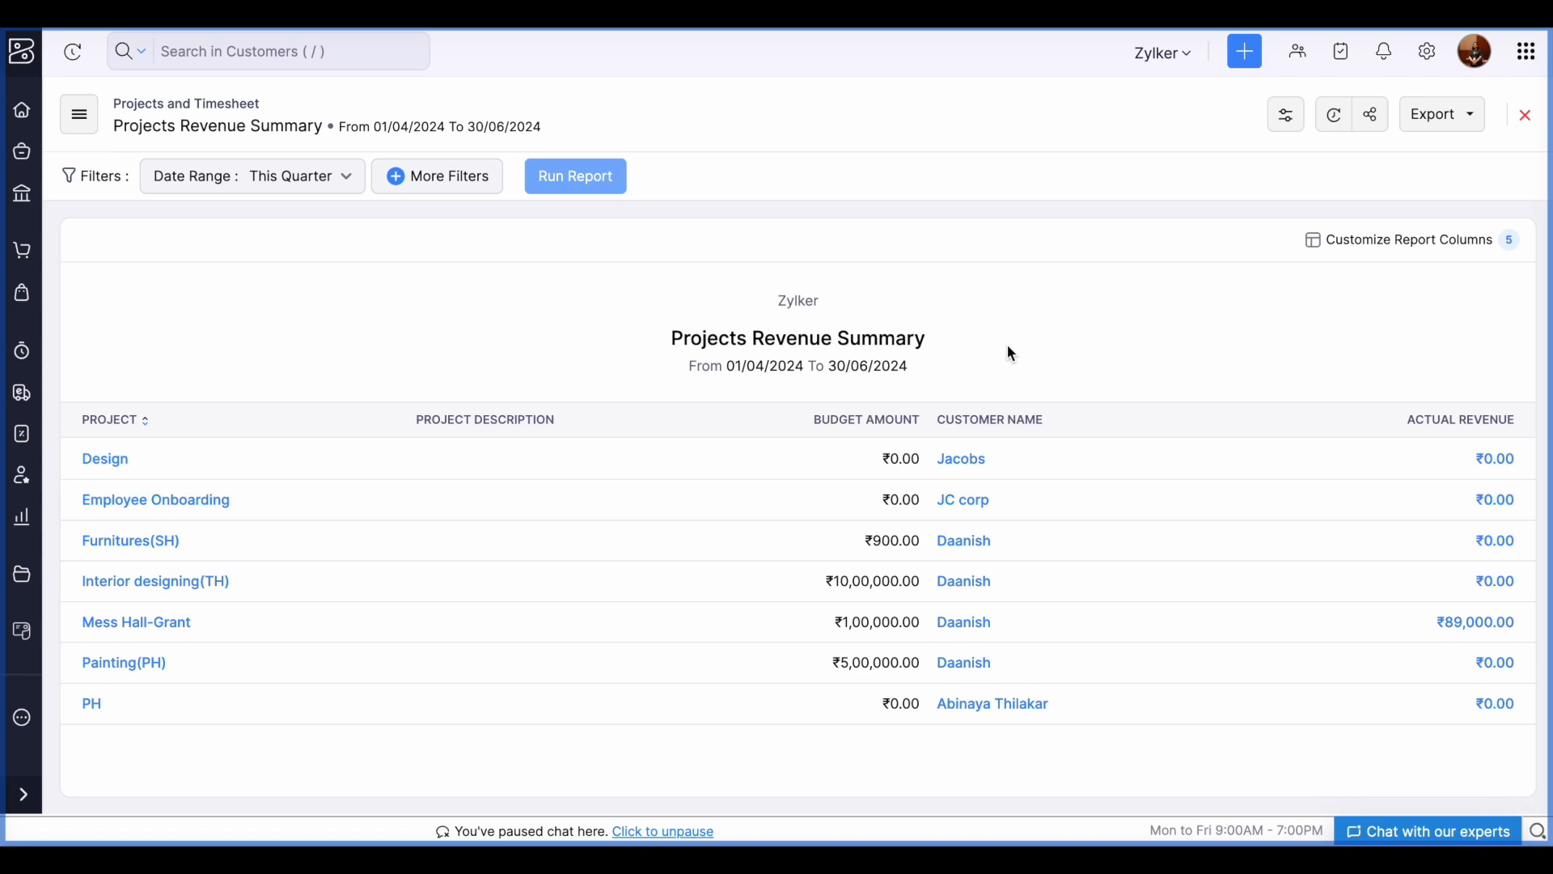
# - Switch to the Projects Performance Summary report and review budgeted against actual figures, profit percentage and profit margin
pyautogui.click(80, 114)
pyautogui.scroll(-5, 178, 525)
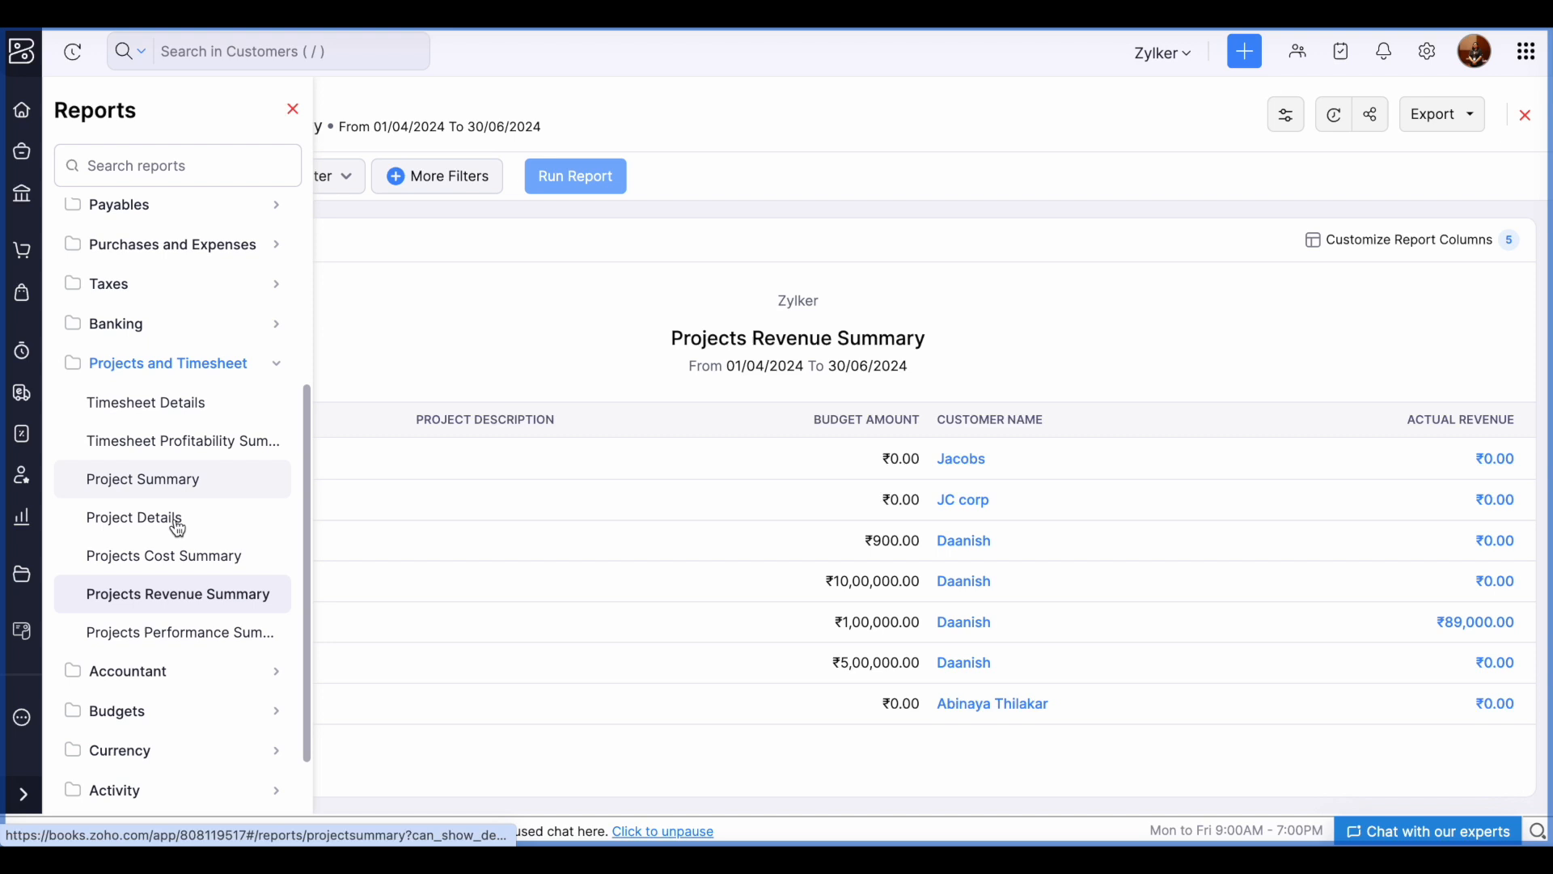
pyautogui.click(194, 639)
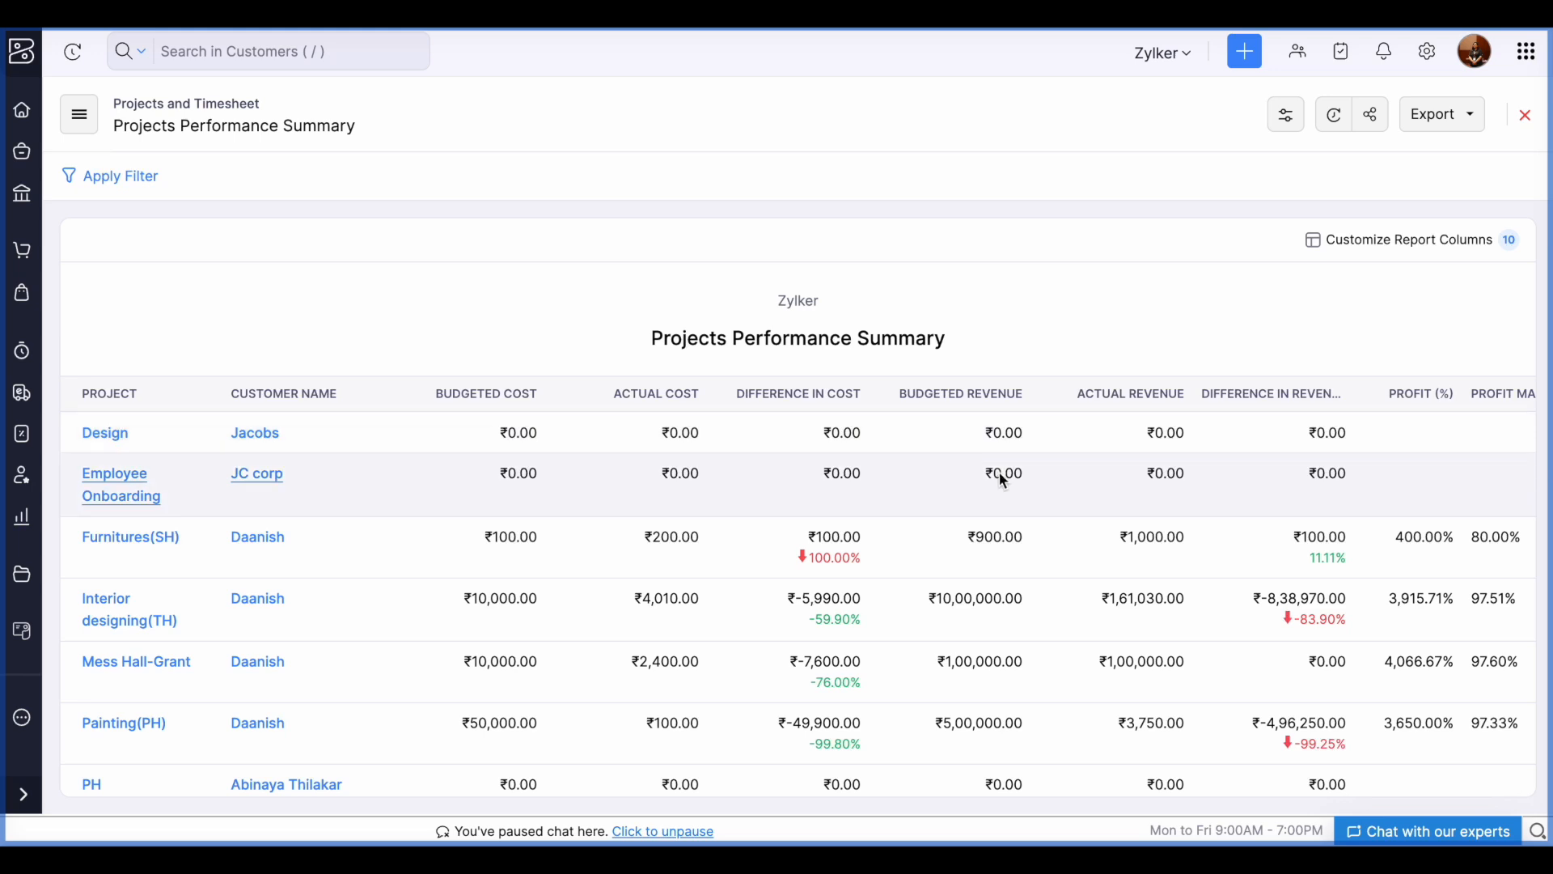
pyautogui.scroll(-1, 1301, 532)
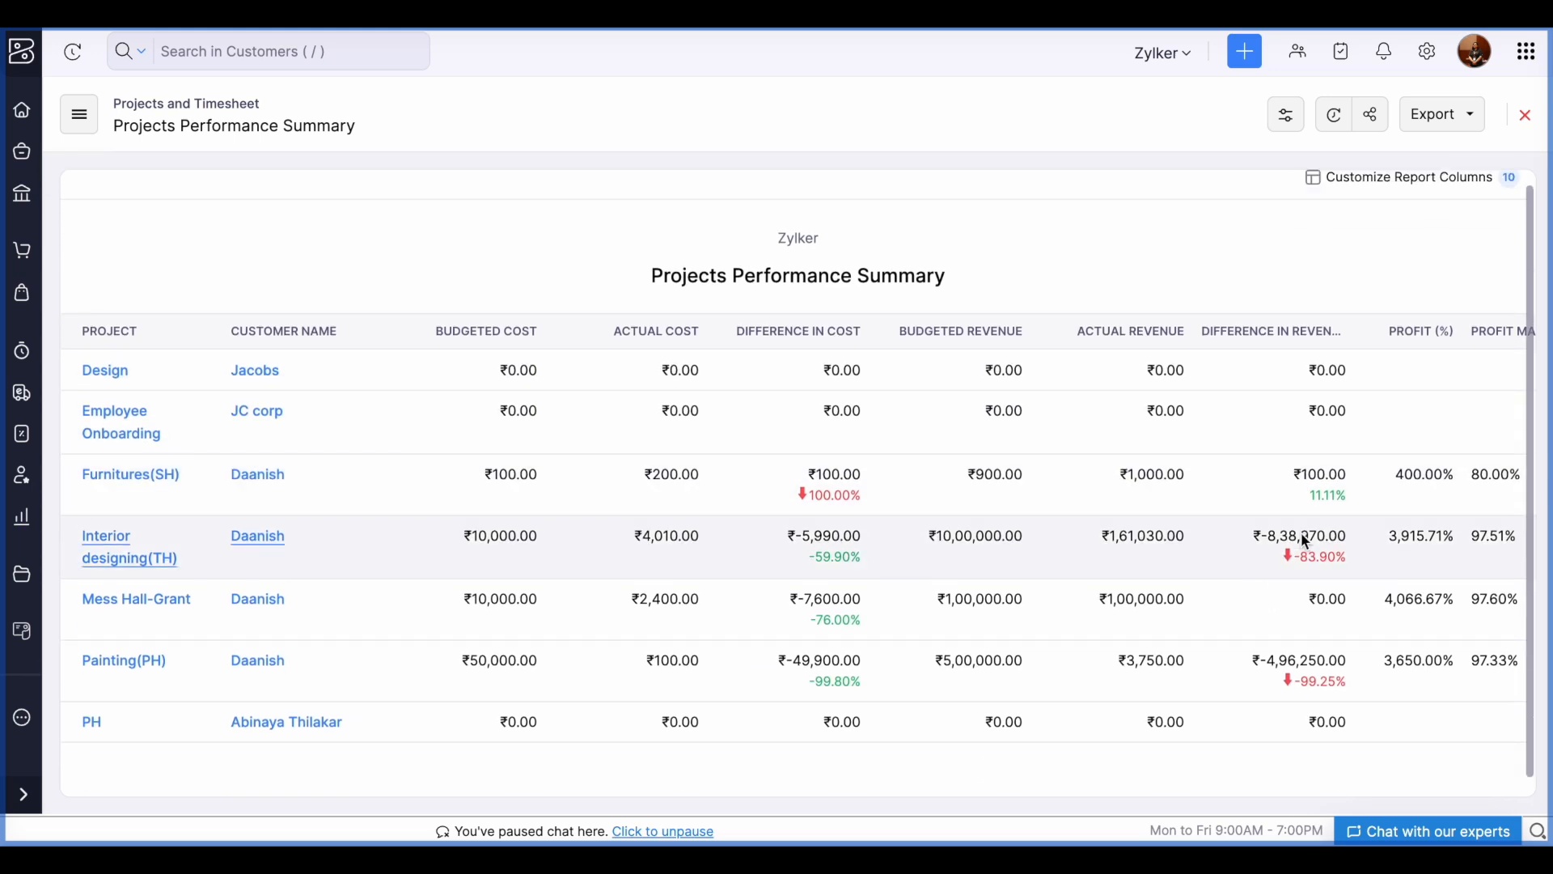
pyautogui.hscroll(1, 1304, 538)
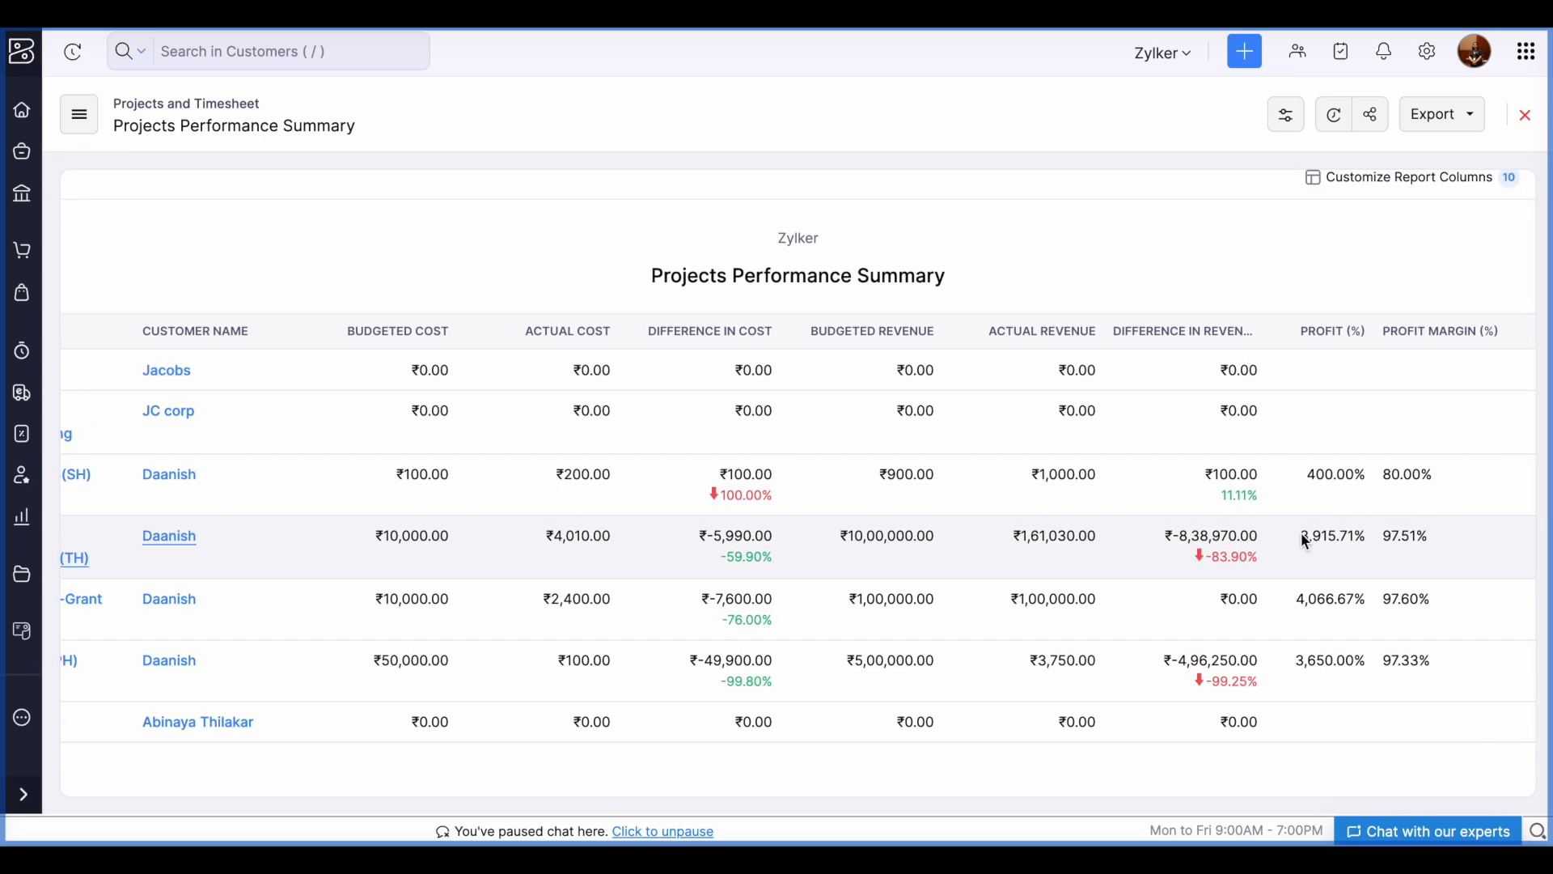